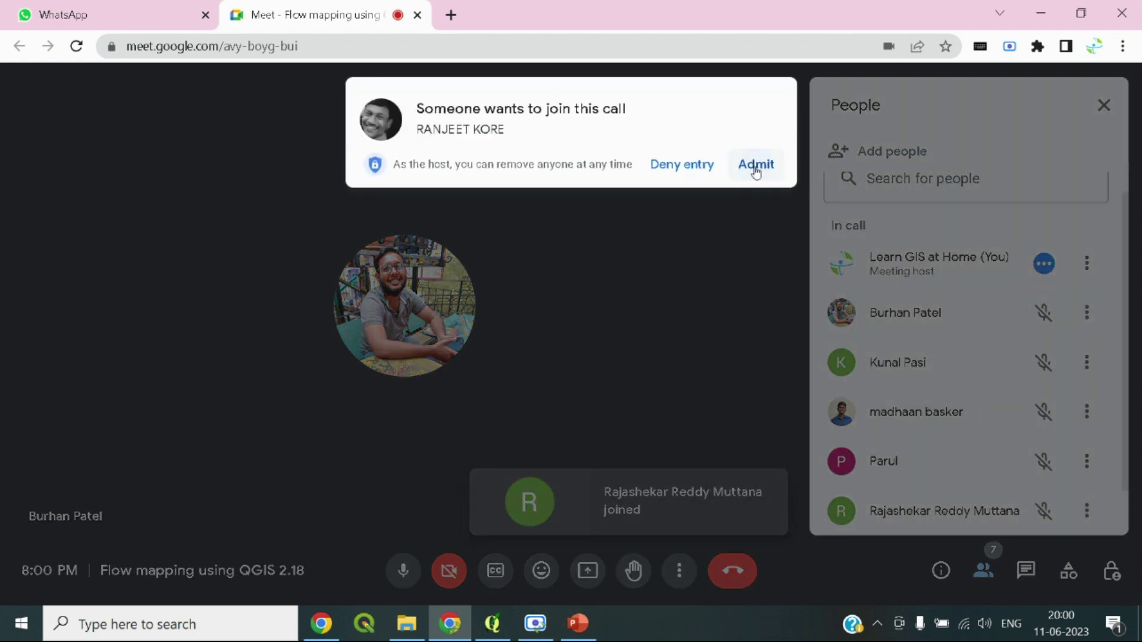
# Admit the waiting participant to the call and look through the list of people in the call
pyautogui.click(756, 165)
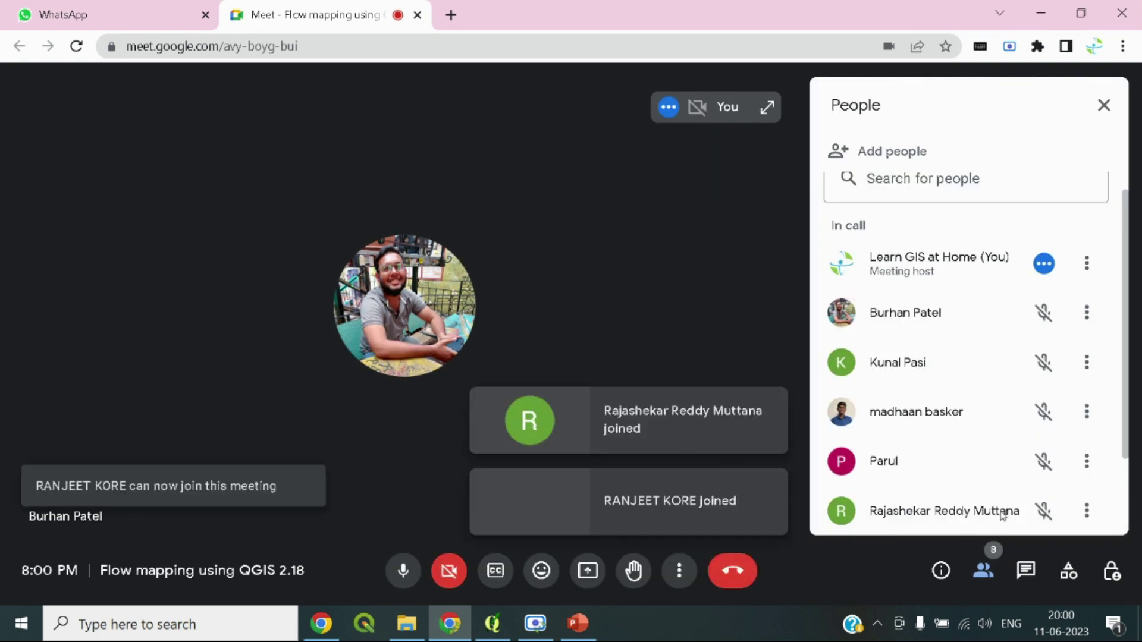
pyautogui.scroll(2, 959, 475)
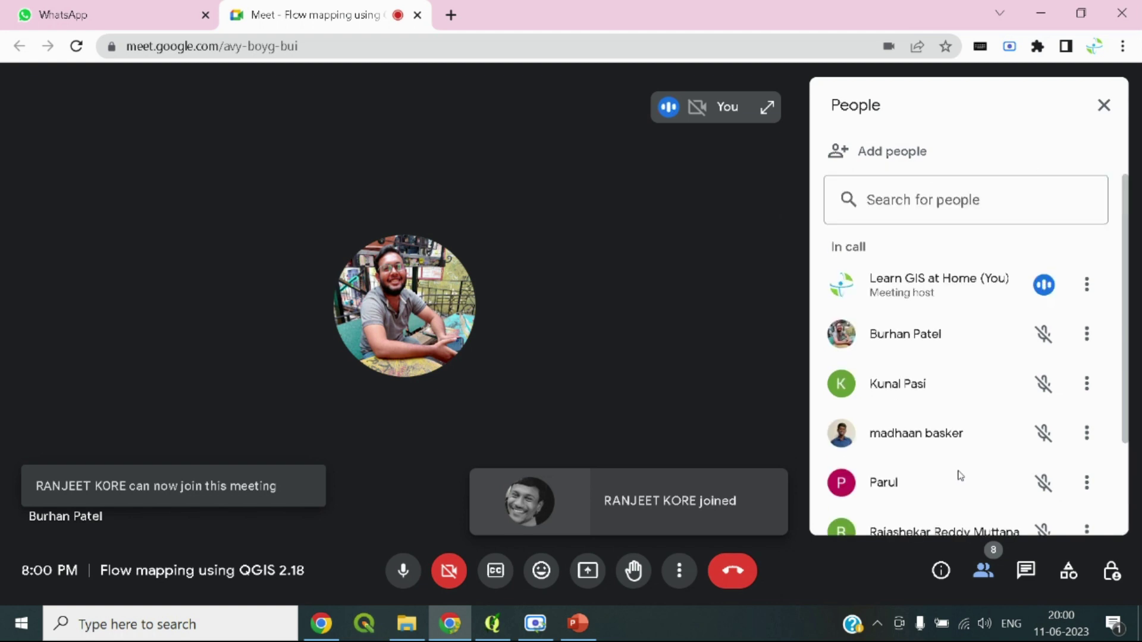
pyautogui.scroll(-2, 961, 474)
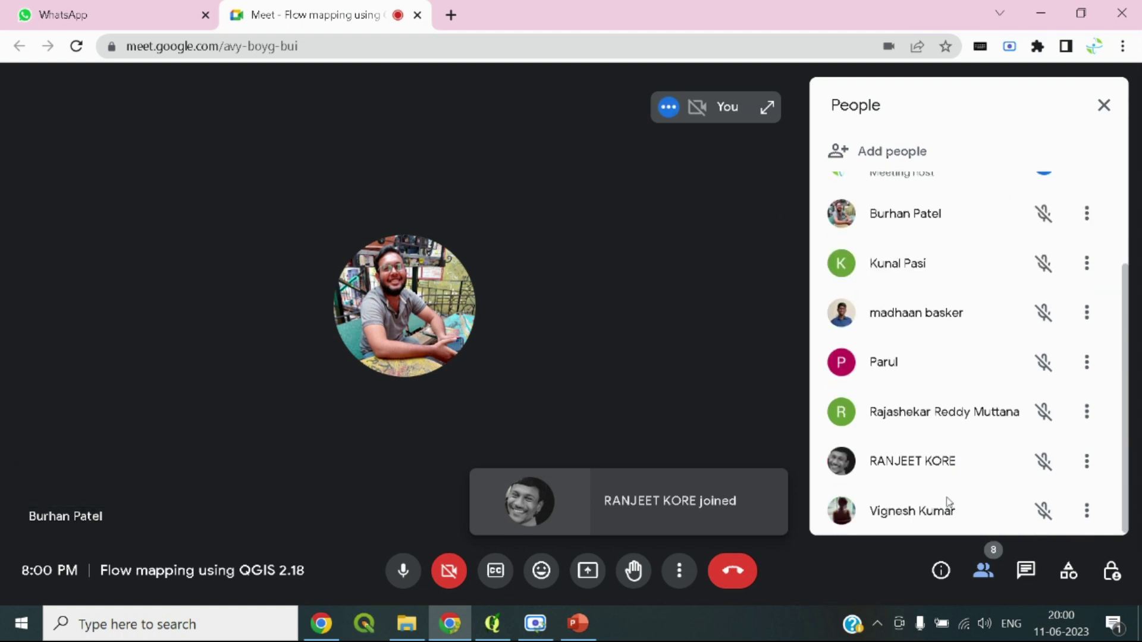
pyautogui.scroll(2, 950, 502)
pyautogui.scroll(-2, 949, 503)
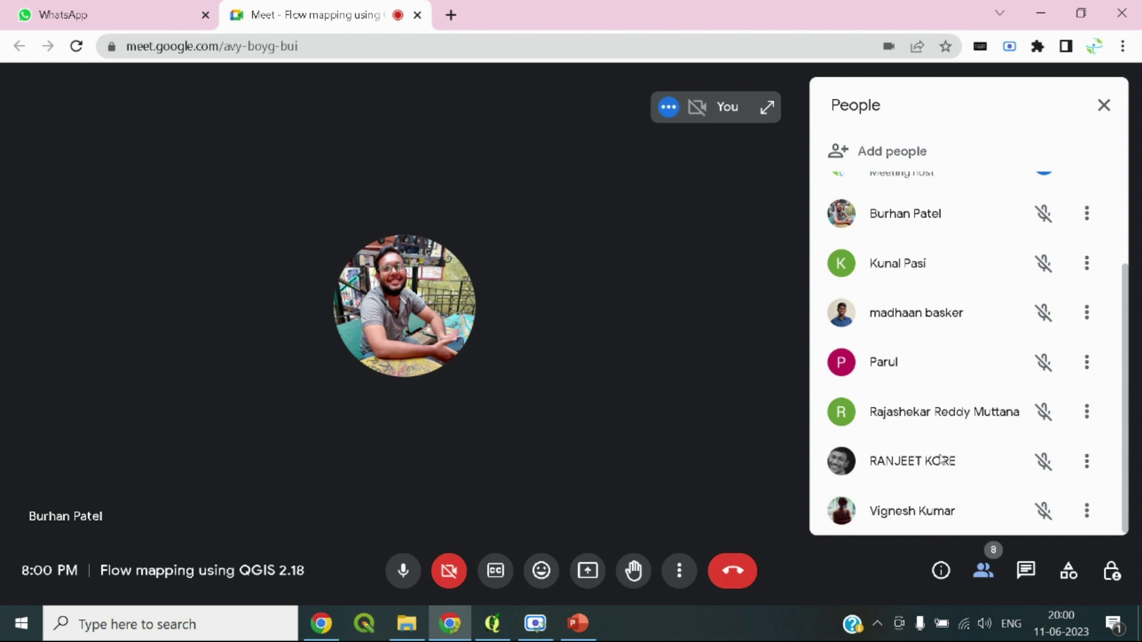
pyautogui.scroll(2, 943, 455)
pyautogui.scroll(-2, 941, 455)
pyautogui.scroll(2, 940, 455)
pyautogui.scroll(-2, 938, 464)
# Present the entire screen to the call and hide the screen-sharing notice
pyautogui.click(588, 571)
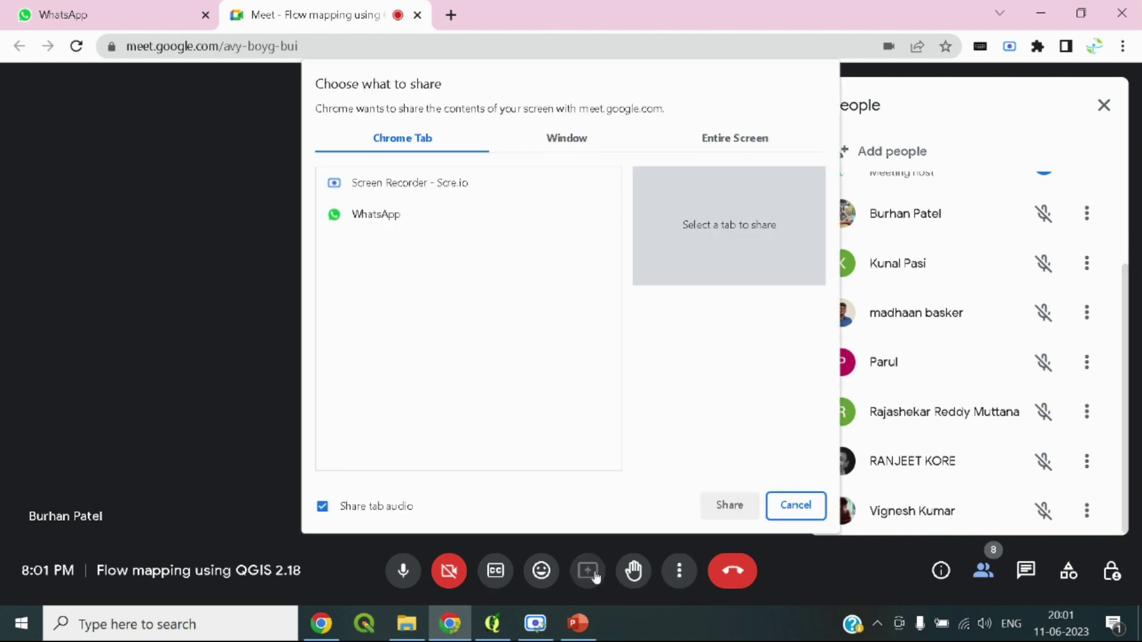
pyautogui.click(728, 141)
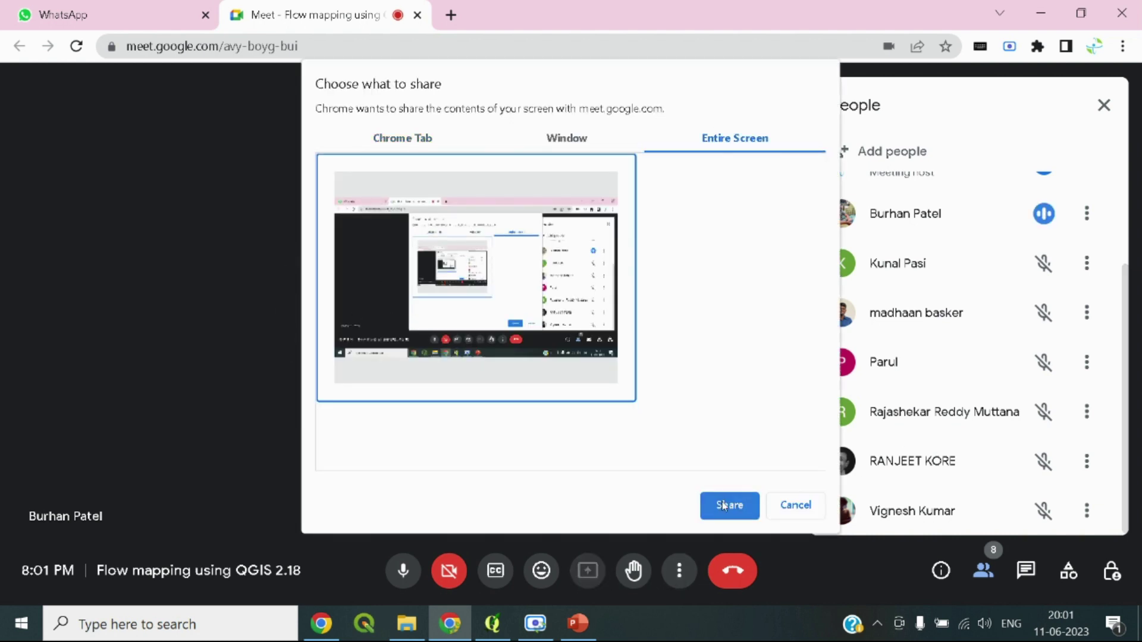
pyautogui.click(725, 507)
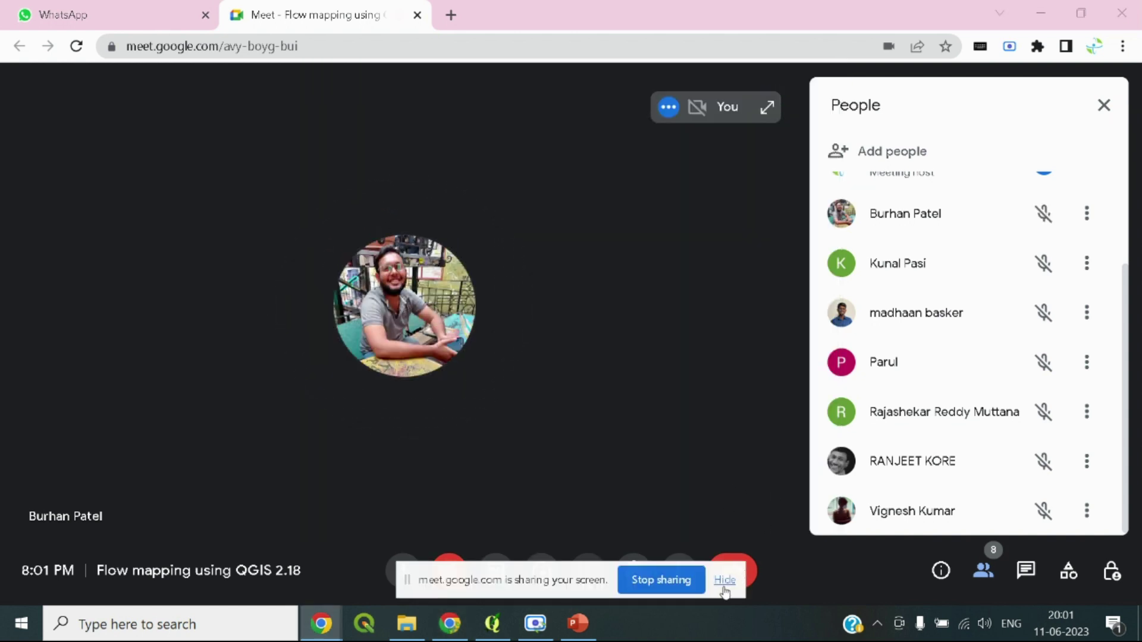
pyautogui.click(724, 586)
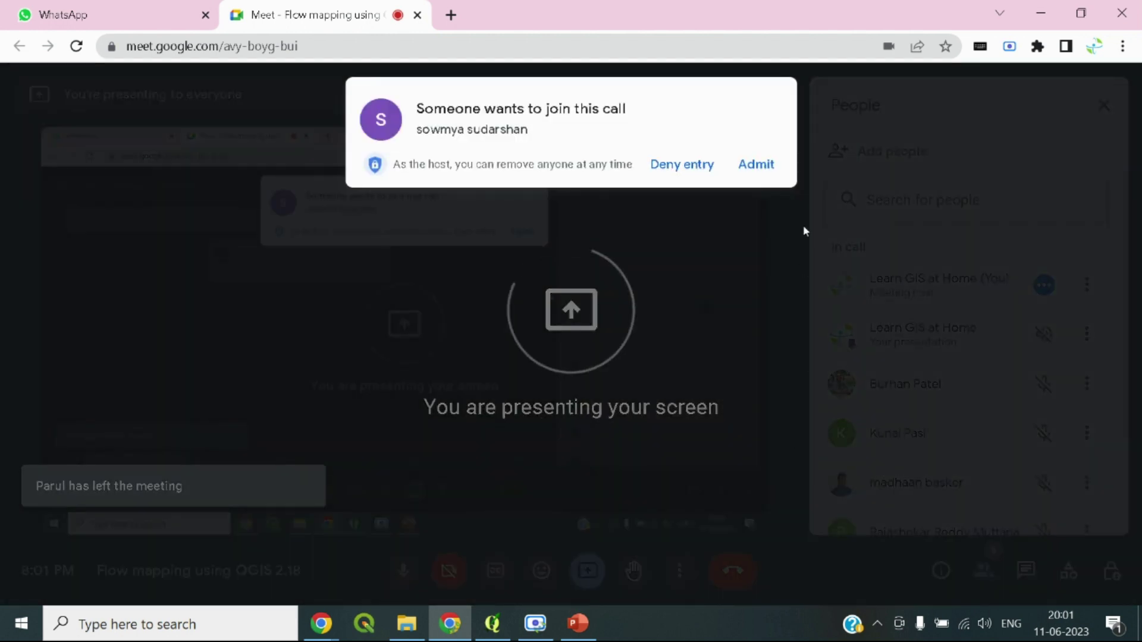
# Admit the waiting participant and switch to the PPT_Flow_mapper presentation in PowerPoint
pyautogui.click(767, 169)
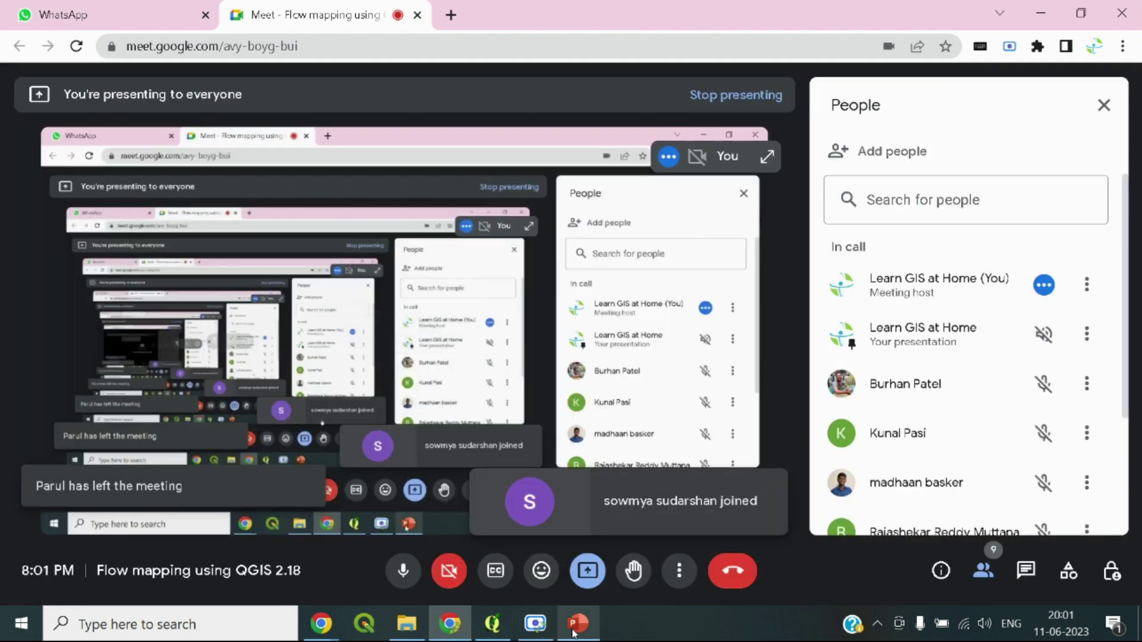
pyautogui.click(575, 631)
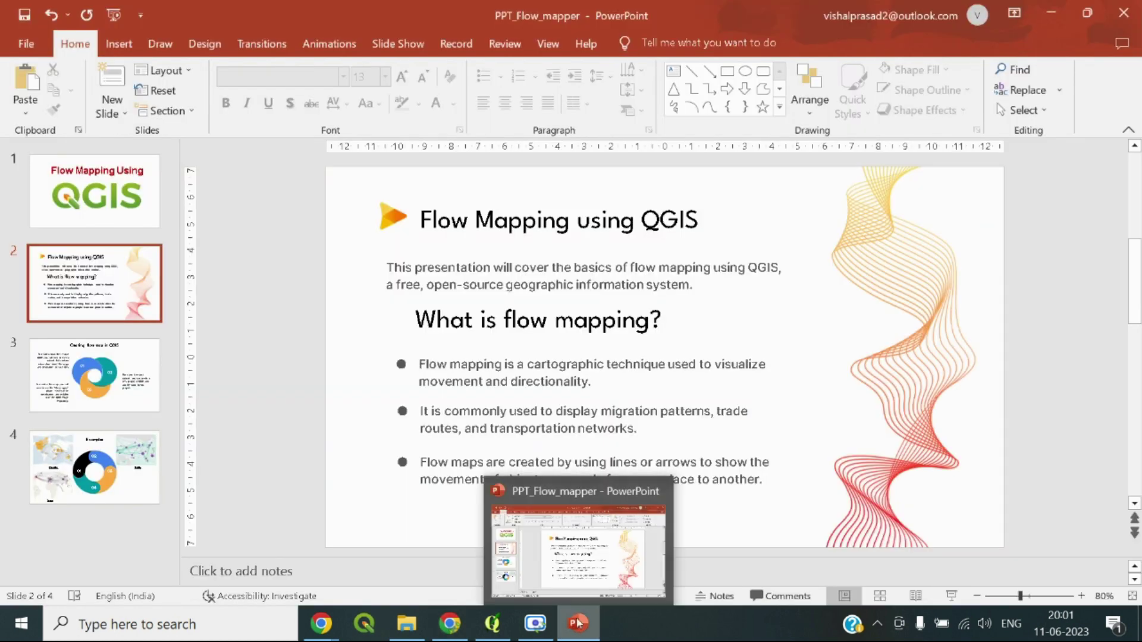
# Return to the Google Meet call, admit the next waiting participant and check the participant list
pyautogui.click(466, 634)
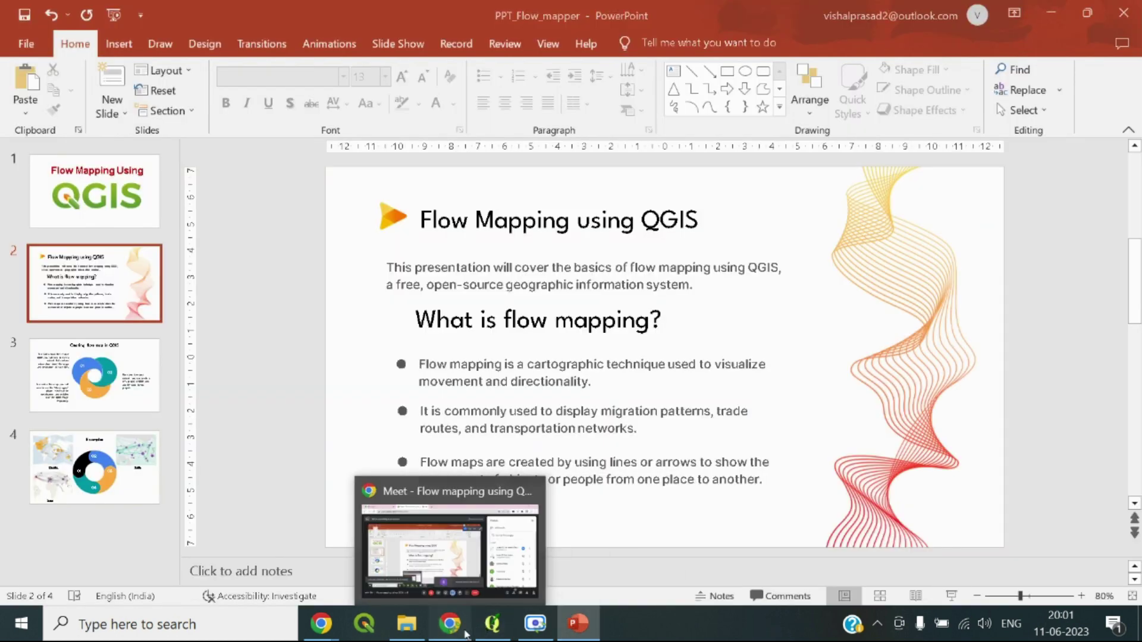
pyautogui.scroll(-3, 925, 411)
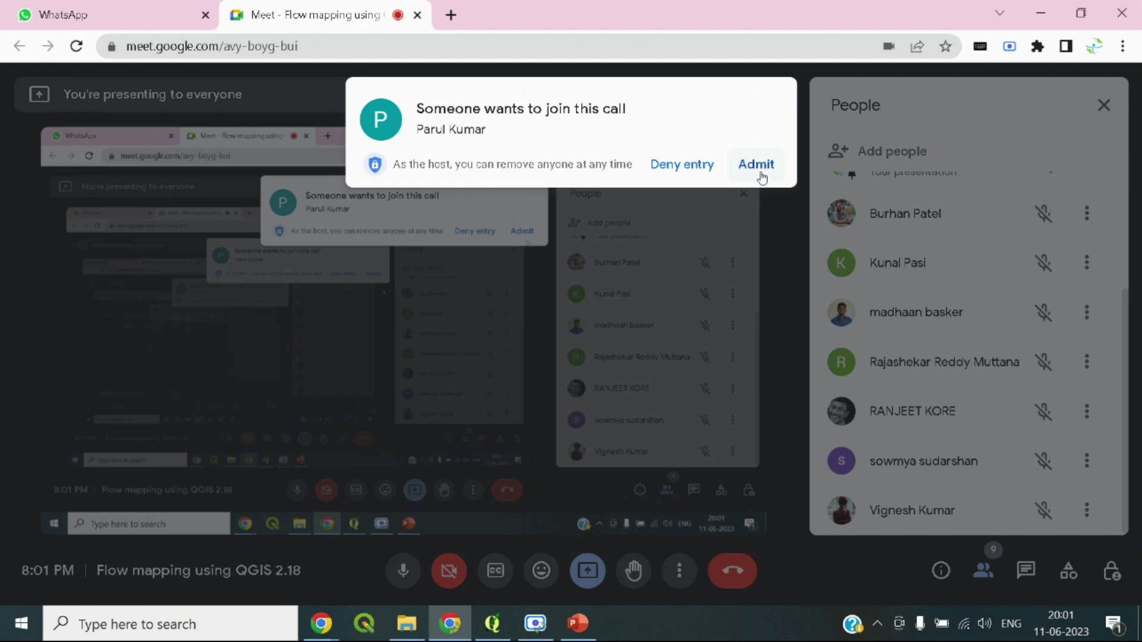
pyautogui.click(767, 162)
pyautogui.scroll(-1, 952, 464)
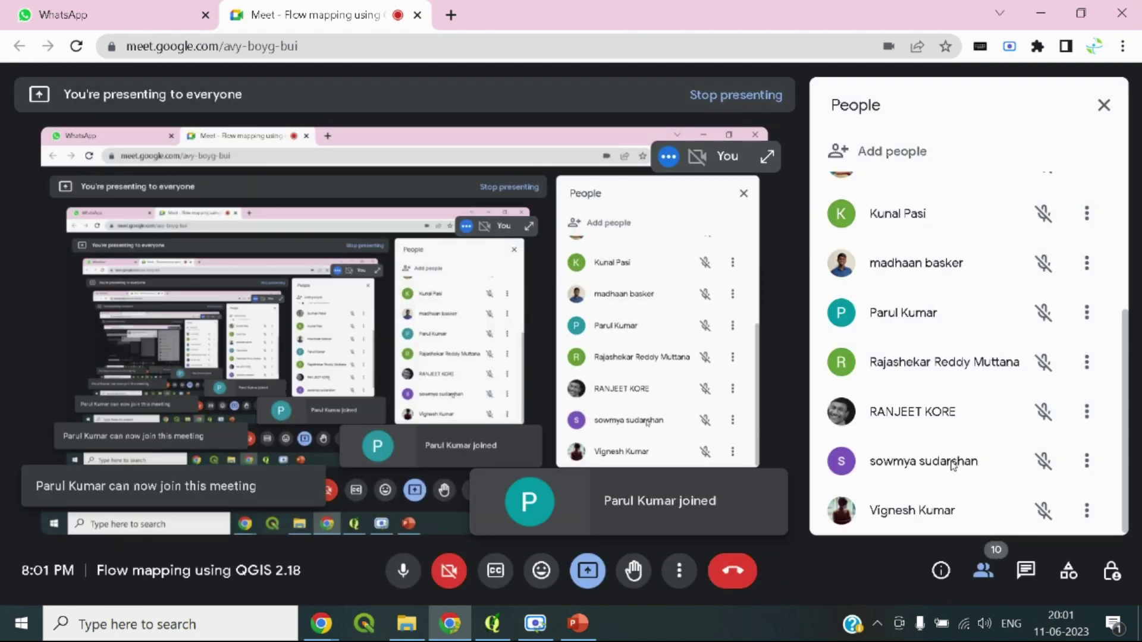
pyautogui.scroll(2, 954, 466)
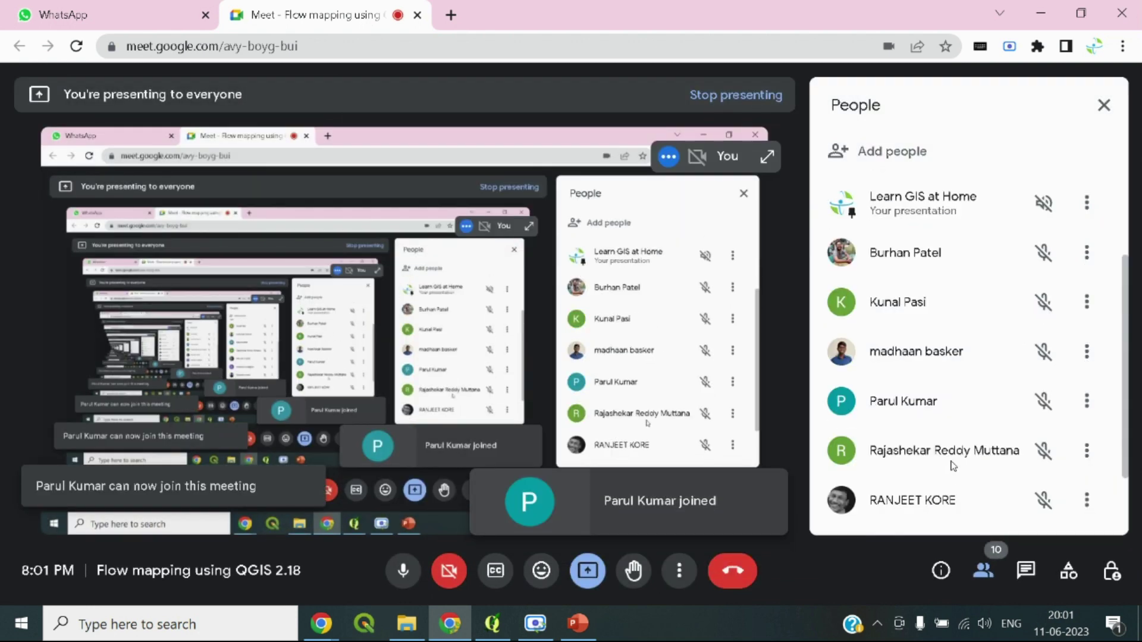
pyautogui.scroll(2, 953, 466)
pyautogui.scroll(-3, 953, 465)
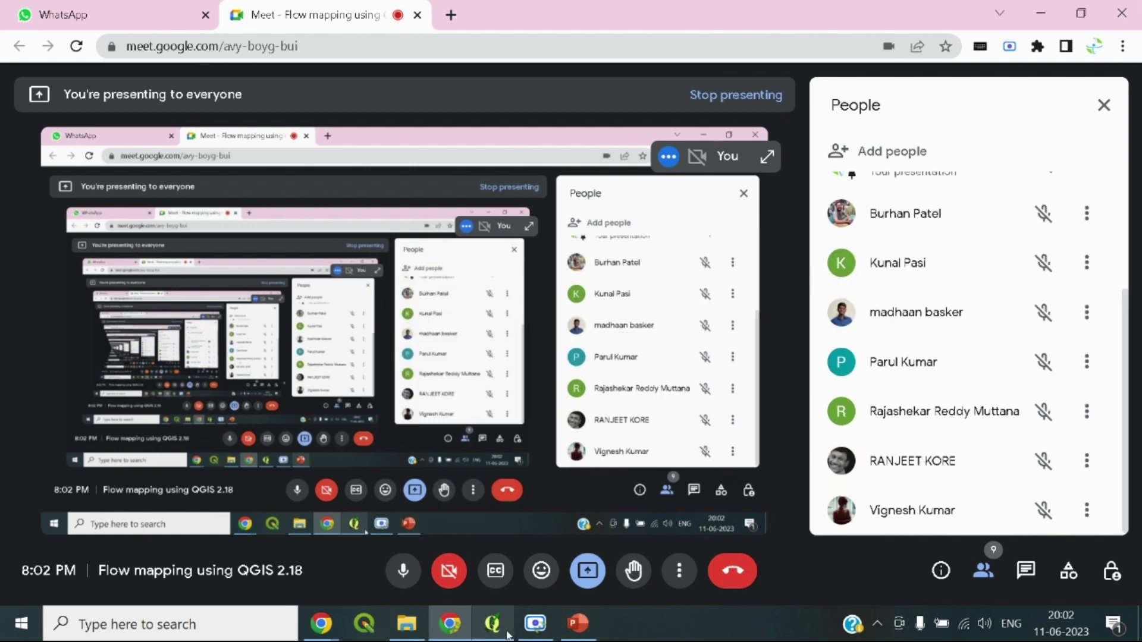
# Search Windows for "qgis" and open QGIS Desktop 2.18.28
pyautogui.moveTo(493, 629)
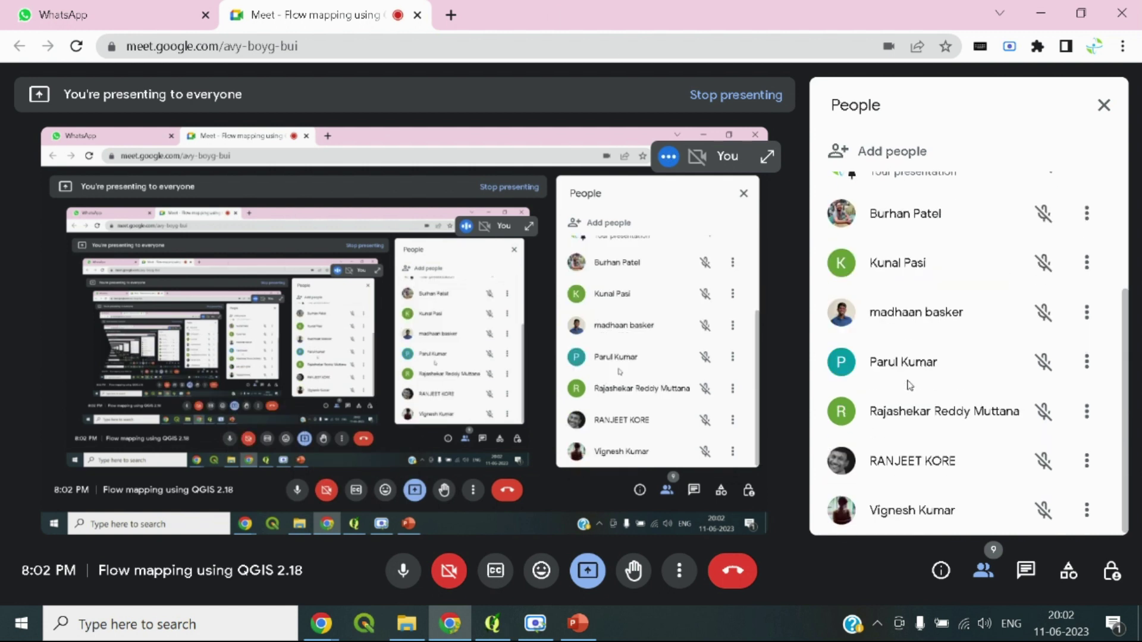
pyautogui.click(231, 635)
pyautogui.write('qgi')
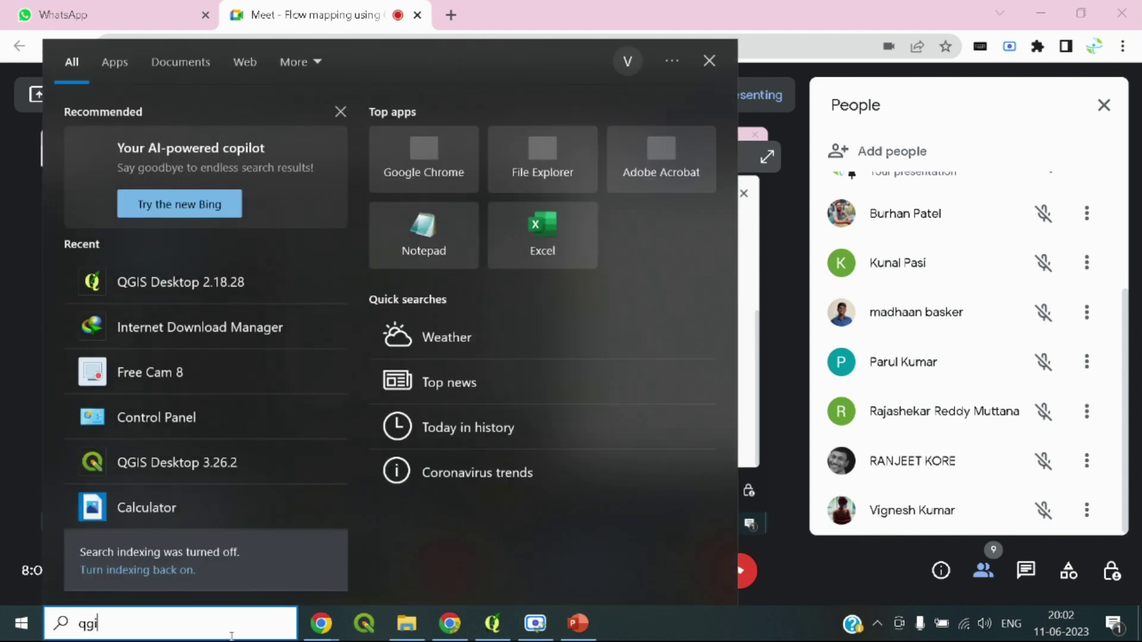
pyautogui.write('s')
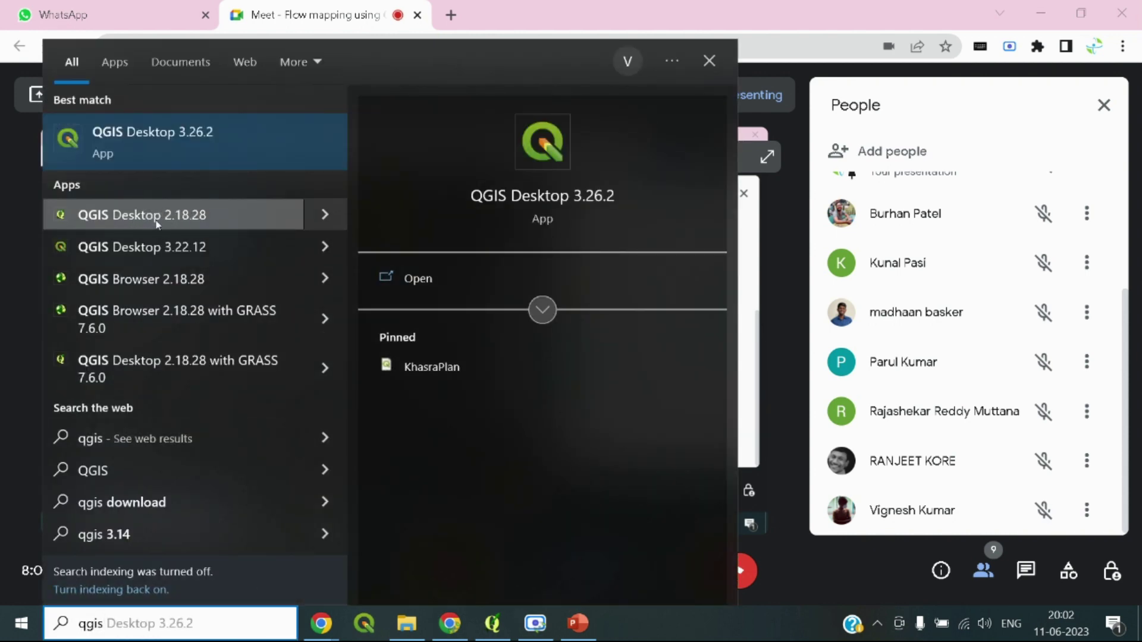
pyautogui.click(190, 222)
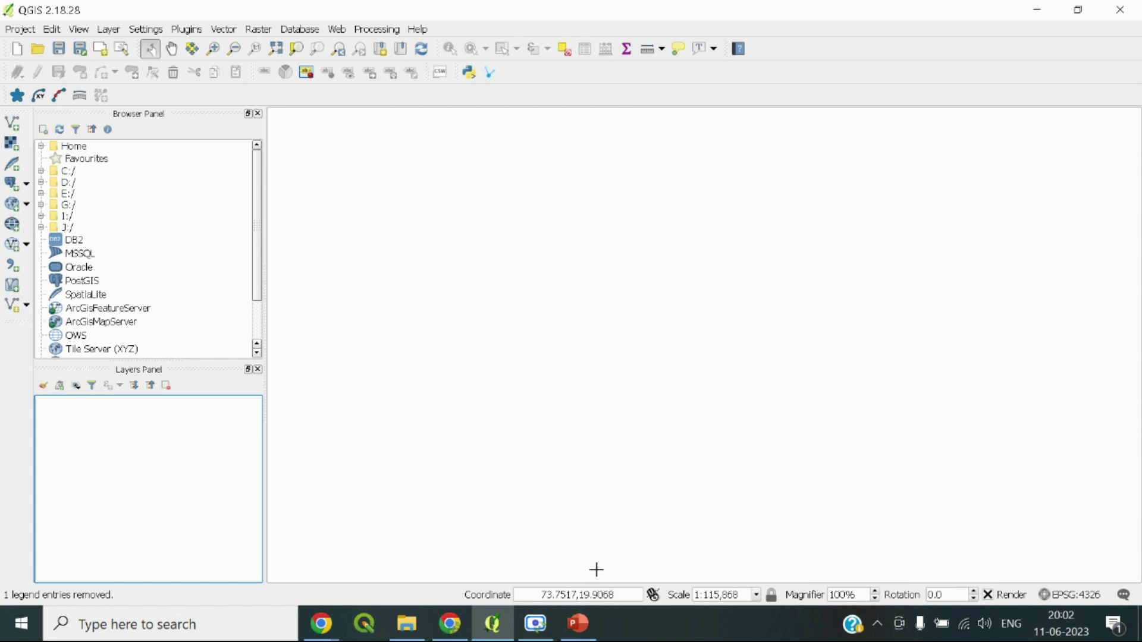
# Switch back to the Google Meet call and highlight "QGIS 2.18" in the meeting title
pyautogui.click(451, 623)
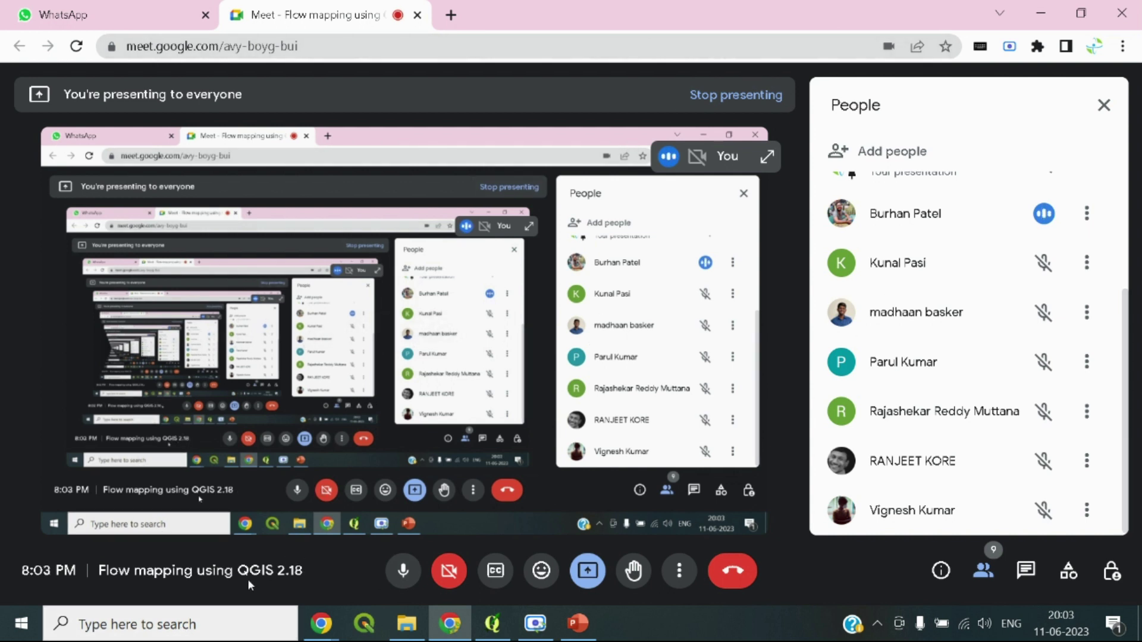
pyautogui.moveTo(237, 573); pyautogui.dragTo(320, 575)
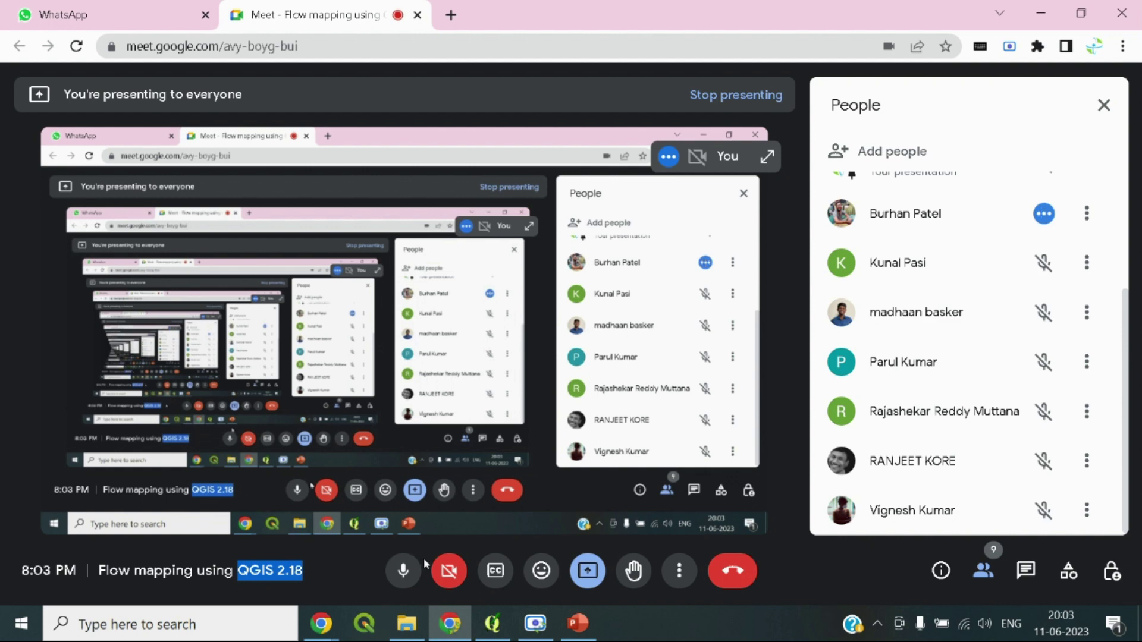
# Show the QGIS 2.18 download link and data.zip in the LGISH Community chat in WhatsApp, and return to the Google Meet call
pyautogui.click(98, 12)
pyautogui.scroll(3, 813, 388)
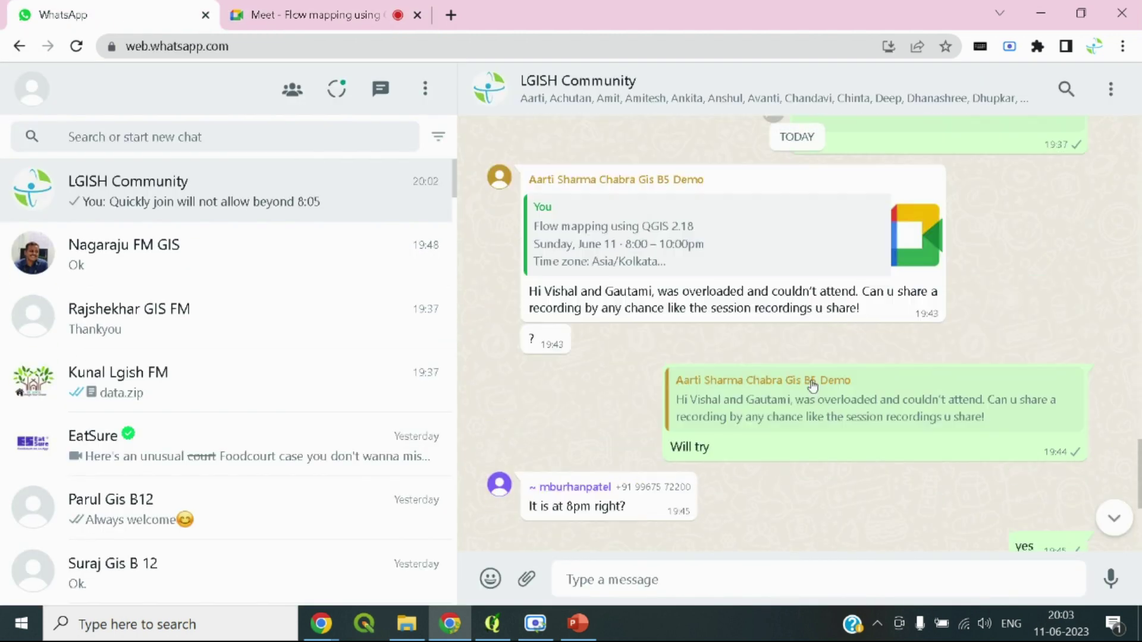
pyautogui.scroll(5, 813, 387)
pyautogui.scroll(2, 785, 315)
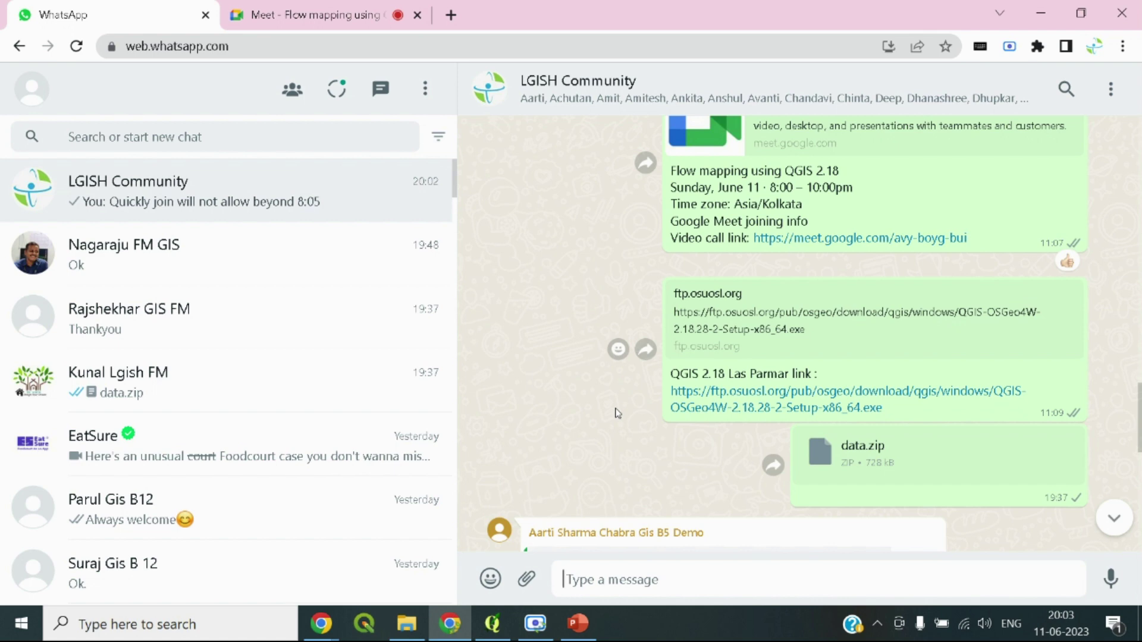
pyautogui.scroll(-5, 639, 393)
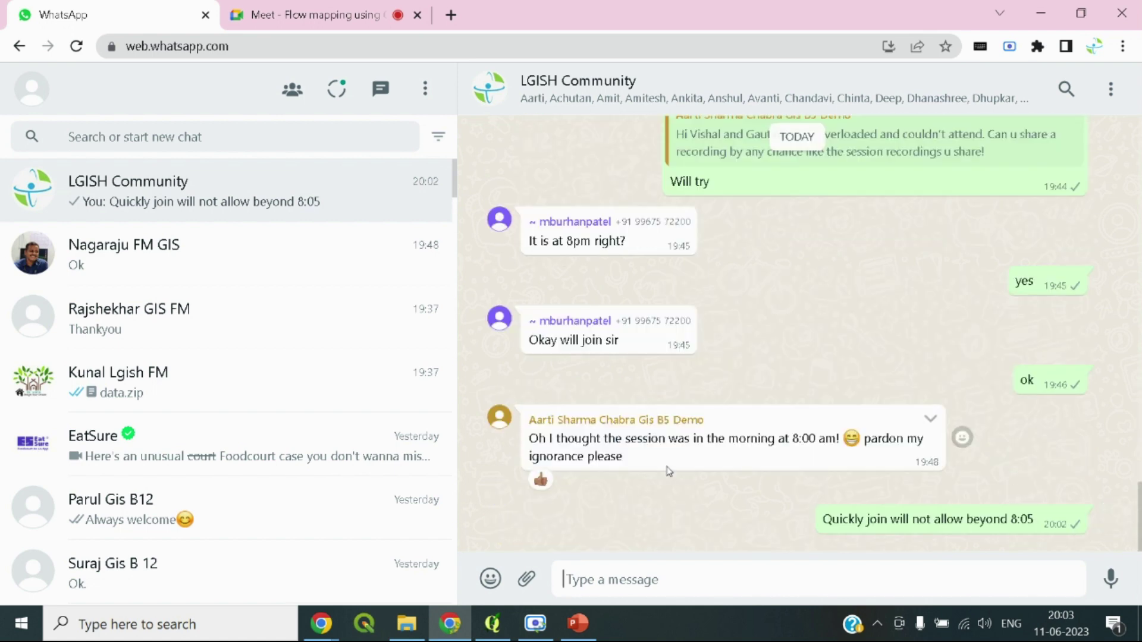
pyautogui.click(324, 1)
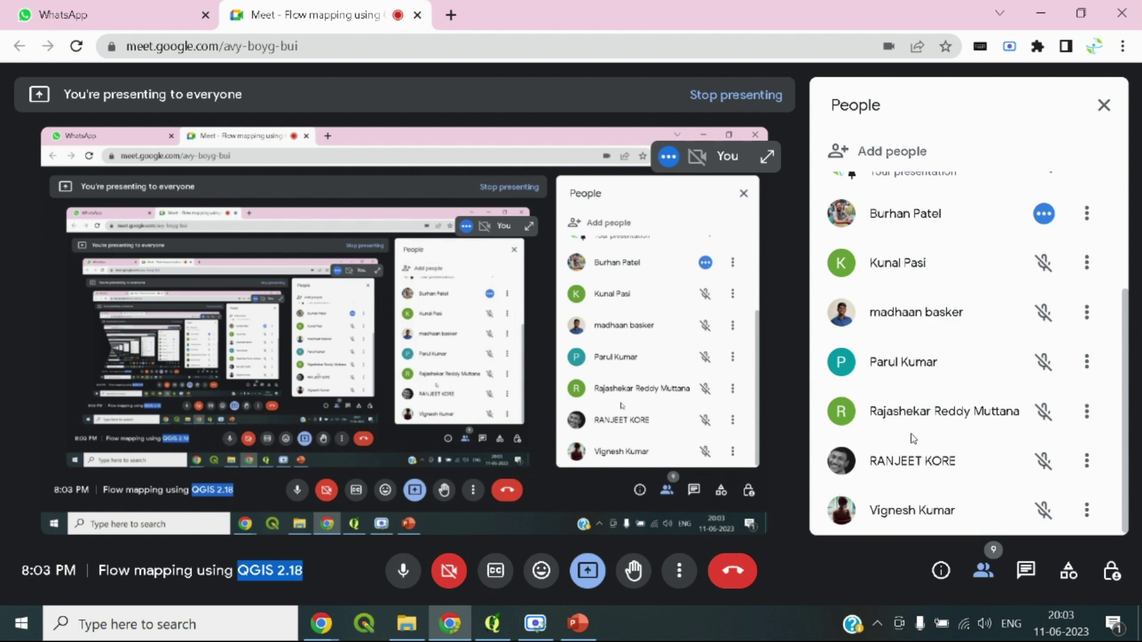
# Glance at the QGIS window, return to the Google Meet call and admit the waiting participant
pyautogui.click(492, 629)
pyautogui.click(463, 632)
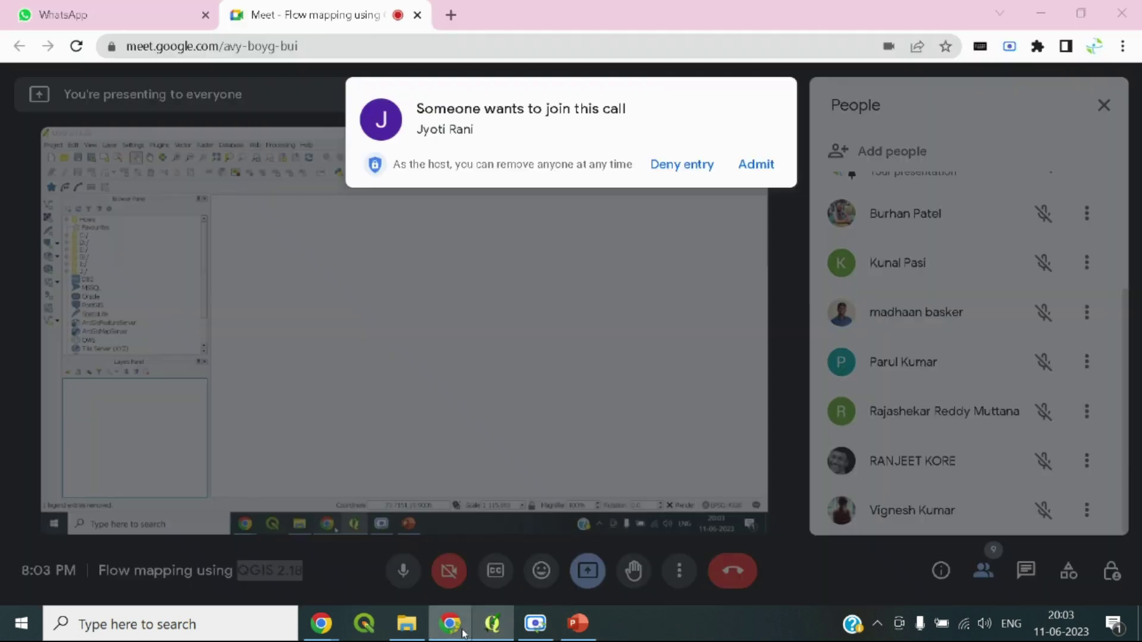
pyautogui.click(754, 166)
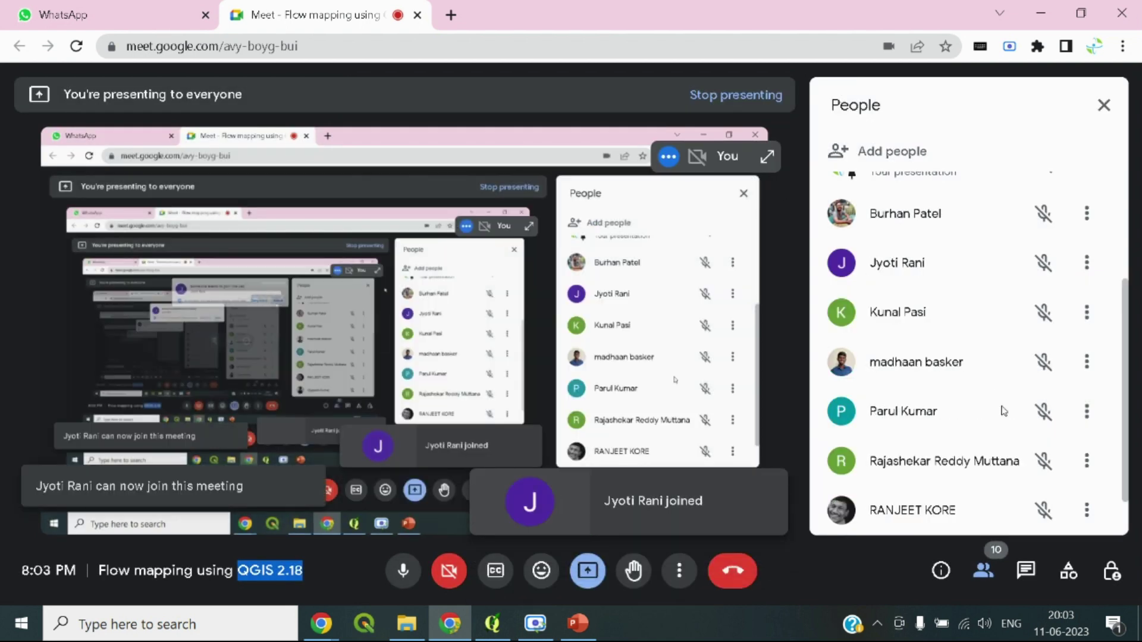
pyautogui.scroll(-2, 1004, 411)
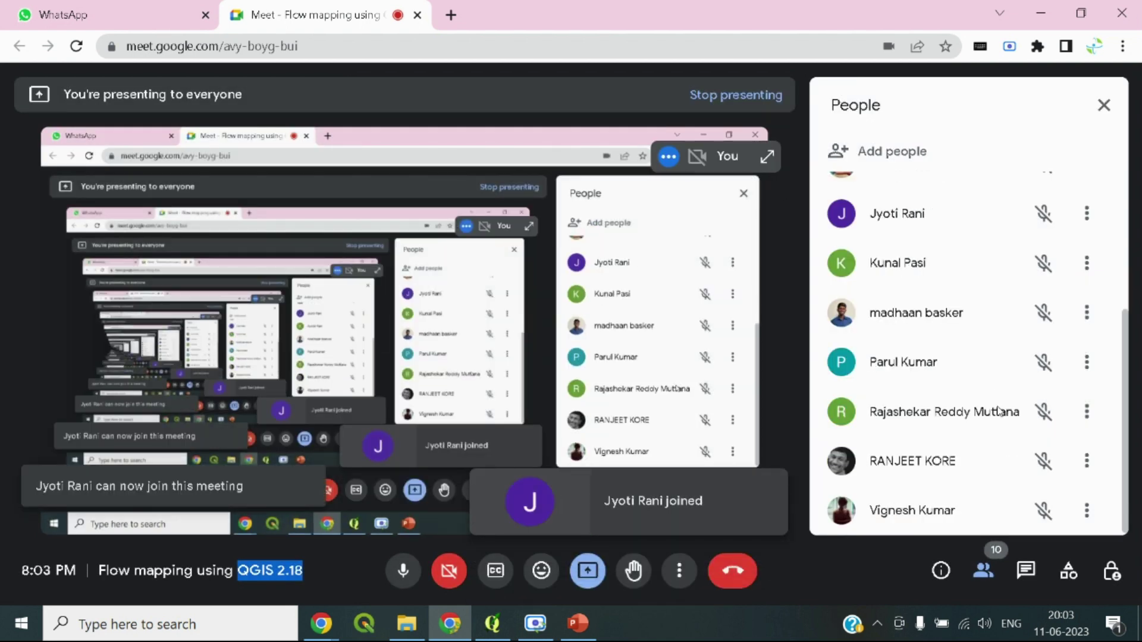
# Bring up the PowerPoint presentation briefly, return to the Google Meet call and admit the next waiting participant
pyautogui.click(577, 623)
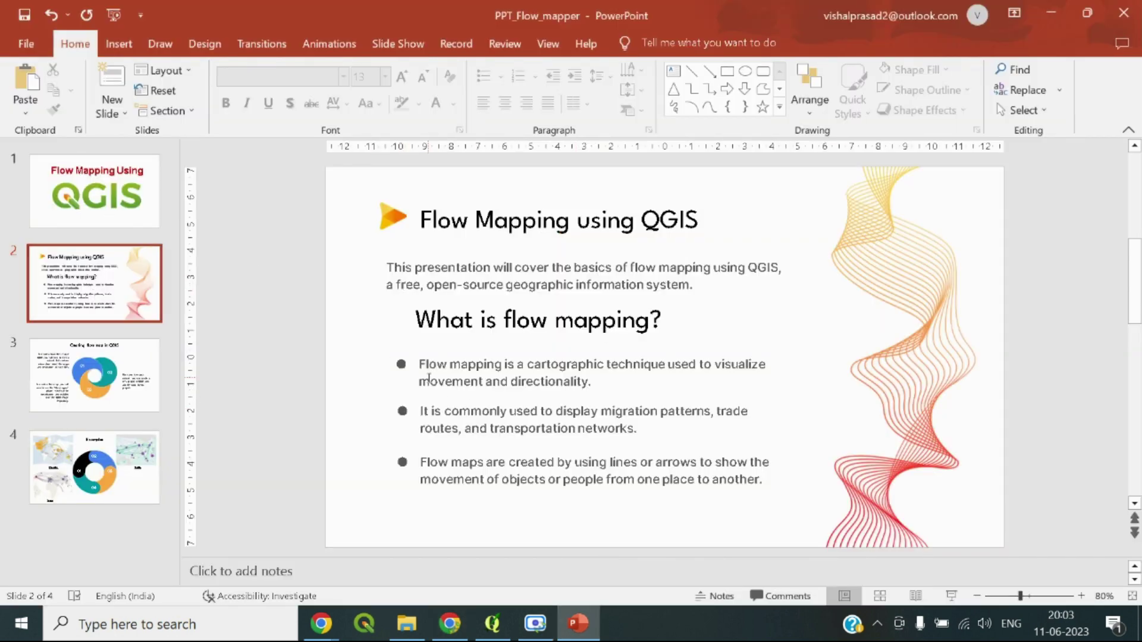
pyautogui.click(449, 622)
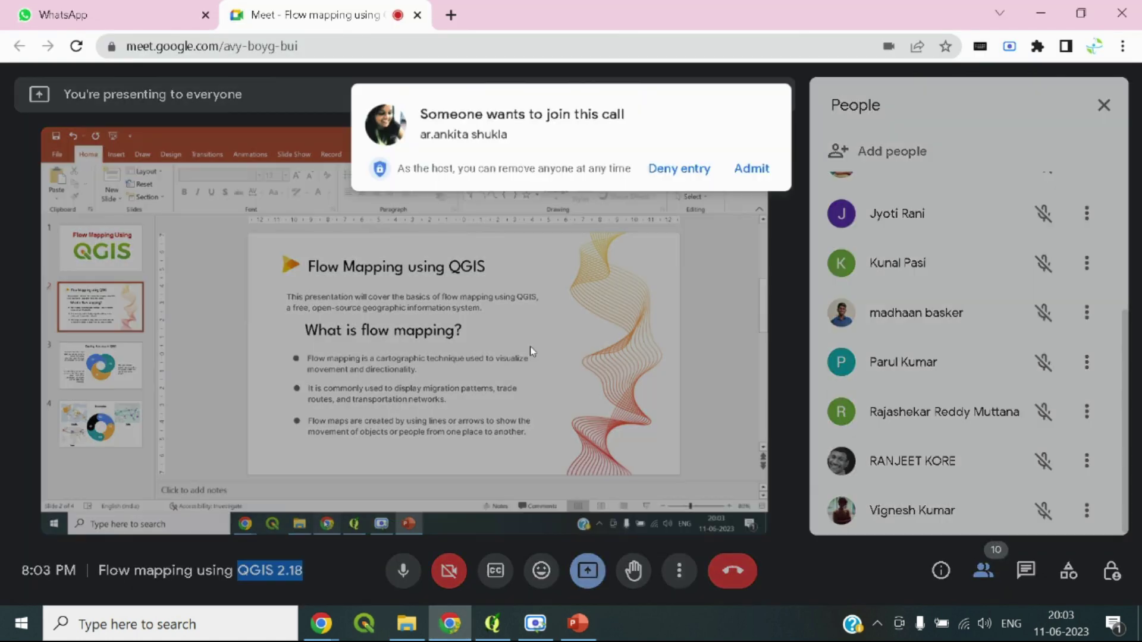
pyautogui.click(743, 170)
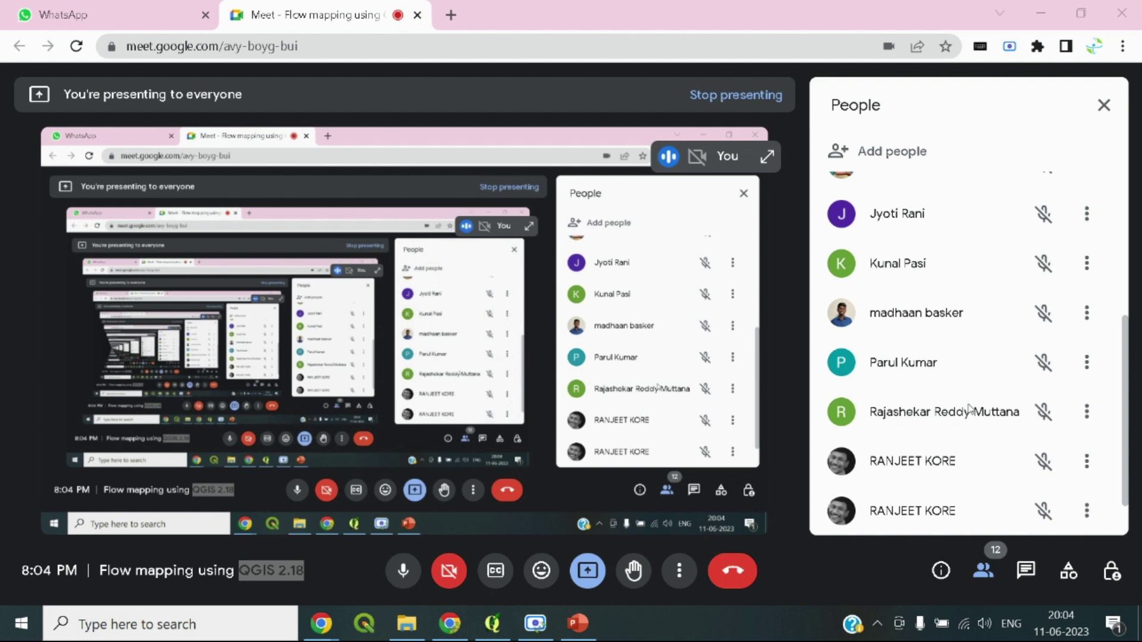
pyautogui.scroll(-1, 963, 357)
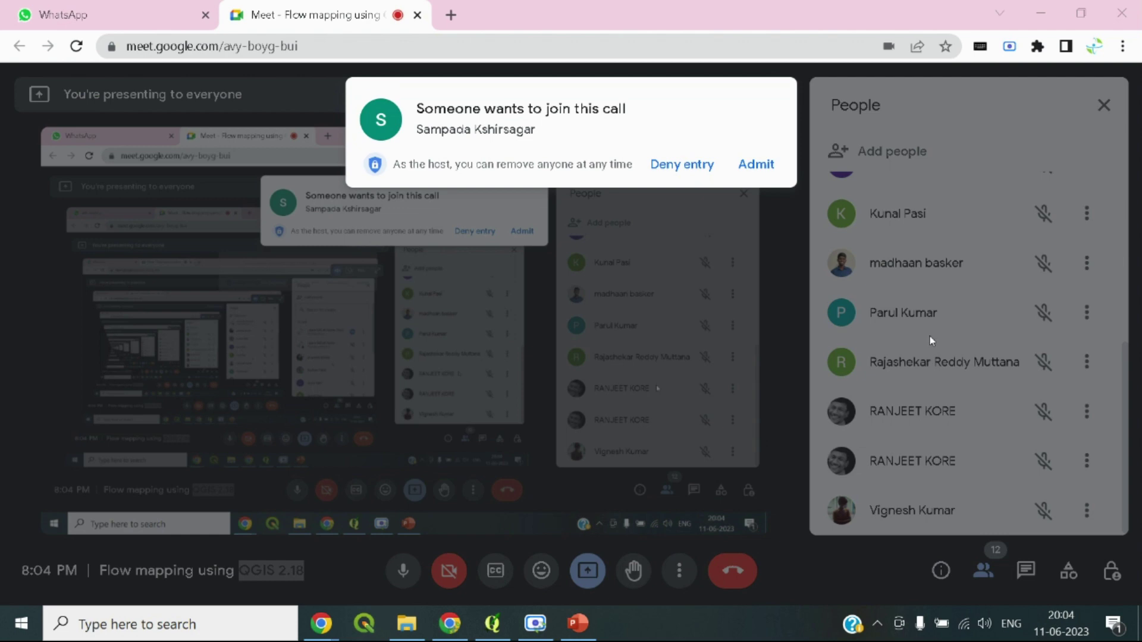
# Admit another waiting participant and review the whole list of people in the call
pyautogui.click(756, 164)
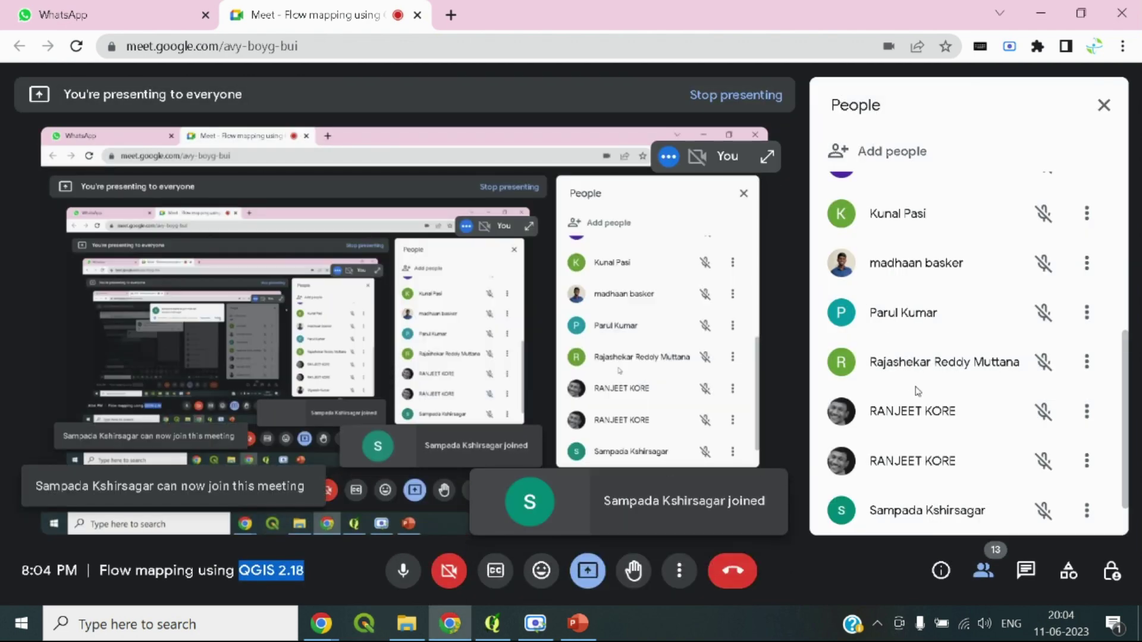
pyautogui.scroll(-1, 955, 434)
pyautogui.scroll(8, 956, 441)
pyautogui.scroll(-8, 958, 447)
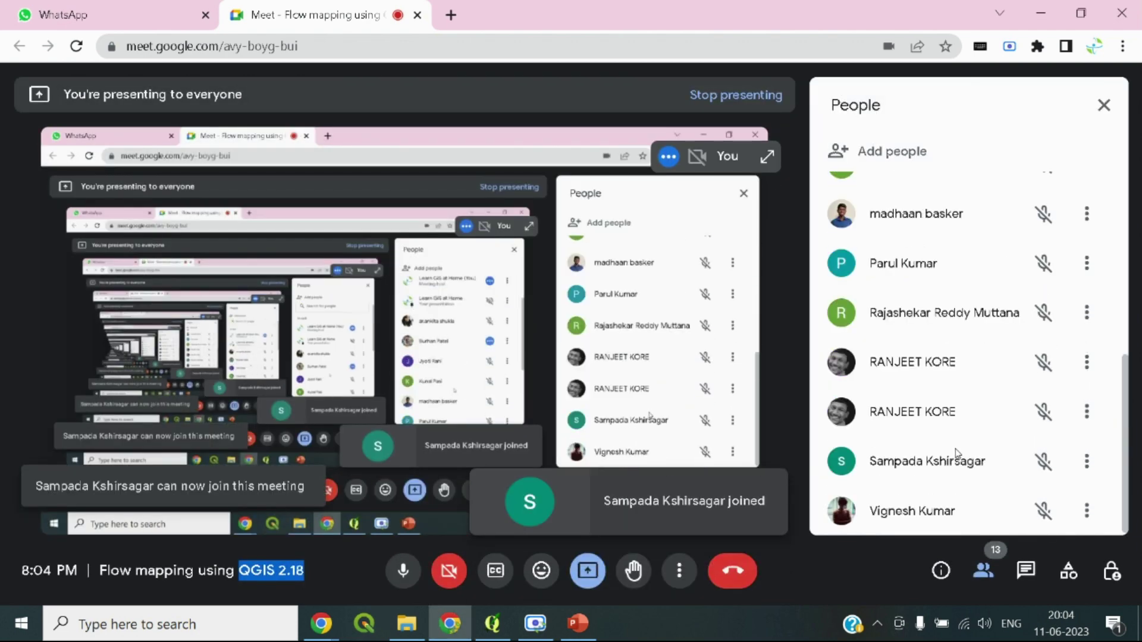
pyautogui.scroll(5, 960, 452)
pyautogui.scroll(-5, 966, 458)
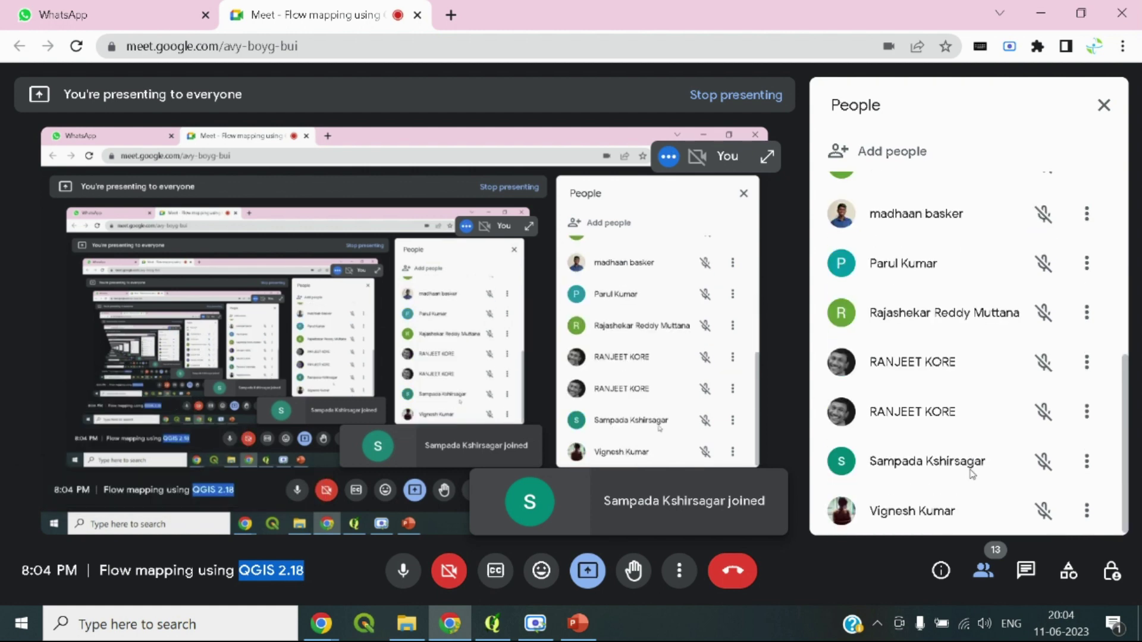
# Look through the list of people in the Google Meet call to check who has joined
pyautogui.scroll(8, 971, 467)
pyautogui.scroll(-8, 973, 469)
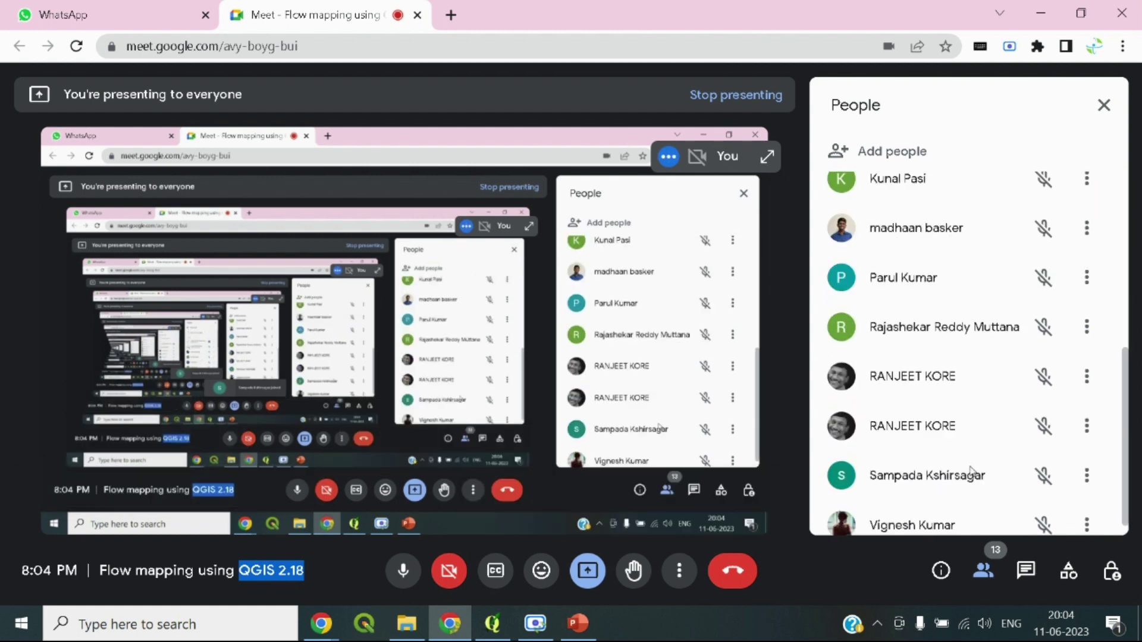
pyautogui.scroll(5, 973, 471)
pyautogui.scroll(2, 973, 471)
pyautogui.scroll(-5, 973, 471)
pyautogui.scroll(3, 973, 472)
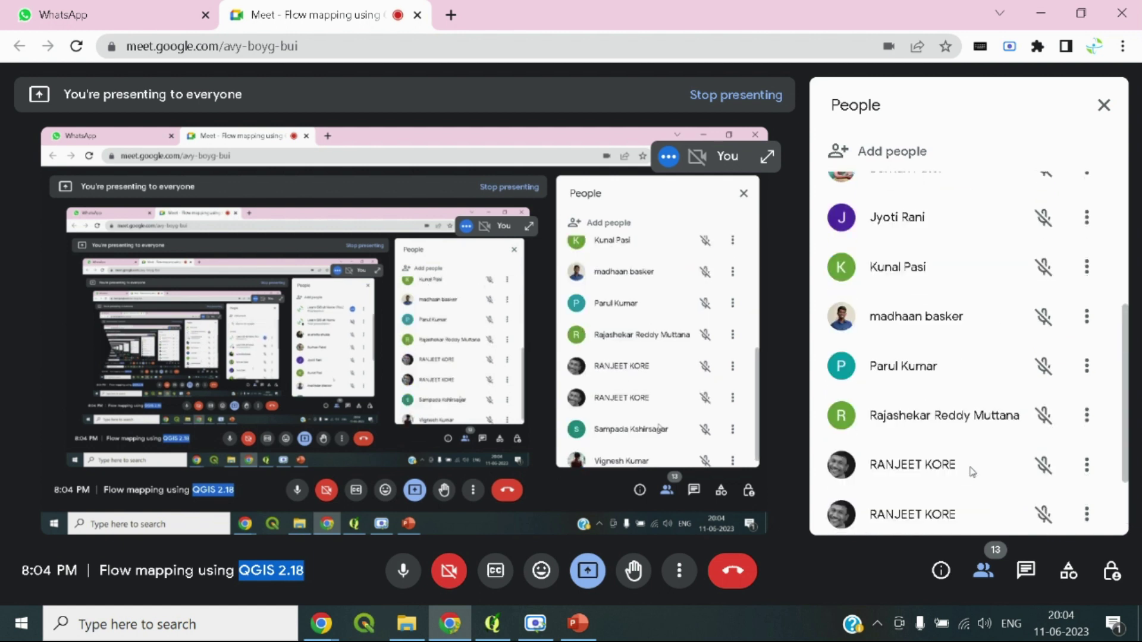
pyautogui.scroll(-3, 972, 472)
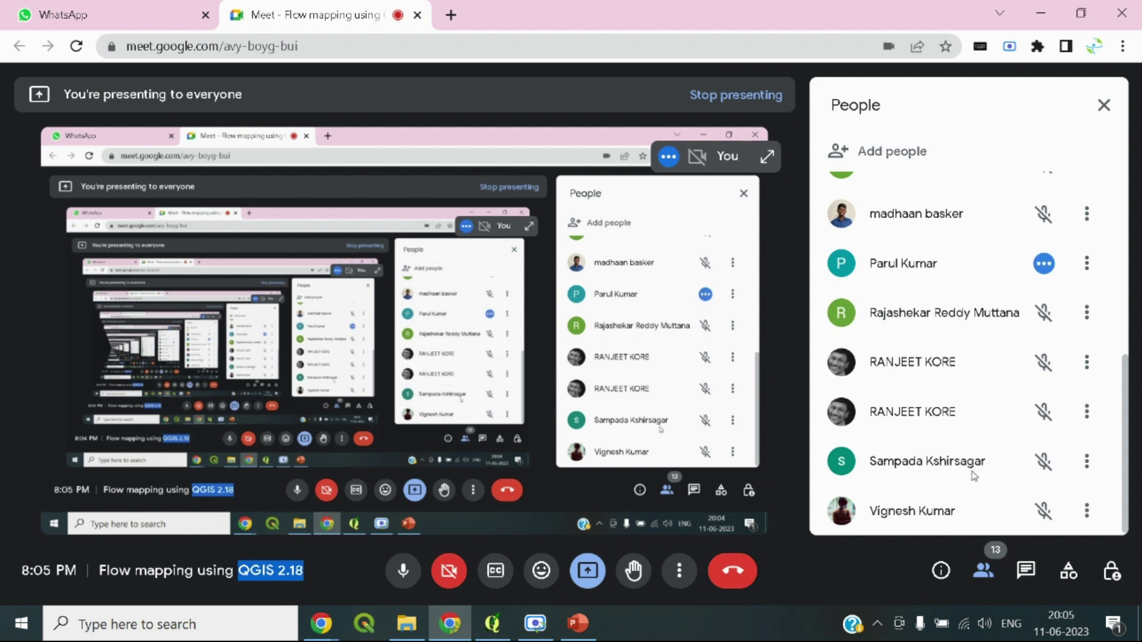
# Open Paint and sketch a black freehand outline, pointed at its lower end, with several strokes crossing its interior
pyautogui.click(135, 632)
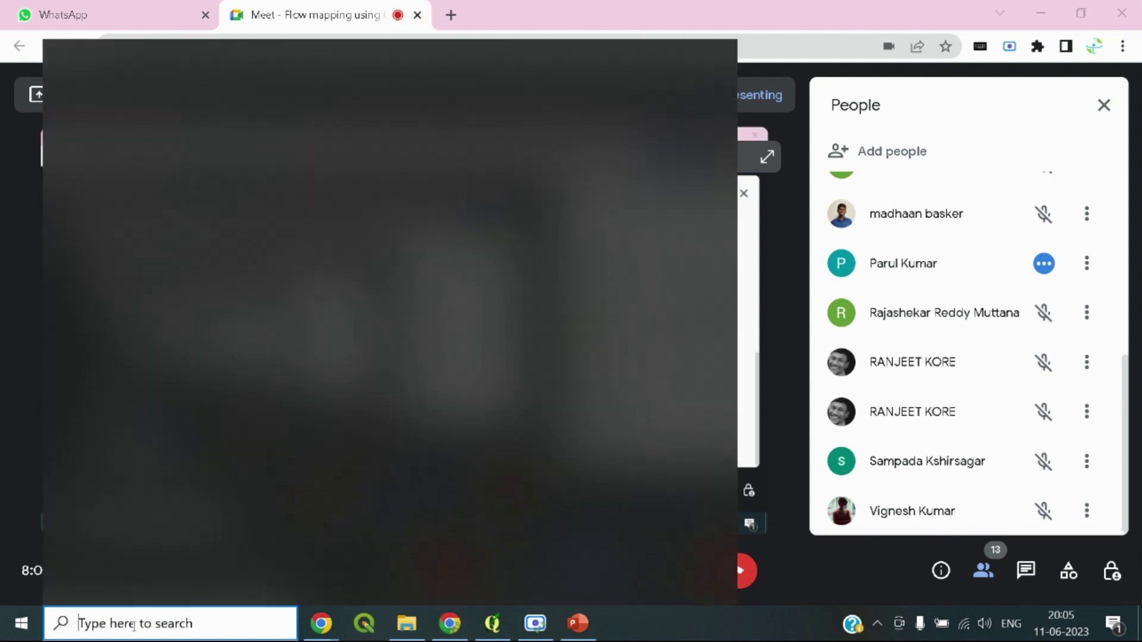
pyautogui.write('paint')
pyautogui.press('Return')
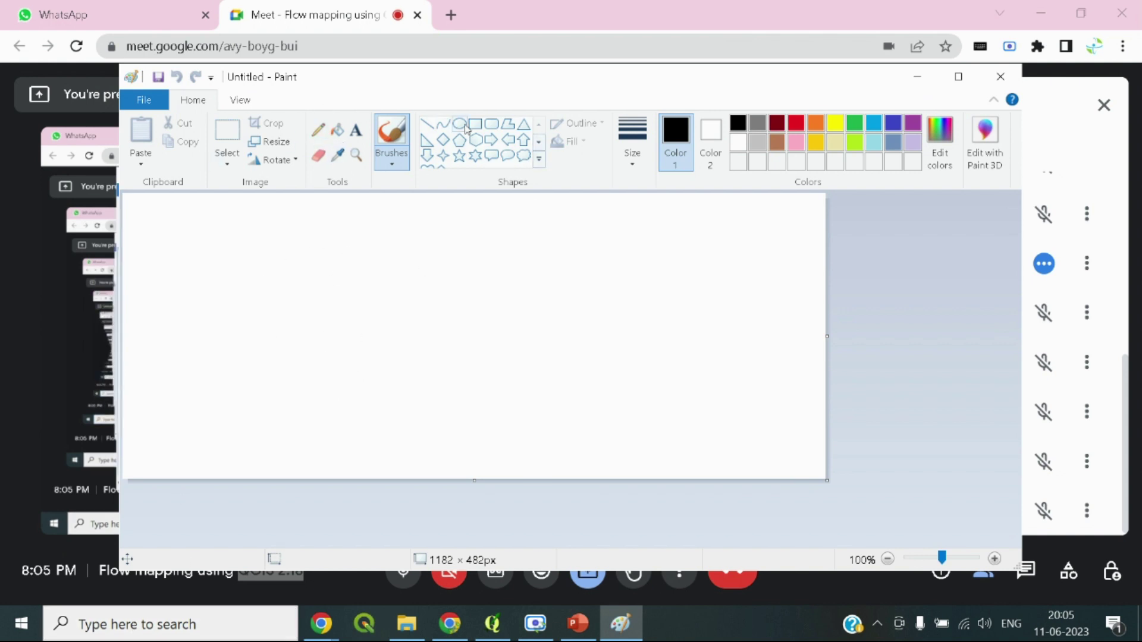
pyautogui.moveTo(339, 255); pyautogui.dragTo(513, 386)
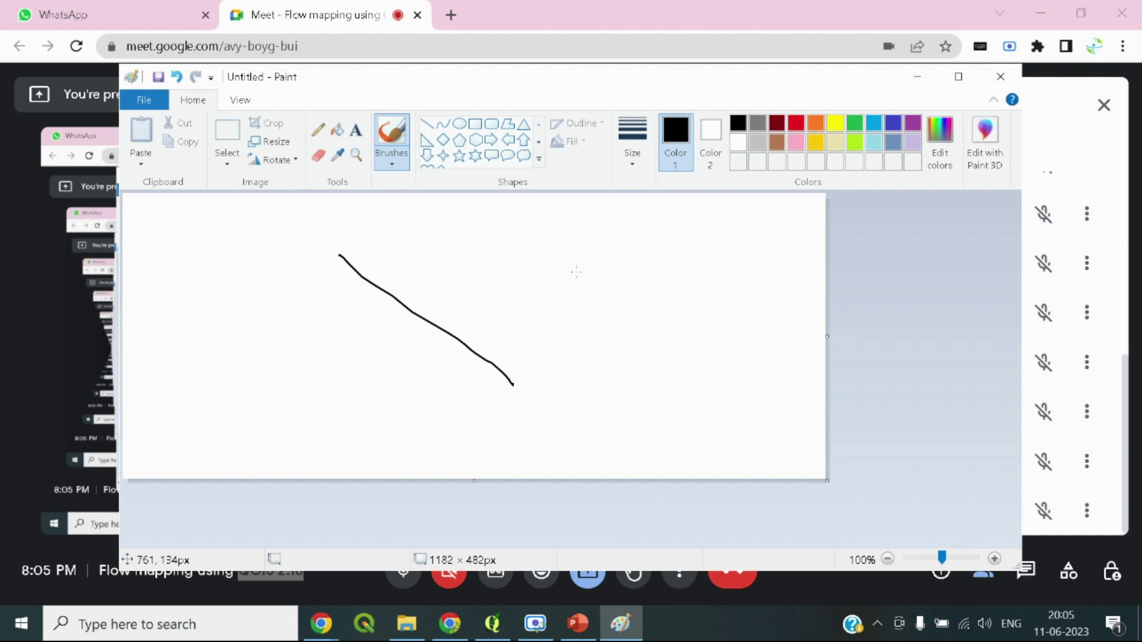
pyautogui.moveTo(340, 256)
pyautogui.mouseDown()
pyautogui.moveTo(499, 199)
pyautogui.moveTo(565, 324)
pyautogui.moveTo(520, 382)
pyautogui.mouseUp()
pyautogui.moveTo(421, 213)
pyautogui.mouseDown()
pyautogui.moveTo(424, 305)
pyautogui.moveTo(489, 199)
pyautogui.moveTo(519, 378)
pyautogui.mouseUp()
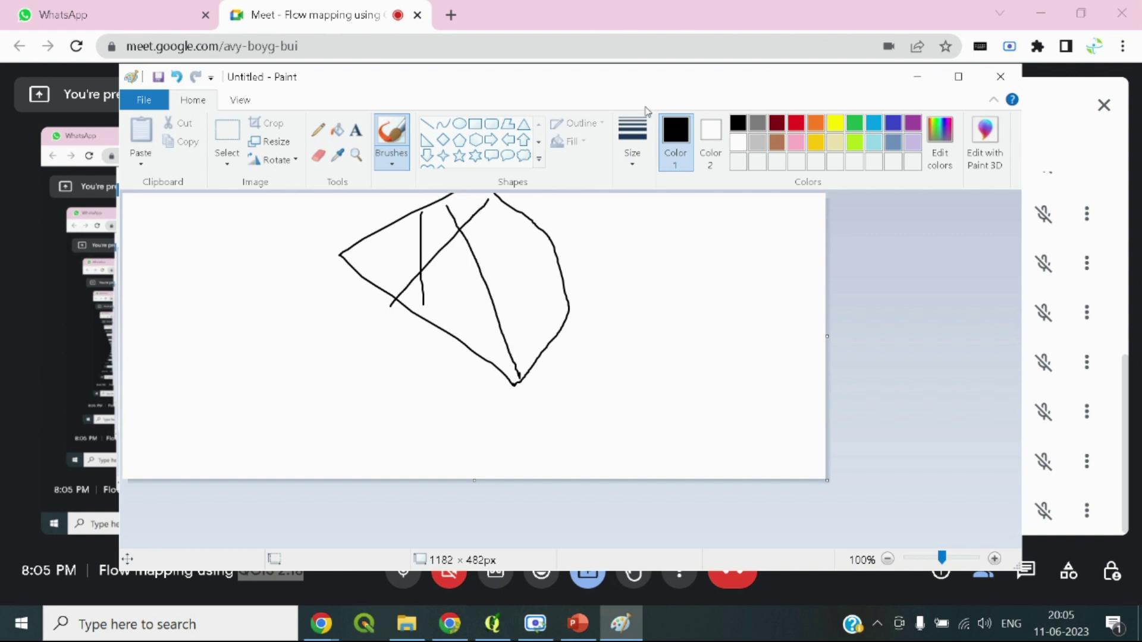
# Add a straight diagonal line about 123 × 105 px across the upper part of the sketch with the Line shape, and minimize Paint
pyautogui.click(428, 125)
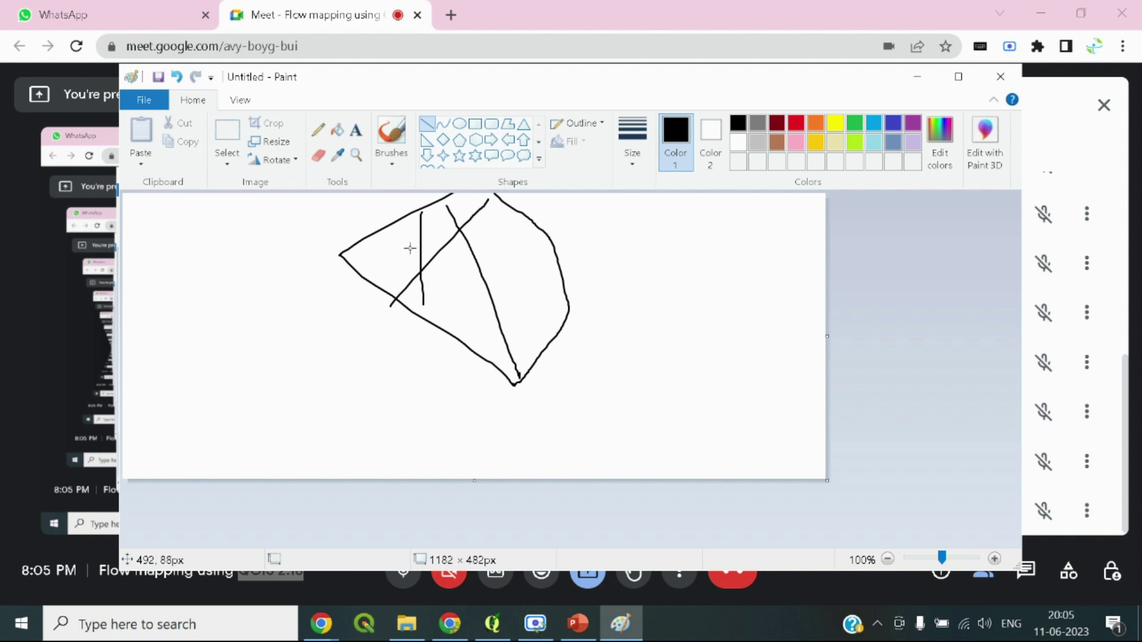
pyautogui.moveTo(388, 257); pyautogui.dragTo(461, 195)
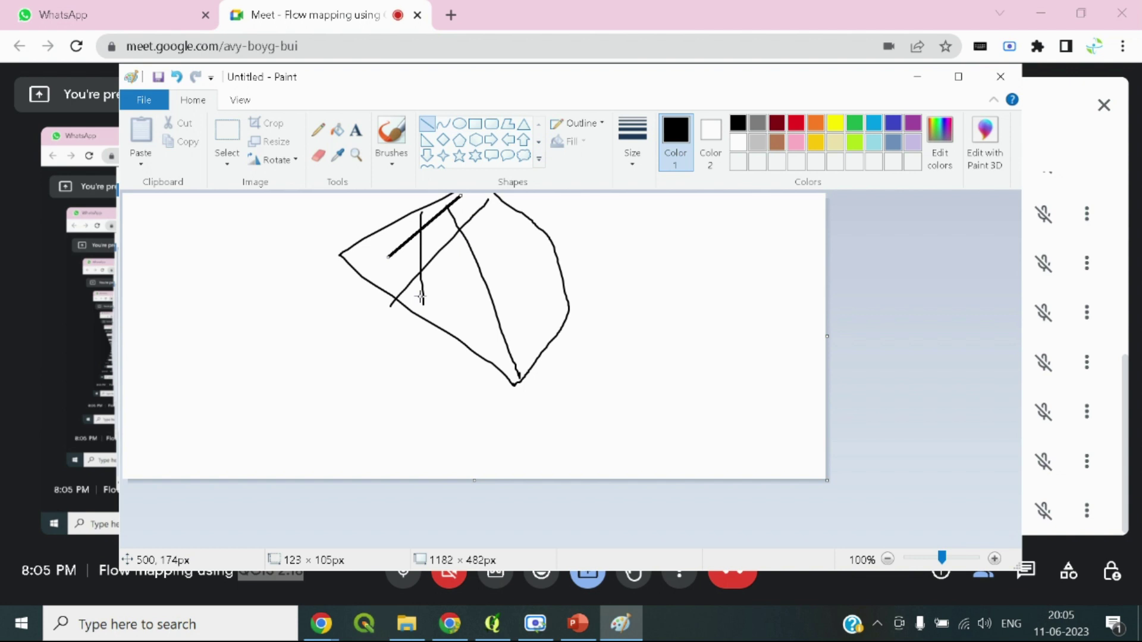
pyautogui.click(917, 76)
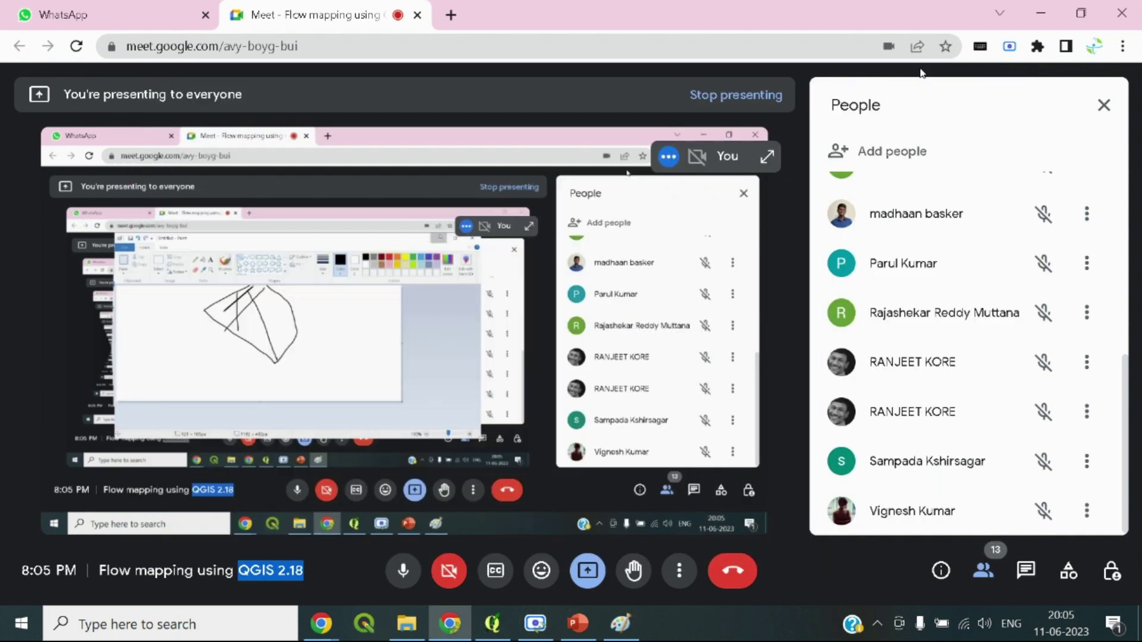
# Switch to QGIS, search the plugin manager for "shape" and show the details of the Shape Tools plugin
pyautogui.click(494, 623)
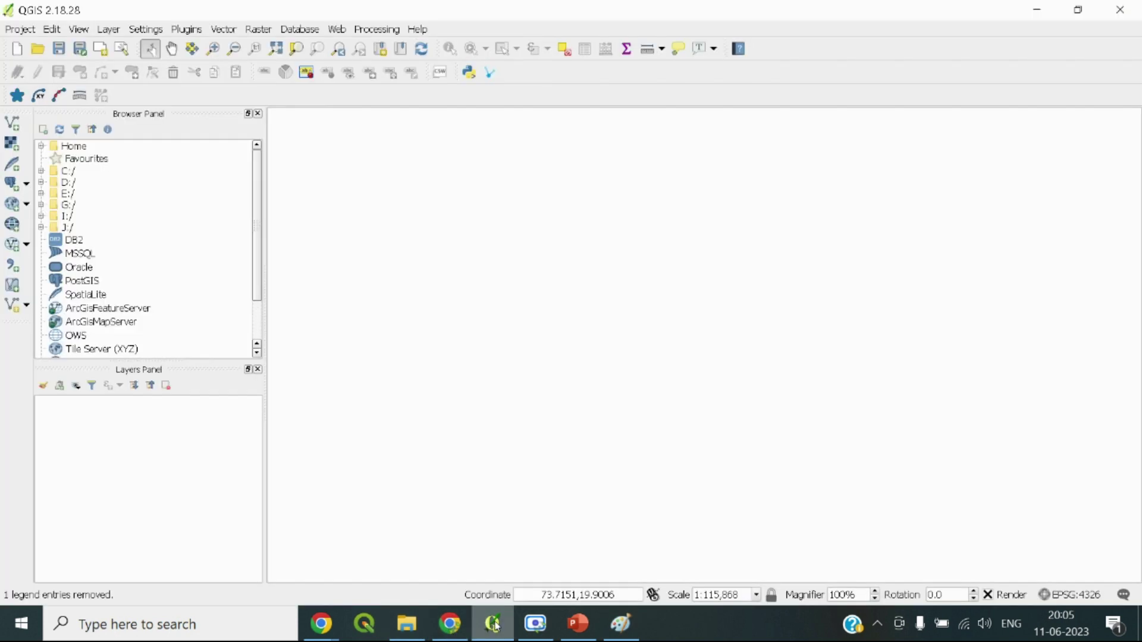
pyautogui.click(194, 31)
pyautogui.click(185, 28)
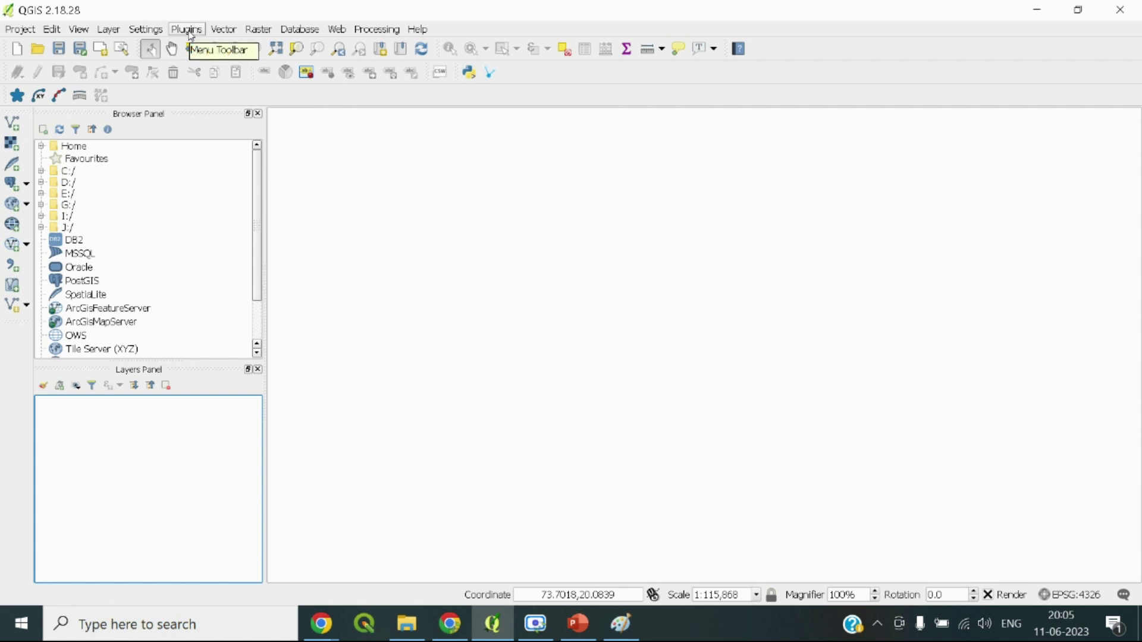
pyautogui.click(189, 32)
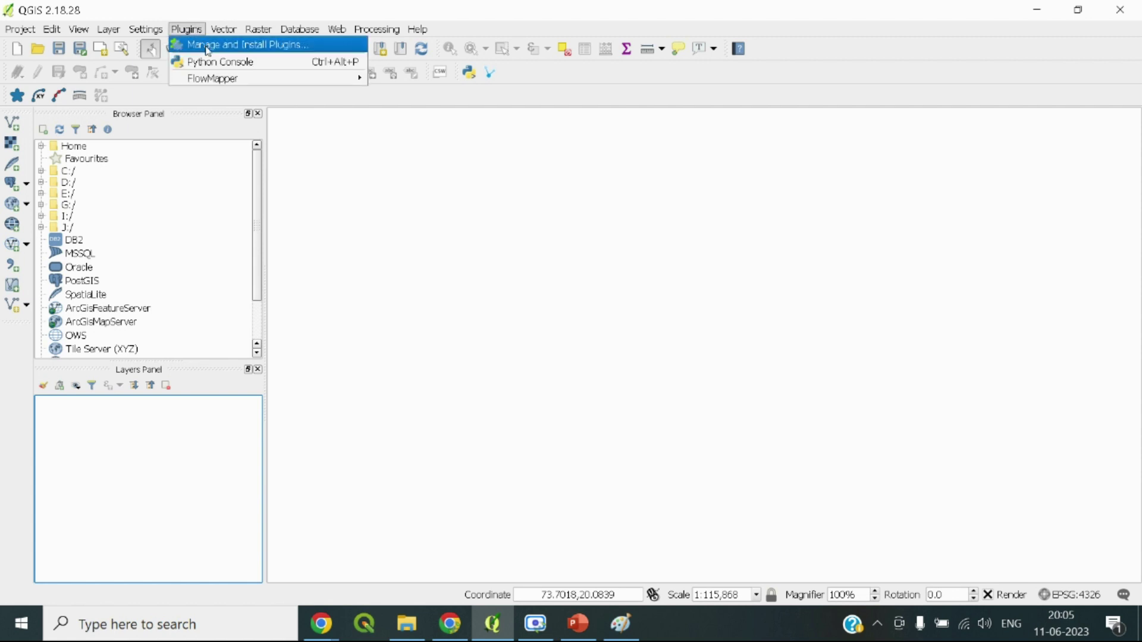
pyautogui.click(208, 46)
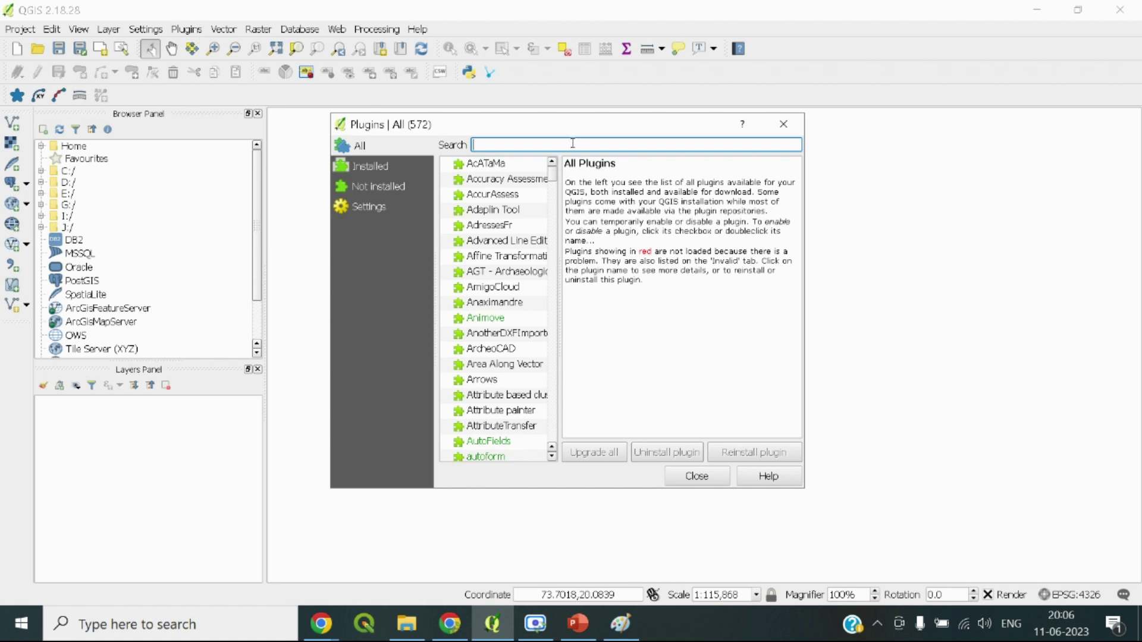
pyautogui.write('shape')
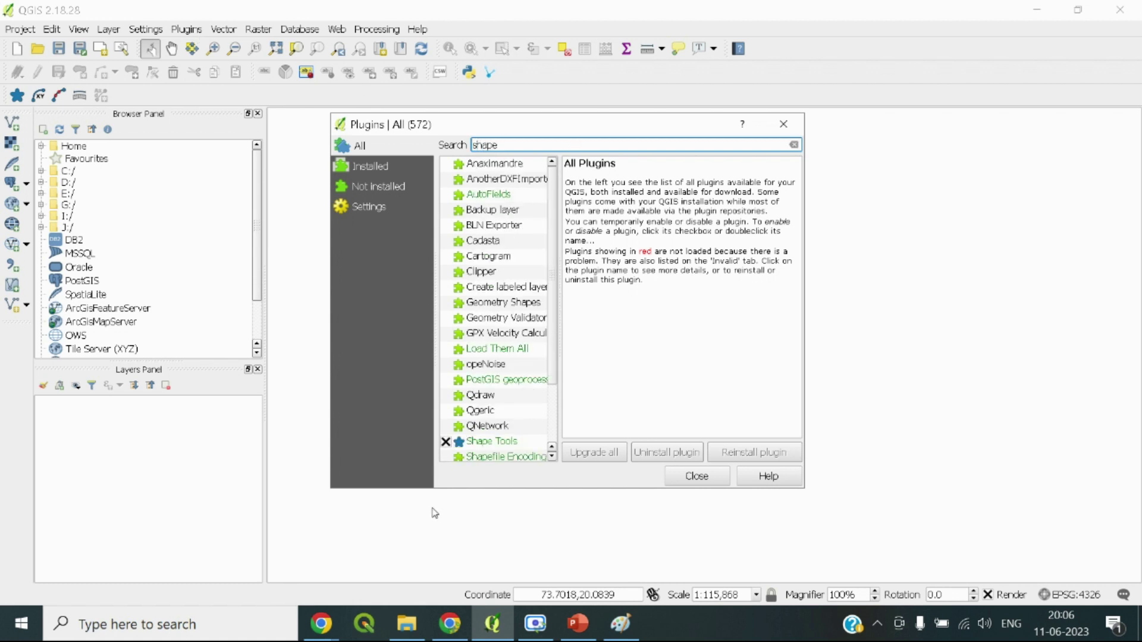
pyautogui.click(490, 443)
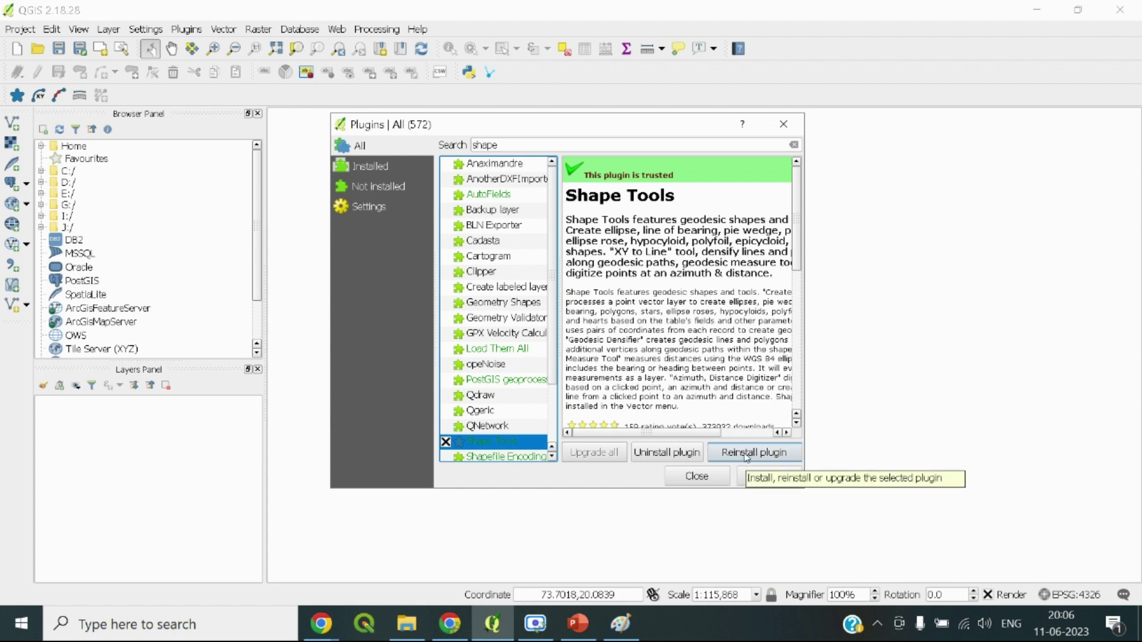
# Switch back to the Google Meet call and check the participants' list
pyautogui.click(450, 623)
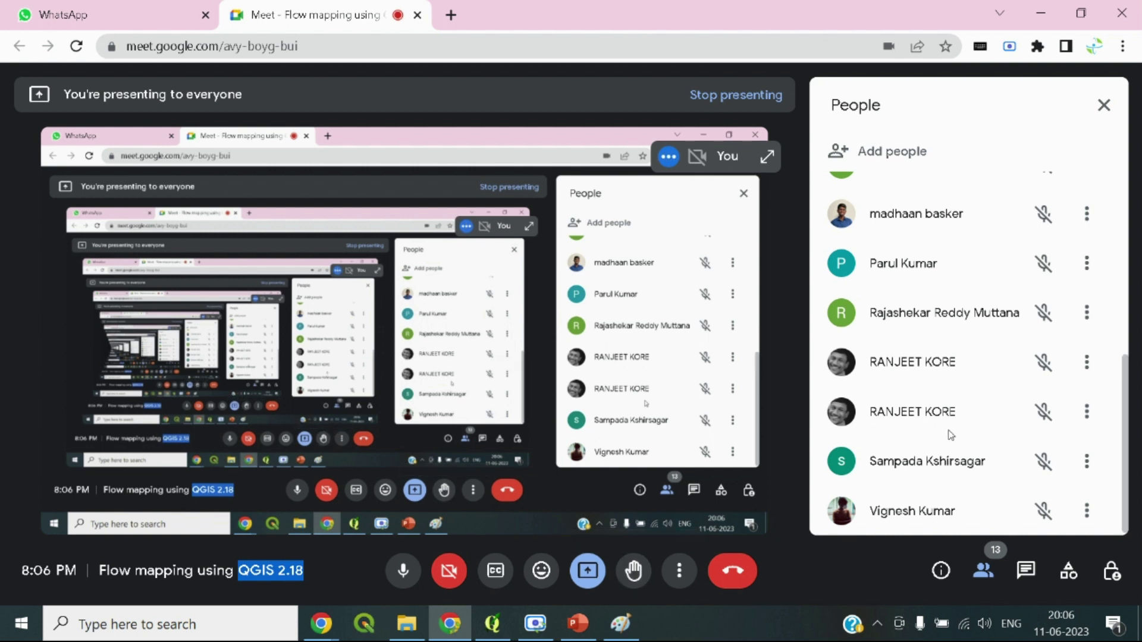
pyautogui.scroll(3, 952, 432)
pyautogui.scroll(-3, 953, 432)
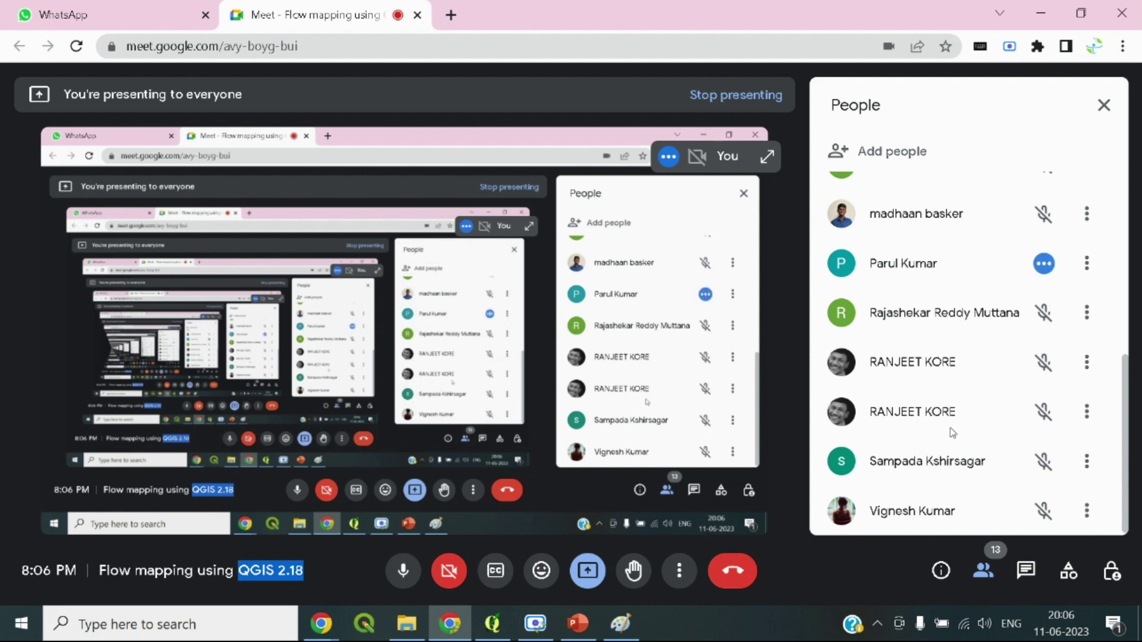
# Return to QGIS, point out Shape Tools among the "shape" plugin results and close the plugin manager
pyautogui.click(503, 634)
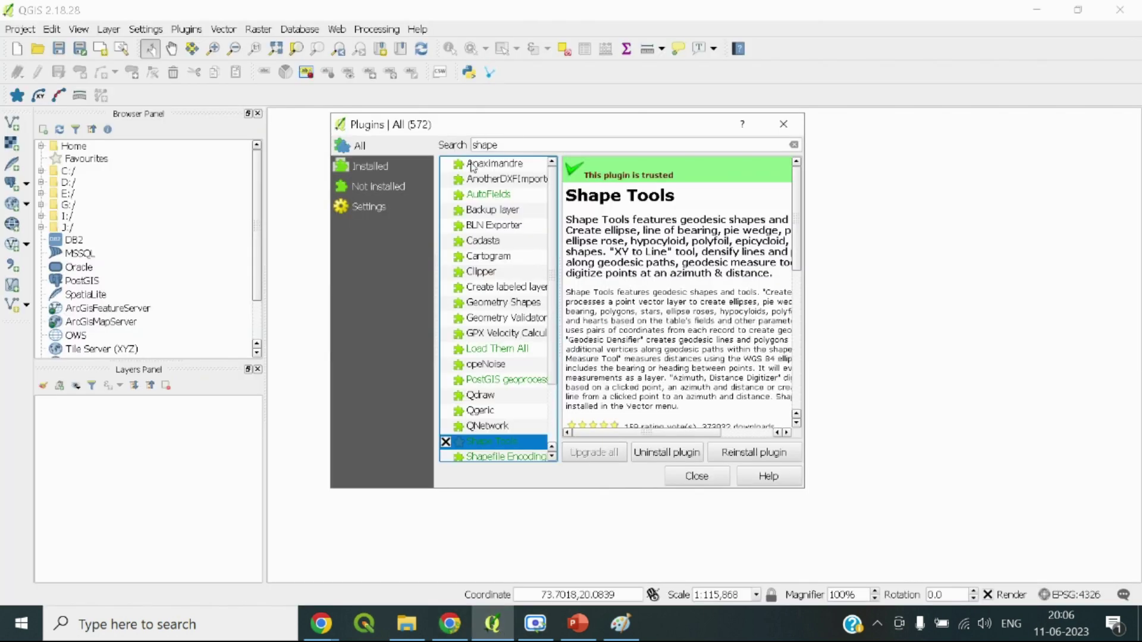
pyautogui.click(519, 146)
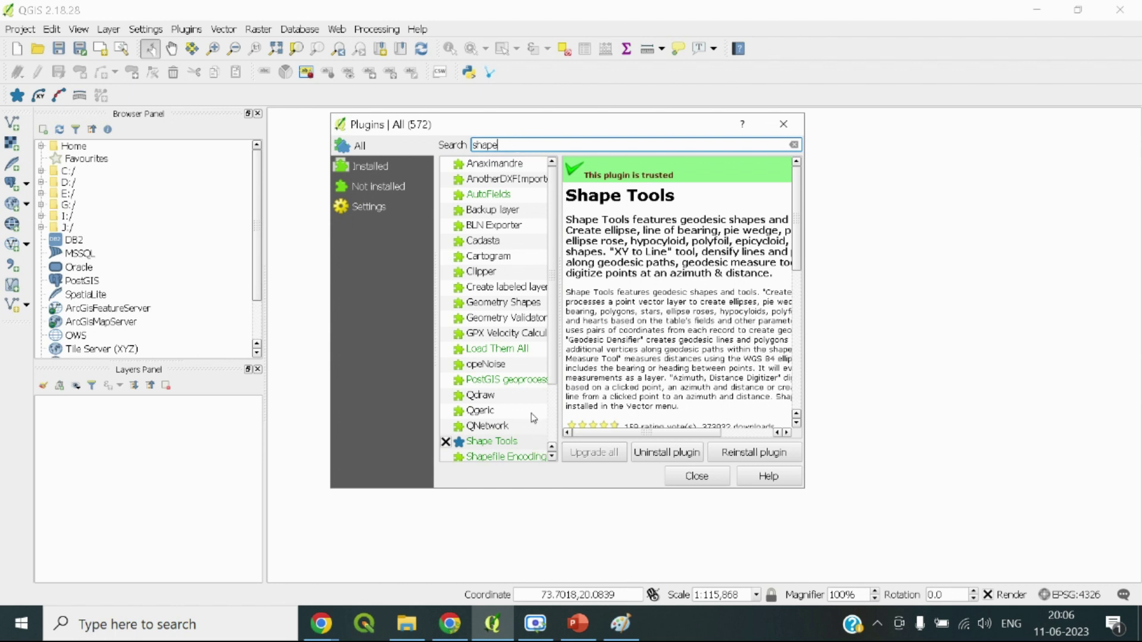
pyautogui.moveTo(552, 329); pyautogui.dragTo(540, 382)
pyautogui.click(491, 384)
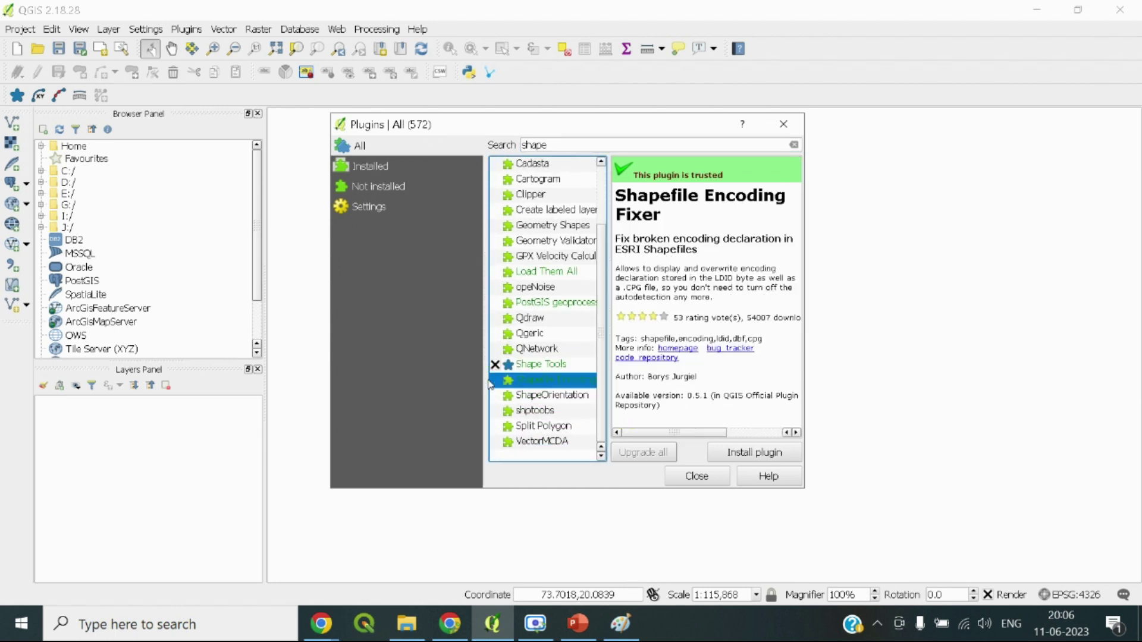
pyautogui.click(549, 367)
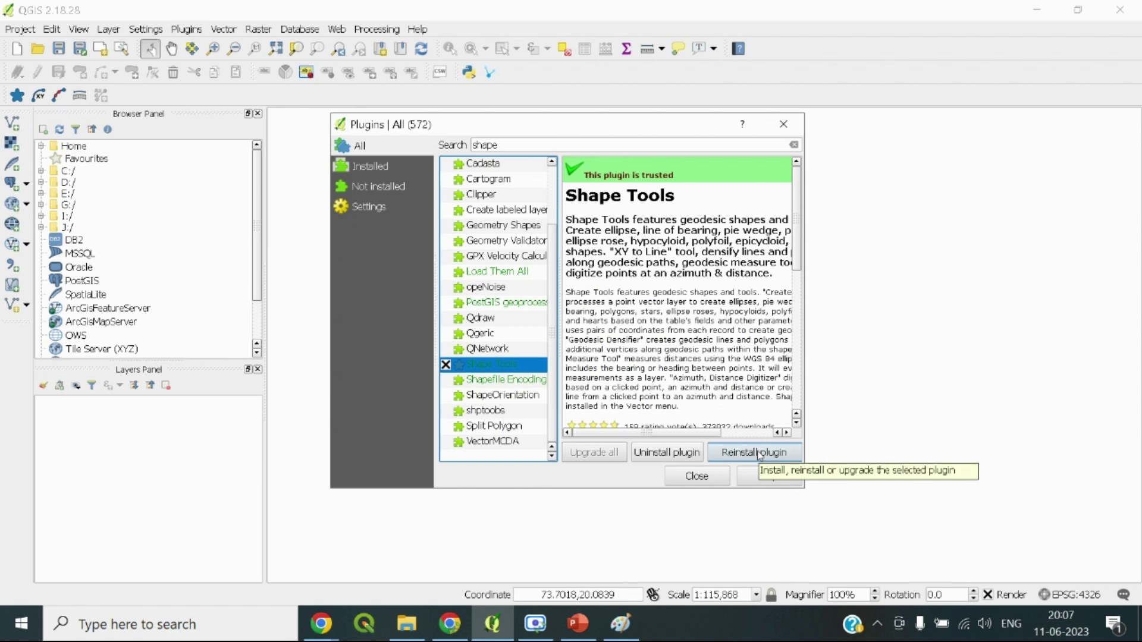
pyautogui.click(782, 125)
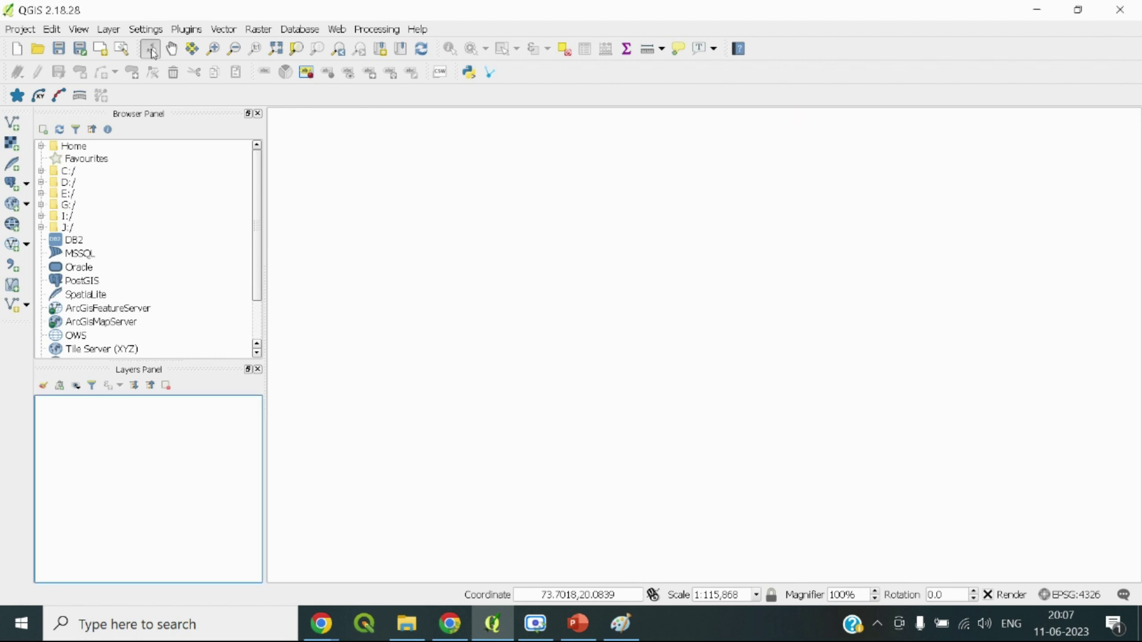
# Reopen the plugin manager, show the "shape" search term and the Shape Tools details again, and close the manager
pyautogui.click(188, 31)
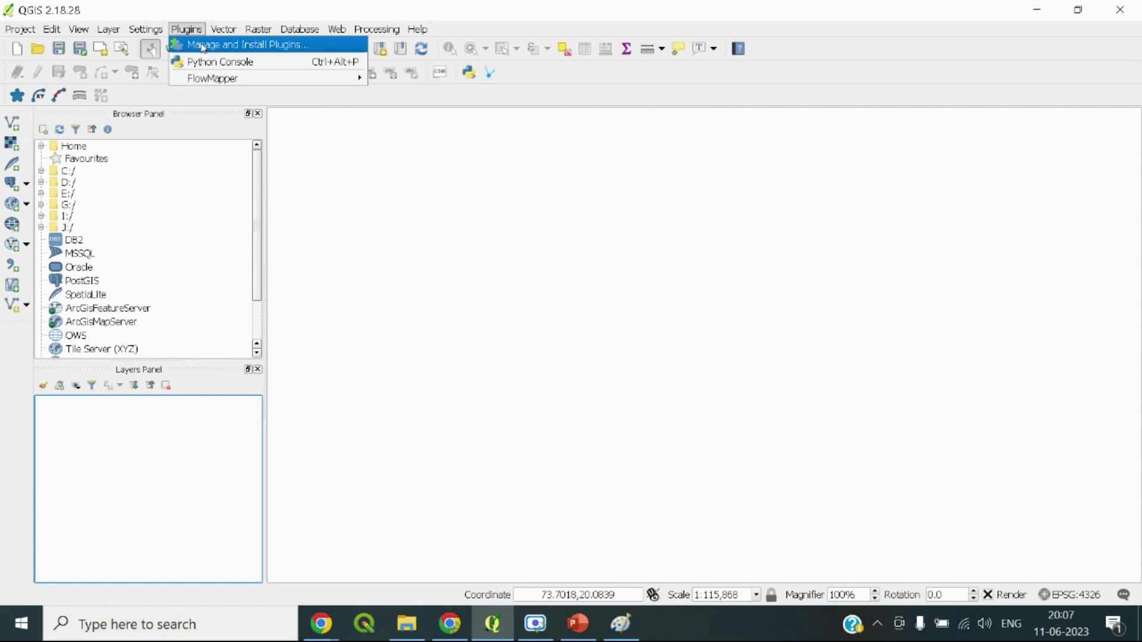
pyautogui.click(204, 46)
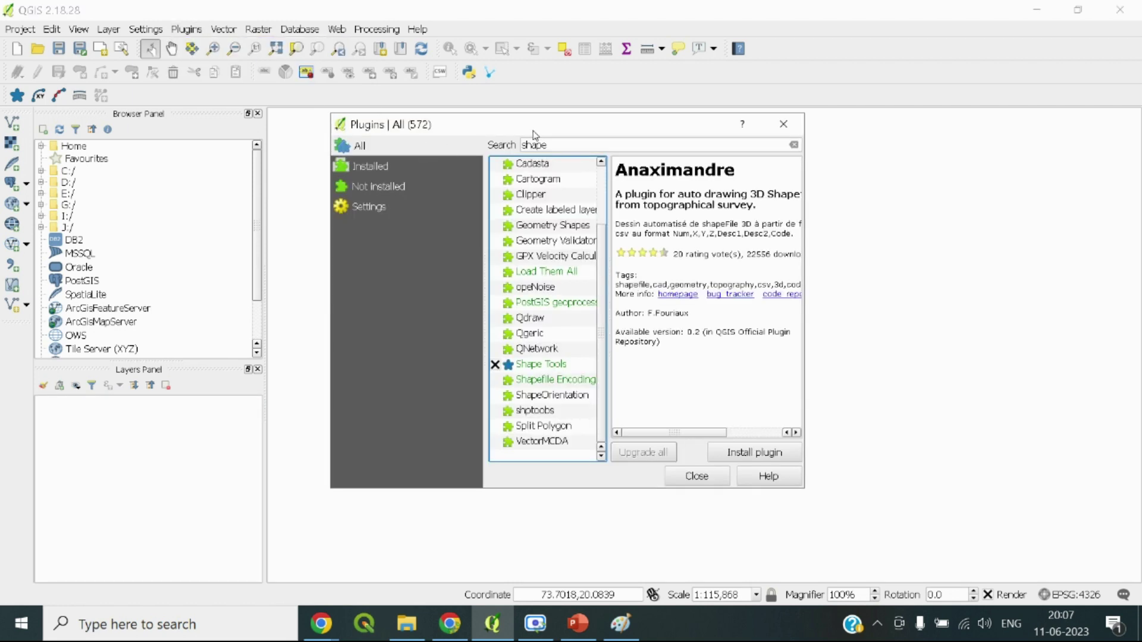
pyautogui.doubleClick(561, 144)
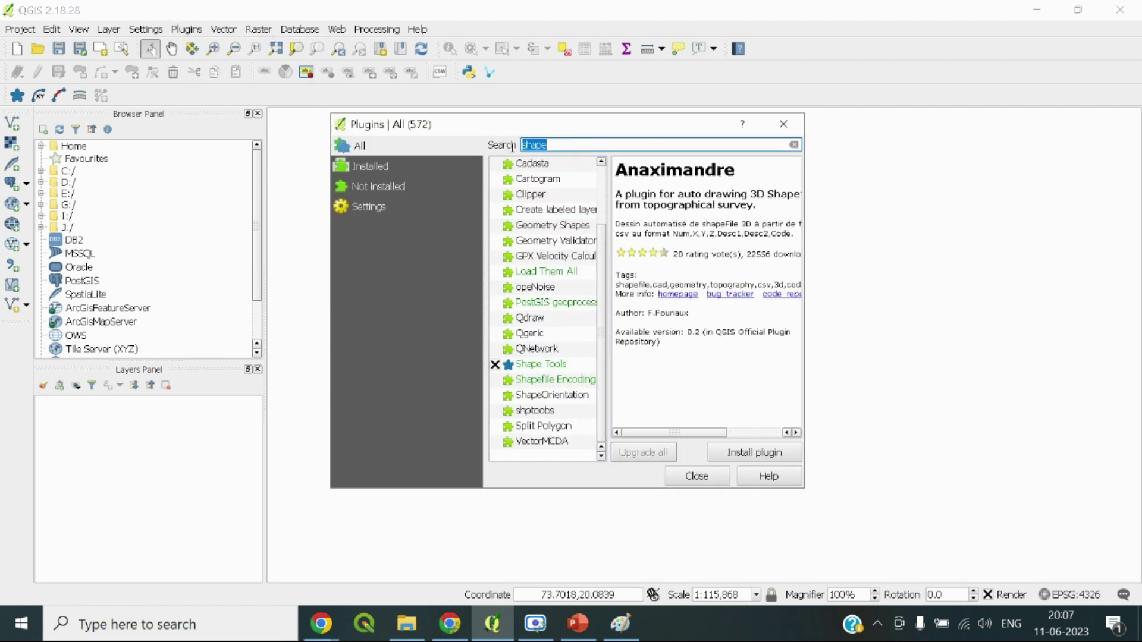
pyautogui.click(531, 365)
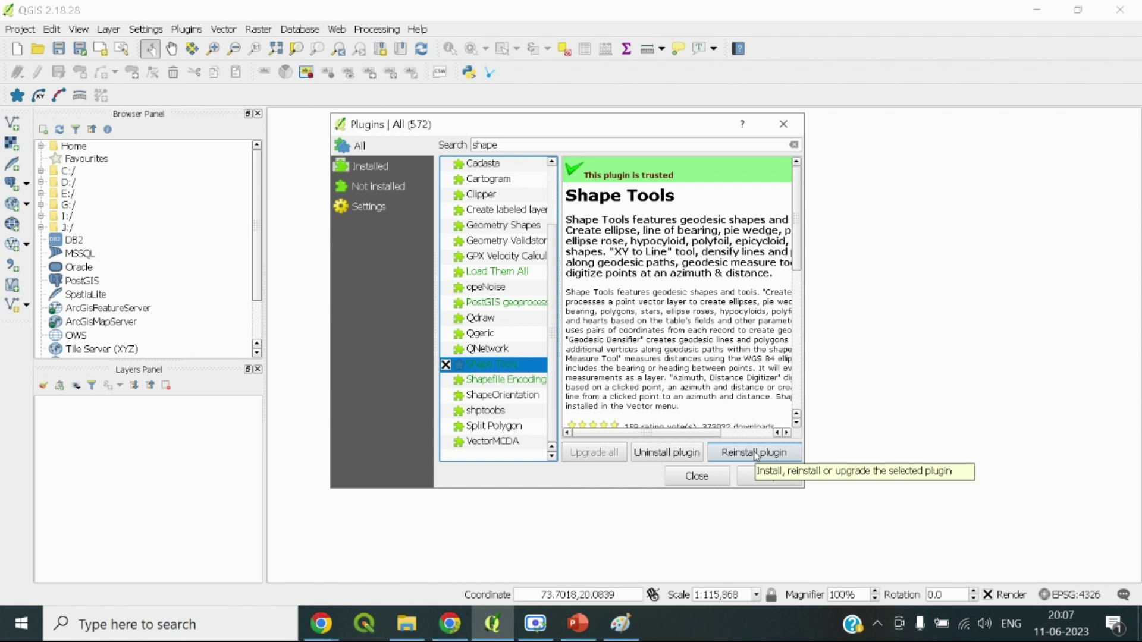
pyautogui.click(697, 478)
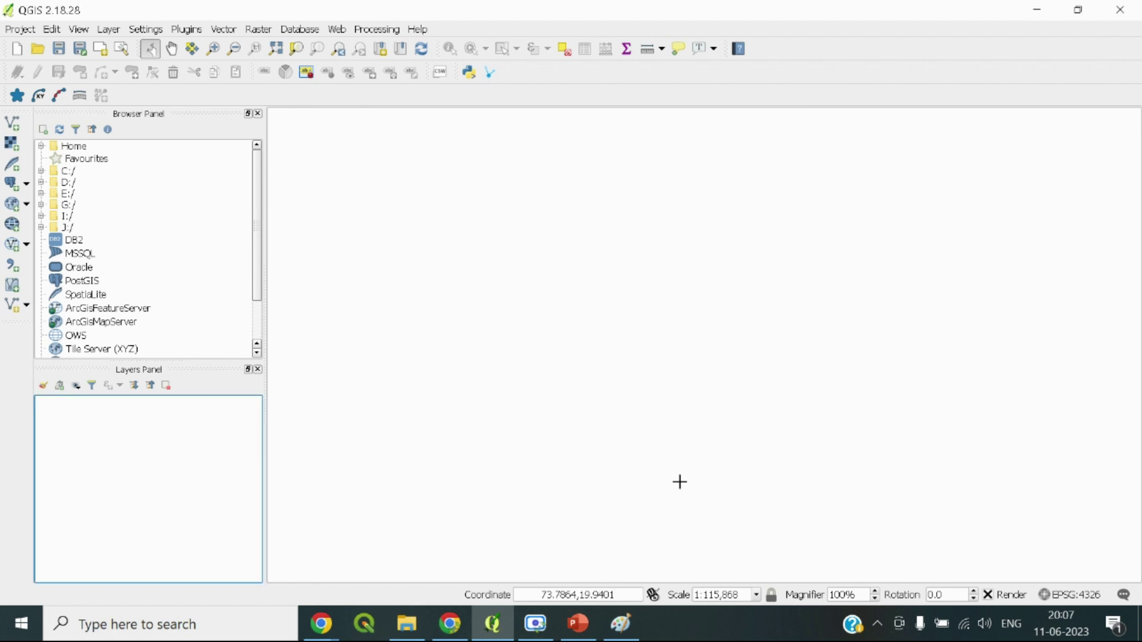
# Return to the Google Meet call, check the people list, and turn the microphone off and back on
pyautogui.click(450, 624)
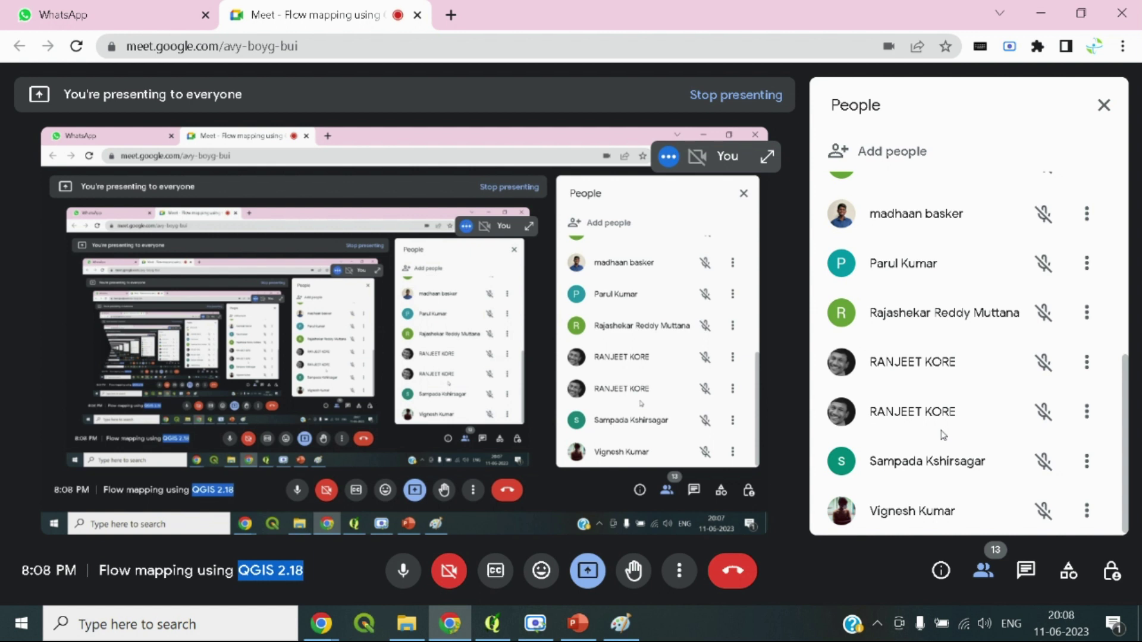
pyautogui.scroll(3, 943, 435)
pyautogui.scroll(-3, 942, 433)
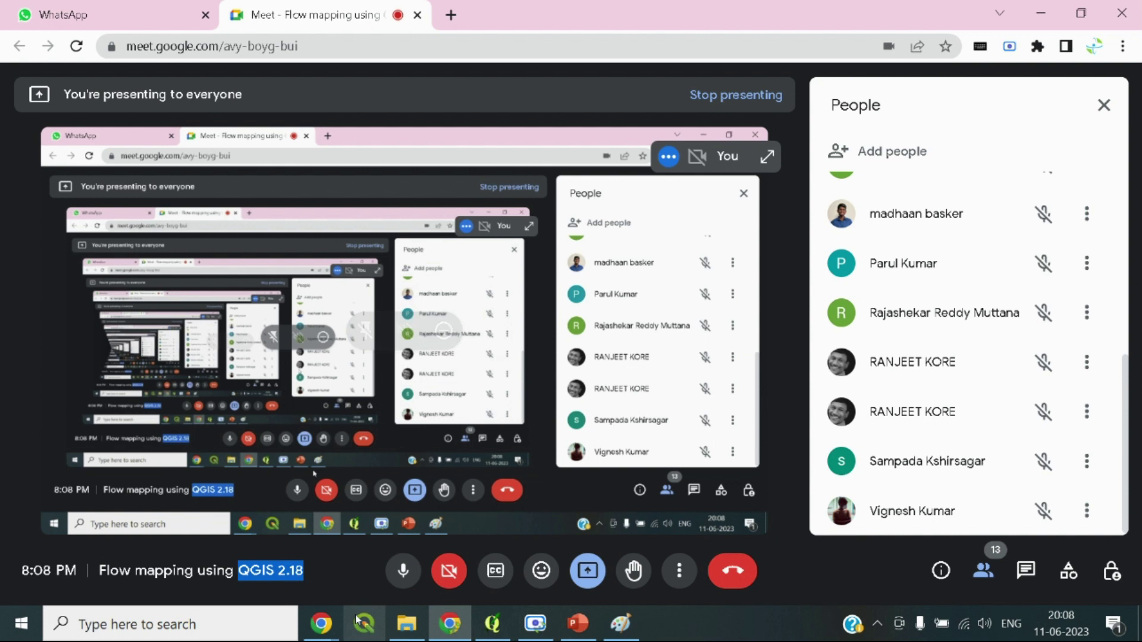
pyautogui.click(402, 572)
pyautogui.click(403, 572)
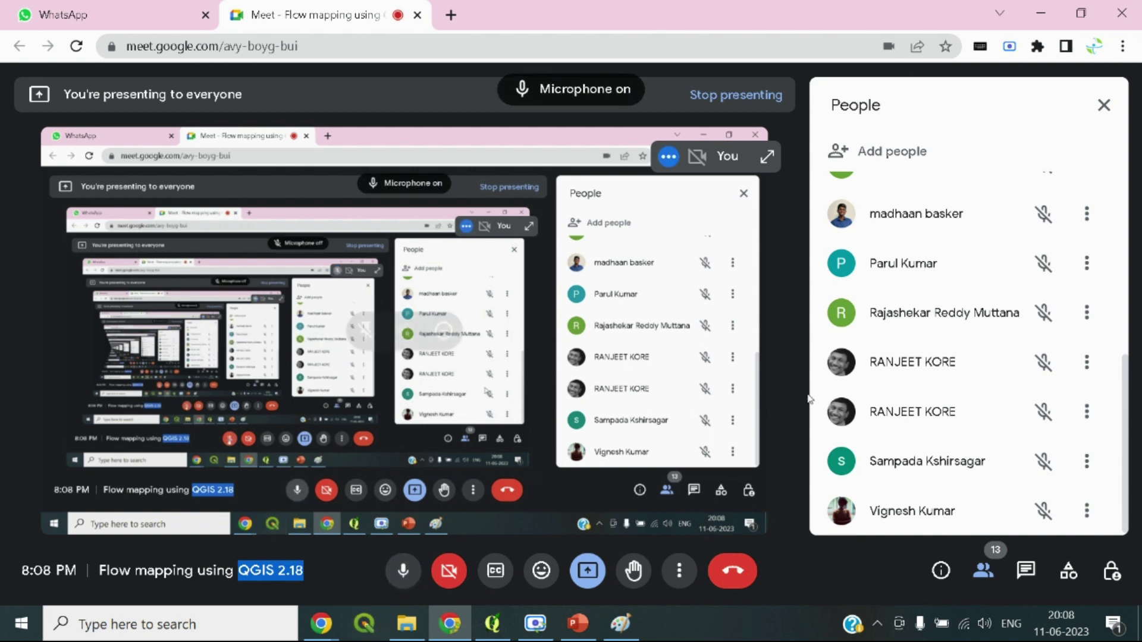
# Scan the whole people list in the call to see which participants are unmuted
pyautogui.scroll(5, 908, 441)
pyautogui.scroll(-5, 907, 441)
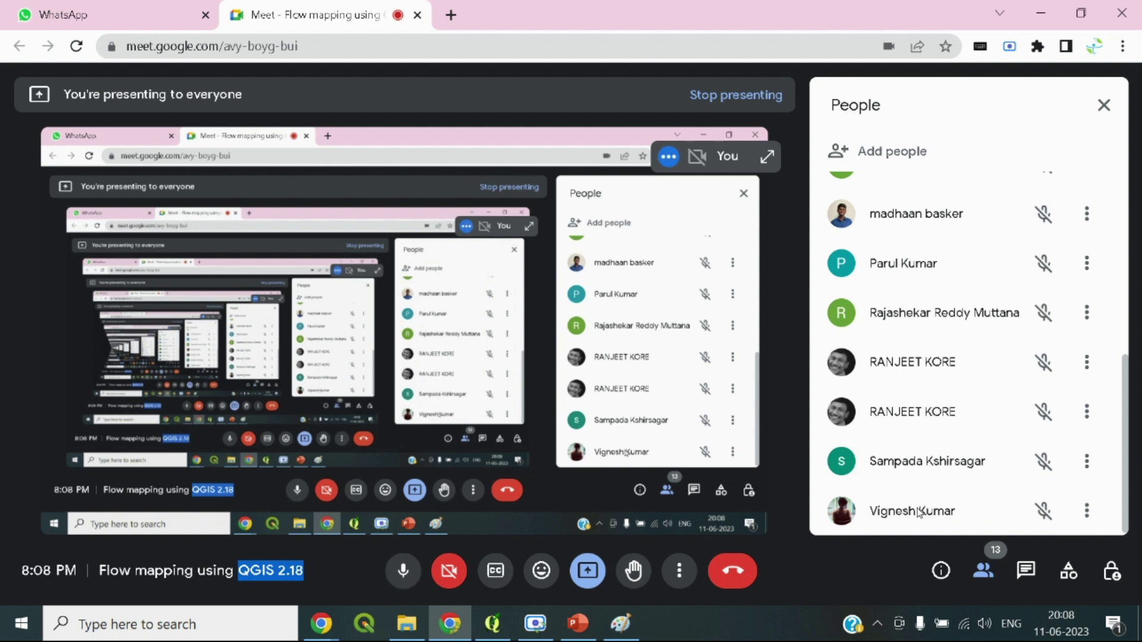
pyautogui.scroll(3, 919, 512)
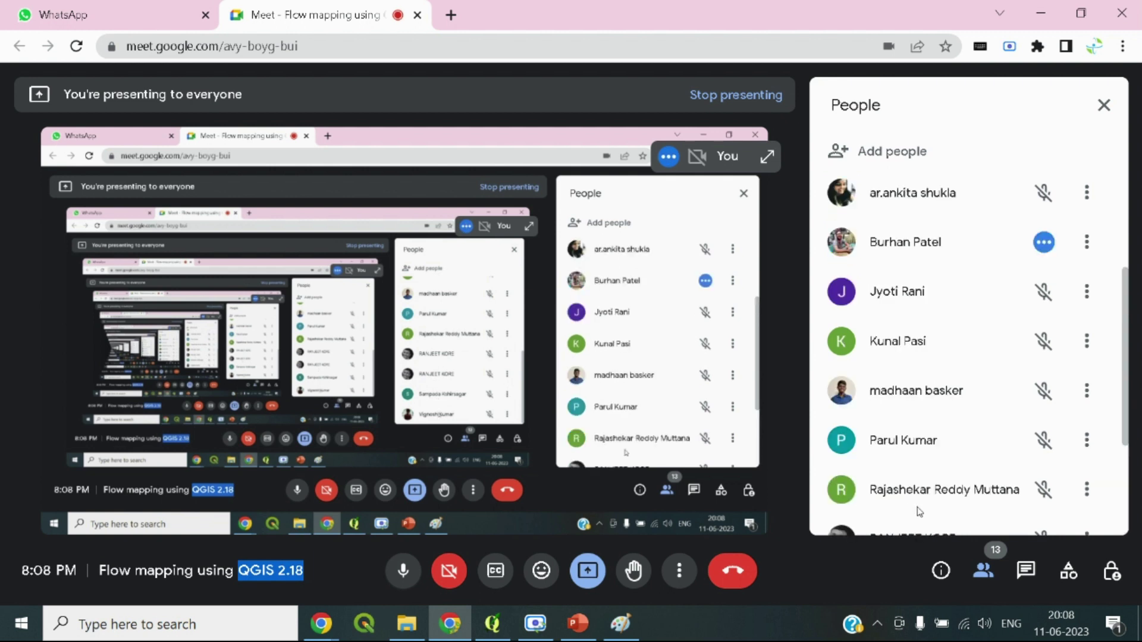
pyautogui.scroll(-3, 919, 512)
pyautogui.scroll(5, 919, 512)
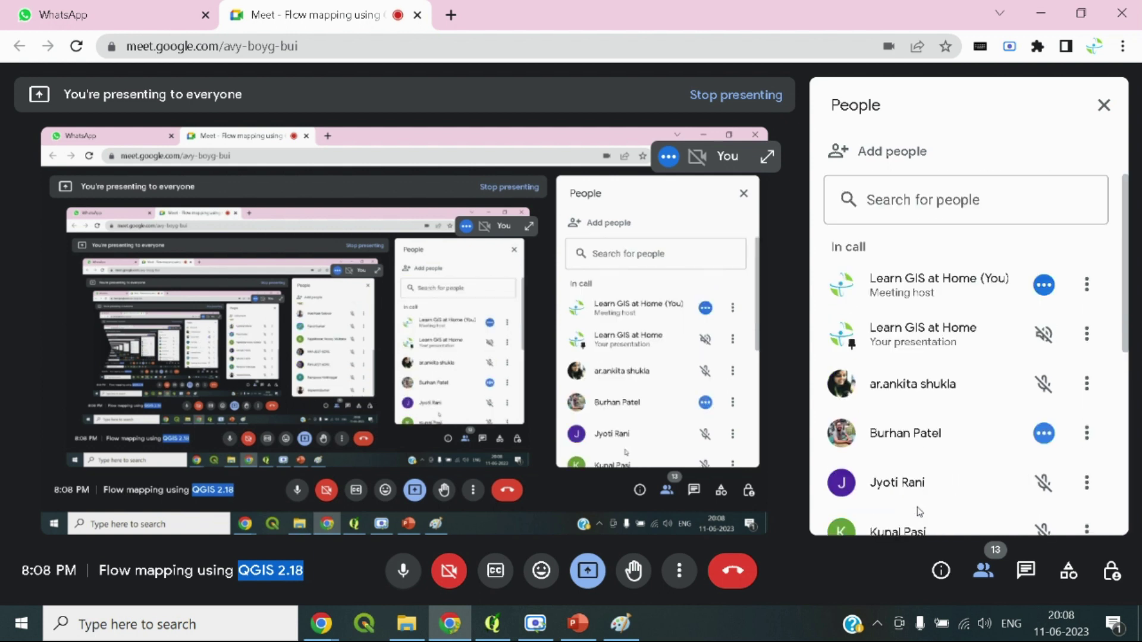
pyautogui.scroll(-5, 920, 512)
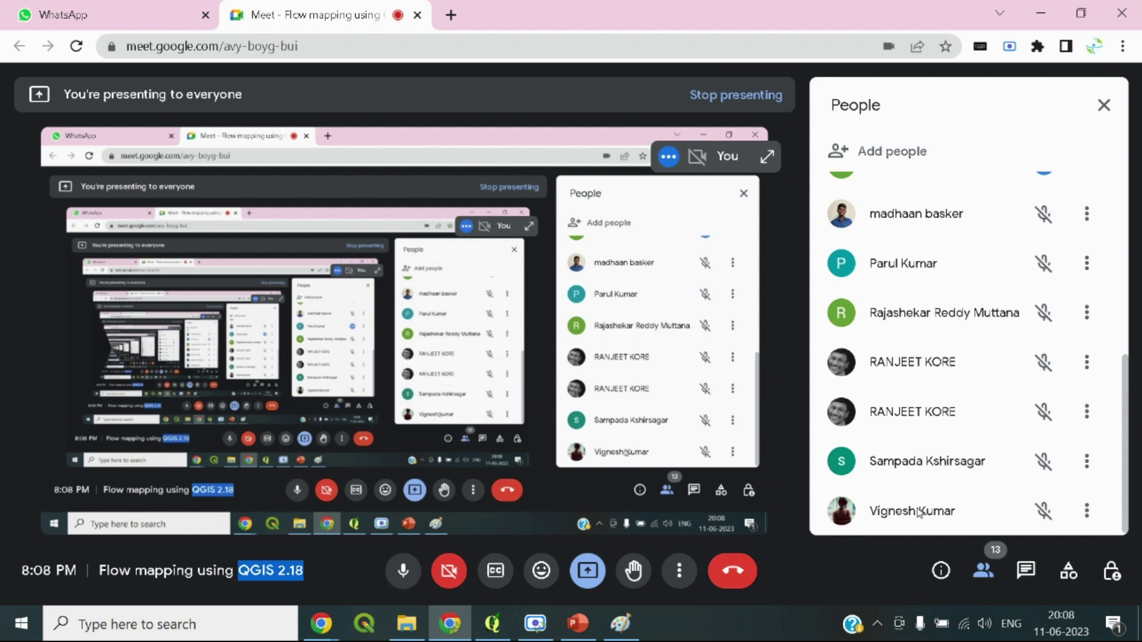
# Switch to the PPT_Flow_mapper presentation in PowerPoint, show the Examples slide, and check the Google Meet call before returning to the slide
pyautogui.scroll(2, 918, 513)
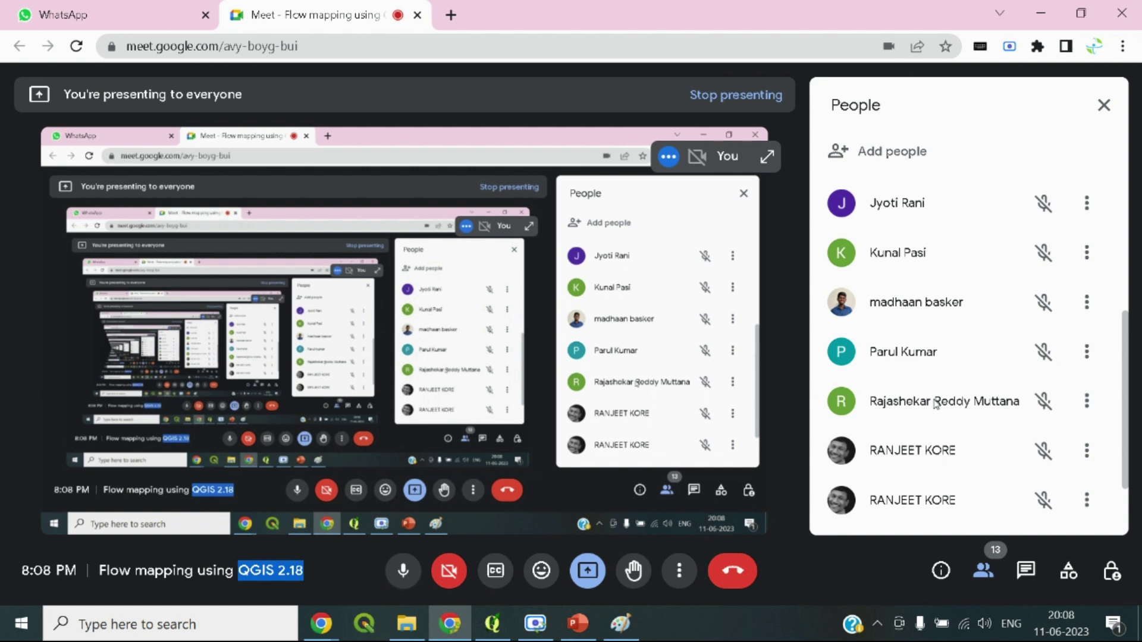
pyautogui.click(583, 629)
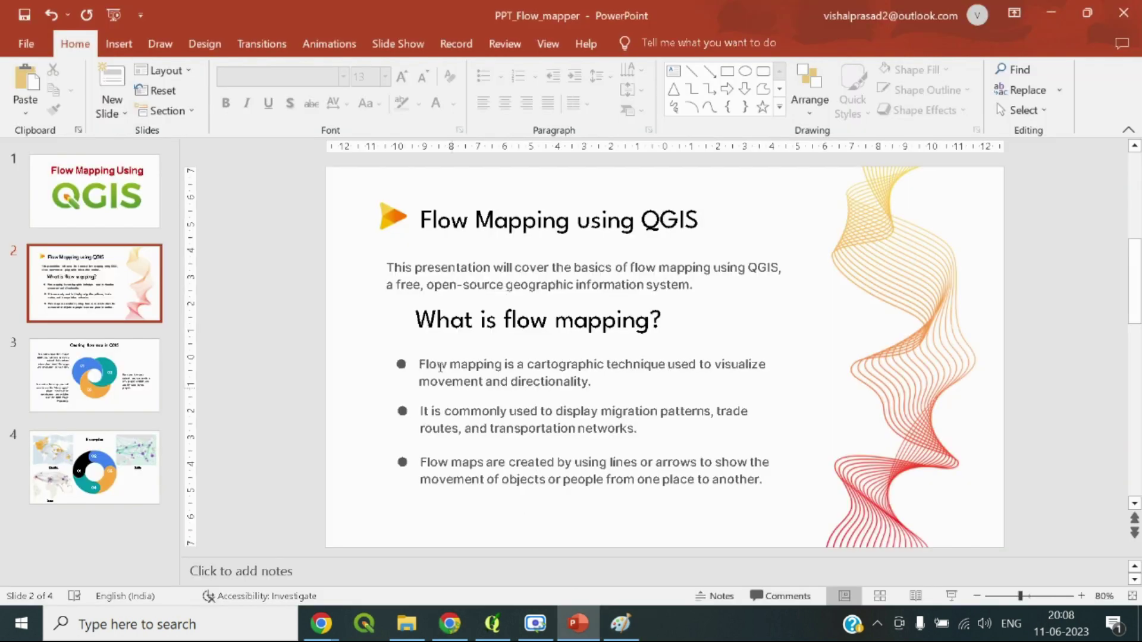
pyautogui.click(117, 459)
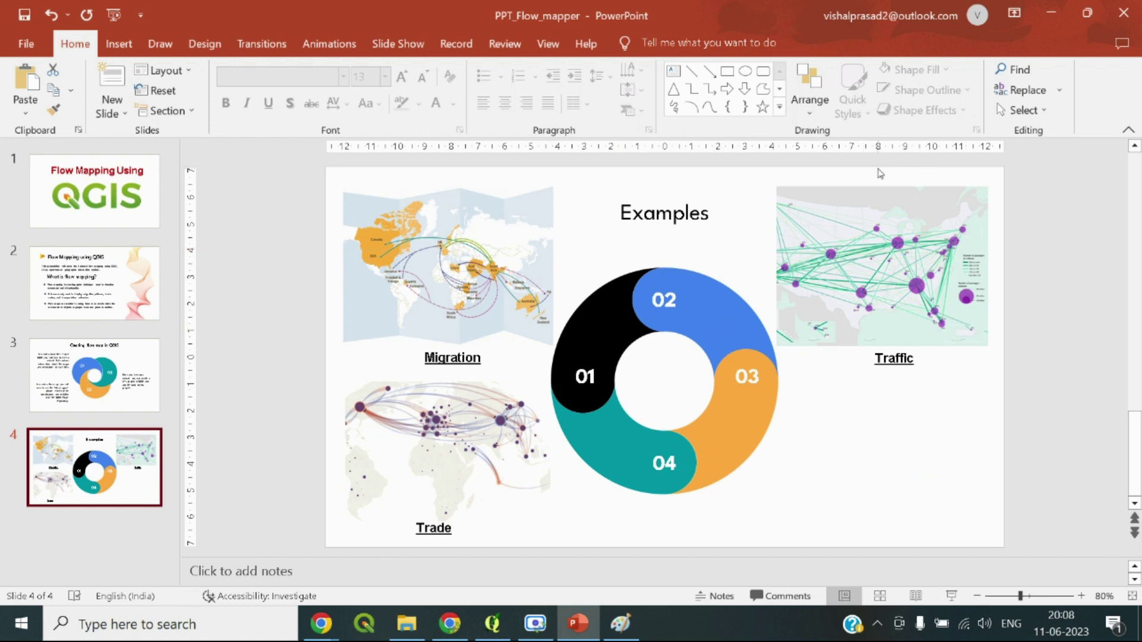
pyautogui.click(464, 628)
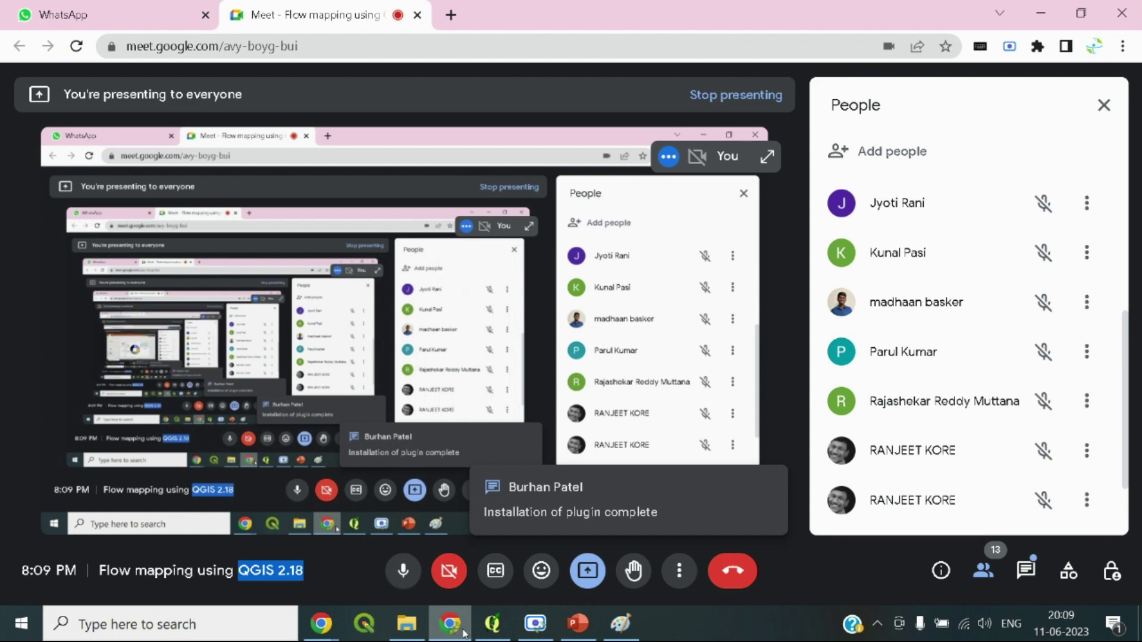
pyautogui.hotkey('alt', 'Tab')
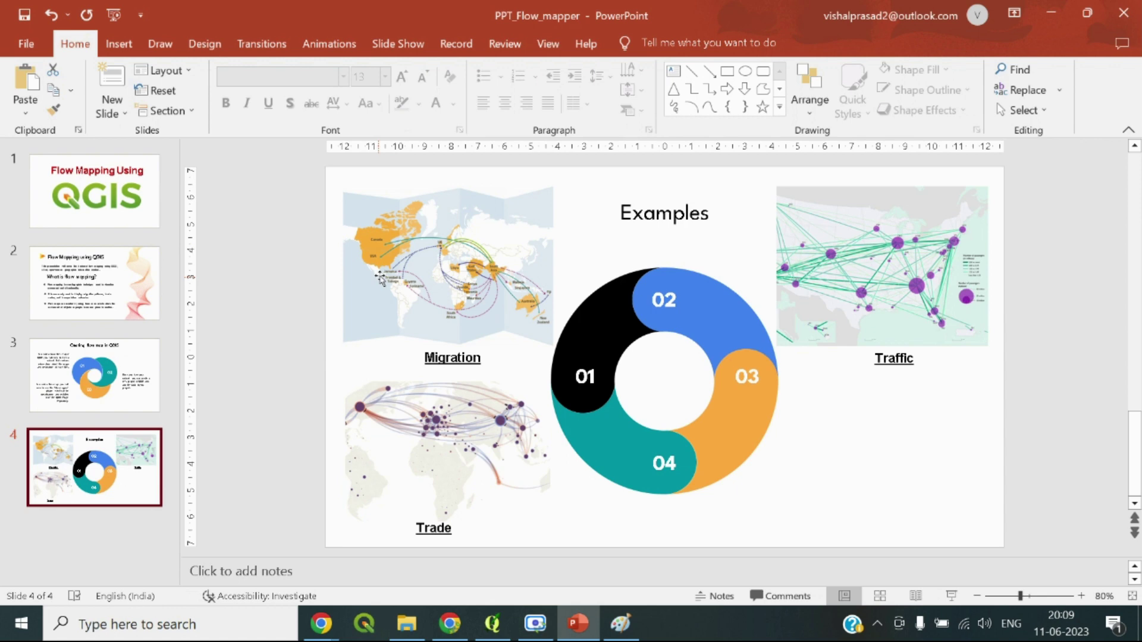
# Show the Migration and Trade flow map examples on slide 4 close up
pyautogui.scroll(7, 464, 281)
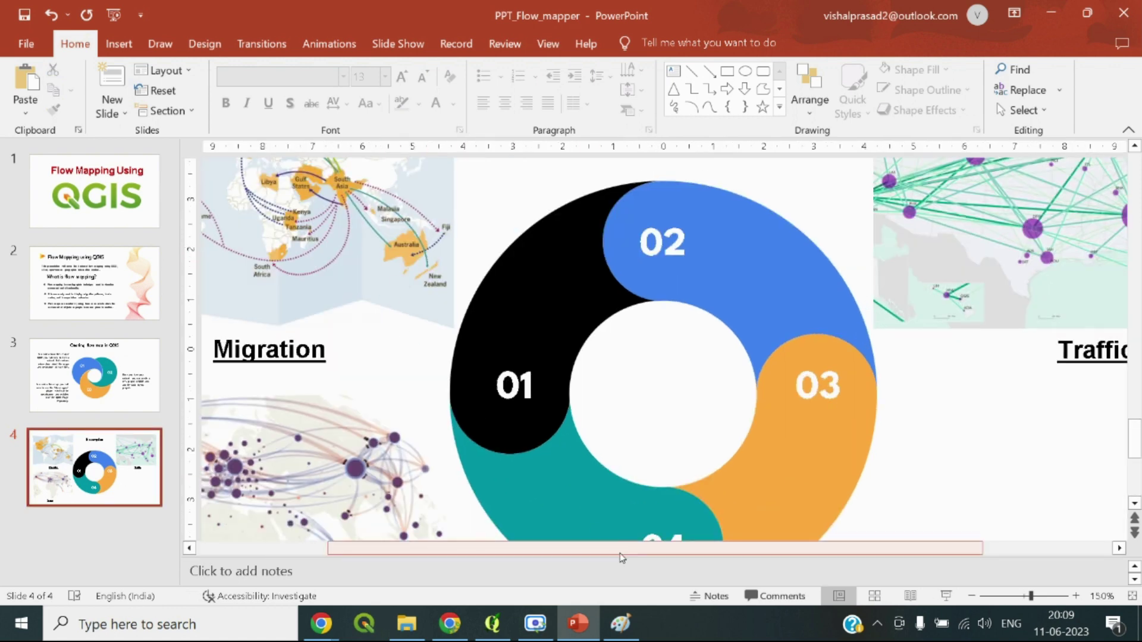
pyautogui.moveTo(621, 551); pyautogui.dragTo(490, 551)
pyautogui.scroll(1, 539, 226)
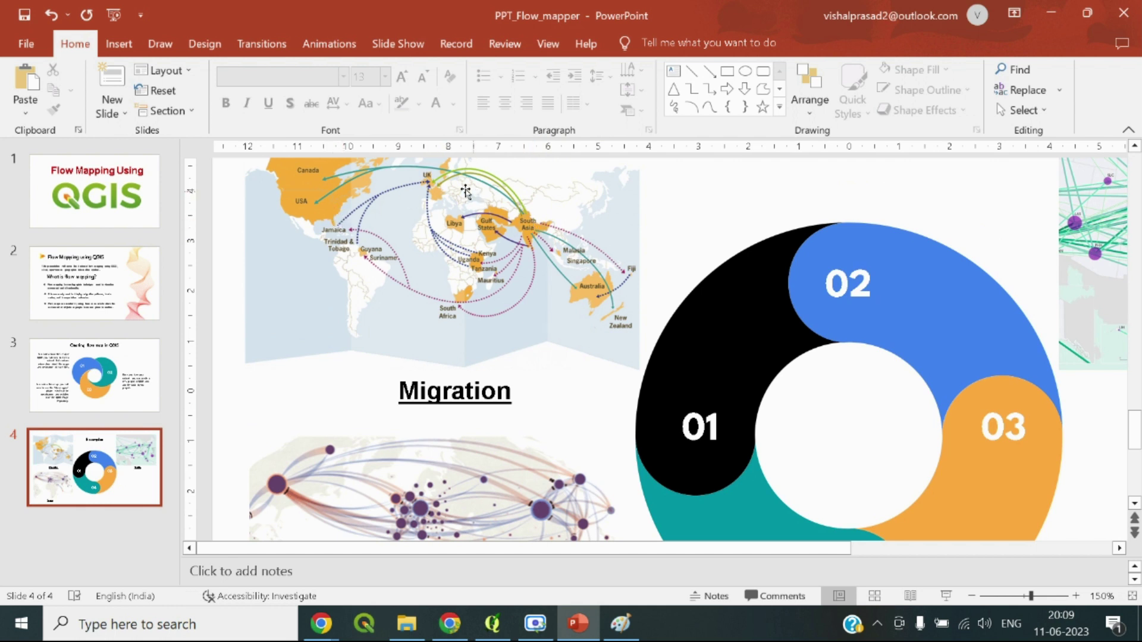
pyautogui.scroll(-3, 443, 293)
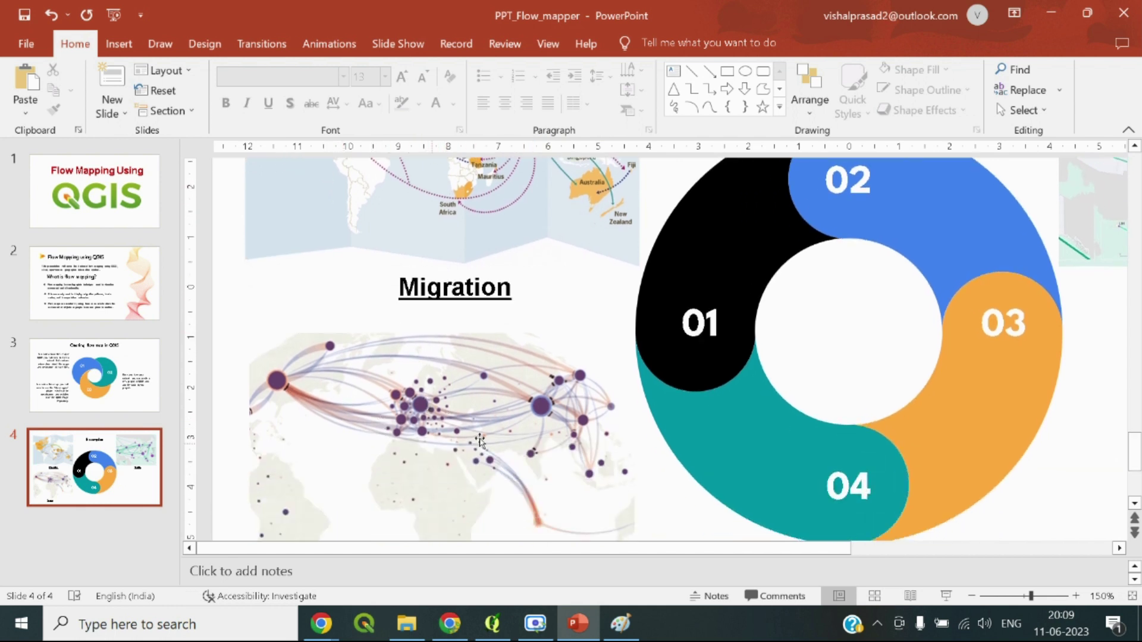
pyautogui.scroll(-3, 475, 430)
pyautogui.scroll(1, 496, 300)
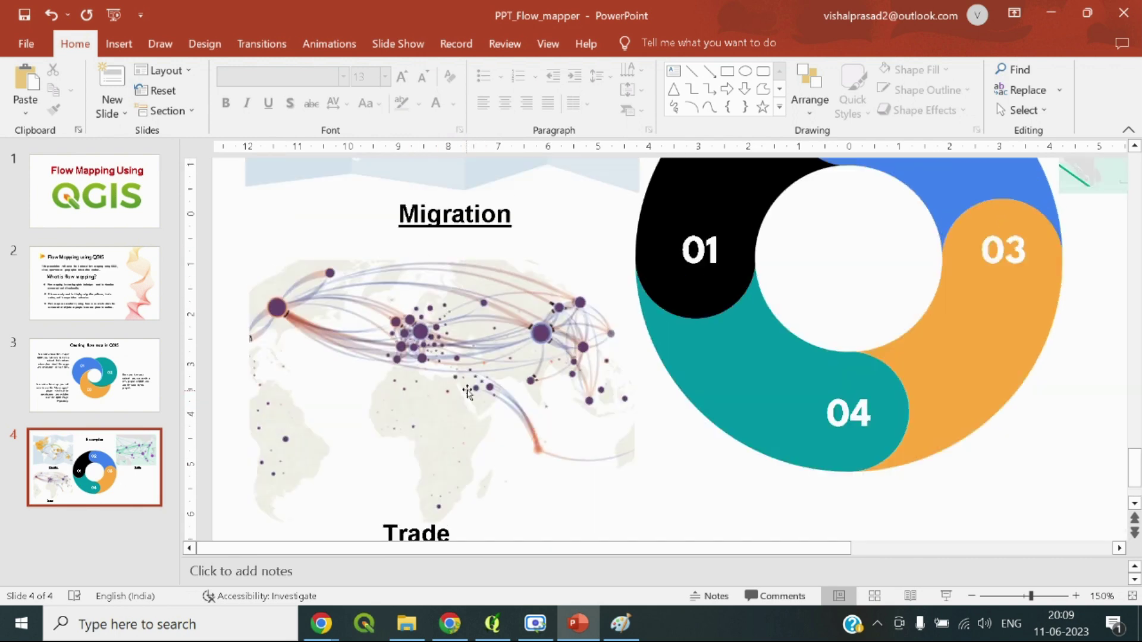
pyautogui.scroll(-6, 505, 357)
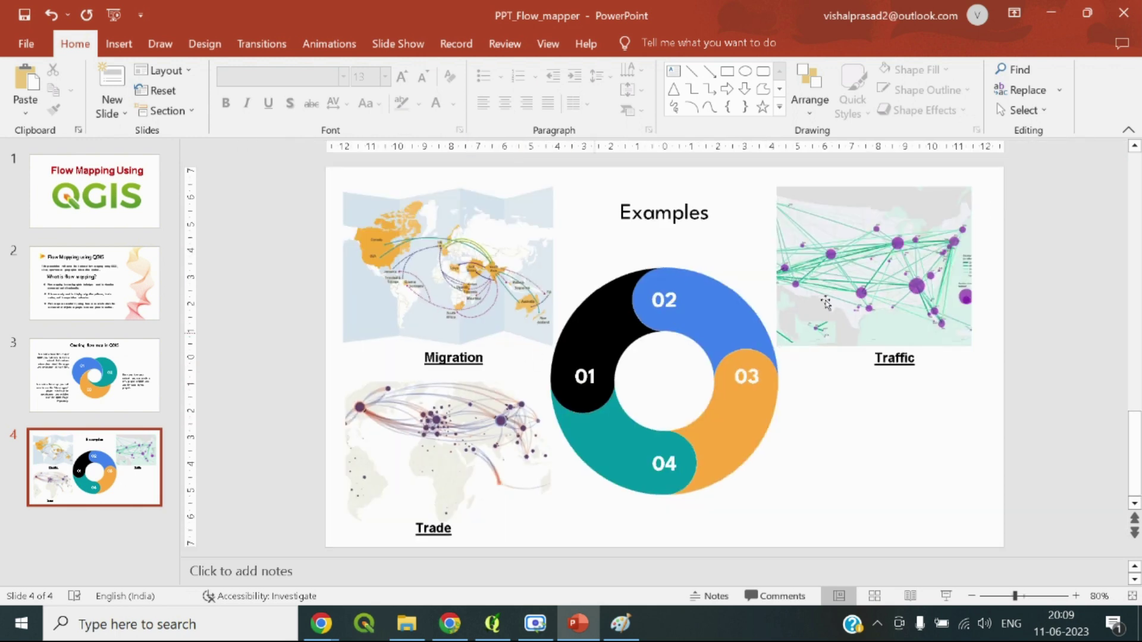
# Show the Traffic flow map example on slide 4 close up
pyautogui.scroll(5, 964, 238)
pyautogui.moveTo(760, 546); pyautogui.dragTo(931, 544)
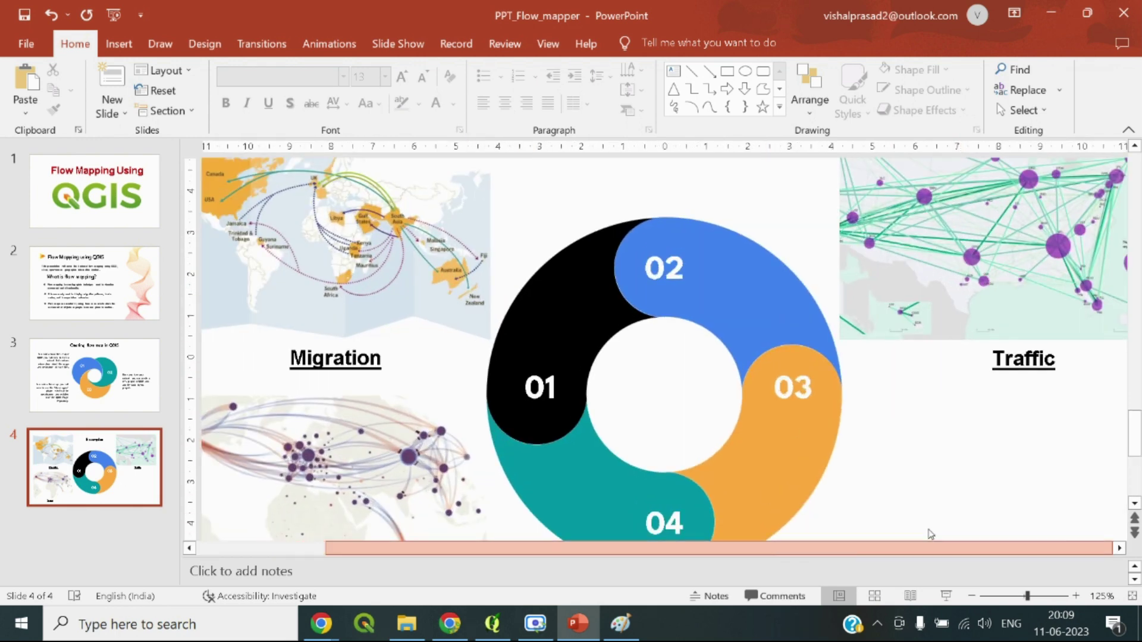
pyautogui.scroll(2, 969, 377)
pyautogui.scroll(2, 970, 378)
pyautogui.scroll(-2, 969, 377)
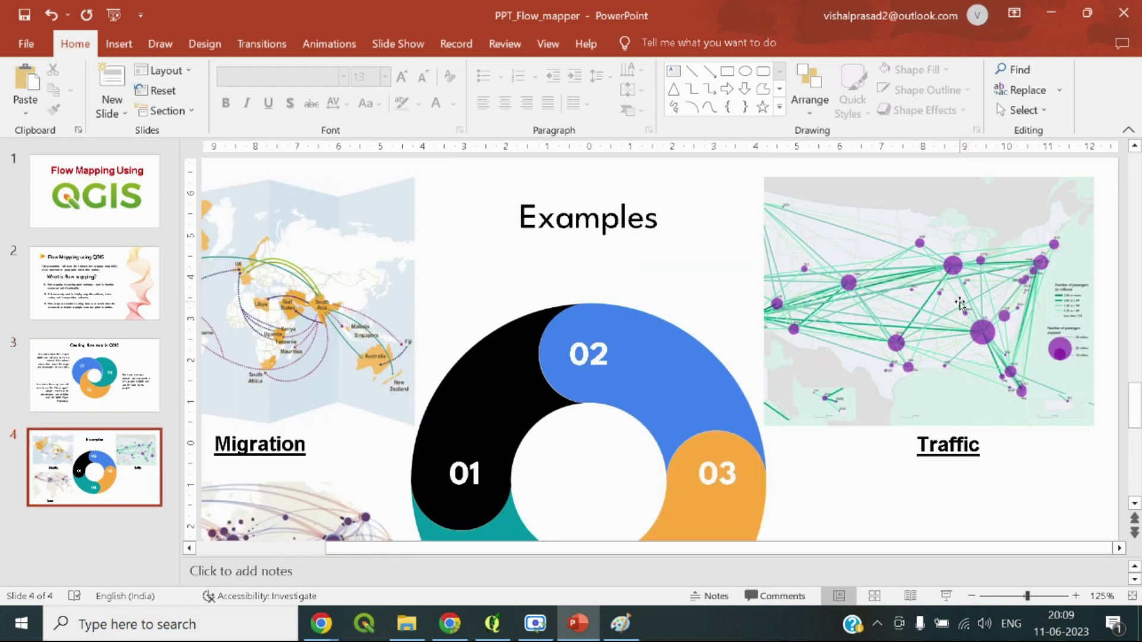
# Check the Google Meet call and switch to the QGIS 2.18 window
pyautogui.moveTo(455, 628)
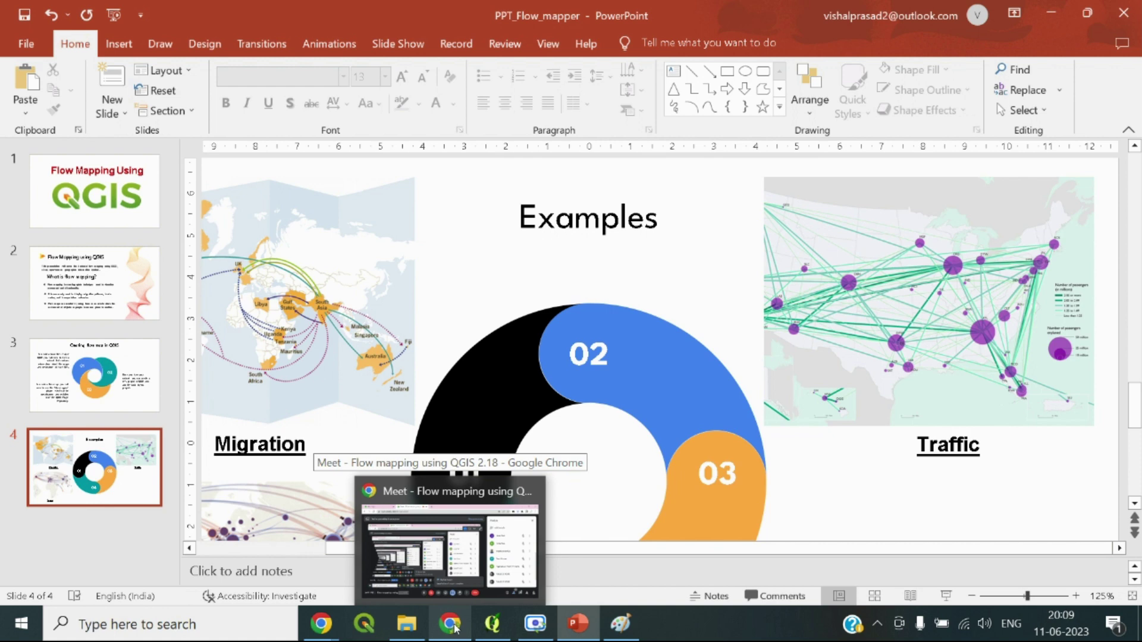
pyautogui.click(455, 627)
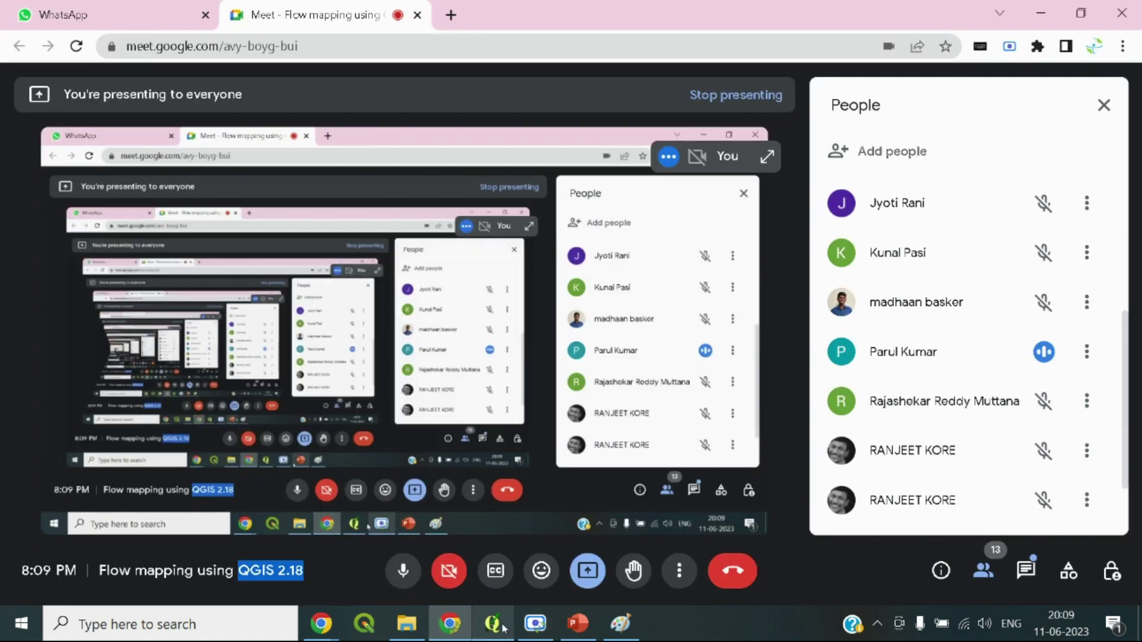
pyautogui.click(503, 628)
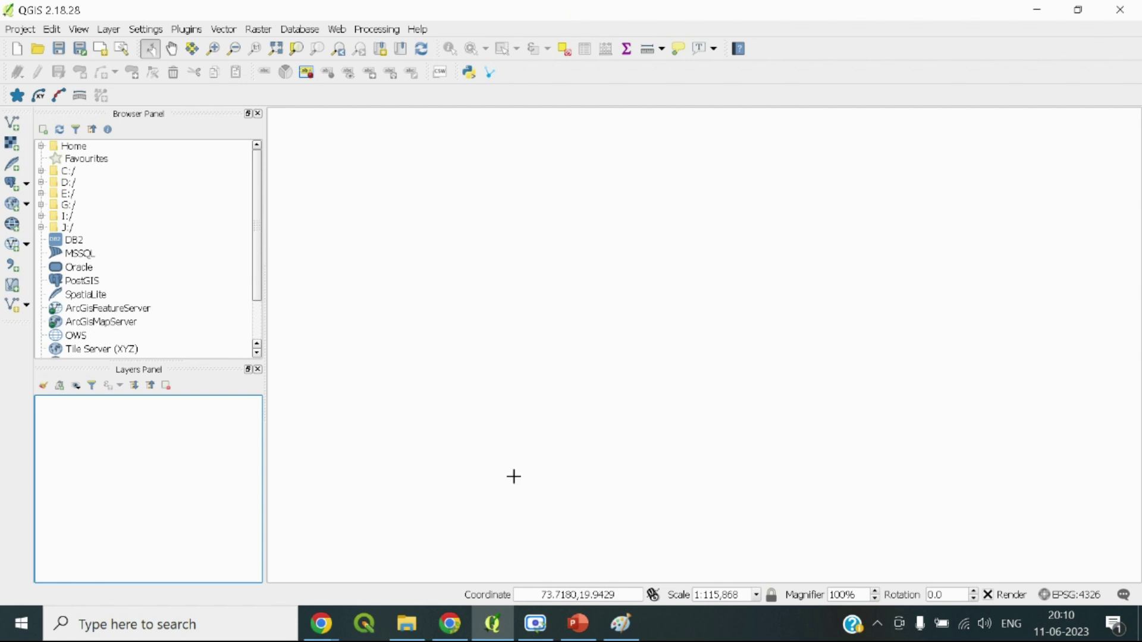
# Return to the Google Meet call, admit the waiting participant, and look through the people list
pyautogui.moveTo(456, 628)
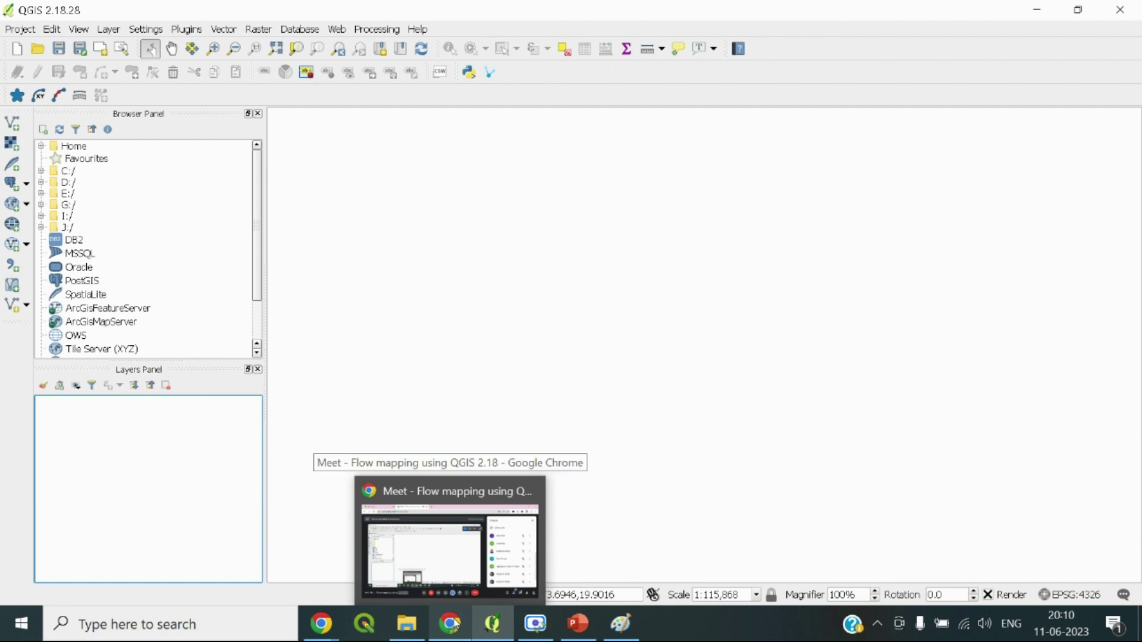
pyautogui.click(450, 550)
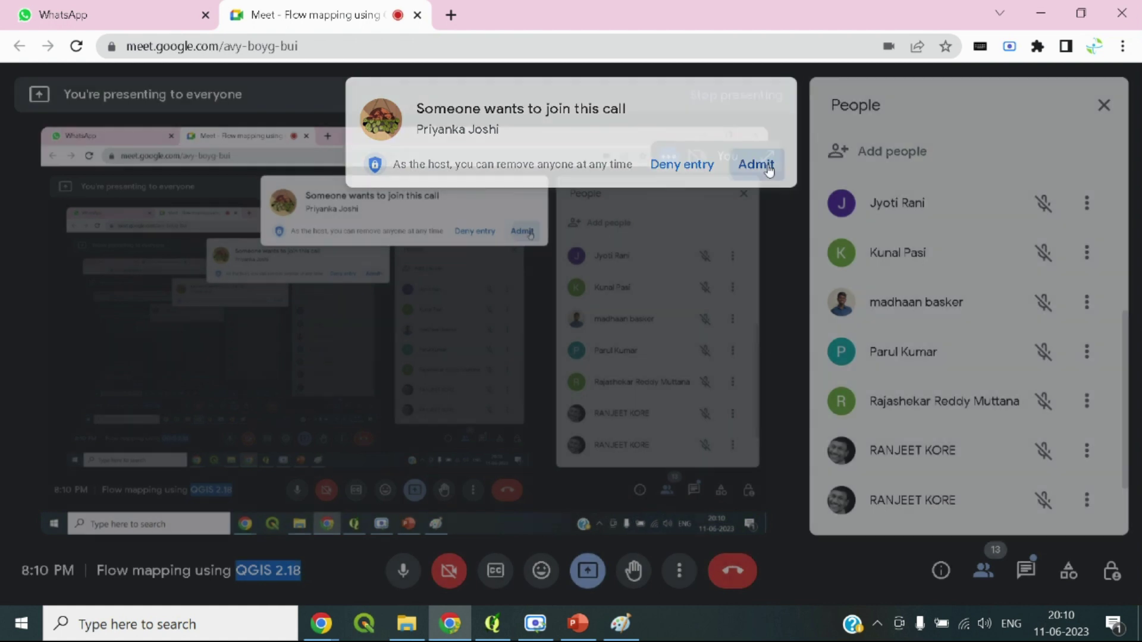
pyautogui.click(755, 165)
pyautogui.scroll(-2, 890, 378)
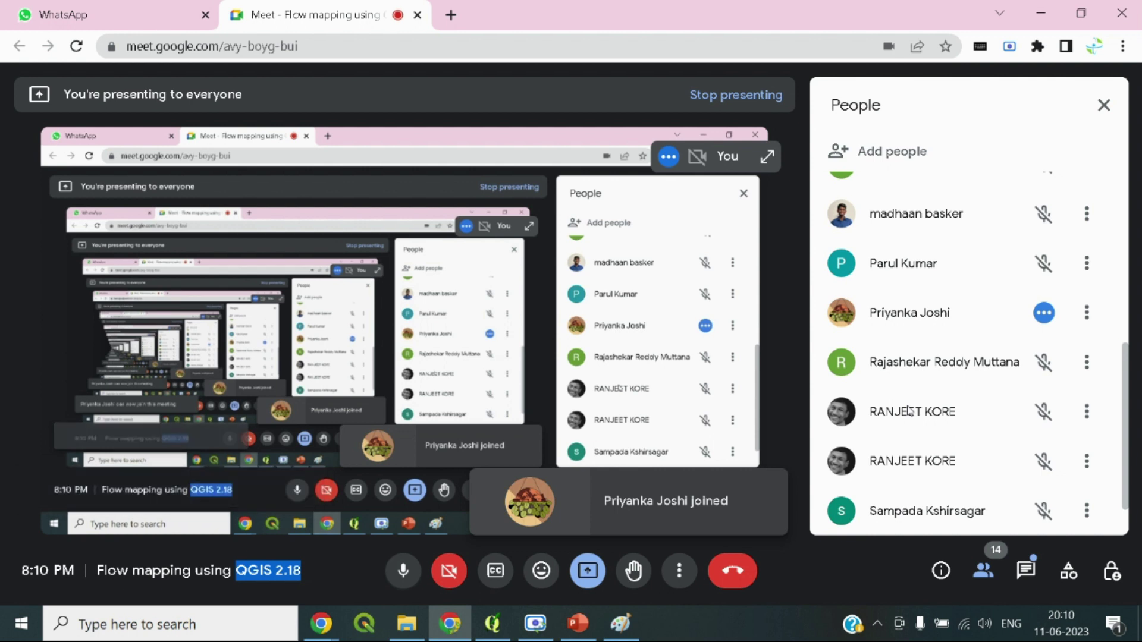
pyautogui.scroll(5, 924, 395)
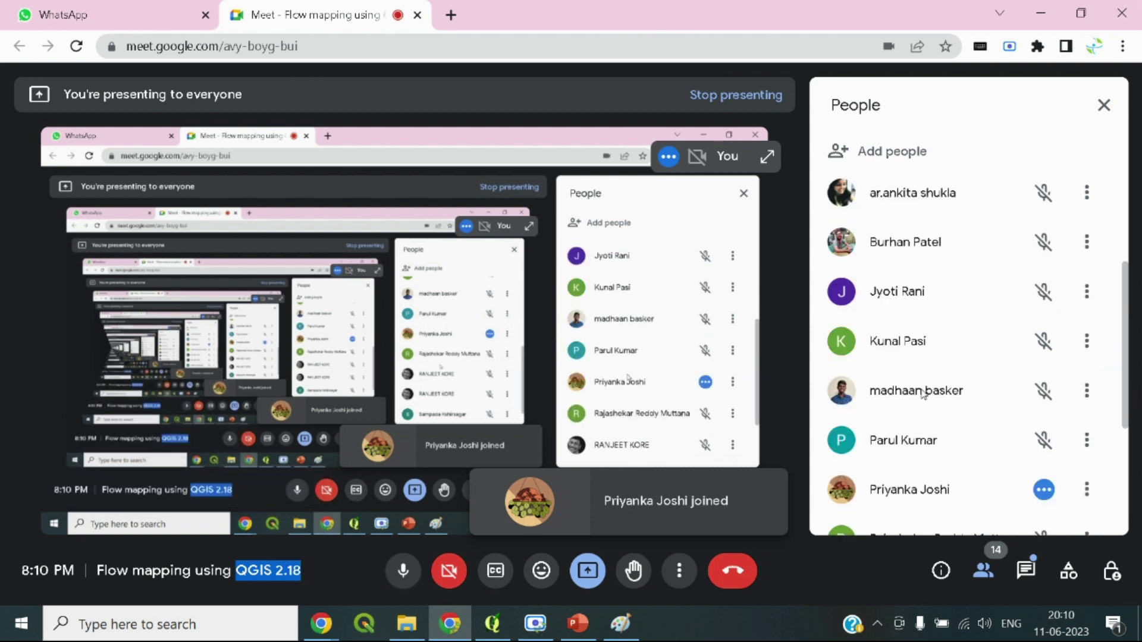
pyautogui.scroll(2, 924, 394)
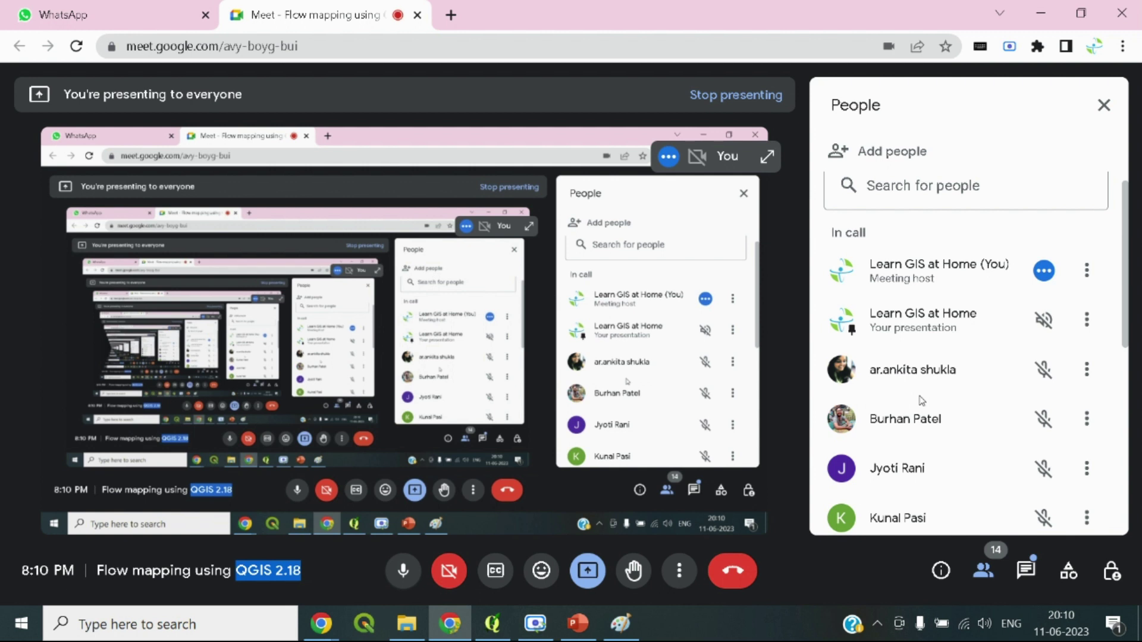
pyautogui.scroll(-8, 922, 399)
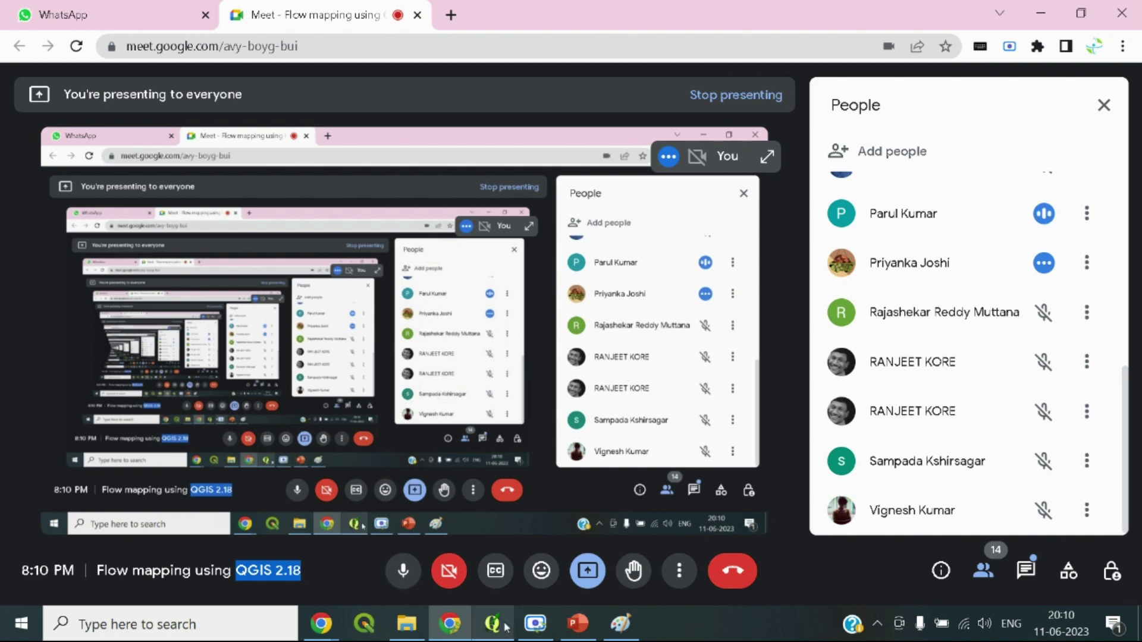
pyautogui.scroll(5, 975, 407)
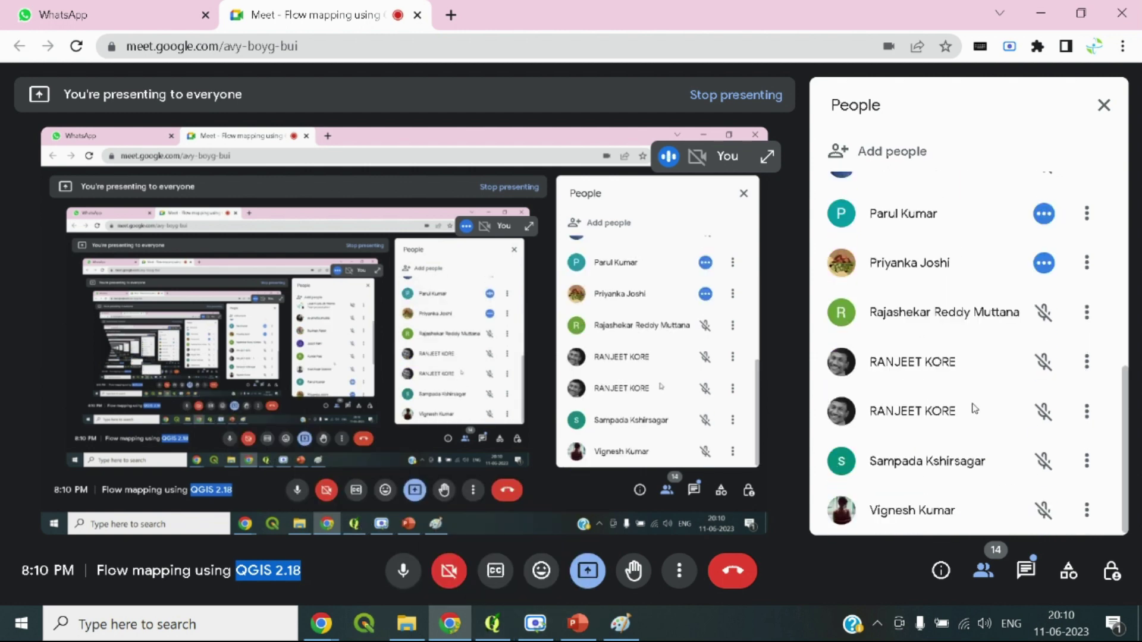
# Return to QGIS and show the Shape Tools commands among the vector tools
pyautogui.click(491, 636)
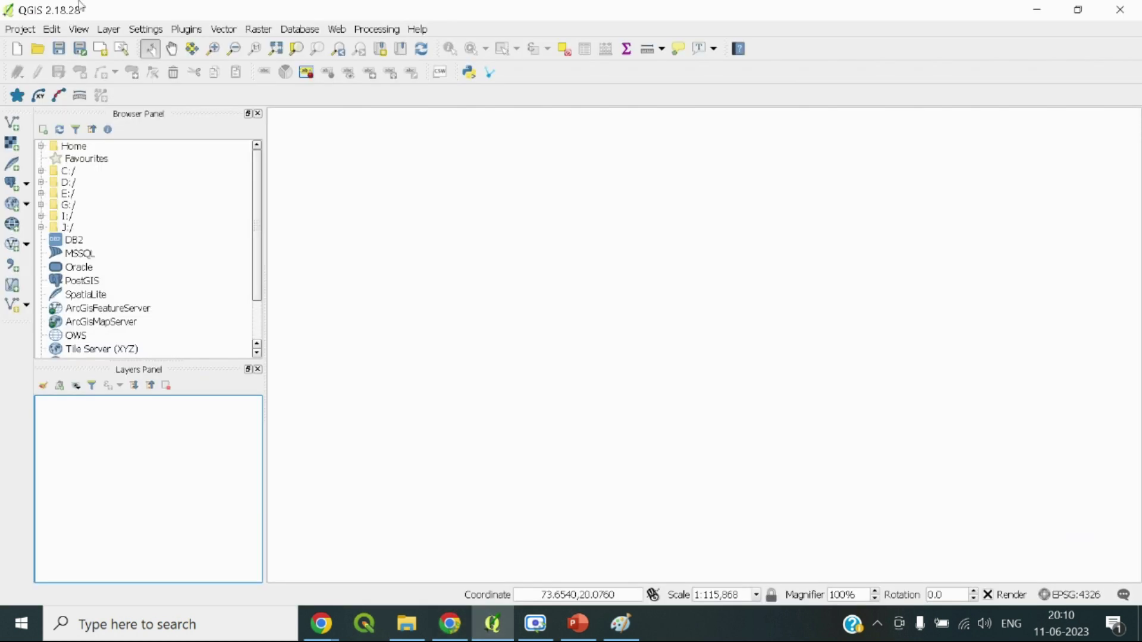
pyautogui.click(186, 29)
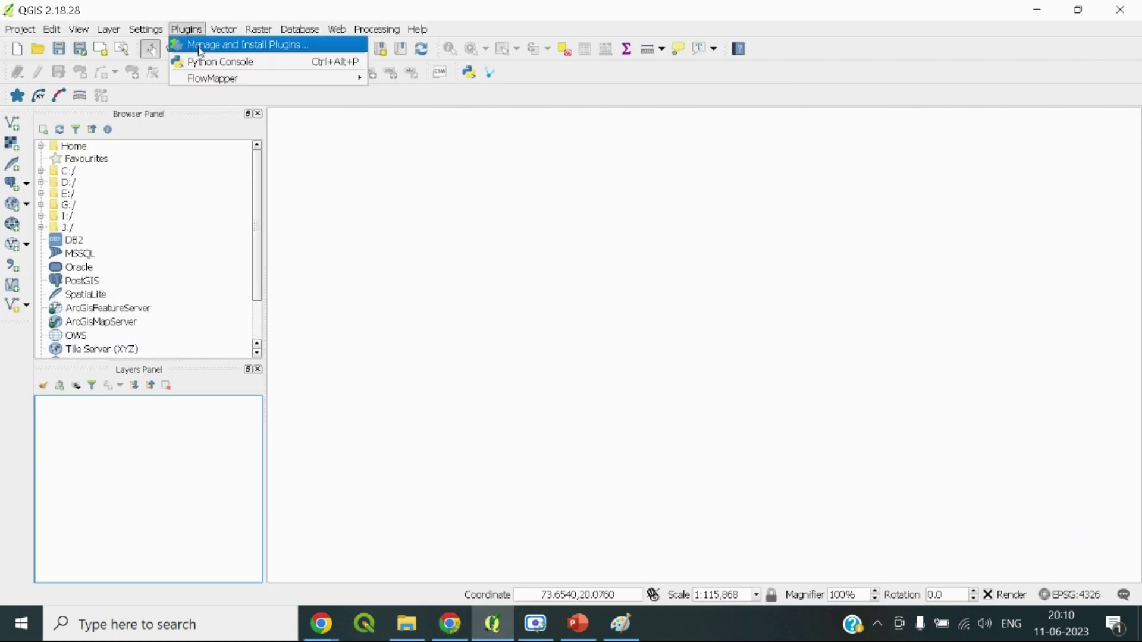
pyautogui.moveTo(258, 31)
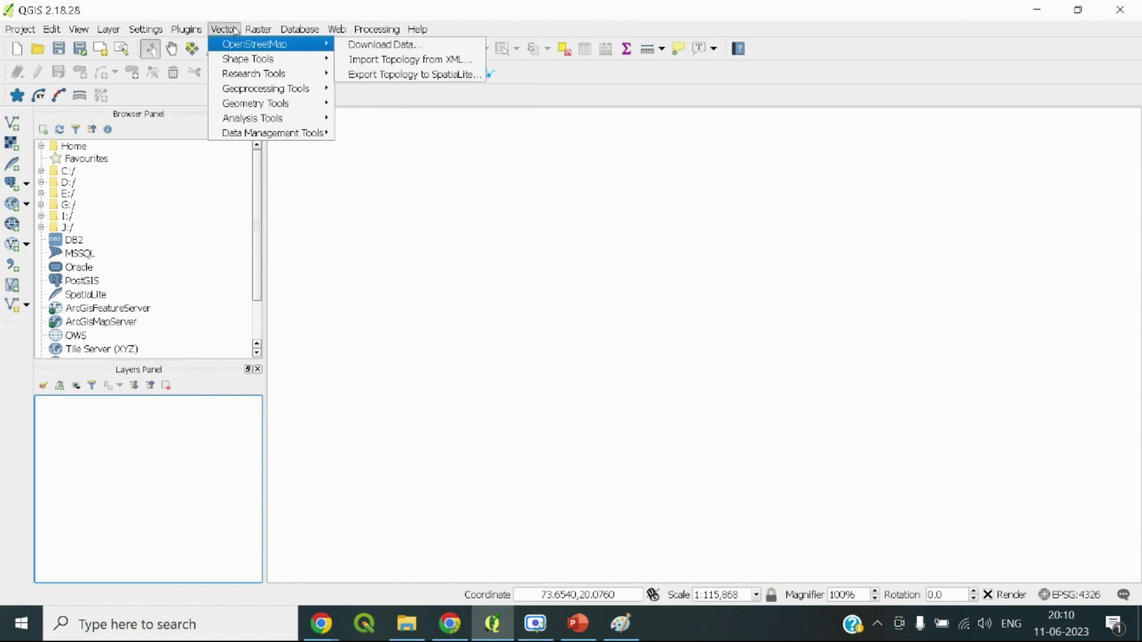
pyautogui.moveTo(223, 31)
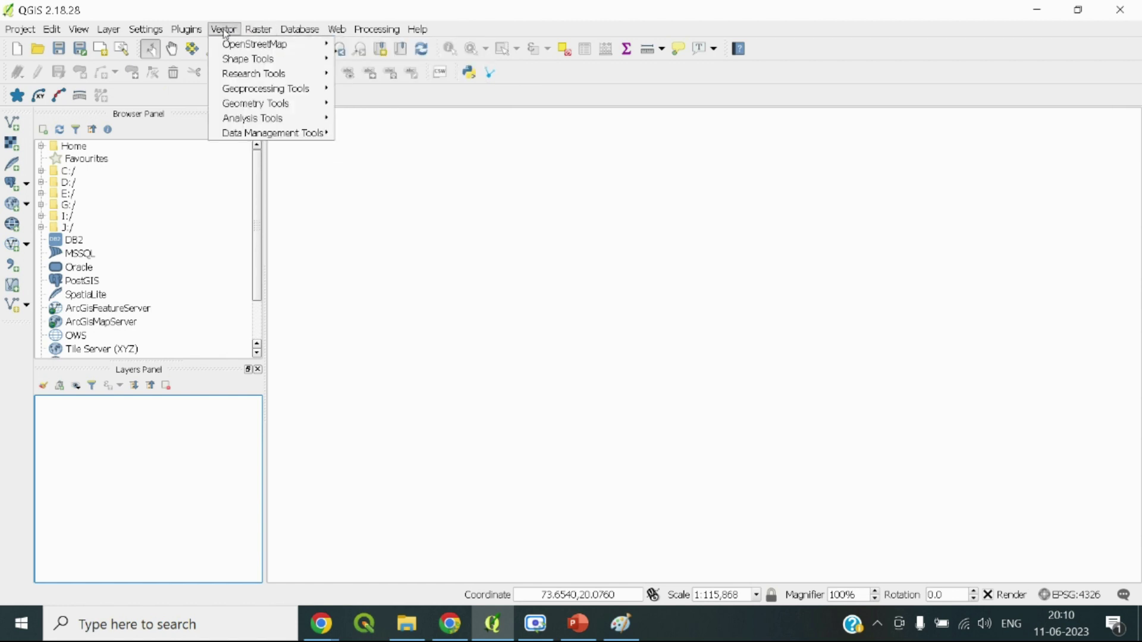
pyautogui.moveTo(329, 47)
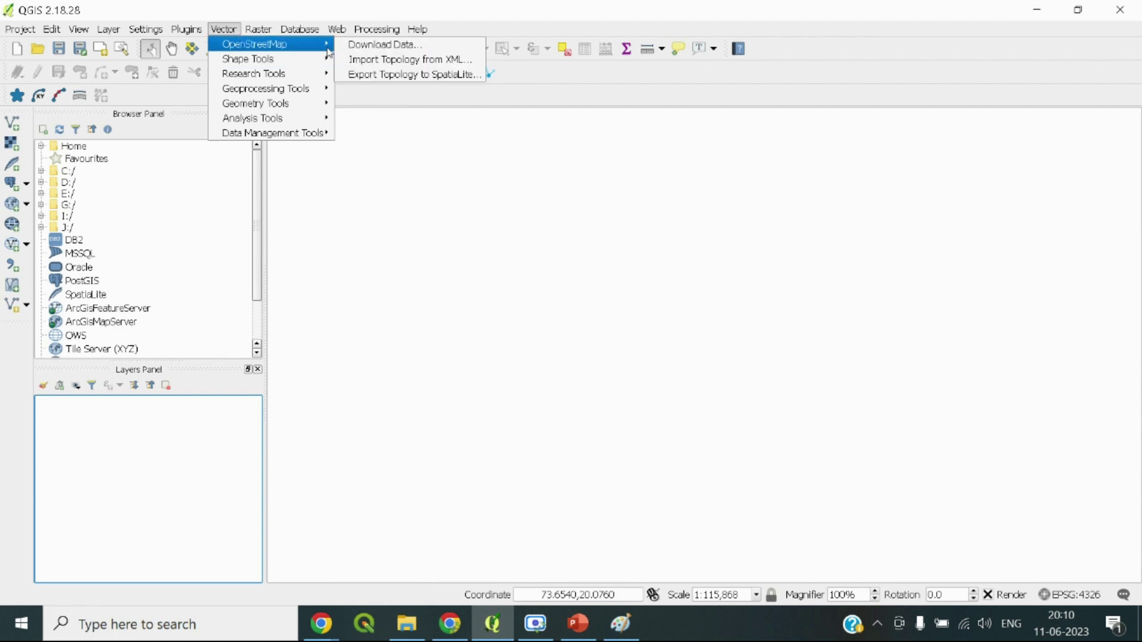
pyautogui.moveTo(238, 63)
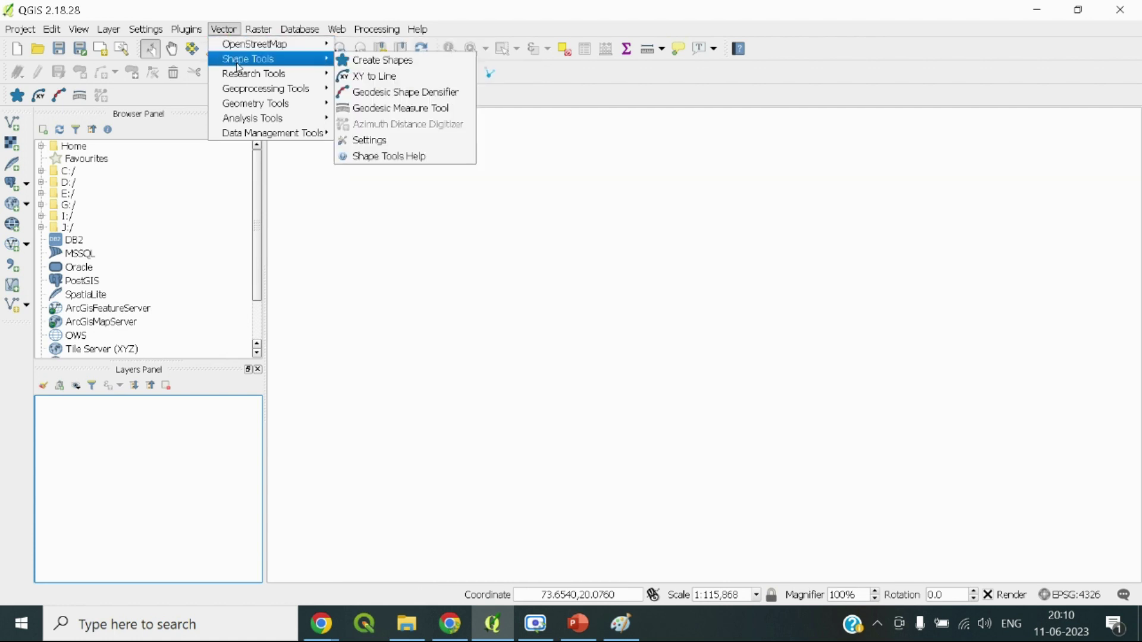
# Search the plugin manager for "flowmap" and read through the FlowMapper plugin's details
pyautogui.moveTo(186, 29)
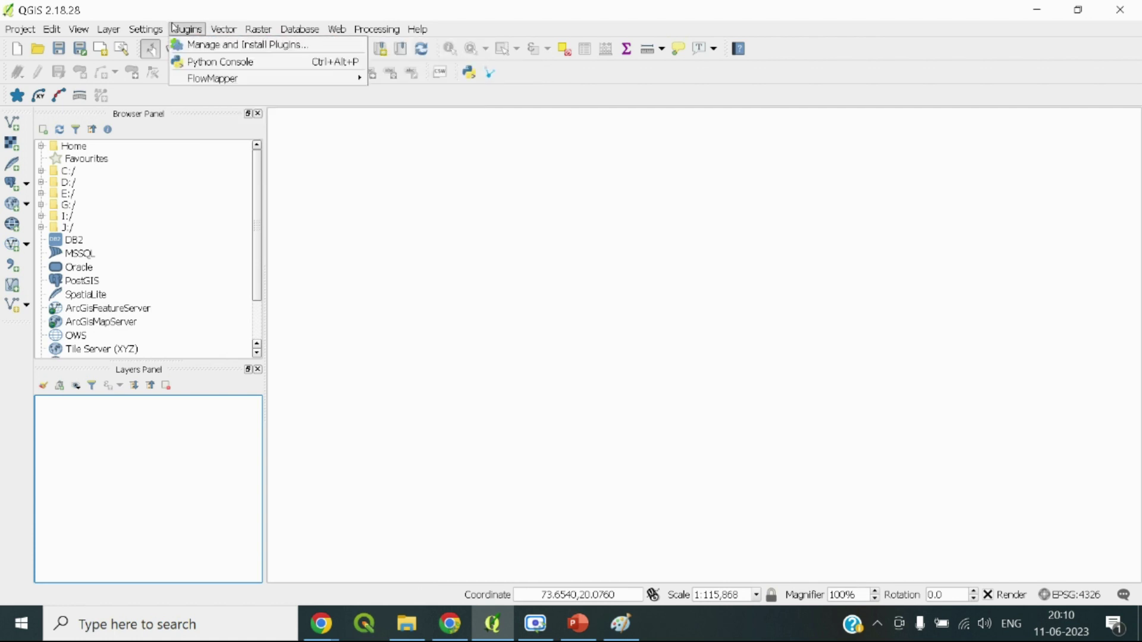
pyautogui.click(199, 46)
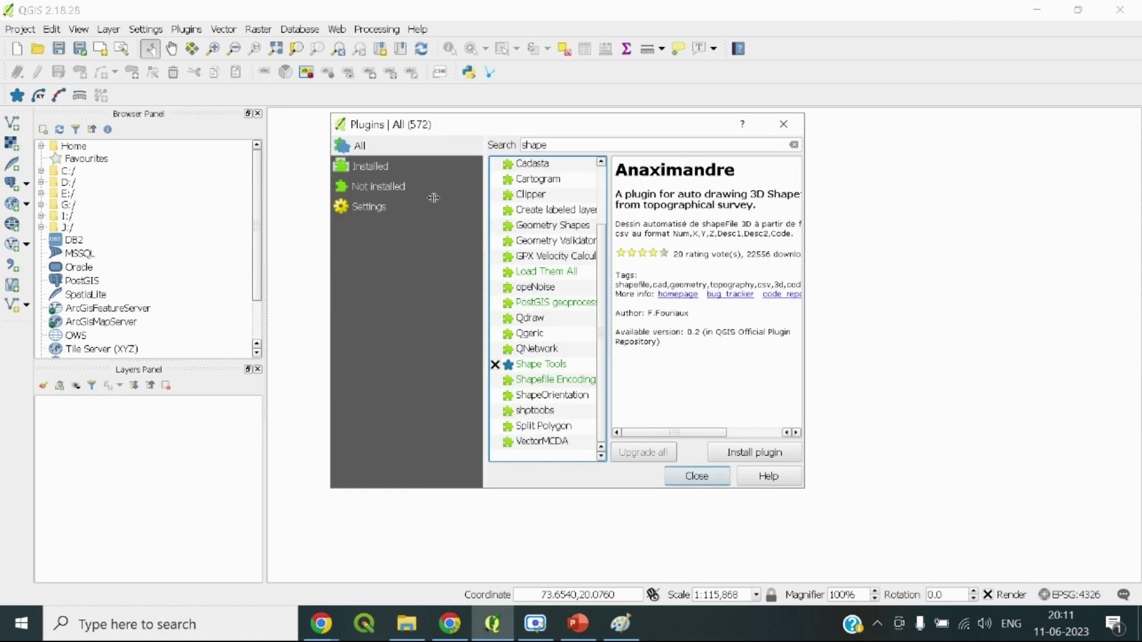
pyautogui.doubleClick(549, 145)
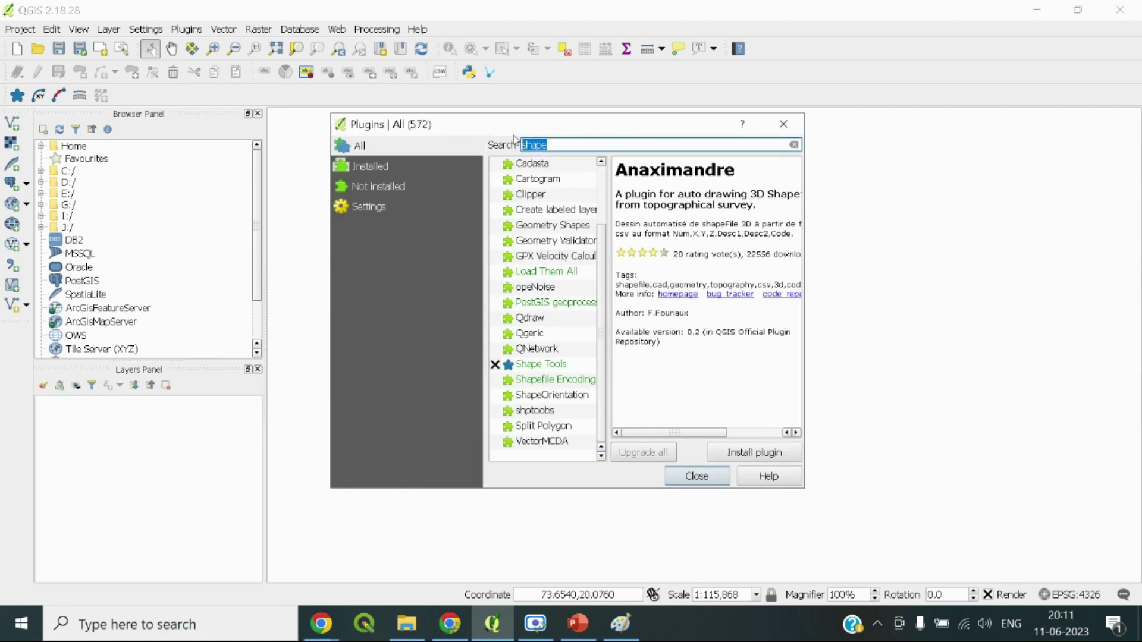
pyautogui.write('flown')
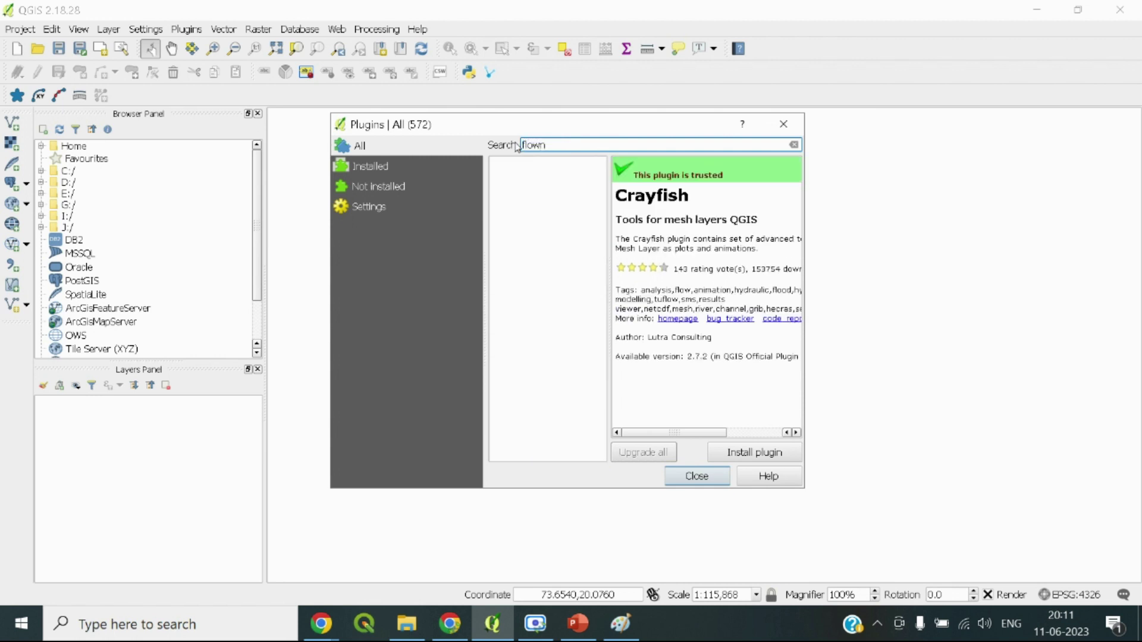
pyautogui.press('BackSpace')
pyautogui.write('map')
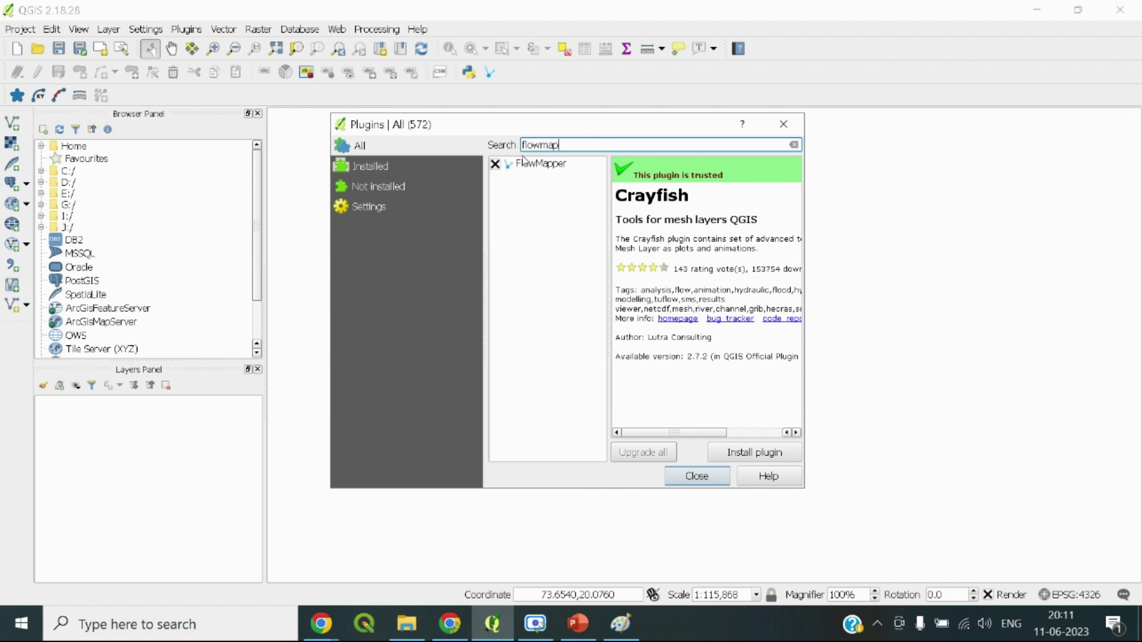
pyautogui.click(529, 164)
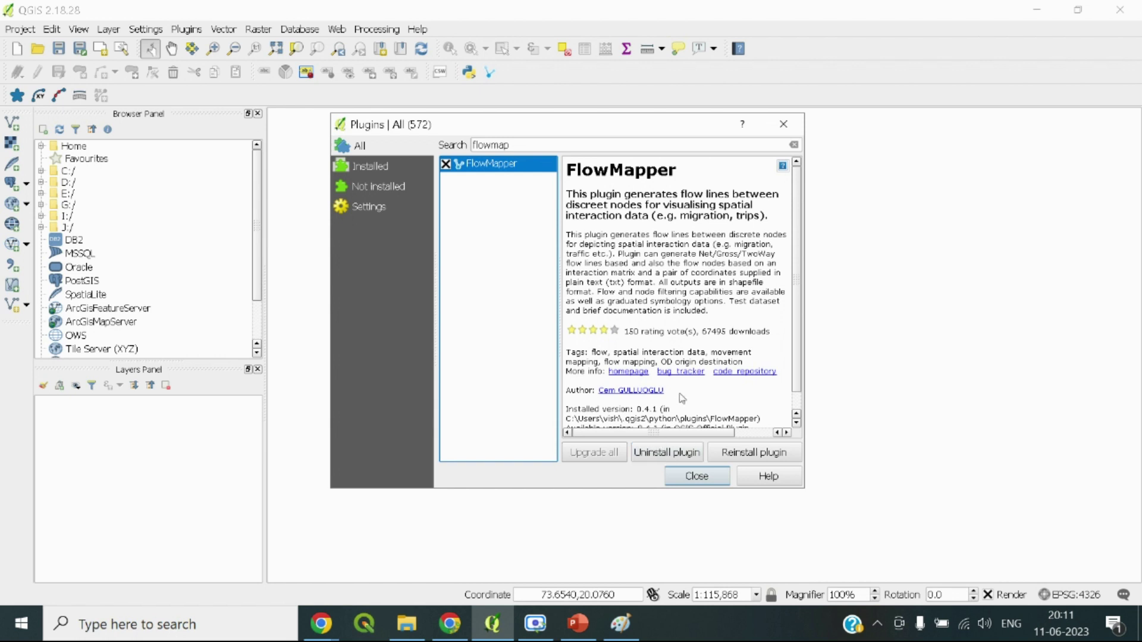
pyautogui.scroll(-1, 656, 210)
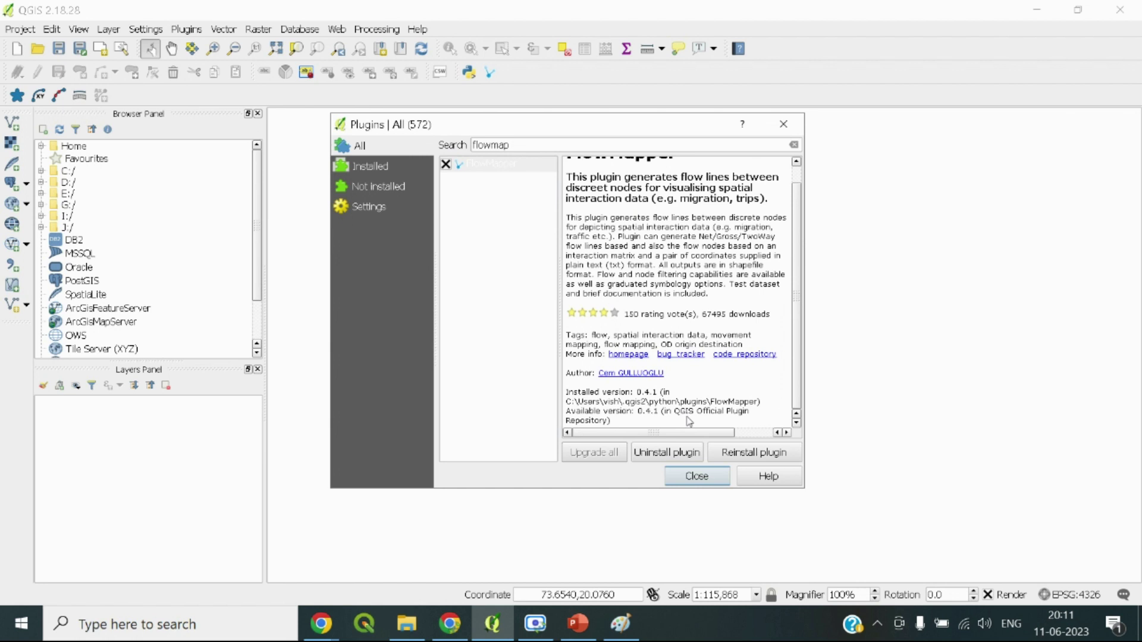
# Close the plugin manager and browse the D: drive to the GIS Trainining/Flow mapper/Nashik folder
pyautogui.scroll(1, 688, 392)
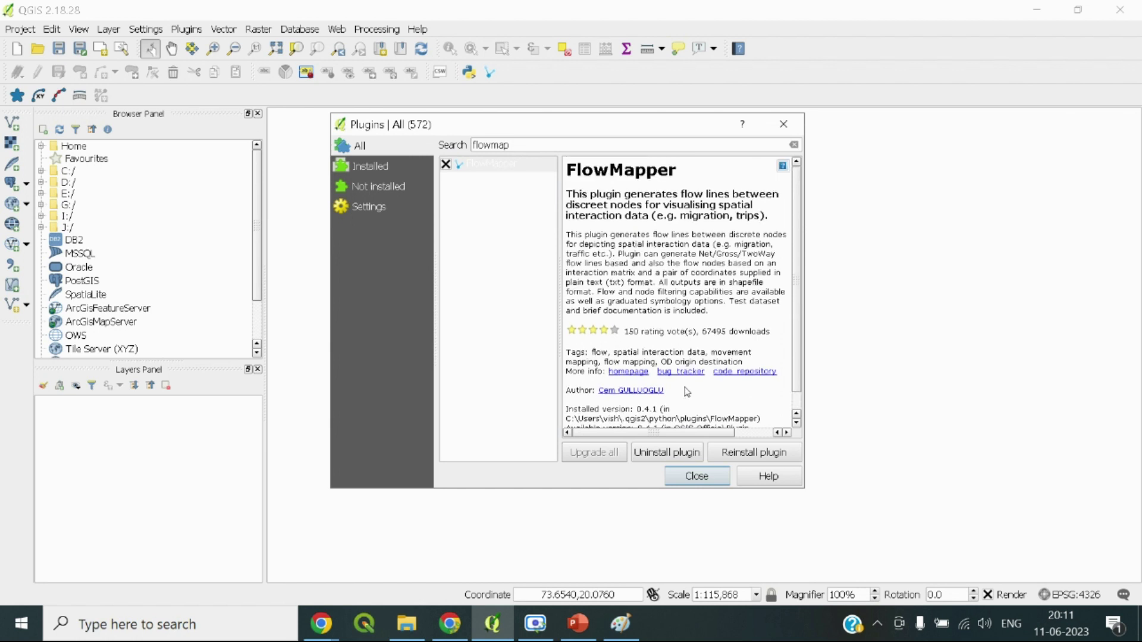
pyautogui.click(794, 127)
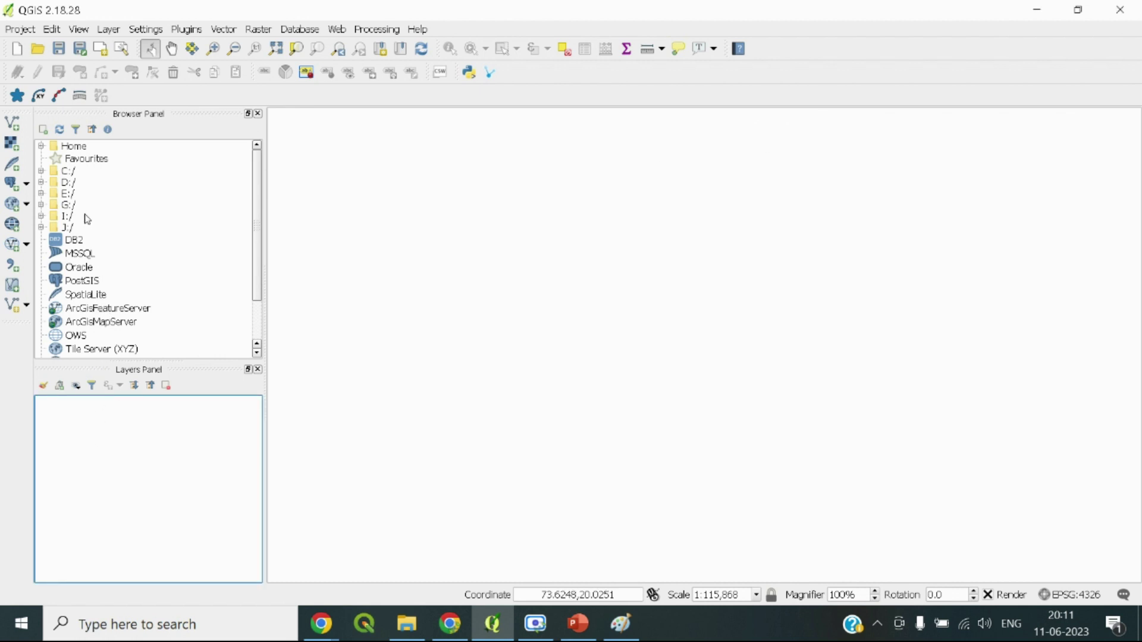
pyautogui.click(41, 183)
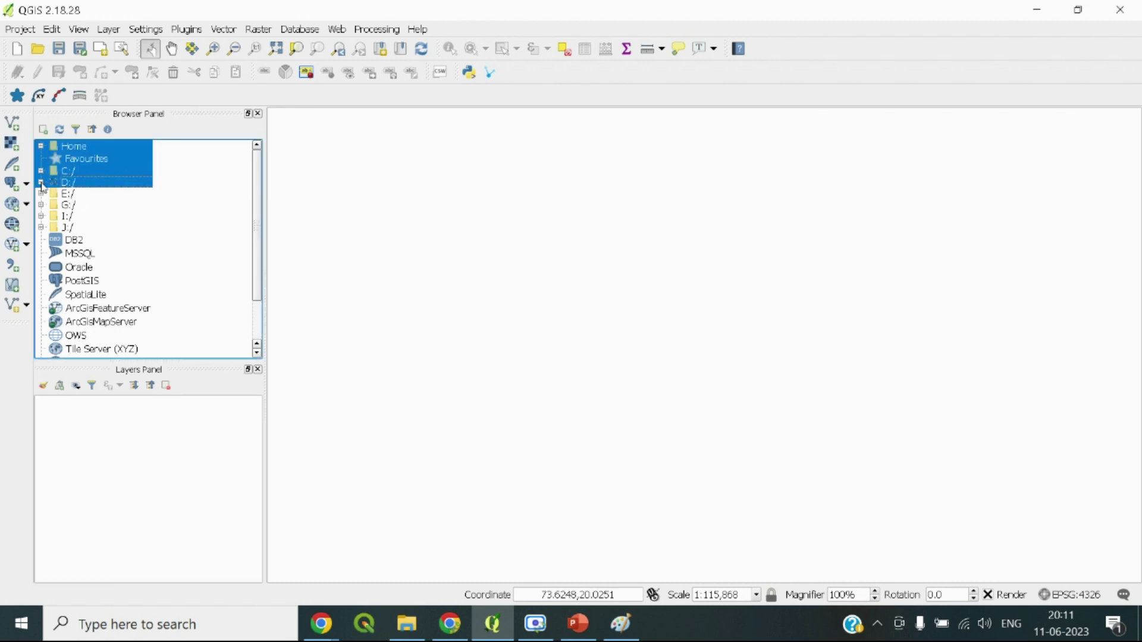
pyautogui.click(135, 208)
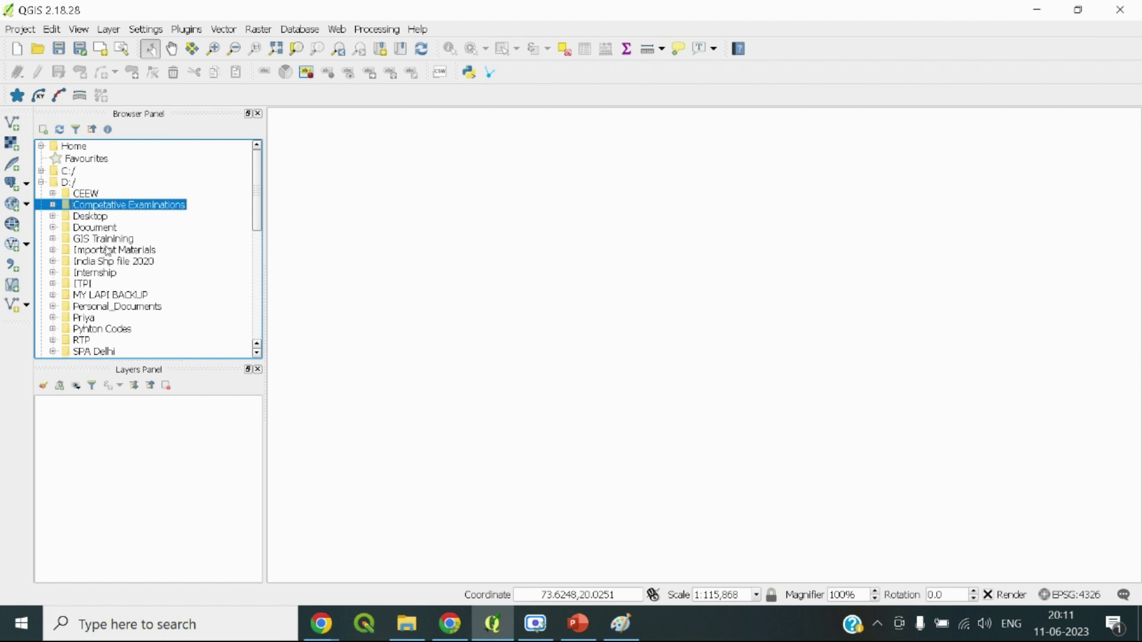
pyautogui.keyDown('shift'); pyautogui.click(57, 239); pyautogui.keyUp('shift')
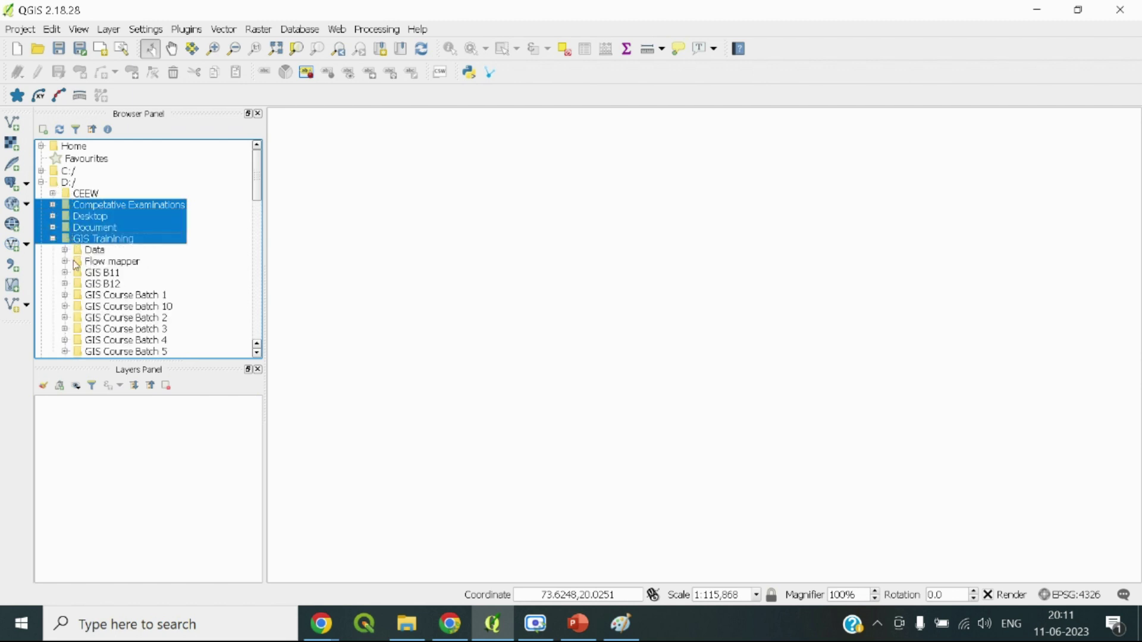
pyautogui.click(65, 262)
pyautogui.keyDown('shift'); pyautogui.click(78, 287); pyautogui.keyUp('shift')
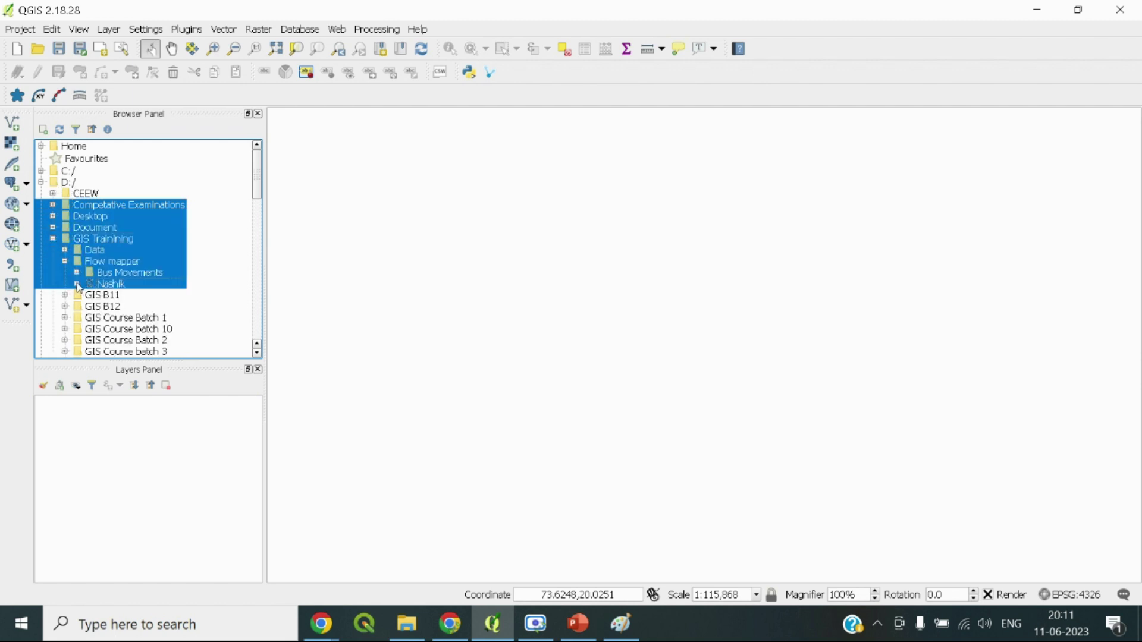
# Add ward_wgs_84.zip from the Nashik Data folder to the map as a layer
pyautogui.scroll(-1, 121, 284)
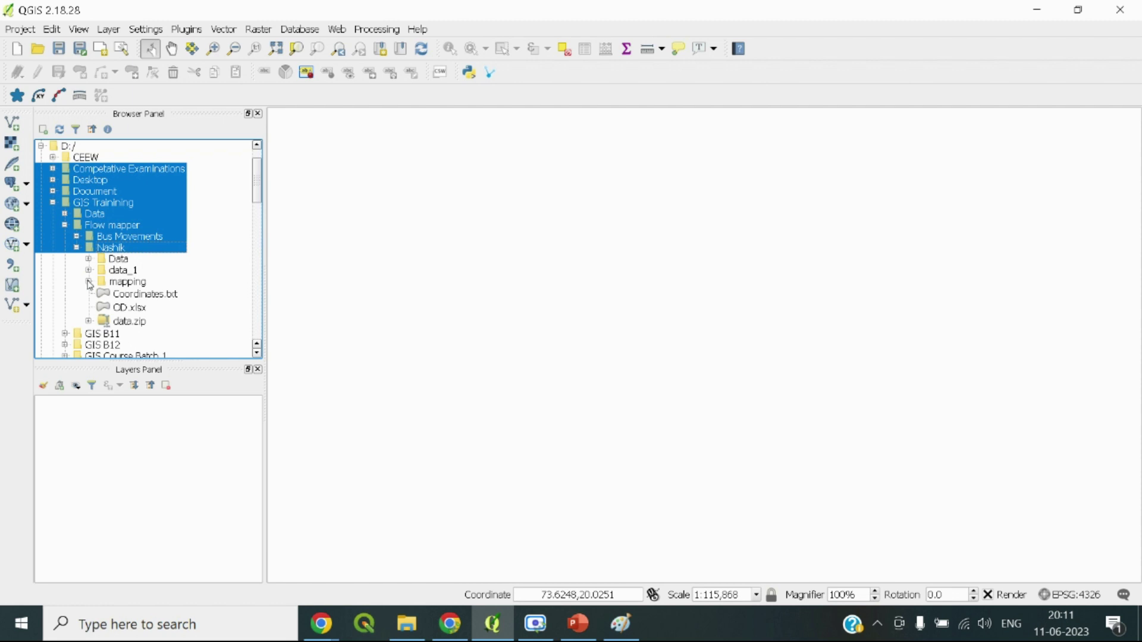
pyautogui.click(88, 259)
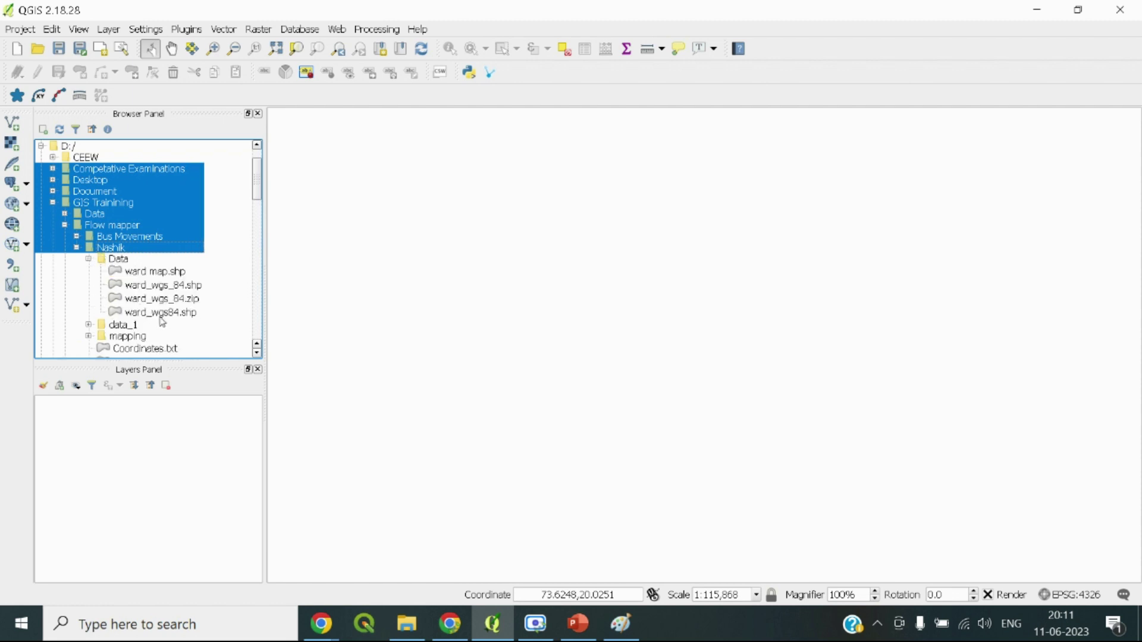
pyautogui.moveTo(163, 301); pyautogui.dragTo(395, 352)
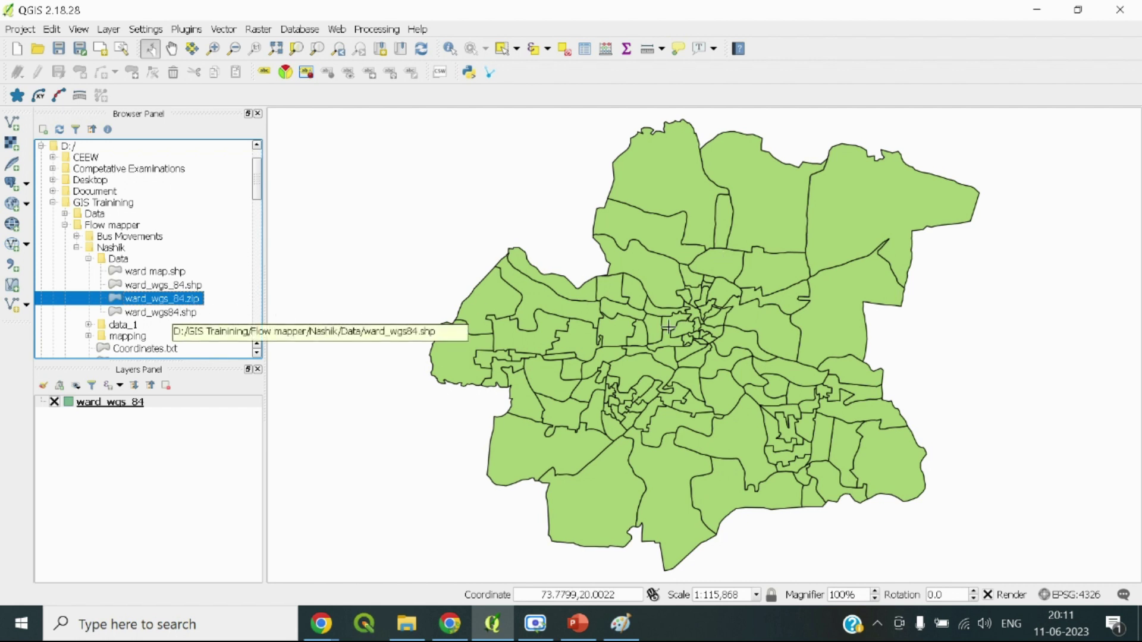
pyautogui.moveTo(715, 303); pyautogui.dragTo(679, 313)
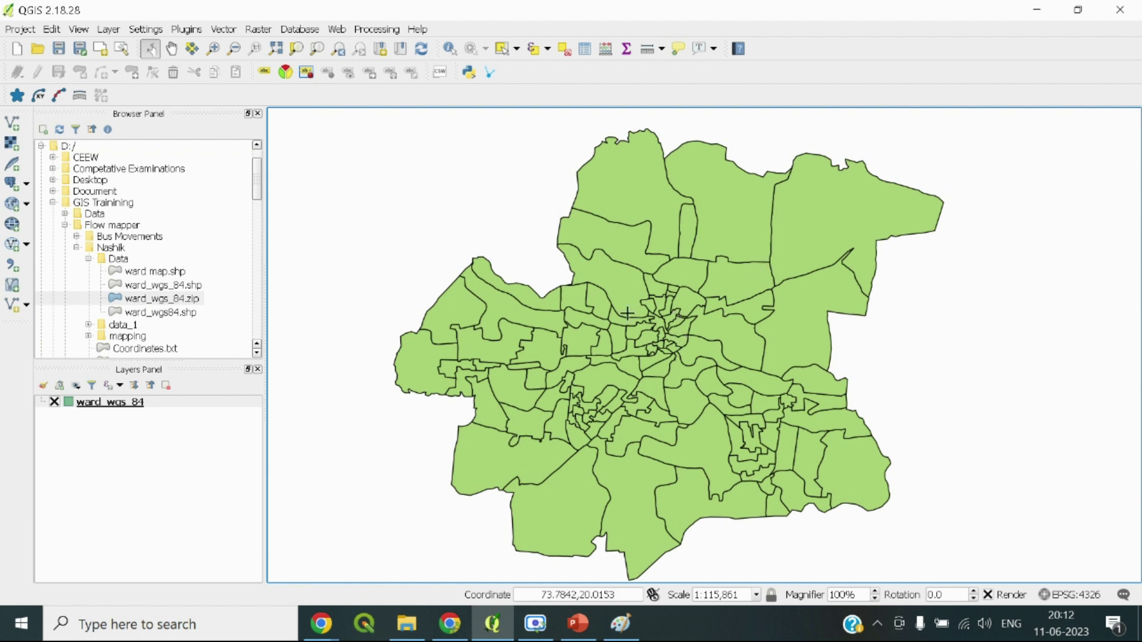
# Switch to File Explorer, open the OD_share workbook from the Nashik/data_1 folder, and maximise its Excel window
pyautogui.click(407, 625)
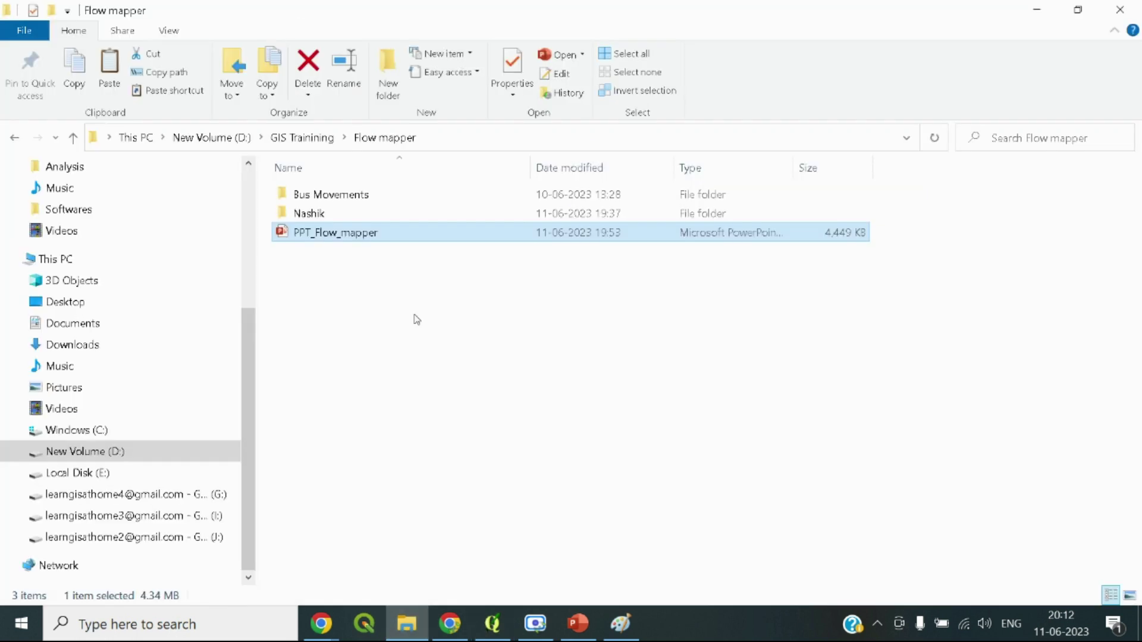
pyautogui.doubleClick(366, 216)
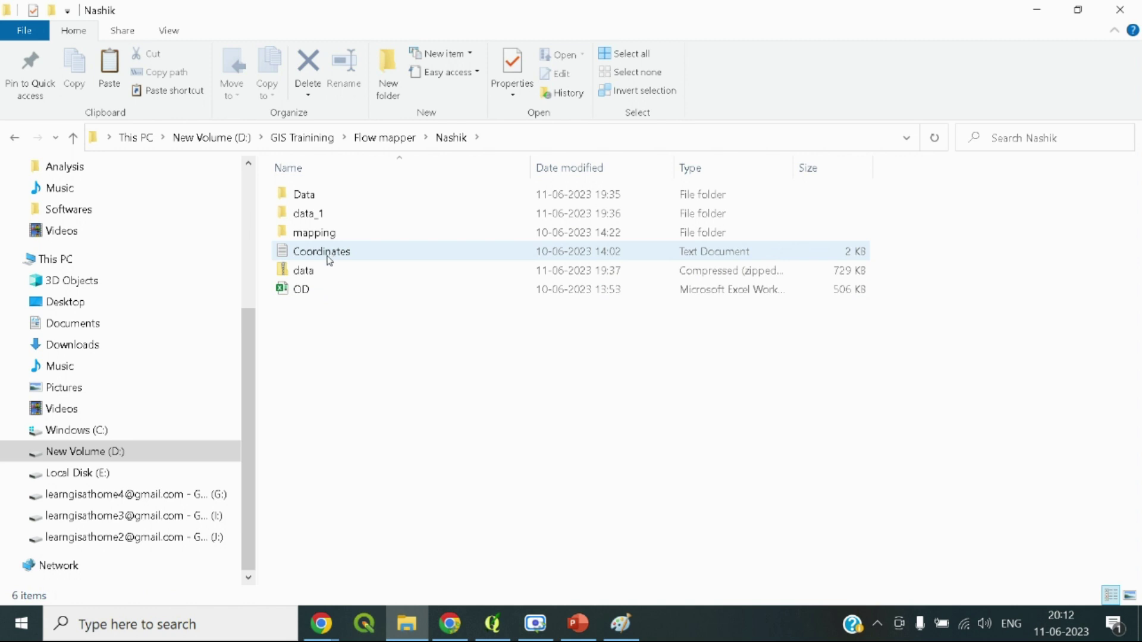
pyautogui.doubleClick(326, 215)
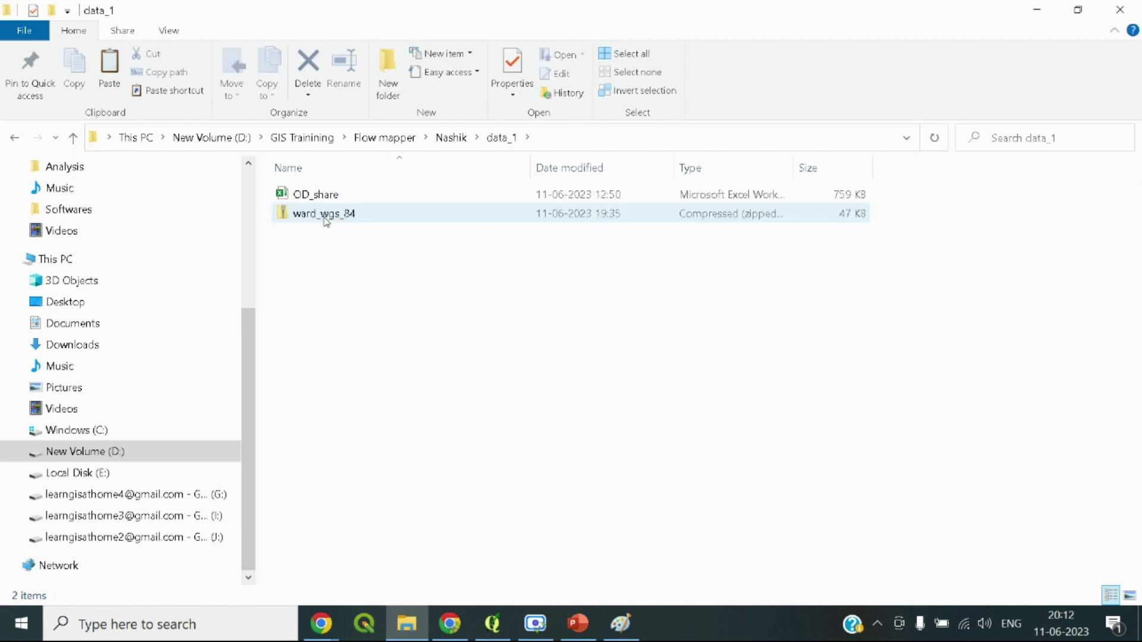
pyautogui.doubleClick(327, 195)
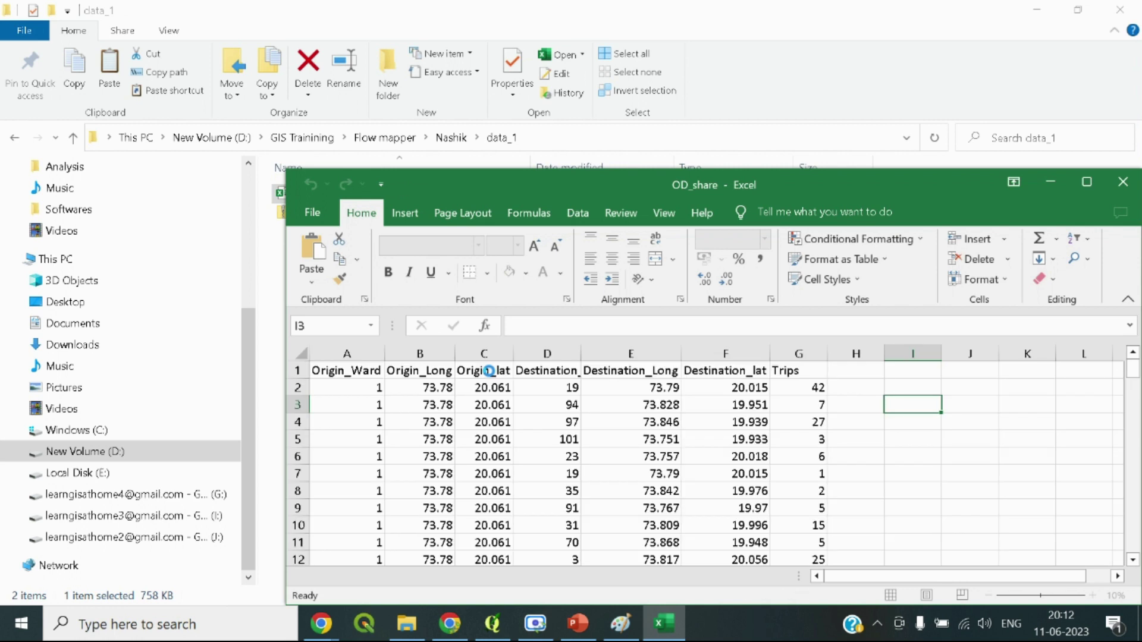
pyautogui.doubleClick(581, 171)
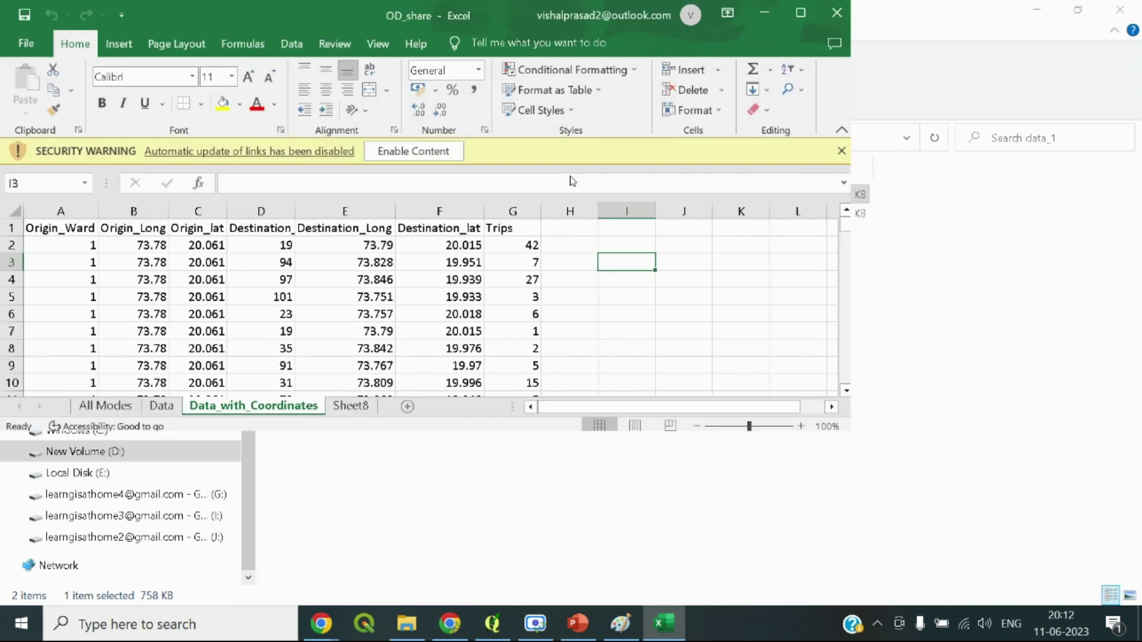
pyautogui.click(582, 421)
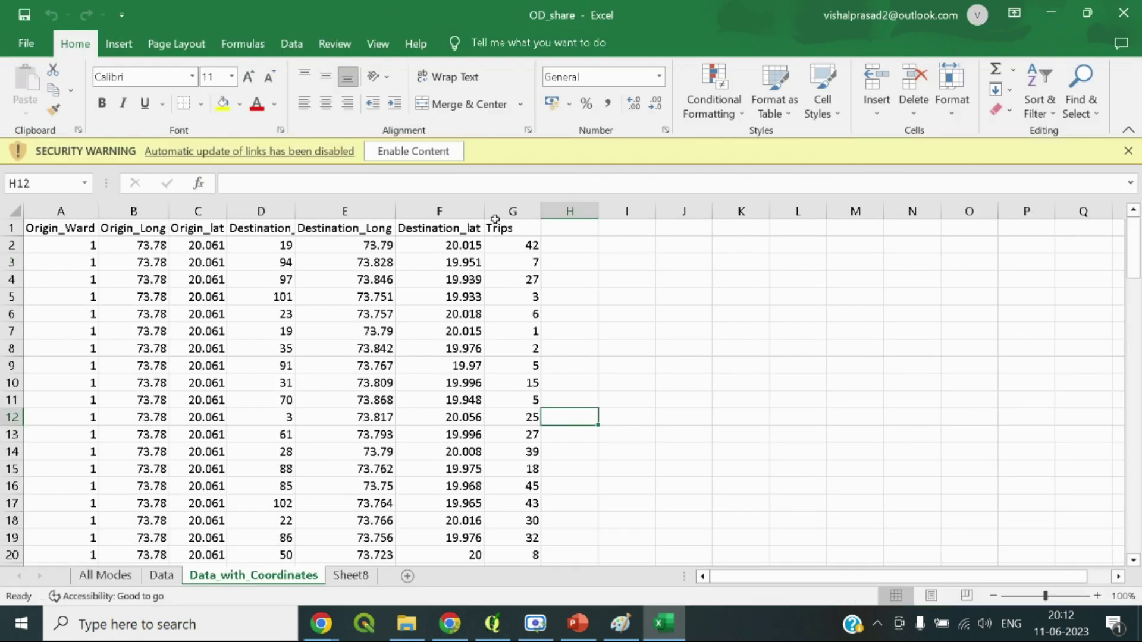
# Enable the OD_share workbook's content and continue without editing its links
pyautogui.click(421, 154)
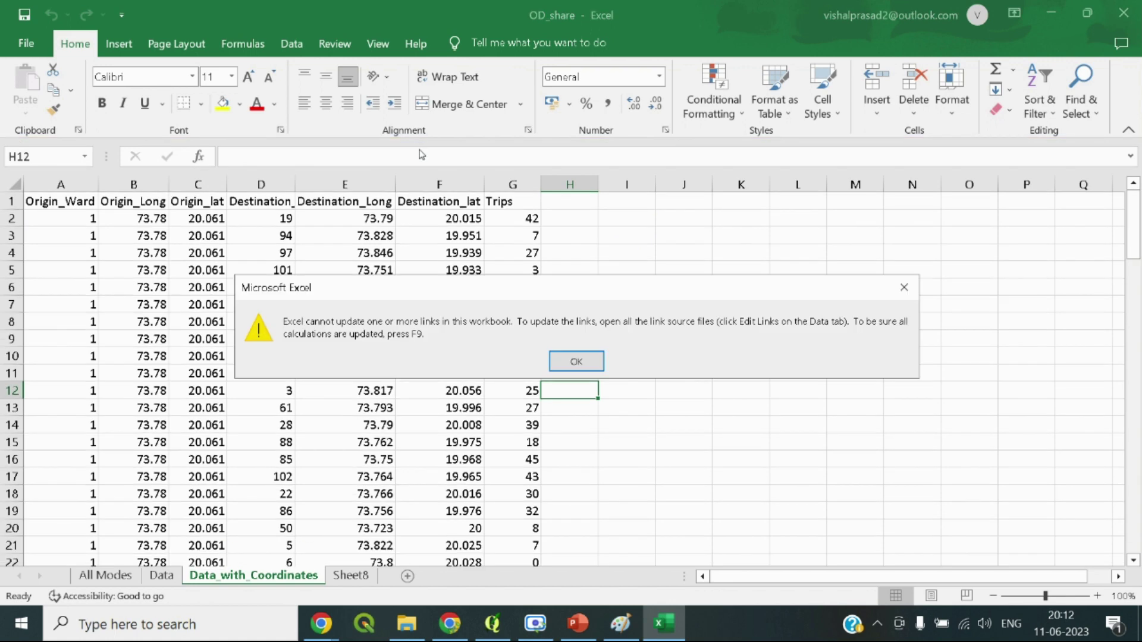
pyautogui.click(576, 363)
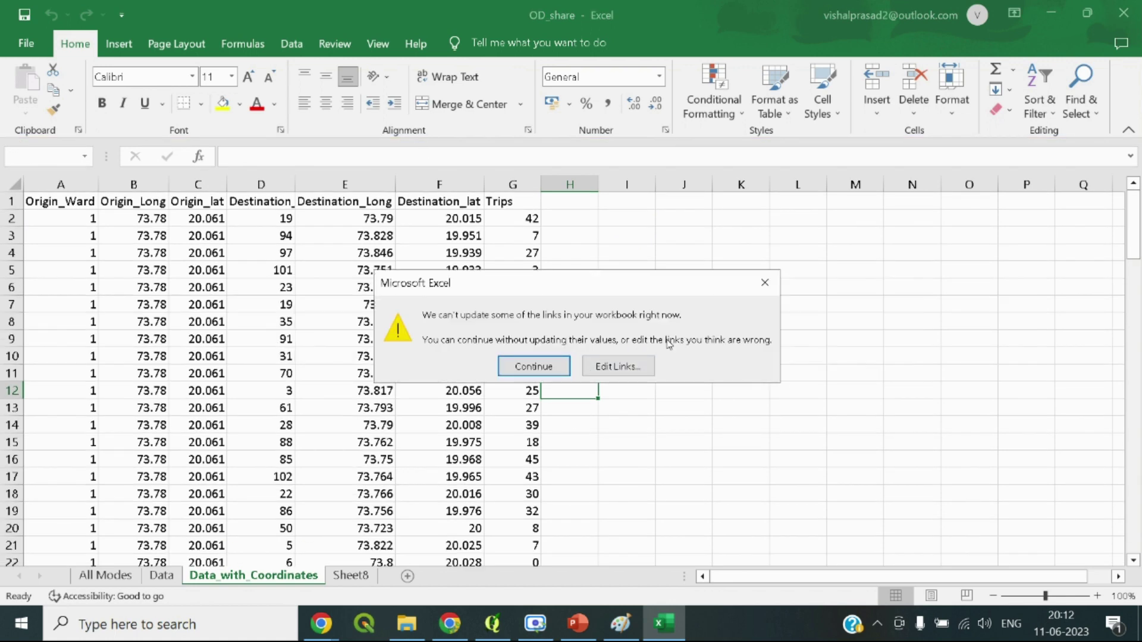
pyautogui.click(552, 370)
pyautogui.click(611, 283)
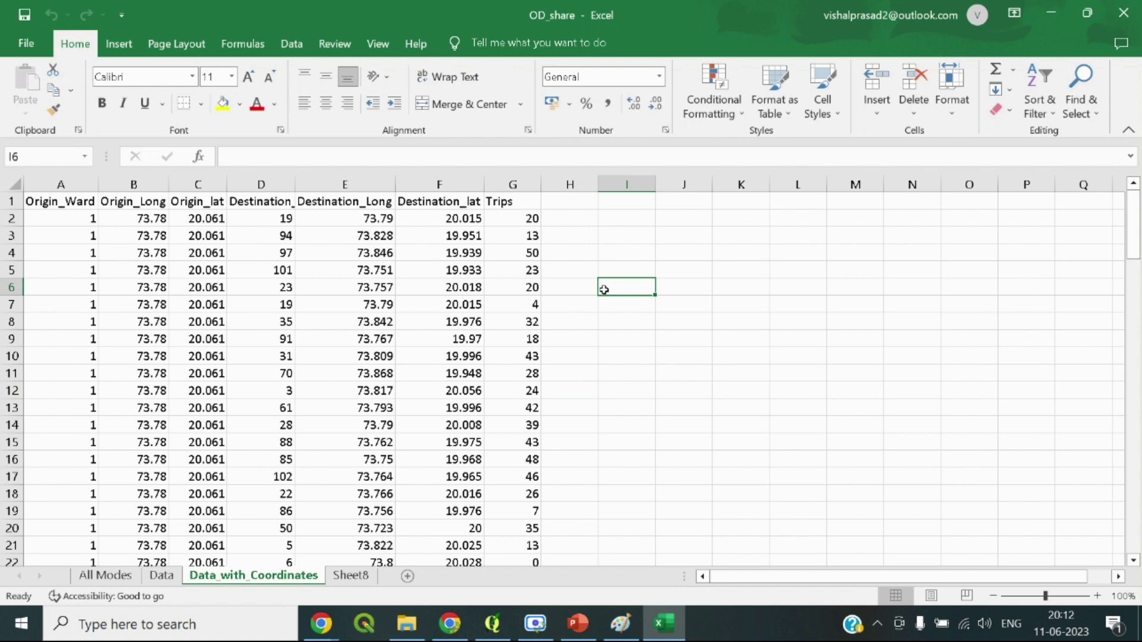
# Show the ward layer in QGIS, check the participants in the Google Meet call, and return to QGIS
pyautogui.moveTo(494, 625)
pyautogui.click(501, 541)
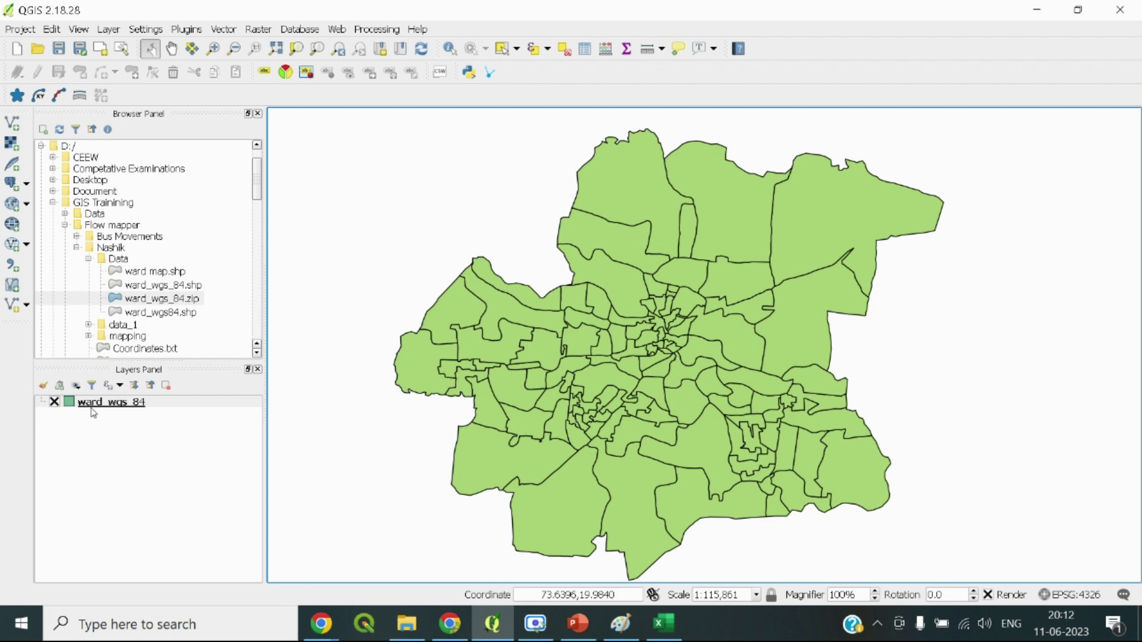
pyautogui.moveTo(456, 632)
pyautogui.click(449, 625)
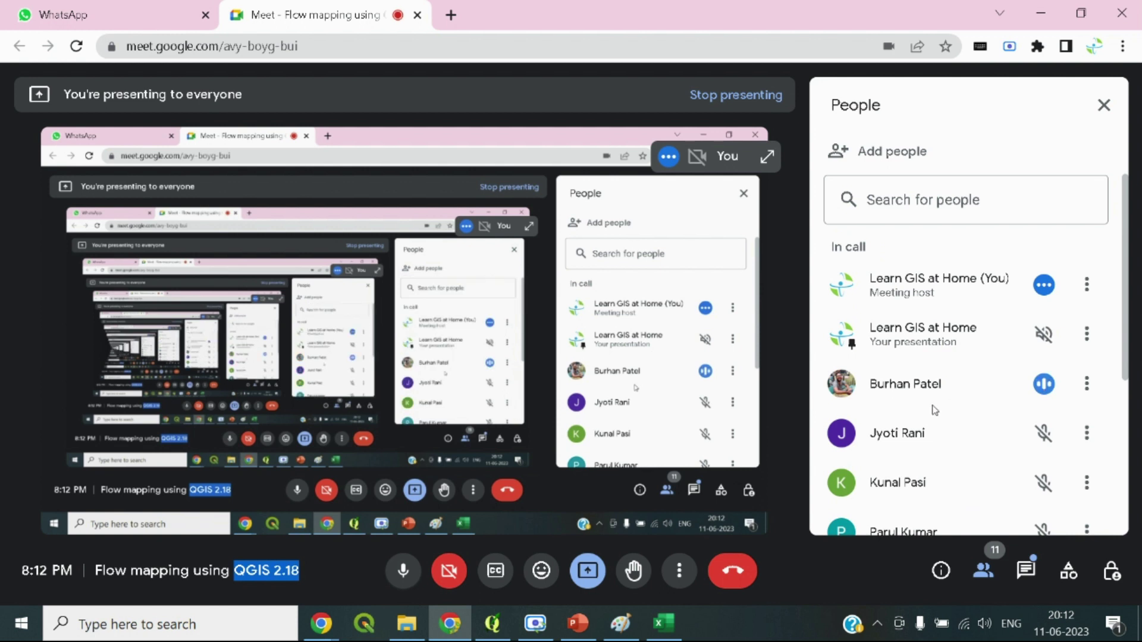
pyautogui.scroll(-3, 934, 410)
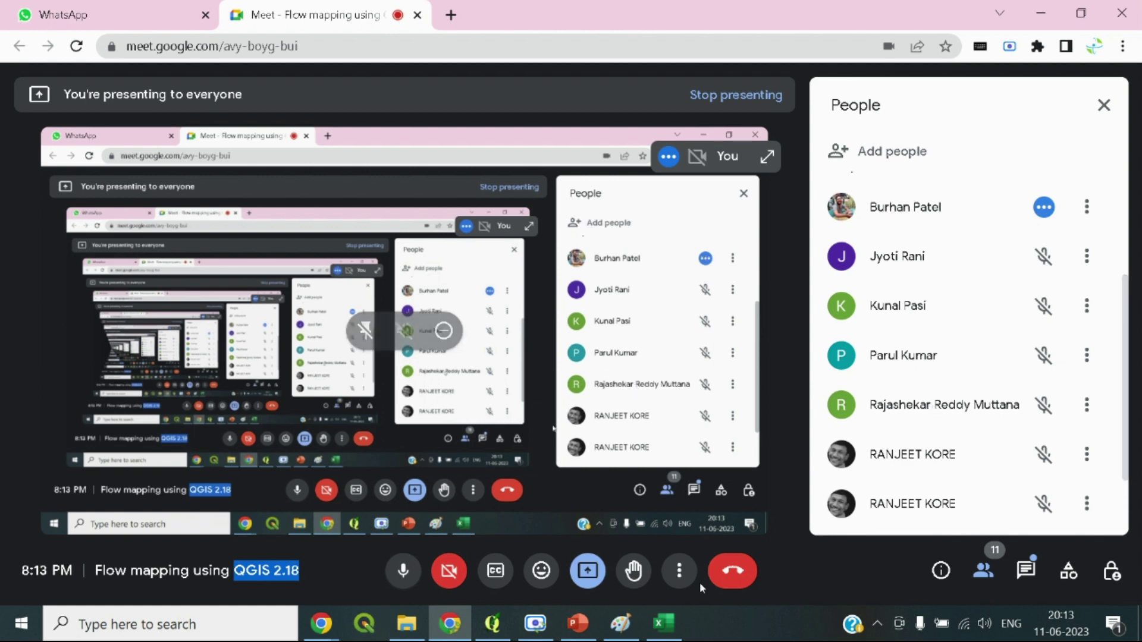
pyautogui.moveTo(502, 638)
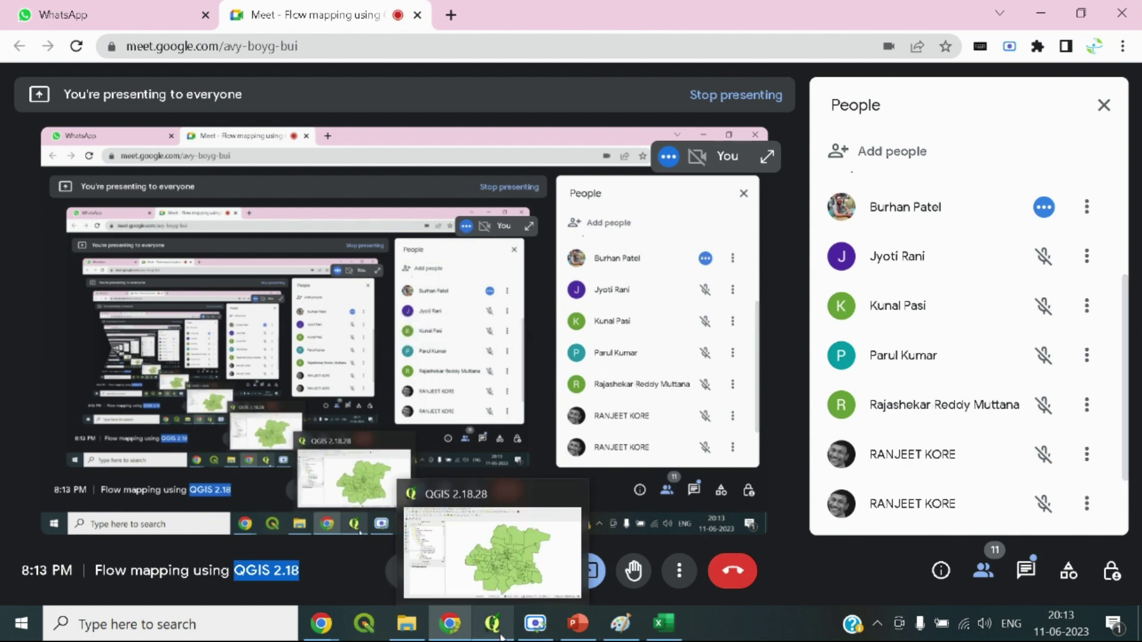
pyautogui.click(501, 638)
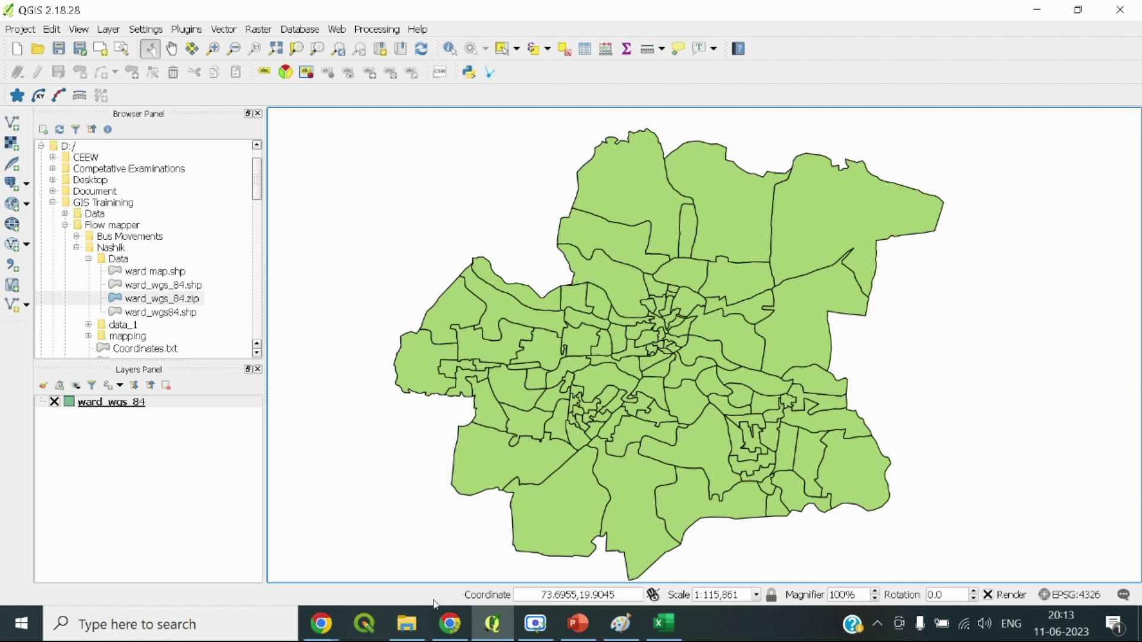
# Switch to the Google Meet call and look through the whole people list
pyautogui.moveTo(450, 624)
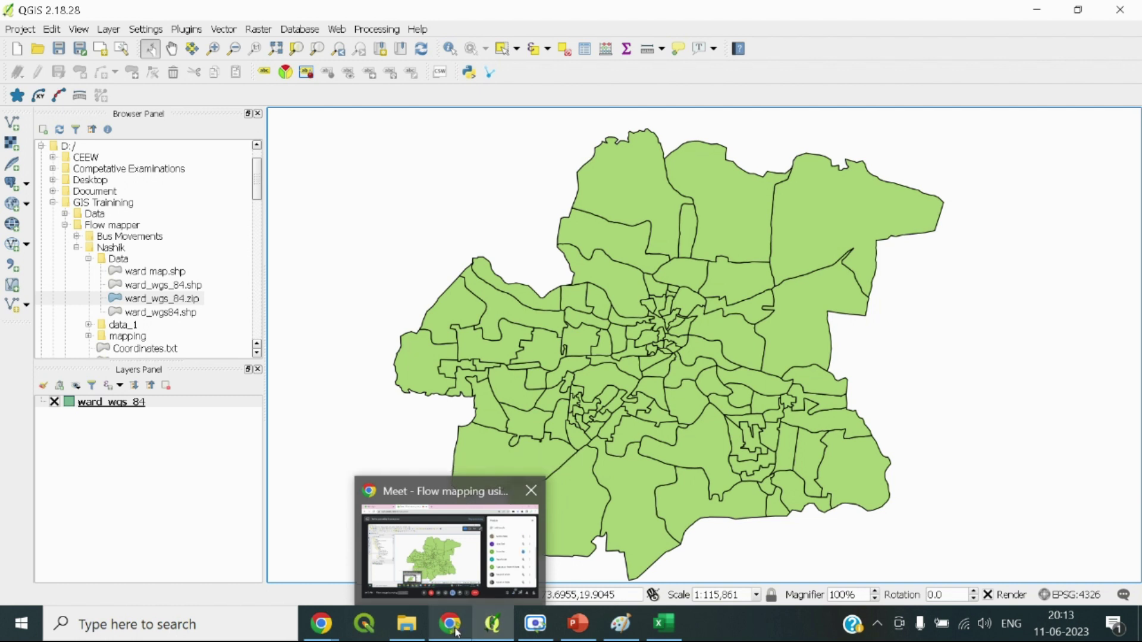
pyautogui.click(476, 501)
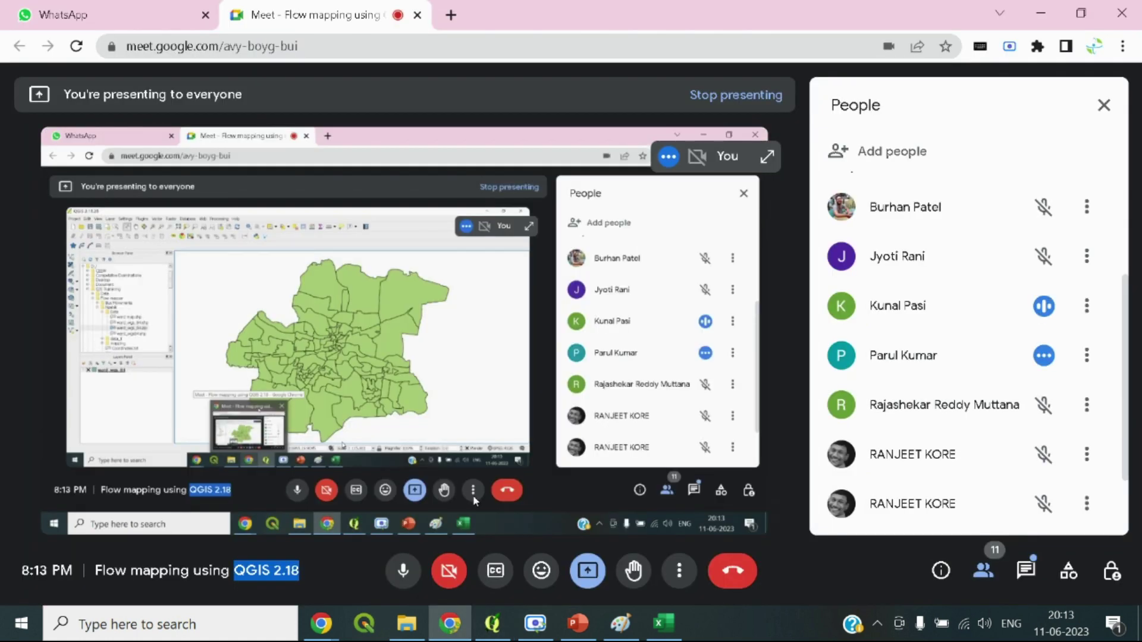
pyautogui.scroll(-2, 1029, 368)
pyautogui.scroll(5, 1029, 371)
pyautogui.scroll(2, 1029, 372)
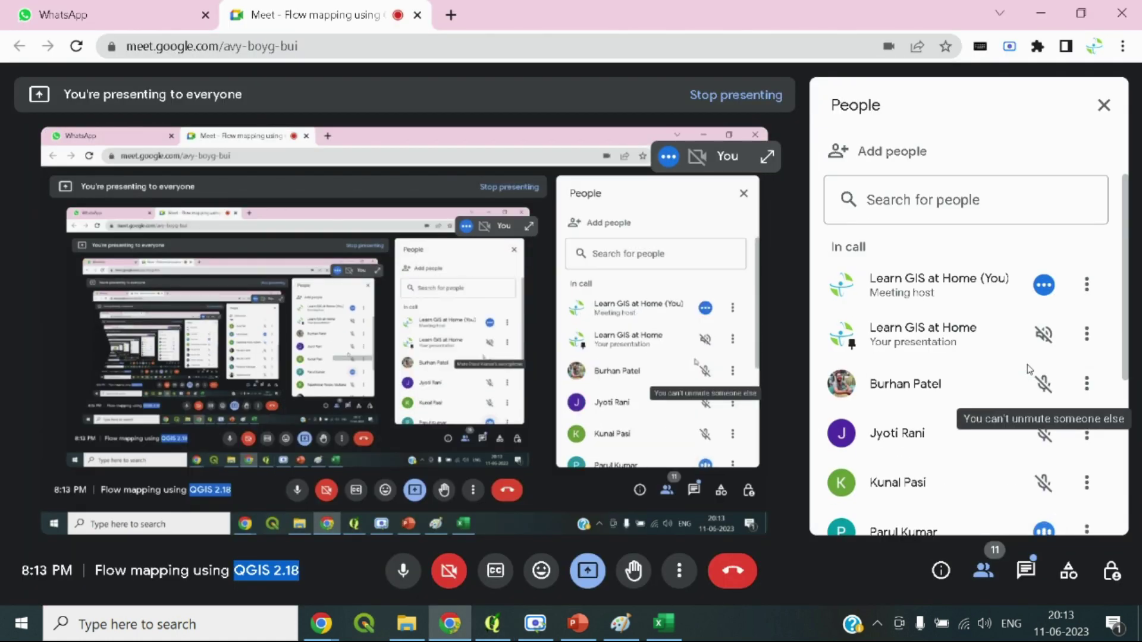
pyautogui.scroll(-5, 1011, 356)
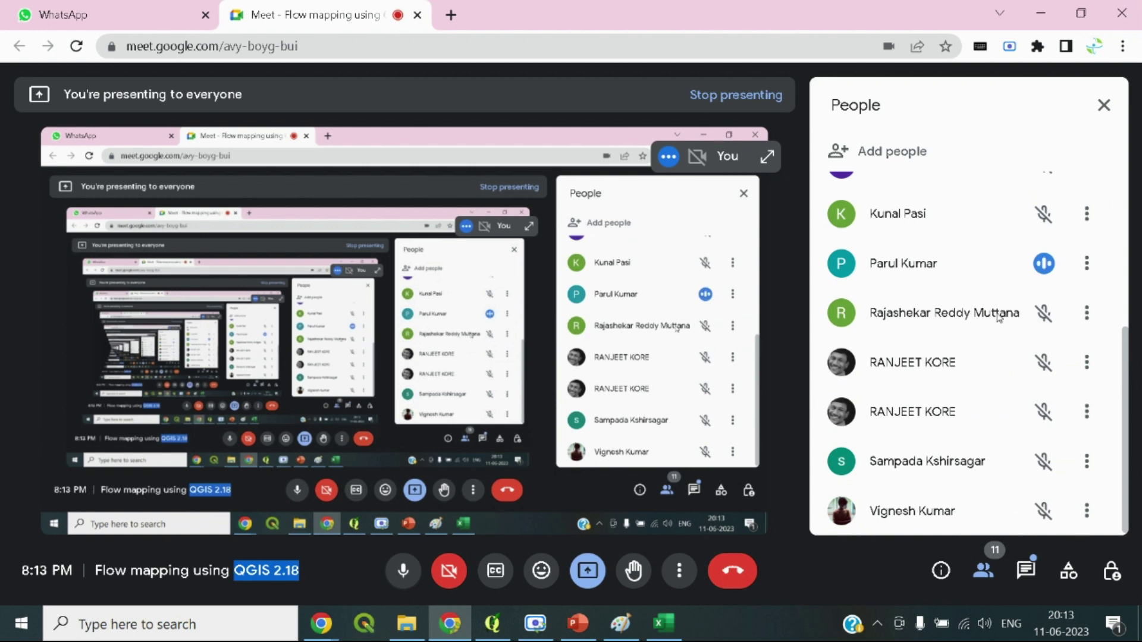
# Switch to QGIS and show the Shape Tools commands among the vector tools
pyautogui.click(492, 623)
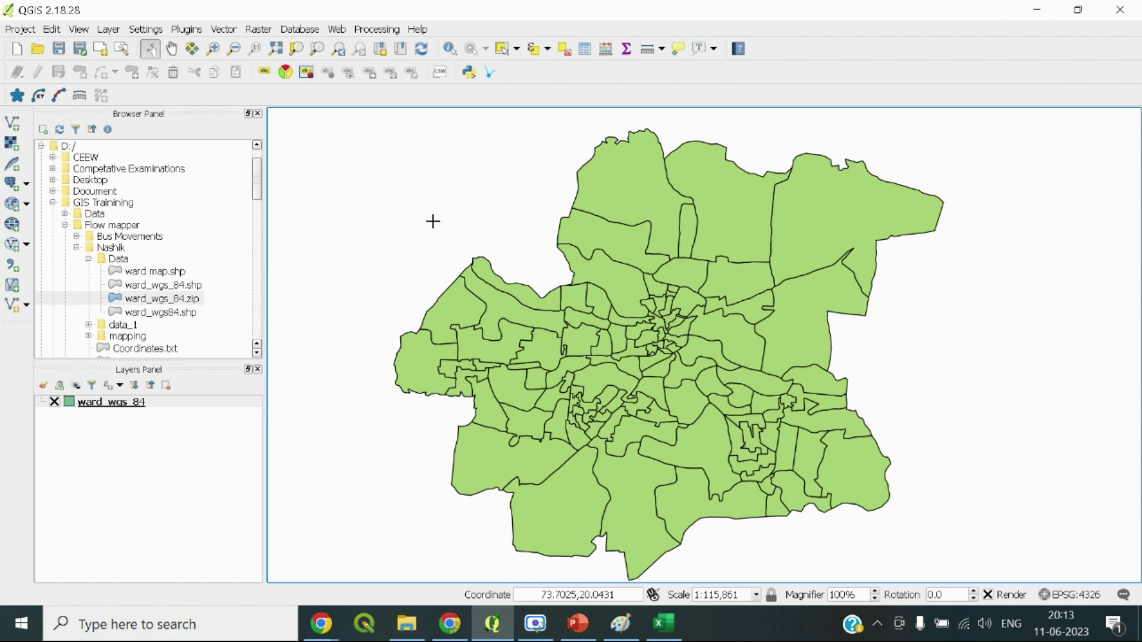
pyautogui.click(221, 29)
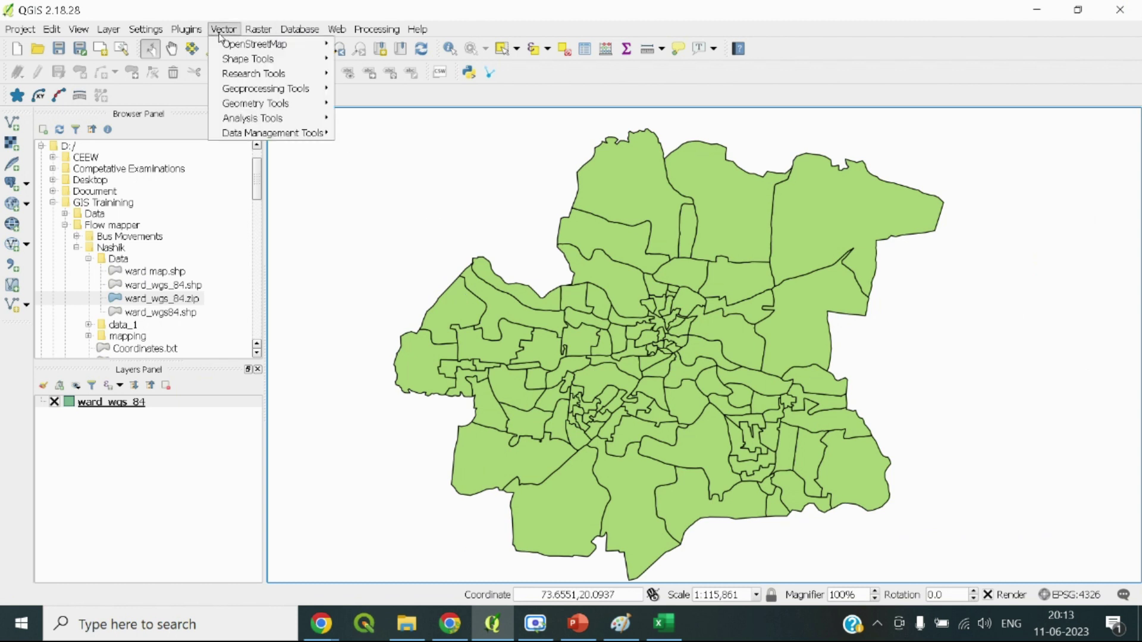
pyautogui.moveTo(237, 64)
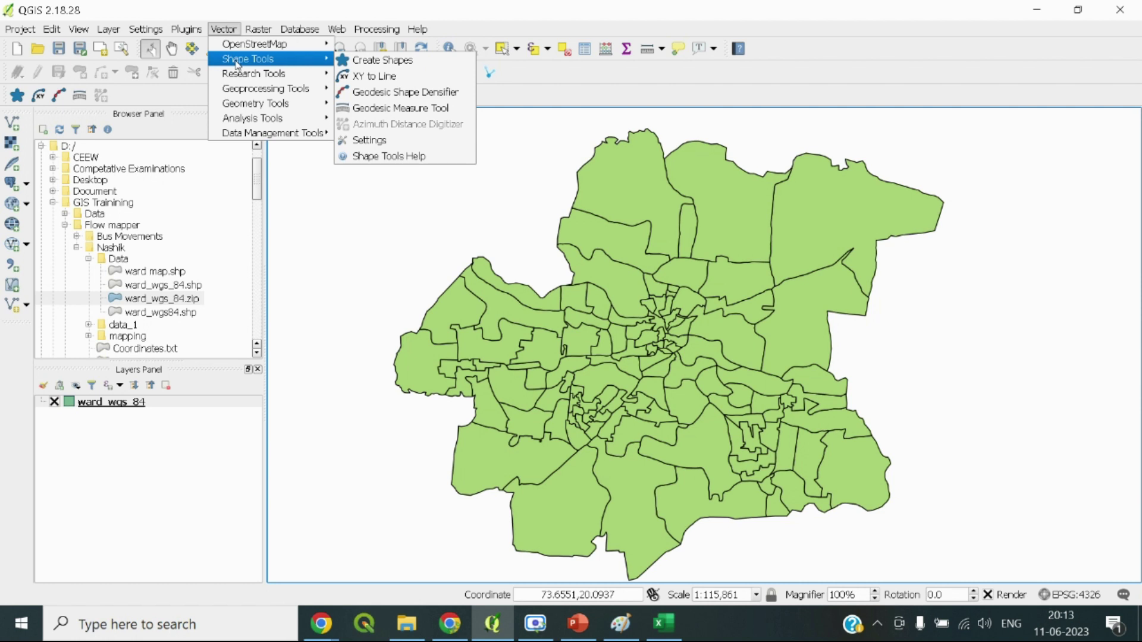
pyautogui.click(258, 30)
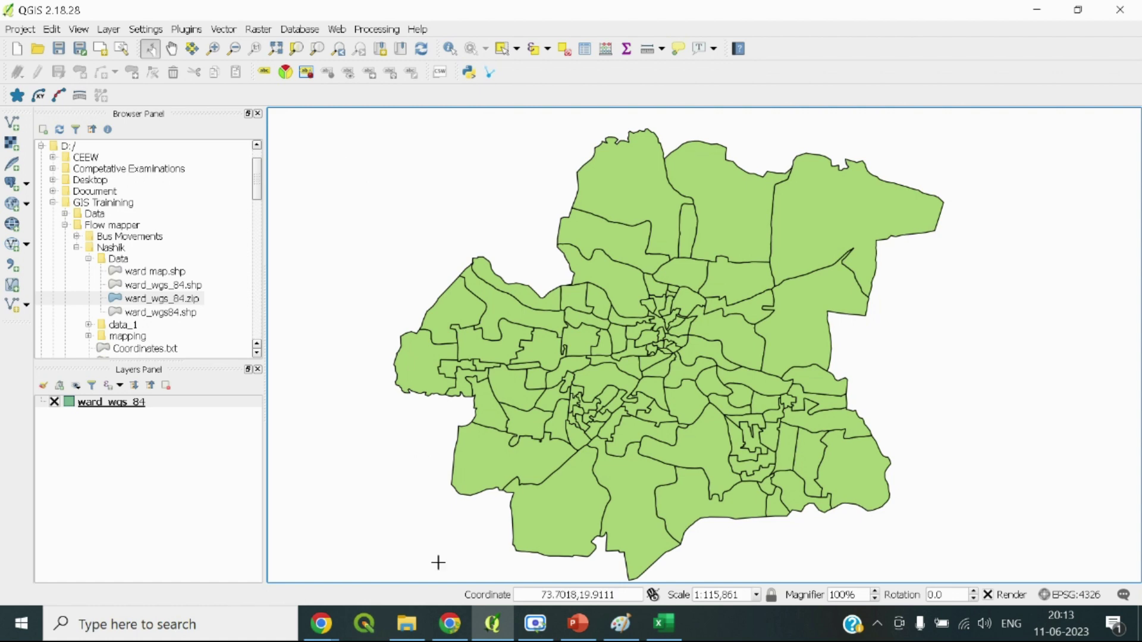
# Return to the Google Meet call and check the participants' microphone status in the people list
pyautogui.hotkey('alt', 'Tab')
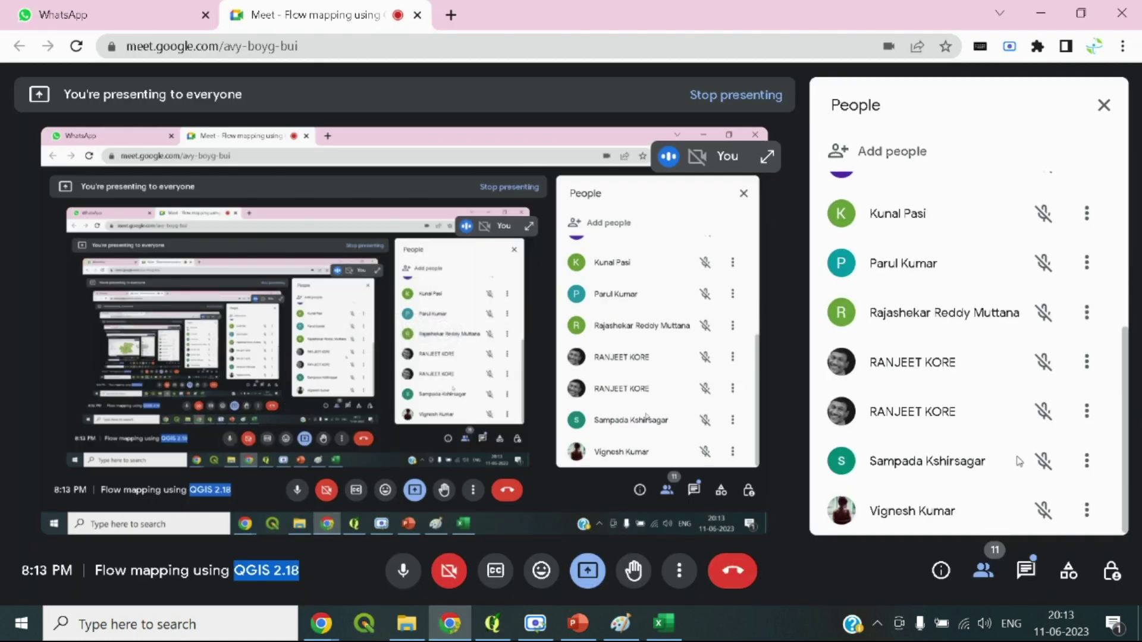
pyautogui.scroll(-5, 984, 455)
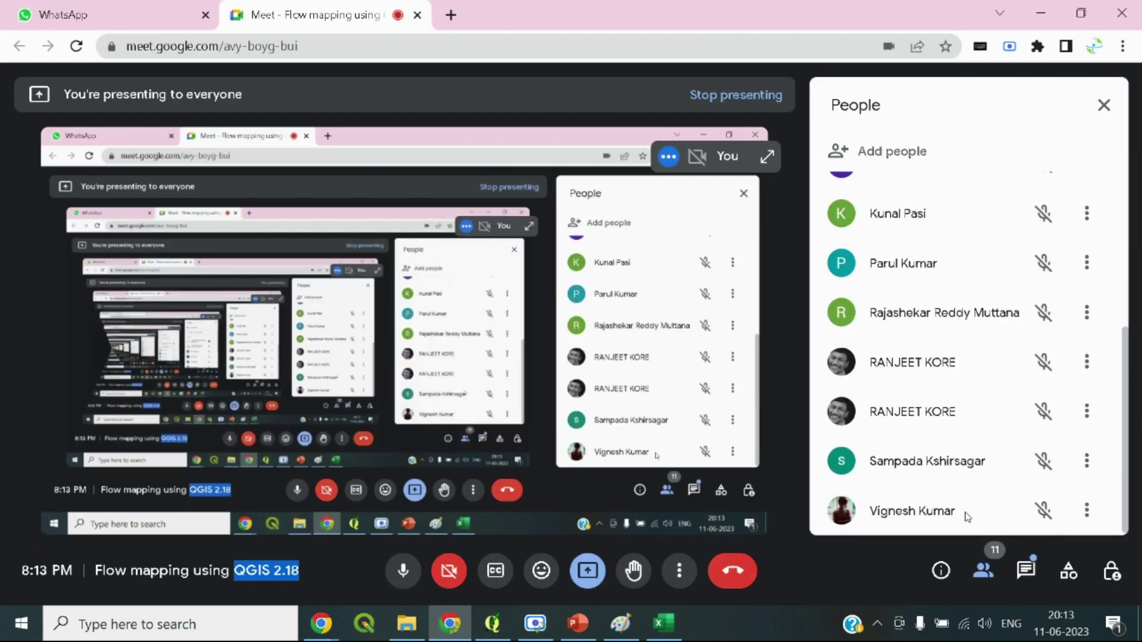
pyautogui.scroll(4, 957, 503)
pyautogui.scroll(-2, 957, 502)
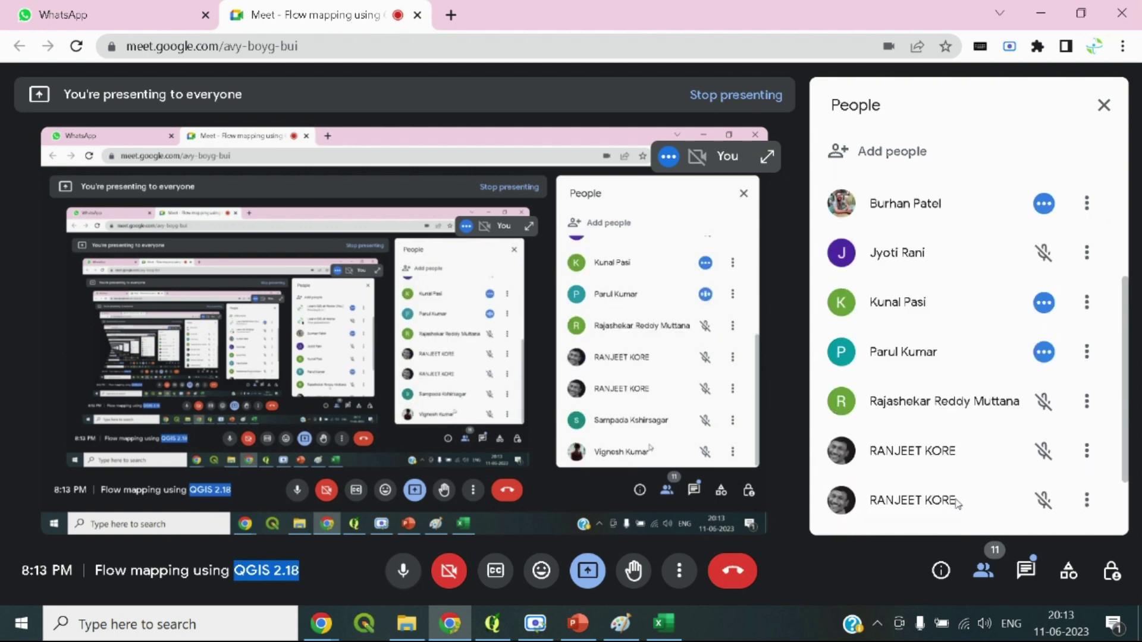
# Look through the remaining participants at the end of the people list, and switch to QGIS
pyautogui.scroll(-2, 957, 502)
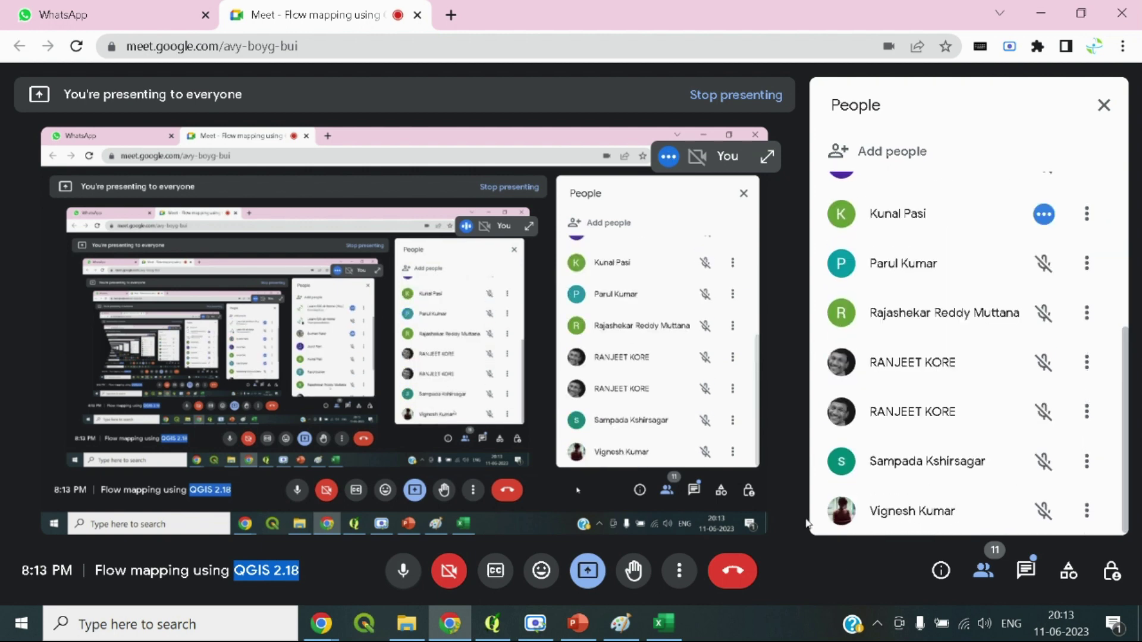
pyautogui.moveTo(489, 632)
pyautogui.click(489, 630)
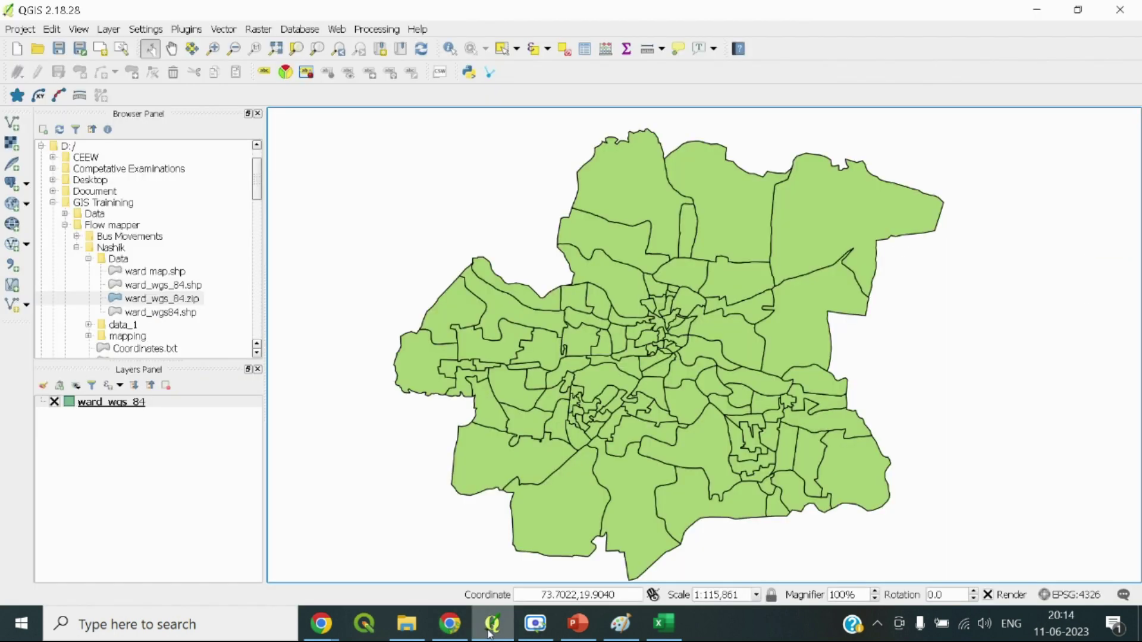
# Switch to the OD_share workbook in Excel and examine the Sl no column of the All Modes sheet
pyautogui.click(664, 623)
pyautogui.click(290, 425)
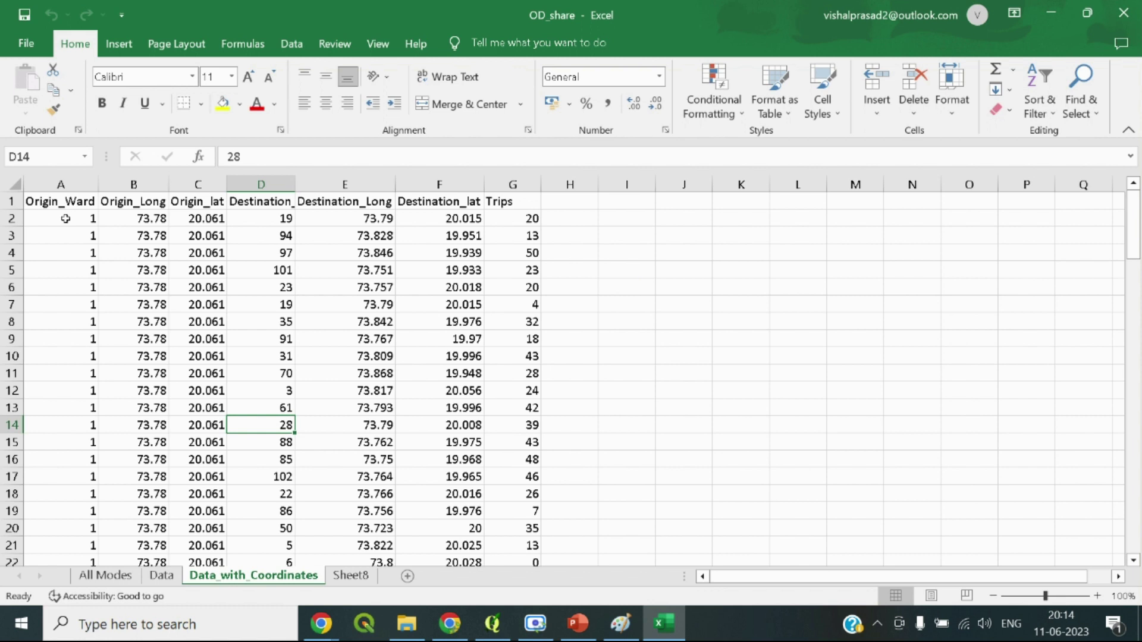
pyautogui.click(105, 575)
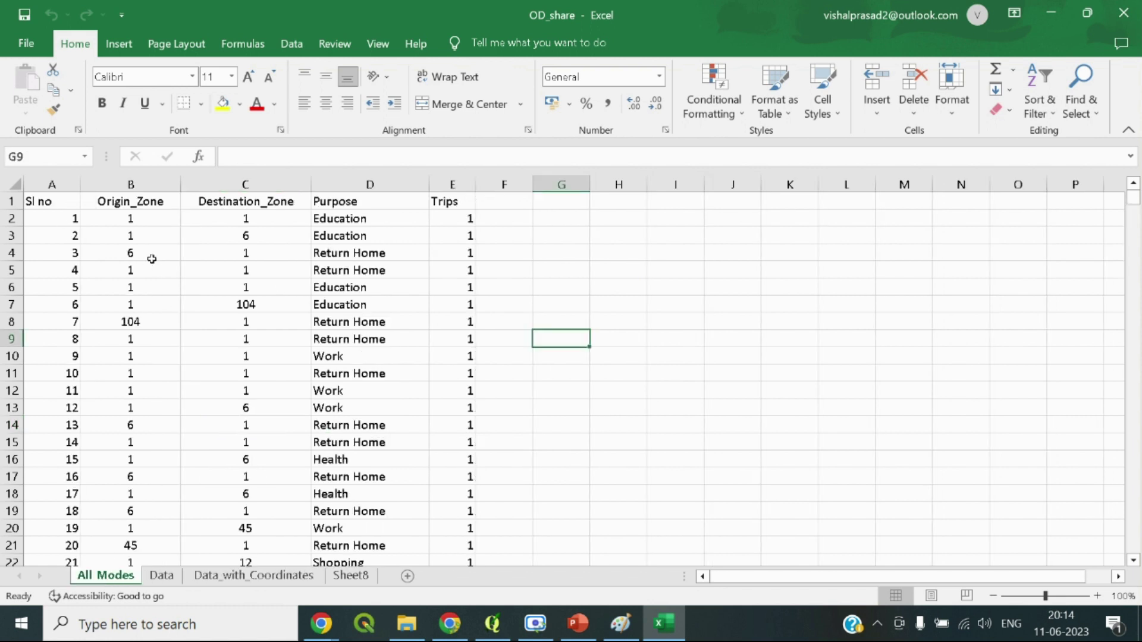
pyautogui.click(64, 226)
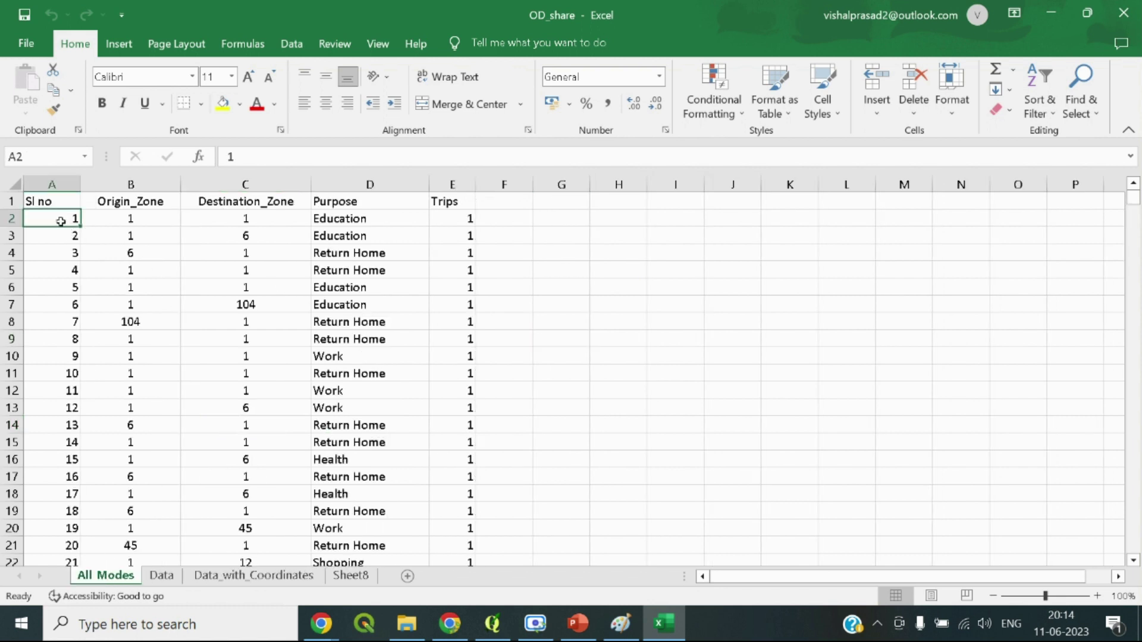
pyautogui.click(76, 315)
pyautogui.click(64, 222)
pyautogui.click(65, 237)
pyautogui.click(65, 221)
# Go through the Origin_Zone, Destination_Zone, Purpose and Trips columns of the All Modes sheet
pyautogui.click(113, 218)
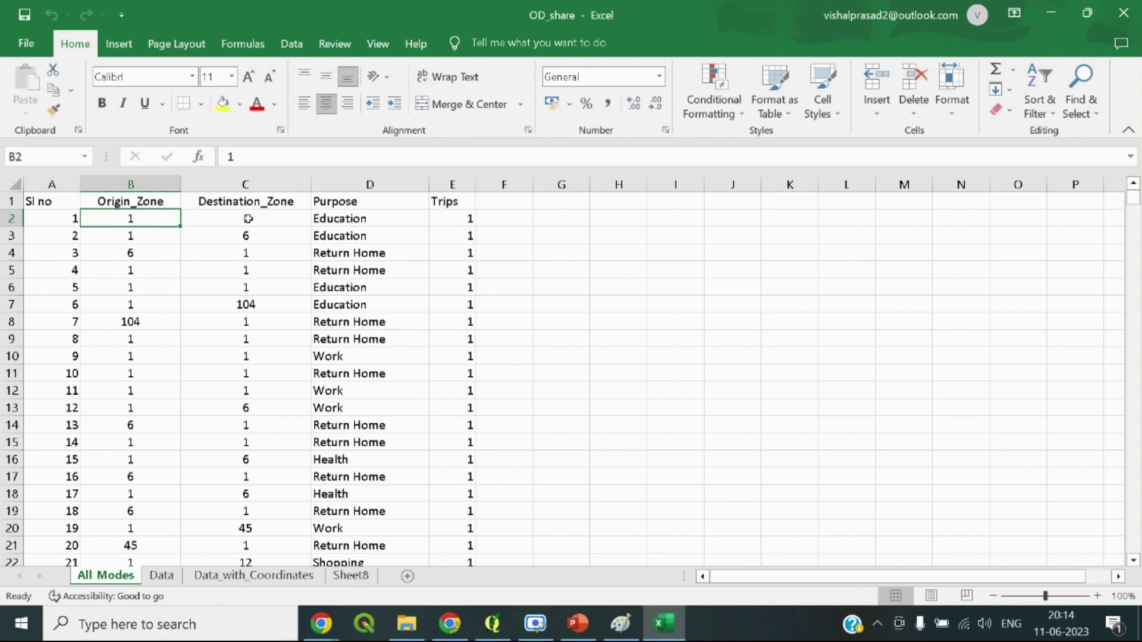
pyautogui.click(247, 220)
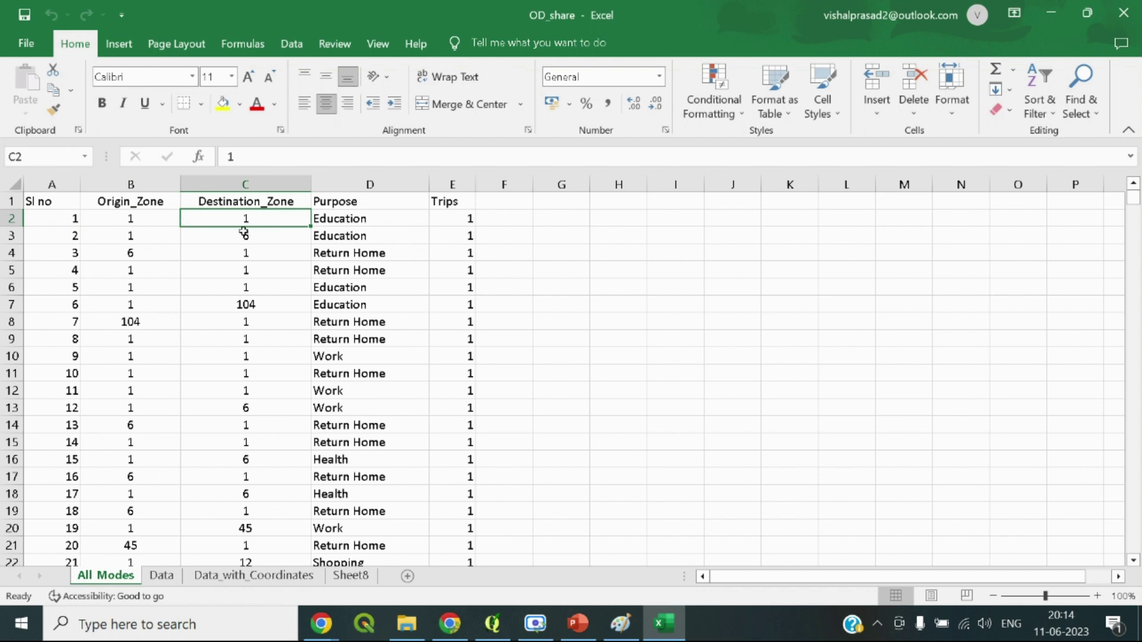
pyautogui.click(160, 221)
pyautogui.click(228, 220)
pyautogui.click(356, 219)
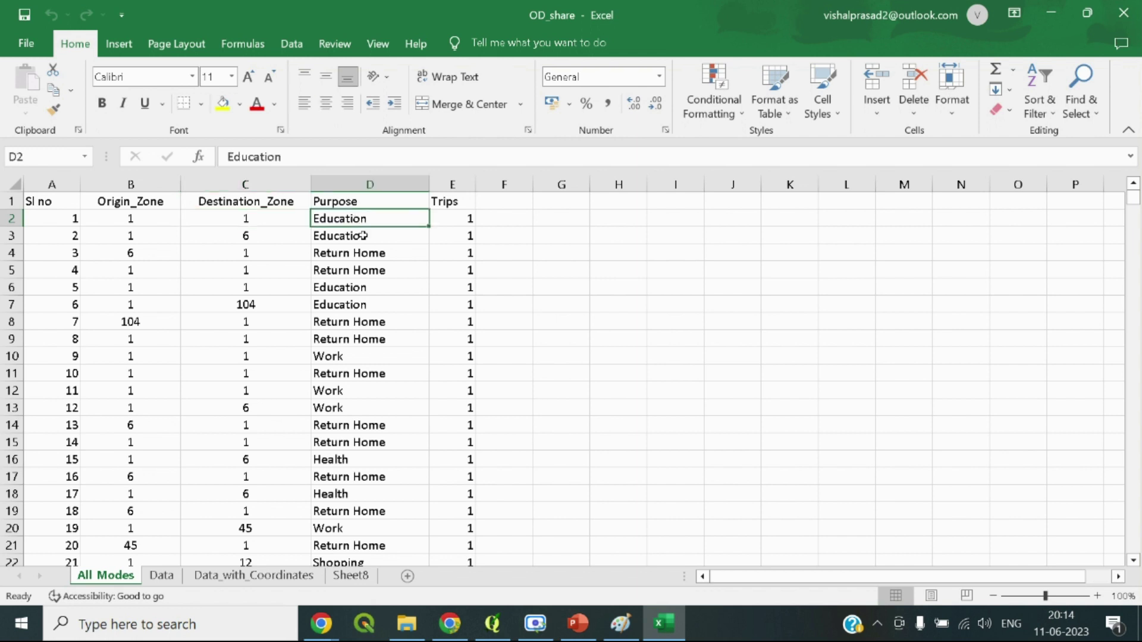
pyautogui.click(451, 223)
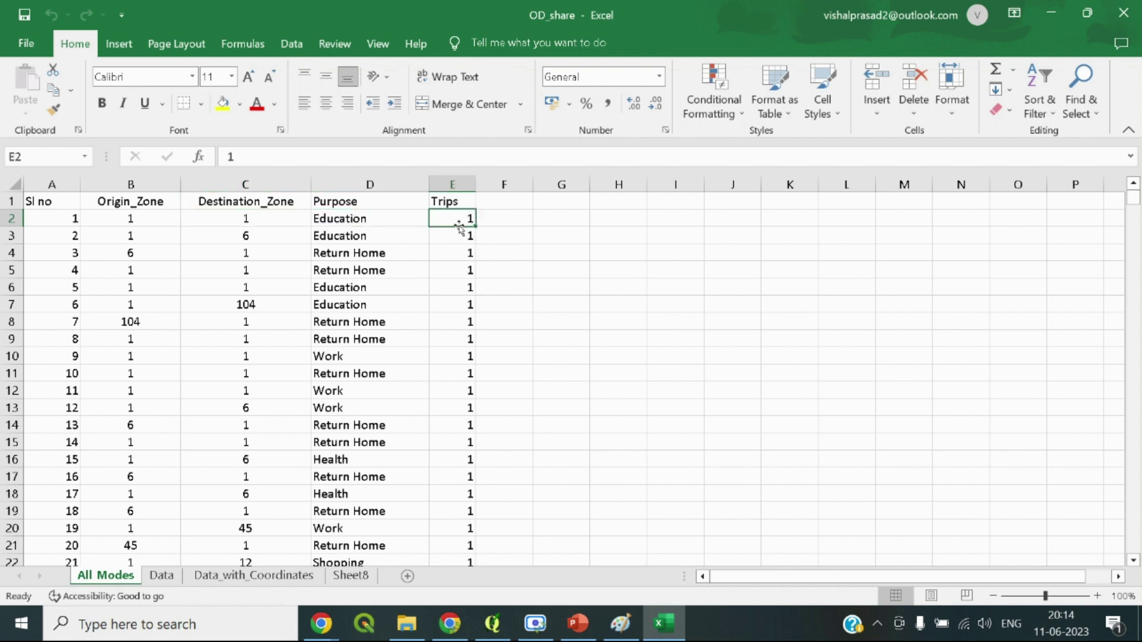
pyautogui.click(538, 241)
pyautogui.scroll(-5, 451, 284)
pyautogui.scroll(5, 452, 285)
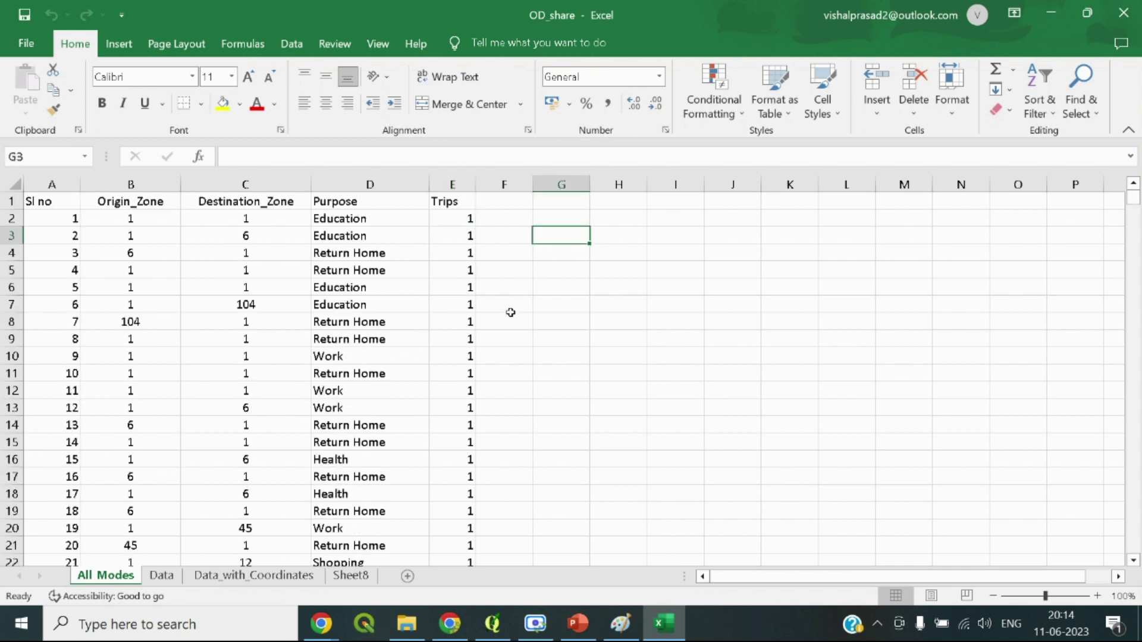
# Select the All Modes table from its header row down to show its extent, and return to its beginning with the selection cleared
pyautogui.click(215, 362)
pyautogui.click(55, 208)
pyautogui.hotkey('ctrl', 'shift', 'Right')
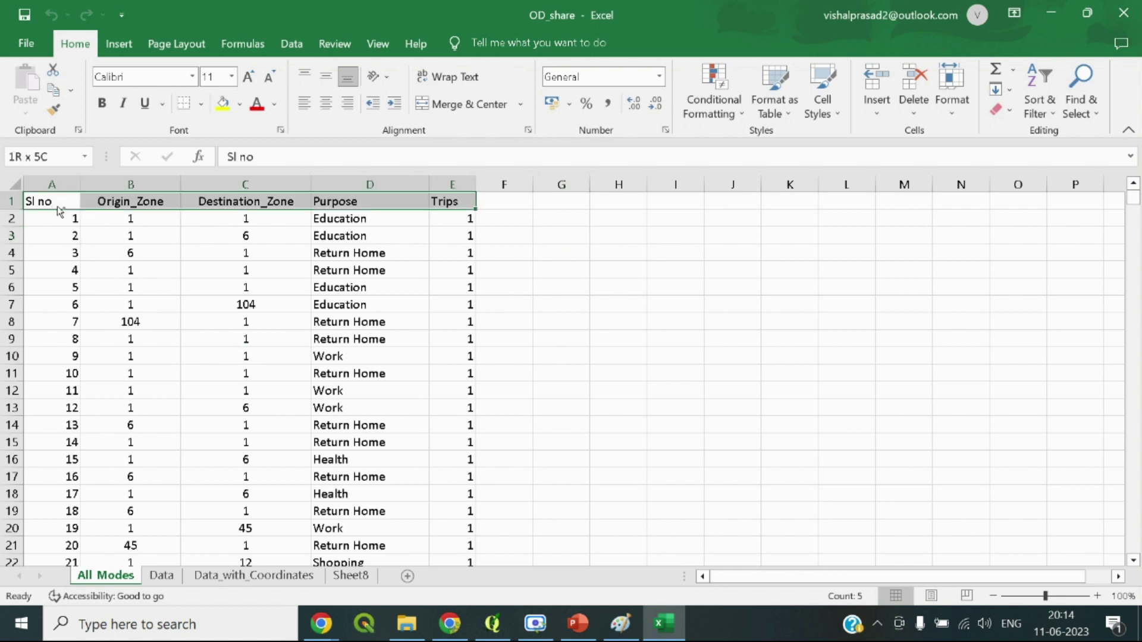
pyautogui.hotkey('ctrl', 'shift', 'Down')
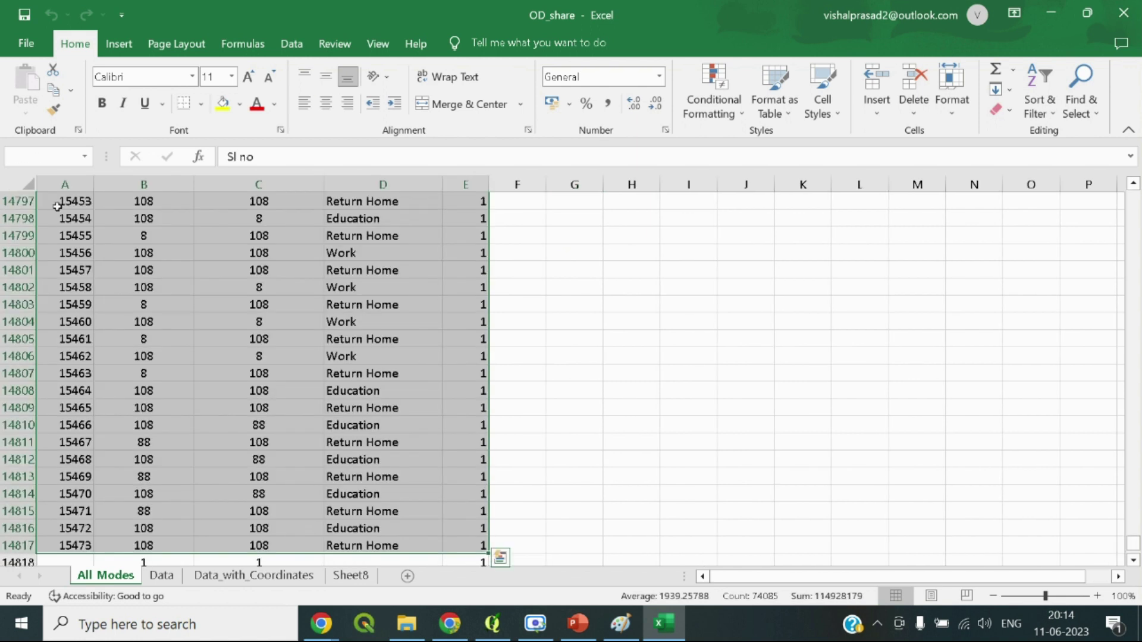
pyautogui.moveTo(1133, 543); pyautogui.dragTo(1133, 196)
pyautogui.click(602, 305)
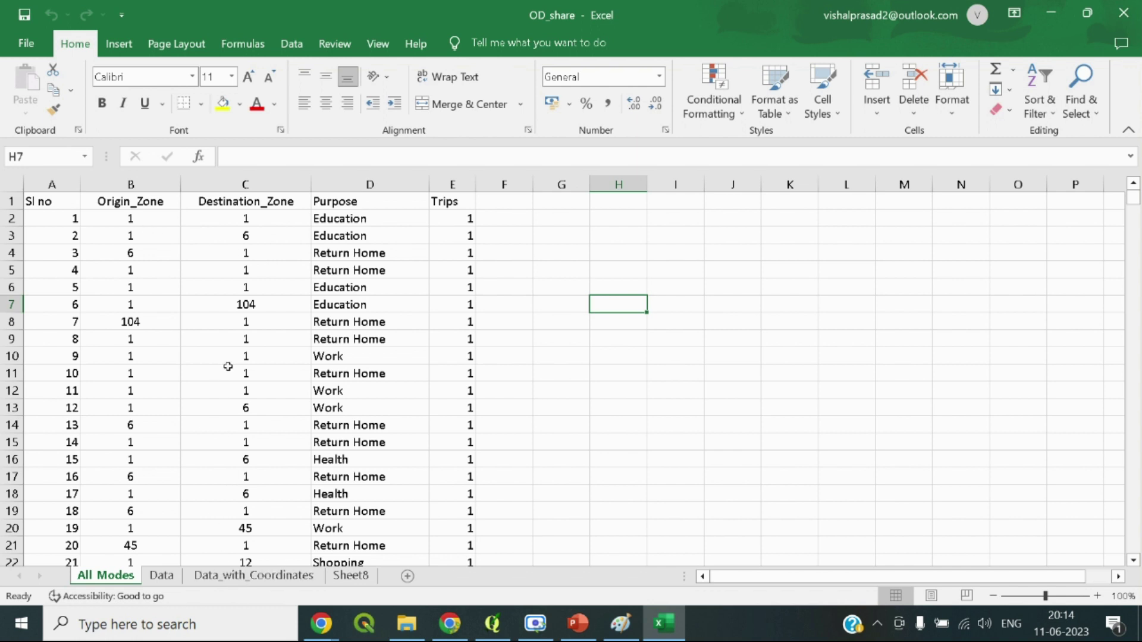
# Open the Data_with_Coordinates sheet and examine the origin ward, longitude and latitude columns in the first record
pyautogui.click(231, 576)
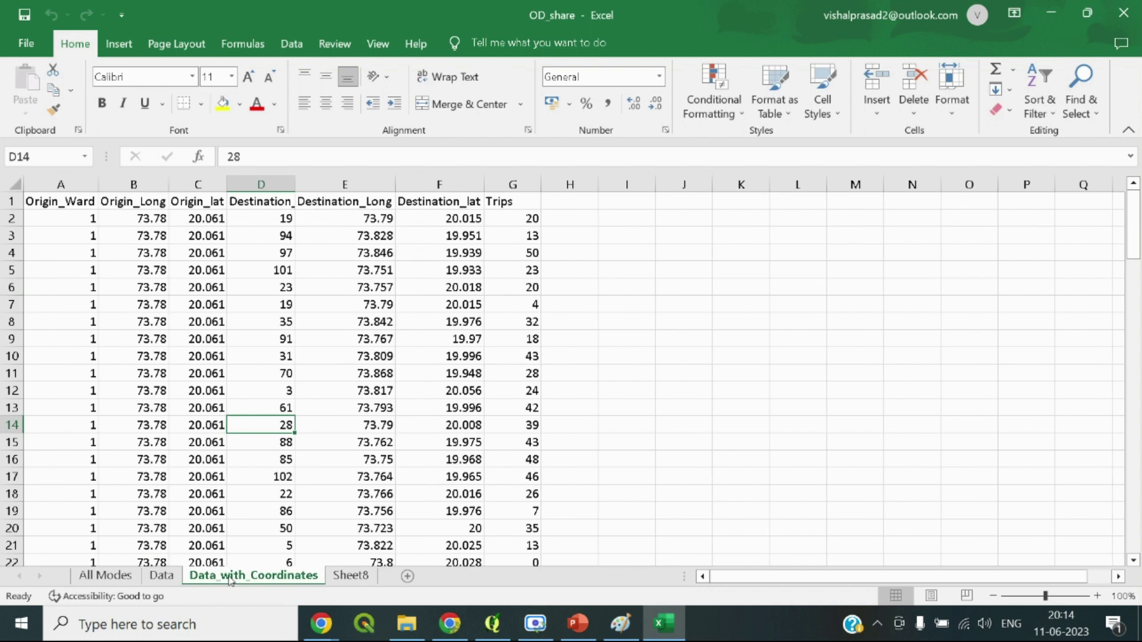
pyautogui.click(77, 221)
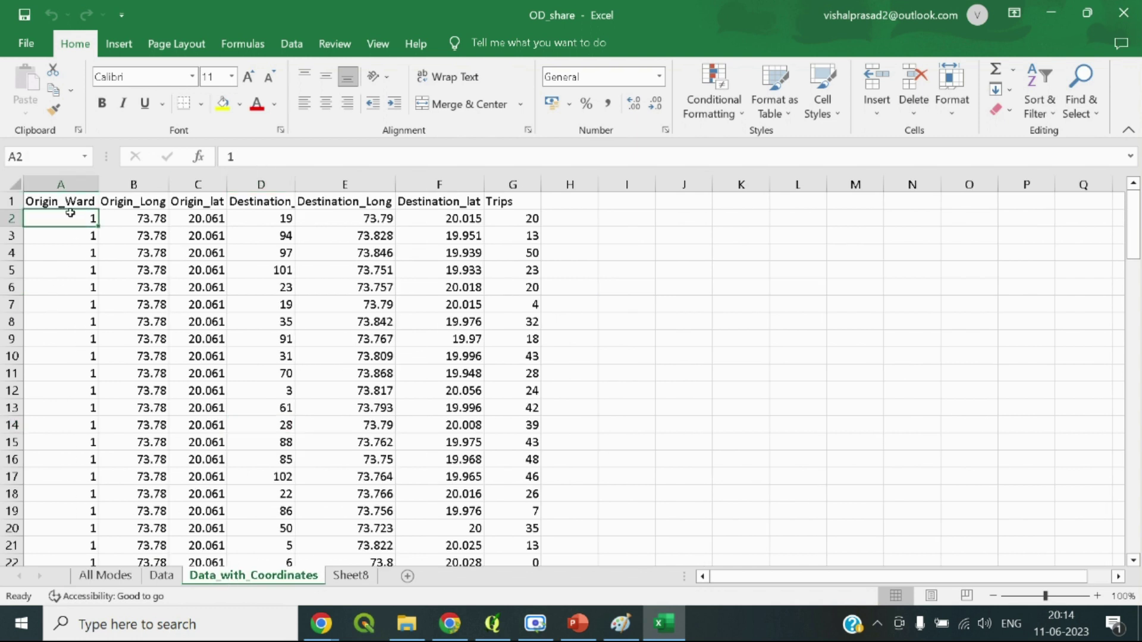
pyautogui.click(159, 219)
pyautogui.click(197, 213)
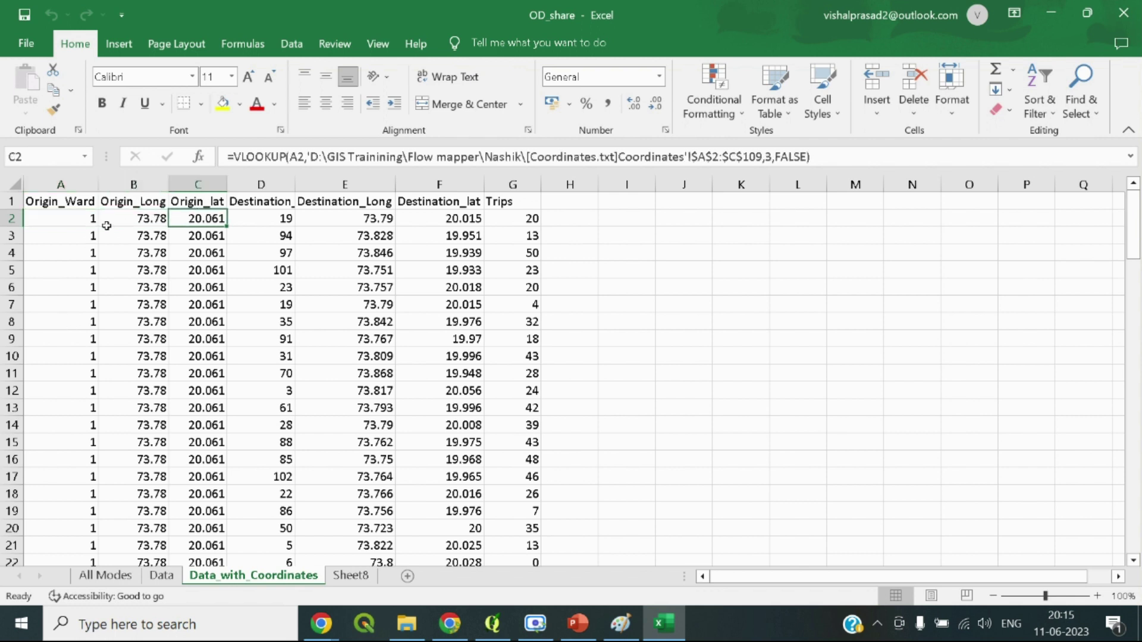
pyautogui.click(76, 222)
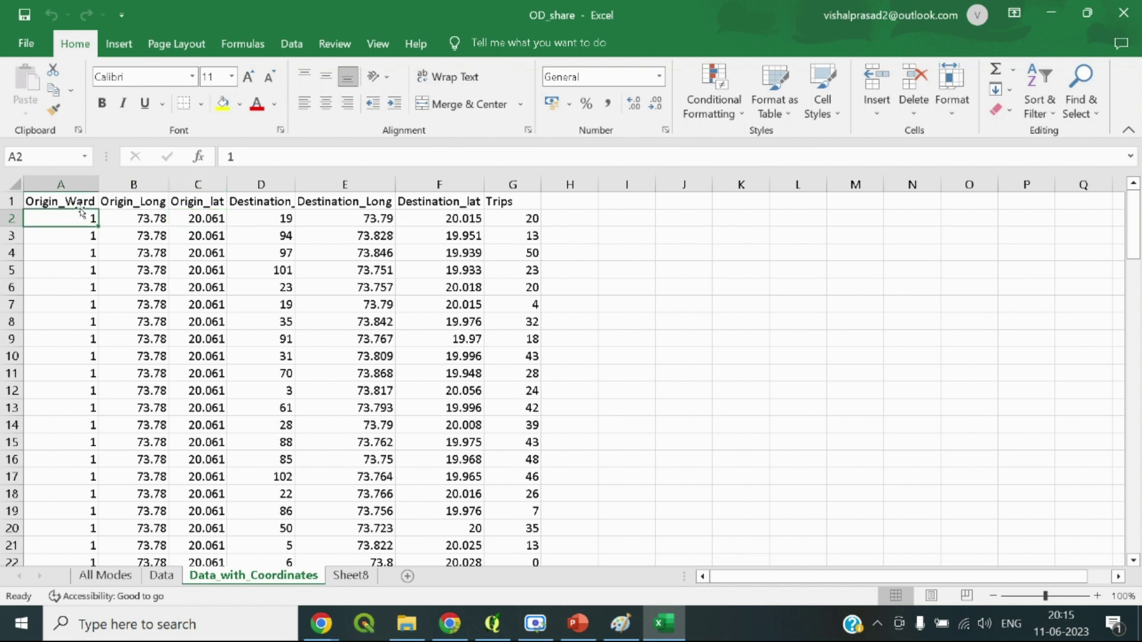
pyautogui.click(124, 224)
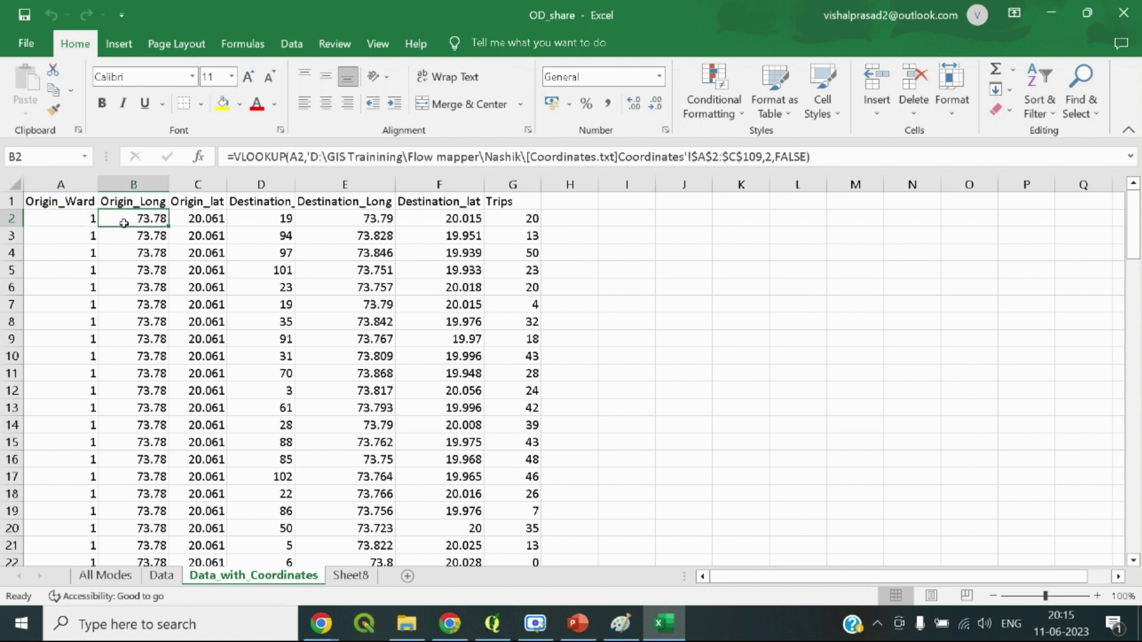
pyautogui.click(208, 218)
# Examine the destination ward, longitude, latitude and Trips columns on the Data_with_Coordinates sheet, including their formulas
pyautogui.click(264, 215)
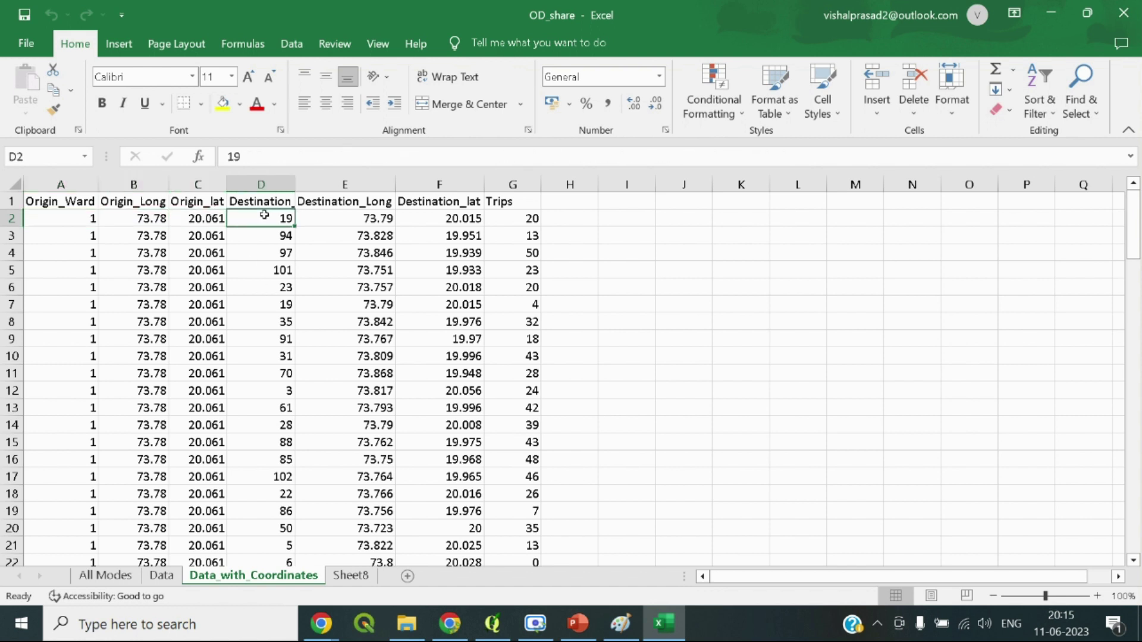
pyautogui.click(334, 216)
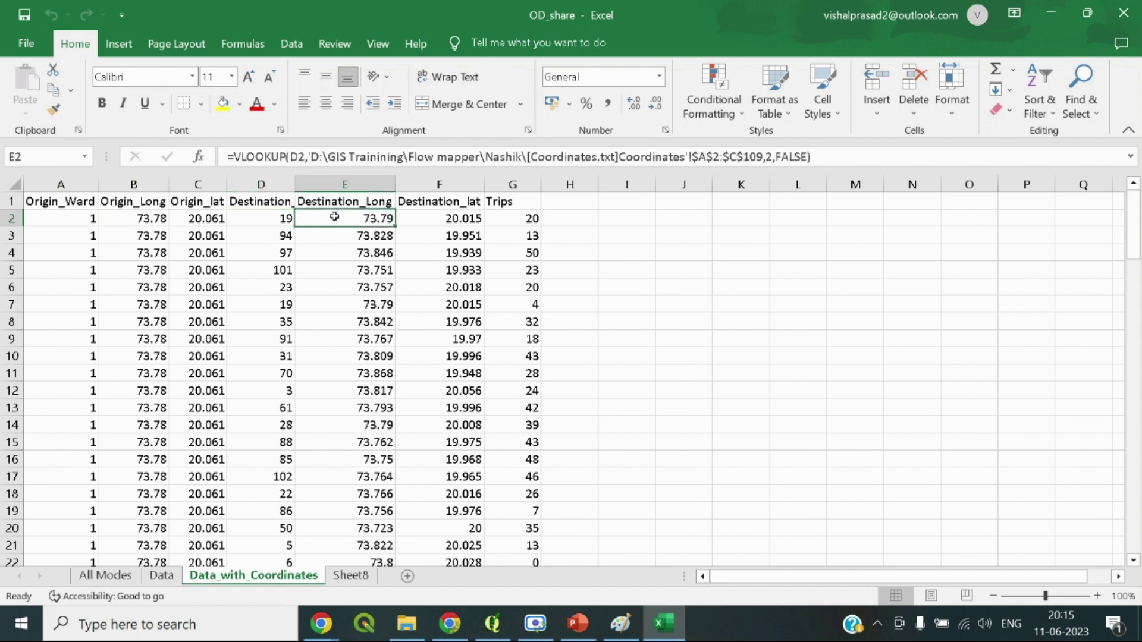
pyautogui.click(446, 216)
pyautogui.click(520, 221)
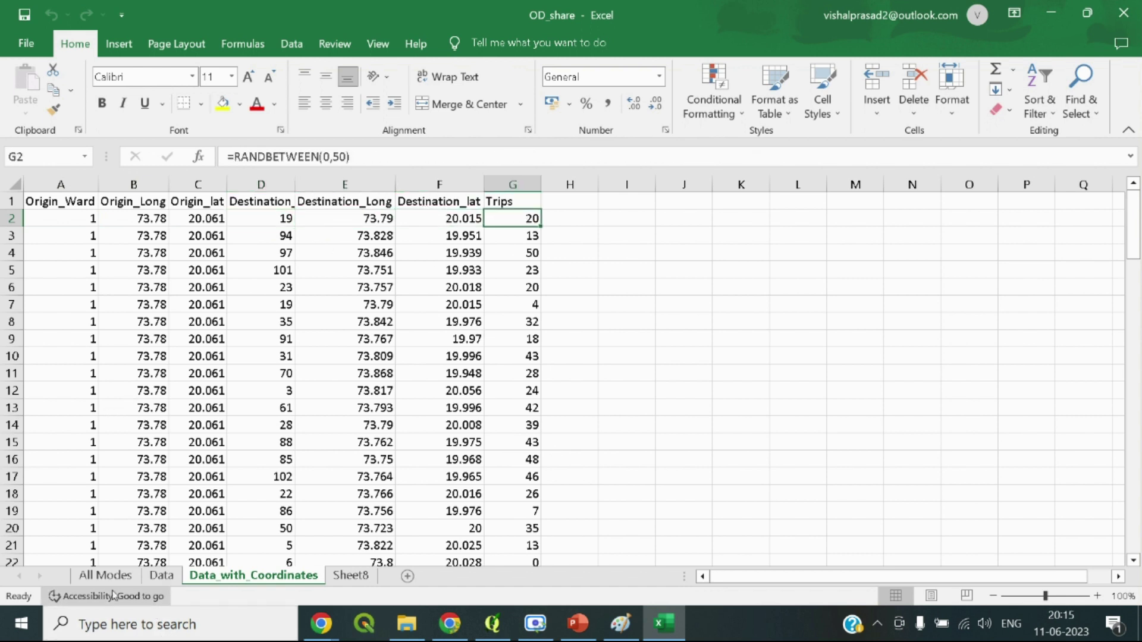
pyautogui.click(489, 338)
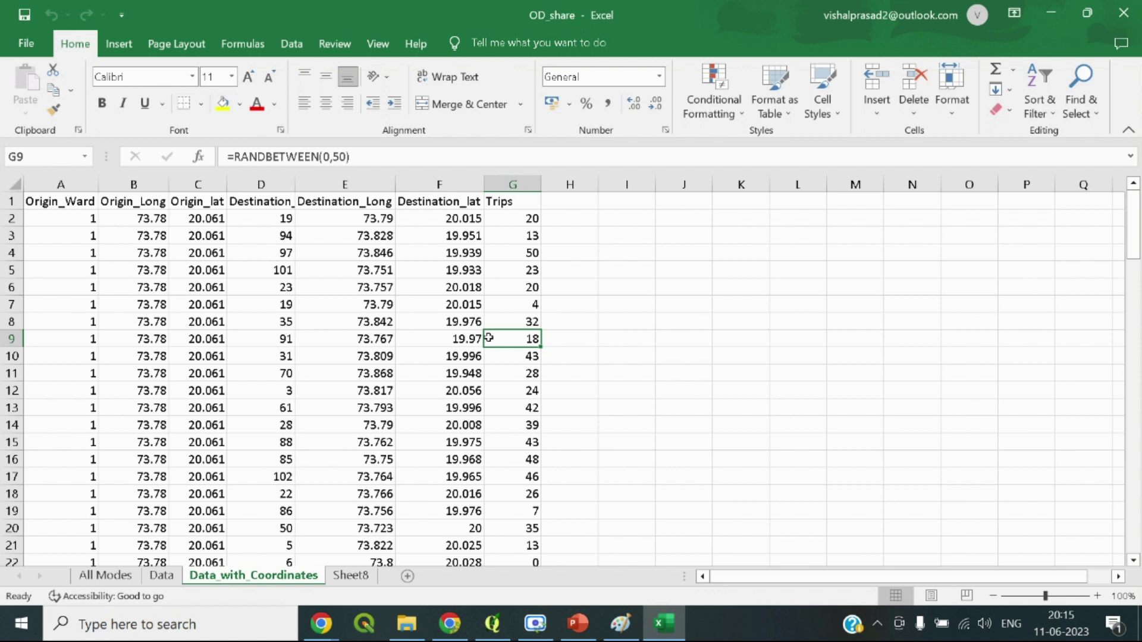
pyautogui.click(355, 285)
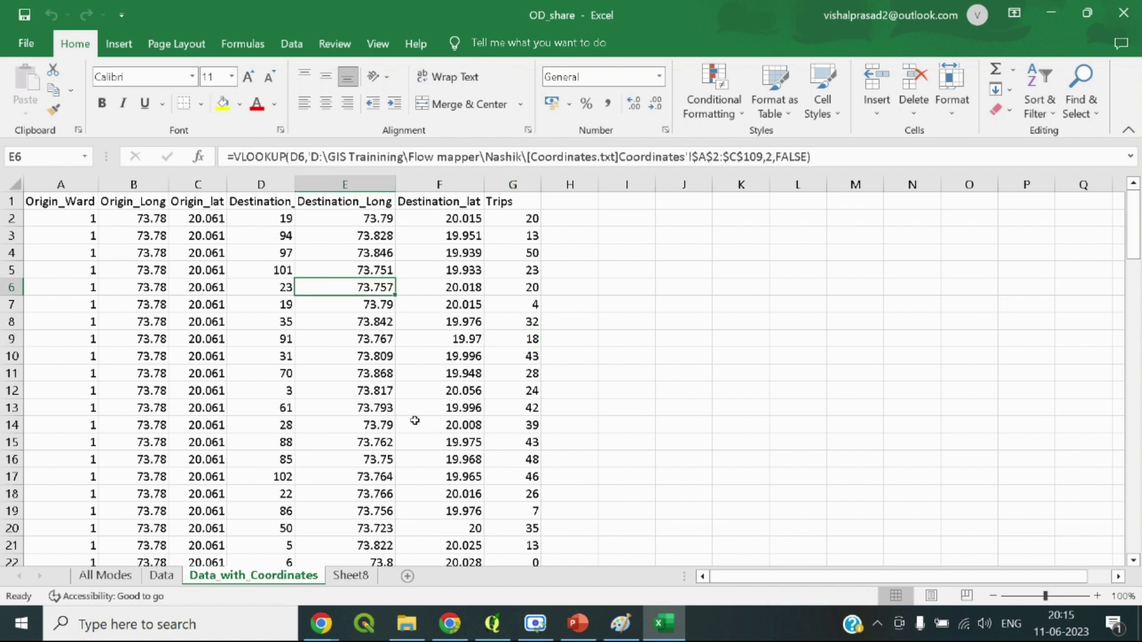
# Point out how the first record links origin ward, destination ward and trips, and inspect further Trips values
pyautogui.click(54, 217)
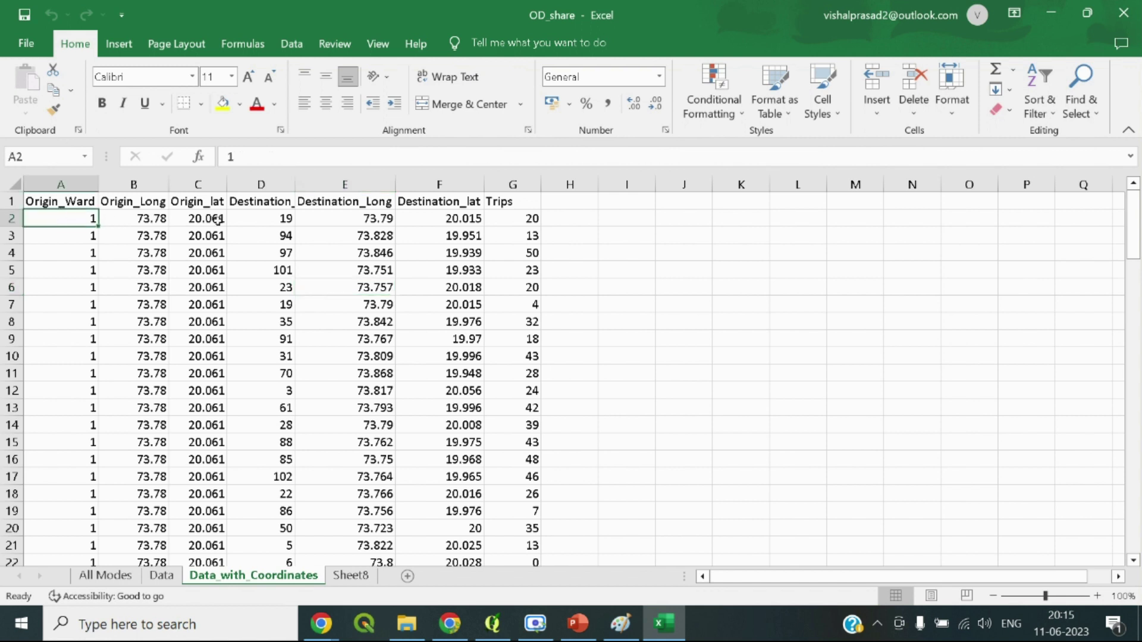
pyautogui.click(260, 221)
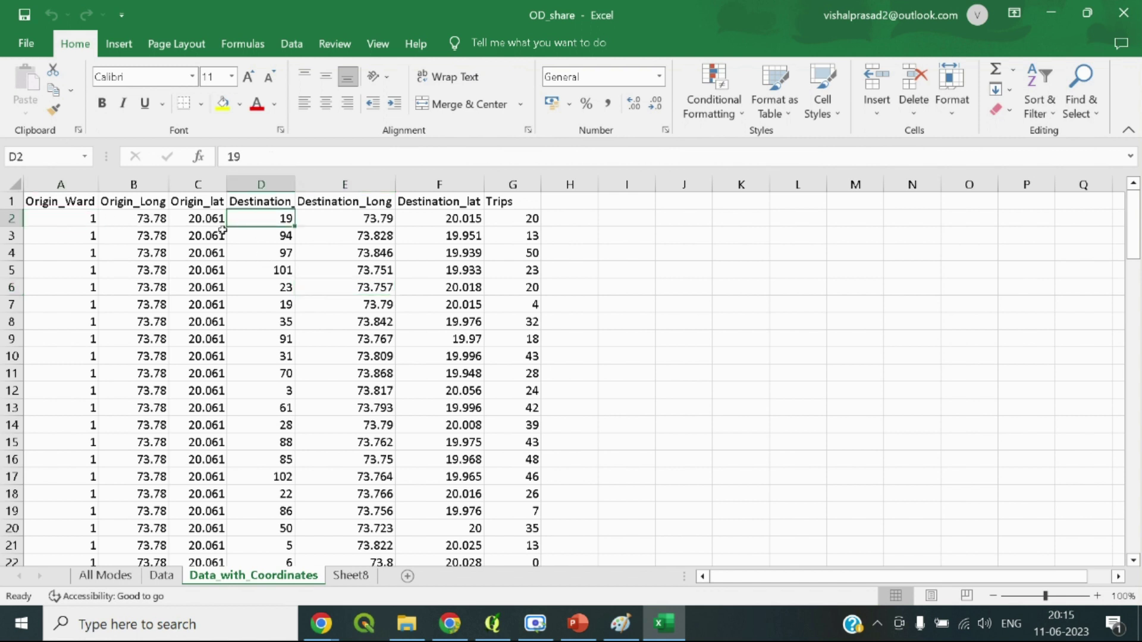
pyautogui.click(511, 216)
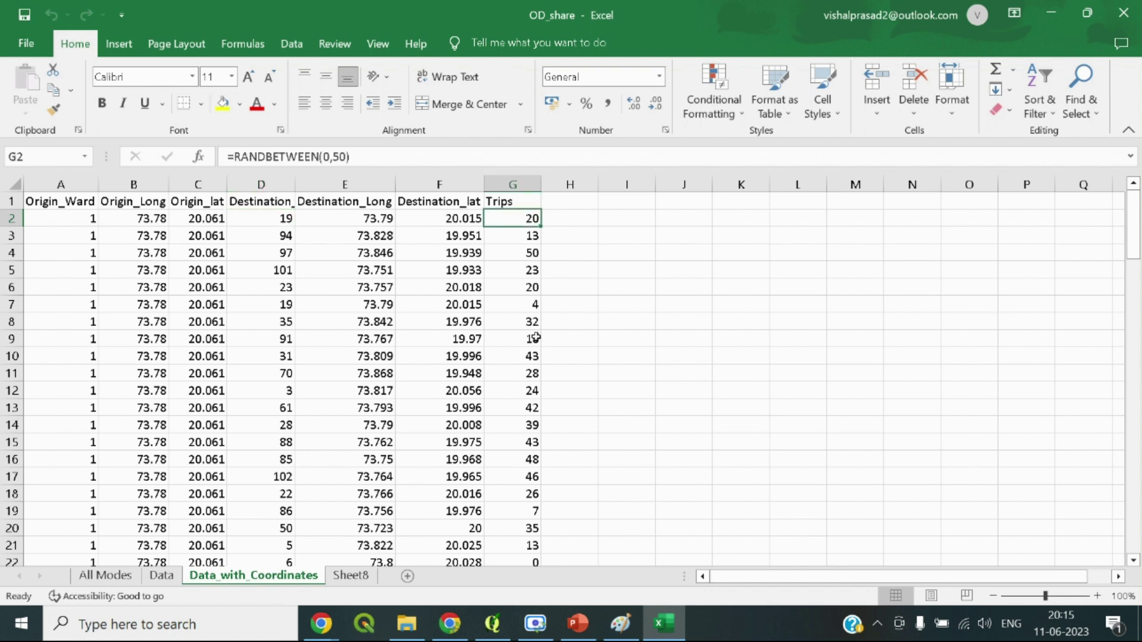
pyautogui.click(560, 254)
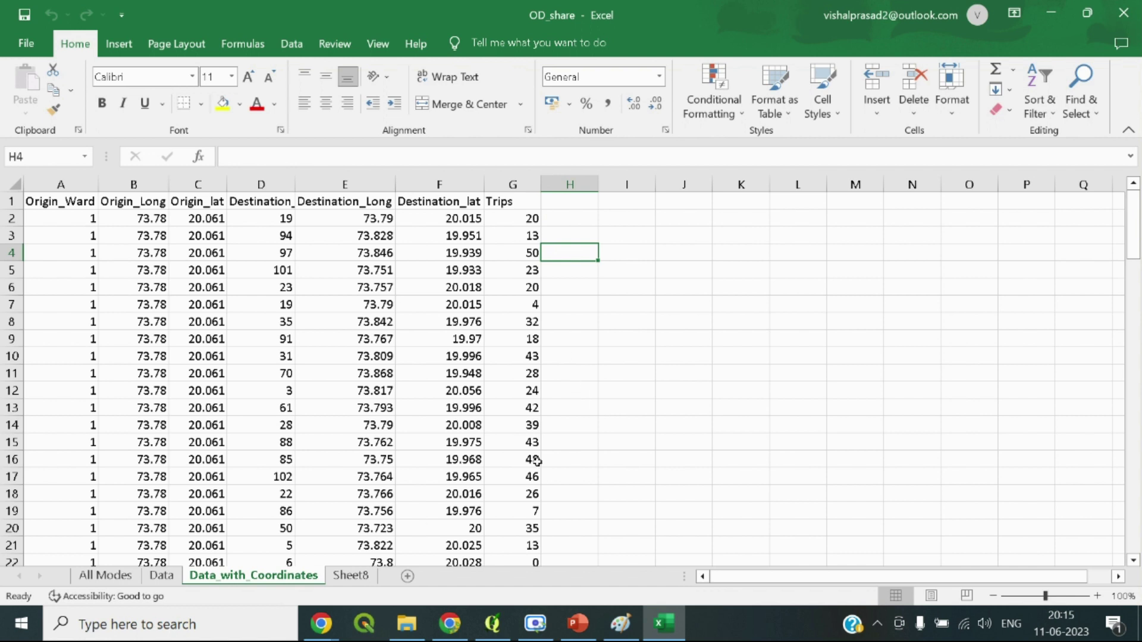
pyautogui.click(536, 220)
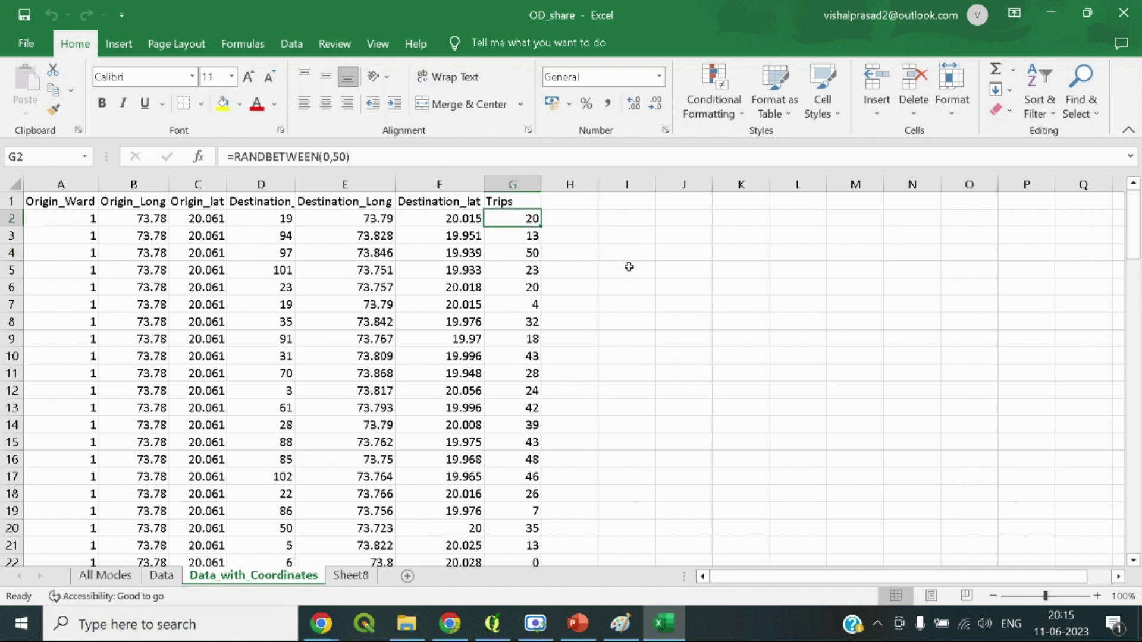
pyautogui.click(623, 272)
pyautogui.moveTo(493, 639)
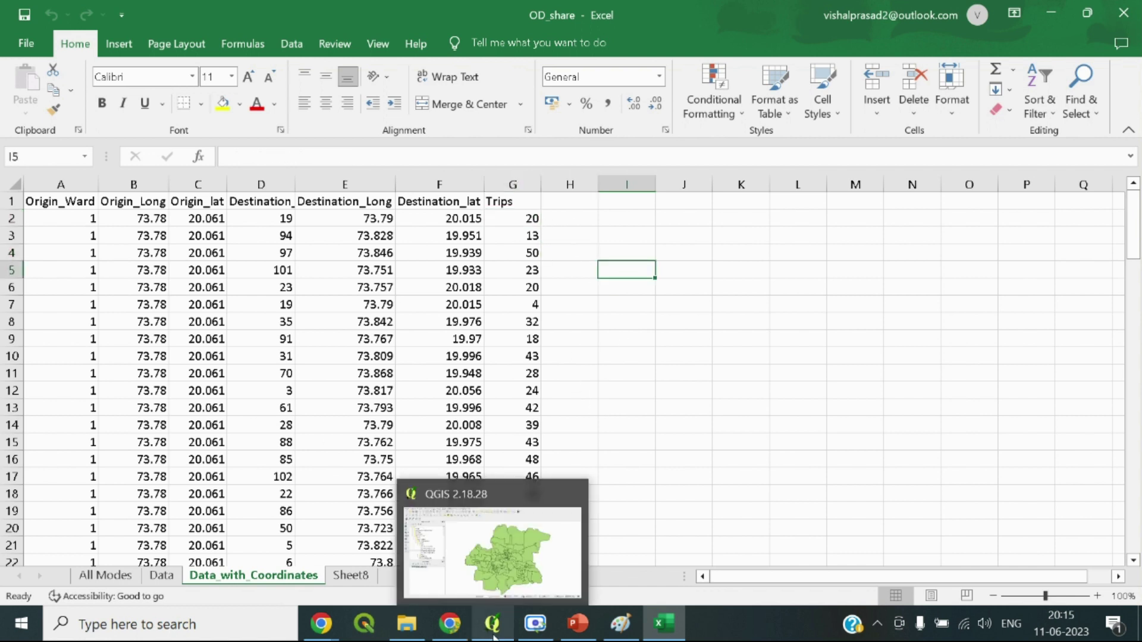
pyautogui.click(511, 253)
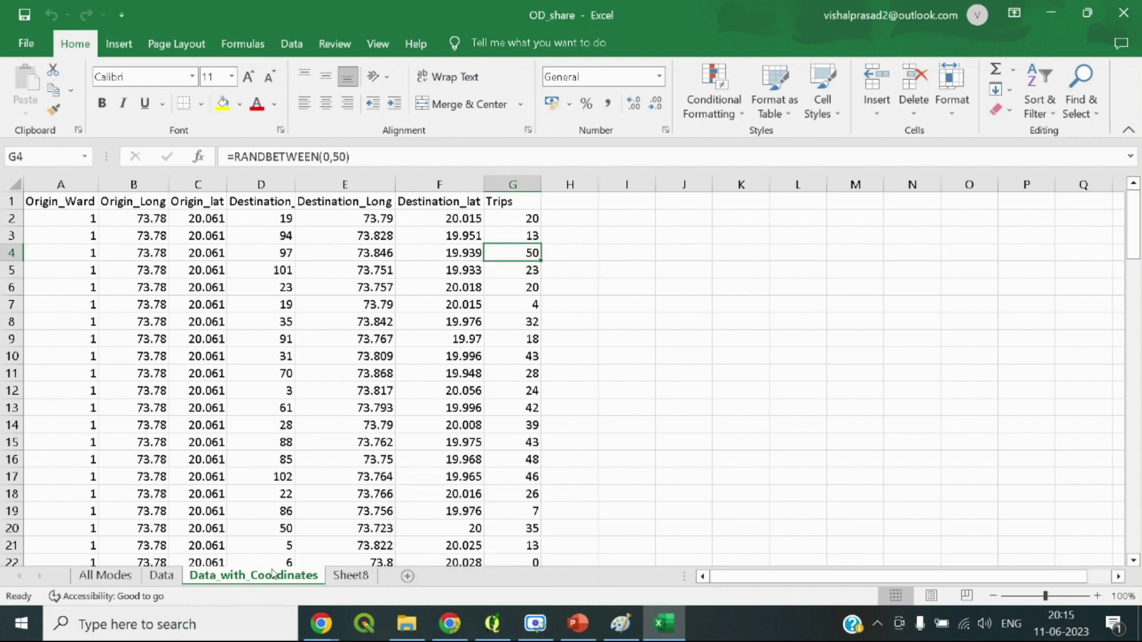
pyautogui.moveTo(521, 334); pyautogui.dragTo(544, 334)
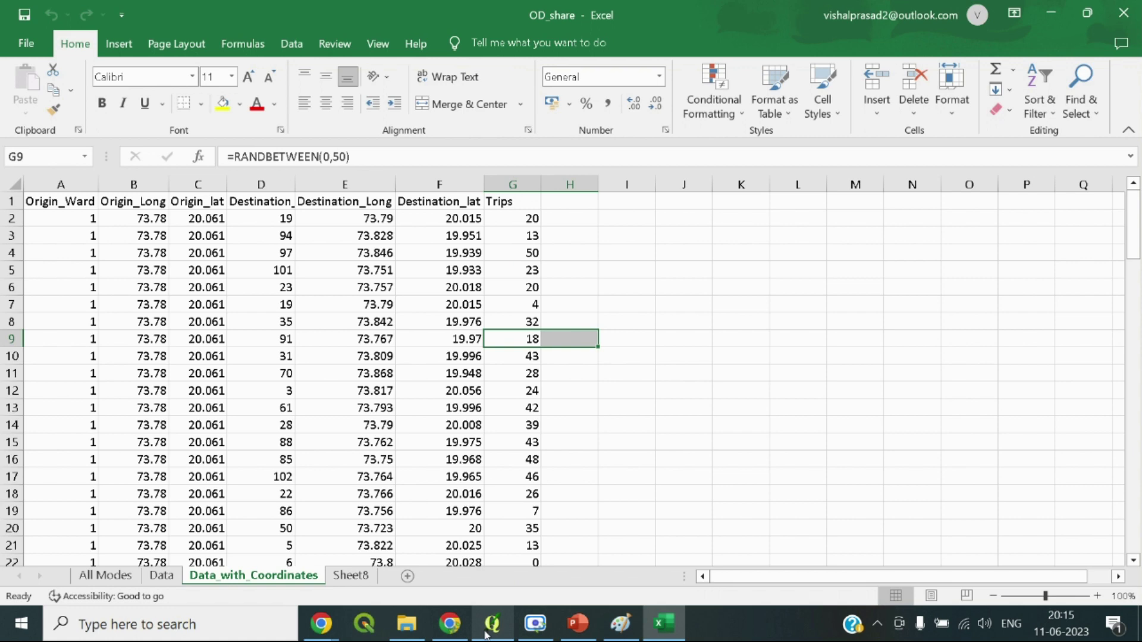
# Switch to QGIS and reposition the view to show the ward_wgs_84 ward boundaries
pyautogui.moveTo(486, 634)
pyautogui.click(473, 525)
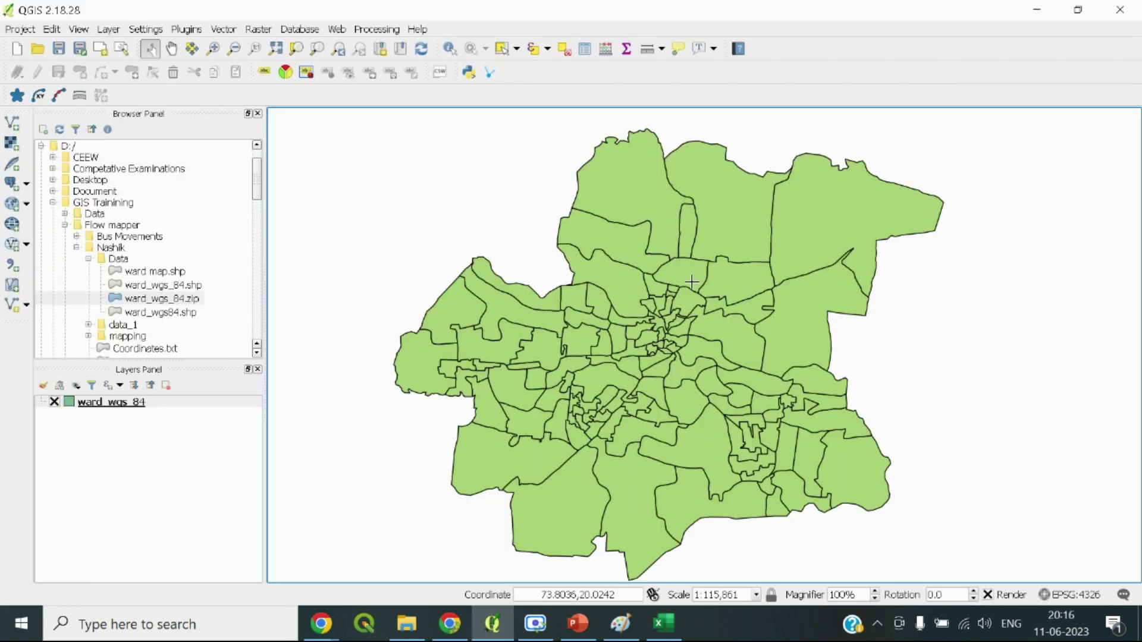
pyautogui.moveTo(719, 283); pyautogui.dragTo(666, 289)
pyautogui.scroll(1, 591, 194)
pyautogui.scroll(-1, 591, 197)
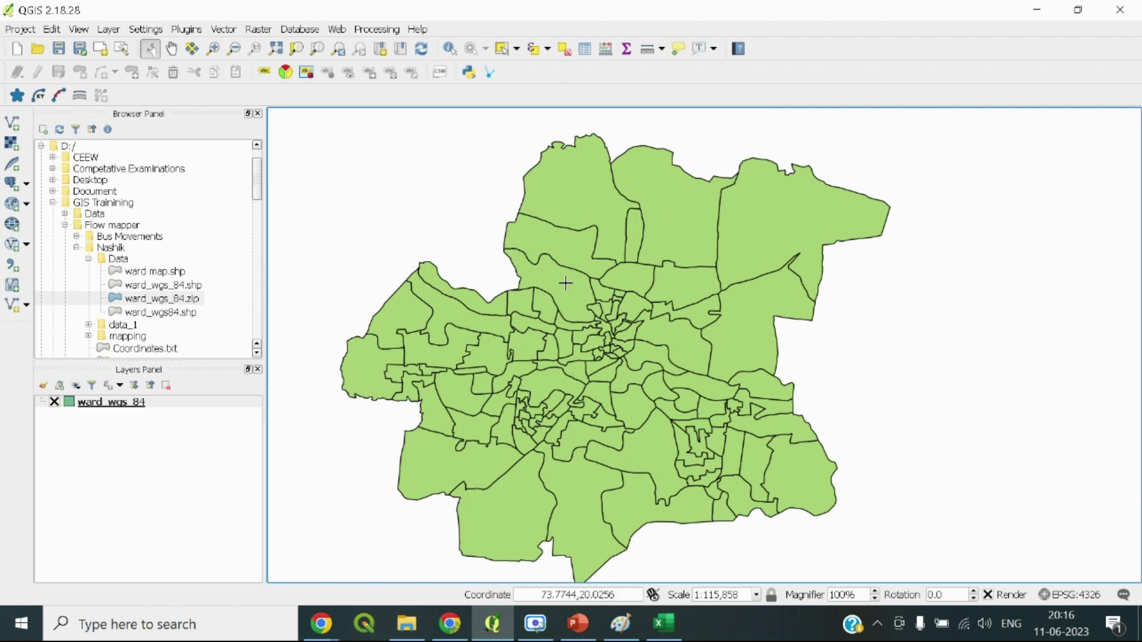
# Generate polygon centroids from the ward_wgs_84 layer as a temporary layer that opens after the run
pyautogui.click(224, 30)
pyautogui.moveTo(253, 103)
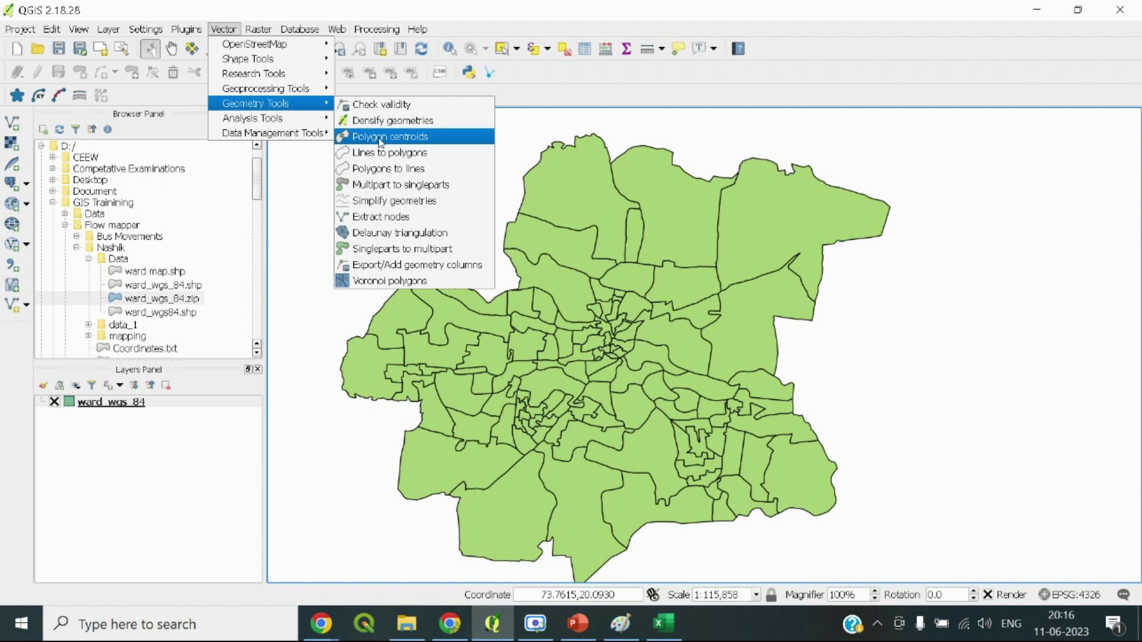
pyautogui.click(221, 33)
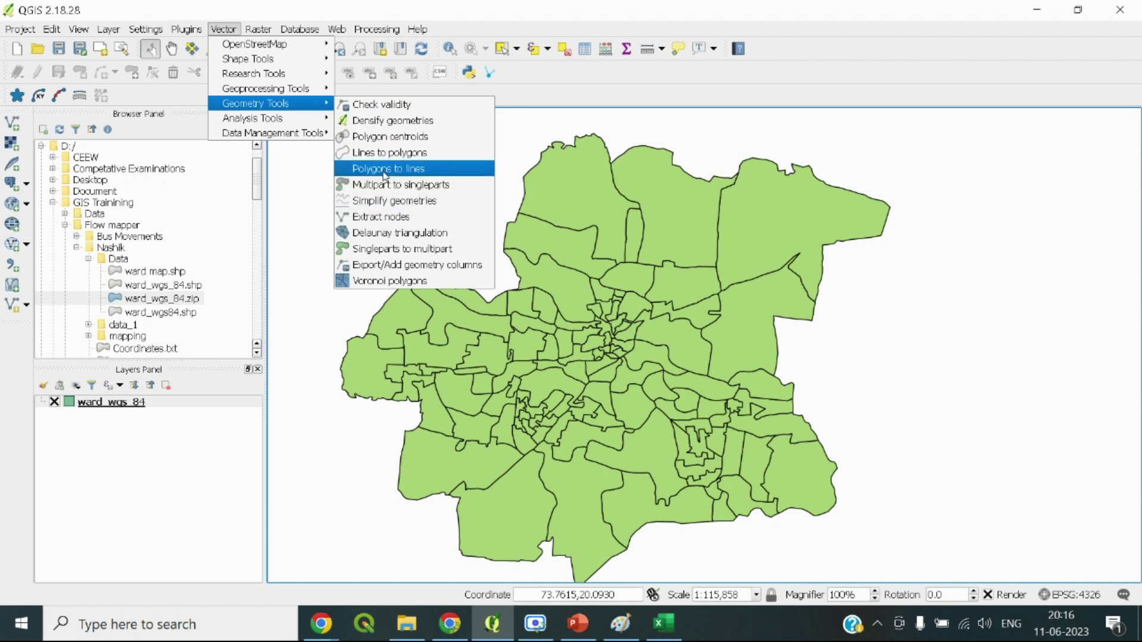
pyautogui.click(394, 136)
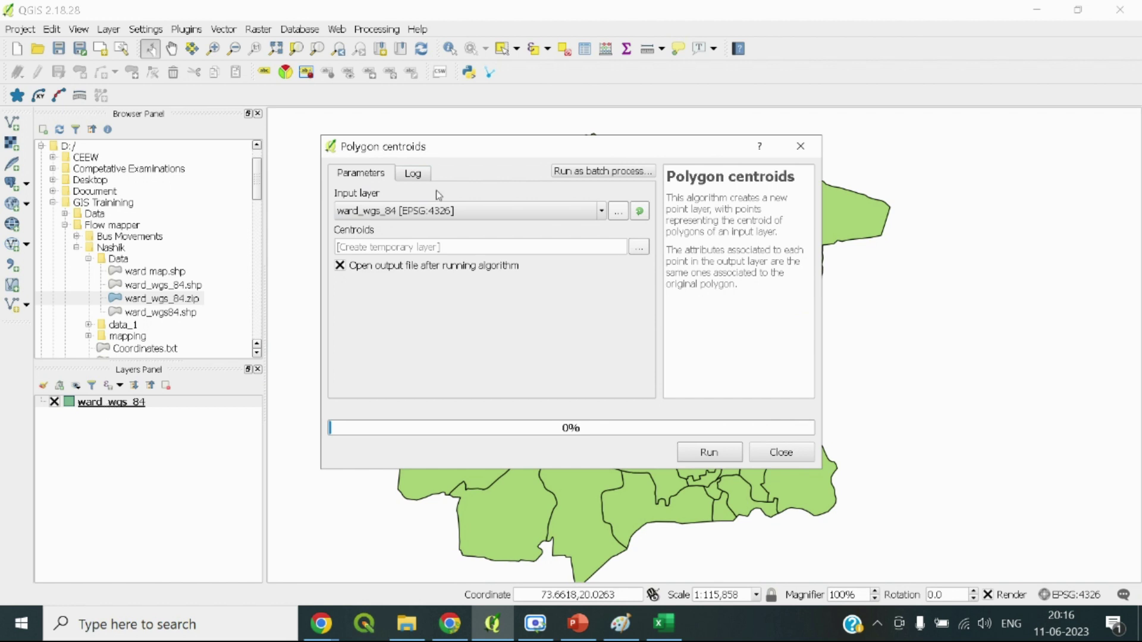
pyautogui.click(421, 249)
pyautogui.click(476, 307)
pyautogui.click(708, 453)
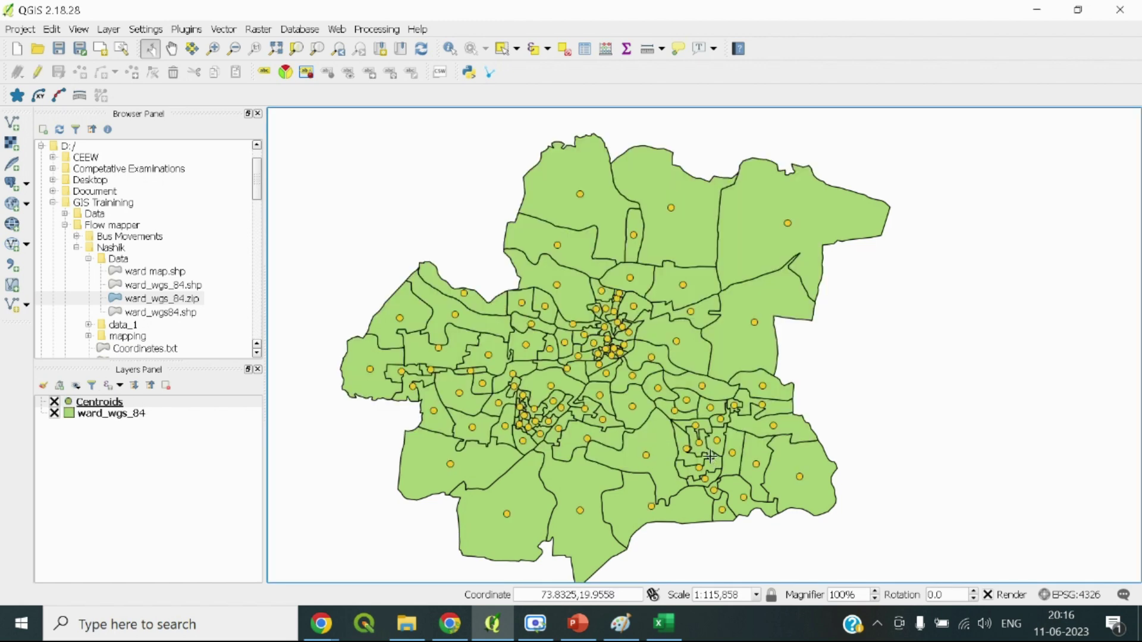
# Inspect the ward centroids on the map and in the Centroids attribute table, sorted by ward number
pyautogui.scroll(3, 622, 263)
pyautogui.scroll(-1, 618, 298)
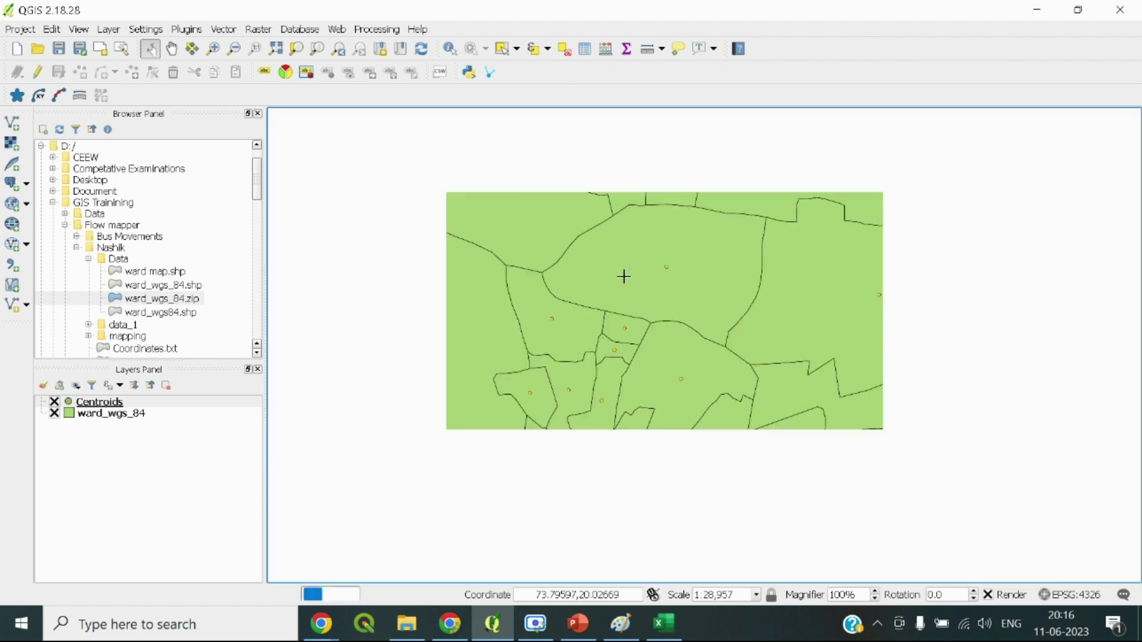
pyautogui.scroll(-1, 641, 347)
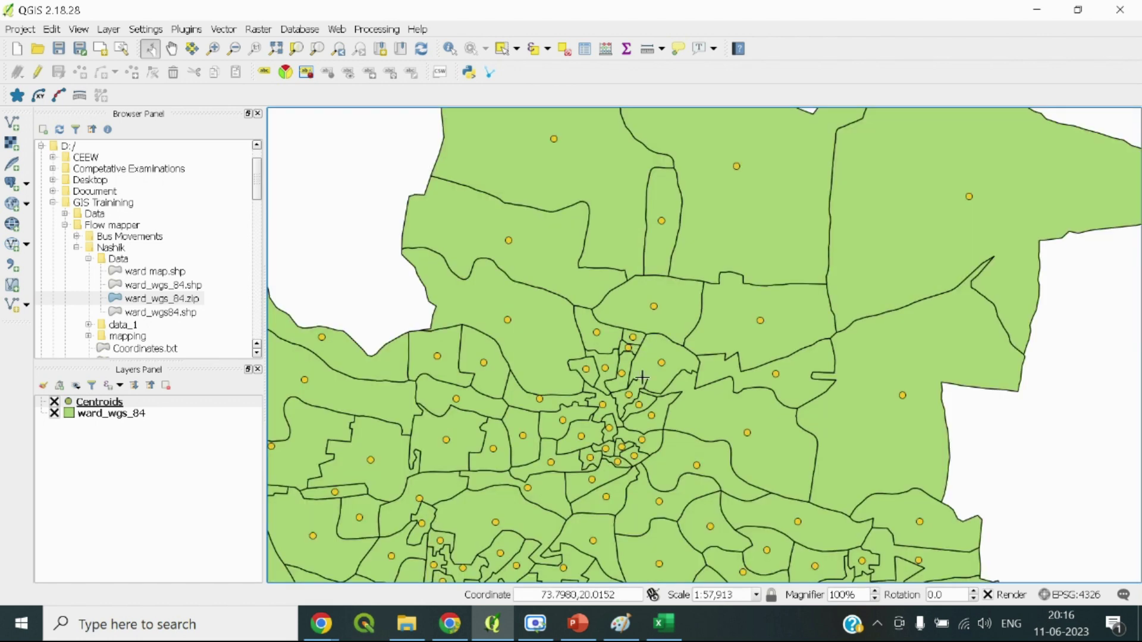
pyautogui.scroll(-1, 637, 409)
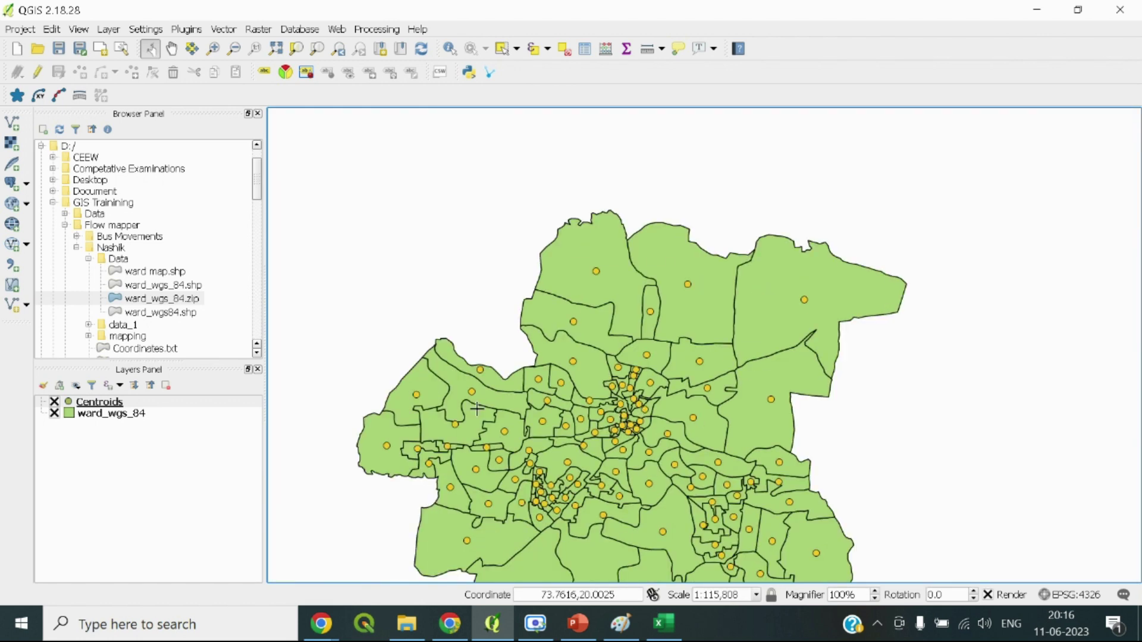
pyautogui.rightClick(79, 407)
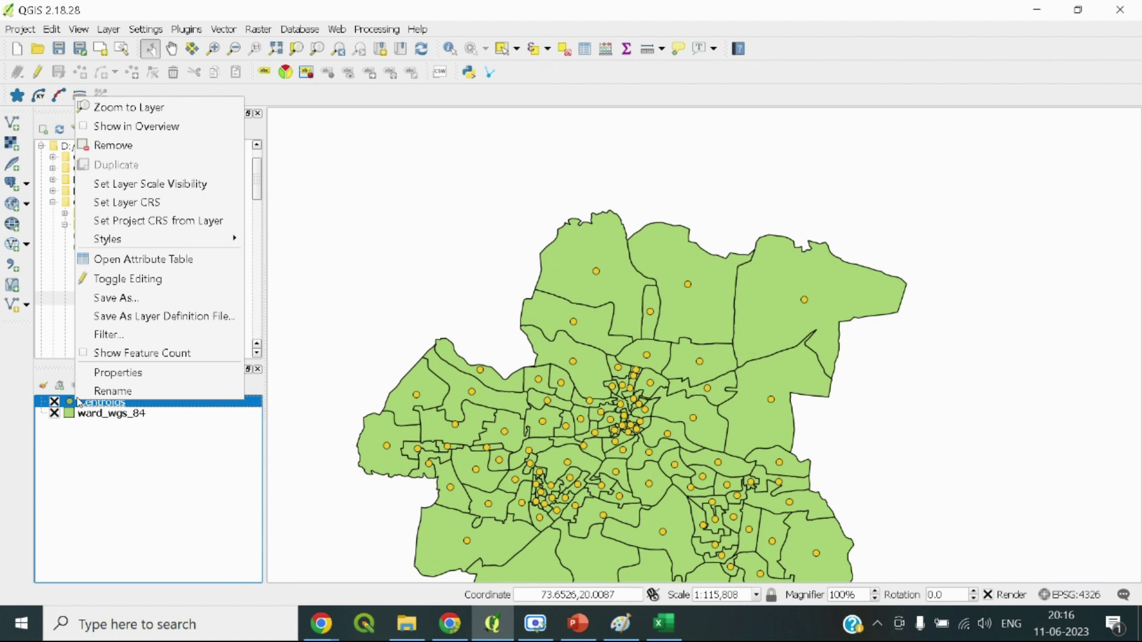
pyautogui.click(141, 260)
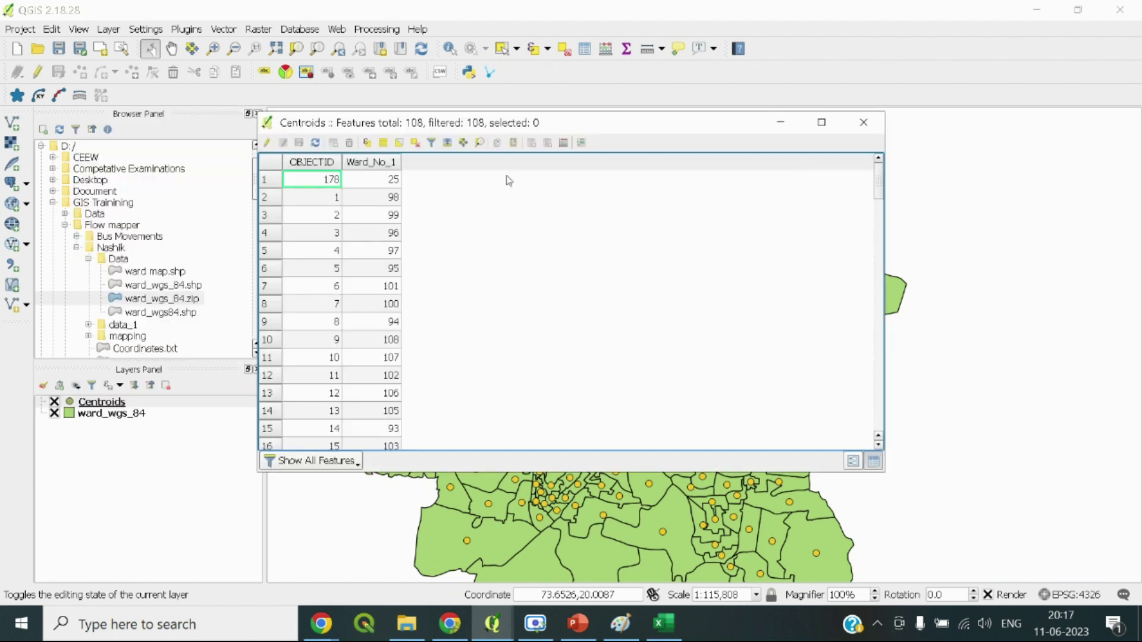
pyautogui.click(385, 162)
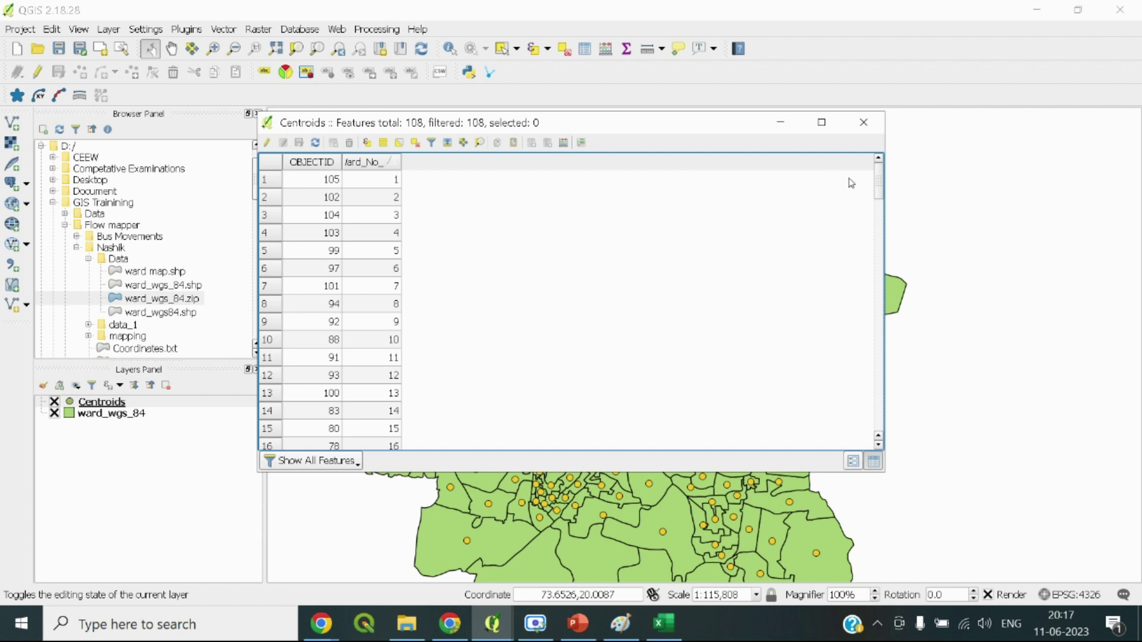
pyautogui.moveTo(879, 190); pyautogui.dragTo(948, 456)
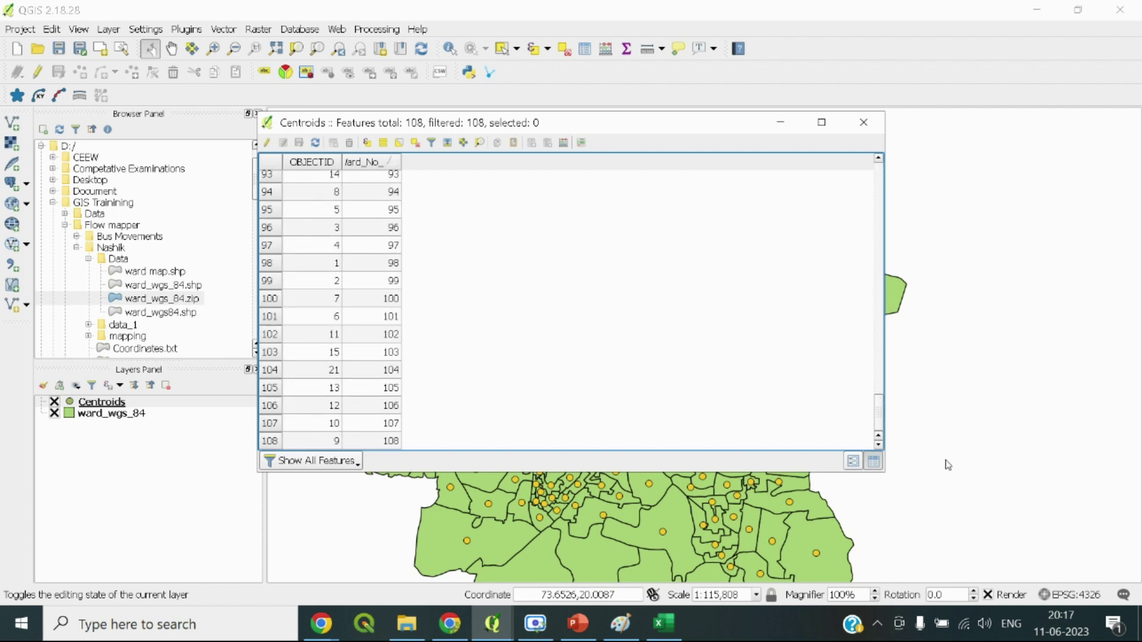
pyautogui.click(864, 122)
# Hide the Centroids layer on the map, keeping ward_wgs_84 displayed
pyautogui.scroll(-1, 687, 335)
pyautogui.scroll(2, 655, 327)
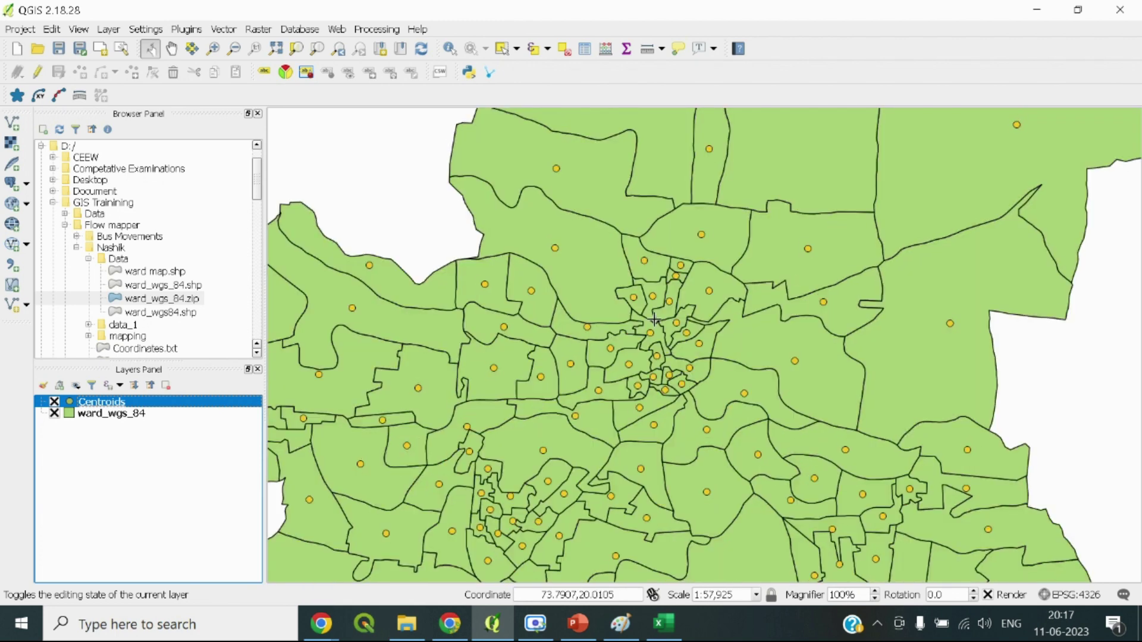
pyautogui.scroll(-1, 653, 321)
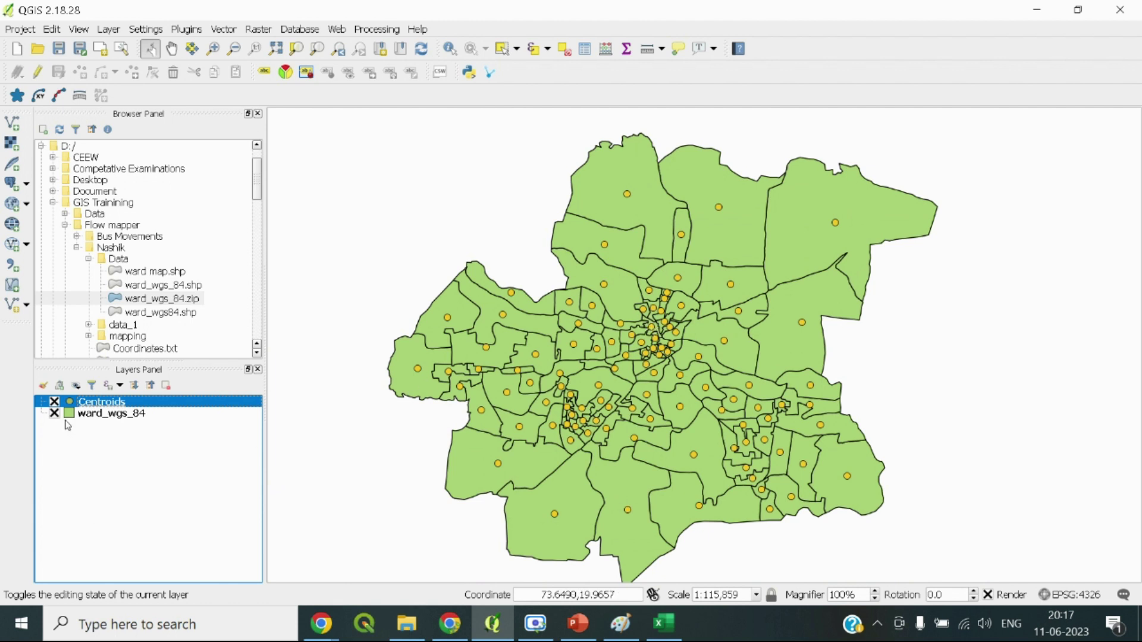
pyautogui.click(55, 403)
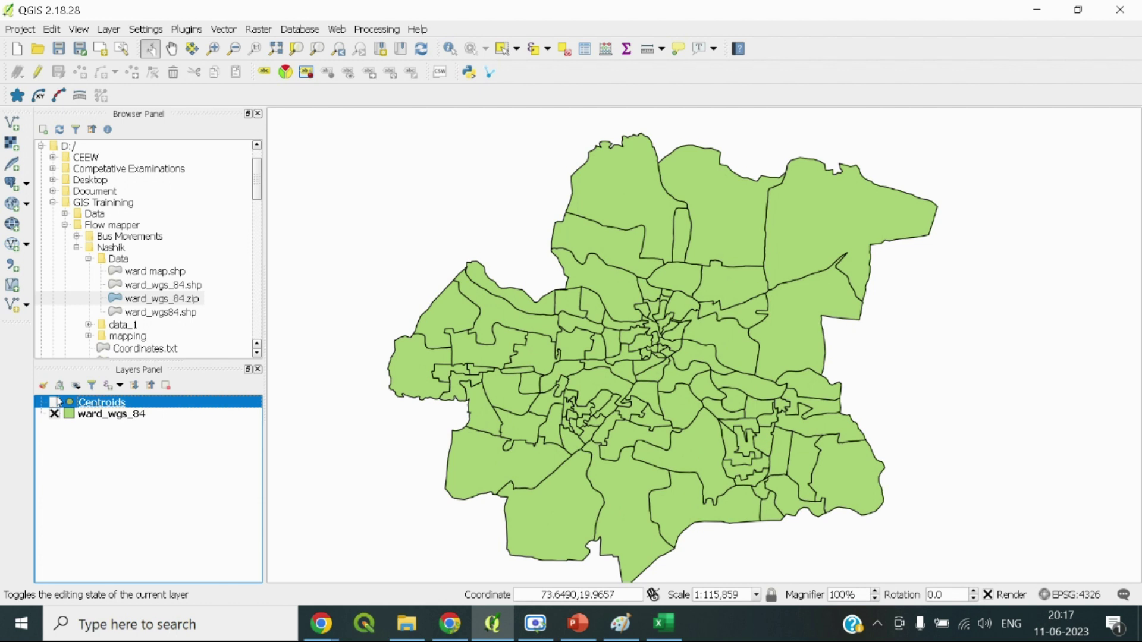
pyautogui.click(229, 30)
pyautogui.moveTo(234, 44)
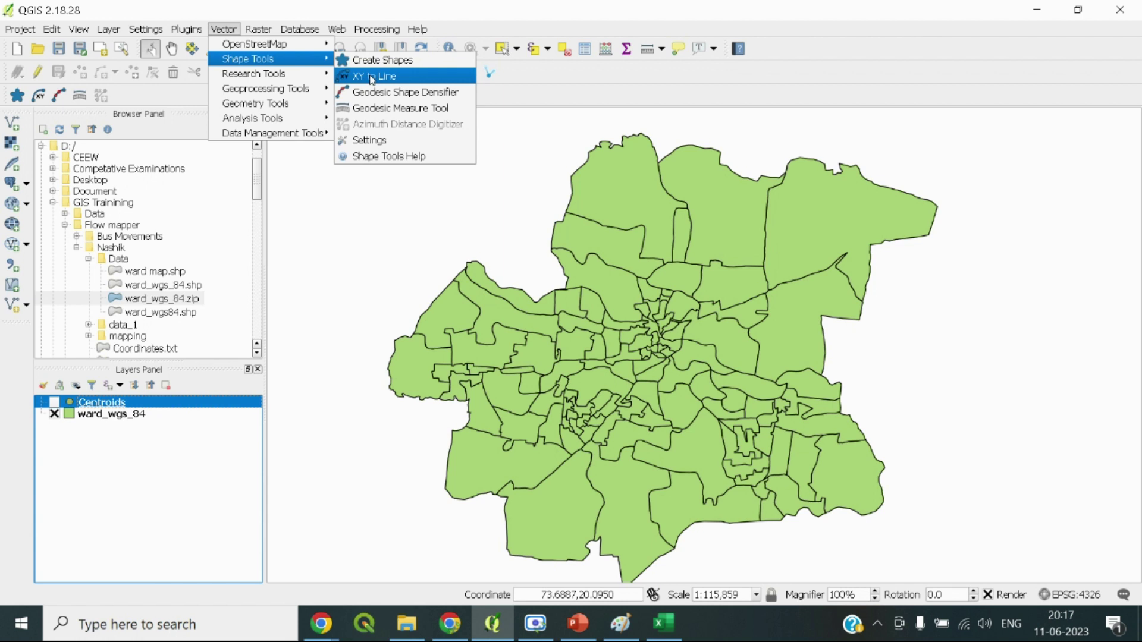
pyautogui.click(371, 79)
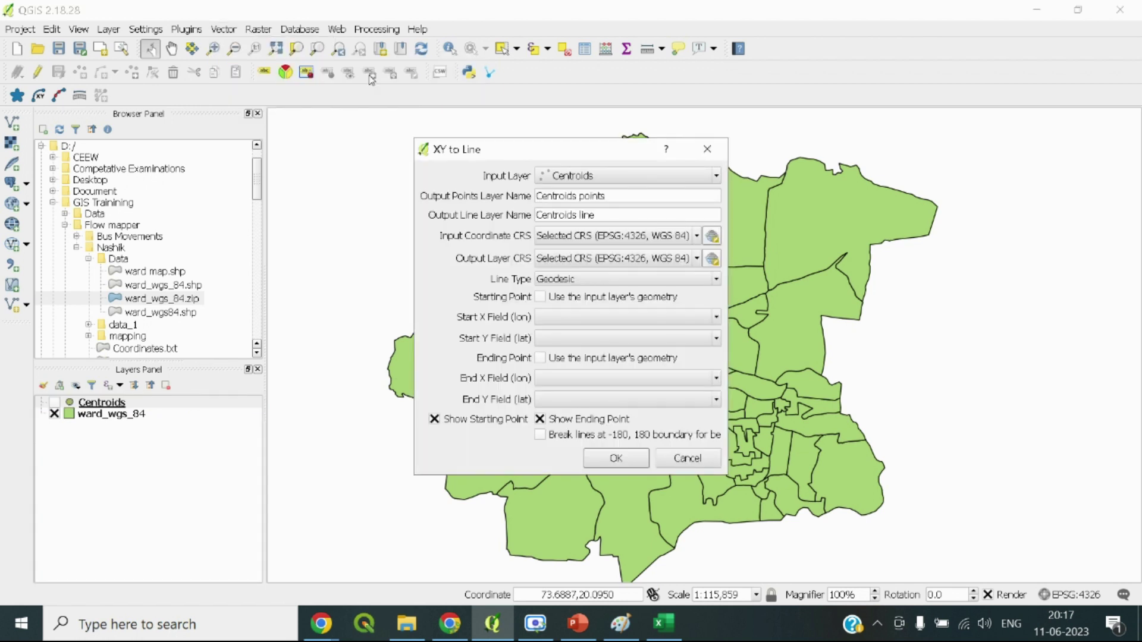
pyautogui.moveTo(479, 154); pyautogui.dragTo(403, 130)
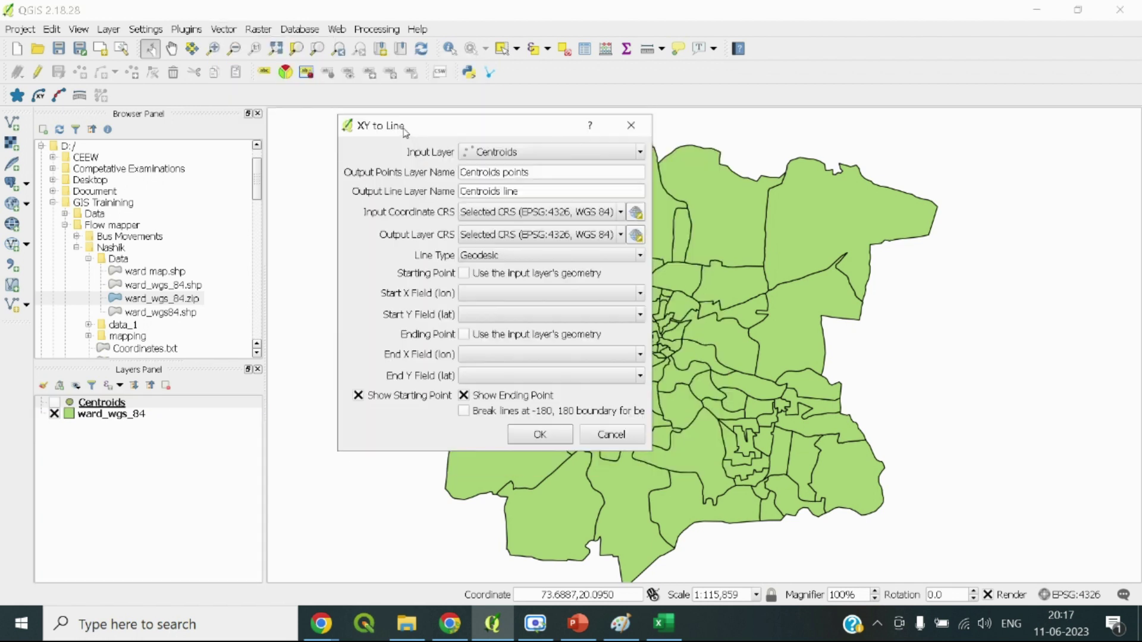
pyautogui.click(510, 150)
pyautogui.click(497, 168)
pyautogui.click(631, 125)
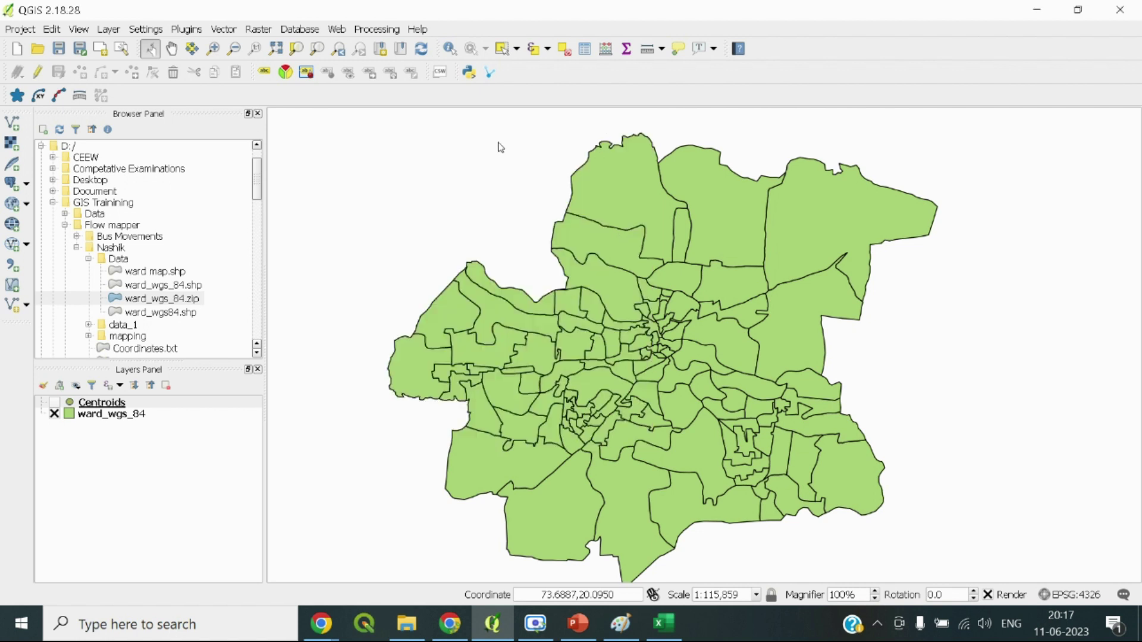
# Load only the Data_with_Coordinates sheet of OD_share.xlsx from the data_1 folder into the project
pyautogui.click(150, 301)
pyautogui.scroll(-1, 146, 300)
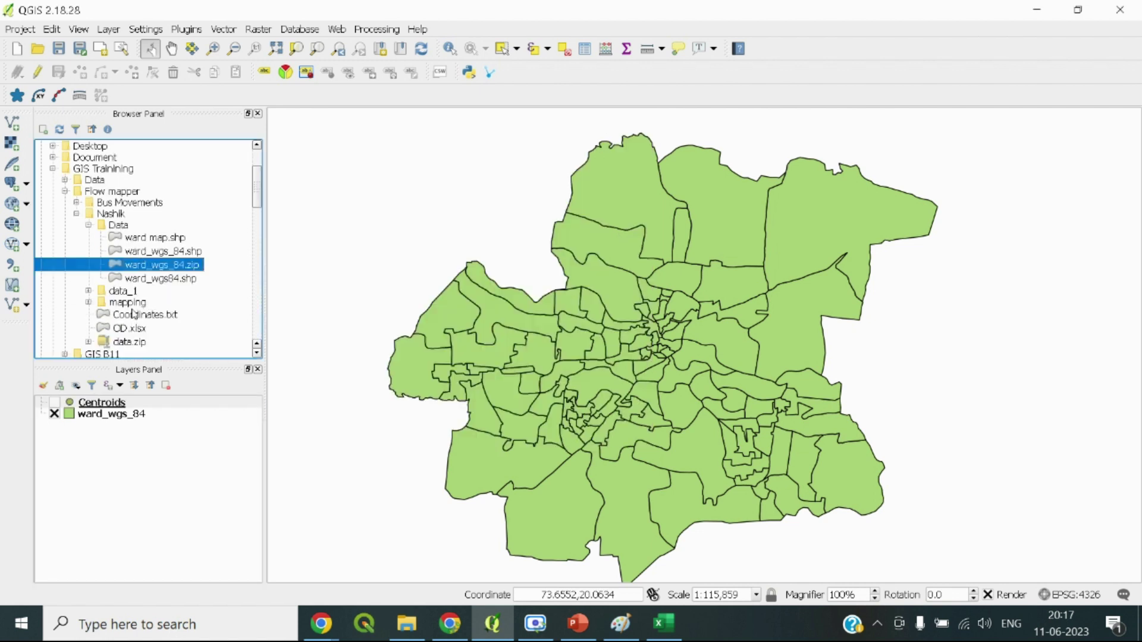
pyautogui.scroll(1, 134, 298)
pyautogui.scroll(-2, 134, 289)
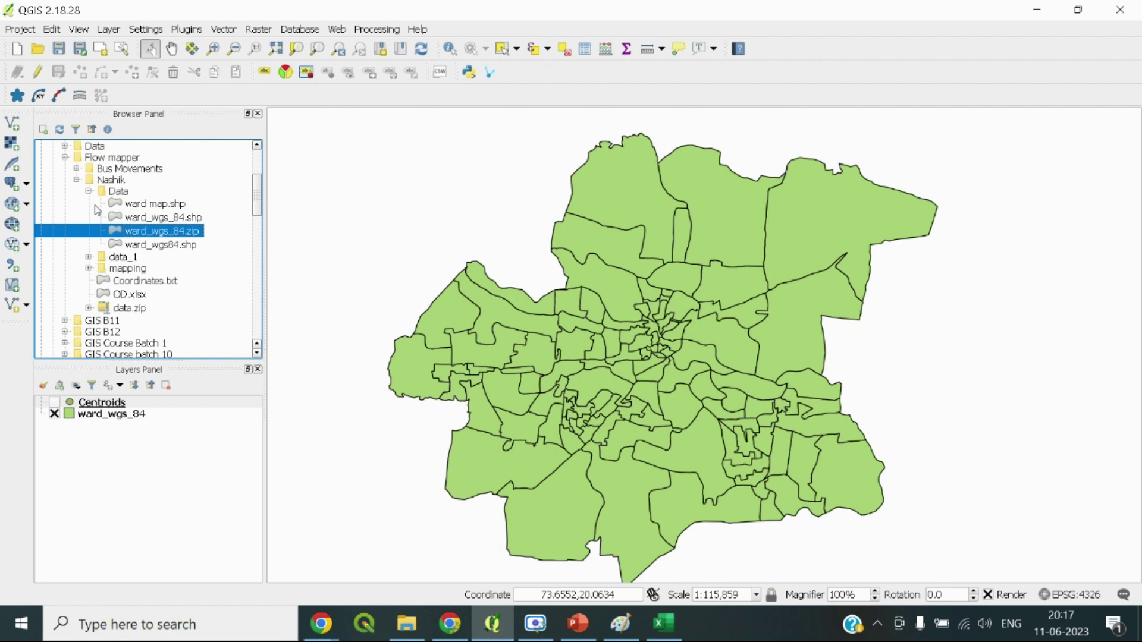
pyautogui.click(88, 257)
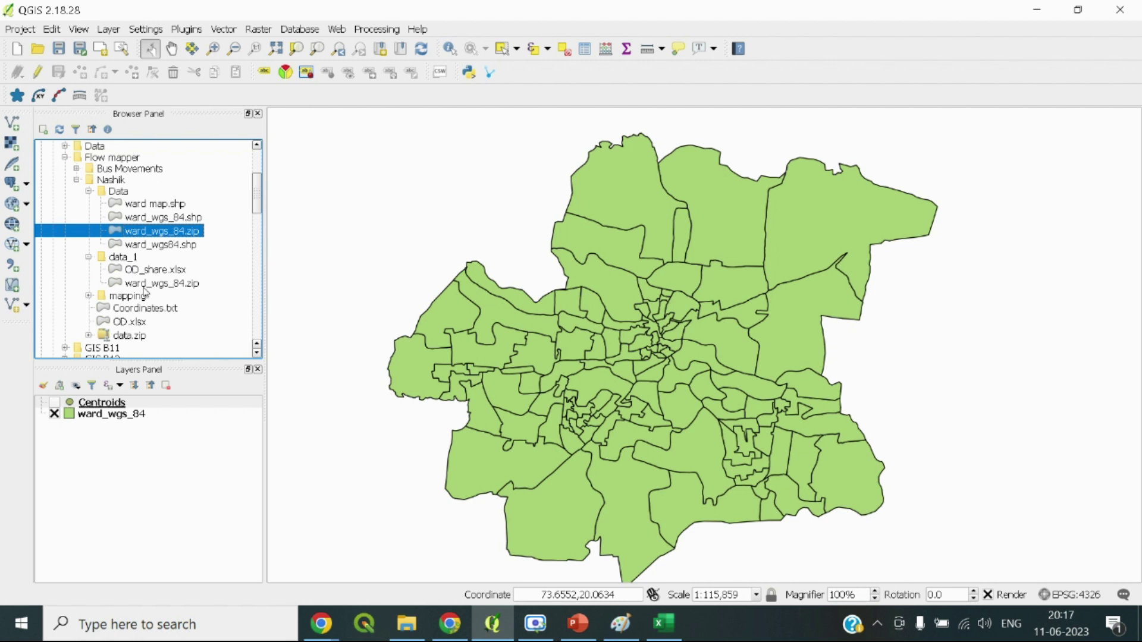
pyautogui.moveTo(156, 270); pyautogui.dragTo(125, 434)
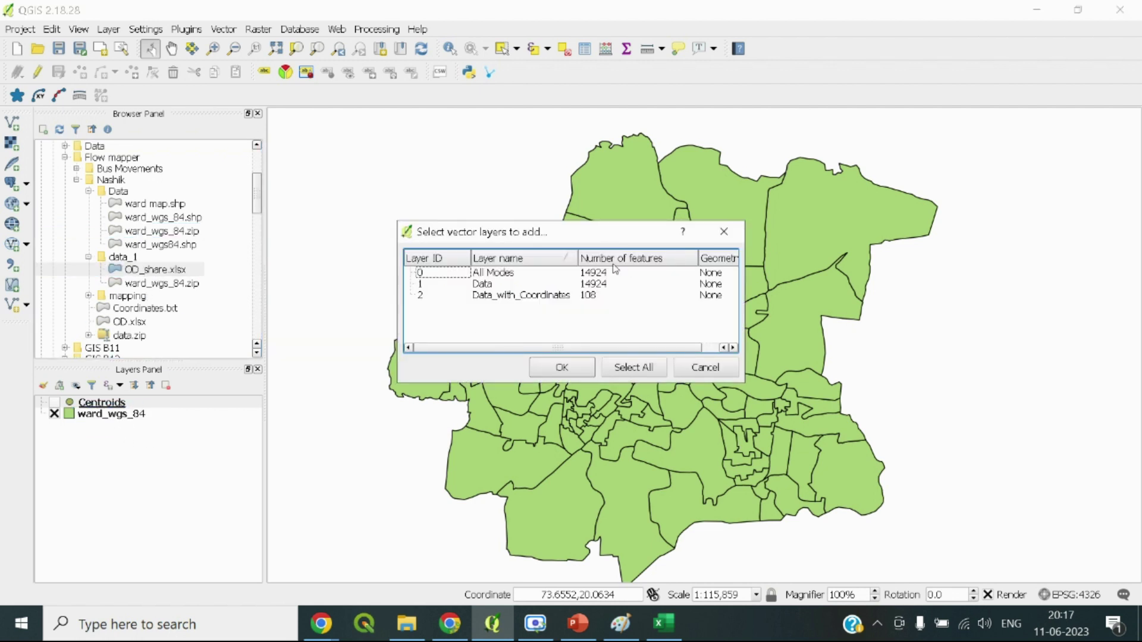
pyautogui.click(489, 296)
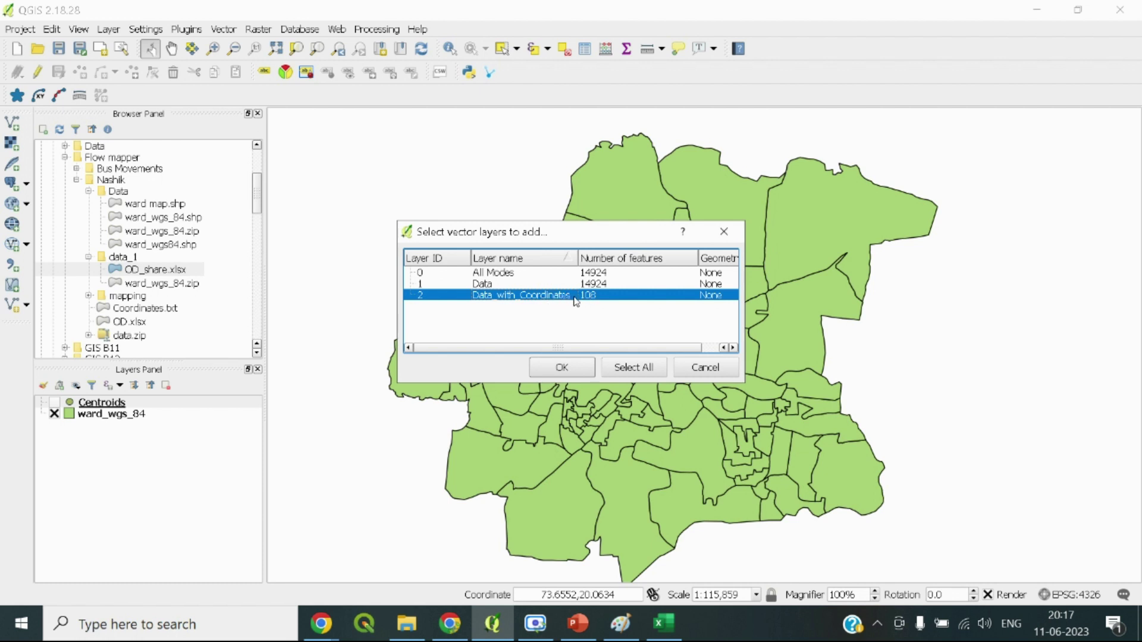
pyautogui.click(588, 374)
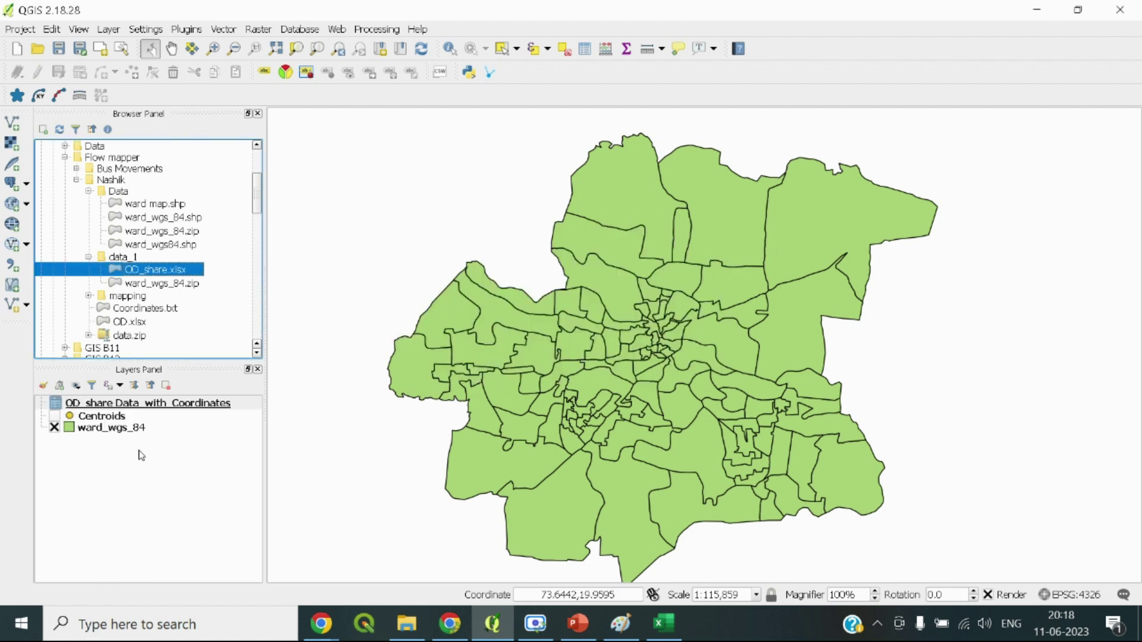
# Select the OD_share Data_with_Coordinates table and open the XY to Line tool
pyautogui.click(155, 410)
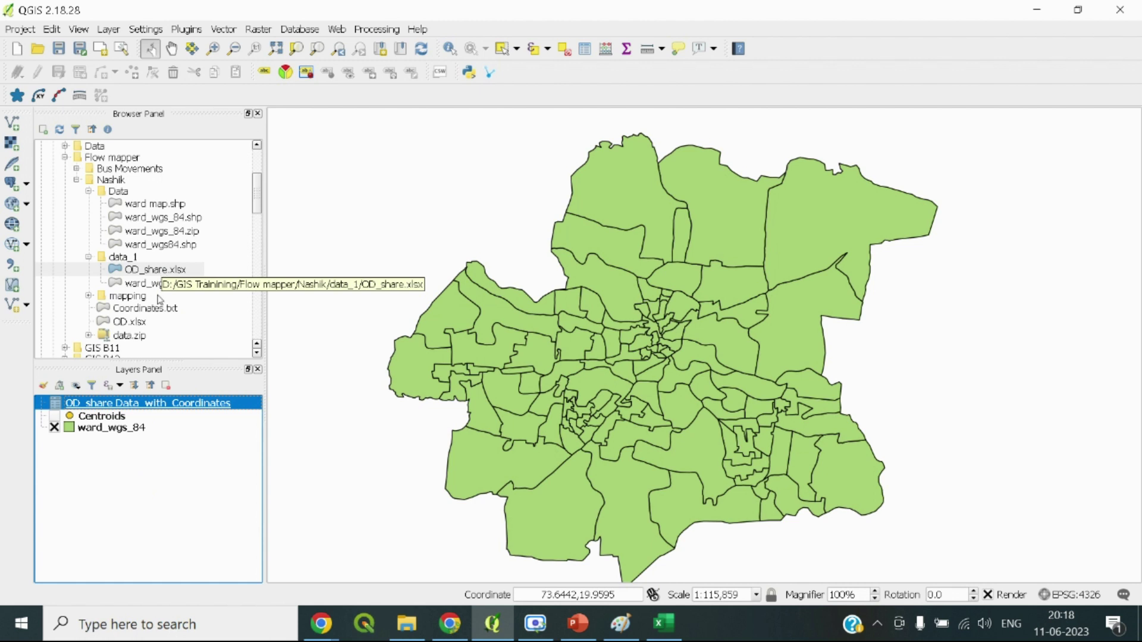
pyautogui.click(231, 31)
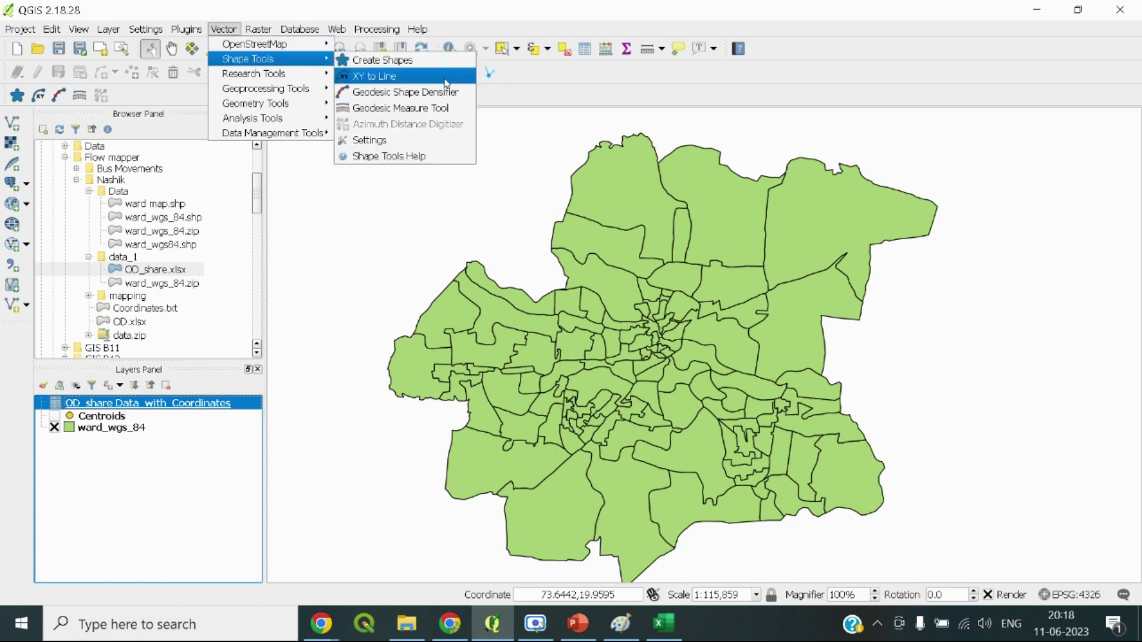
pyautogui.click(381, 76)
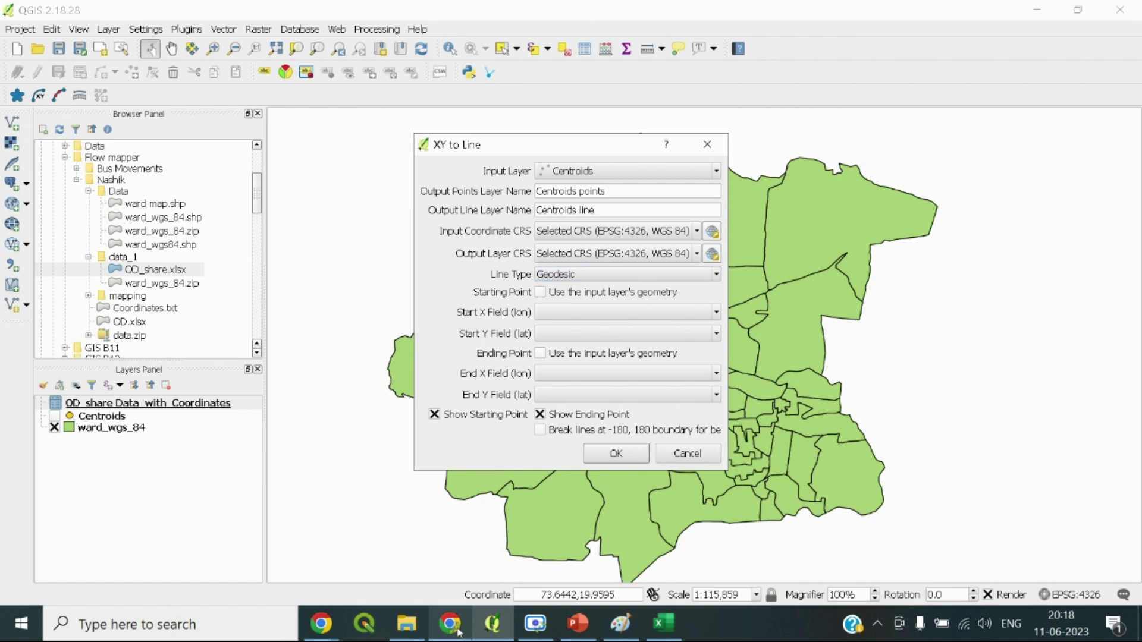
# Switch to the Google Meet call and look through the participants in the People list
pyautogui.moveTo(458, 629)
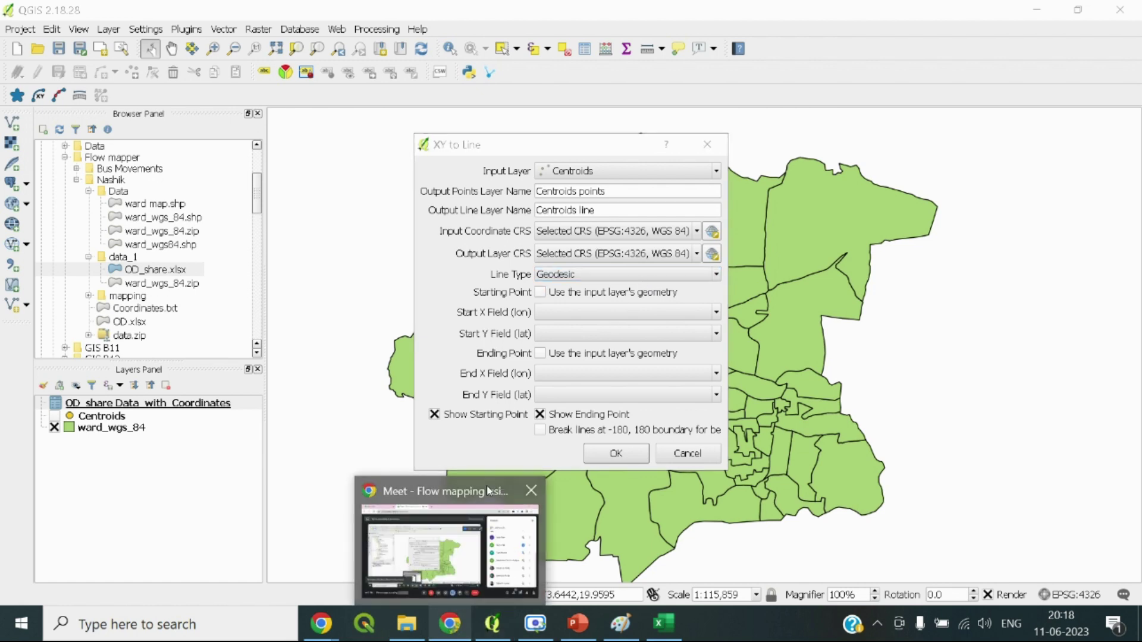
pyautogui.click(470, 548)
pyautogui.scroll(3, 938, 438)
pyautogui.scroll(-3, 938, 438)
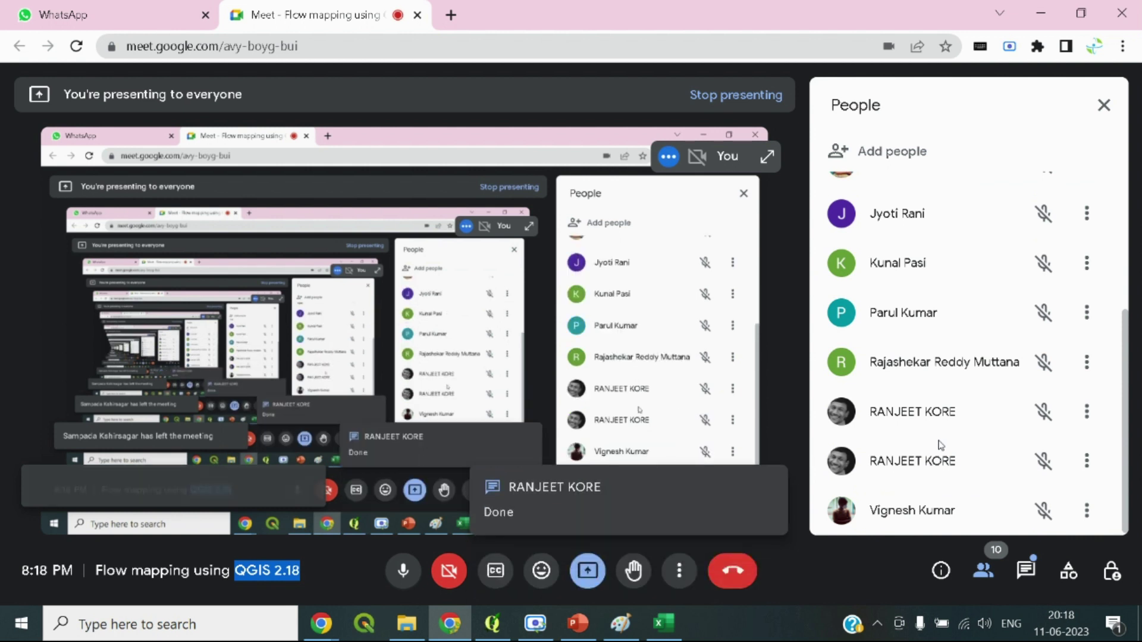
pyautogui.scroll(5, 940, 445)
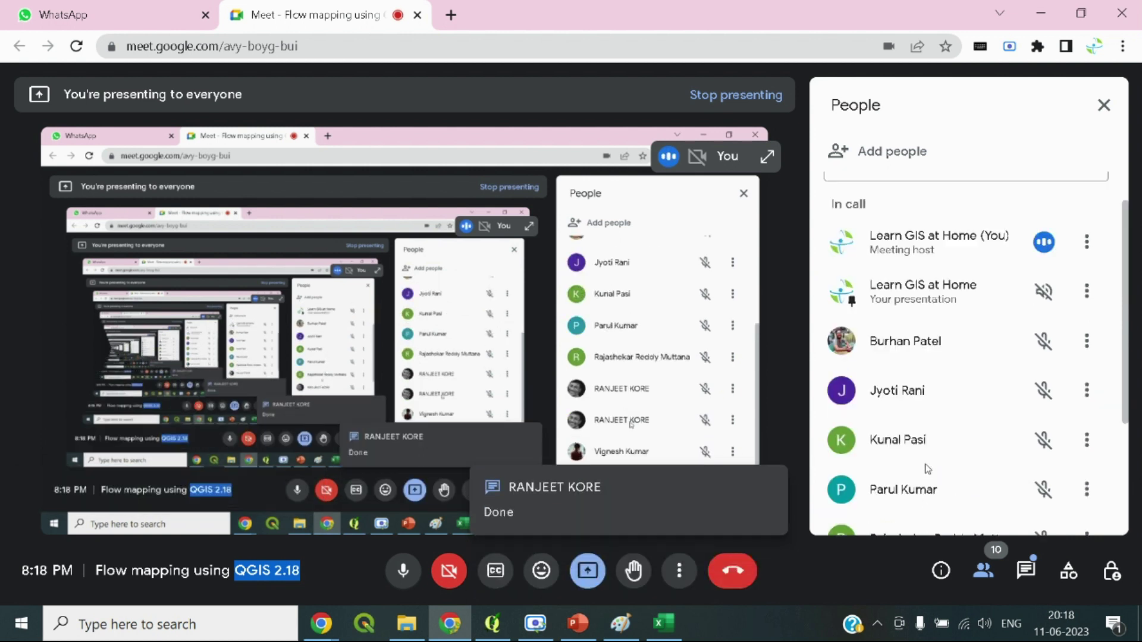
pyautogui.scroll(-5, 926, 469)
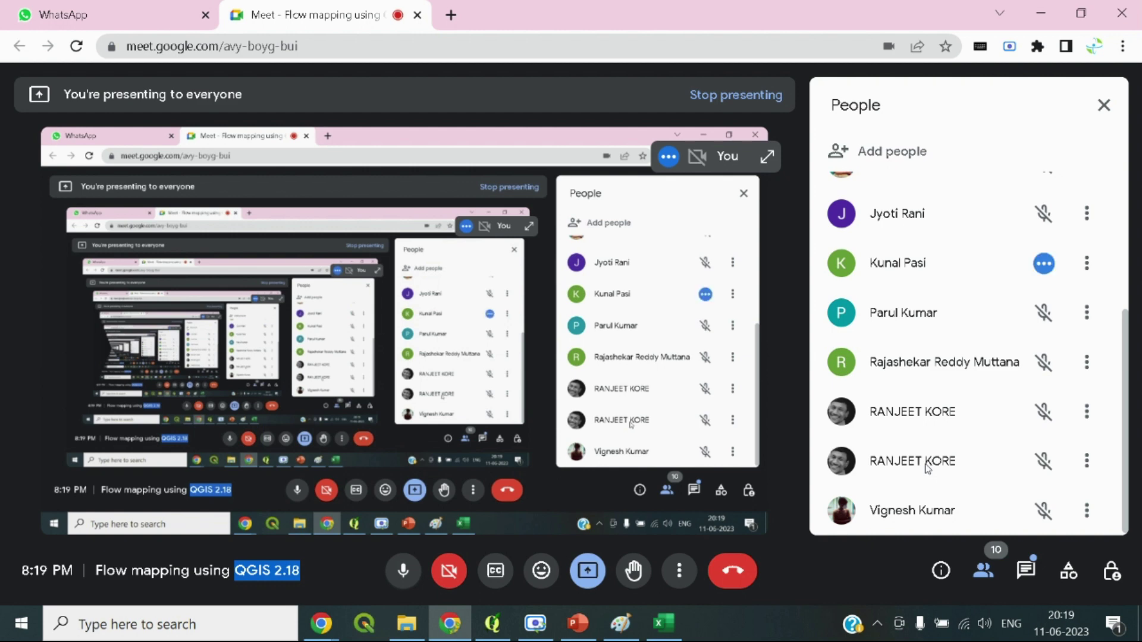
# Switch back to QGIS and set OD_share Data_with_Coordinates as the input layer of XY to Line
pyautogui.click(493, 624)
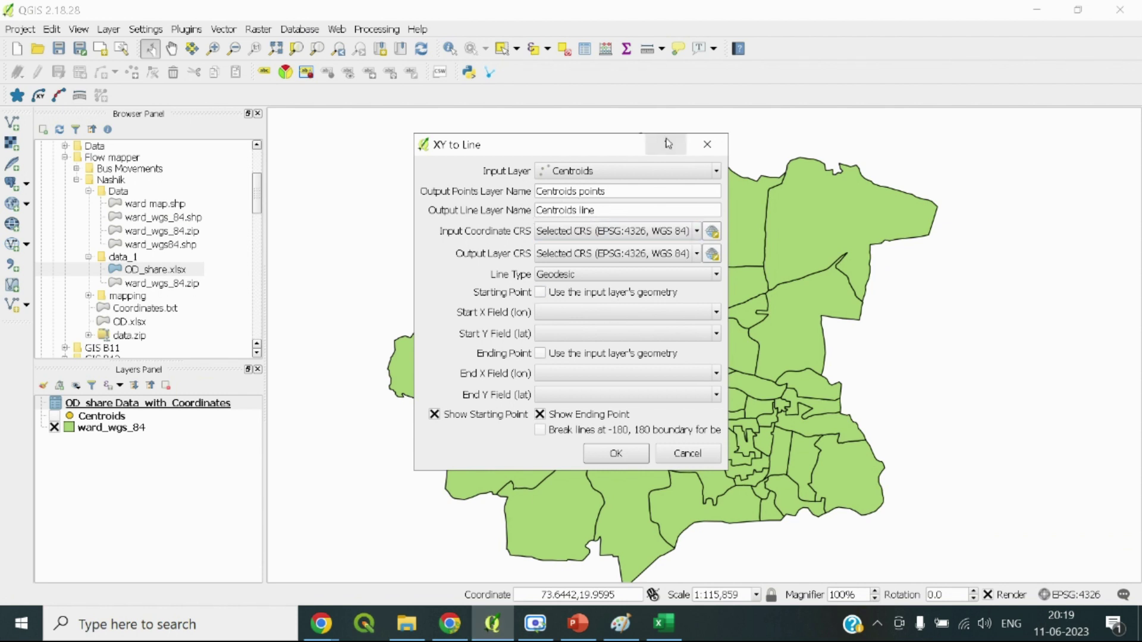
pyautogui.click(634, 173)
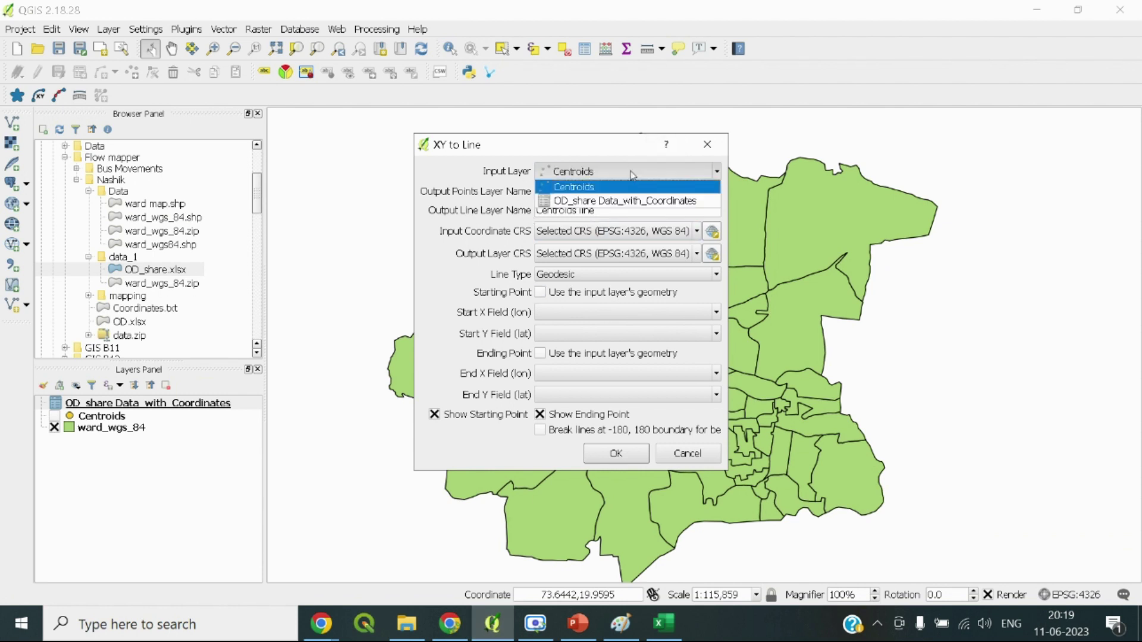
pyautogui.click(613, 202)
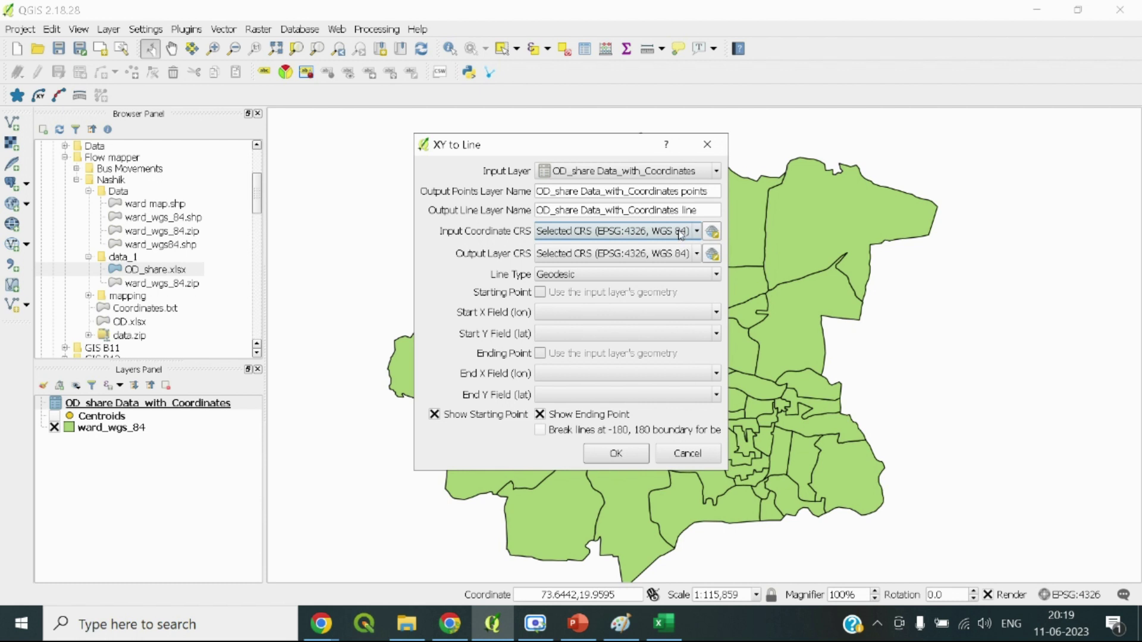
# Check the line type options, and switch to PowerPoint to examine the curved flow lines in the migration map examples on slide 4
pyautogui.click(634, 276)
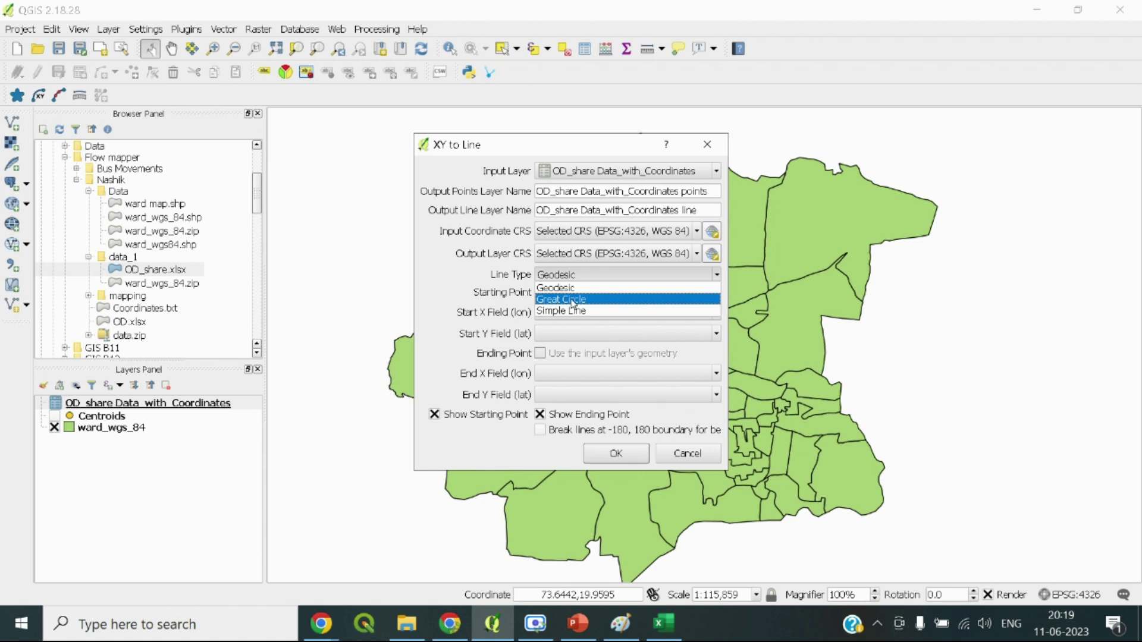
pyautogui.click(595, 623)
pyautogui.scroll(-2, 626, 391)
pyautogui.moveTo(481, 547); pyautogui.dragTo(353, 548)
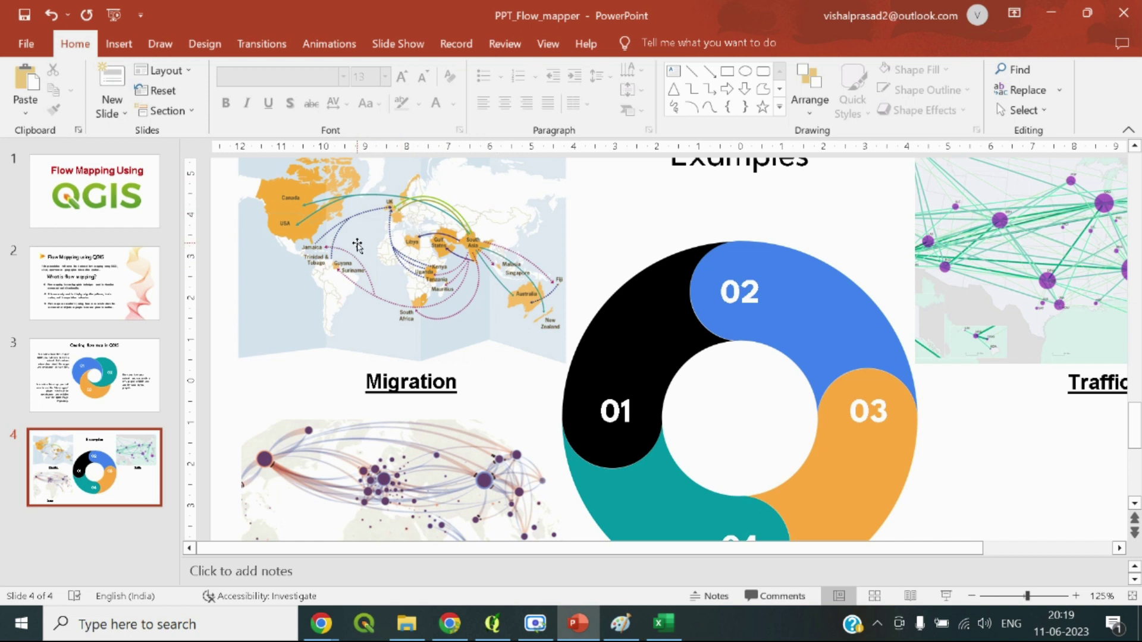
pyautogui.scroll(-1, 470, 429)
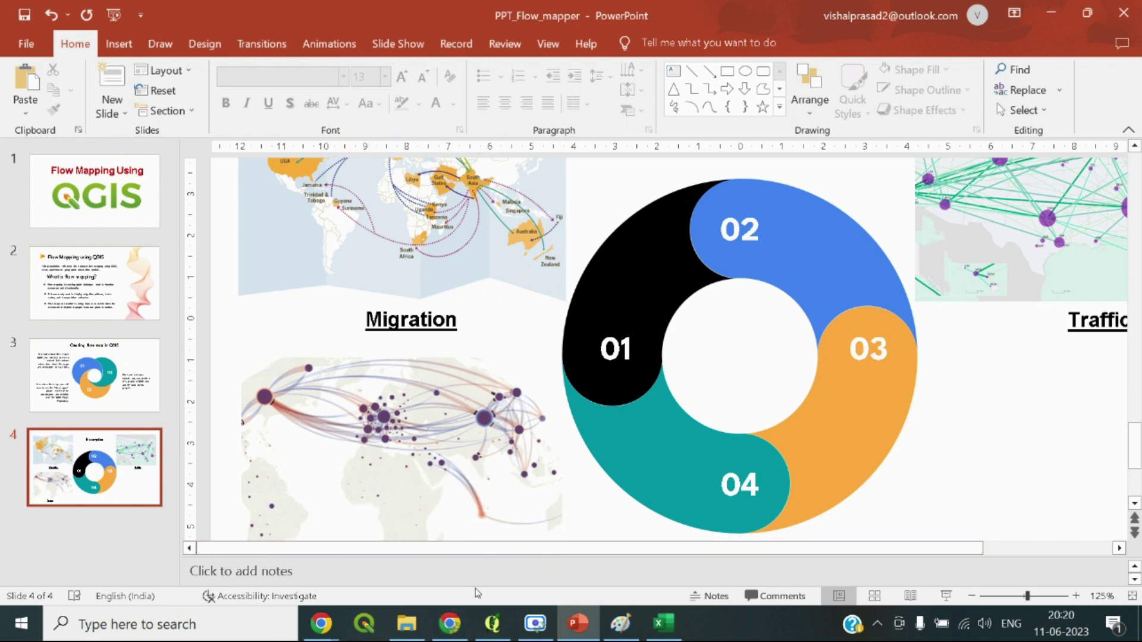
# Switch back to QGIS and choose Geodesic as the XY to Line line type
pyautogui.click(493, 625)
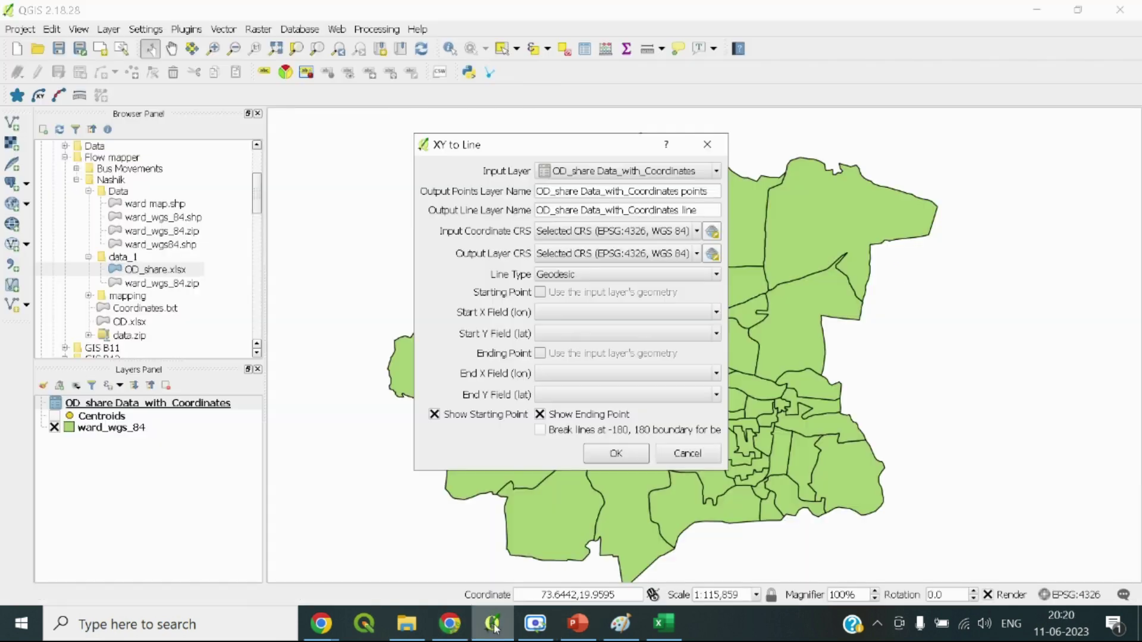
pyautogui.click(626, 271)
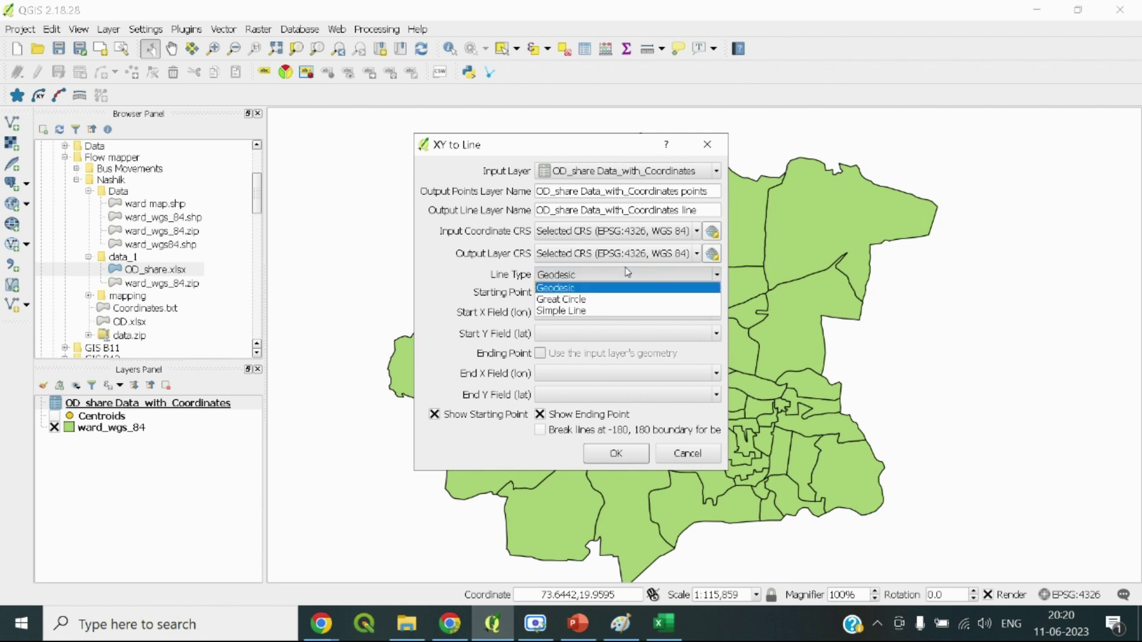
pyautogui.click(601, 291)
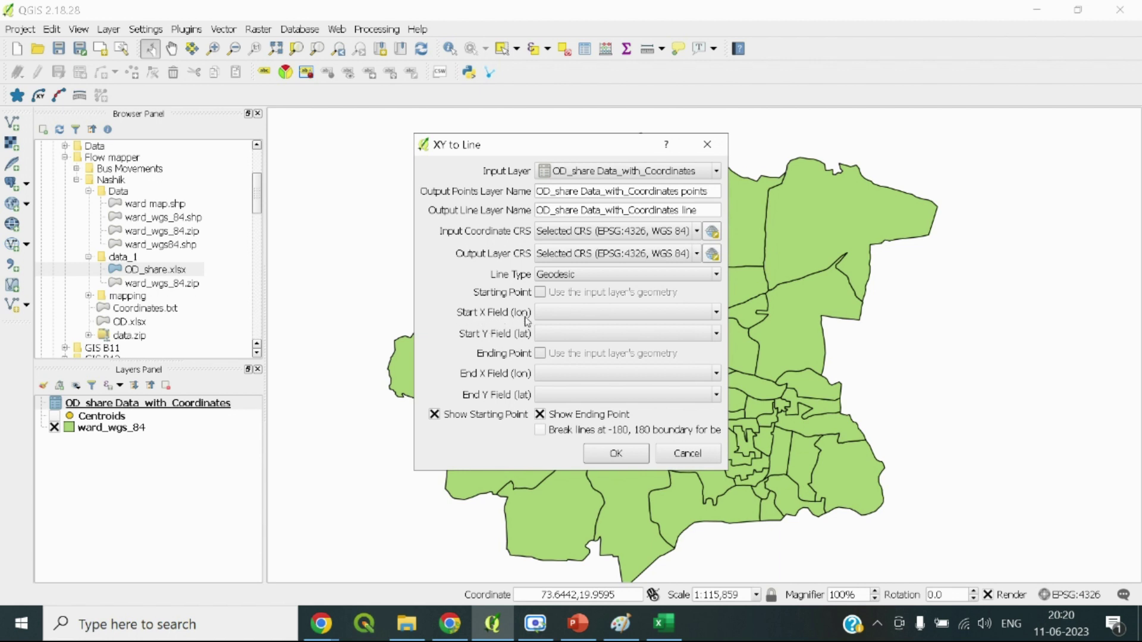
# Set the starting point fields to Origin_Long for X and Origin_lat for Y
pyautogui.click(559, 312)
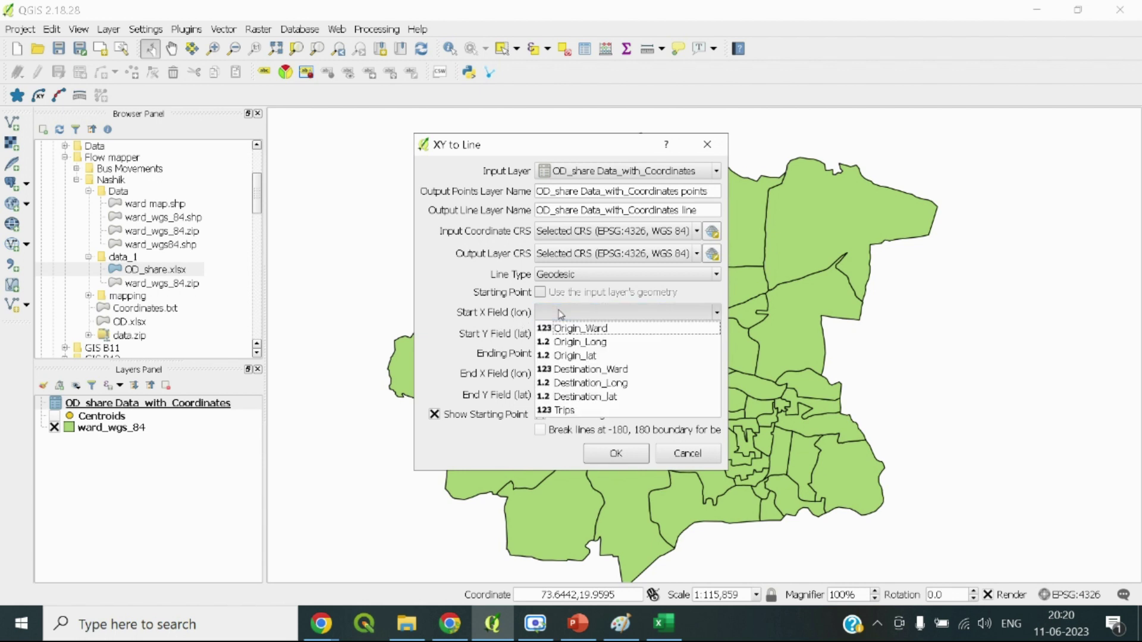
pyautogui.click(581, 341)
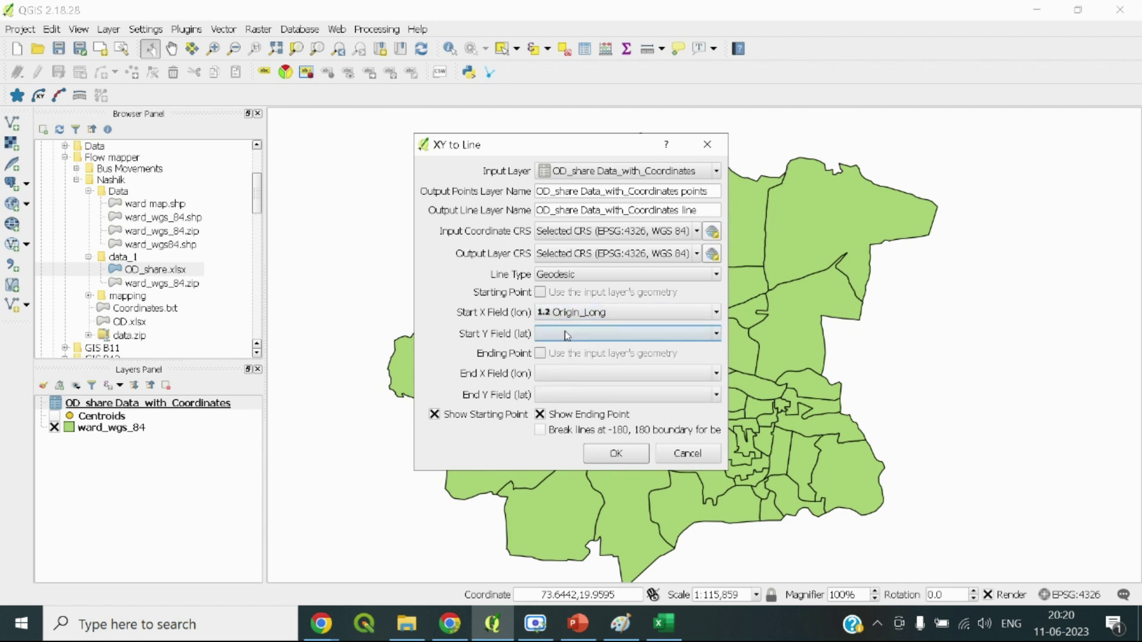
pyautogui.click(567, 335)
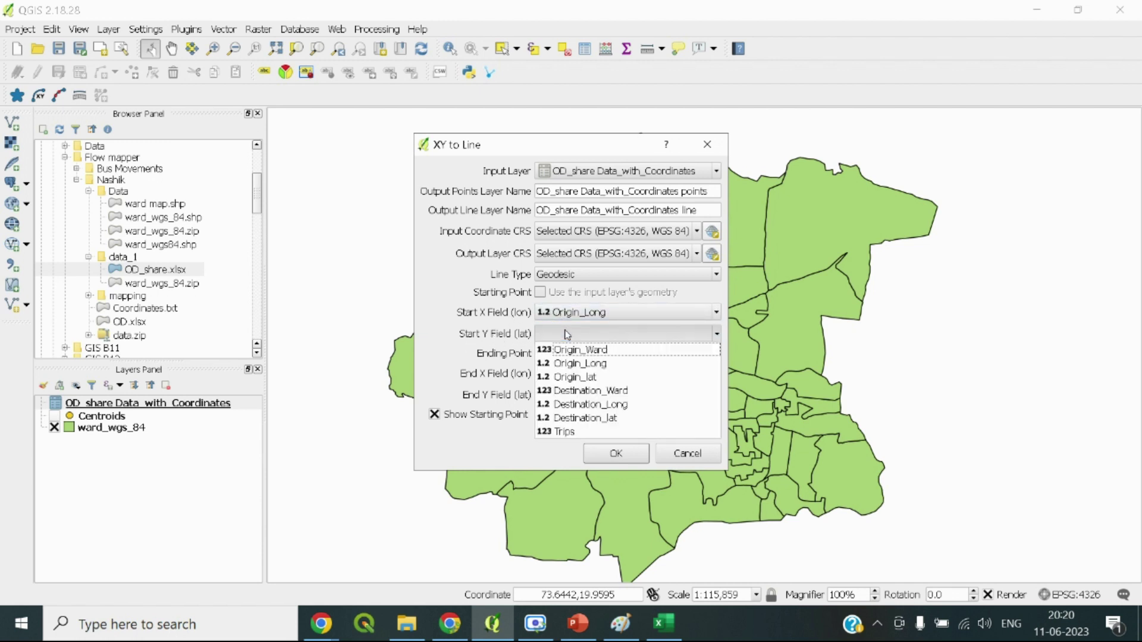
pyautogui.click(582, 381)
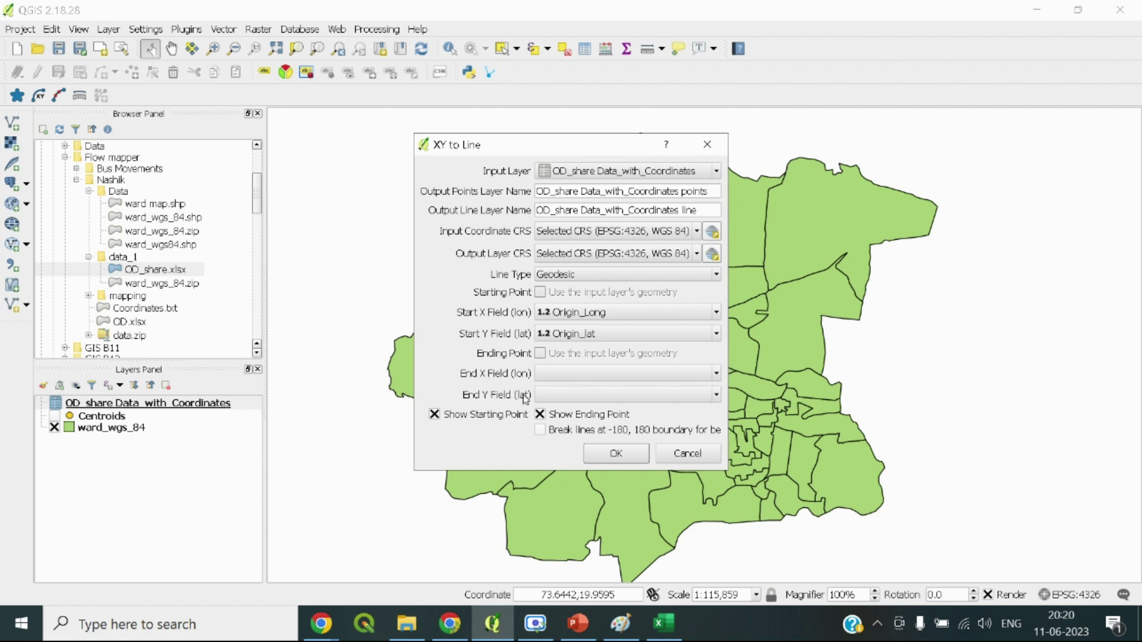
# Set the ending point fields to Destination_Long for X and Destination_lat for Y
pyautogui.click(559, 375)
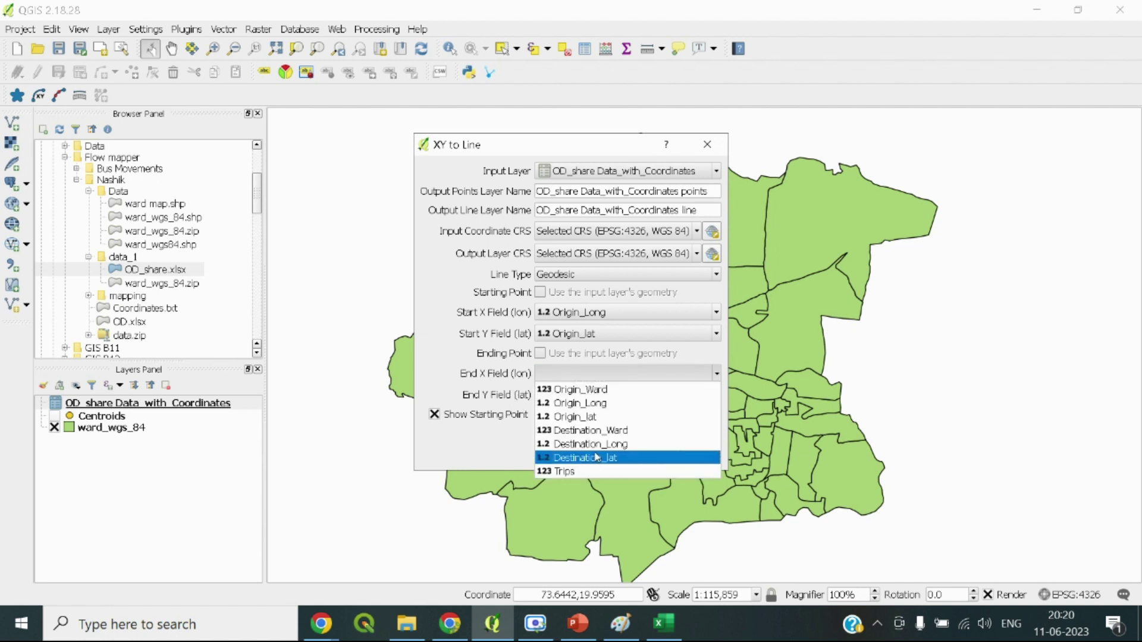
pyautogui.click(596, 444)
pyautogui.click(564, 395)
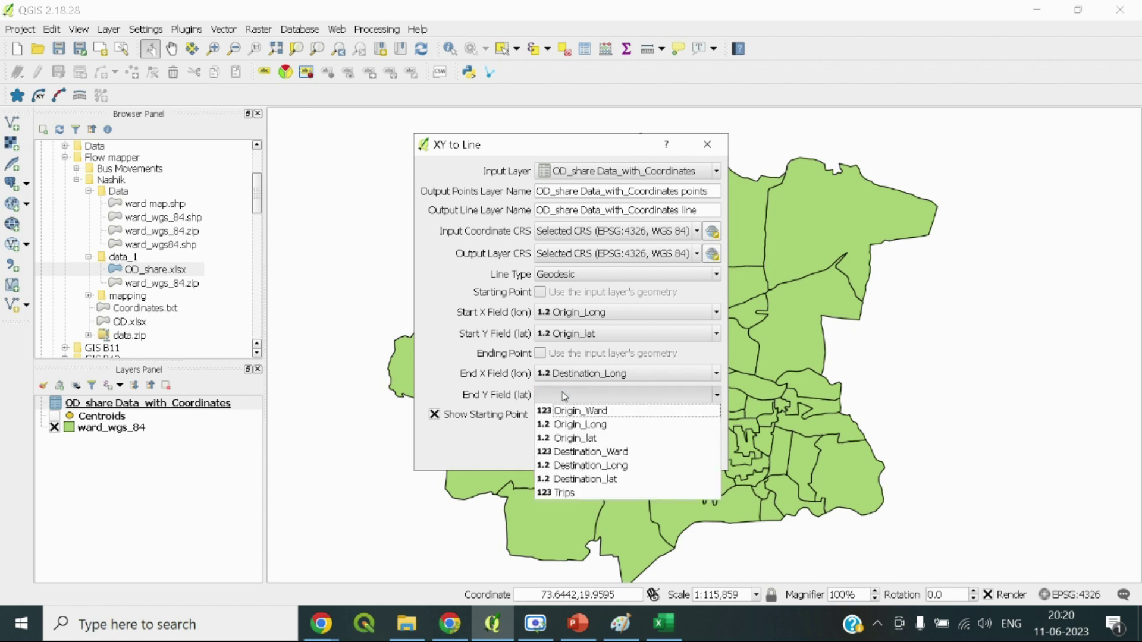
pyautogui.click(600, 480)
# Run XY to Line with the Geodesic line type to generate the OD points and line layers over the ward map
pyautogui.click(569, 416)
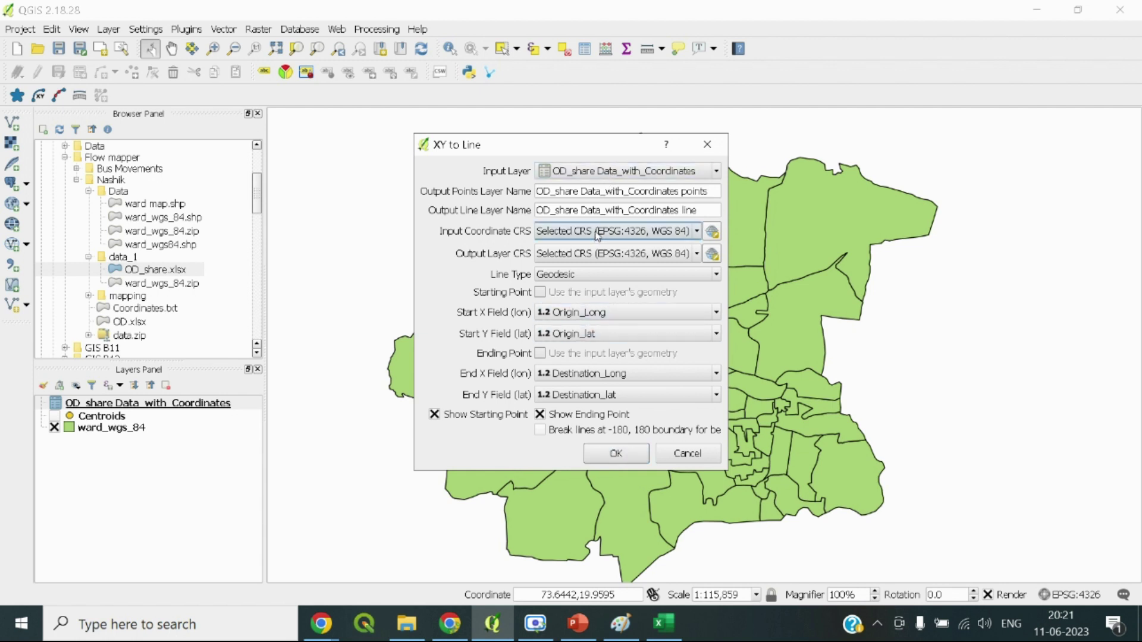
pyautogui.click(580, 275)
pyautogui.click(516, 275)
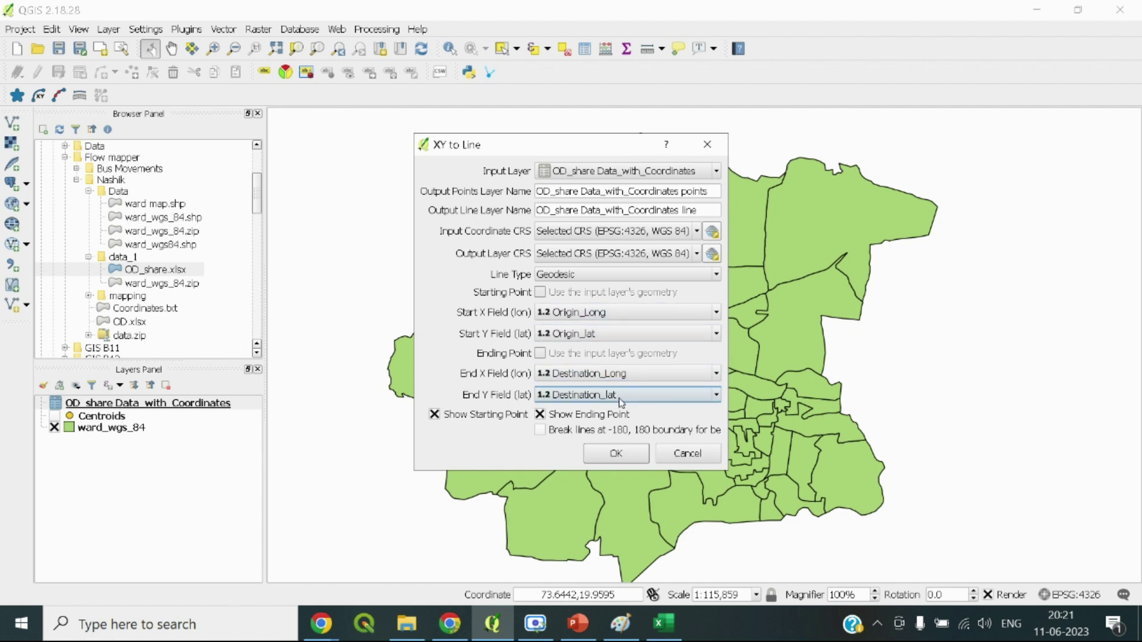
pyautogui.click(616, 455)
pyautogui.scroll(2, 608, 391)
pyautogui.scroll(-2, 608, 391)
pyautogui.moveTo(615, 325); pyautogui.dragTo(647, 345)
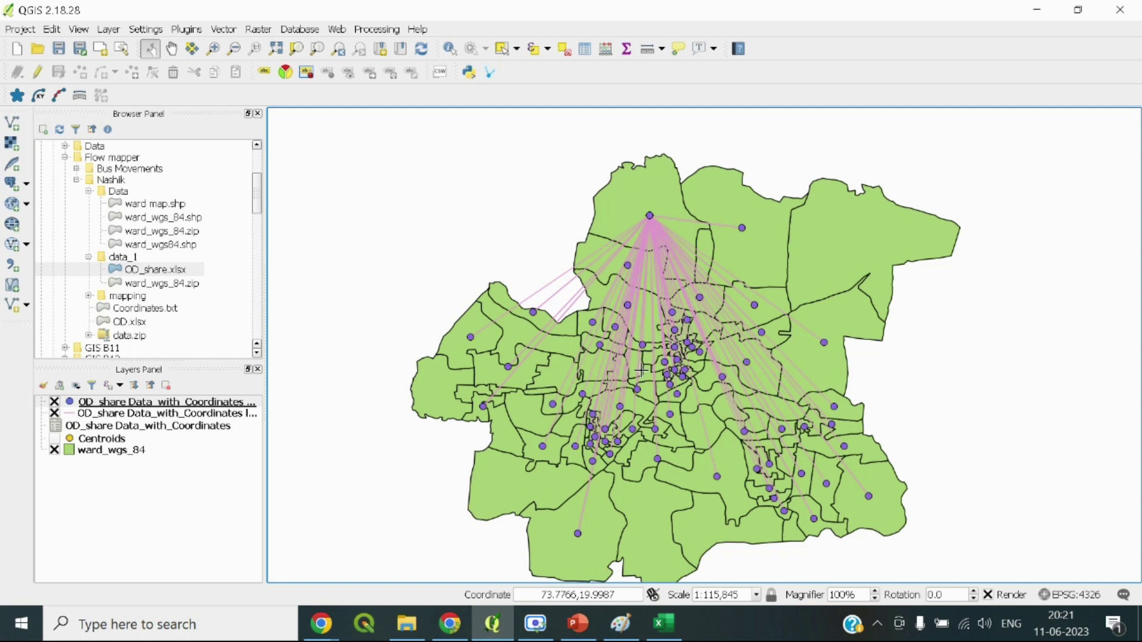
pyautogui.scroll(1, 626, 236)
pyautogui.scroll(-1, 625, 236)
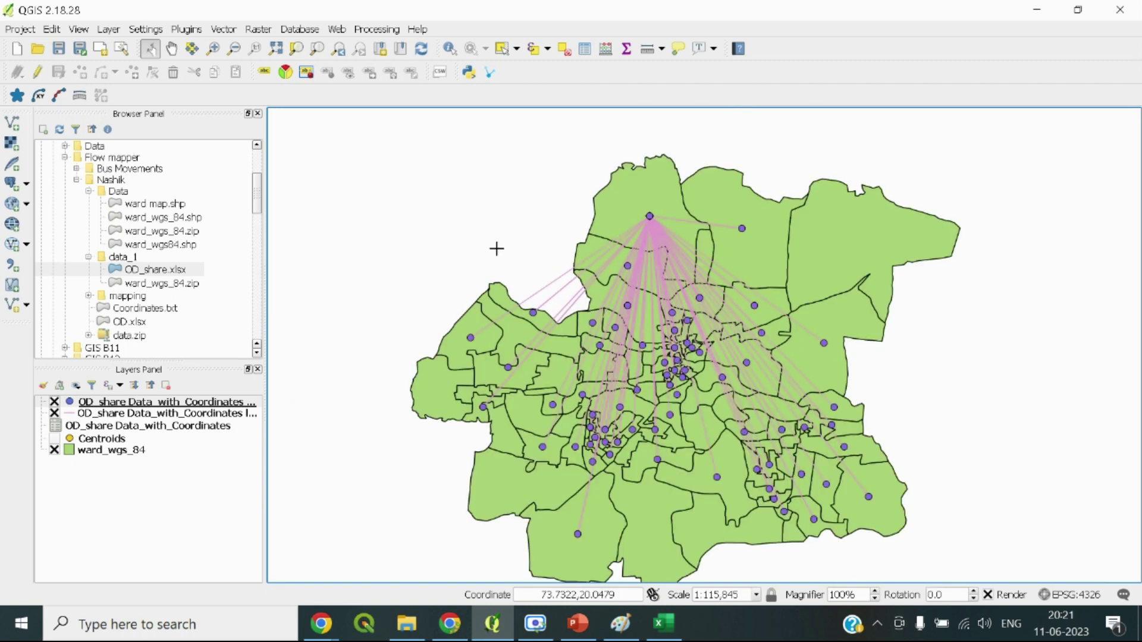
# Label the ward_wgs_84 layer with the Ward_No_1 field
pyautogui.rightClick(121, 452)
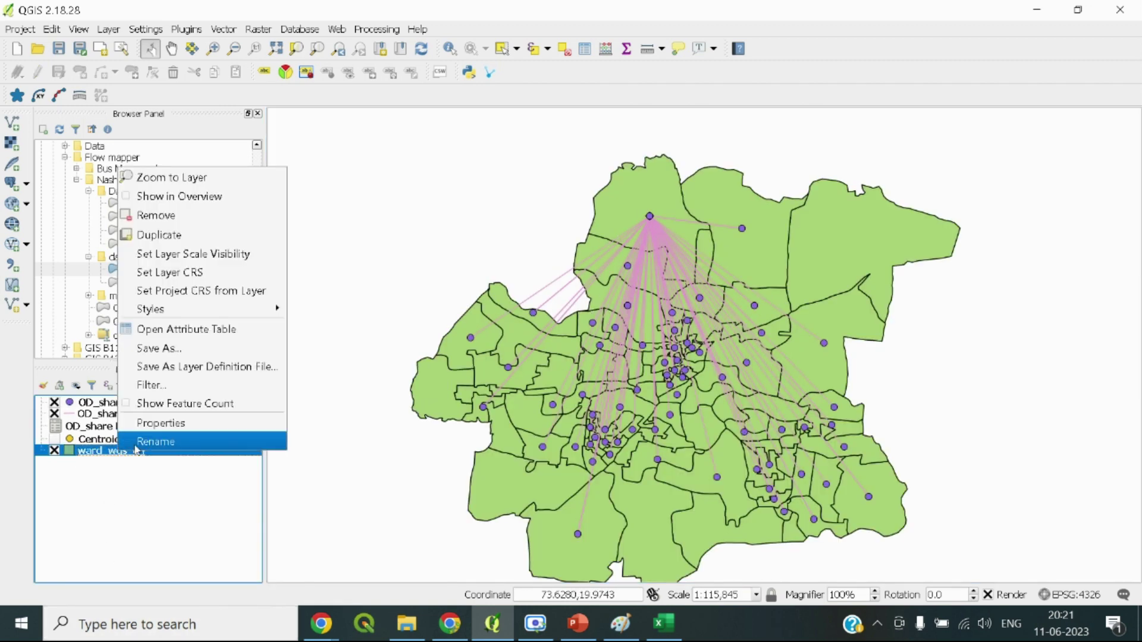
pyautogui.click(160, 423)
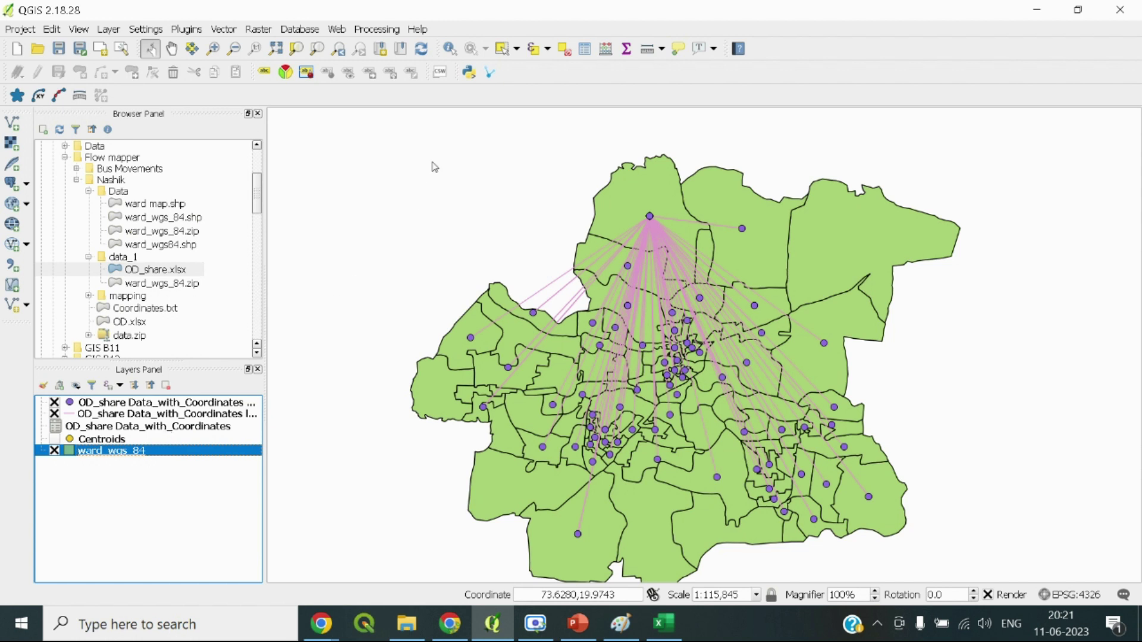
pyautogui.click(352, 189)
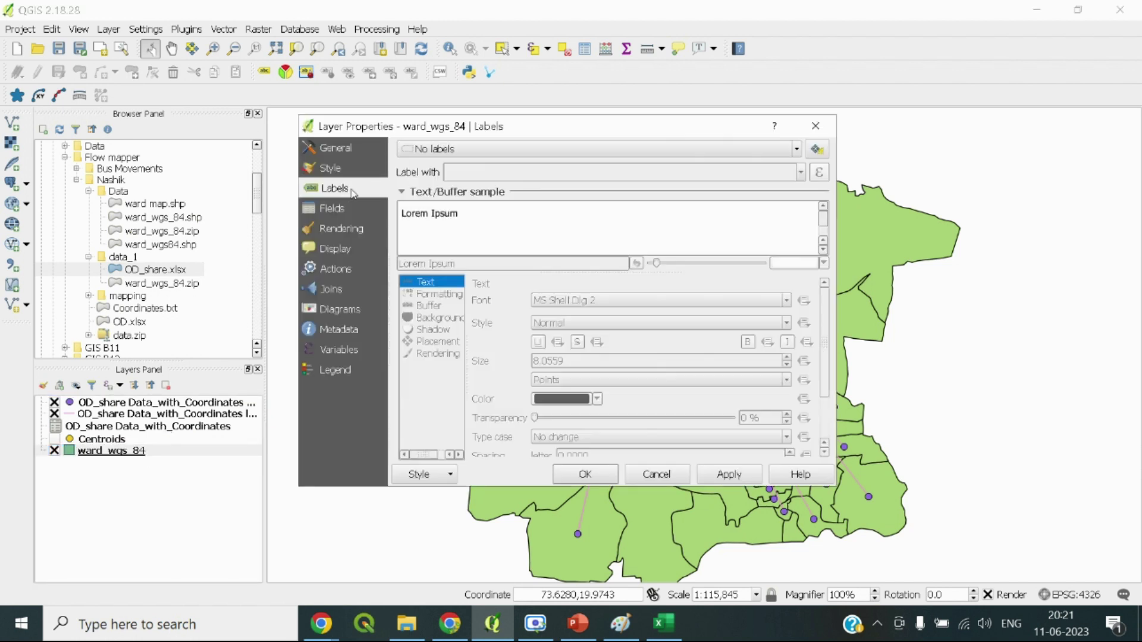
pyautogui.click(488, 150)
pyautogui.click(477, 180)
pyautogui.click(799, 174)
pyautogui.click(470, 203)
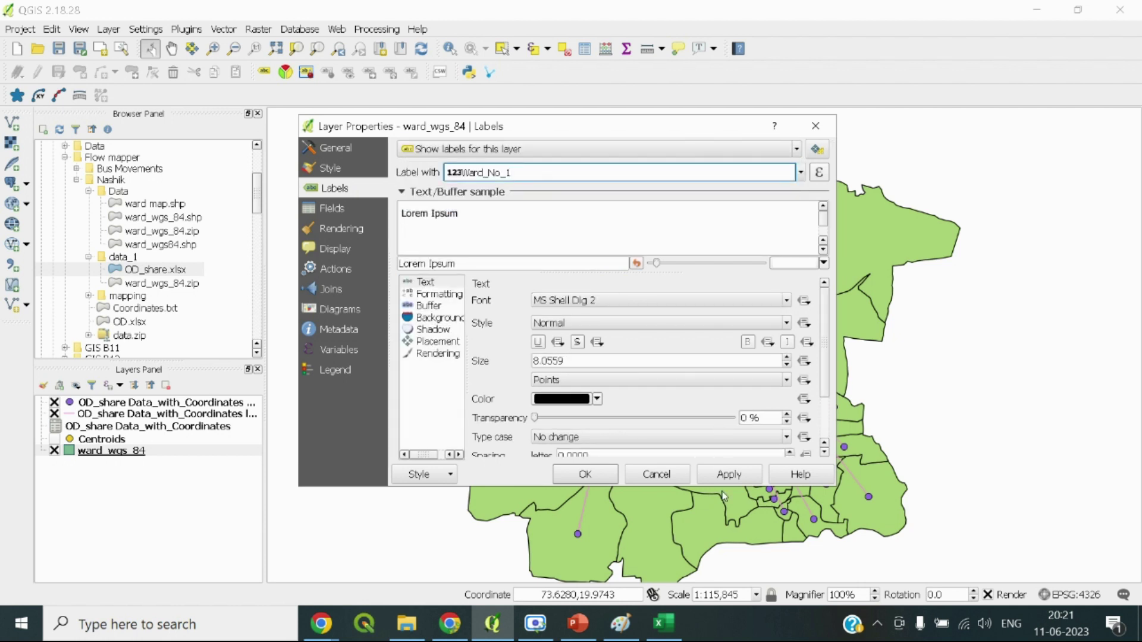
pyautogui.click(588, 476)
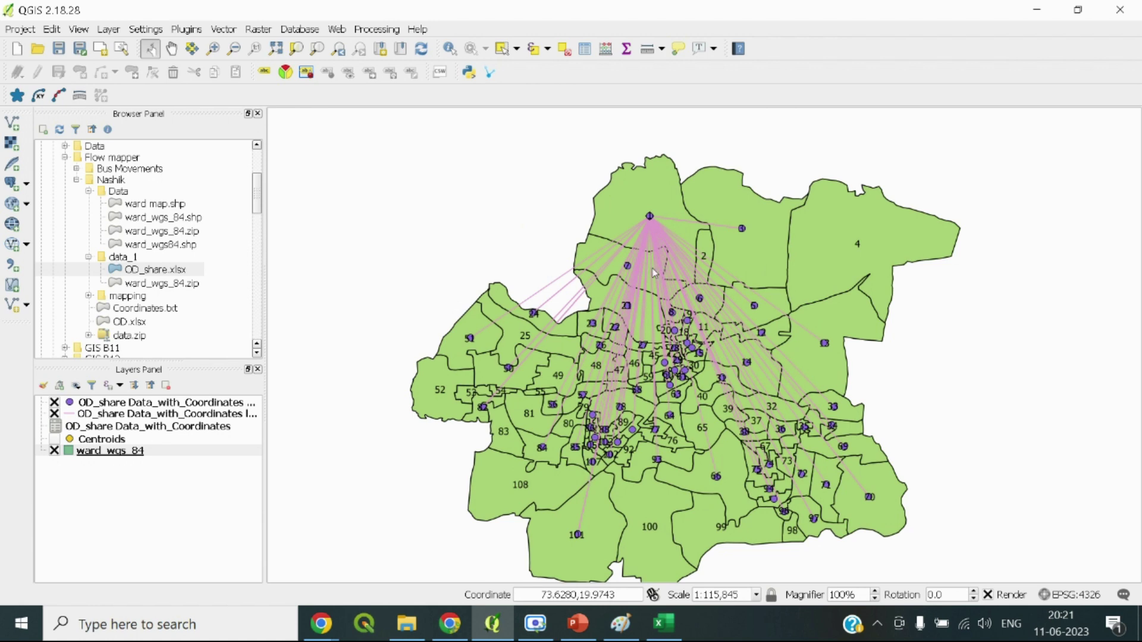
# Examine the labelled map to see which wards the flow lines from ward 1 reach
pyautogui.scroll(1, 660, 225)
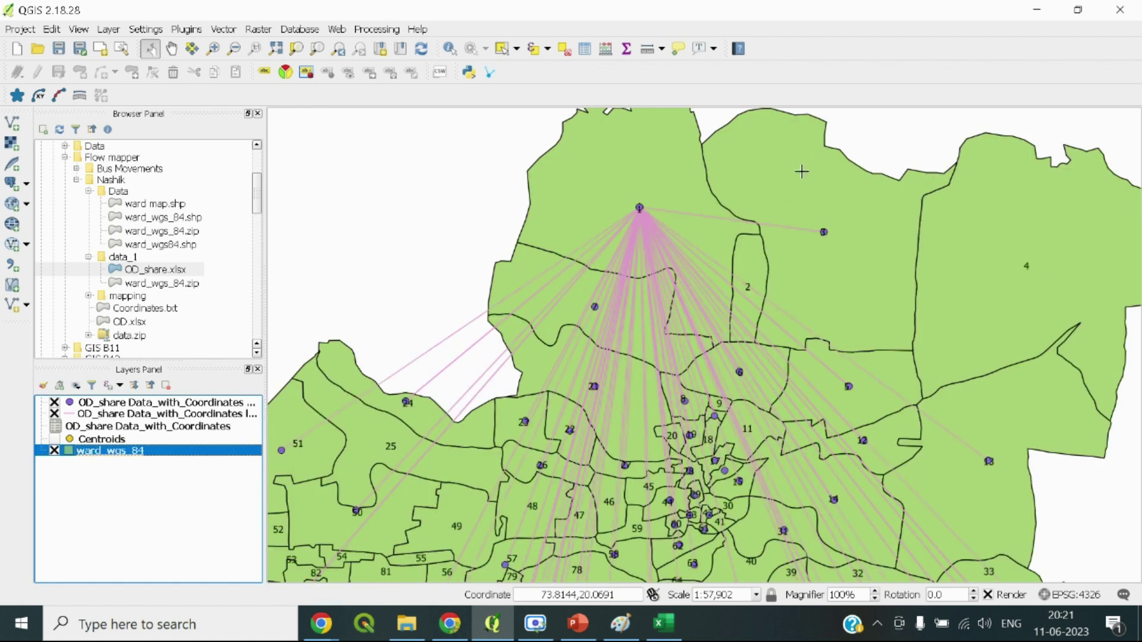
pyautogui.scroll(1, 642, 217)
pyautogui.scroll(-1, 632, 212)
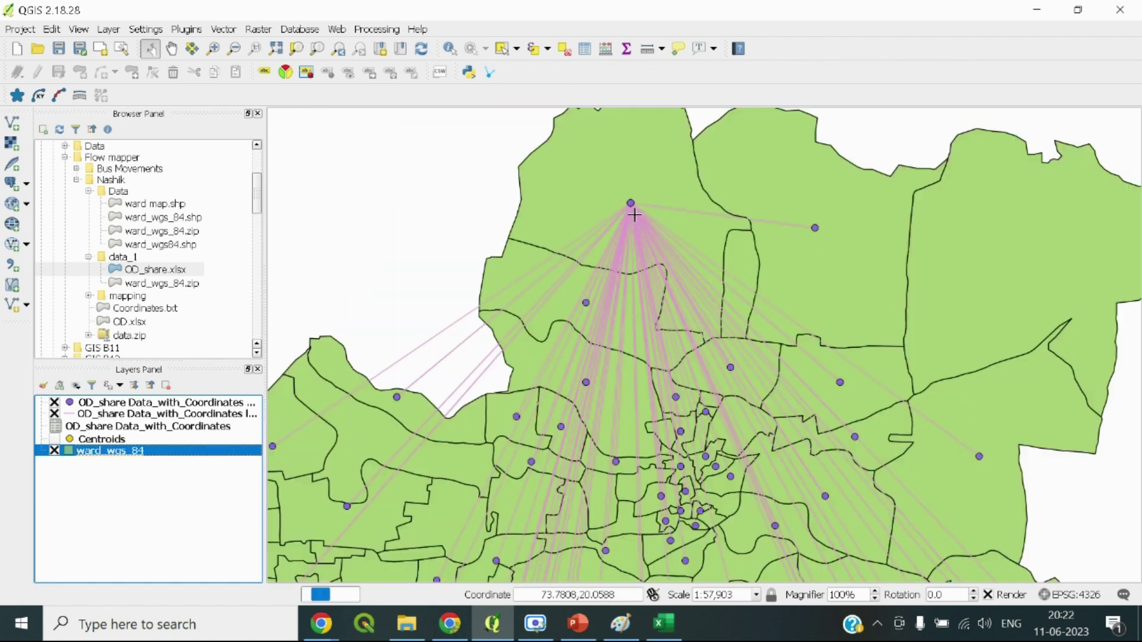
pyautogui.scroll(-2, 632, 213)
pyautogui.scroll(2, 504, 257)
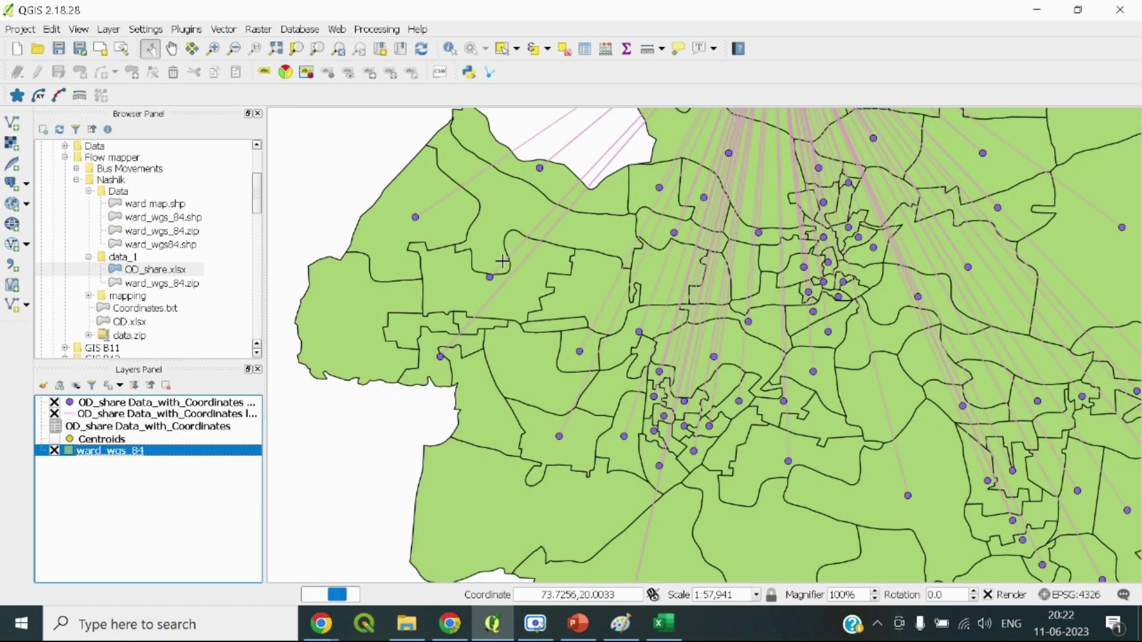
pyautogui.moveTo(802, 374); pyautogui.dragTo(575, 350)
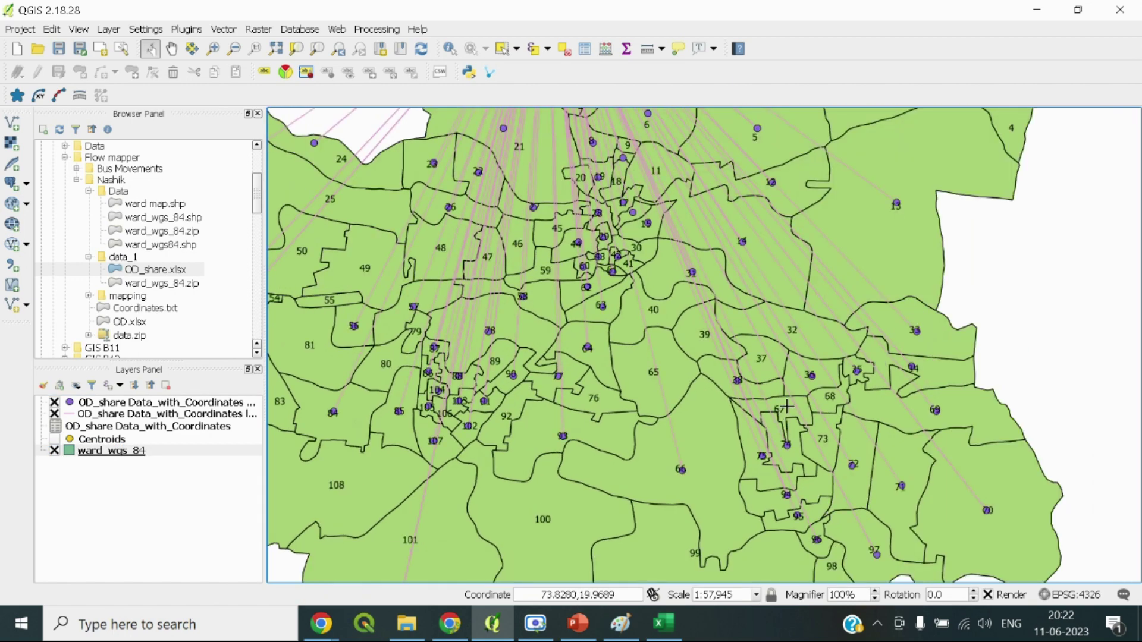
pyautogui.scroll(-1, 654, 272)
pyautogui.scroll(1, 587, 247)
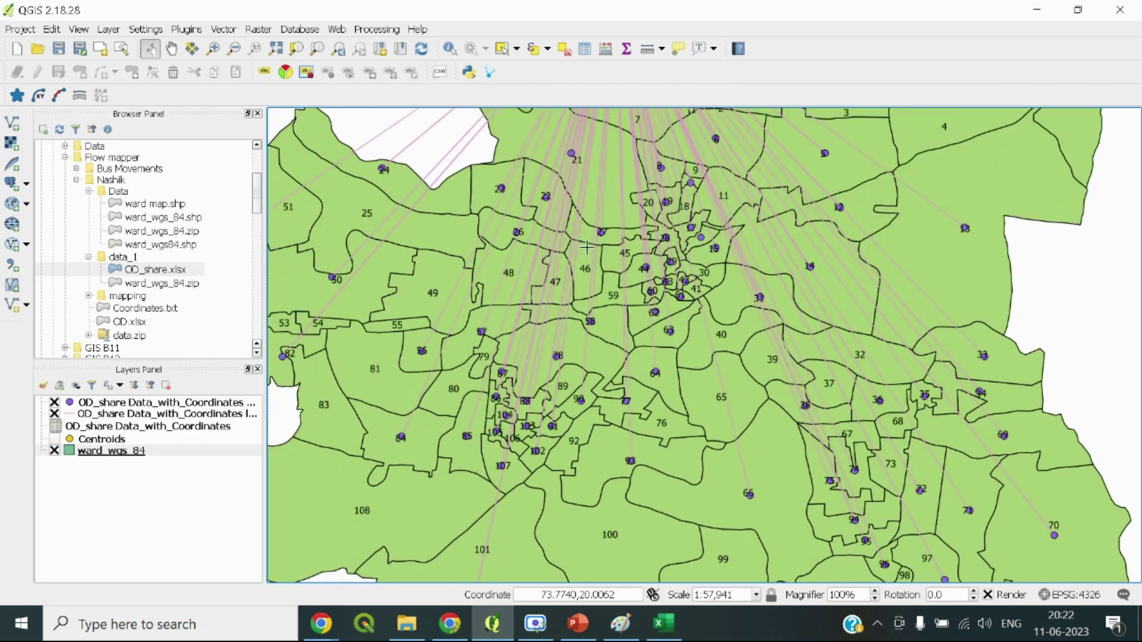
pyautogui.scroll(-1, 587, 248)
pyautogui.scroll(1, 569, 374)
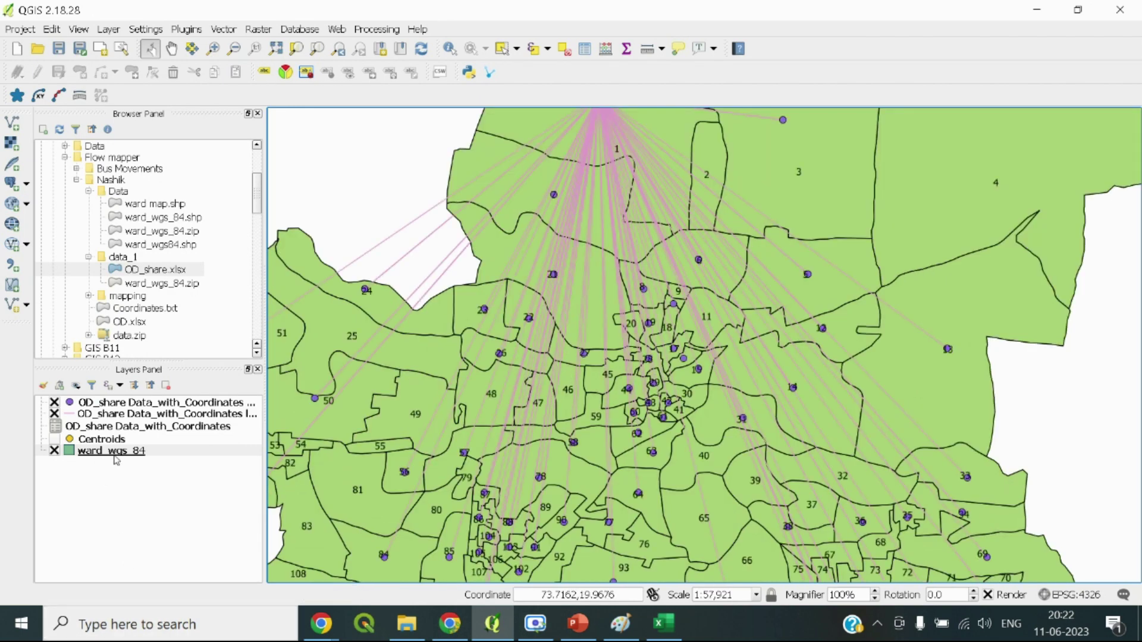
pyautogui.click(108, 415)
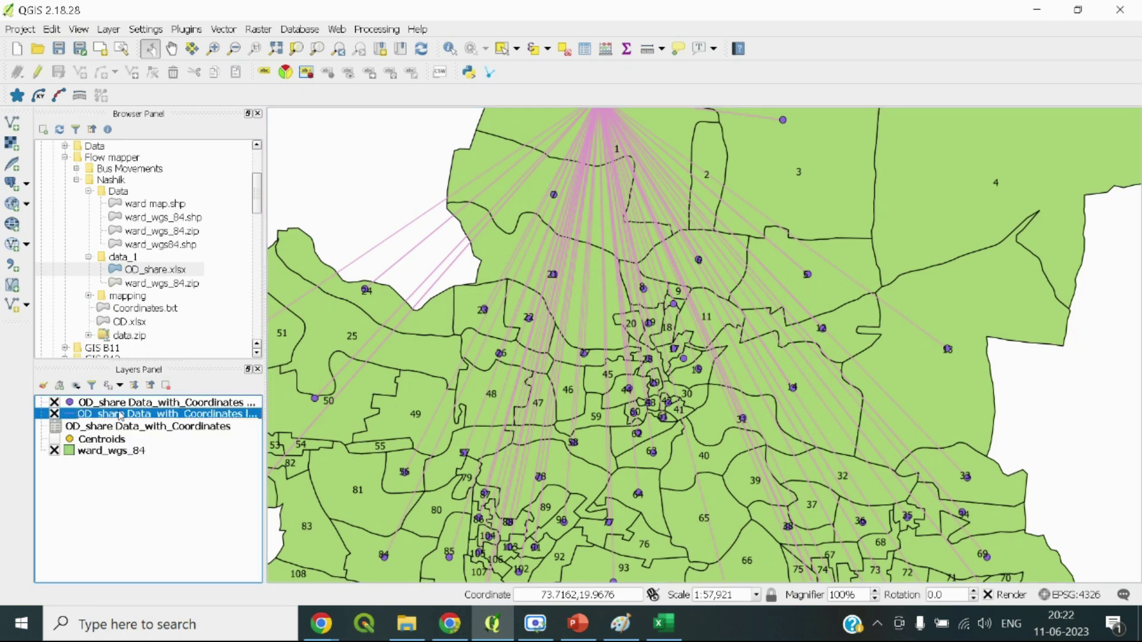
pyautogui.rightClick(119, 415)
pyautogui.press('Escape')
pyautogui.doubleClick(145, 413)
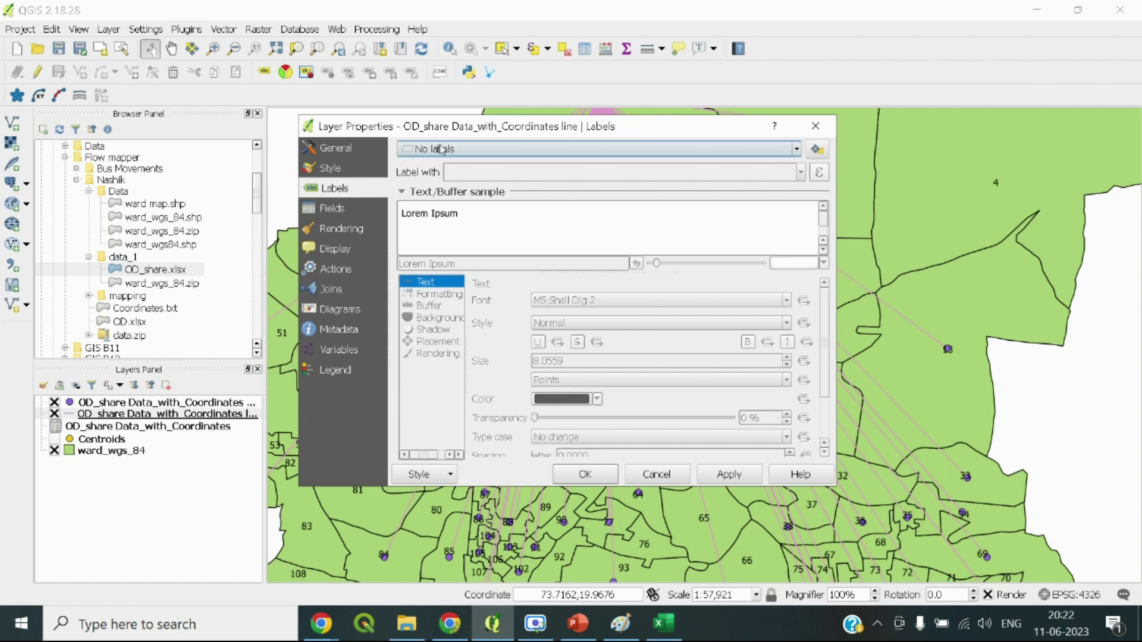
pyautogui.click(337, 149)
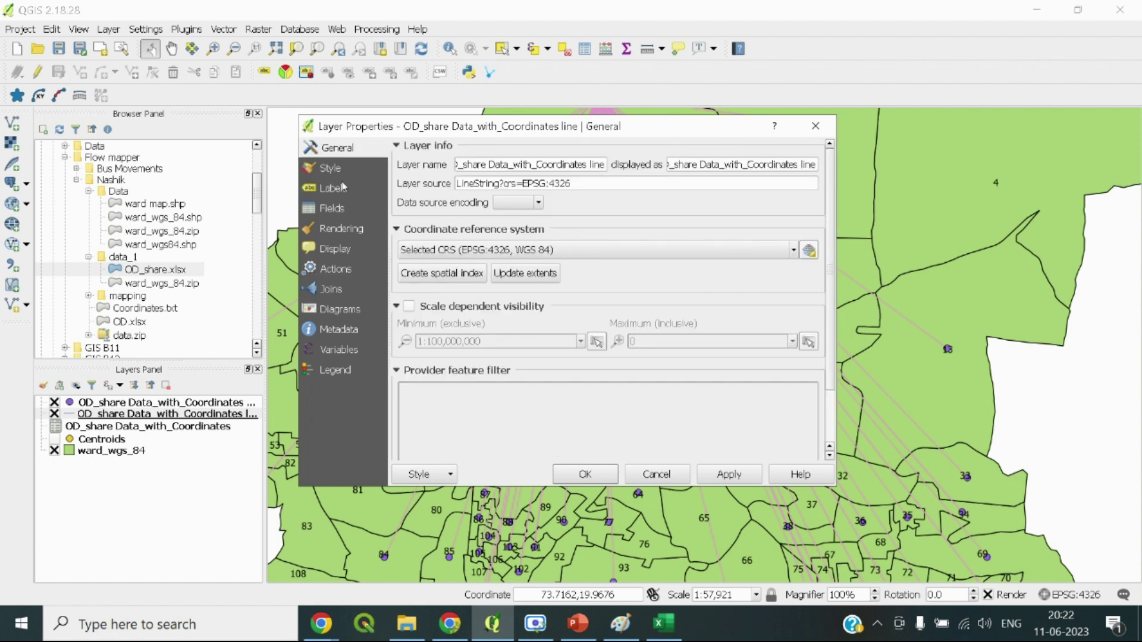
pyautogui.click(345, 233)
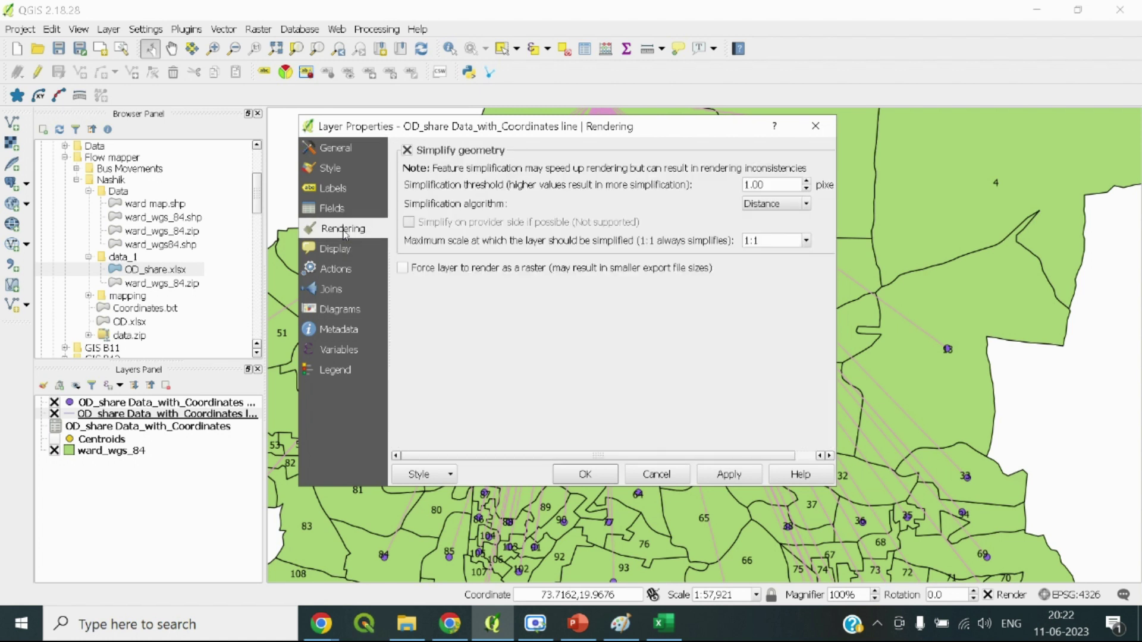
pyautogui.click(341, 250)
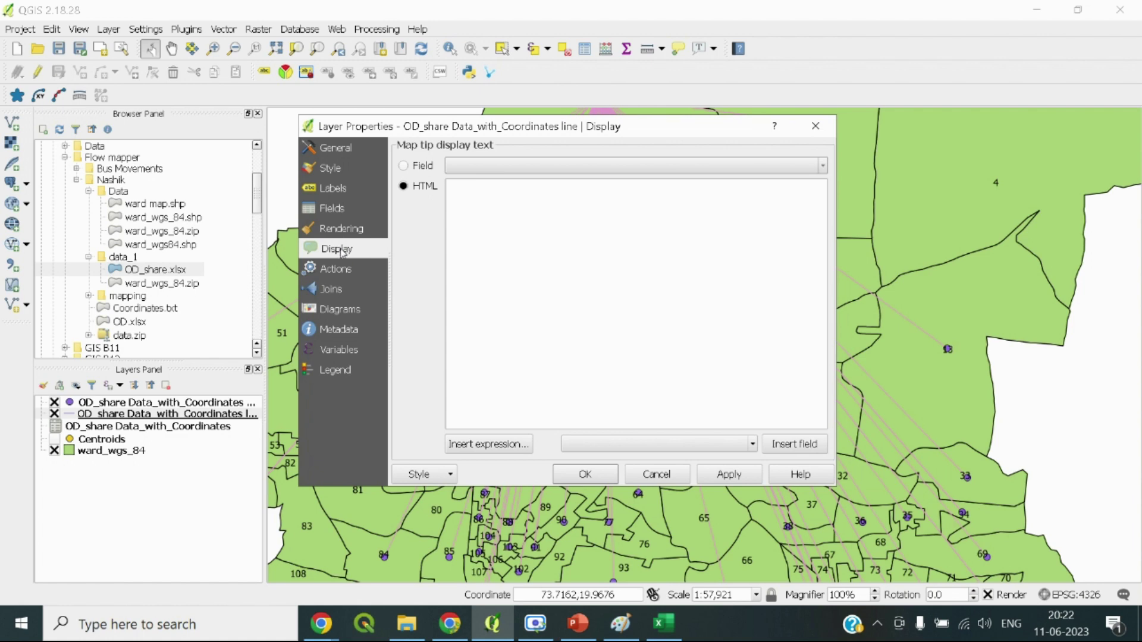
pyautogui.click(815, 126)
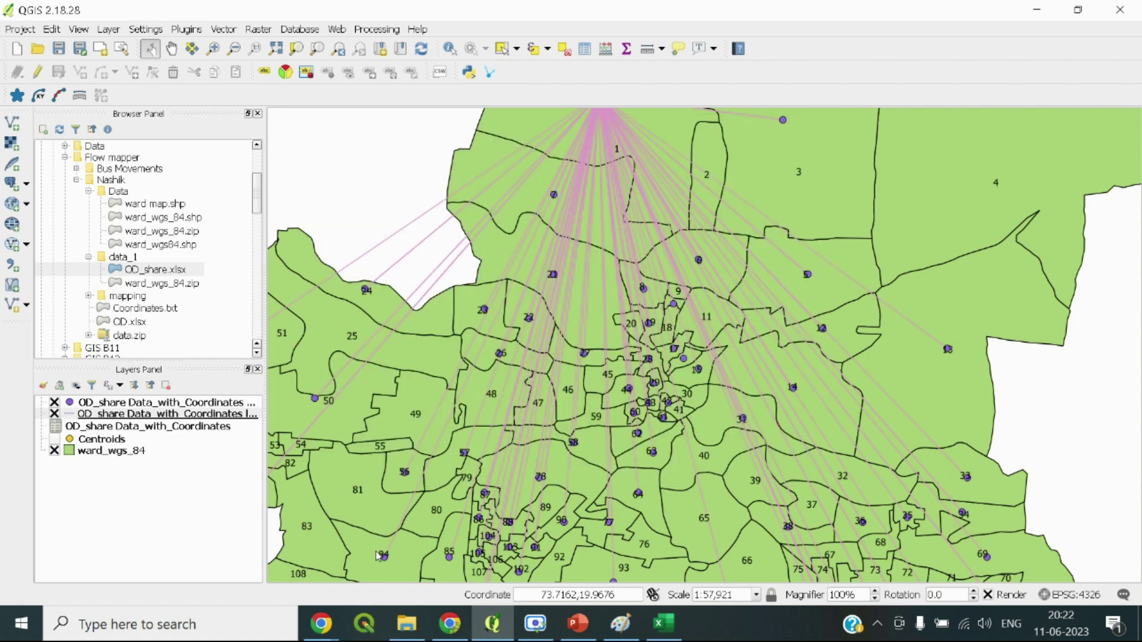
# Change the OD_share Data_with_Coordinates line layer's style to Graduated, based on the Trips column
pyautogui.click(70, 420)
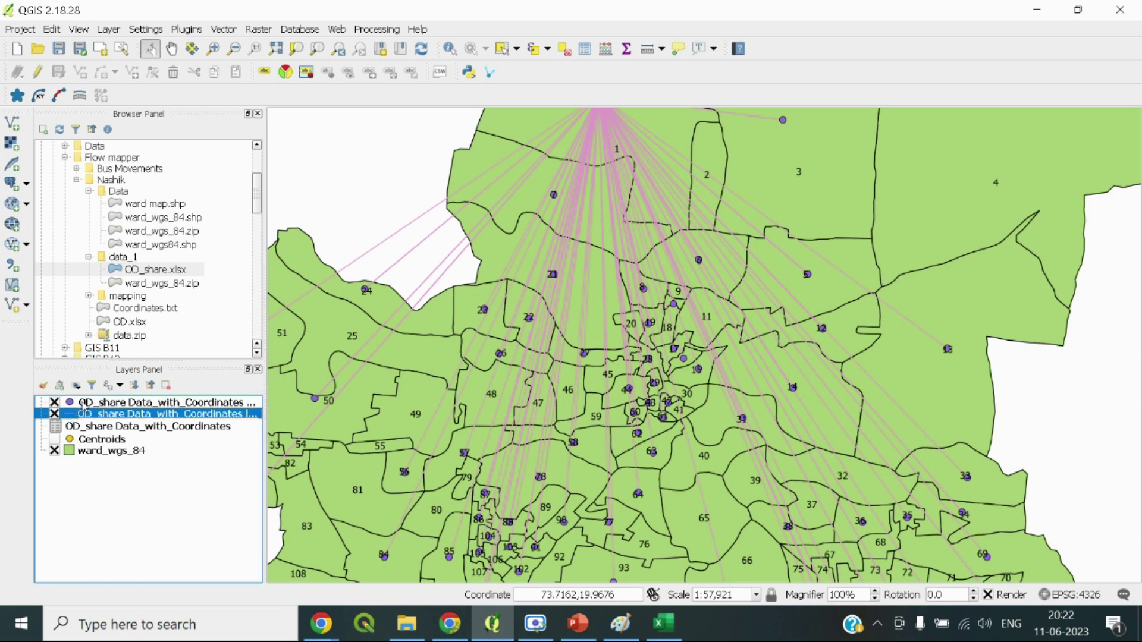
pyautogui.doubleClick(83, 410)
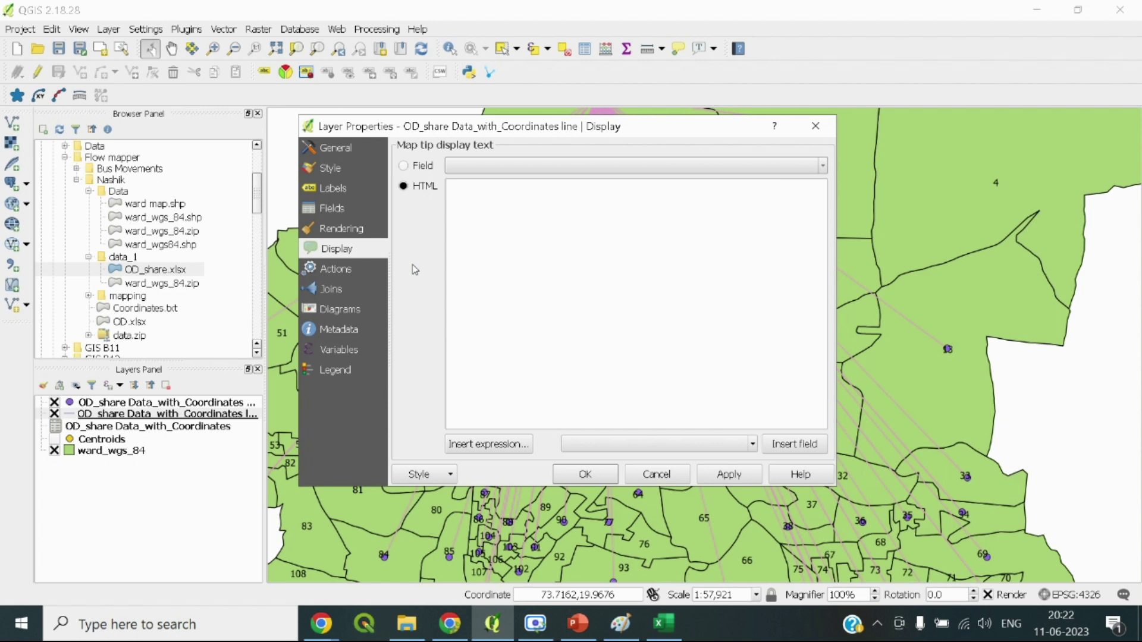
pyautogui.click(359, 169)
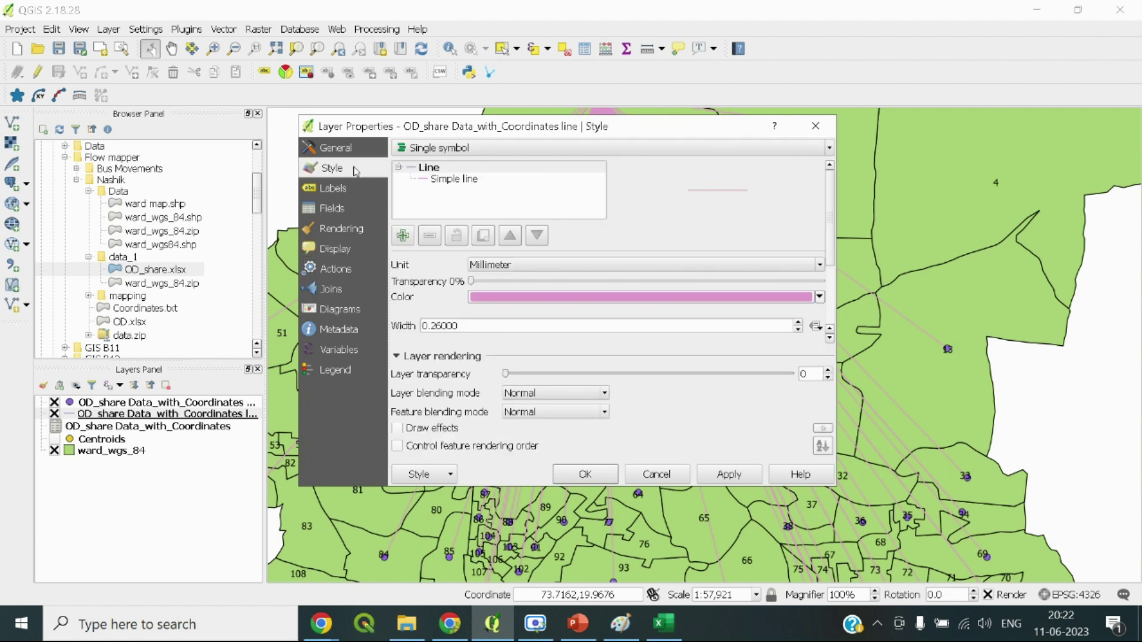
pyautogui.click(427, 152)
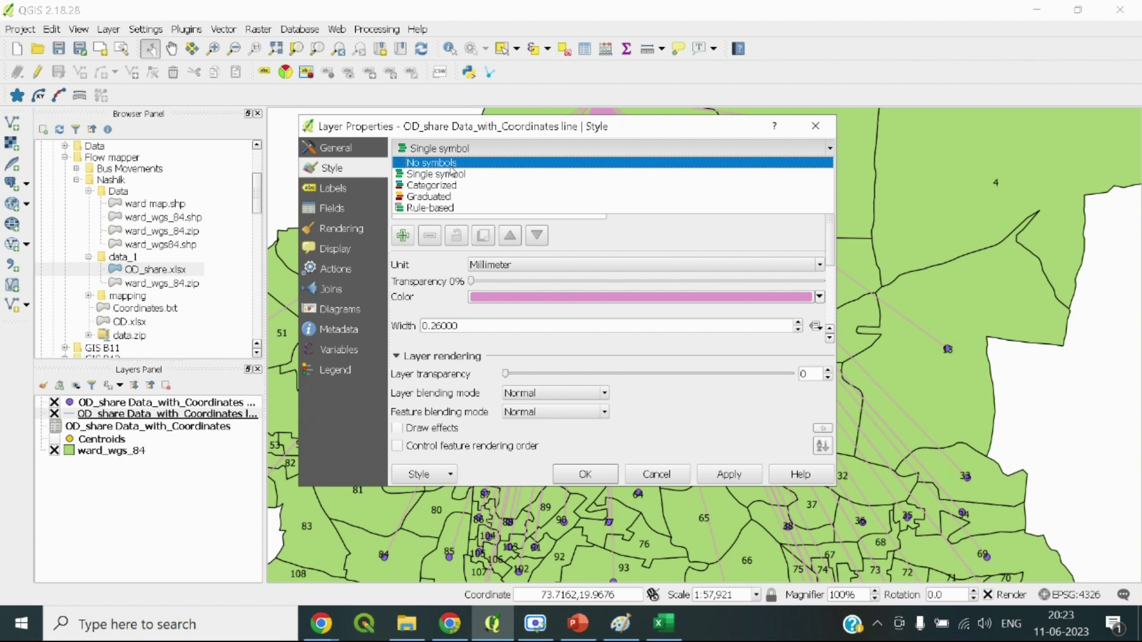
pyautogui.click(440, 199)
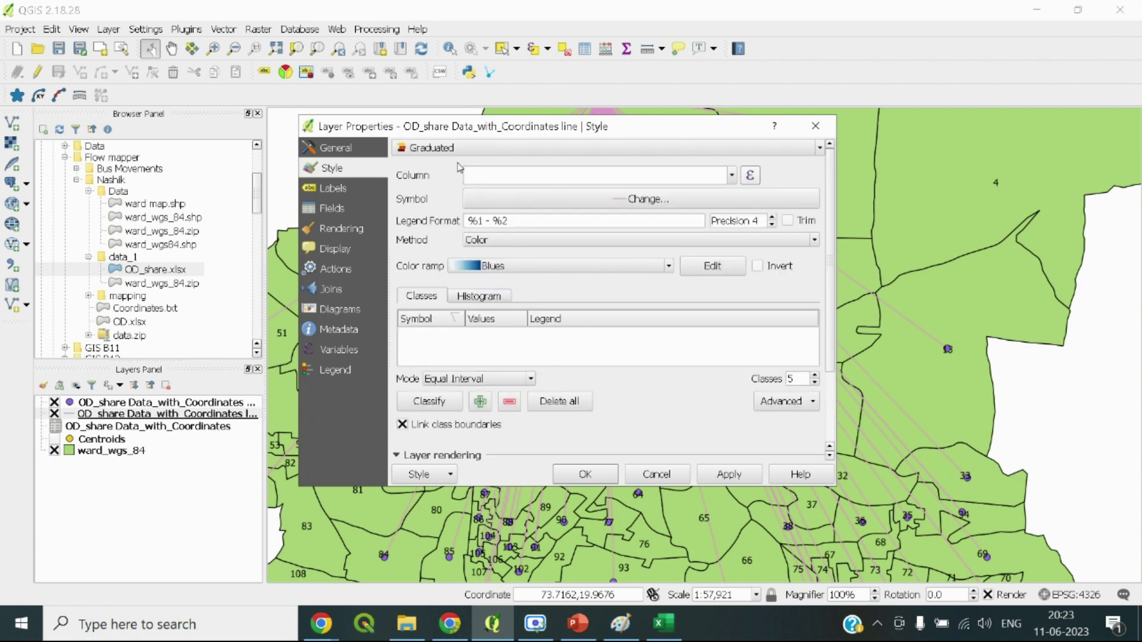
pyautogui.click(732, 175)
pyautogui.click(530, 281)
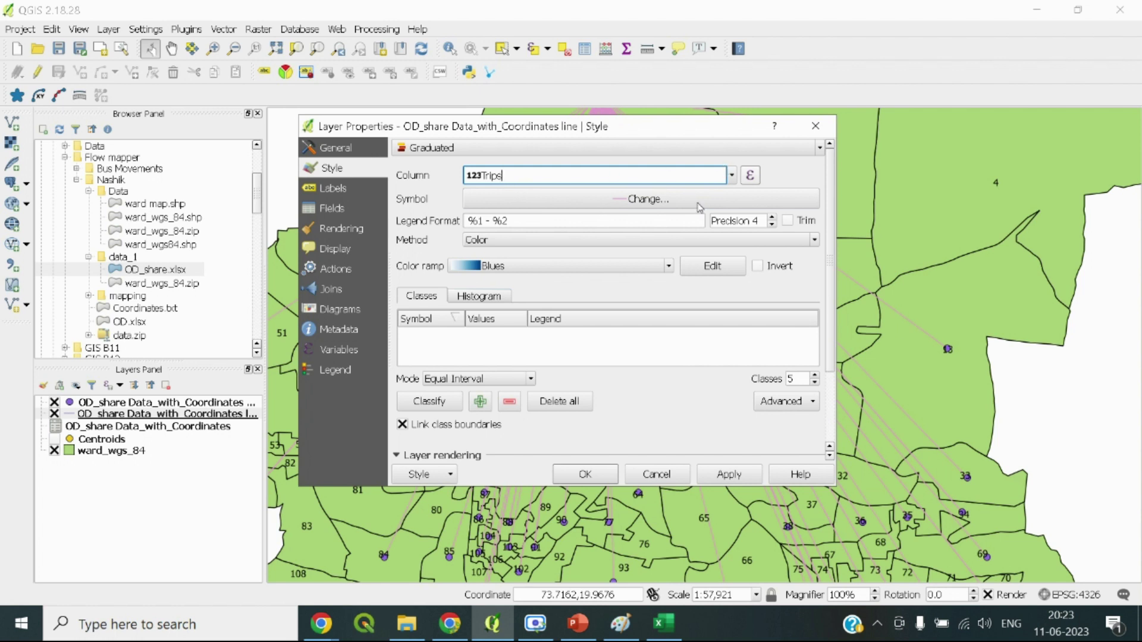
# Grade the flow lines by Size instead of color and classify the trips into five Equal Interval classes
pyautogui.click(487, 241)
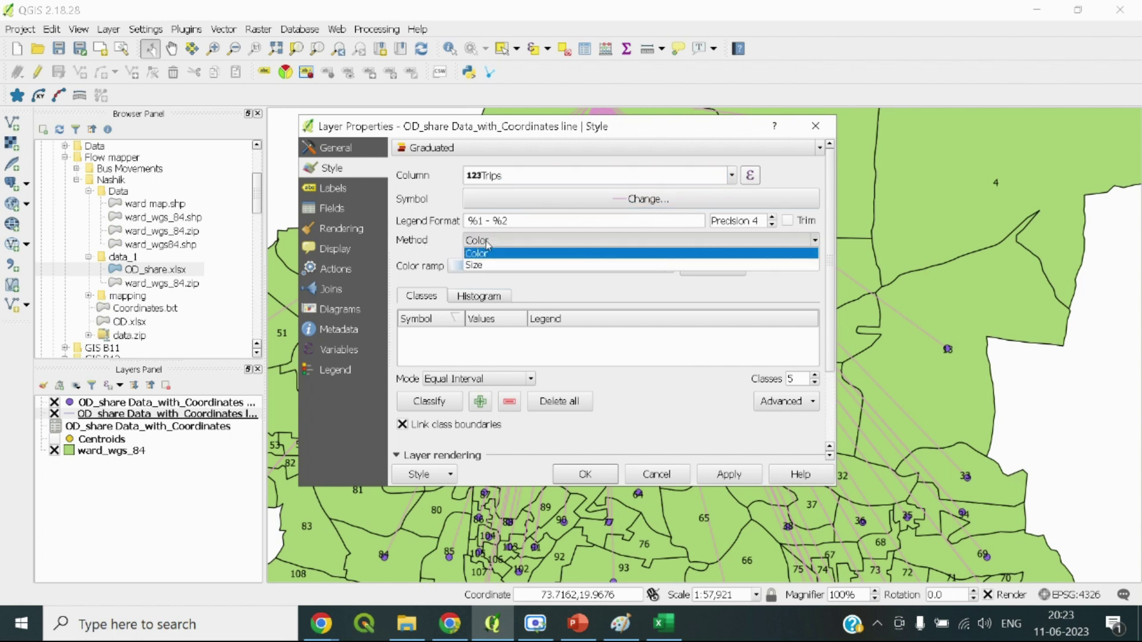
pyautogui.click(485, 265)
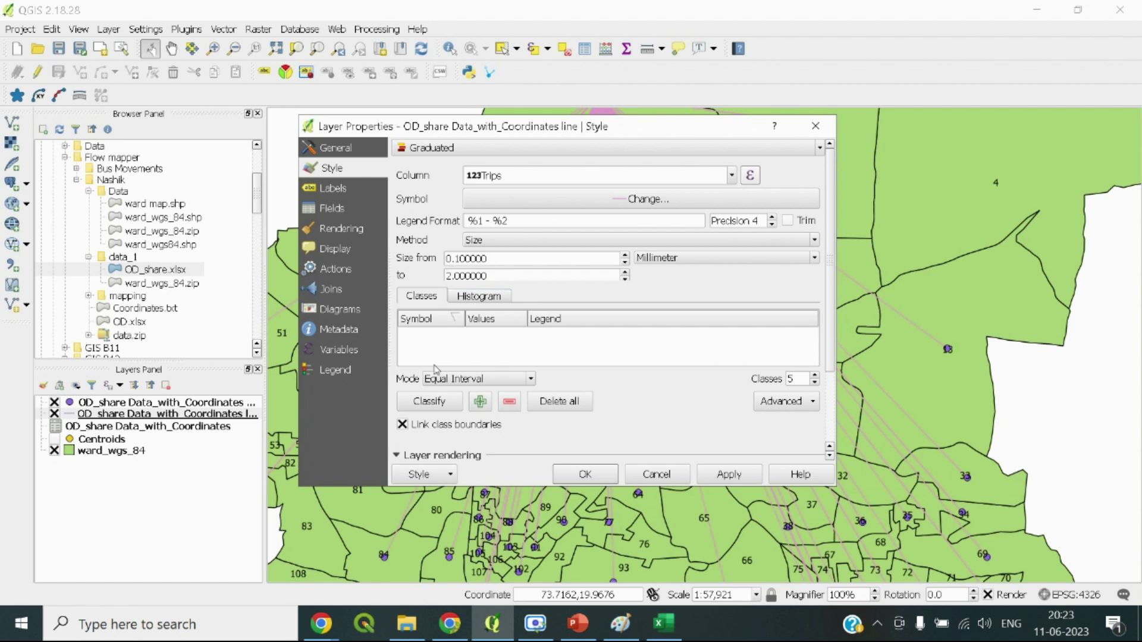
pyautogui.click(434, 403)
pyautogui.scroll(-1, 449, 354)
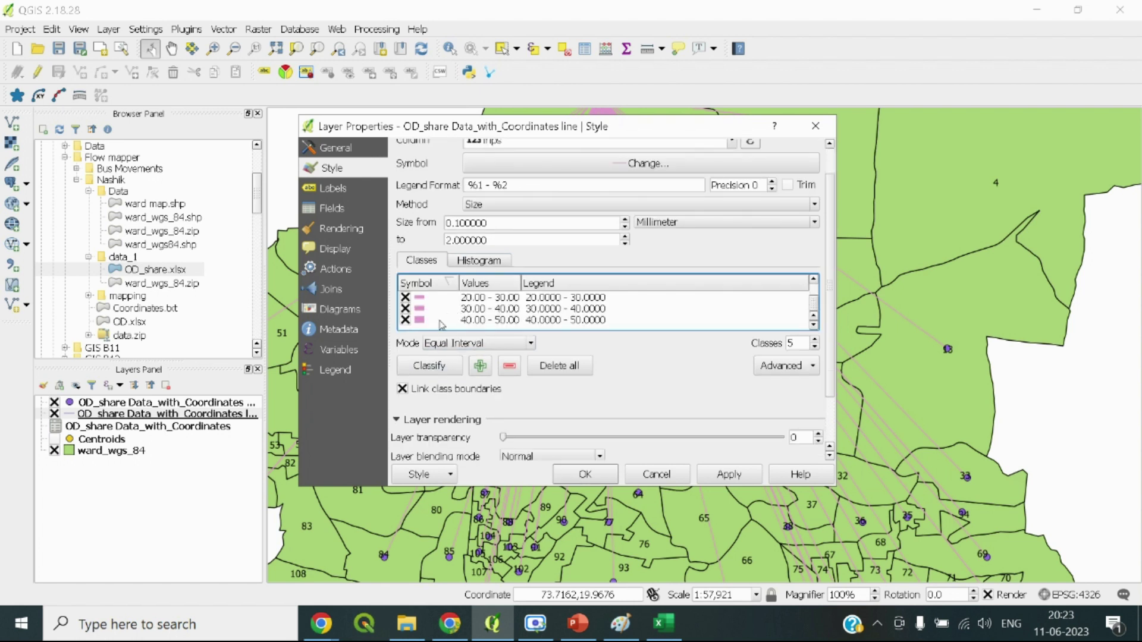
pyautogui.scroll(1, 423, 310)
# Change the graduated line symbol's color to dark red and apply the style to the flow lines
pyautogui.click(567, 165)
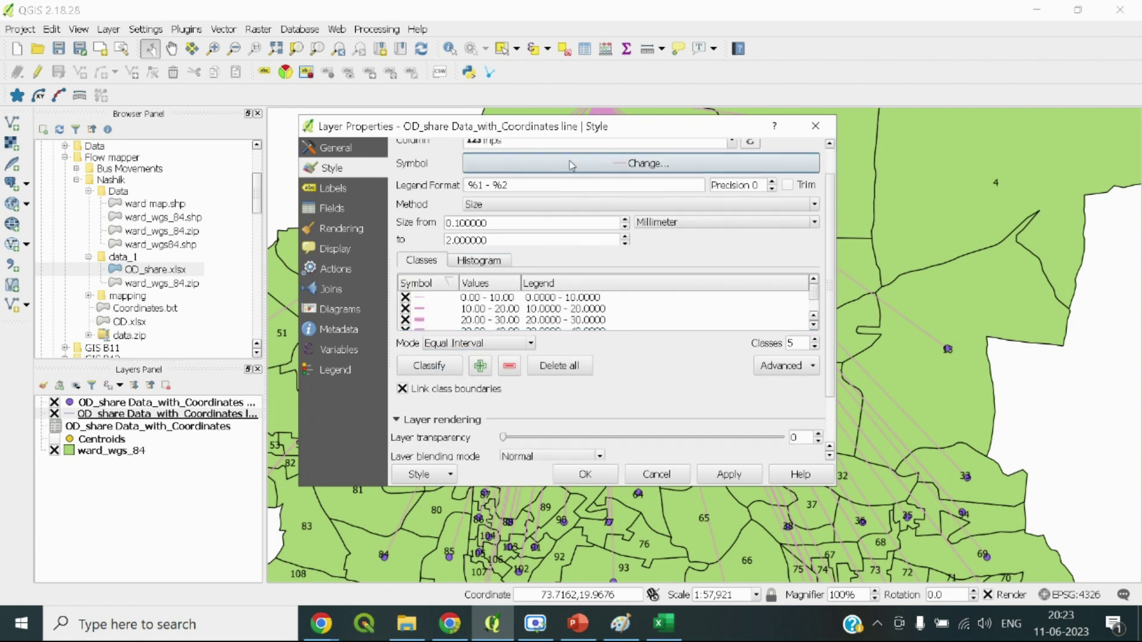
pyautogui.scroll(-3, 532, 402)
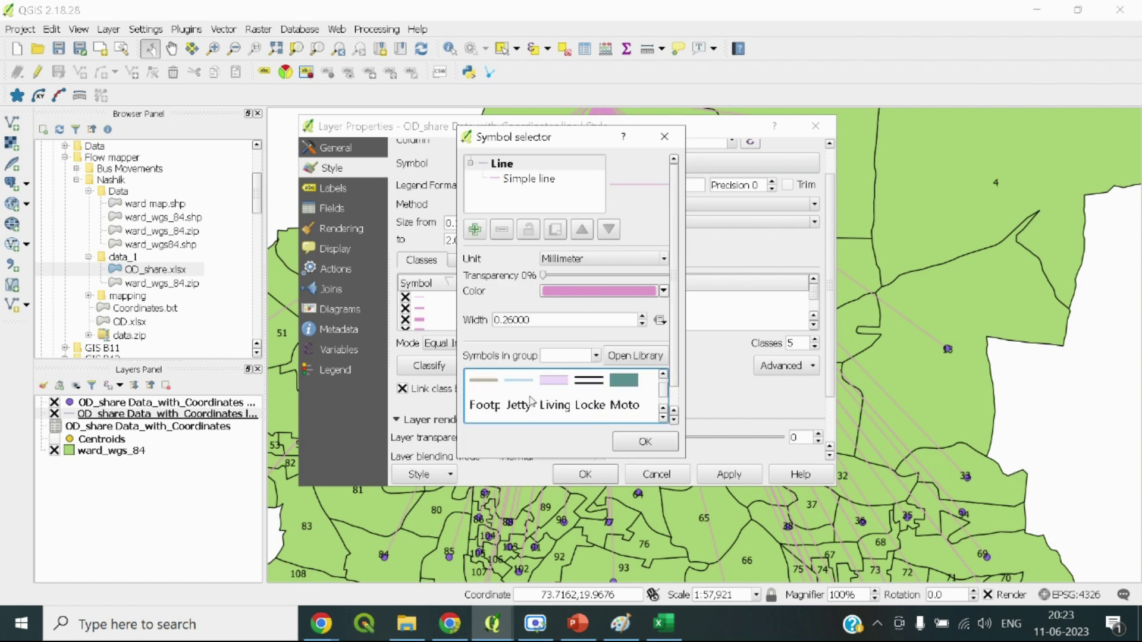
pyautogui.scroll(4, 531, 401)
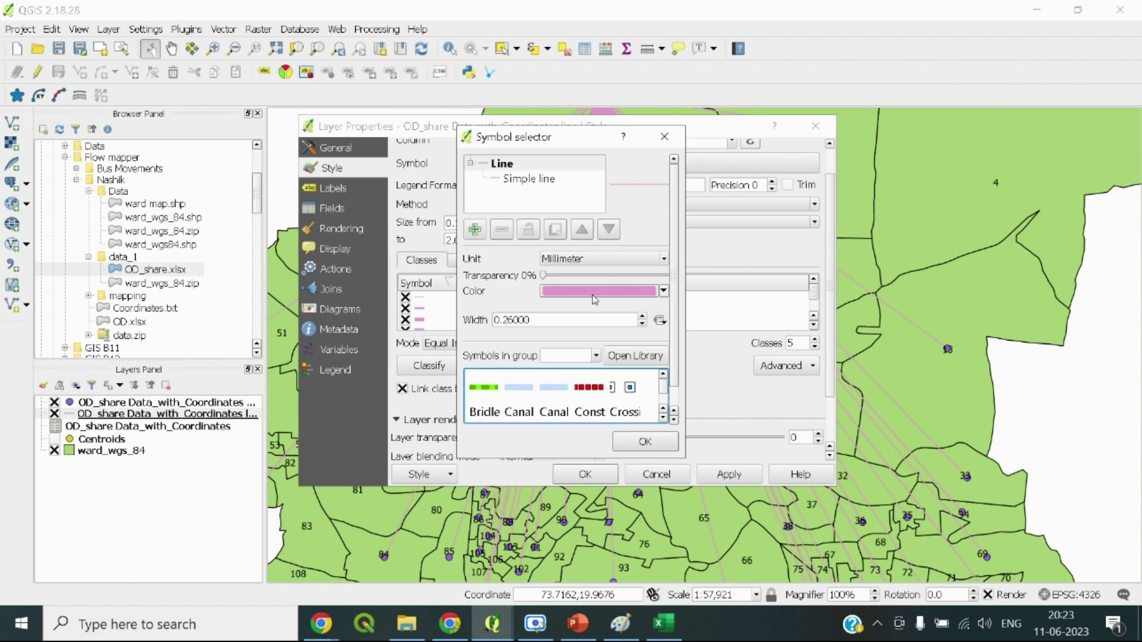
pyautogui.click(593, 296)
pyautogui.moveTo(527, 161); pyautogui.dragTo(553, 217)
pyautogui.click(740, 471)
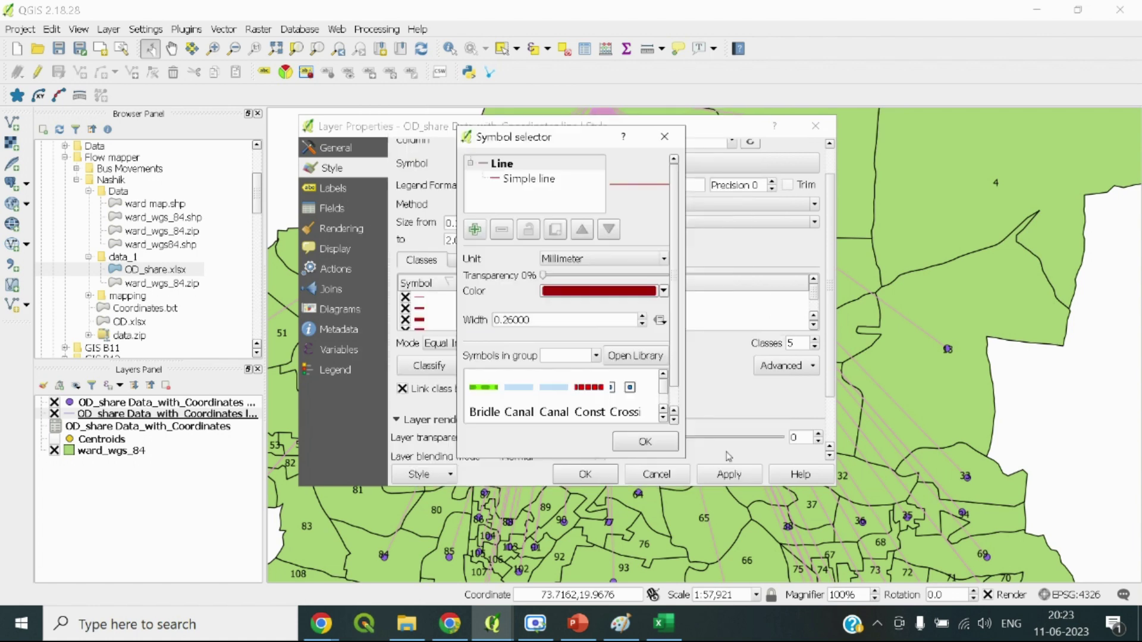
pyautogui.click(641, 447)
pyautogui.click(728, 471)
pyautogui.click(589, 474)
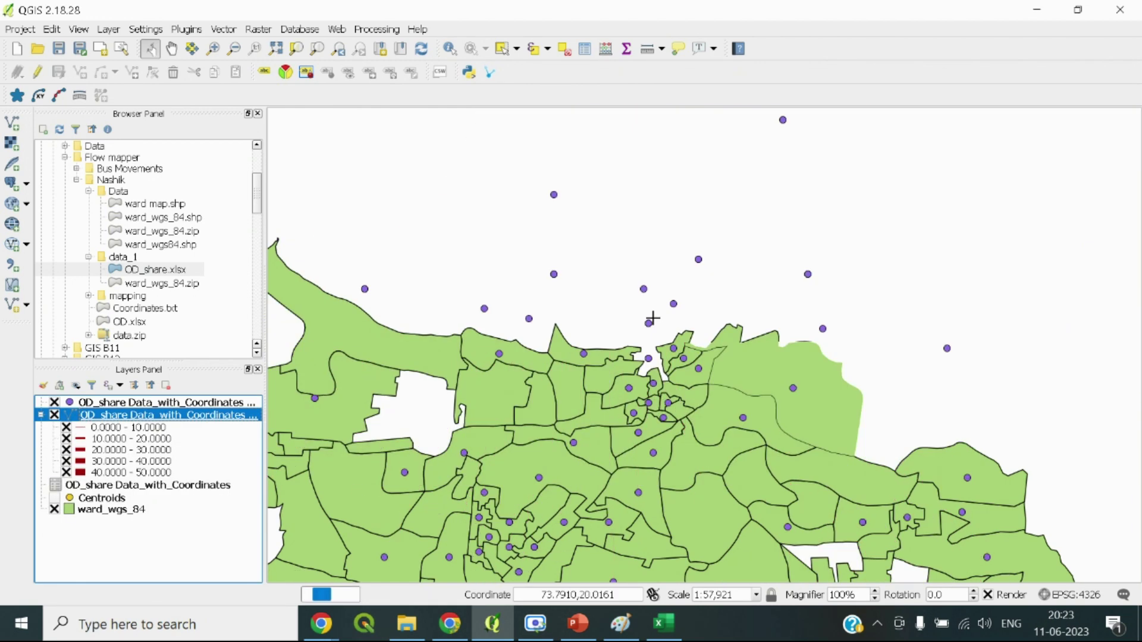
# Hide the 0–10, 10–20, 20–30 and 30–40 trip classes so only the 40–50 flow lines are drawn
pyautogui.scroll(-1, 652, 319)
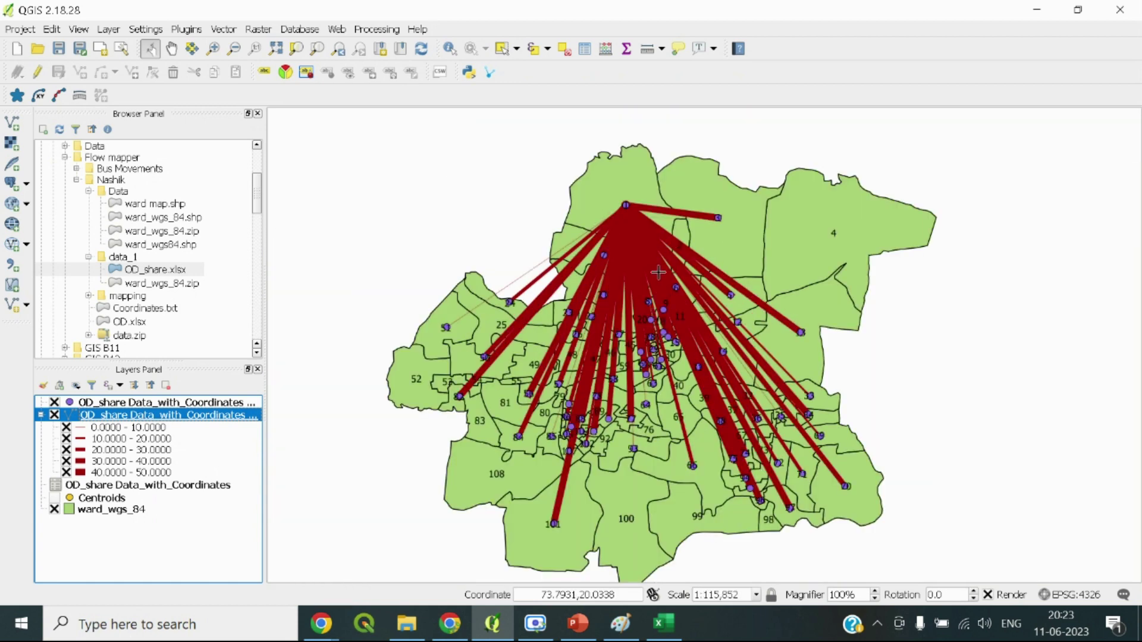
pyautogui.scroll(1, 653, 271)
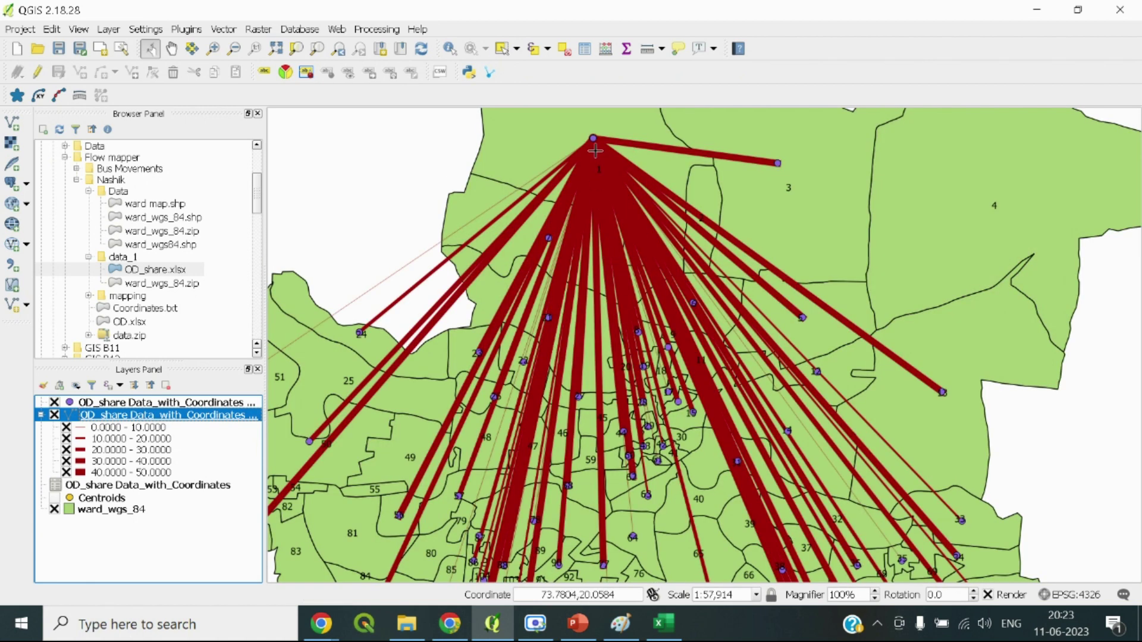
pyautogui.moveTo(629, 466); pyautogui.dragTo(728, 341)
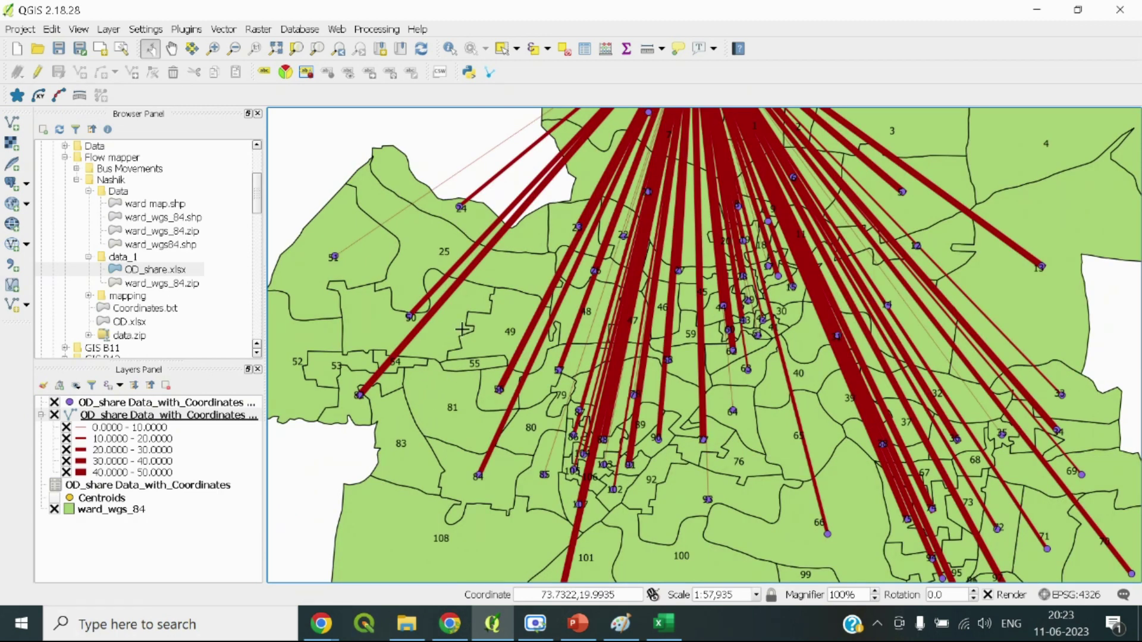
pyautogui.moveTo(651, 307); pyautogui.dragTo(599, 396)
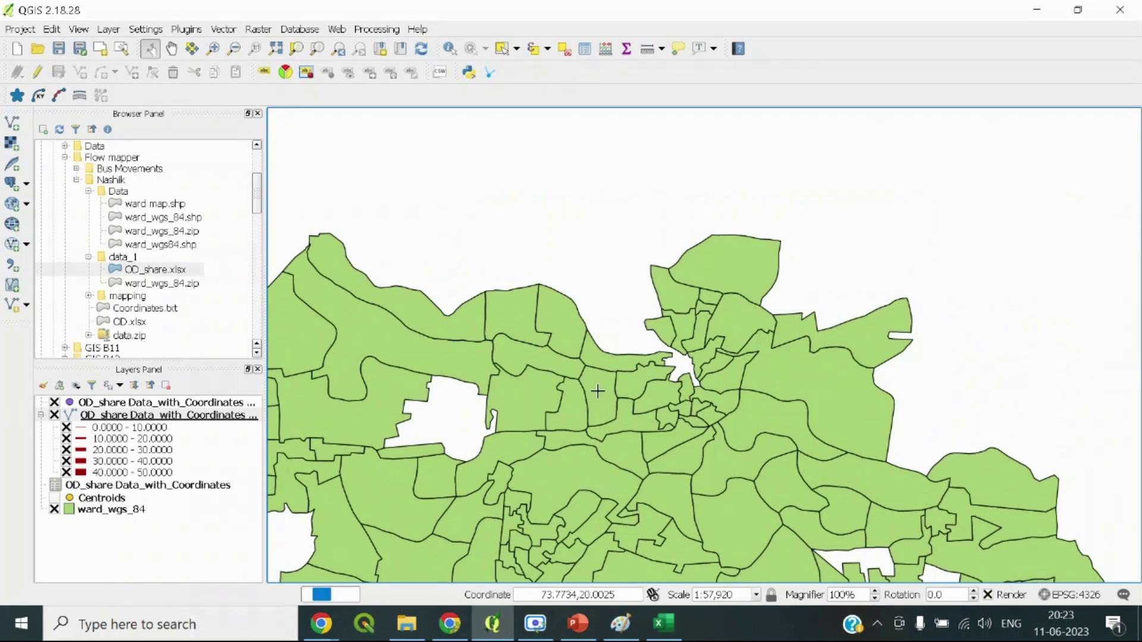
pyautogui.moveTo(555, 403); pyautogui.dragTo(664, 386)
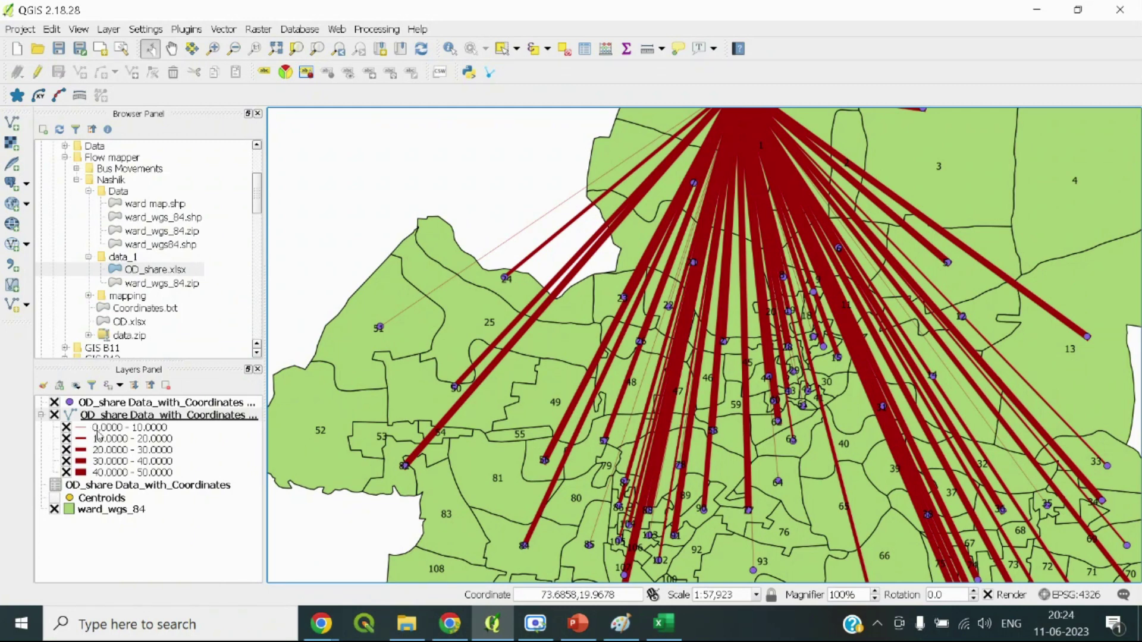
pyautogui.click(66, 427)
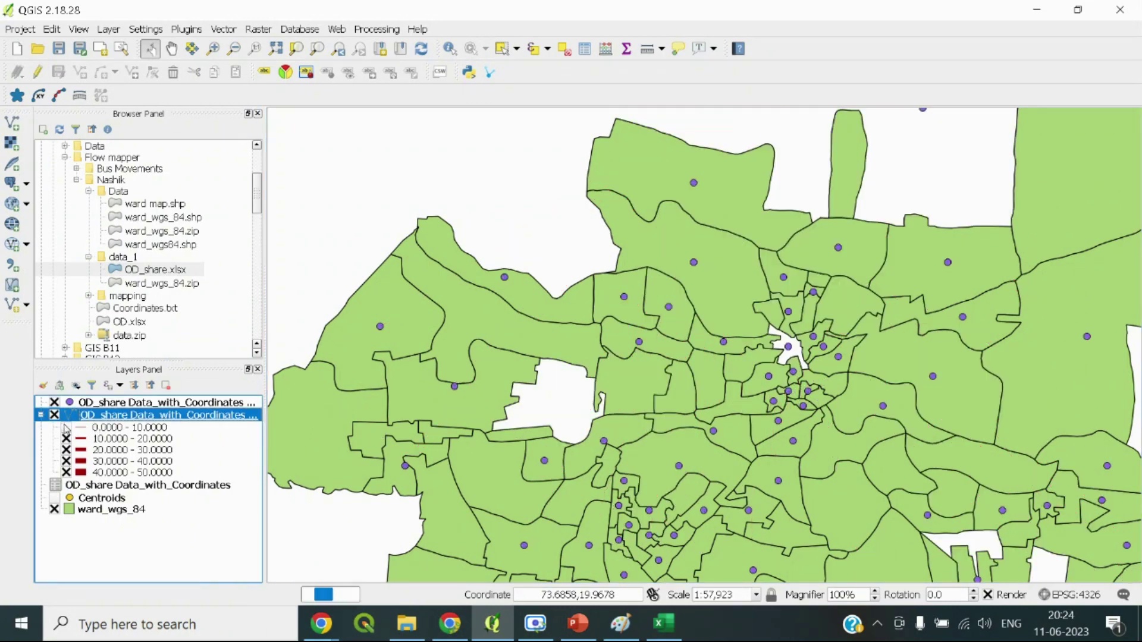
pyautogui.click(66, 427)
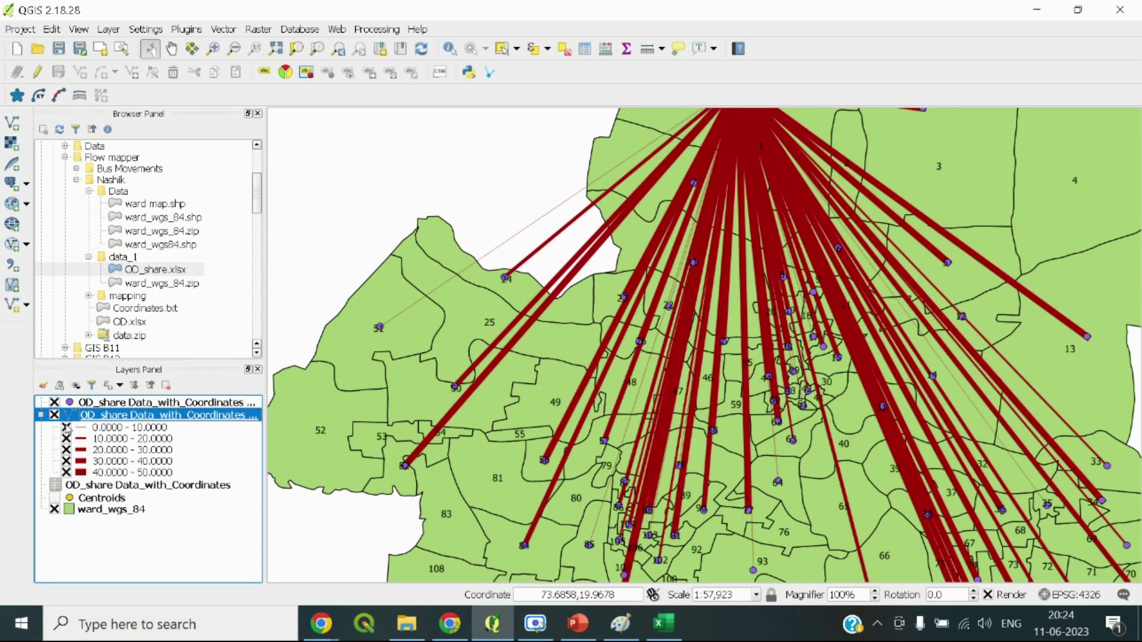
pyautogui.click(66, 427)
pyautogui.click(66, 438)
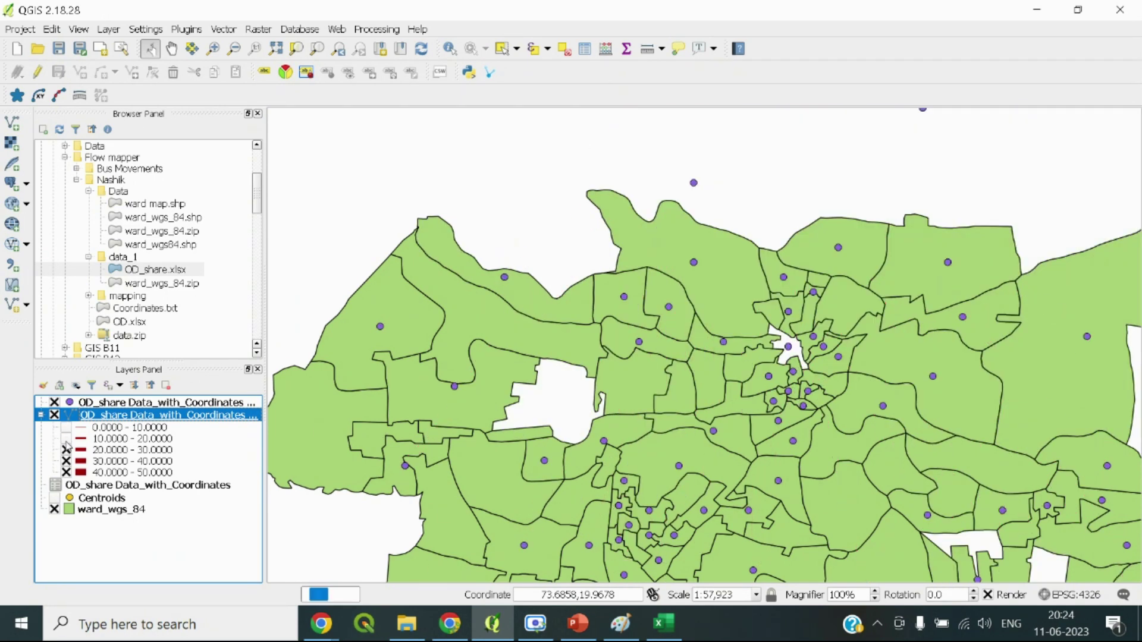
pyautogui.click(66, 450)
pyautogui.click(66, 461)
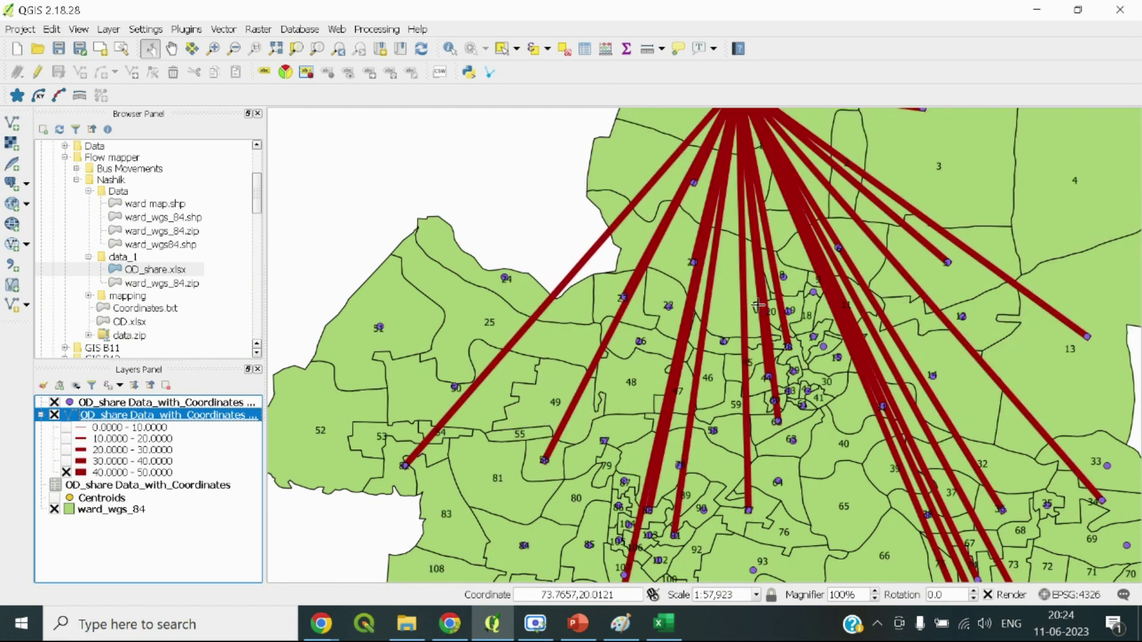
# Examine the 40–50 trip flow lines over the whole ward map and open the line layer's style properties
pyautogui.scroll(-2, 681, 367)
pyautogui.scroll(1, 681, 367)
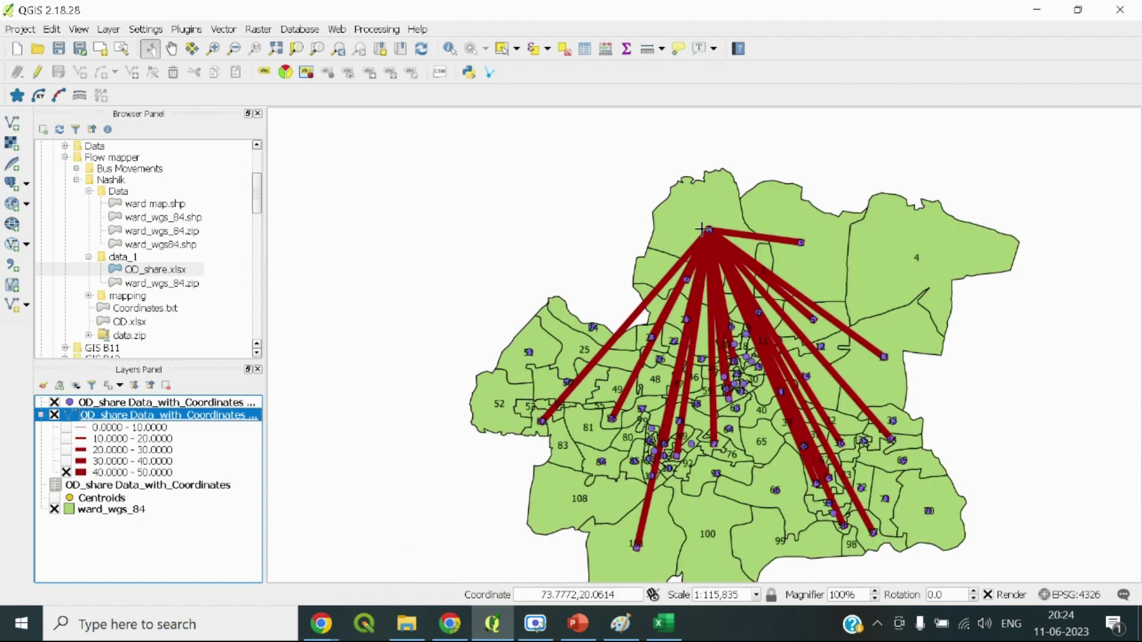
pyautogui.scroll(1, 706, 229)
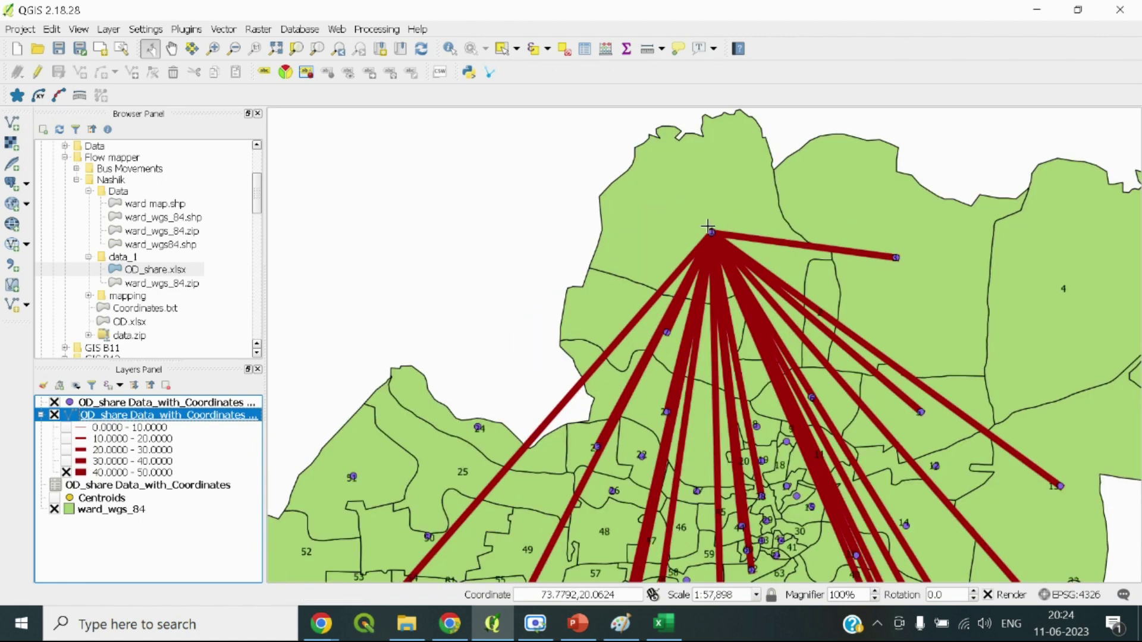
pyautogui.scroll(-1, 706, 229)
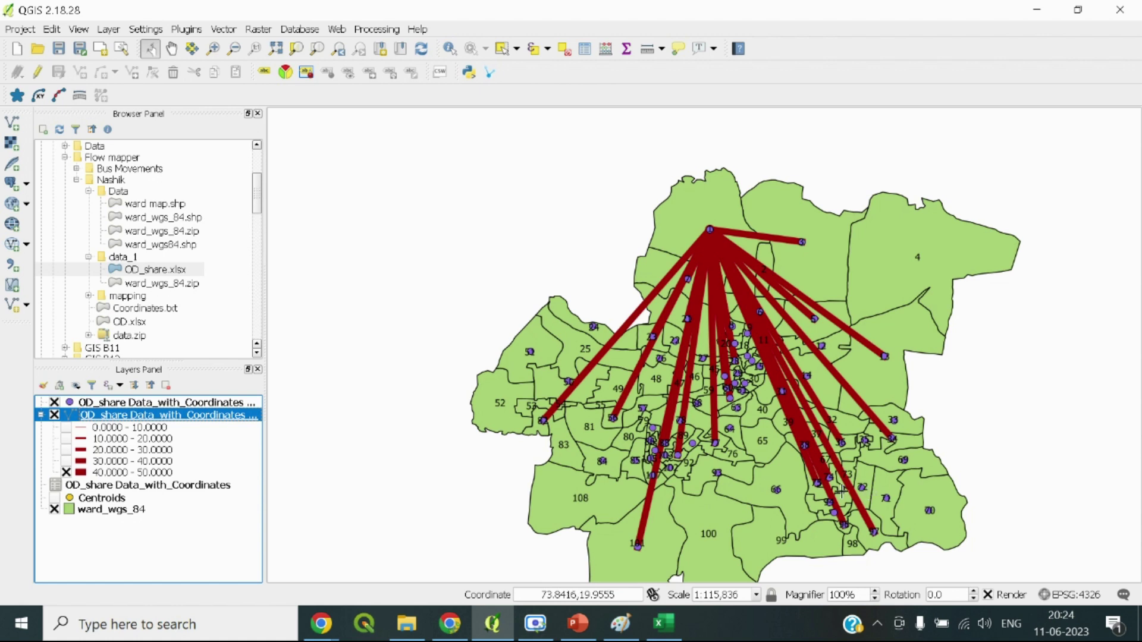
pyautogui.moveTo(800, 480); pyautogui.dragTo(766, 418)
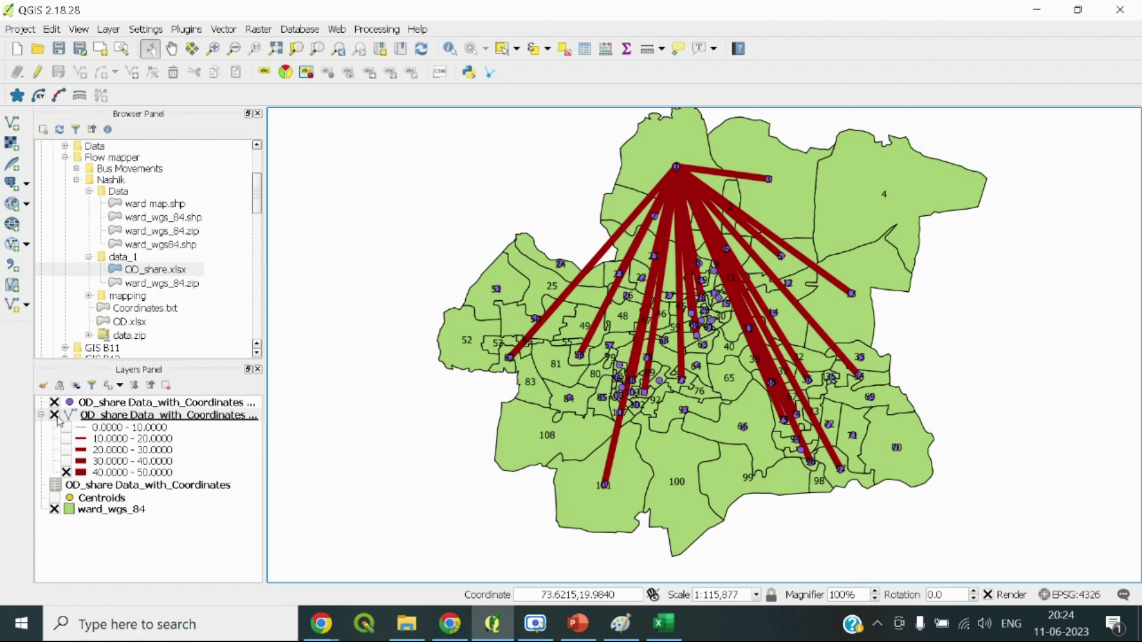
pyautogui.rightClick(83, 415)
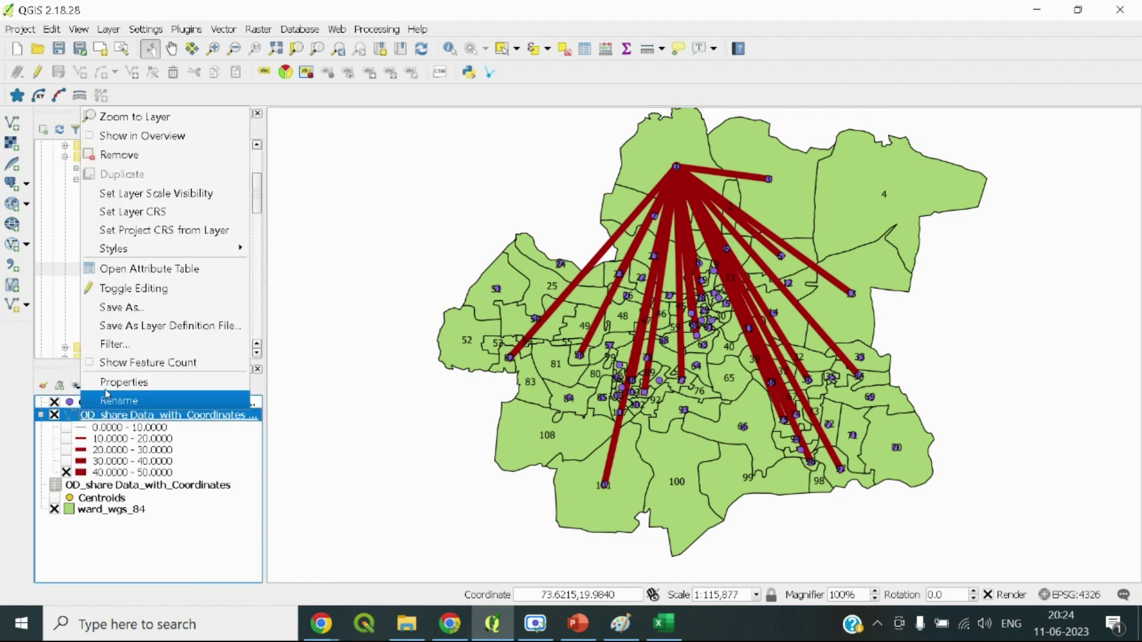
pyautogui.press('Escape')
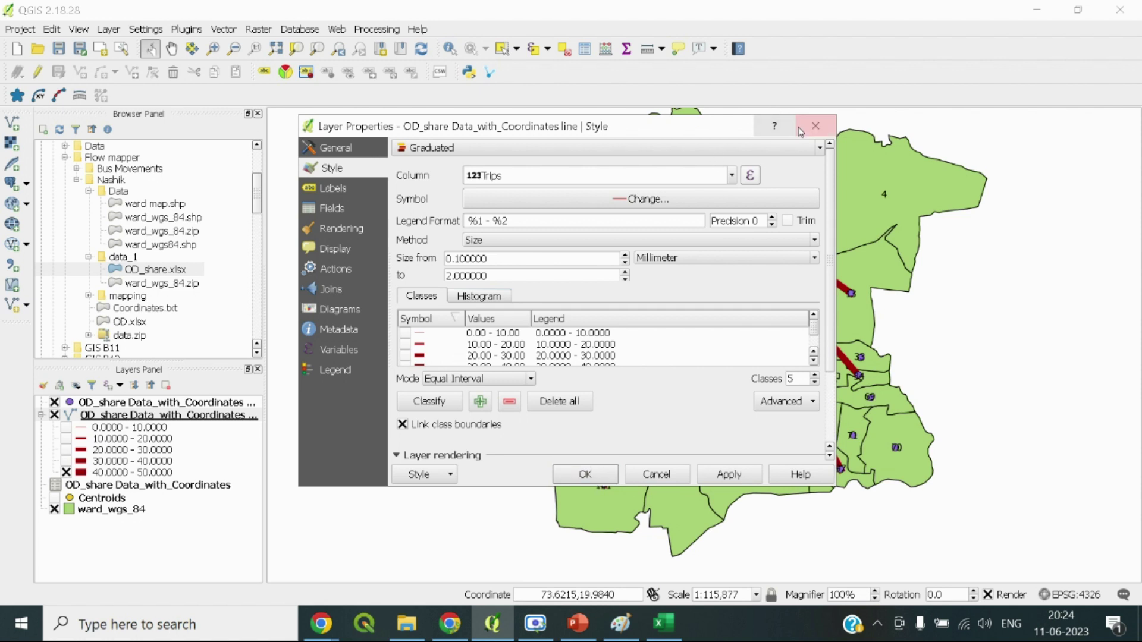
# Close the flow line layer's properties, switch to the Google Meet call in Chrome and check its participant list
pyautogui.click(816, 127)
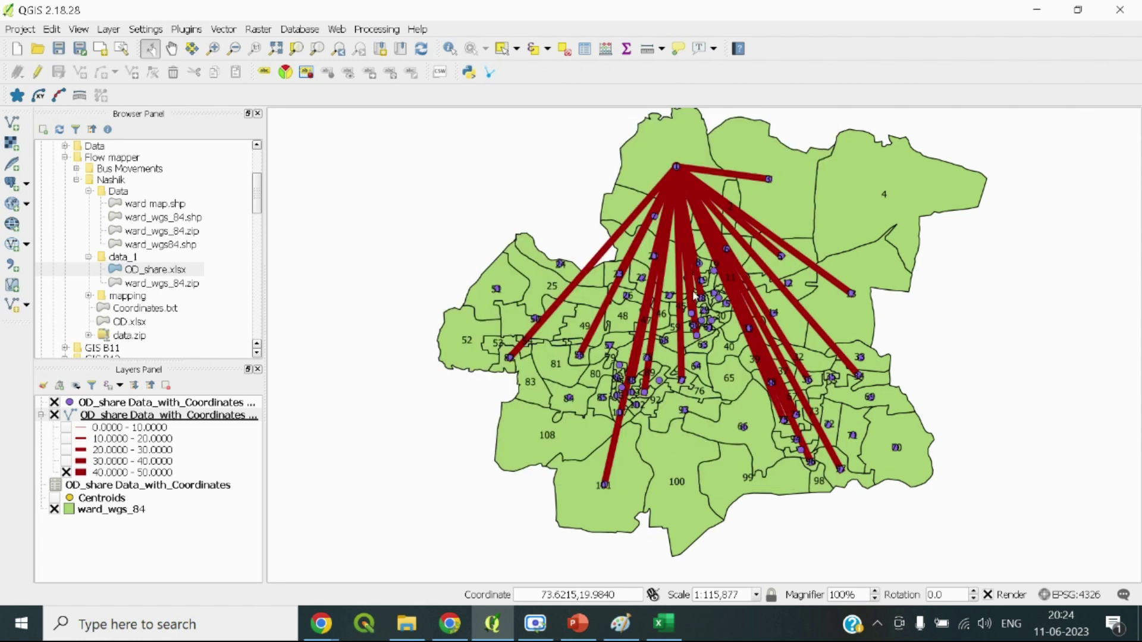
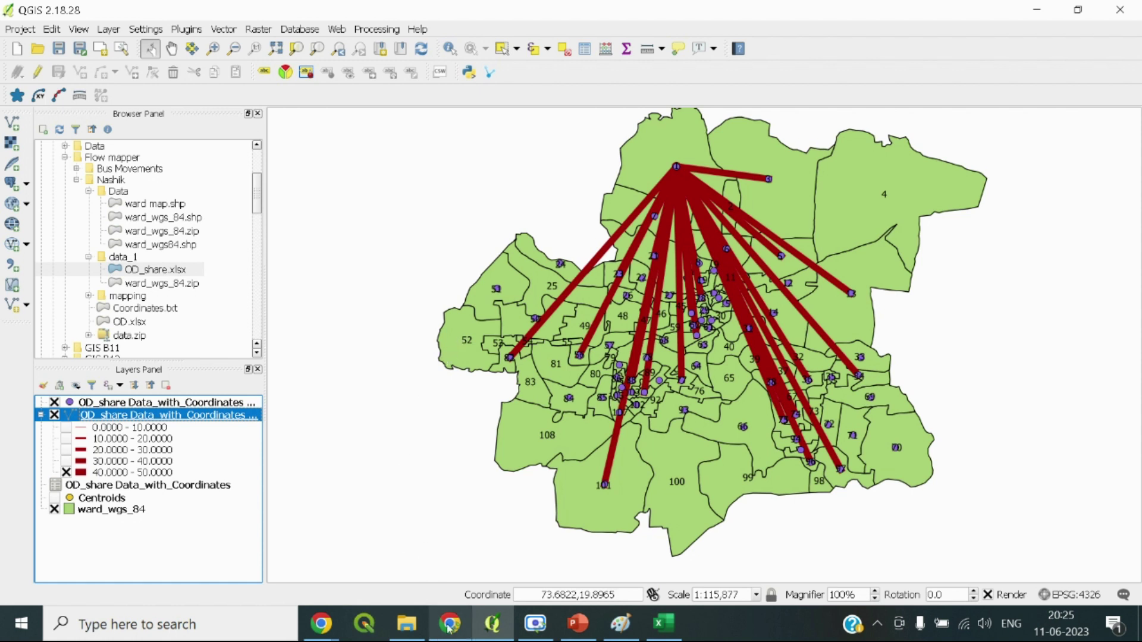
pyautogui.moveTo(451, 625)
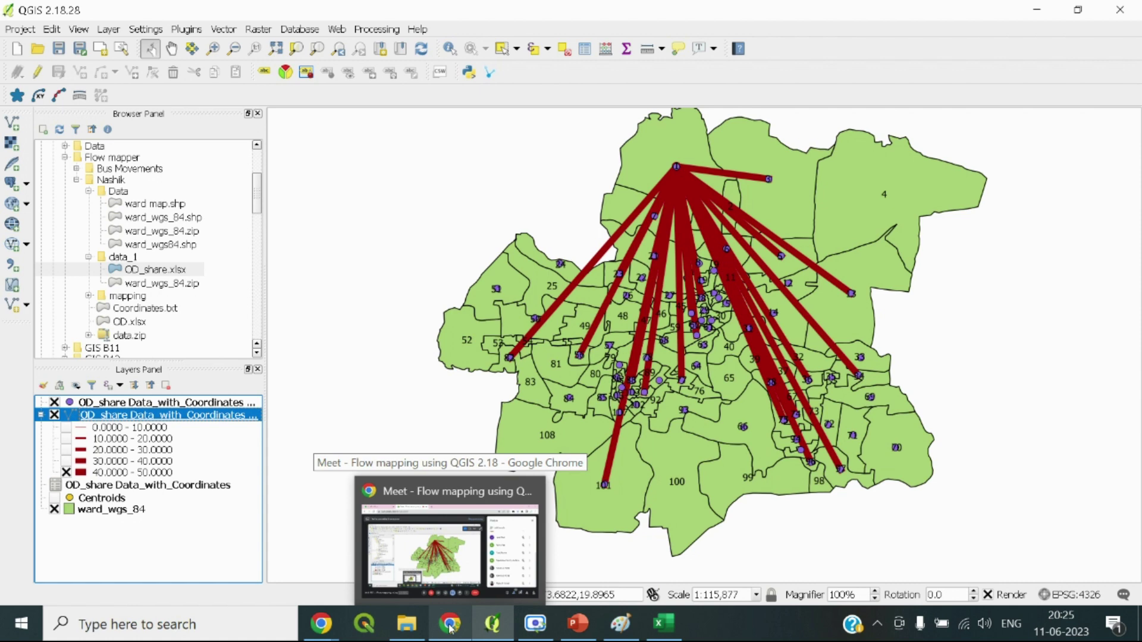
pyautogui.click(450, 625)
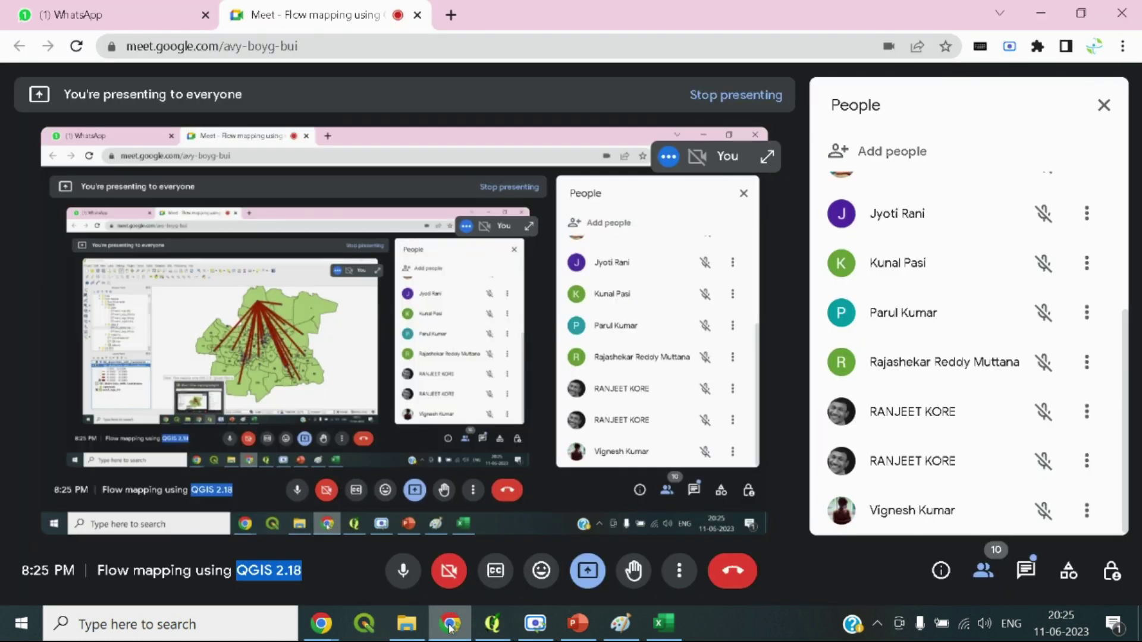
pyautogui.scroll(-4, 921, 433)
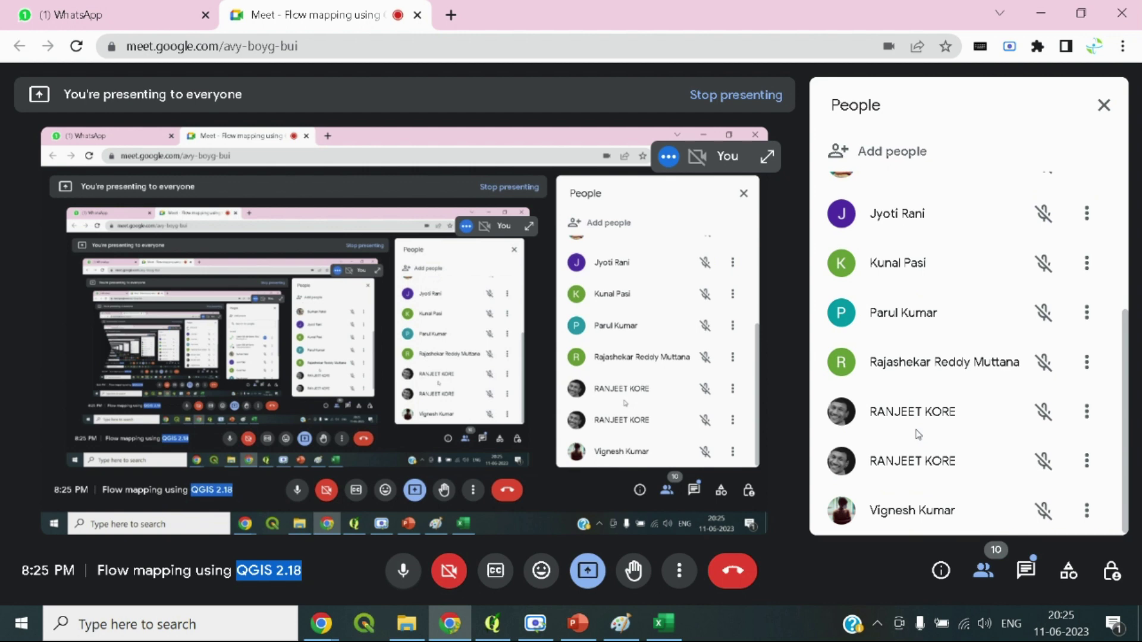
# Switch back to QGIS and set the ward_wgs_84 layer's labeling mode to Show labels for this layer
pyautogui.click(497, 626)
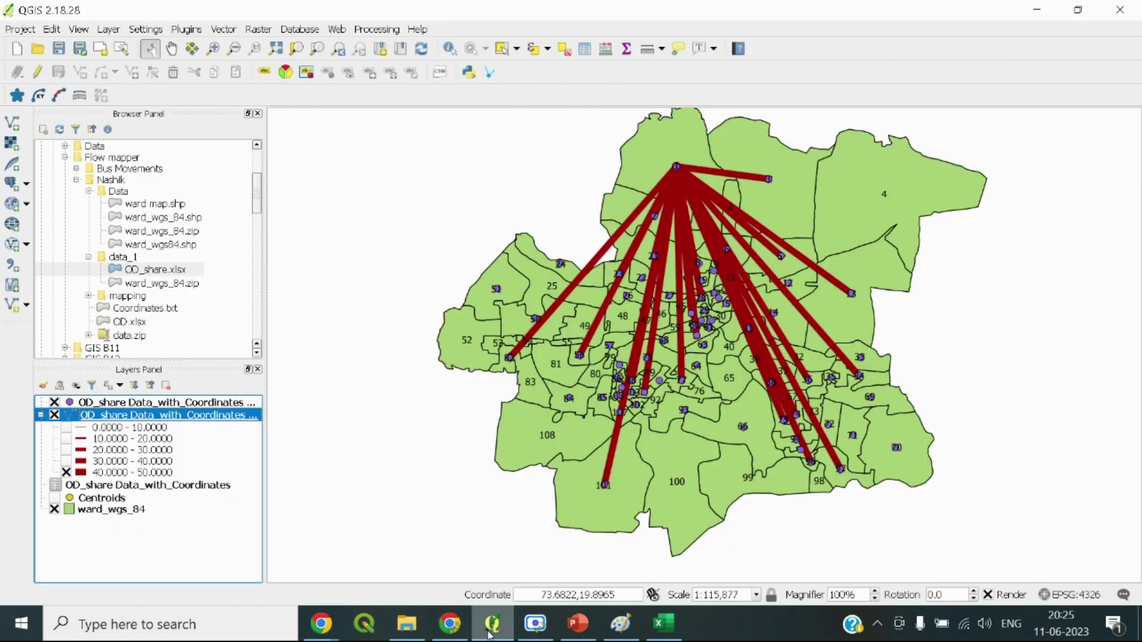
pyautogui.click(109, 510)
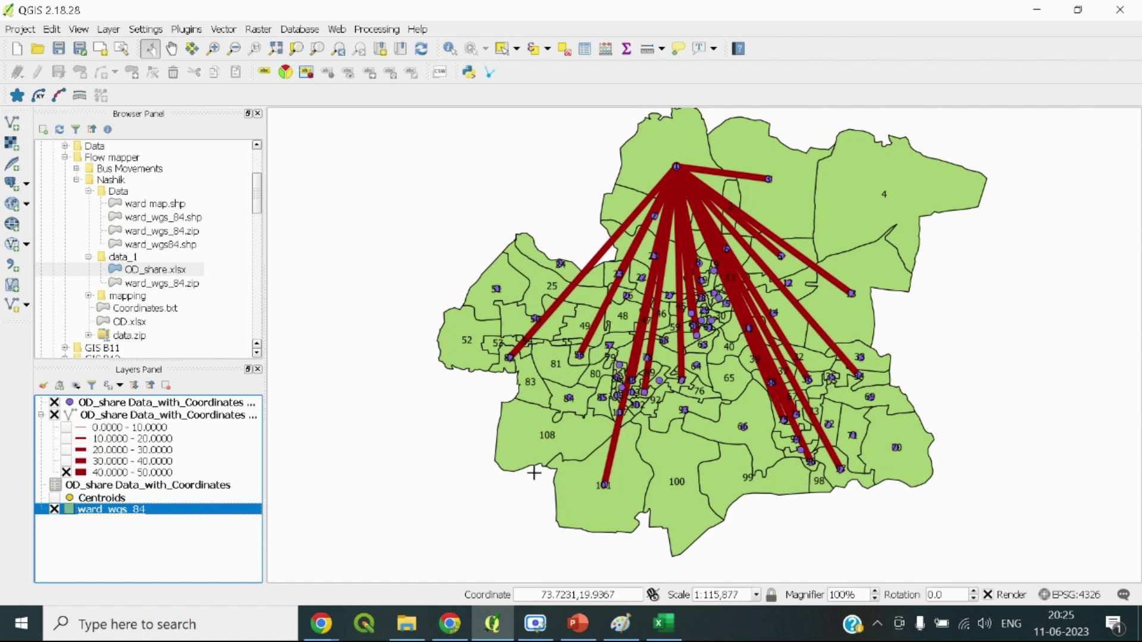
pyautogui.scroll(2, 533, 473)
pyautogui.scroll(-2, 526, 370)
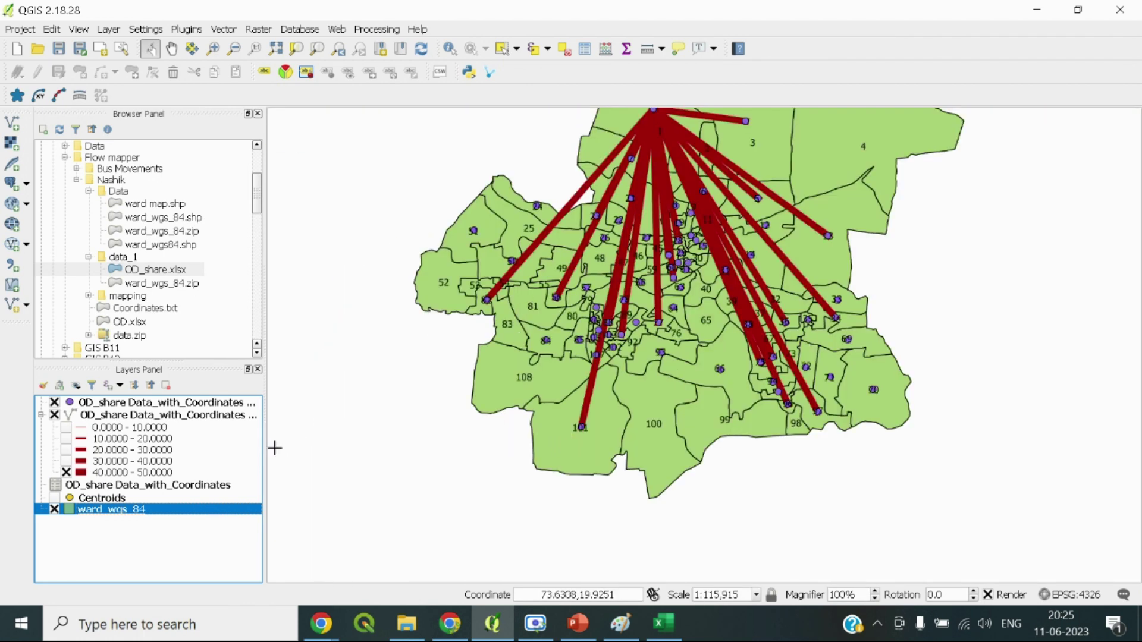
pyautogui.rightClick(109, 511)
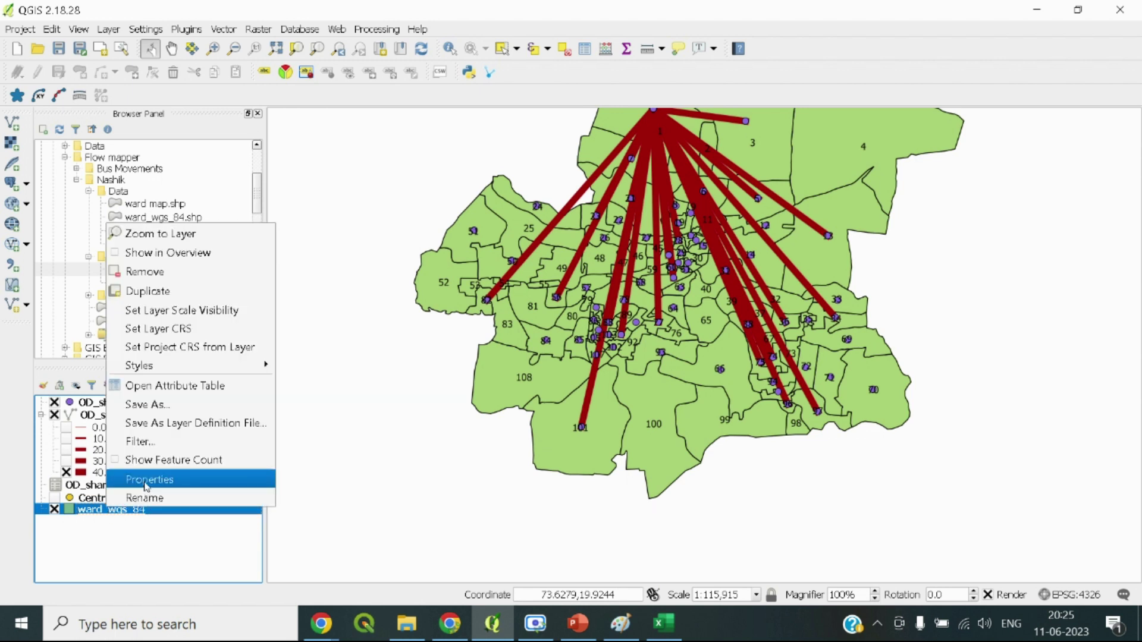
pyautogui.click(145, 479)
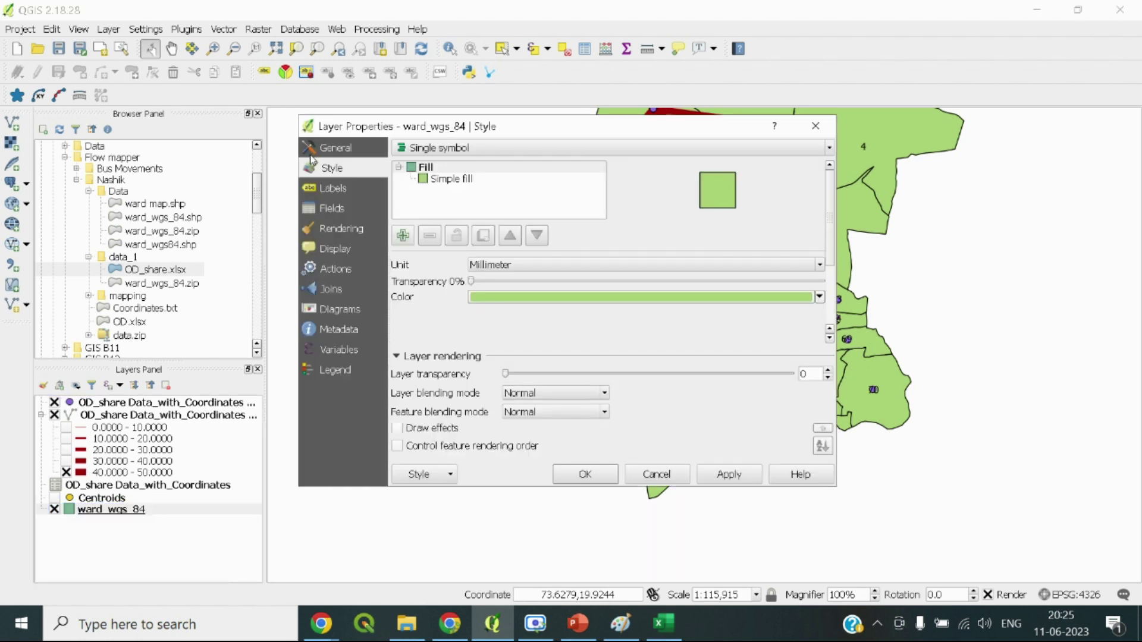
pyautogui.click(326, 189)
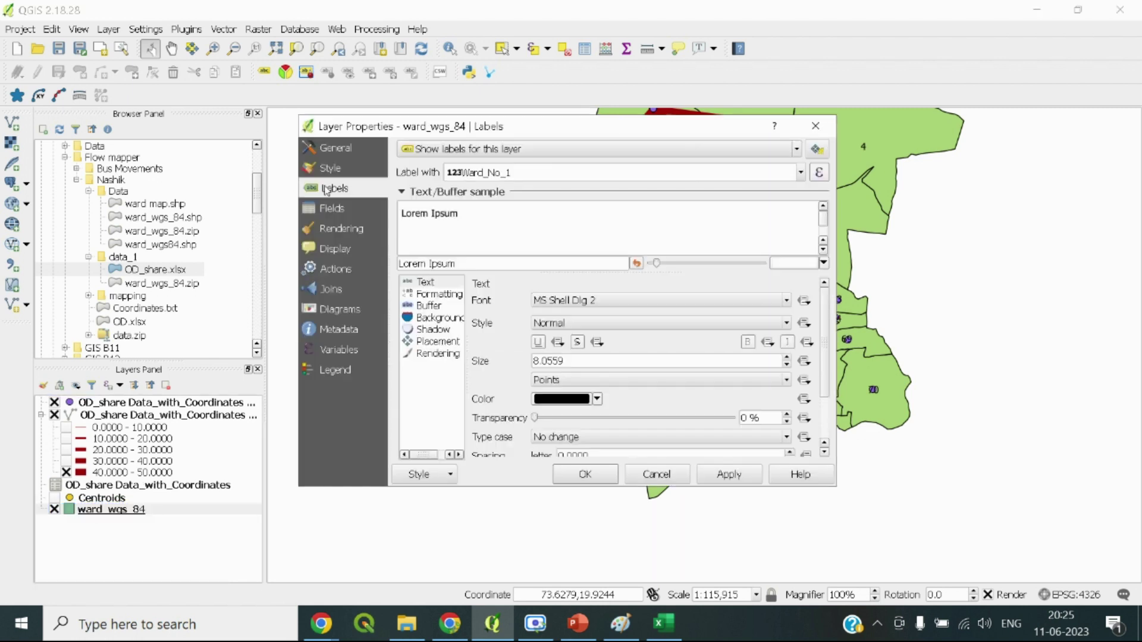
pyautogui.click(459, 153)
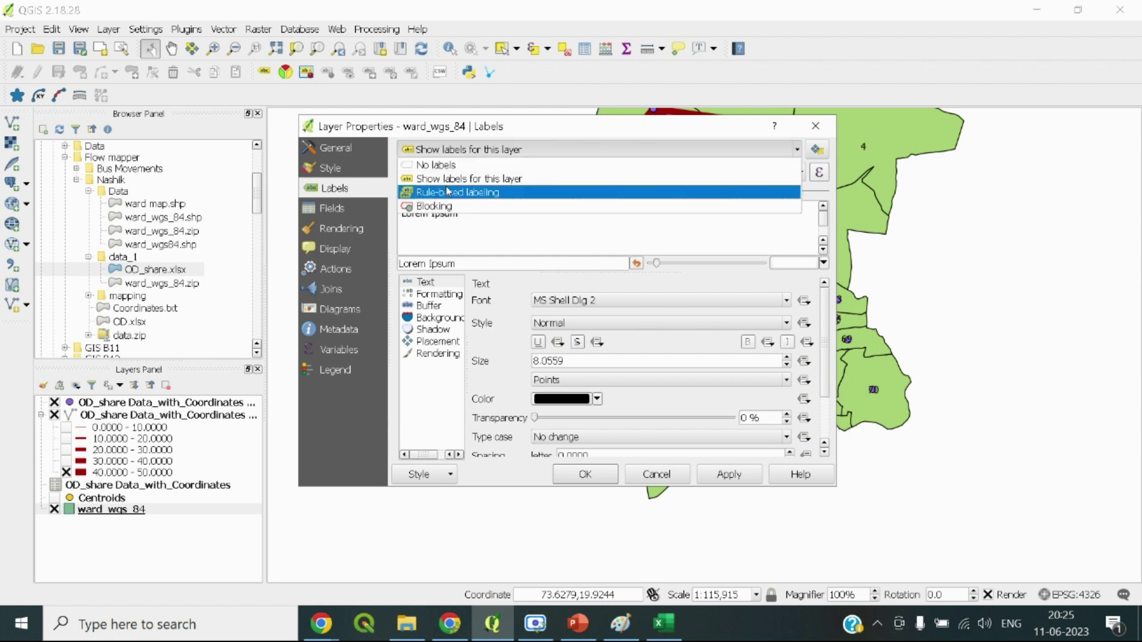
pyautogui.click(479, 174)
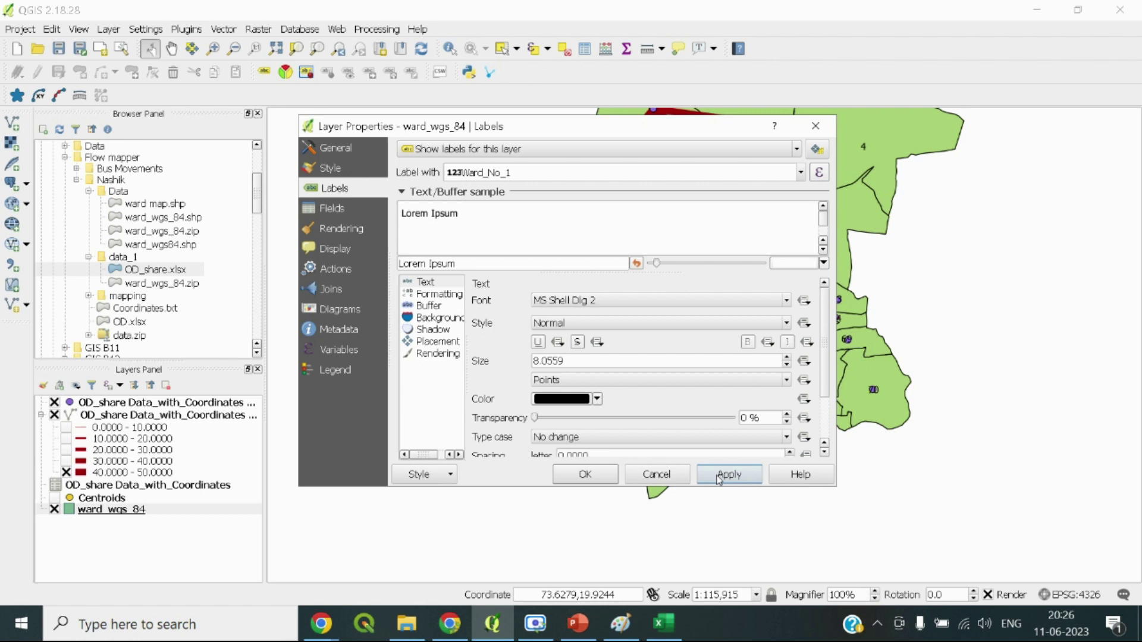
pyautogui.click(603, 482)
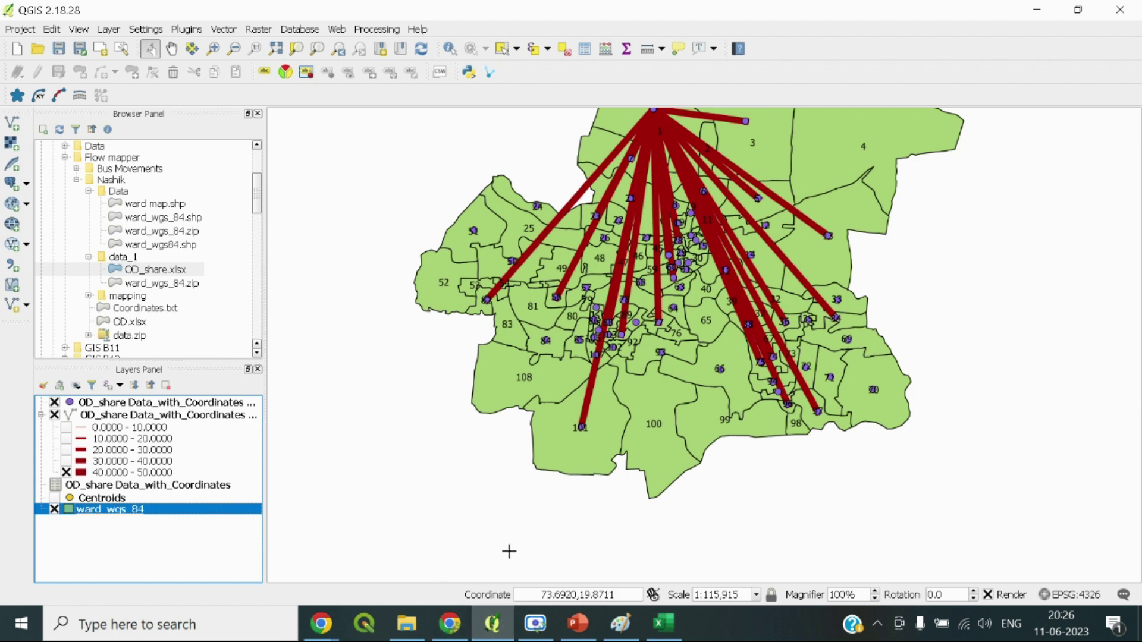
pyautogui.scroll(-1, 566, 390)
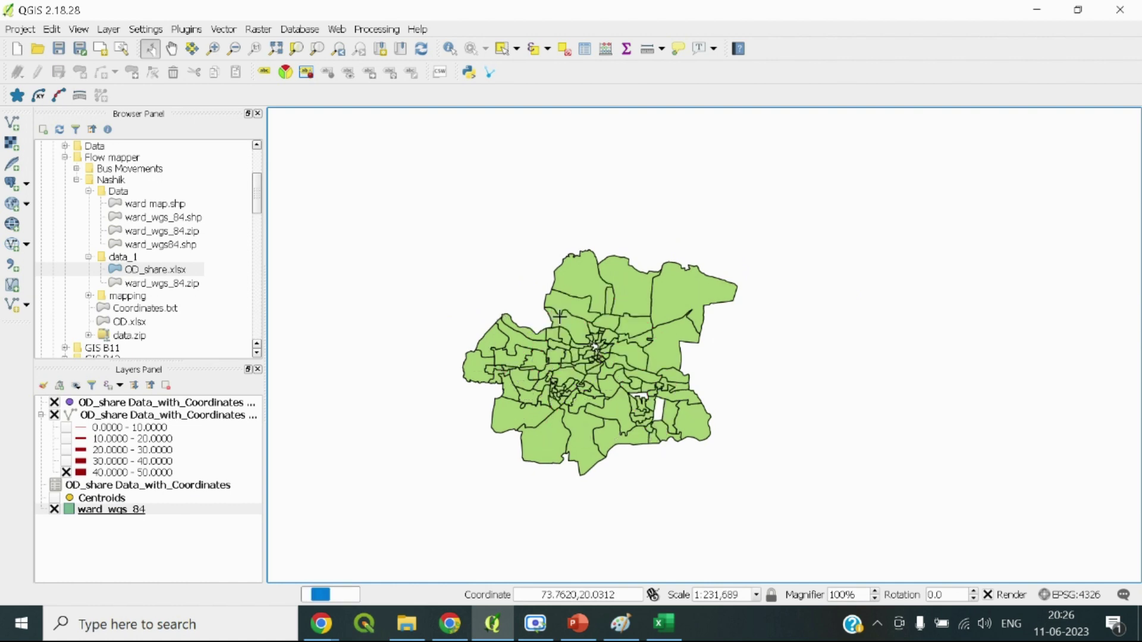
pyautogui.scroll(1, 617, 236)
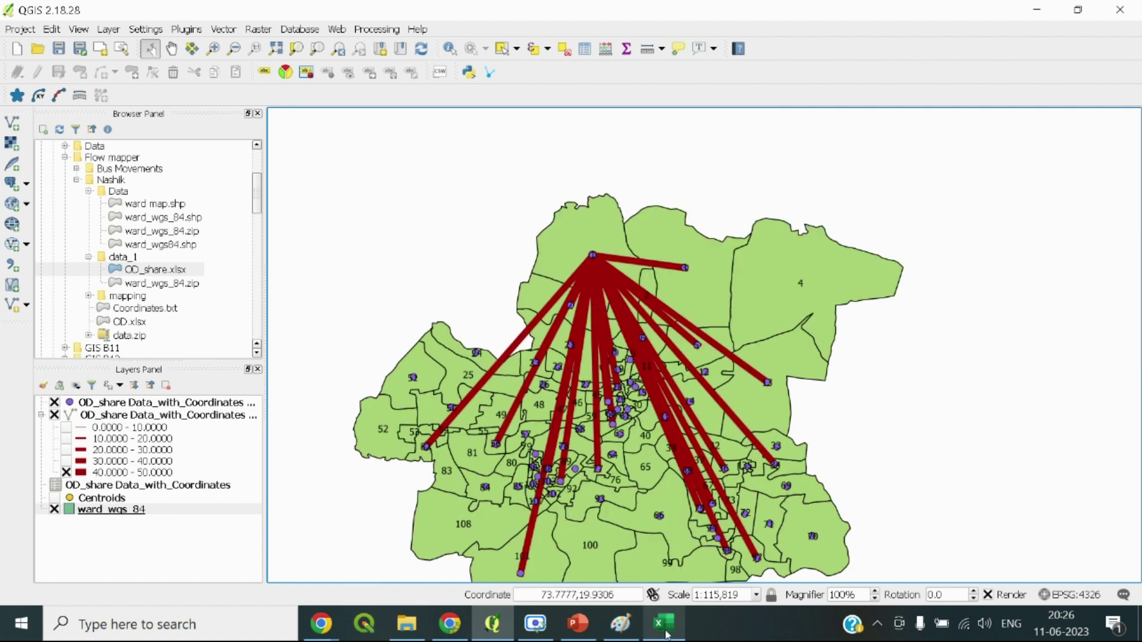
# Switch to the OD_share workbook in Excel and look through the ward, coordinate and trip records on the Data_with_Coordinates sheet
pyautogui.click(663, 623)
pyautogui.click(632, 234)
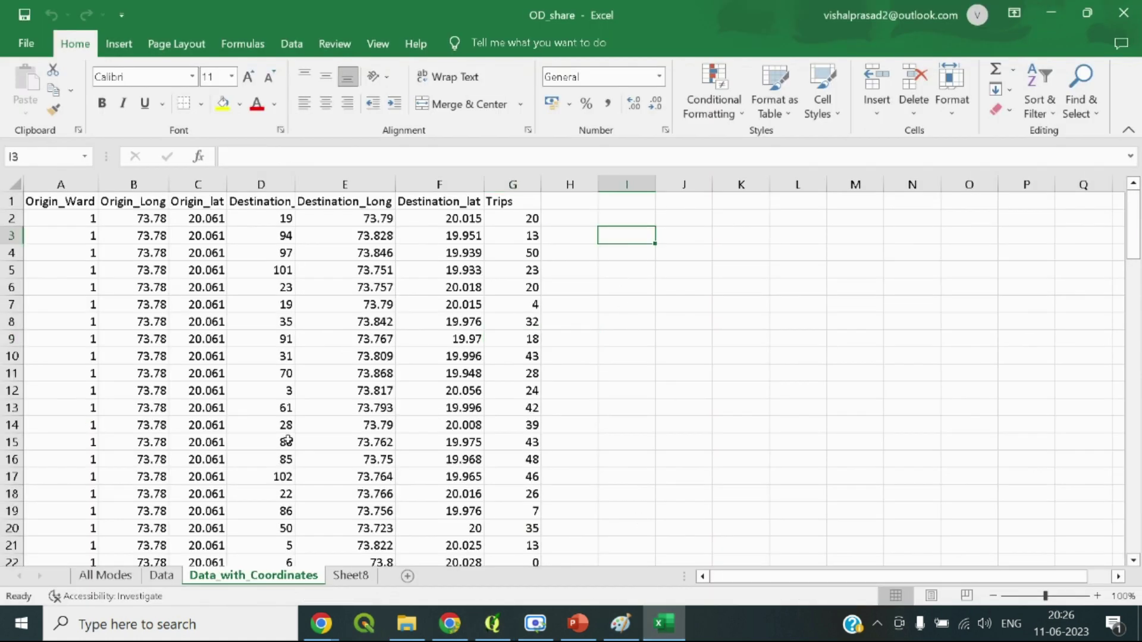
pyautogui.scroll(-12, 84, 255)
pyautogui.scroll(11, 89, 274)
pyautogui.scroll(1, 89, 279)
# Look through the All Modes sheet down to its last numbered trip record, and return to its first rows
pyautogui.click(116, 577)
pyautogui.click(60, 218)
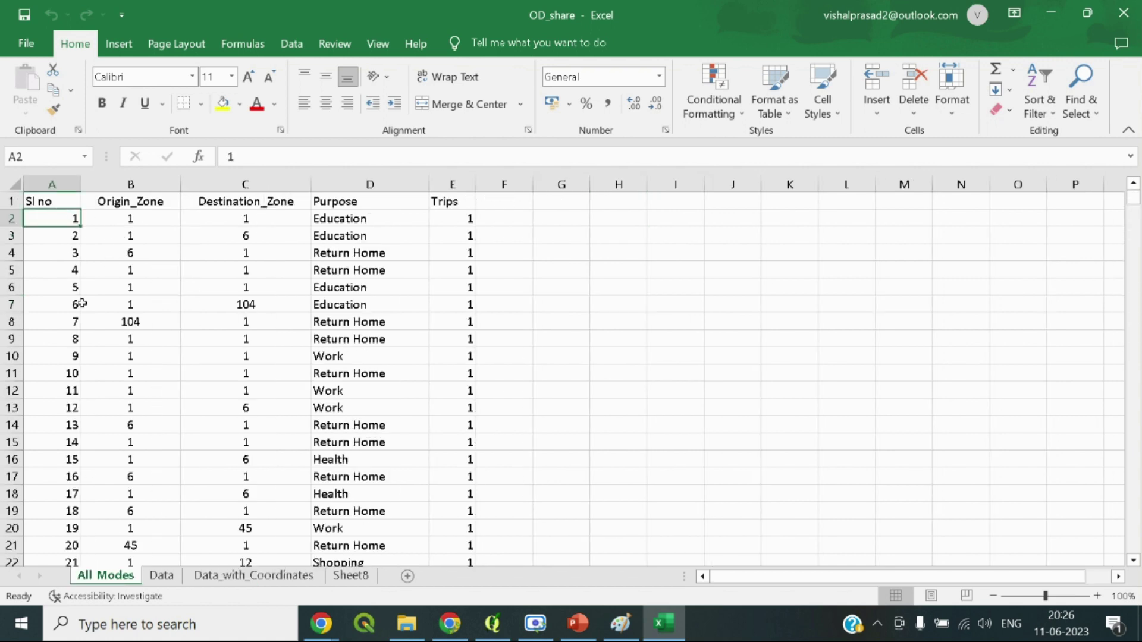
pyautogui.scroll(-7, 83, 310)
pyautogui.scroll(-6, 84, 310)
pyautogui.moveTo(1133, 199); pyautogui.dragTo(1138, 544)
pyautogui.scroll(-10, 791, 398)
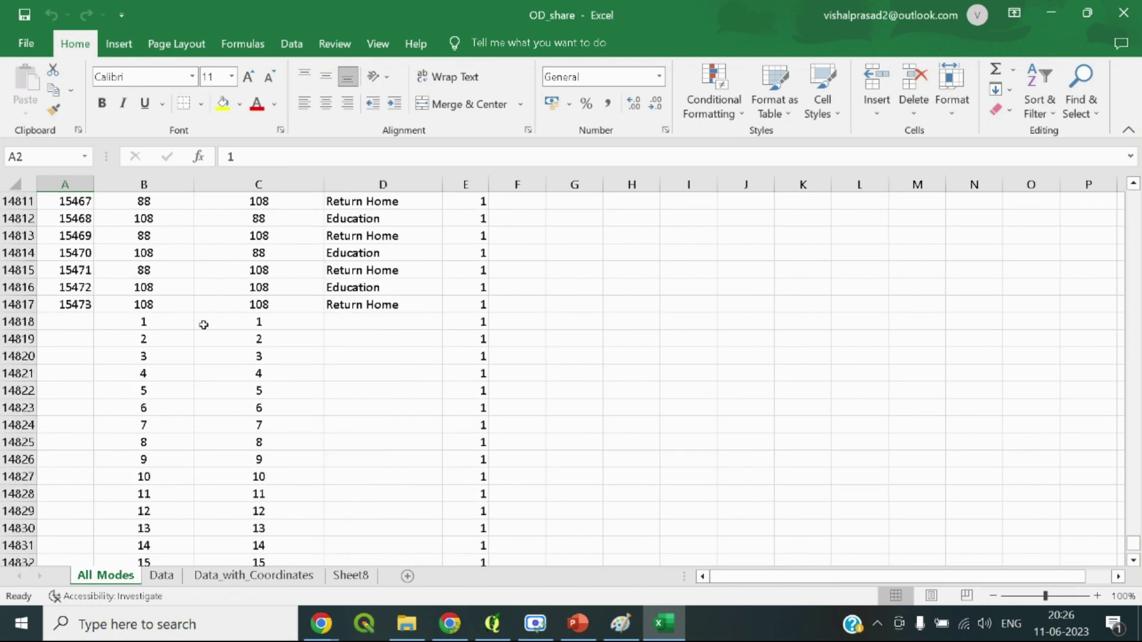
pyautogui.click(66, 304)
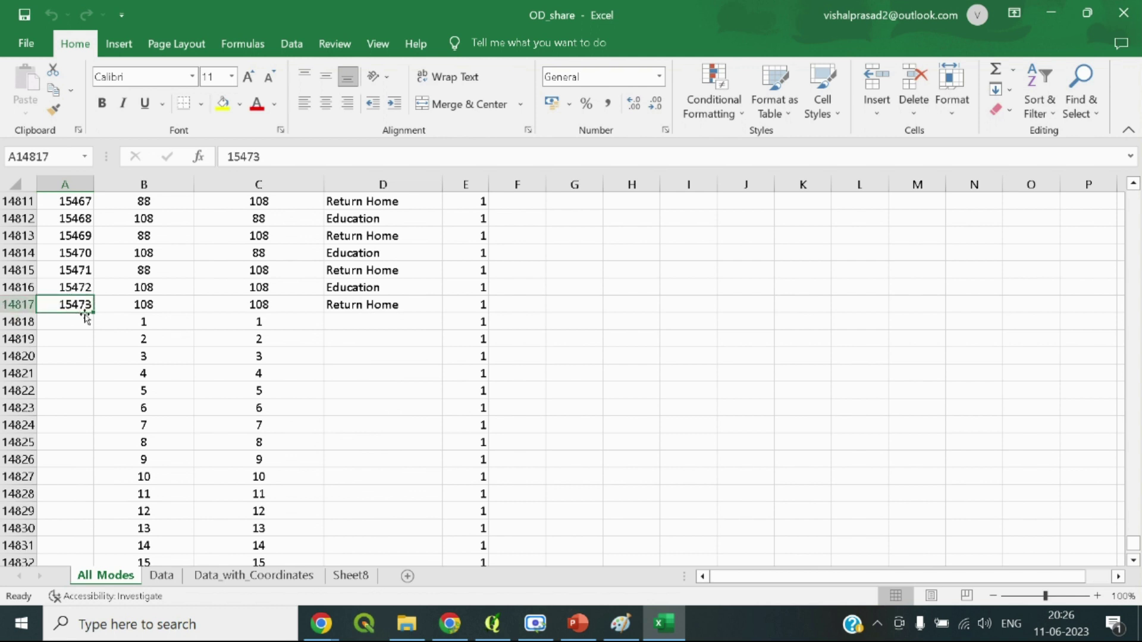
pyautogui.moveTo(1133, 542); pyautogui.dragTo(1133, 197)
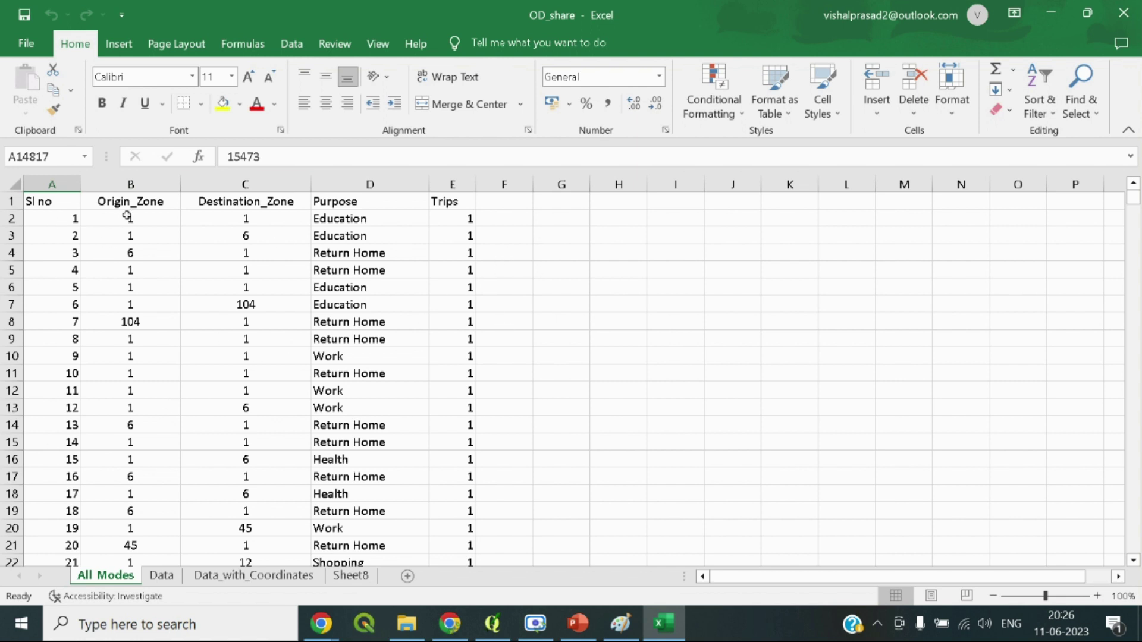
# Inspect the origin zone, destination zone and trips values of the first All Modes records and glance at the Data sheet
pyautogui.click(128, 218)
pyautogui.click(258, 218)
pyautogui.click(500, 214)
pyautogui.click(454, 220)
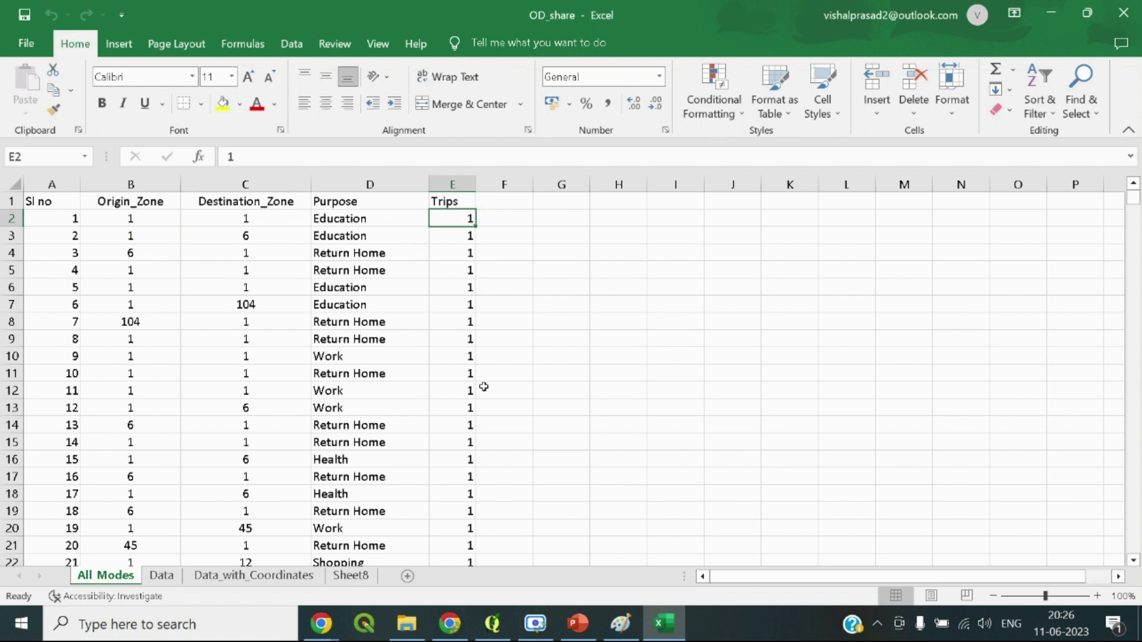
pyautogui.click(238, 236)
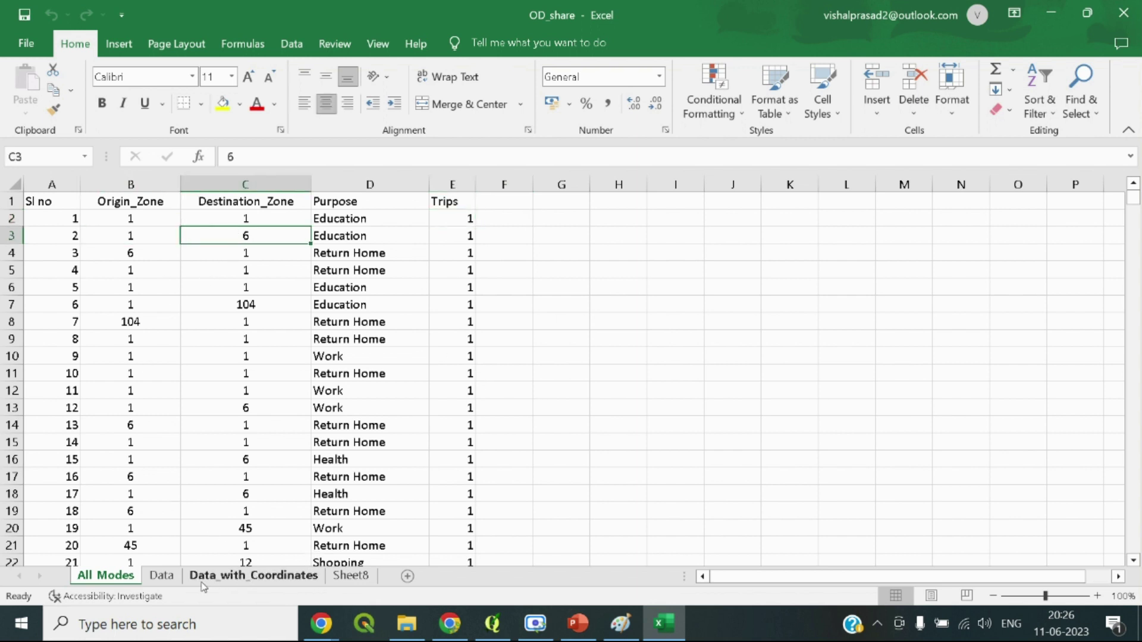
pyautogui.click(161, 575)
pyautogui.click(106, 575)
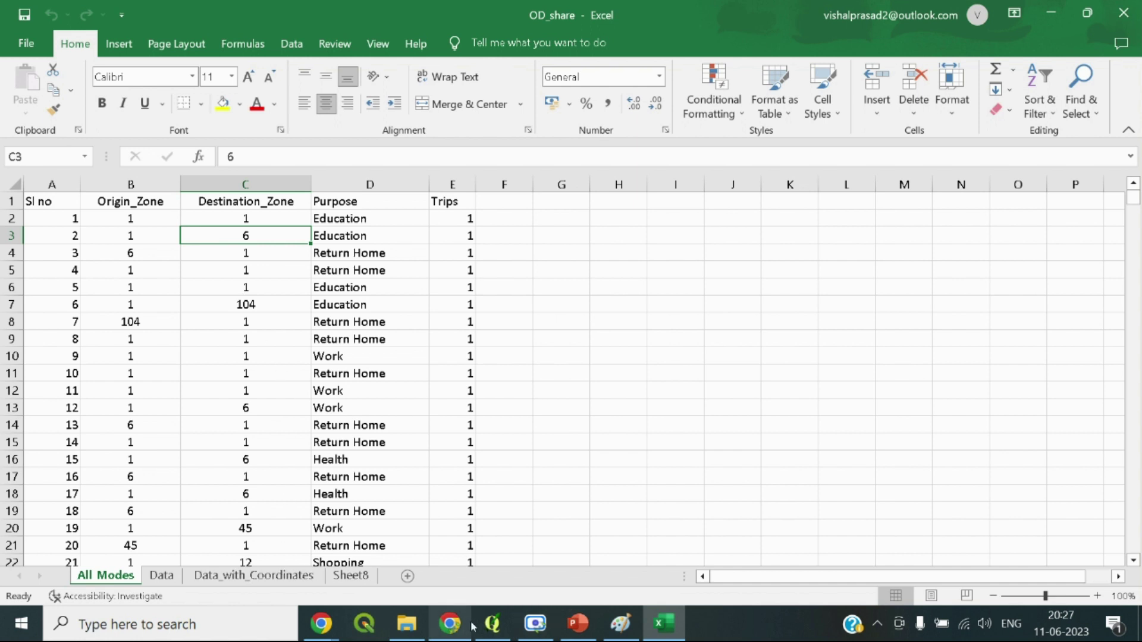
# Switch to QGIS and examine the flow lines across the ward map at overview and close-up scales
pyautogui.click(493, 623)
pyautogui.scroll(-1, 565, 315)
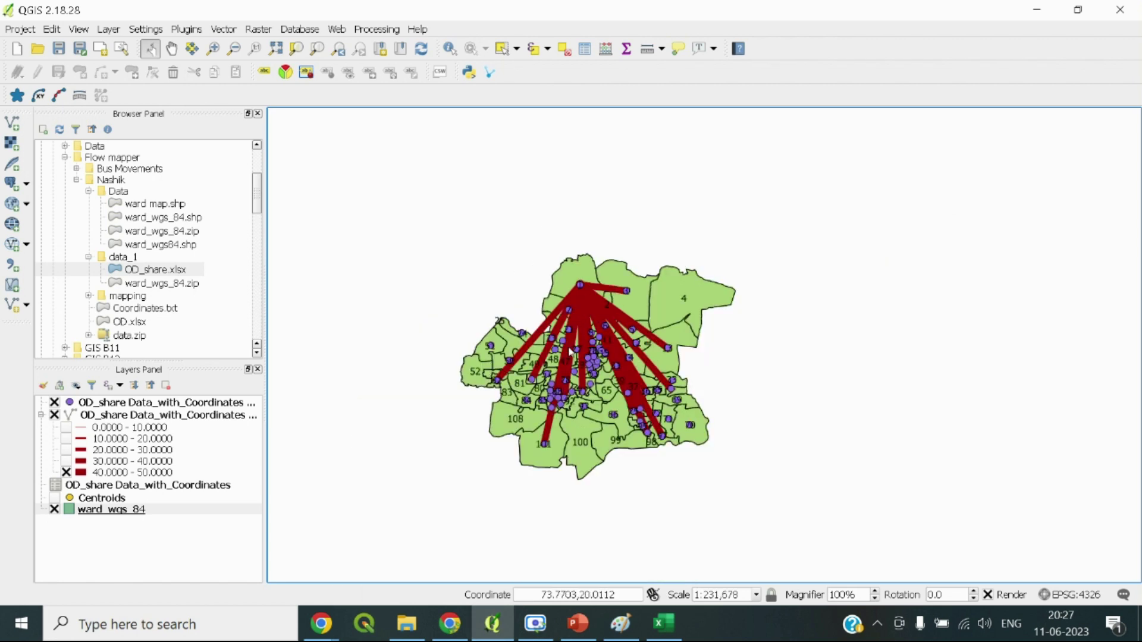
pyautogui.scroll(1, 568, 347)
pyautogui.scroll(1, 568, 347)
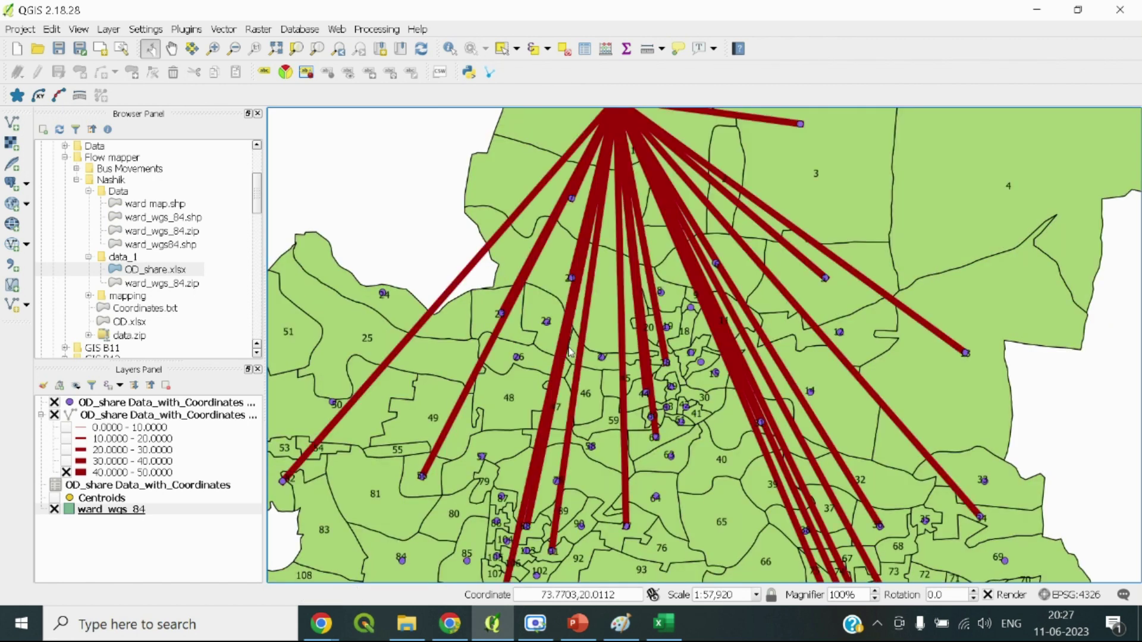
pyautogui.scroll(-1, 569, 346)
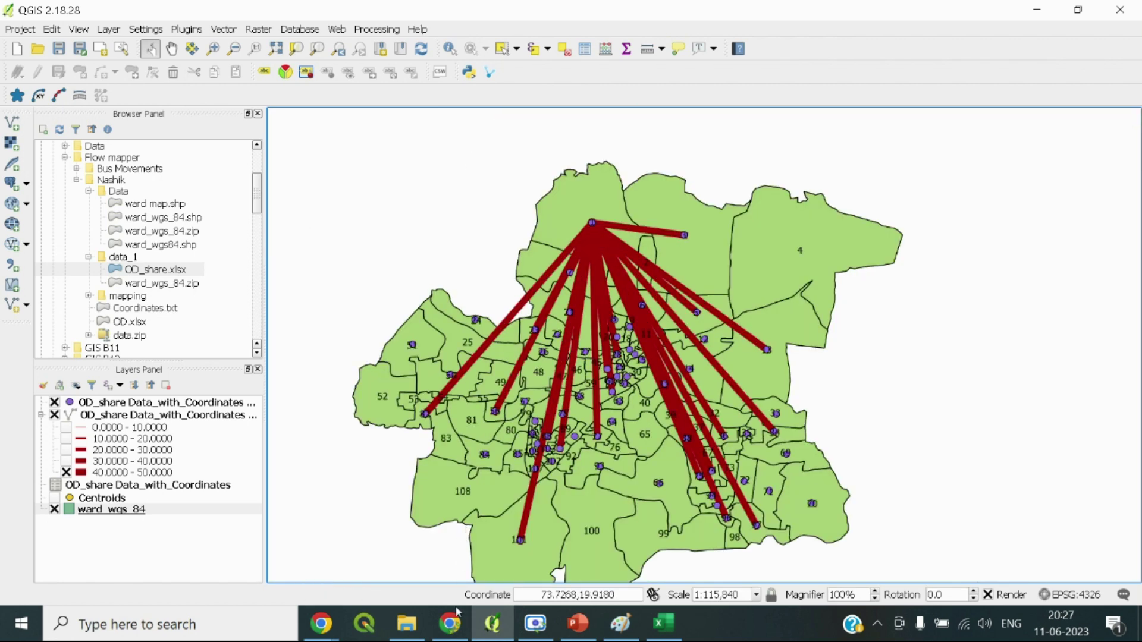
# Switch back to Excel and review the serial number, origin, destination, purpose and trips fields of the first All Modes records
pyautogui.click(664, 623)
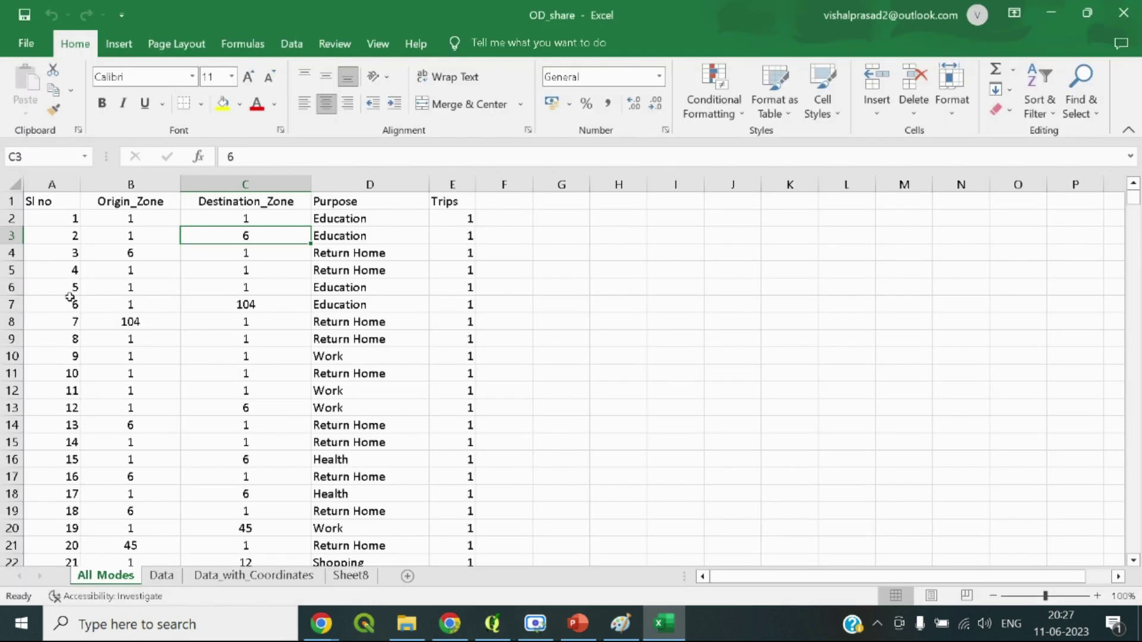
pyautogui.click(59, 208)
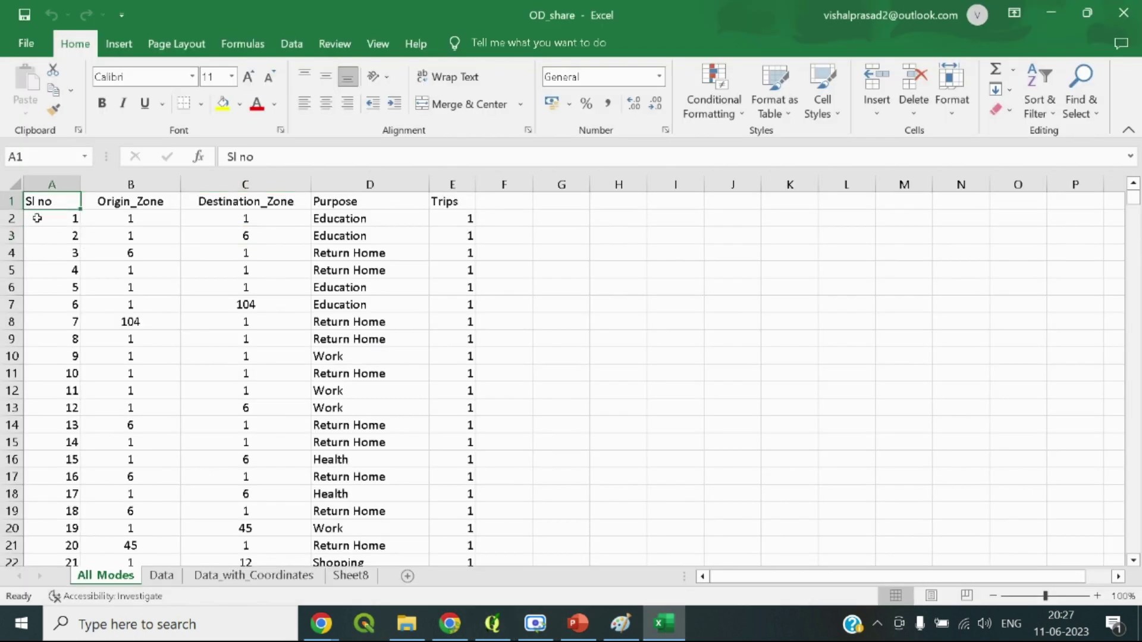
pyautogui.click(12, 218)
pyautogui.click(12, 218)
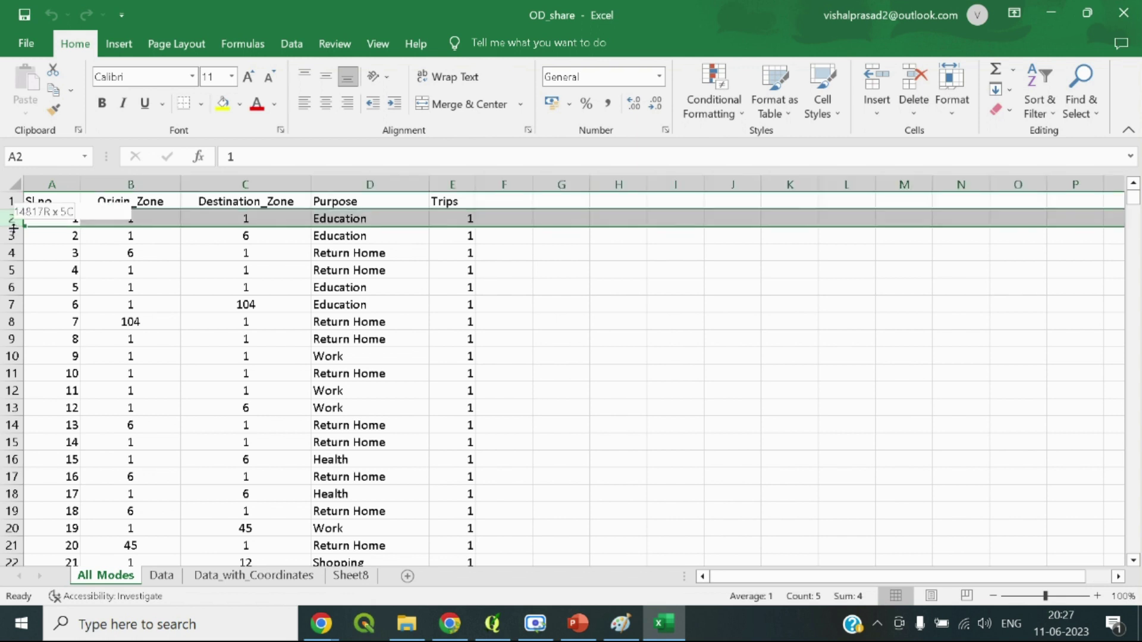
pyautogui.click(146, 271)
pyautogui.click(132, 215)
pyautogui.click(233, 212)
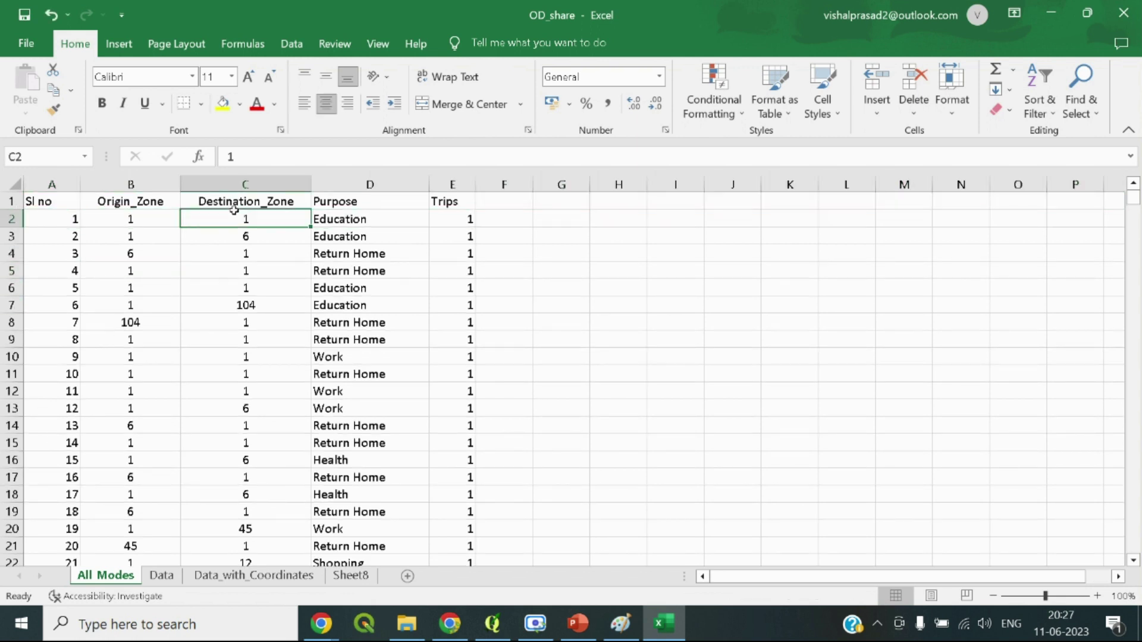
pyautogui.click(384, 215)
pyautogui.click(469, 220)
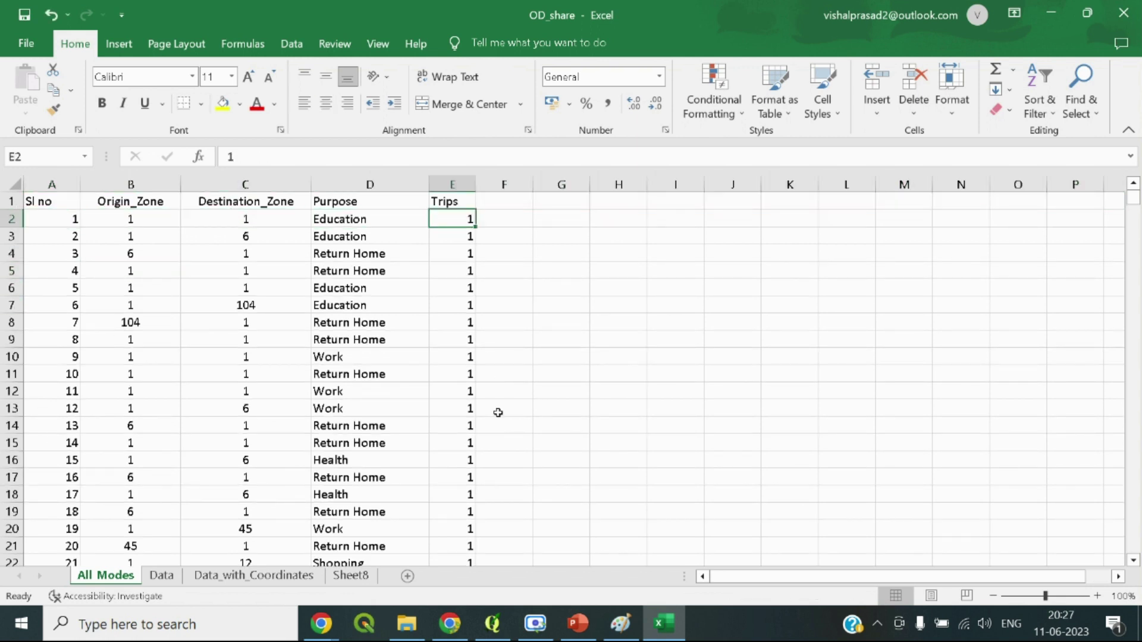
pyautogui.scroll(-4, 498, 413)
pyautogui.scroll(4, 483, 461)
pyautogui.click(262, 335)
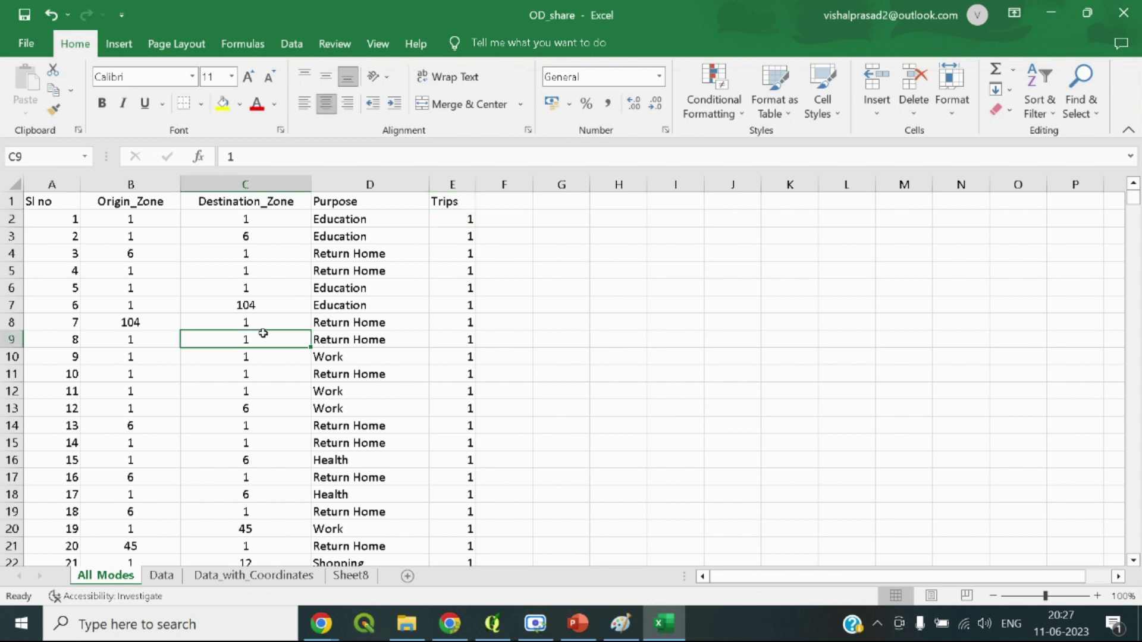
# Examine the origin ward and destination columns on the Data_with_Coordinates sheet
pyautogui.click(256, 575)
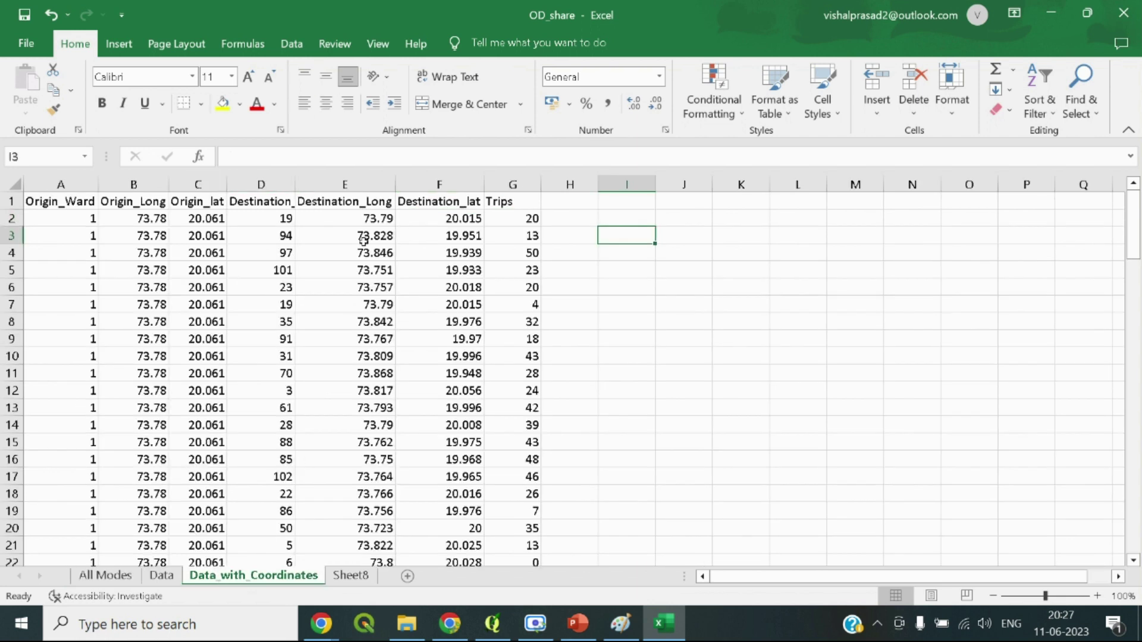
pyautogui.click(80, 235)
pyautogui.scroll(-7, 74, 308)
pyautogui.scroll(7, 74, 308)
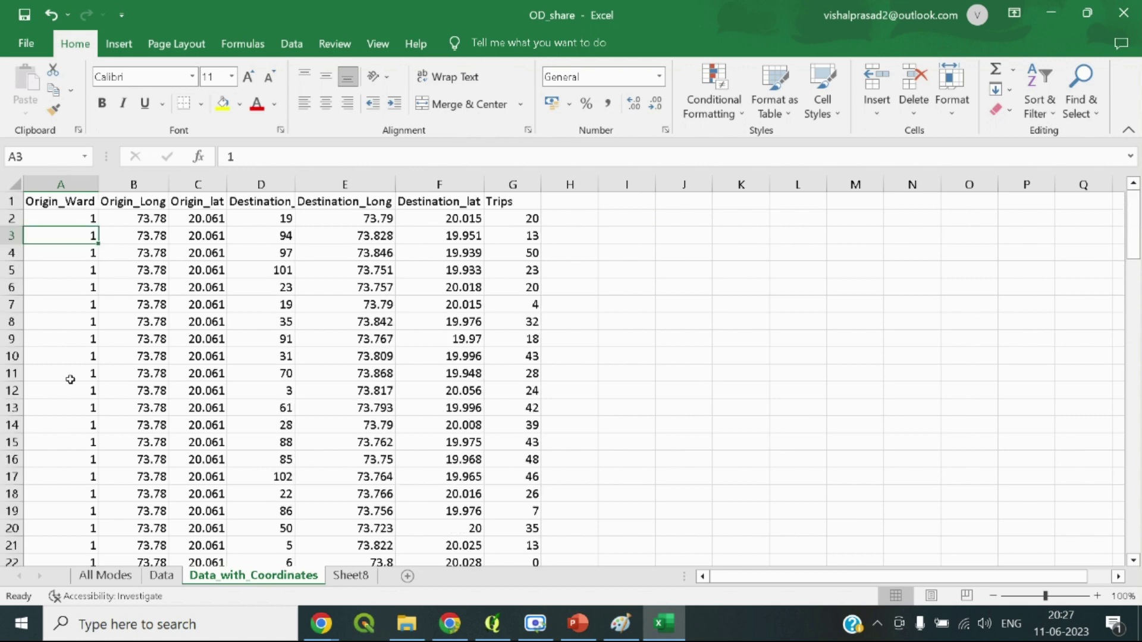
pyautogui.click(240, 238)
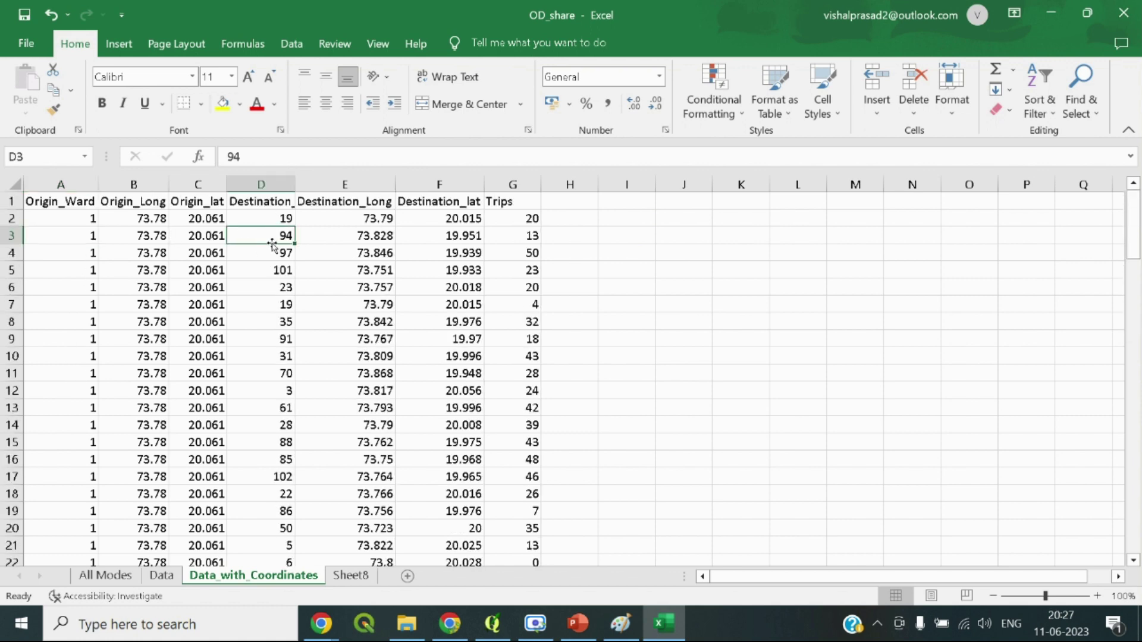
pyautogui.scroll(-5, 257, 400)
pyautogui.scroll(5, 257, 400)
# Return to the All Modes sheet, check the Google Meet call briefly, and review the origin zone entries
pyautogui.click(106, 576)
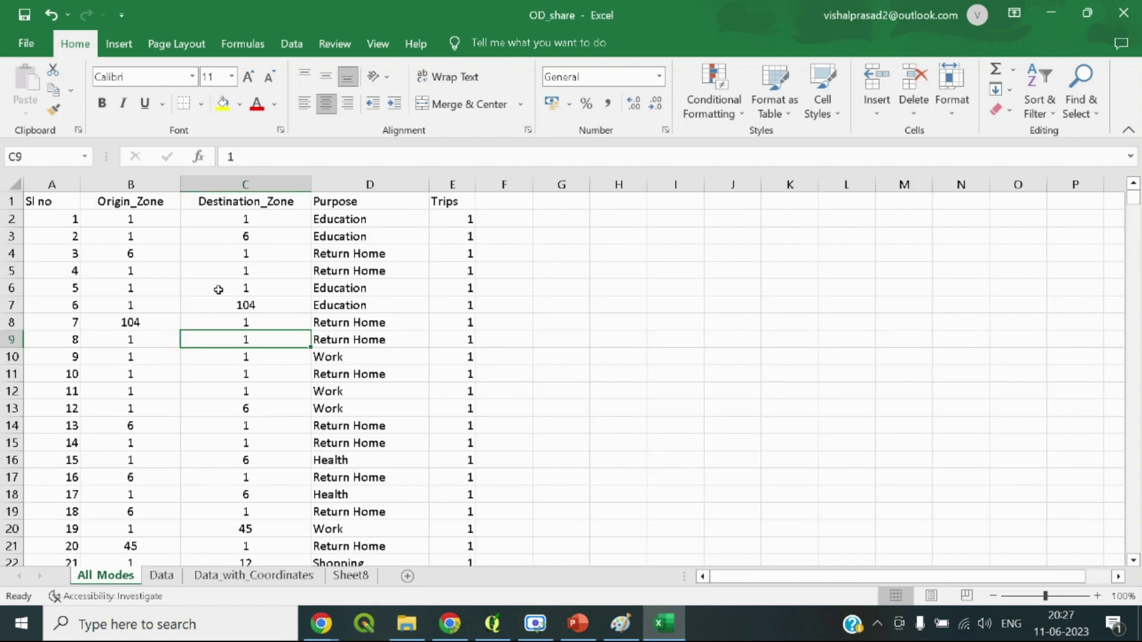
pyautogui.click(37, 204)
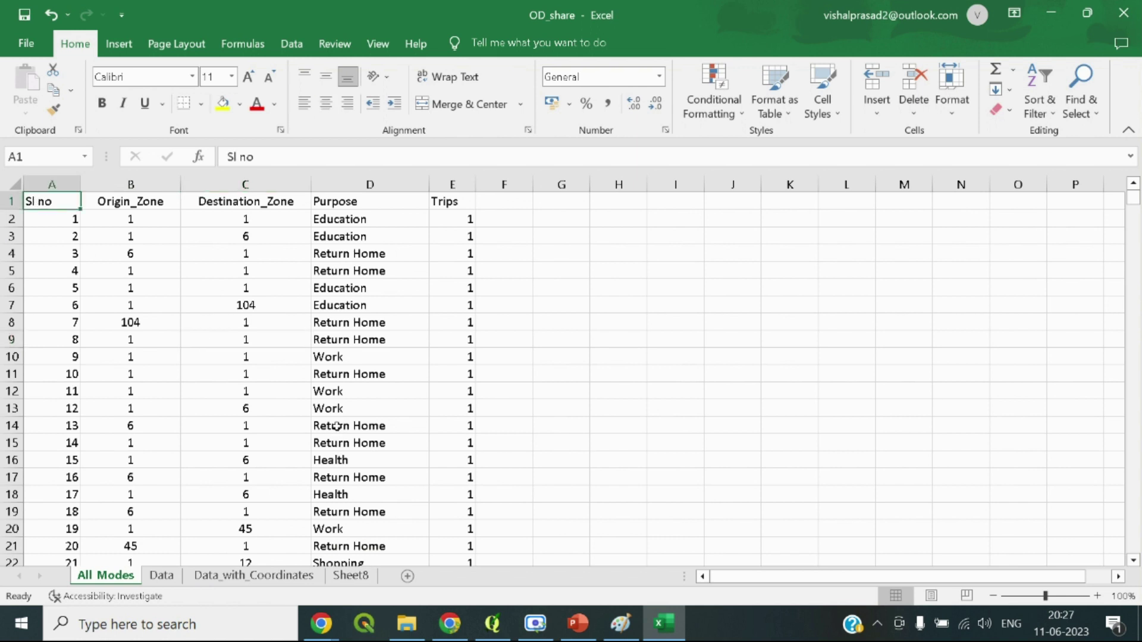
pyautogui.click(458, 626)
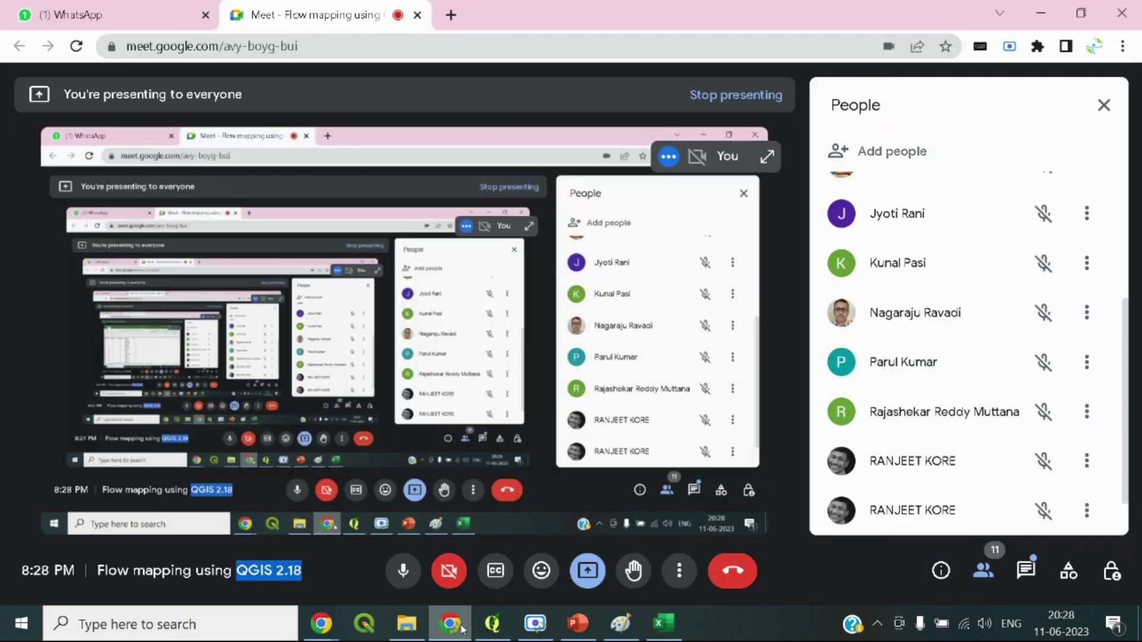
pyautogui.click(450, 624)
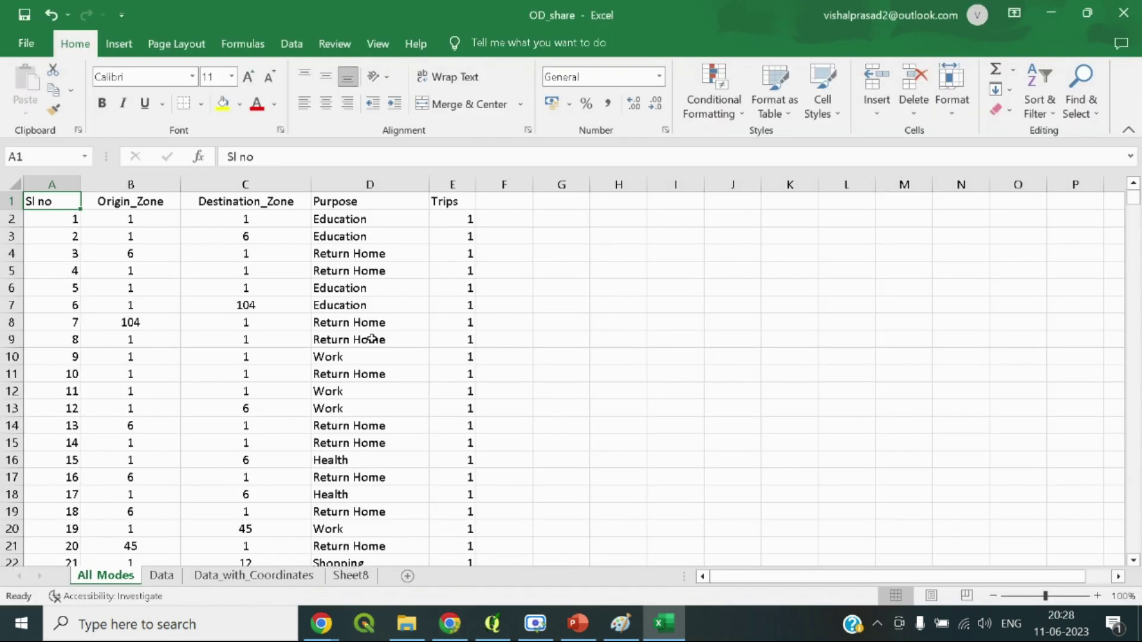
pyautogui.click(119, 306)
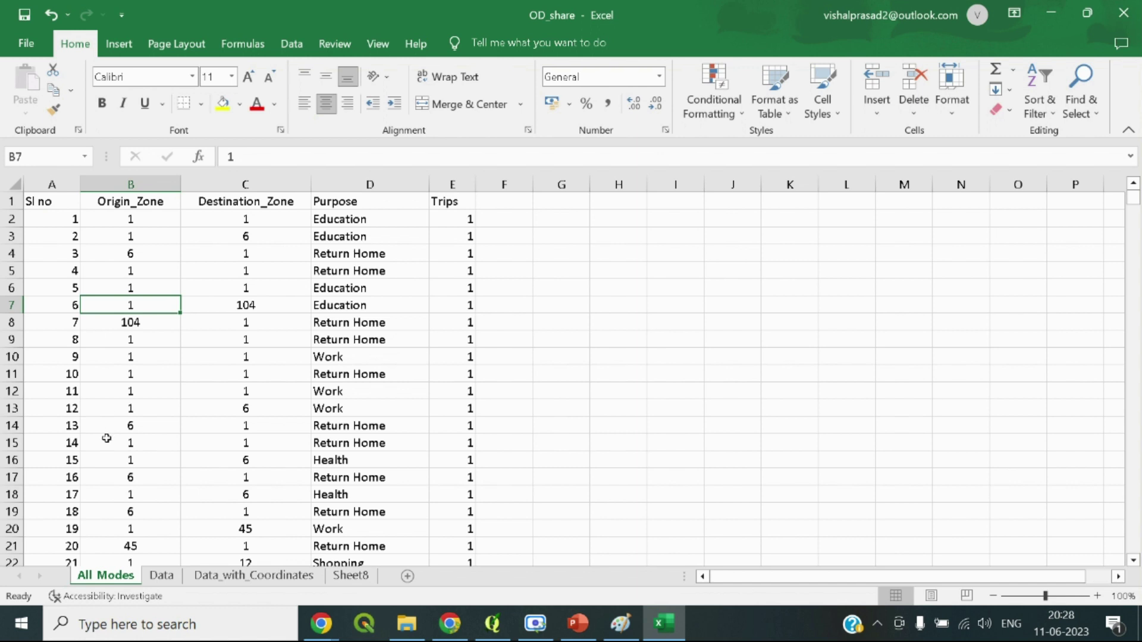
pyautogui.click(97, 393)
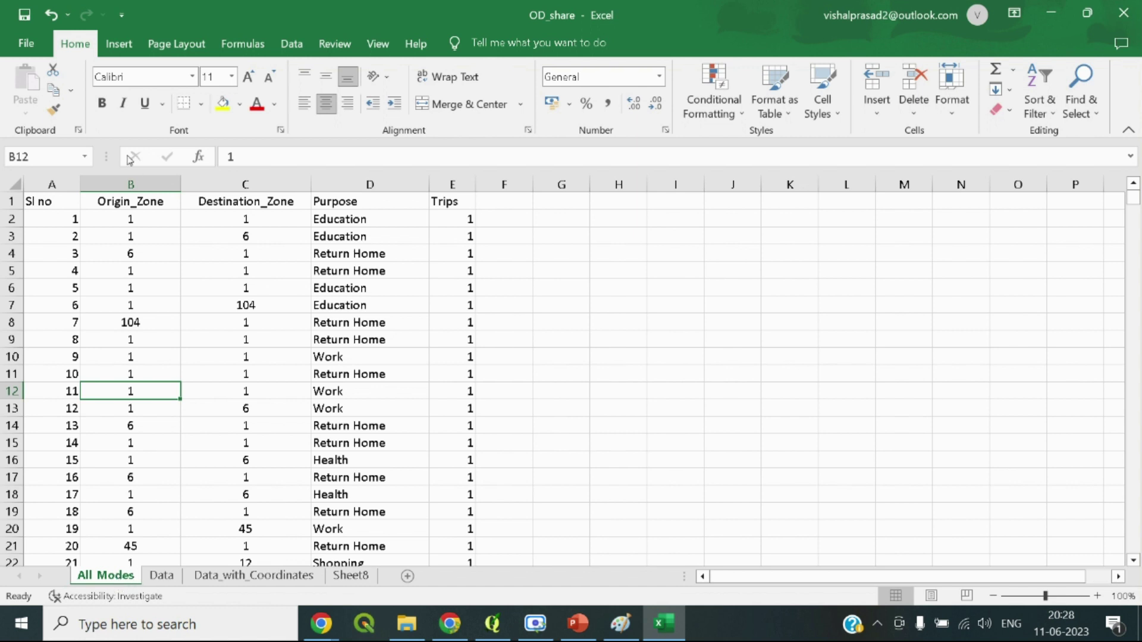
# Select the All Modes data from the Sl no header through the Trips column down to the last numbered record
pyautogui.click(52, 200)
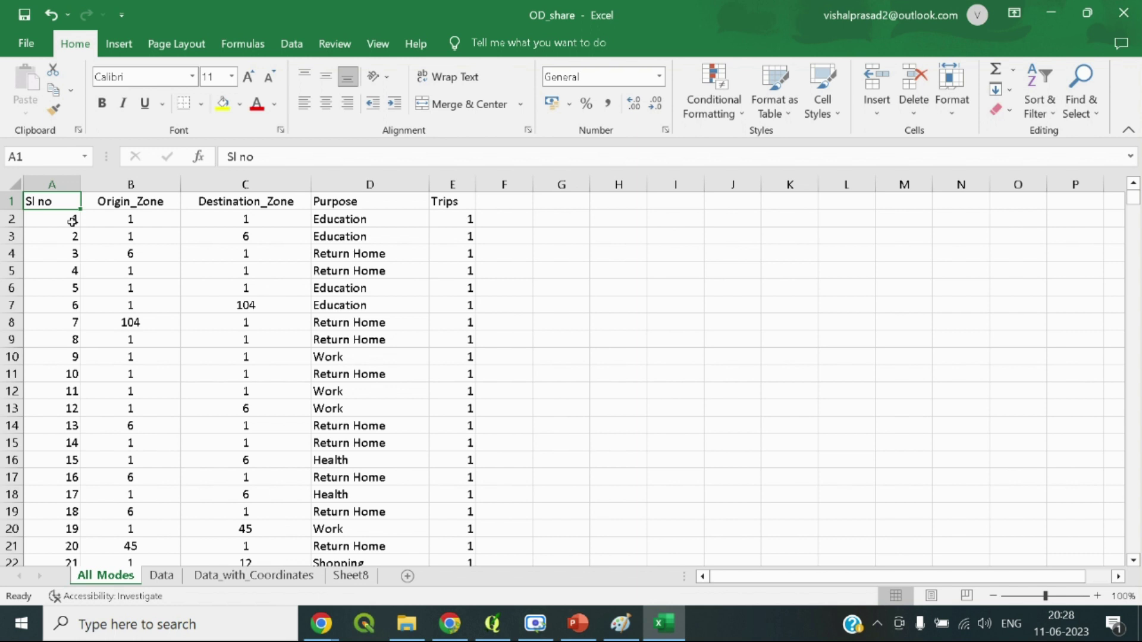
pyautogui.hotkey('ctrl', 'shift', 'Right')
pyautogui.hotkey('ctrl', 'shift', 'Down')
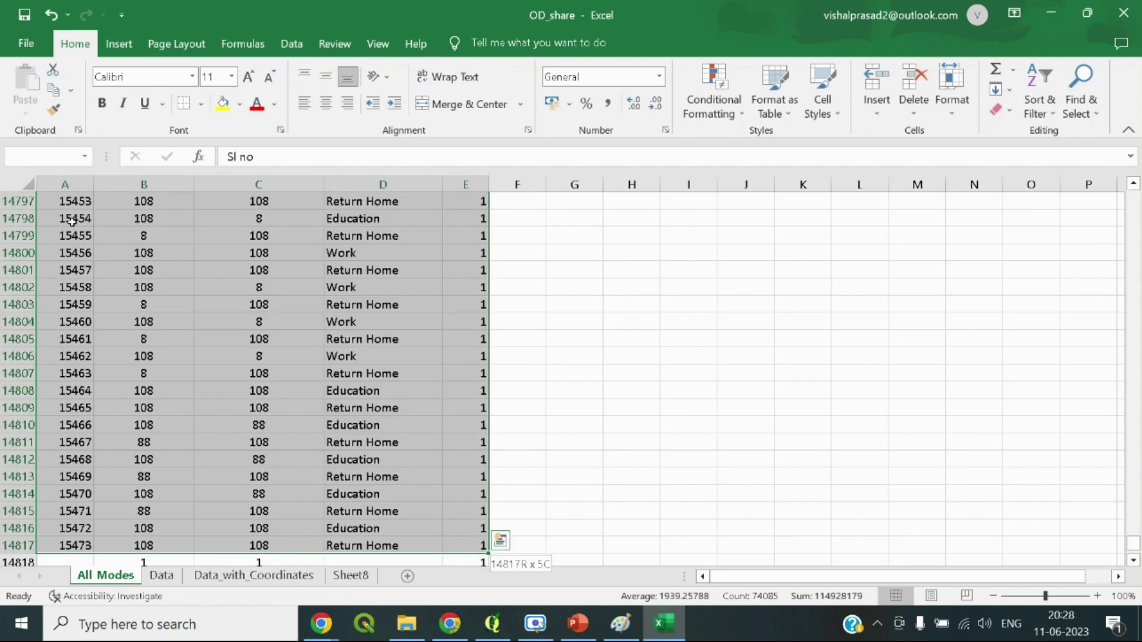
pyautogui.scroll(-4, 211, 342)
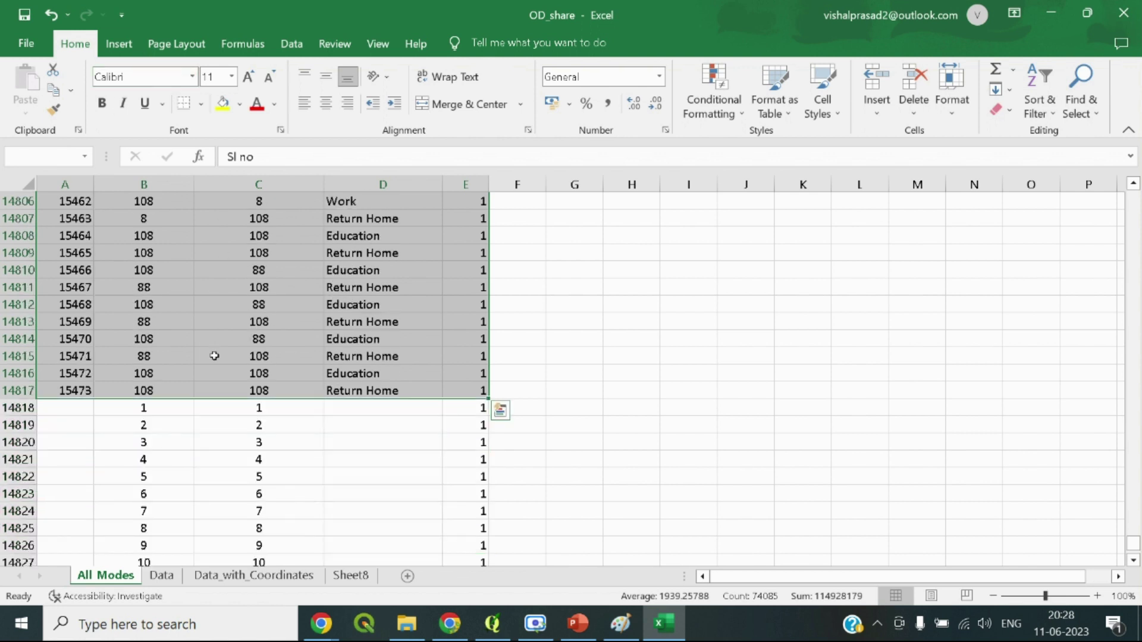
pyautogui.scroll(-1, 214, 353)
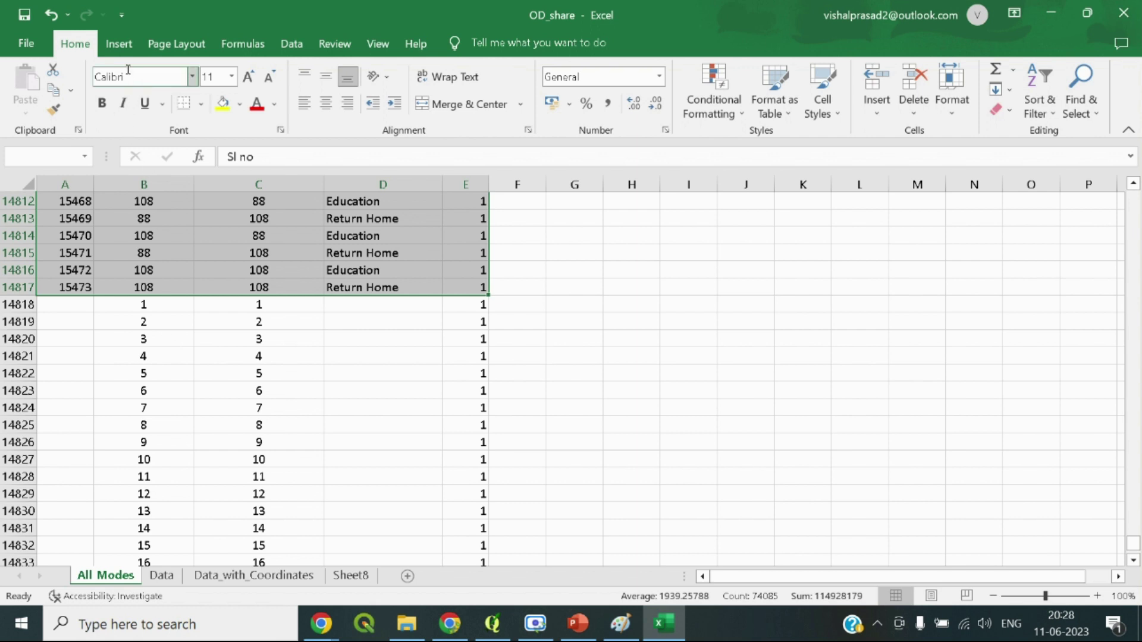
# Bring up the pivot table insertion tools and inspect the unnumbered zone rows directly below the last numbered All Modes record
pyautogui.click(119, 48)
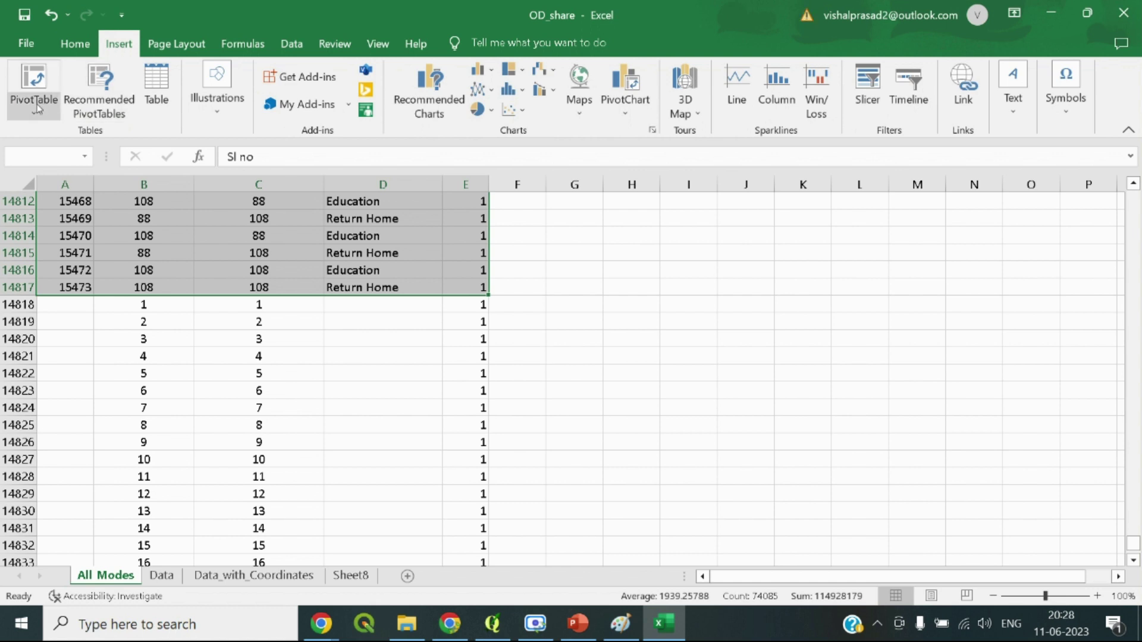
pyautogui.doubleClick(167, 6)
pyautogui.doubleClick(294, 19)
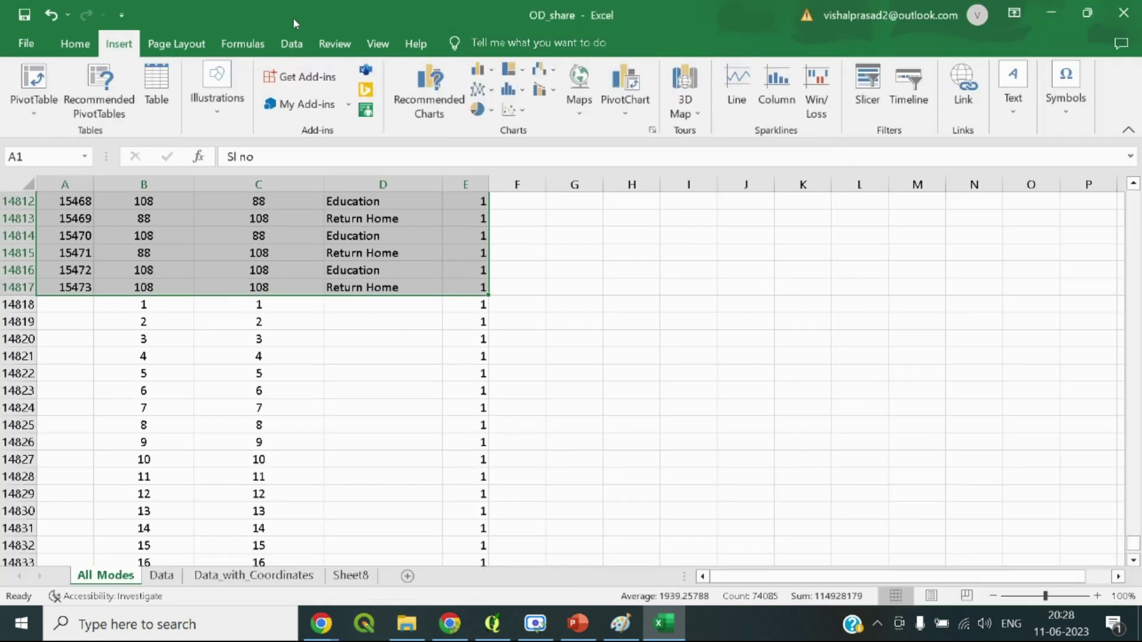
pyautogui.scroll(-4, 204, 308)
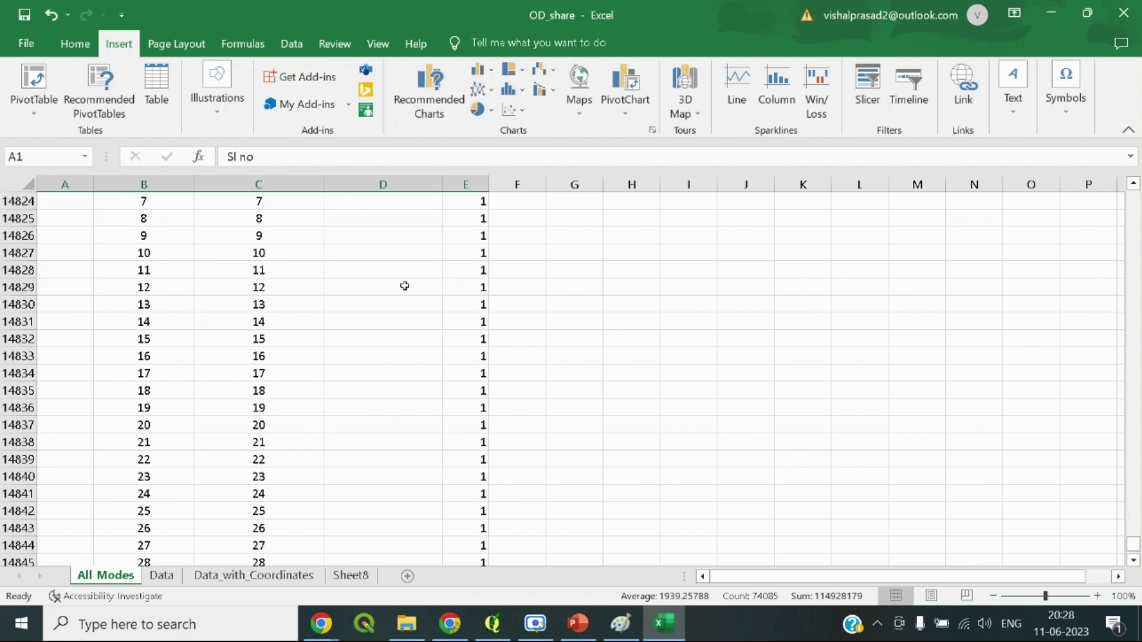
pyautogui.scroll(4, 403, 286)
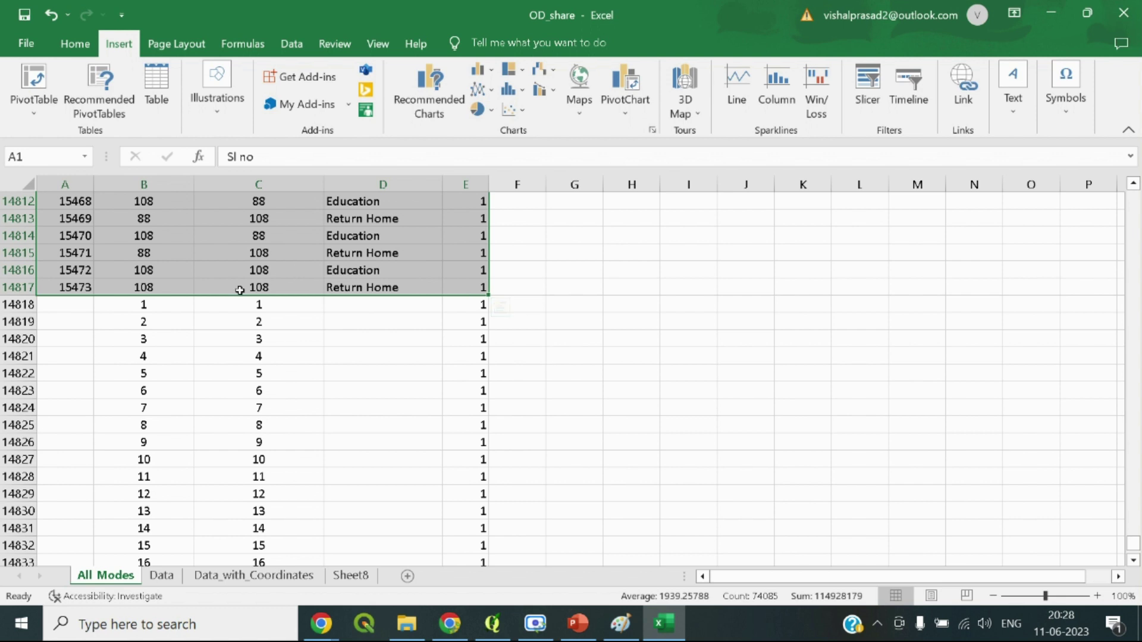
pyautogui.click(153, 304)
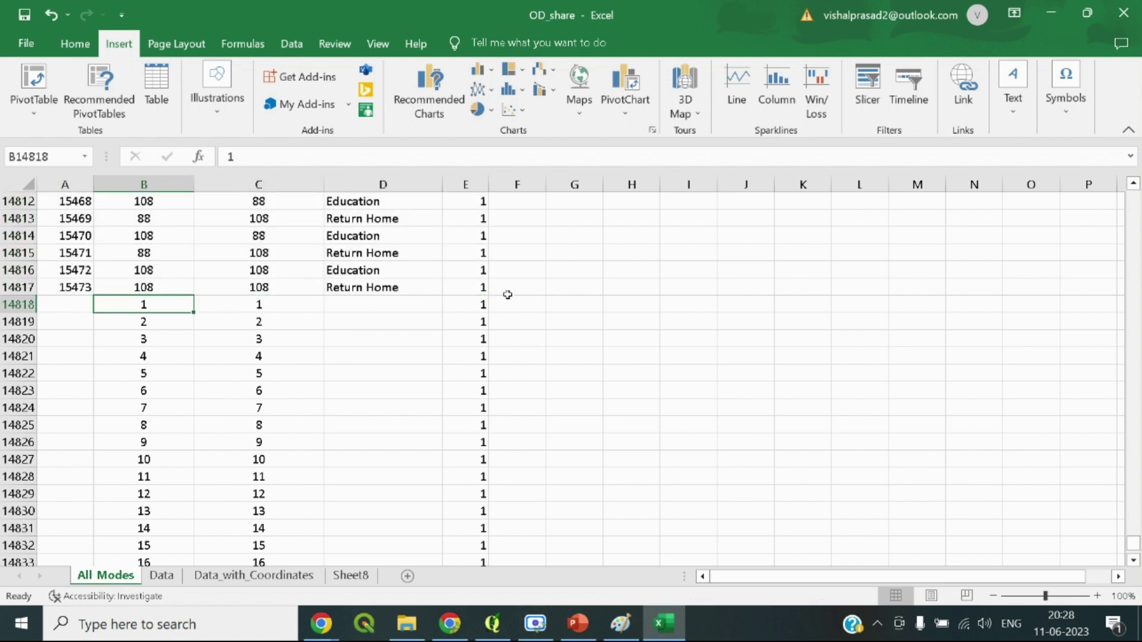
# Examine where the numbered All Modes records end and the unnumbered zone rows with one trip each begin
pyautogui.click(482, 301)
pyautogui.moveTo(109, 306); pyautogui.dragTo(518, 442)
pyautogui.scroll(3, 173, 380)
pyautogui.scroll(4, 165, 376)
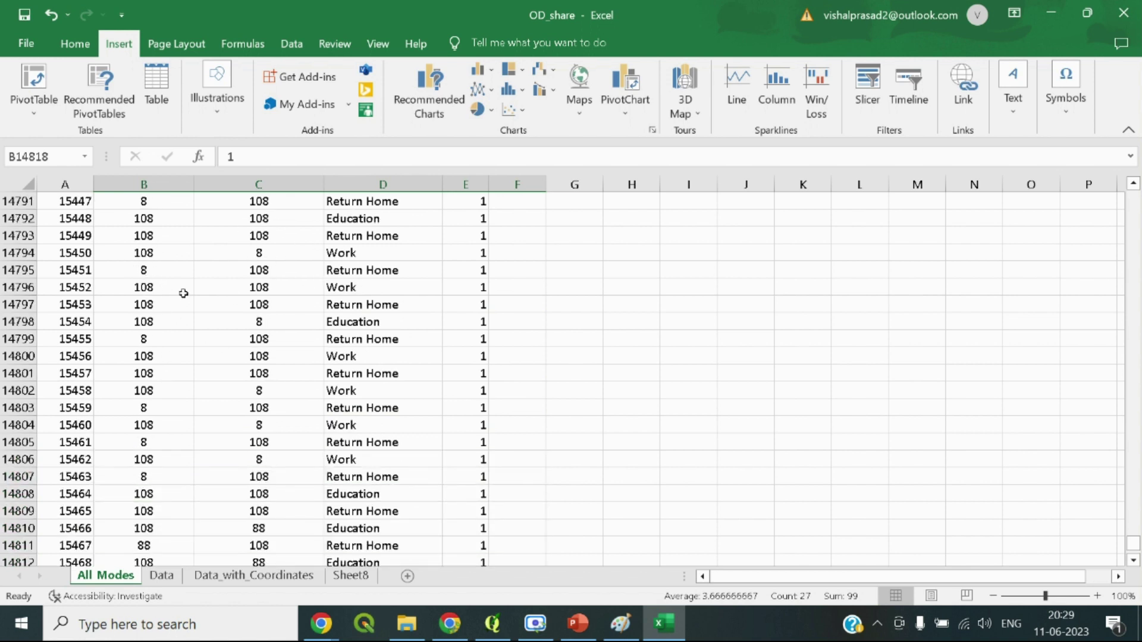
pyautogui.scroll(-4, 252, 362)
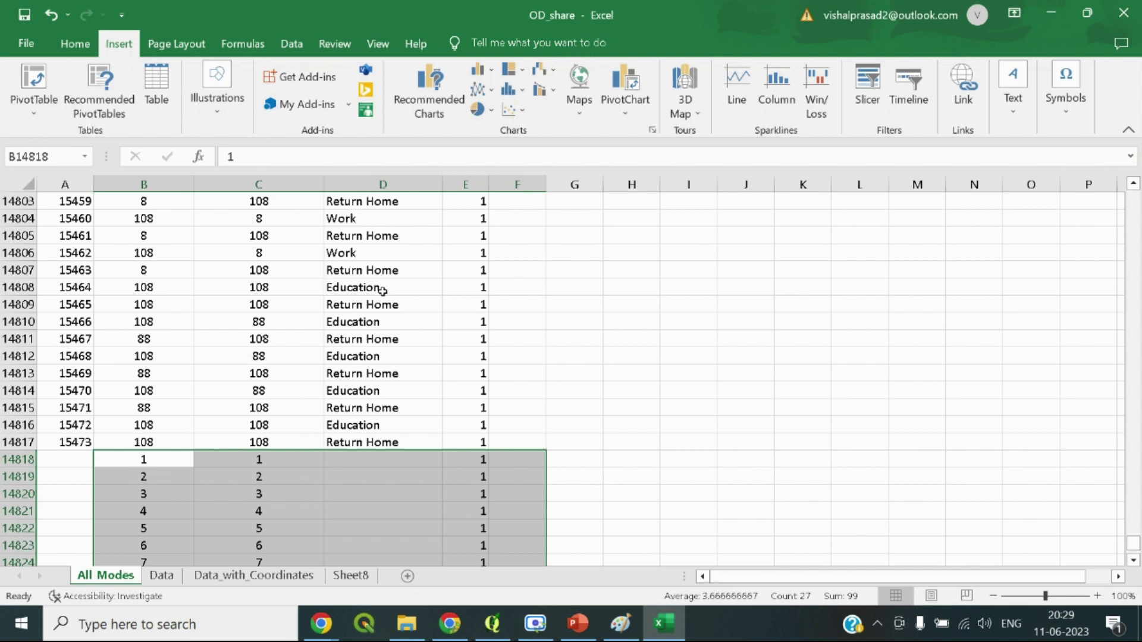
pyautogui.scroll(-8, 333, 367)
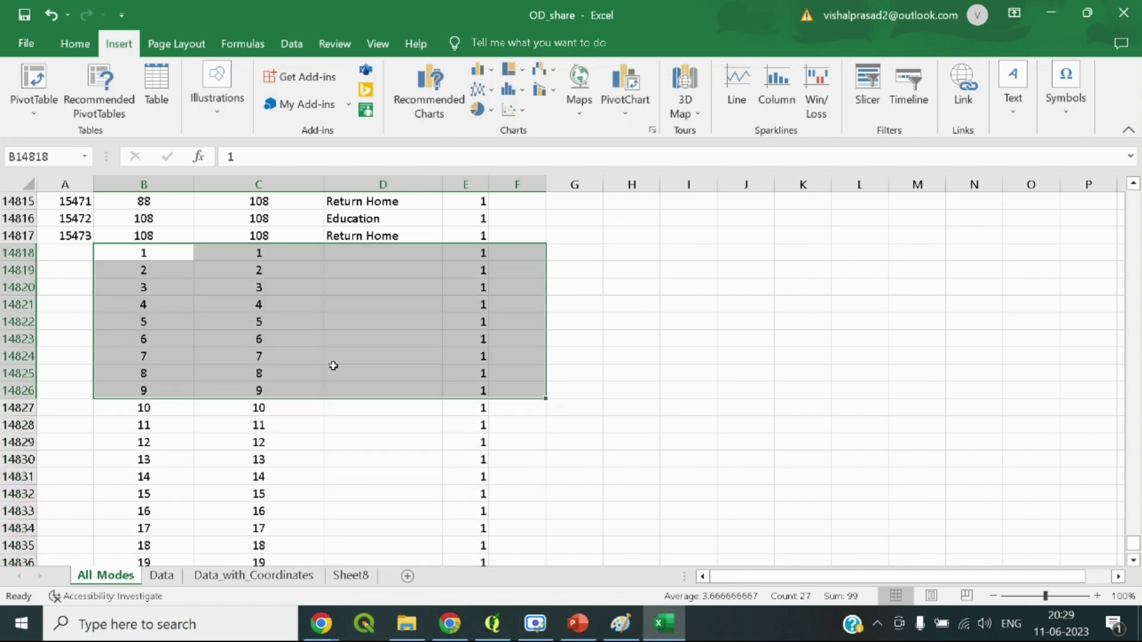
pyautogui.scroll(8, 332, 365)
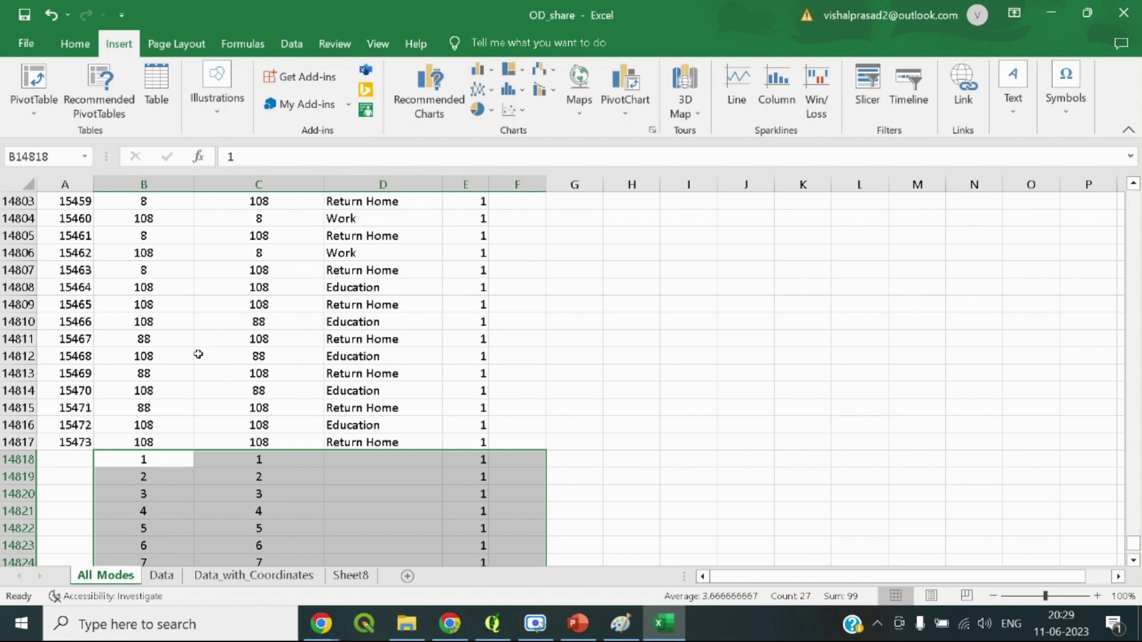
pyautogui.scroll(-2, 196, 357)
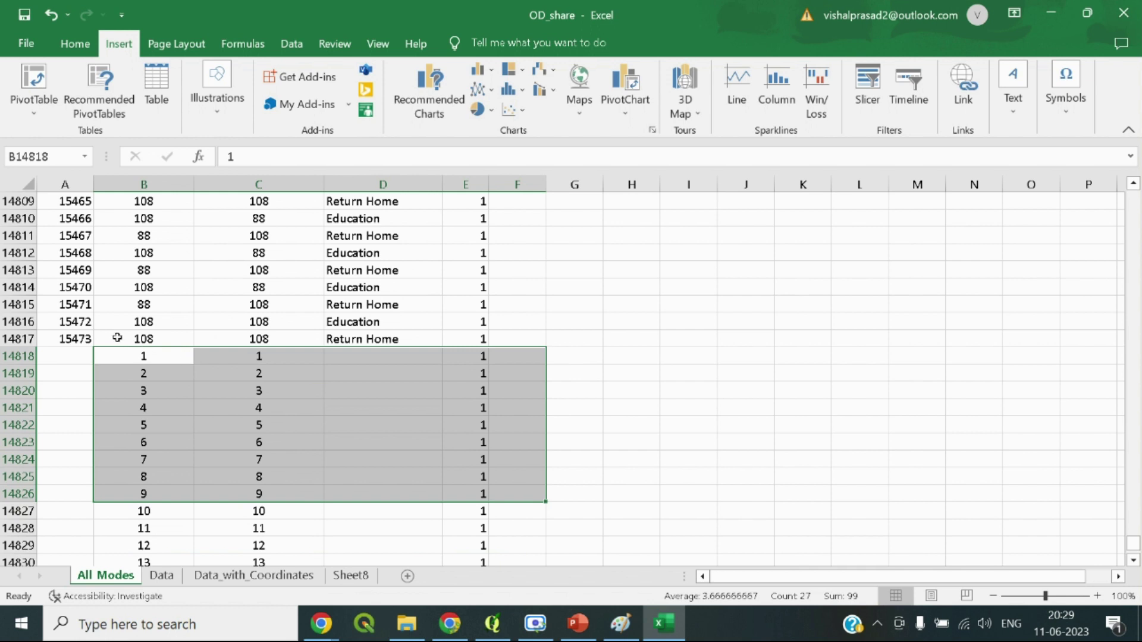
pyautogui.click(163, 336)
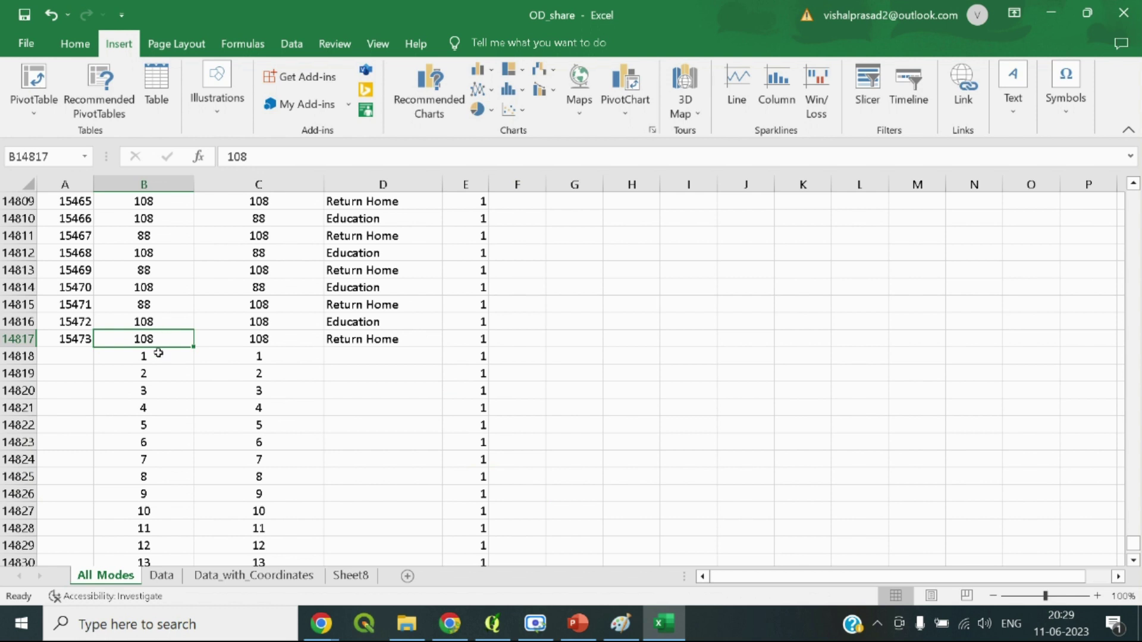
pyautogui.scroll(1, 156, 356)
pyautogui.scroll(-2, 165, 401)
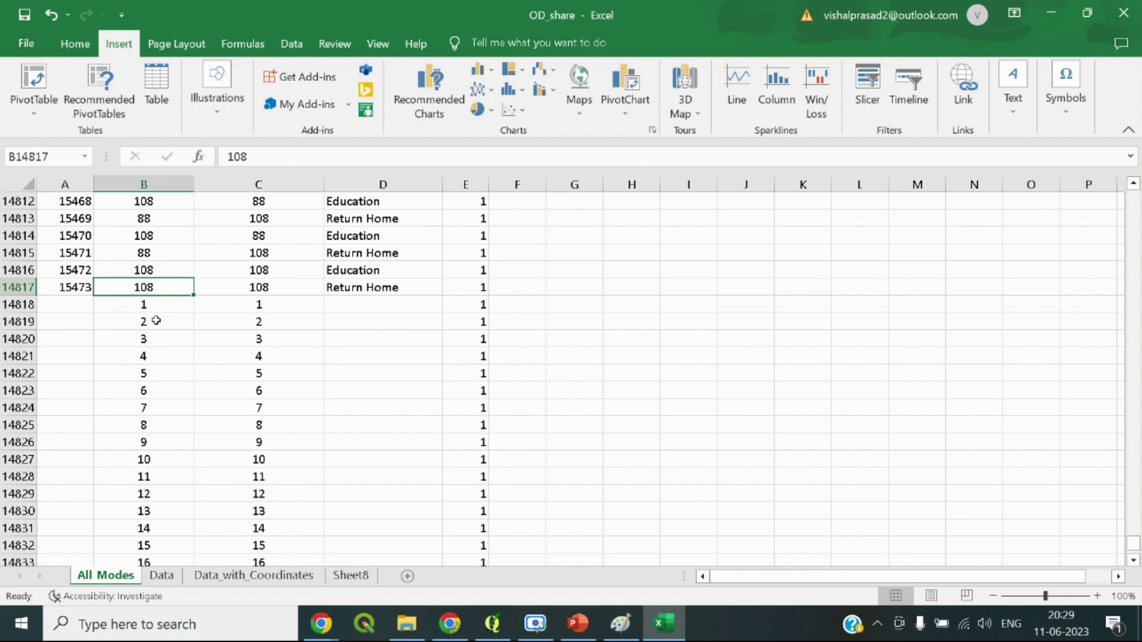
# Check the ward map in QGIS briefly, then review the unnumbered All Modes zone rows in Excel through zone 108
pyautogui.click(492, 623)
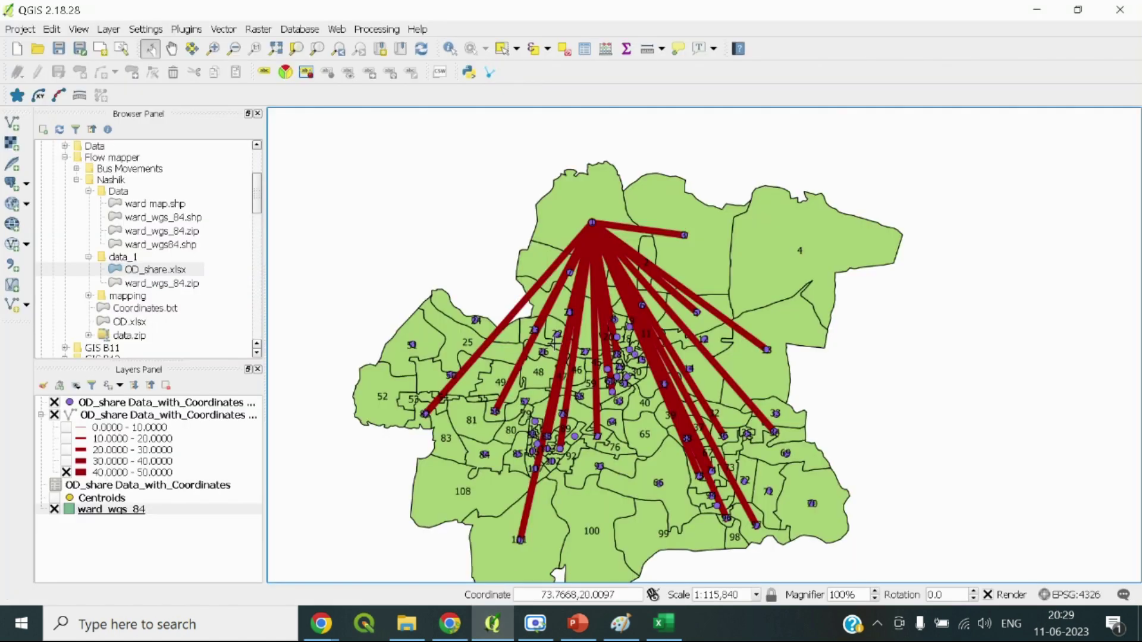
pyautogui.click(492, 623)
pyautogui.scroll(-12, 151, 364)
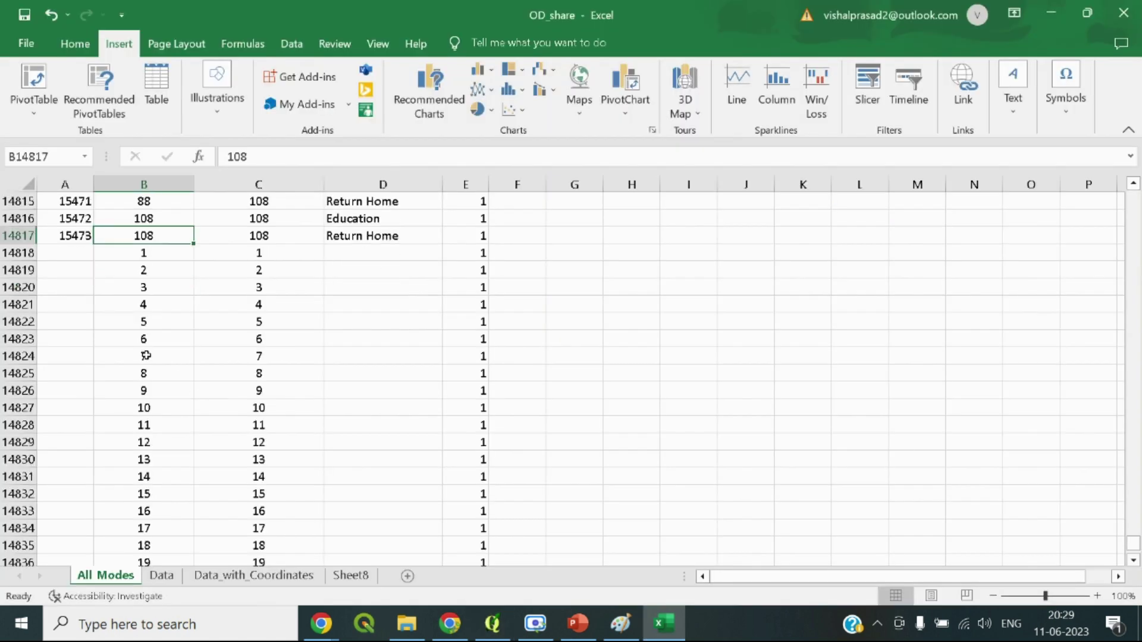
pyautogui.scroll(-20, 151, 365)
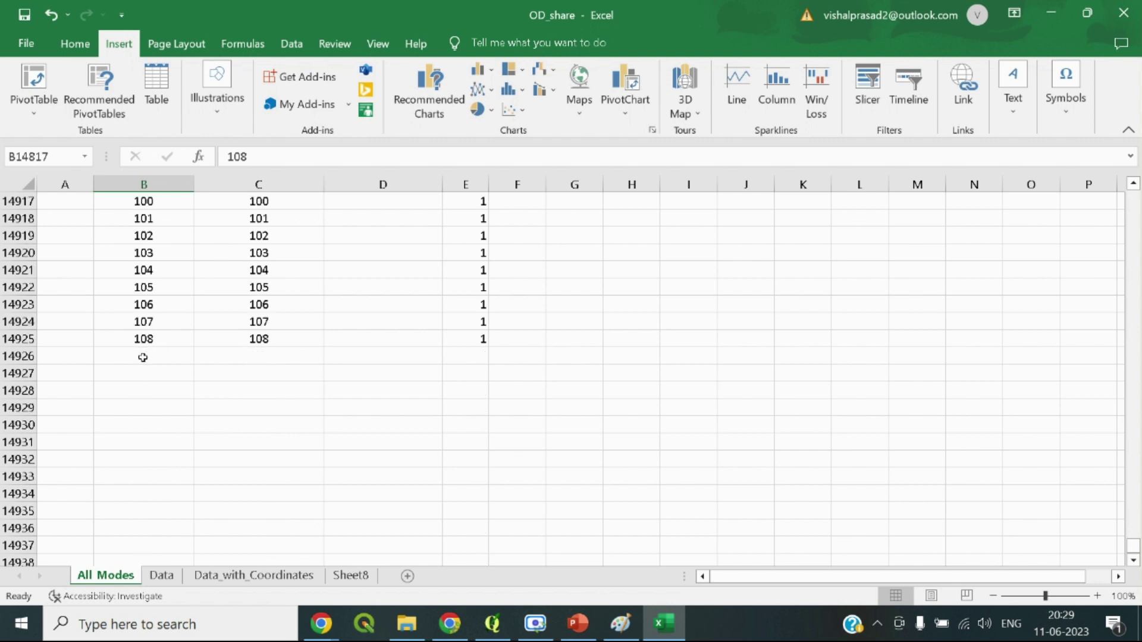
pyautogui.click(279, 337)
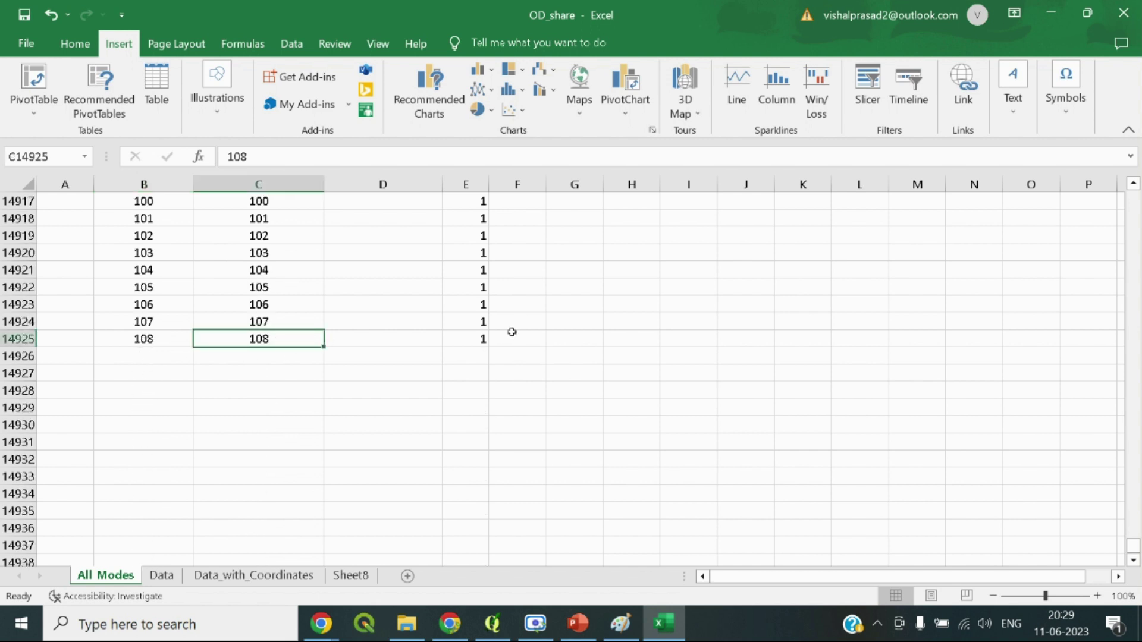
pyautogui.click(480, 342)
pyautogui.scroll(20, 484, 339)
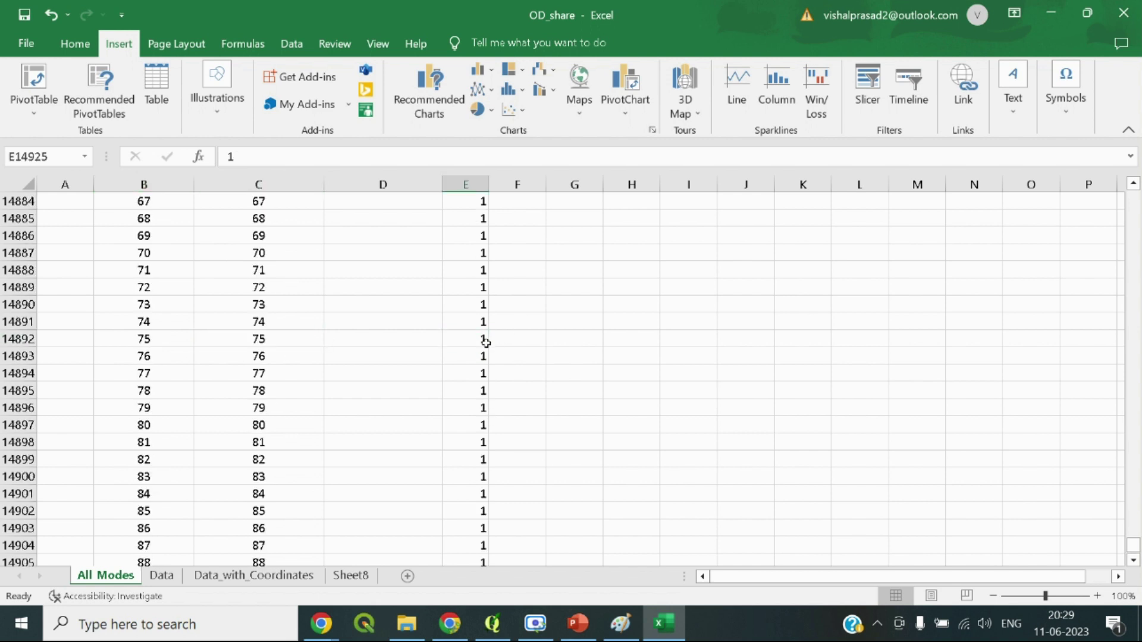
pyautogui.scroll(18, 484, 344)
pyautogui.scroll(-4, 483, 357)
pyautogui.click(480, 356)
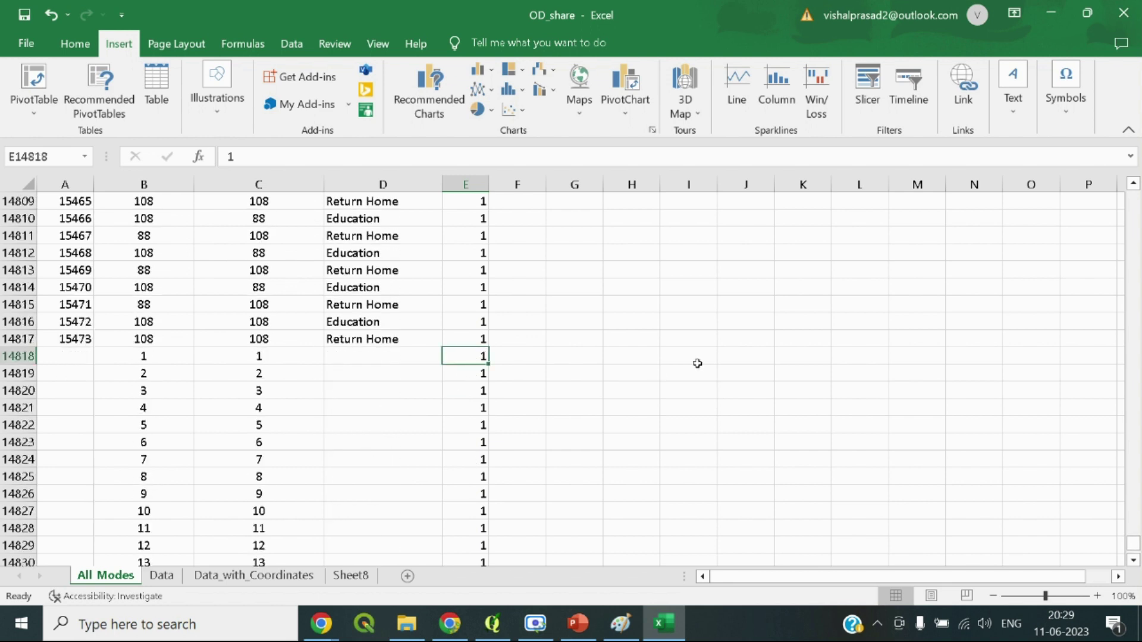
# Select the All Modes range A1:E14925, from the Sl no header through Trips, including the unnumbered rows down to zone 108
pyautogui.moveTo(1133, 544); pyautogui.dragTo(1133, 196)
pyautogui.click(55, 203)
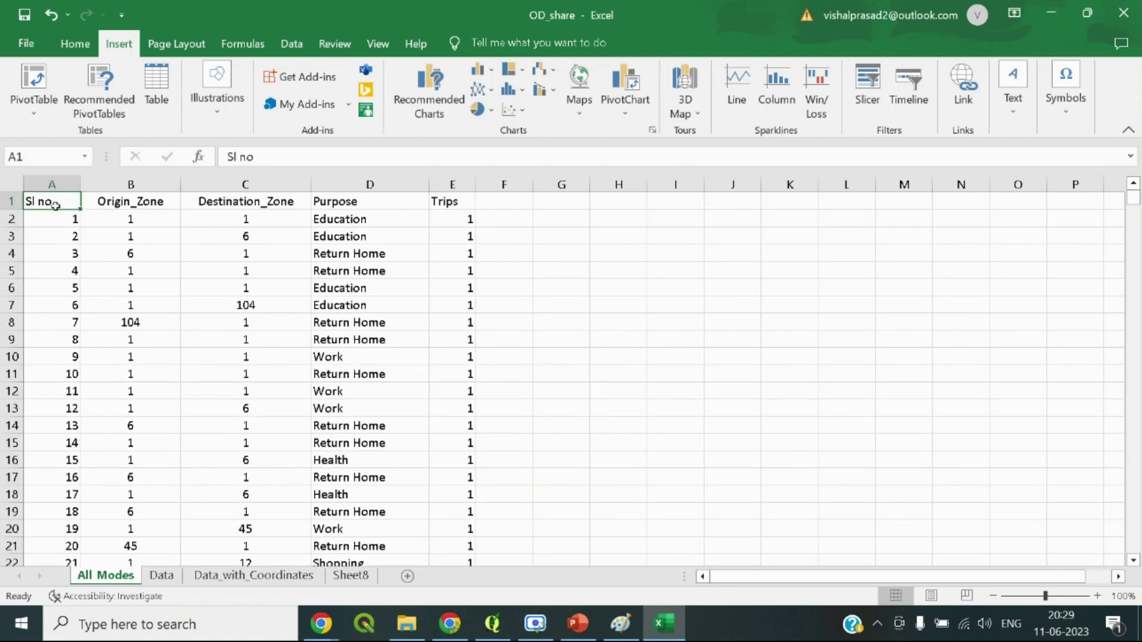
pyautogui.hotkey('ctrl', 'shift', 'Right')
pyautogui.hotkey('ctrl', 'shift', 'Down')
pyautogui.hotkey('shift', 'Down')
pyautogui.hotkey('shift', 'Down')
pyautogui.hotkey('shift', 'Down')
pyautogui.hotkey('shift', 'Down')
pyautogui.hotkey('shift', 'Down')
pyautogui.hotkey('shift', 'Down')
pyautogui.hotkey('shift', 'Down')
pyautogui.hotkey('shift', 'Down')
pyautogui.hotkey('shift', 'Down')
pyautogui.hotkey('shift', 'Down')
pyautogui.hotkey('shift', 'Down')
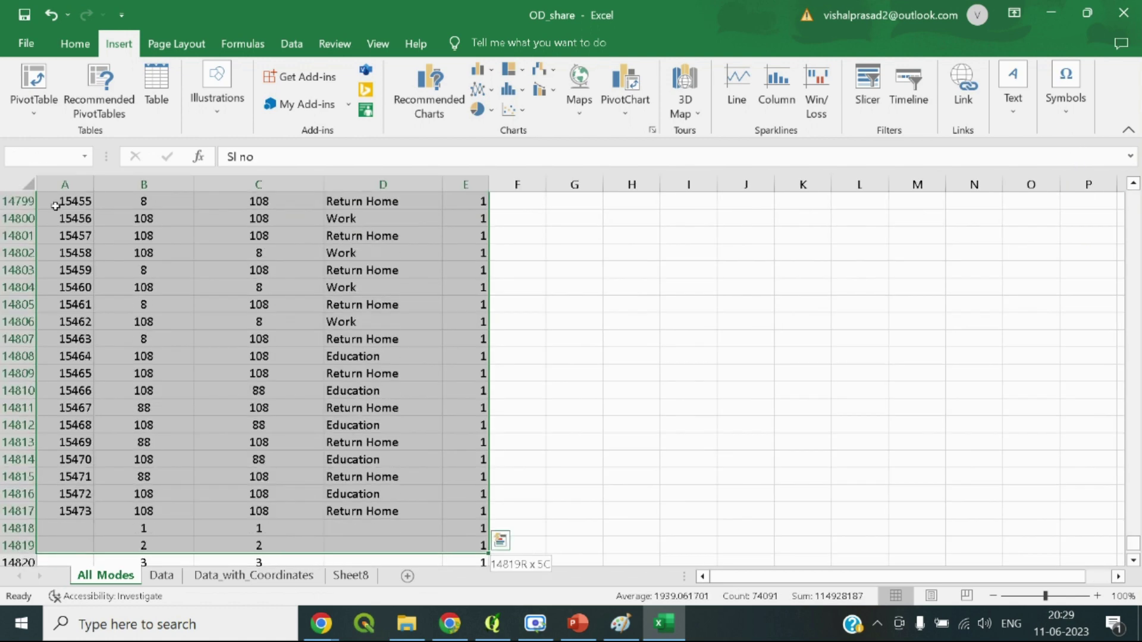
pyautogui.hotkey('shift', 'Down')
pyautogui.hotkey('shift', 'Down')
pyautogui.hotkey('shift', 'Down')
pyautogui.hotkey('shift', 'Down')
pyautogui.hotkey('shift', 'Down')
pyautogui.hotkey('shift', 'Down')
pyautogui.hotkey('shift', 'Down')
pyautogui.hotkey('shift', 'Down')
pyautogui.hotkey('shift', 'Down')
pyautogui.hotkey('shift', 'Down')
pyautogui.hotkey('shift', 'Down')
pyautogui.hotkey('shift', 'Down')
pyautogui.hotkey('shift', 'Down')
pyautogui.hotkey('shift', 'Down')
pyautogui.hotkey('shift', 'Down')
pyautogui.hotkey('shift', 'Down')
pyautogui.hotkey('shift', 'Down')
pyautogui.hotkey('shift', 'Down')
pyautogui.hotkey('shift', 'Down')
pyautogui.hotkey('shift', 'Down')
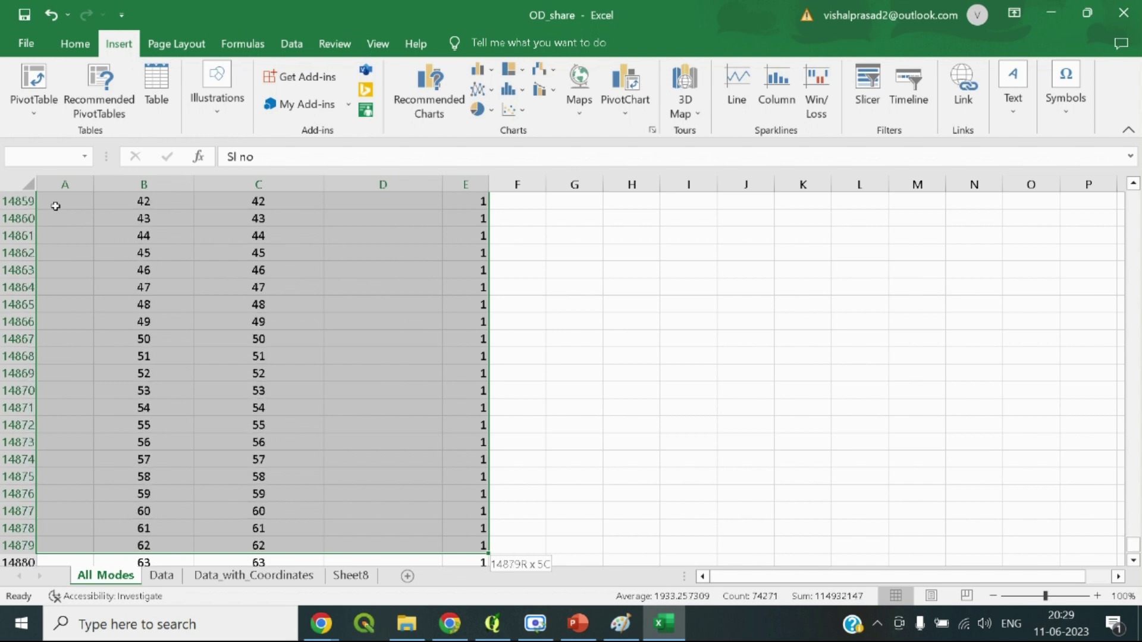
pyautogui.hotkey('shift', 'Down')
pyautogui.hotkey('shift', 'Down')
pyautogui.hotkey('shift', 'Down')
pyautogui.hotkey('shift', 'Down')
pyautogui.hotkey('shift', 'Down')
pyautogui.hotkey('shift', 'Down')
pyautogui.hotkey('shift', 'Down')
pyautogui.hotkey('shift', 'Down')
pyautogui.hotkey('shift', 'Down')
pyautogui.hotkey('shift', 'Down')
pyautogui.hotkey('shift', 'Down')
pyautogui.hotkey('shift', 'Down')
pyautogui.hotkey('shift', 'Down')
pyautogui.hotkey('shift', 'Down')
pyautogui.hotkey('shift', 'Down')
pyautogui.hotkey('shift', 'Down')
pyautogui.hotkey('shift', 'Down')
pyautogui.hotkey('shift', 'Down')
pyautogui.hotkey('shift', 'Down')
pyautogui.hotkey('shift', 'Down')
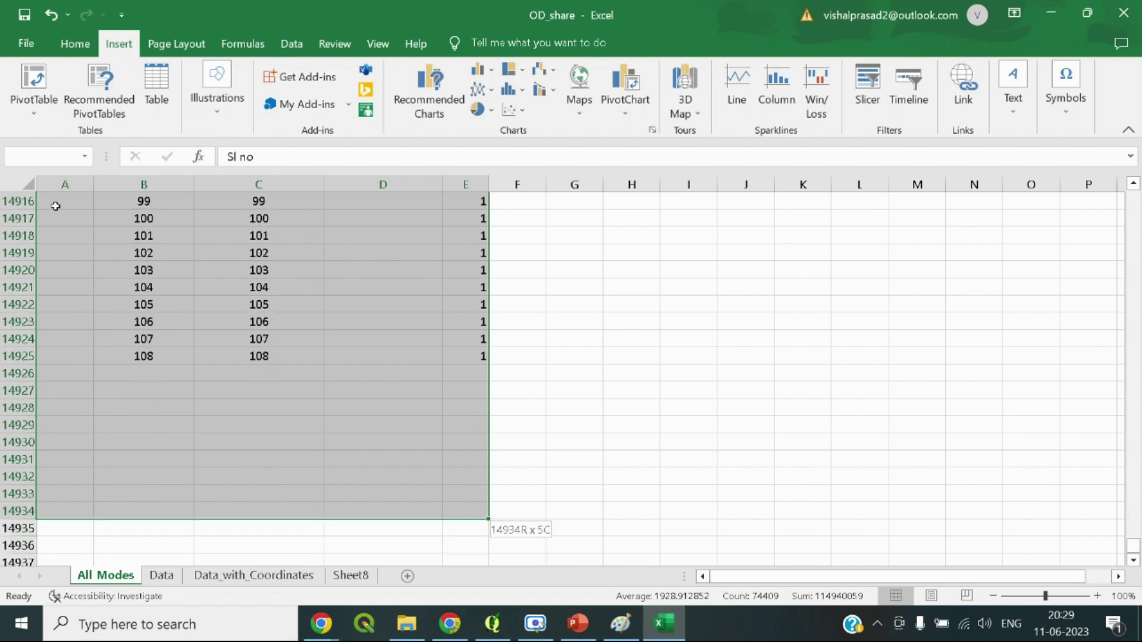
pyautogui.hotkey('shift', 'Up')
pyautogui.hotkey('shift', 'Up')
pyautogui.hotkey('shift', 'Up')
pyautogui.hotkey('shift', 'Up')
pyautogui.hotkey('shift', 'Up')
pyautogui.hotkey('shift', 'Up')
pyautogui.hotkey('shift', 'Up')
pyautogui.hotkey('shift', 'Up')
pyautogui.hotkey('shift', 'Up')
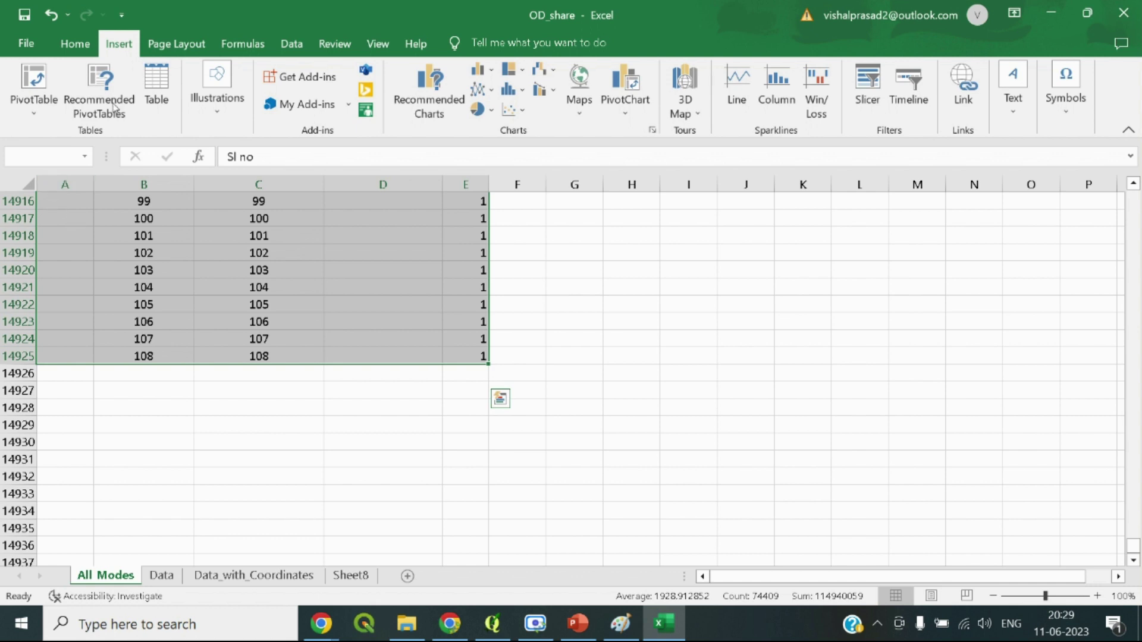
# Insert a pivot table from the selected All Modes range on a new worksheet and activate its empty report area
pyautogui.click(31, 110)
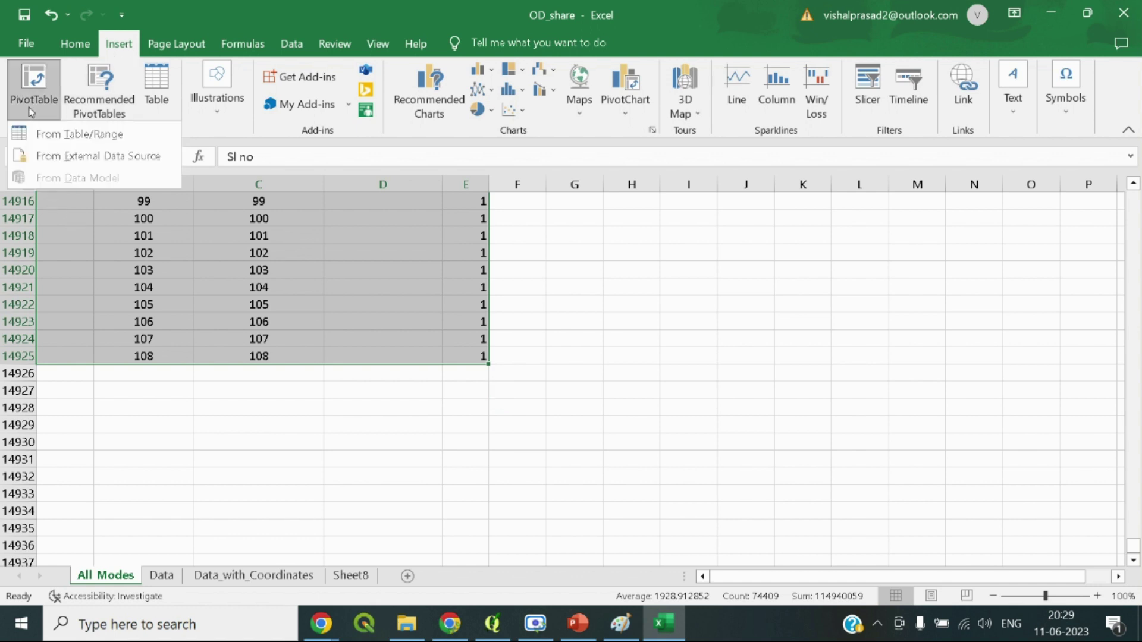
pyautogui.click(50, 132)
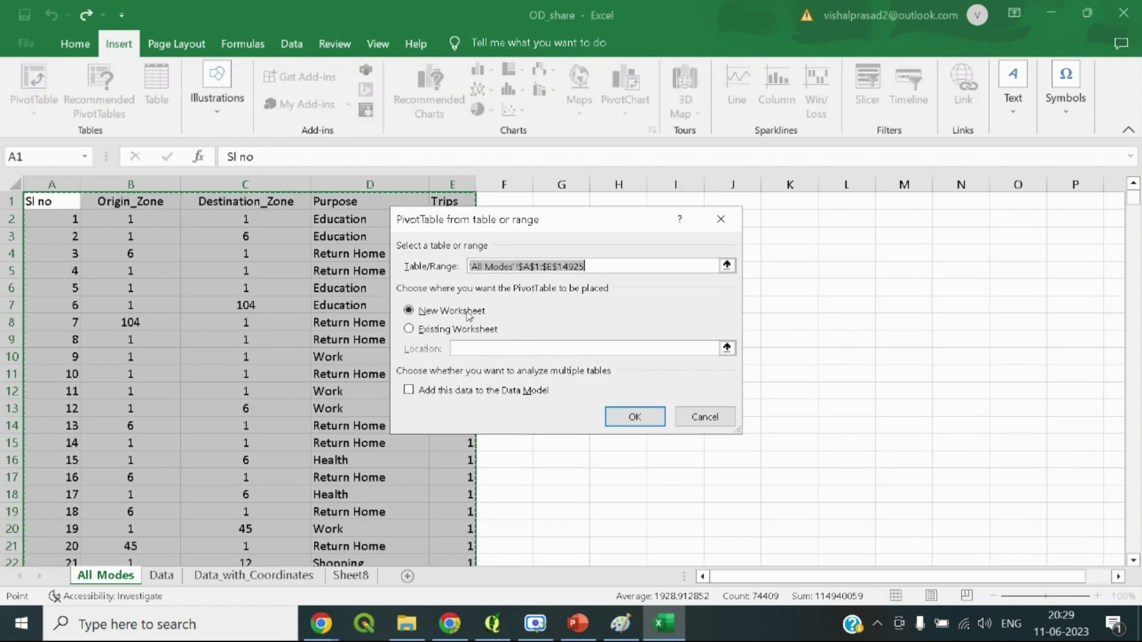
pyautogui.click(635, 416)
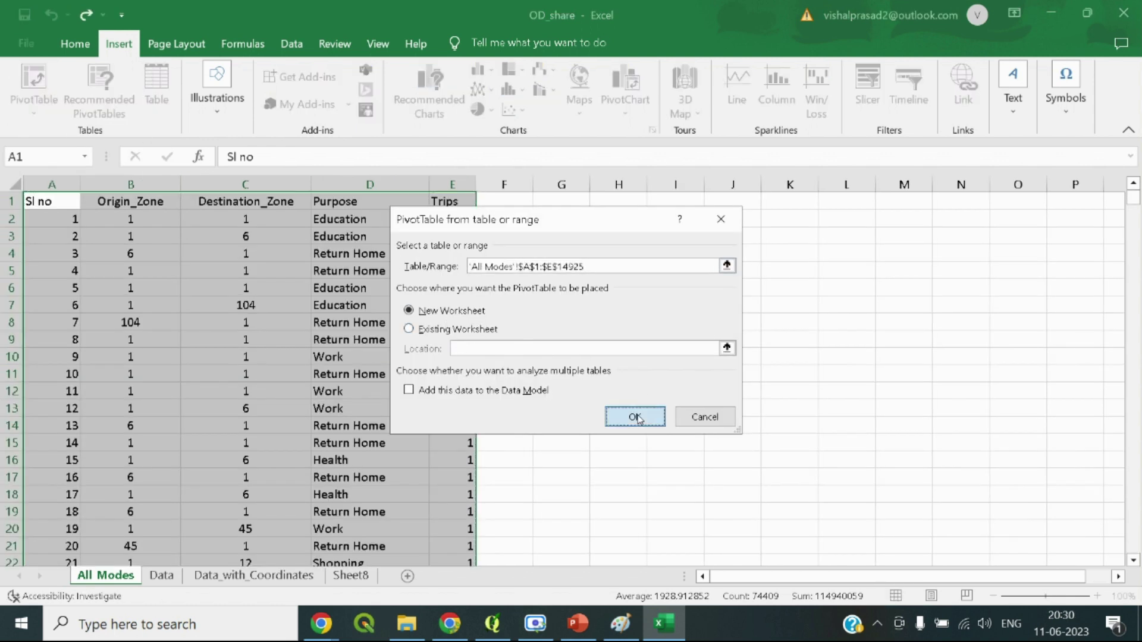
pyautogui.click(70, 328)
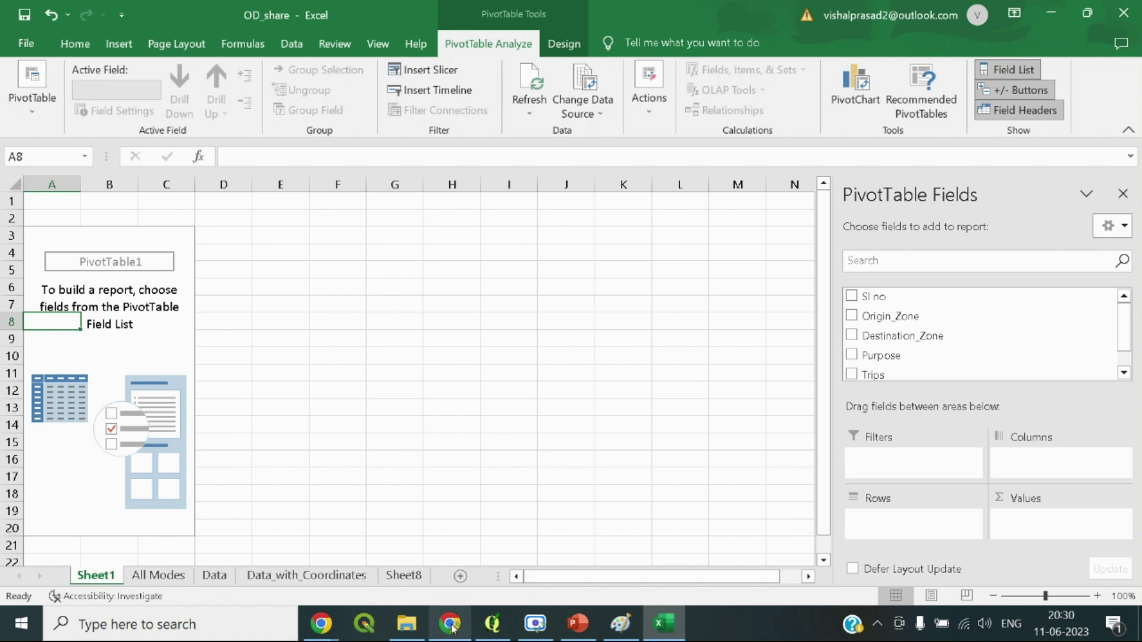
pyautogui.moveTo(452, 629)
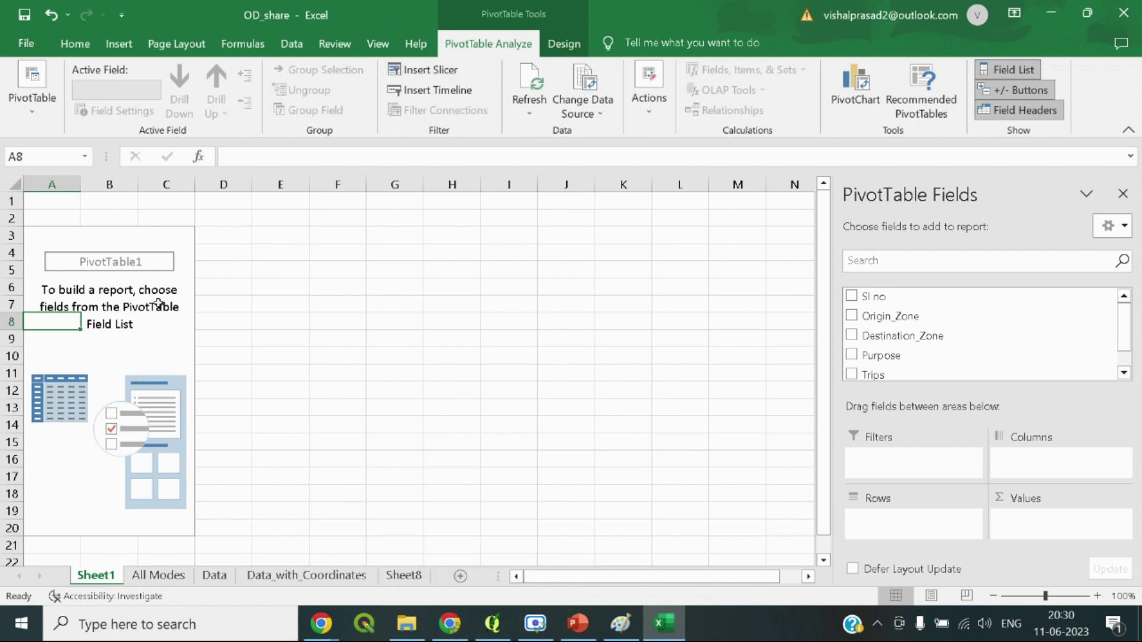
pyautogui.click(455, 259)
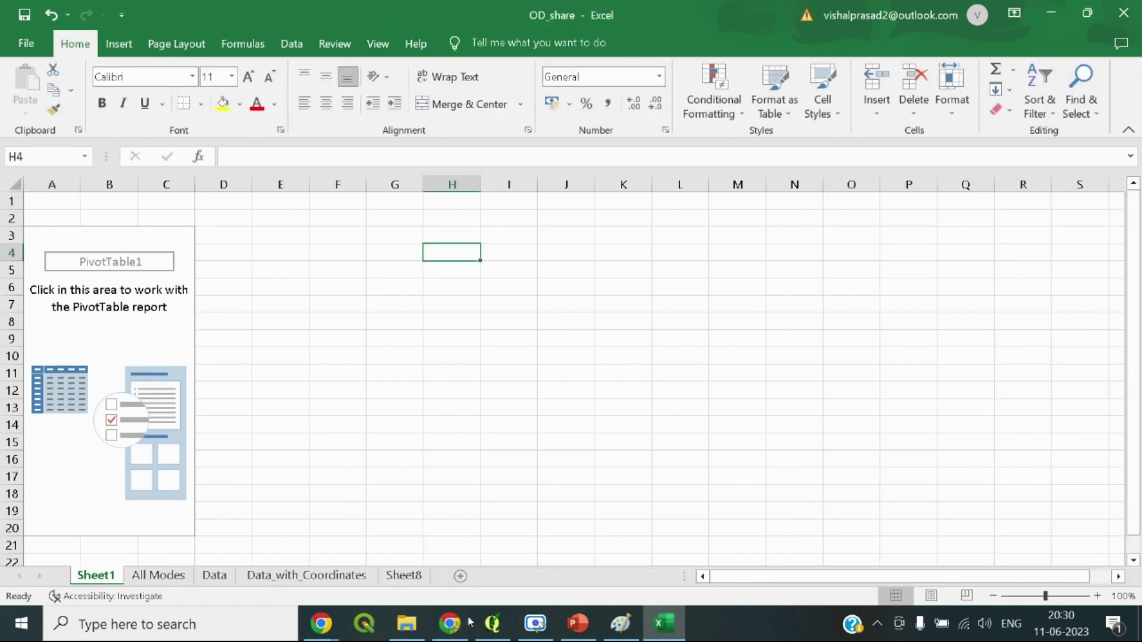
pyautogui.moveTo(465, 628)
pyautogui.doubleClick(314, 16)
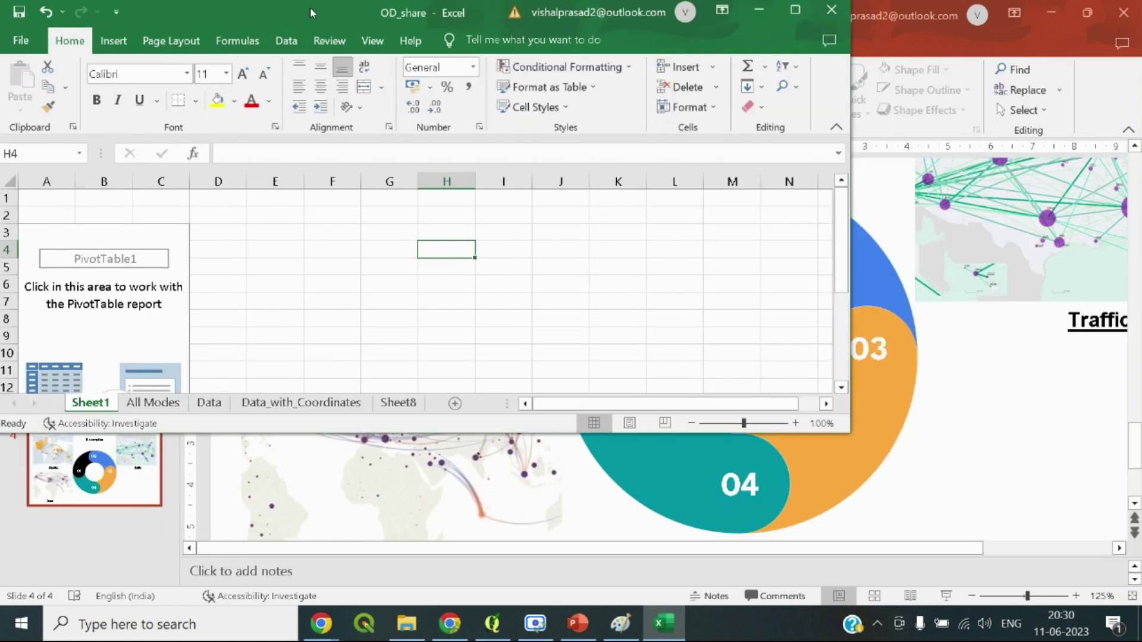
pyautogui.doubleClick(309, 11)
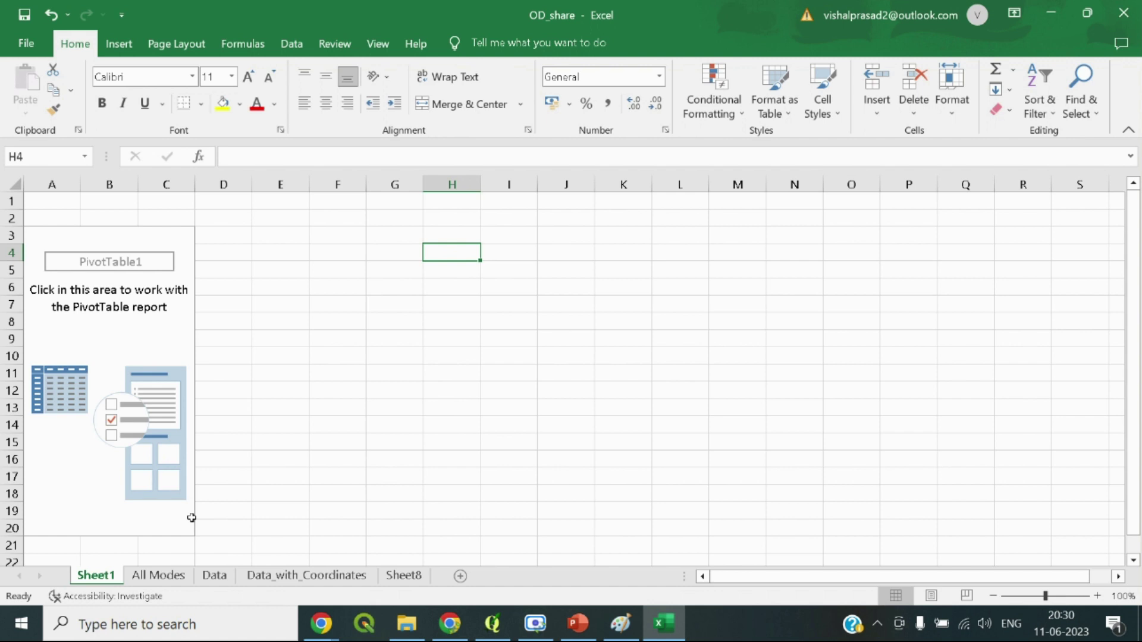
# Reselect the All Modes range A1:E14925, from the Sl no header through the zone 108 row, and then clear the selection
pyautogui.click(165, 575)
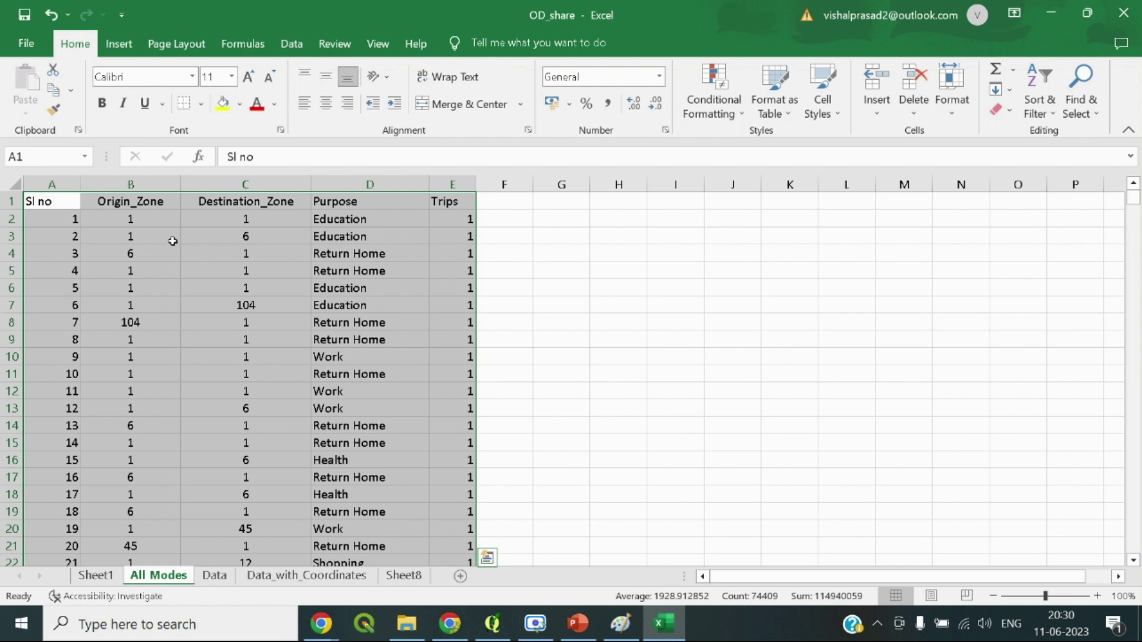
pyautogui.click(68, 201)
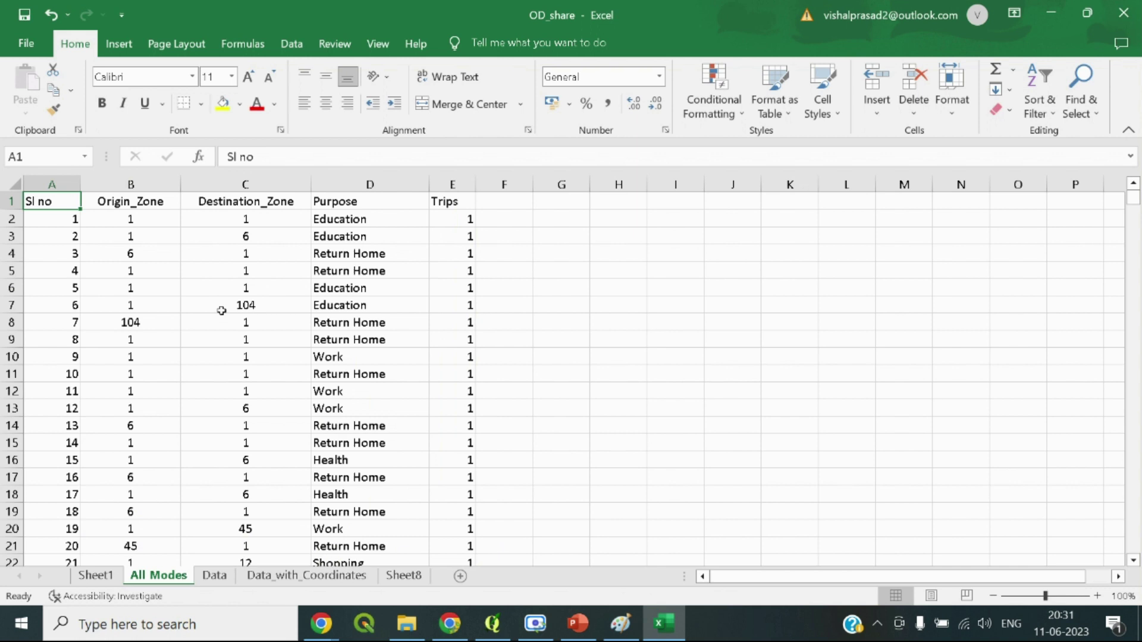
pyautogui.hotkey('ctrl', 'shift', 'Right')
pyautogui.hotkey('ctrl', 'shift', 'Down')
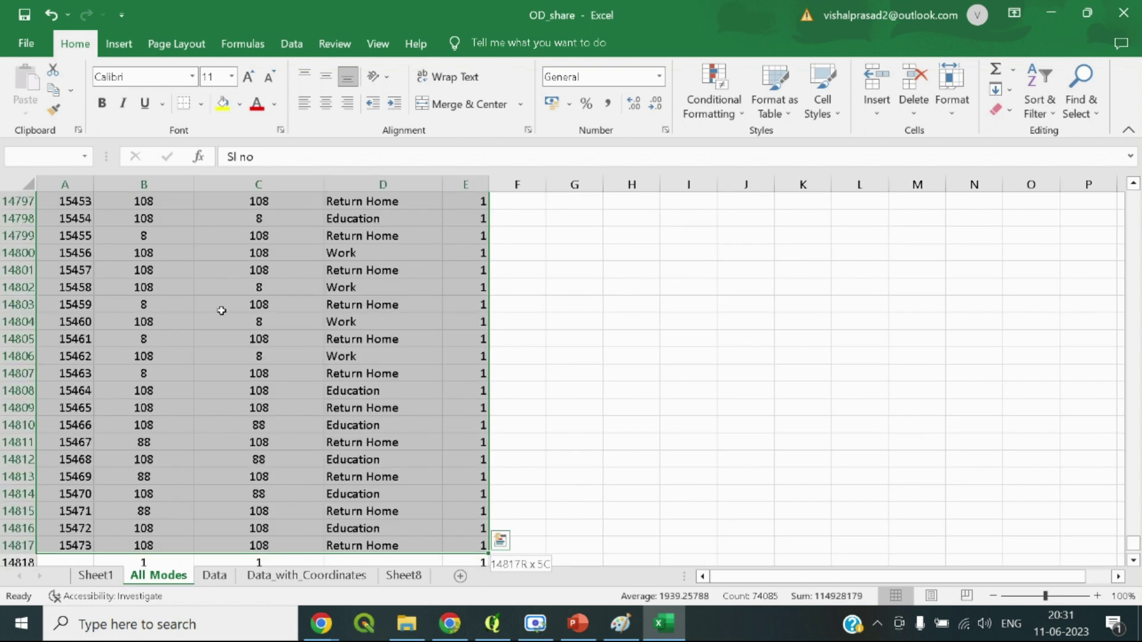
pyautogui.hotkey('shift', 'Down')
pyautogui.hotkey('shift', 'Down')
pyautogui.hotkey('shift', 'Down')
pyautogui.hotkey('shift', 'Down')
pyautogui.hotkey('shift', 'Down')
pyautogui.hotkey('shift', 'Down')
pyautogui.hotkey('shift', 'Down')
pyautogui.hotkey('shift', 'Down')
pyautogui.hotkey('shift', 'Down')
pyautogui.hotkey('shift', 'Down')
pyautogui.hotkey('shift', 'Down')
pyautogui.hotkey('shift', 'Down')
pyautogui.hotkey('shift', 'Down')
pyautogui.hotkey('shift', 'Down')
pyautogui.hotkey('shift', 'Down')
pyautogui.hotkey('shift', 'Down')
pyautogui.hotkey('shift', 'Down')
pyautogui.hotkey('shift', 'Down')
pyautogui.hotkey('shift', 'Down')
pyautogui.hotkey('shift', 'Down')
pyautogui.hotkey('shift', 'Down')
pyautogui.hotkey('shift', 'Down')
pyautogui.hotkey('shift', 'Down')
pyautogui.hotkey('shift', 'Down')
pyautogui.hotkey('shift', 'Down')
pyautogui.hotkey('shift', 'Down')
pyautogui.hotkey('shift', 'Down')
pyautogui.hotkey('shift', 'Down')
pyautogui.hotkey('shift', 'Down')
pyautogui.hotkey('shift', 'Down')
pyautogui.hotkey('shift', 'Down')
pyautogui.hotkey('shift', 'Down')
pyautogui.hotkey('shift', 'Down')
pyautogui.hotkey('shift', 'Down')
pyautogui.hotkey('shift', 'Down')
pyautogui.hotkey('shift', 'Down')
pyautogui.hotkey('shift', 'Down')
pyautogui.hotkey('shift', 'Down')
pyautogui.hotkey('shift', 'Down')
pyautogui.hotkey('shift', 'Down')
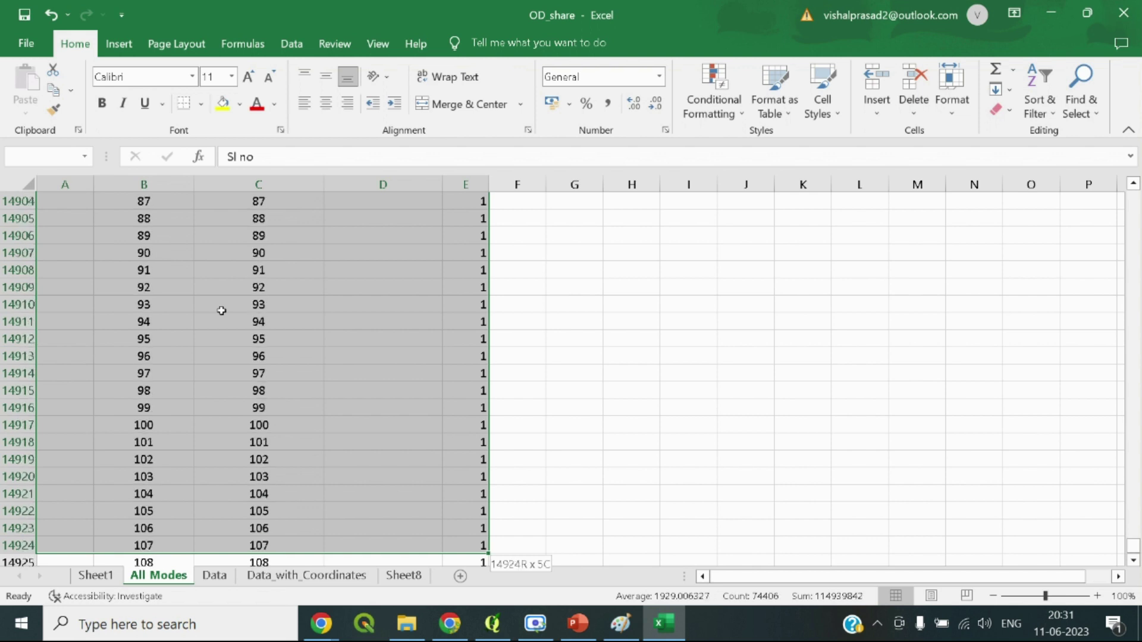
pyautogui.hotkey('shift', 'Down')
pyautogui.hotkey('shift', 'Down')
pyautogui.hotkey('shift', 'Down')
pyautogui.hotkey('shift', 'Down')
pyautogui.hotkey('shift', 'Down')
pyautogui.hotkey('shift', 'Down')
pyautogui.hotkey('shift', 'Down')
pyautogui.hotkey('shift', 'Down')
pyautogui.hotkey('shift', 'Down')
pyautogui.hotkey('shift', 'Down')
pyautogui.hotkey('shift', 'Down')
pyautogui.hotkey('shift', 'Down')
pyautogui.hotkey('shift', 'Down')
pyautogui.hotkey('shift', 'Up')
pyautogui.hotkey('shift', 'Up')
pyautogui.hotkey('shift', 'Up')
pyautogui.hotkey('shift', 'Up')
pyautogui.hotkey('shift', 'Up')
pyautogui.hotkey('shift', 'Up')
pyautogui.hotkey('shift', 'Up')
pyautogui.hotkey('shift', 'Up')
pyautogui.hotkey('shift', 'Up')
pyautogui.hotkey('shift', 'Up')
pyautogui.hotkey('shift', 'Up')
pyautogui.hotkey('shift', 'Up')
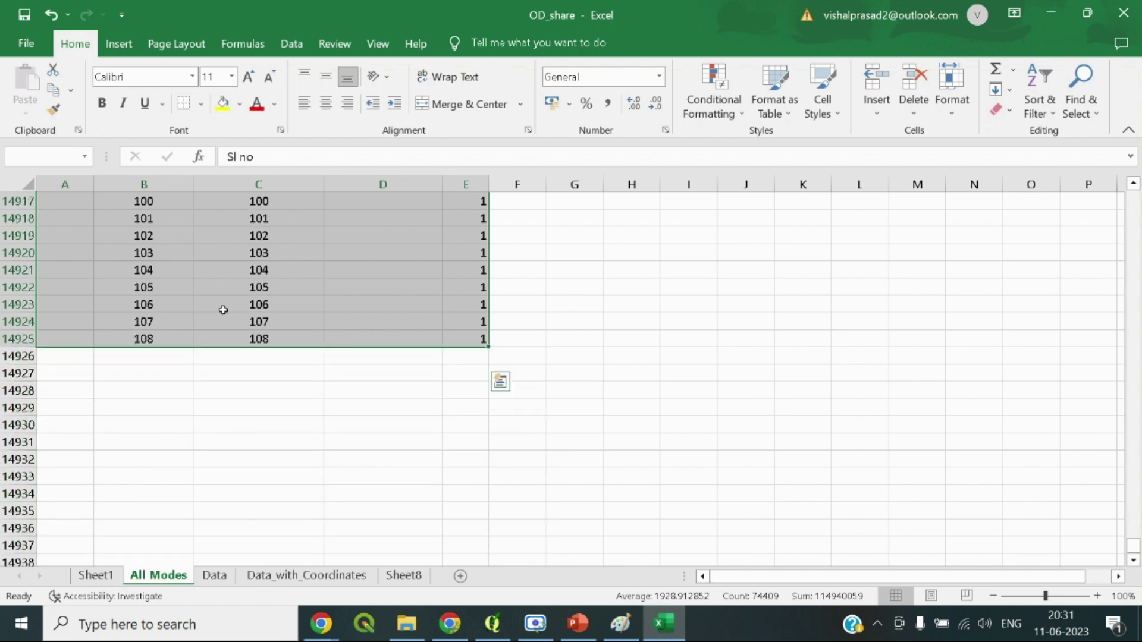
pyautogui.click(119, 44)
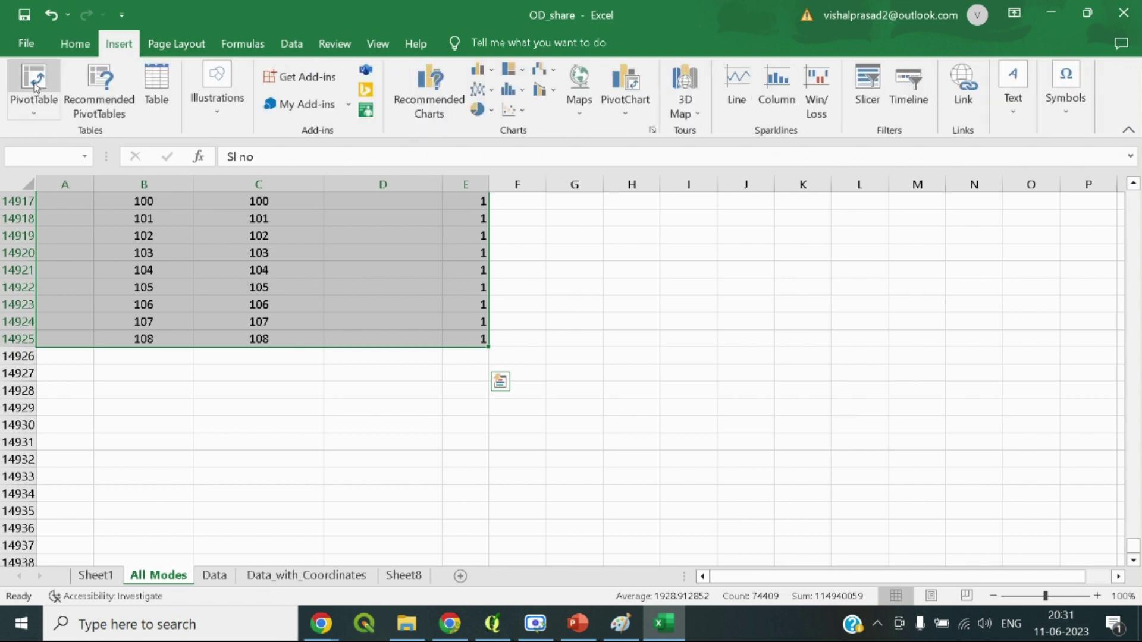
pyautogui.click(700, 369)
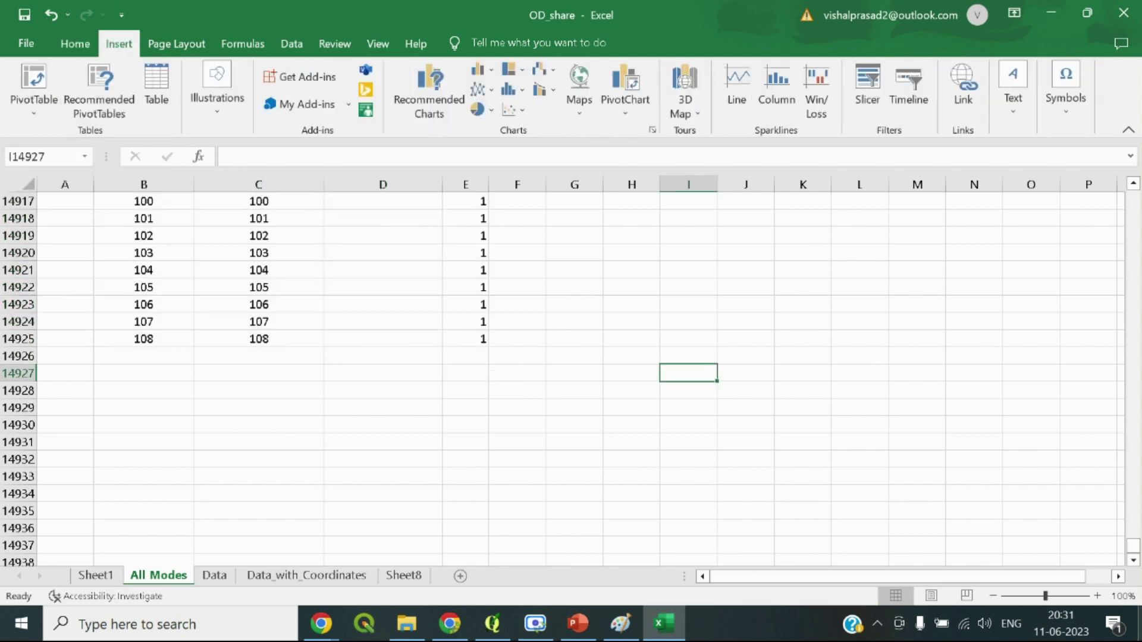
pyautogui.moveTo(1133, 546); pyautogui.dragTo(1075, 128)
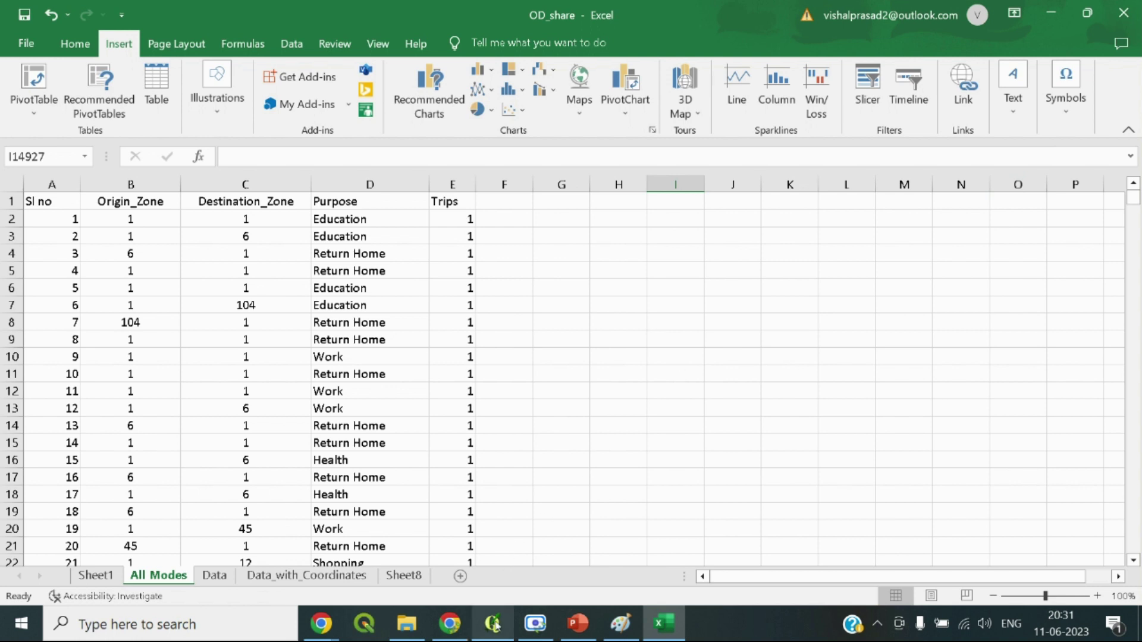
pyautogui.moveTo(498, 626)
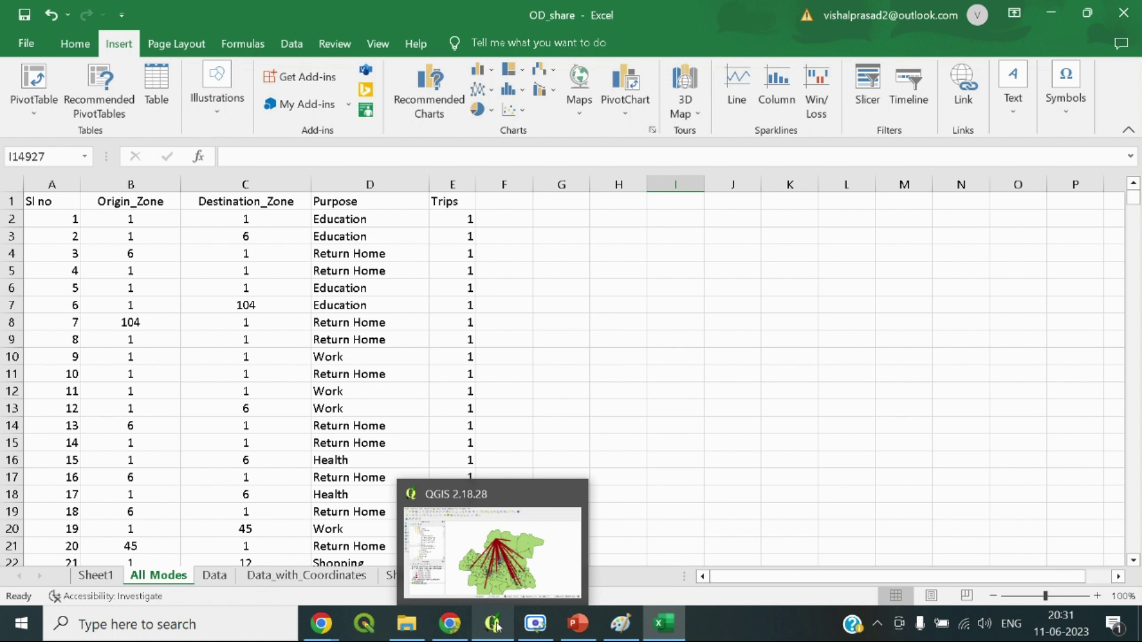
pyautogui.moveTo(464, 629)
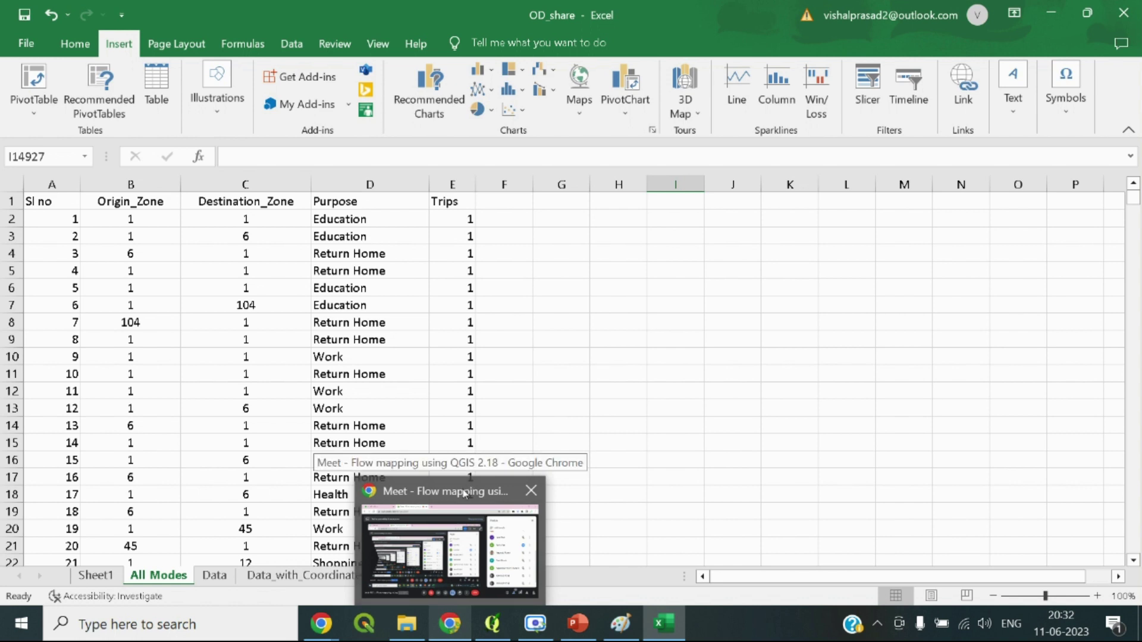
pyautogui.click(113, 577)
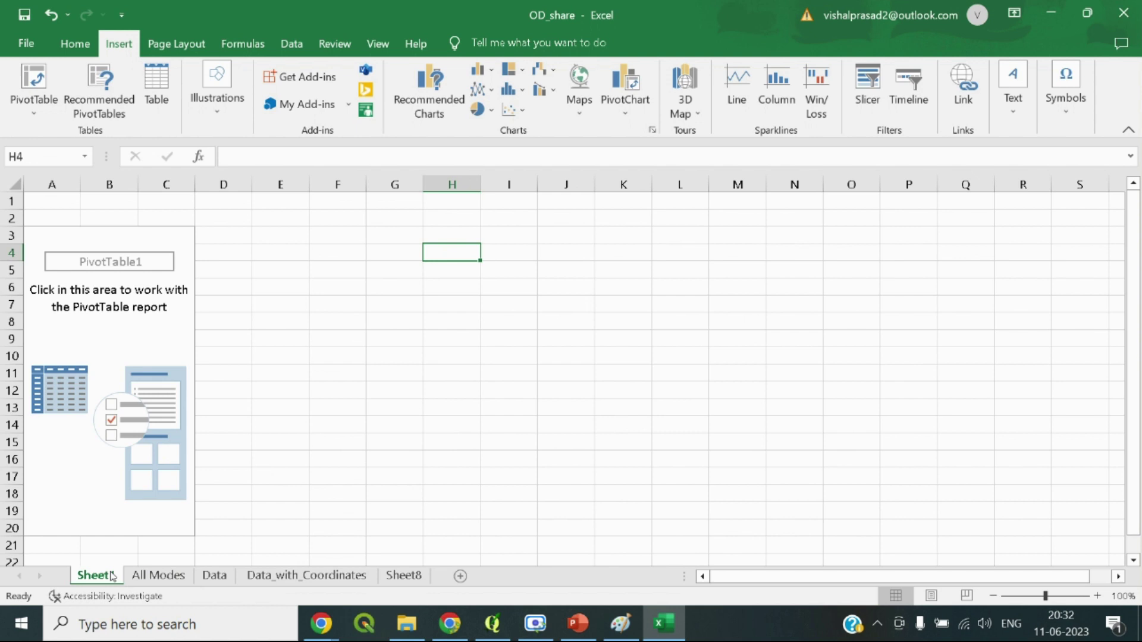
pyautogui.click(149, 579)
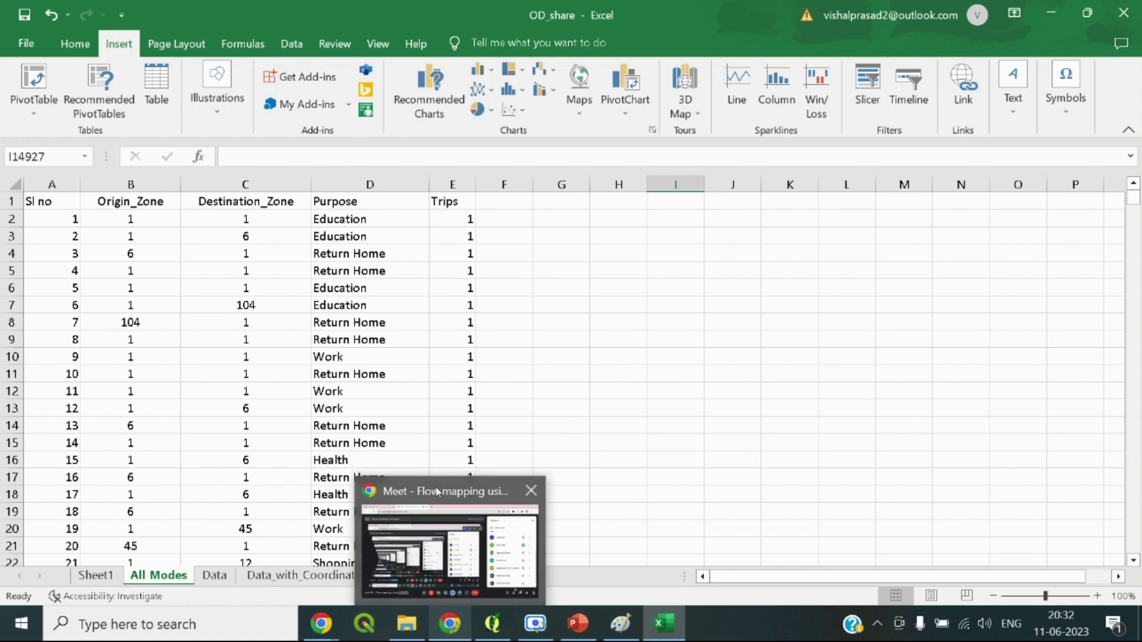
# Check the participant list in the Google Meet call, then return to the OD_share workbook in Excel
pyautogui.click(451, 559)
pyautogui.scroll(-1, 999, 426)
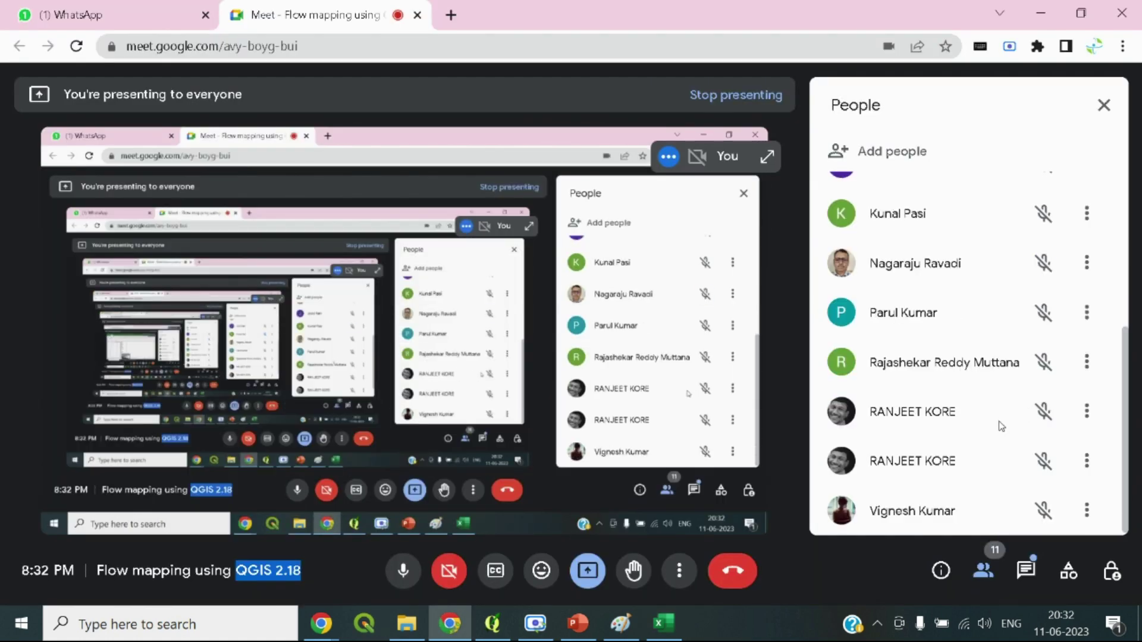
pyautogui.scroll(5, 990, 436)
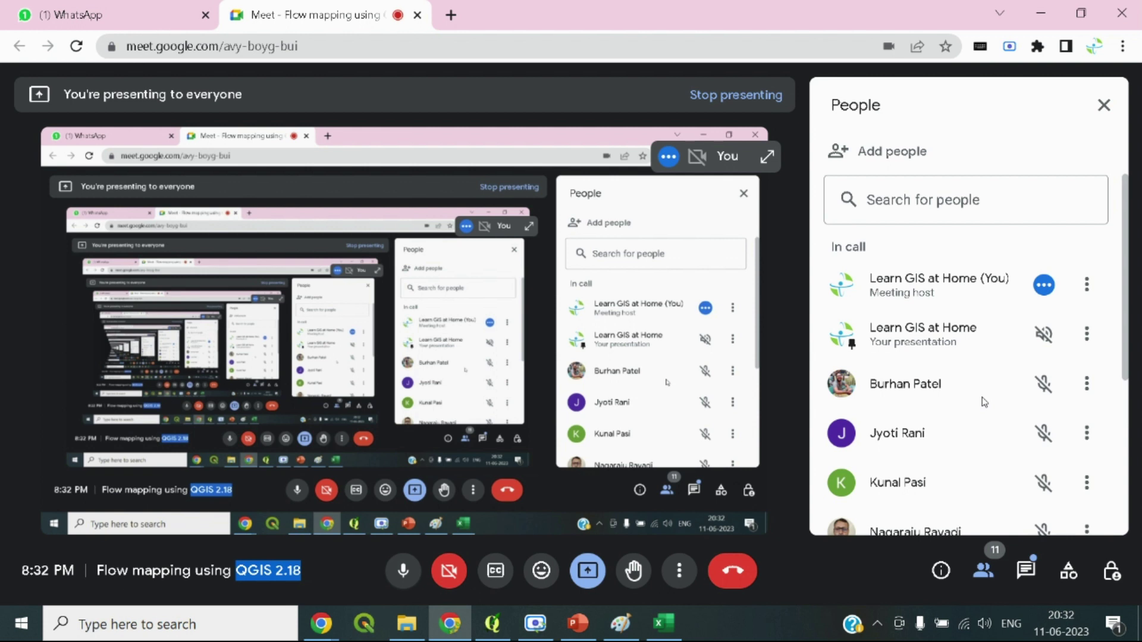
pyautogui.scroll(-3, 984, 402)
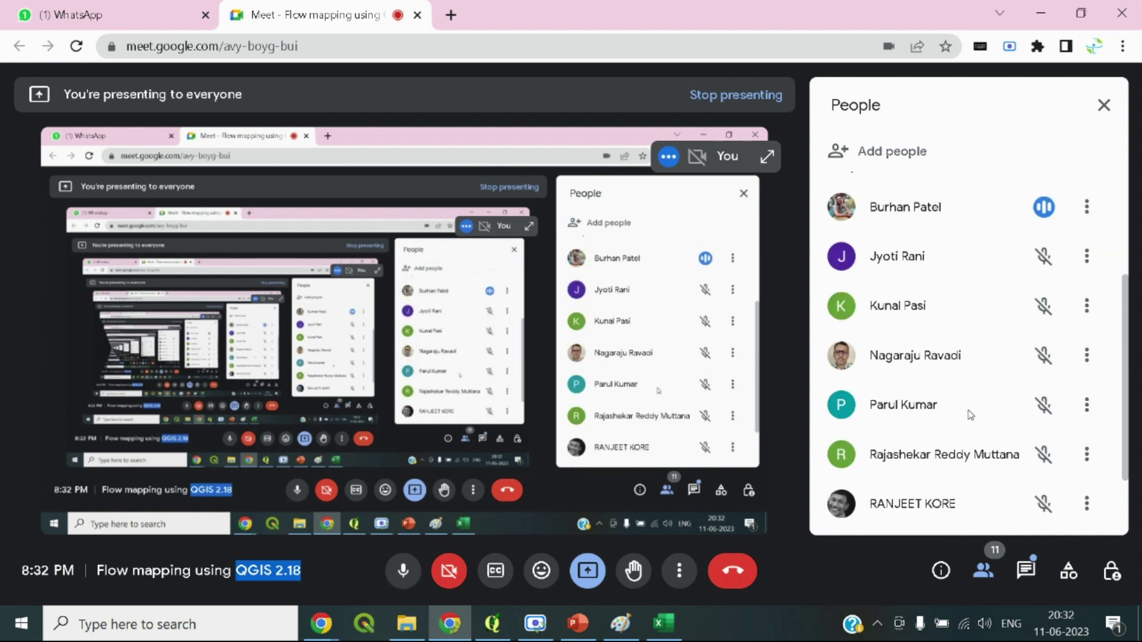
pyautogui.scroll(-2, 970, 415)
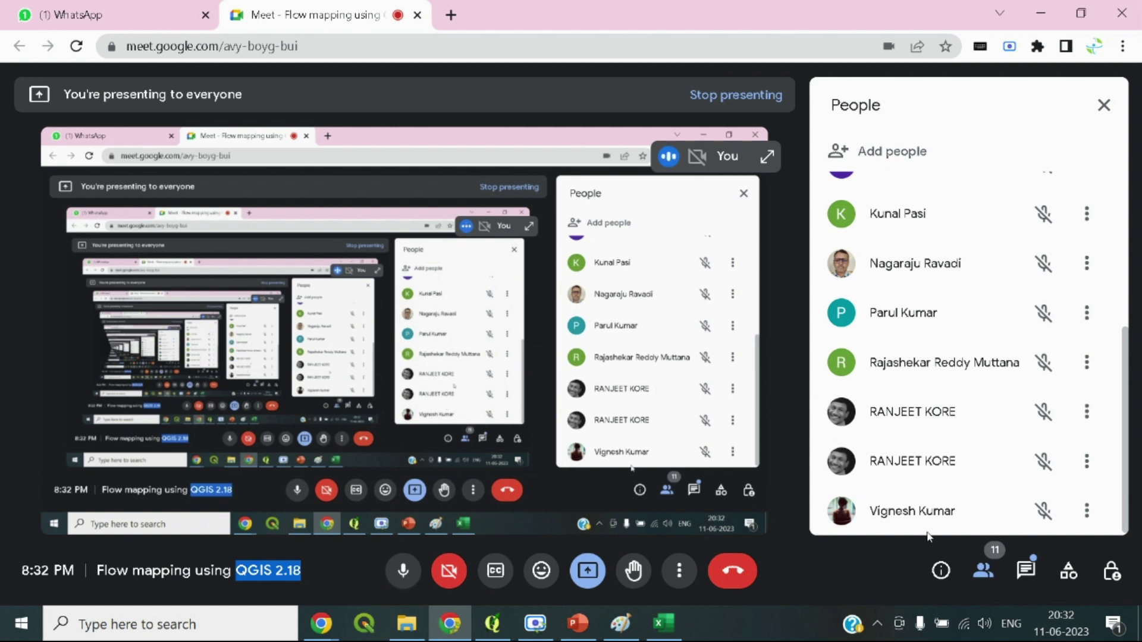
pyautogui.scroll(2, 939, 495)
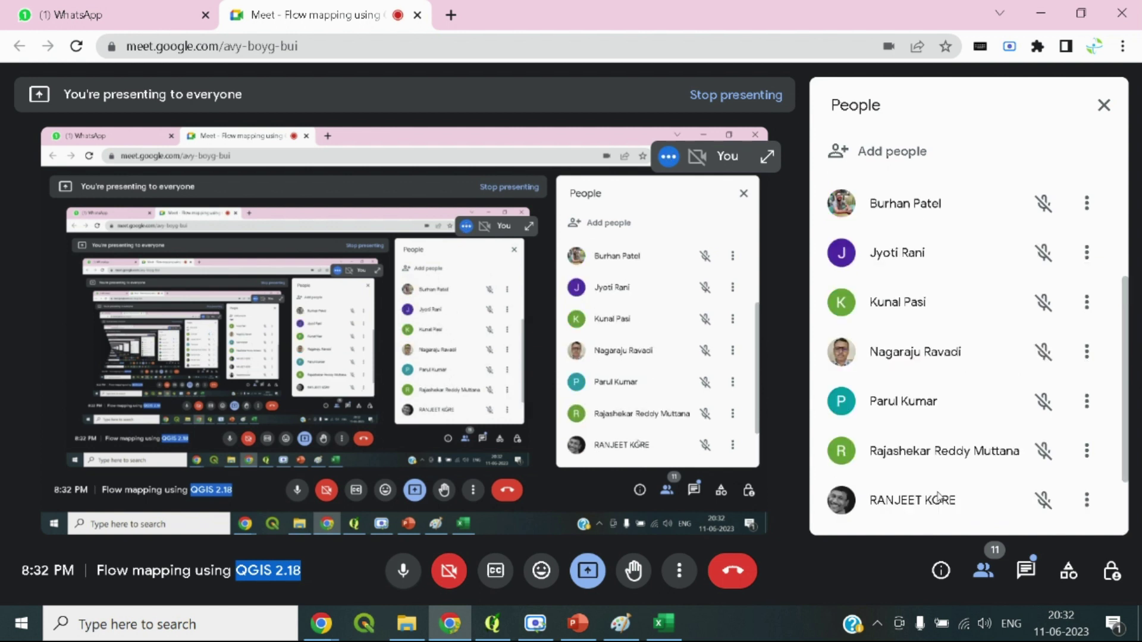
pyautogui.moveTo(479, 633)
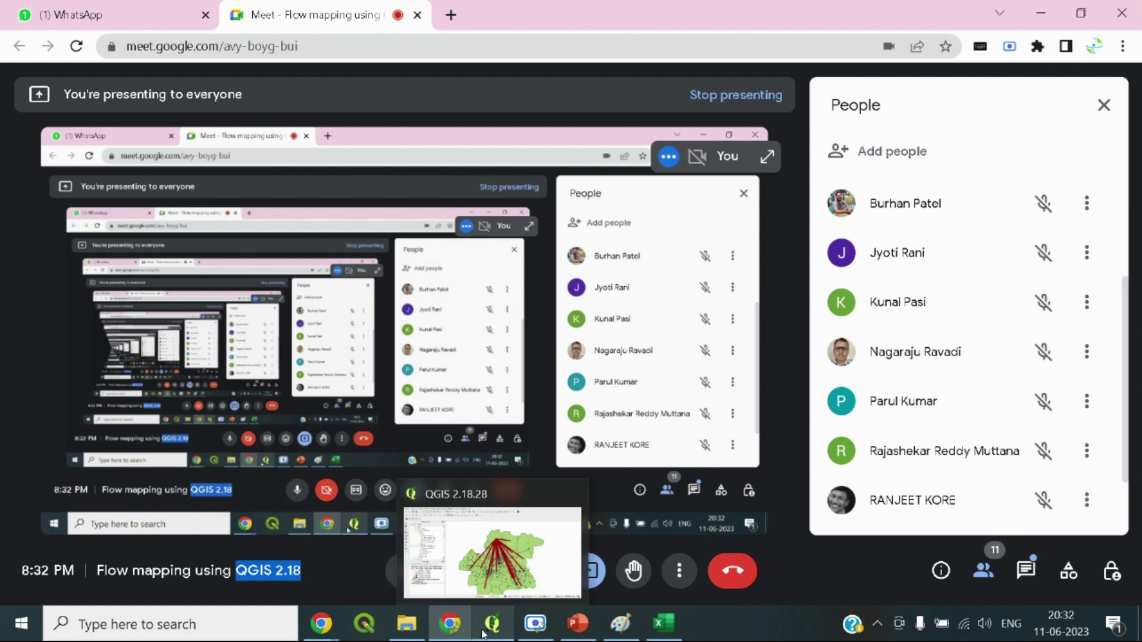
pyautogui.click(464, 502)
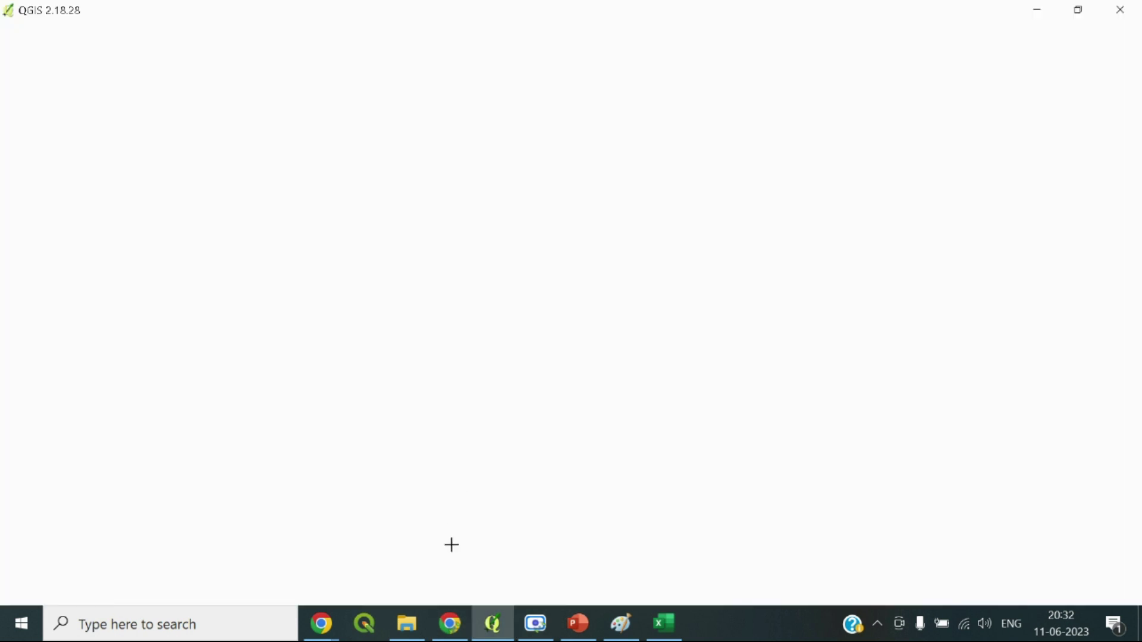
pyautogui.click(663, 623)
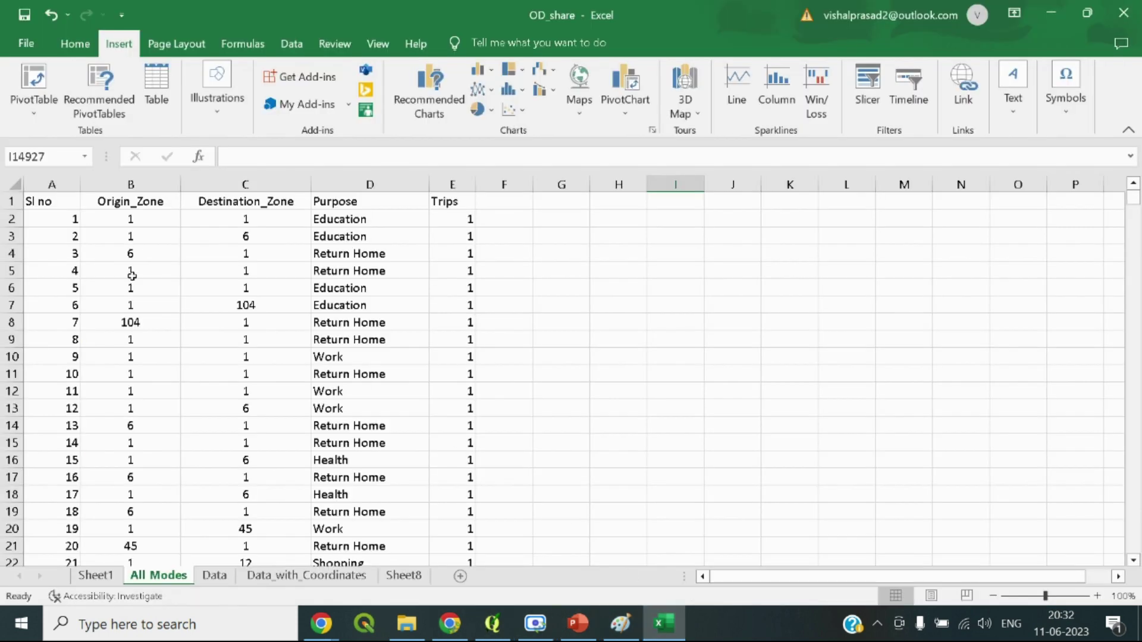
# Activate the empty pivot table on Sheet1 and add Origin_Zone as its row field
pyautogui.click(104, 575)
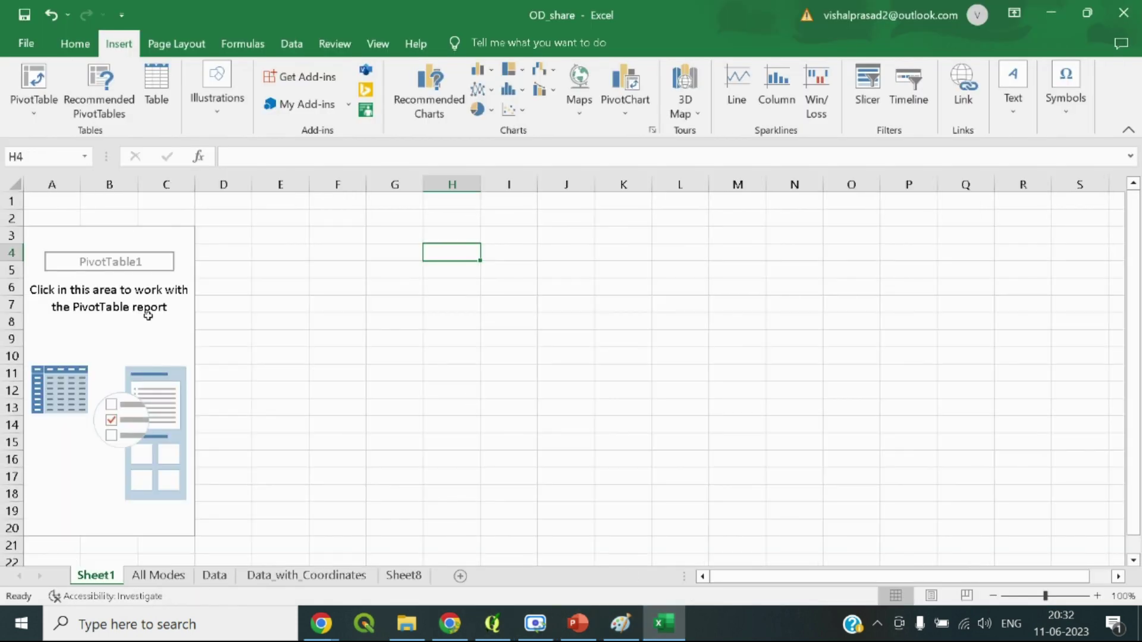
pyautogui.click(148, 318)
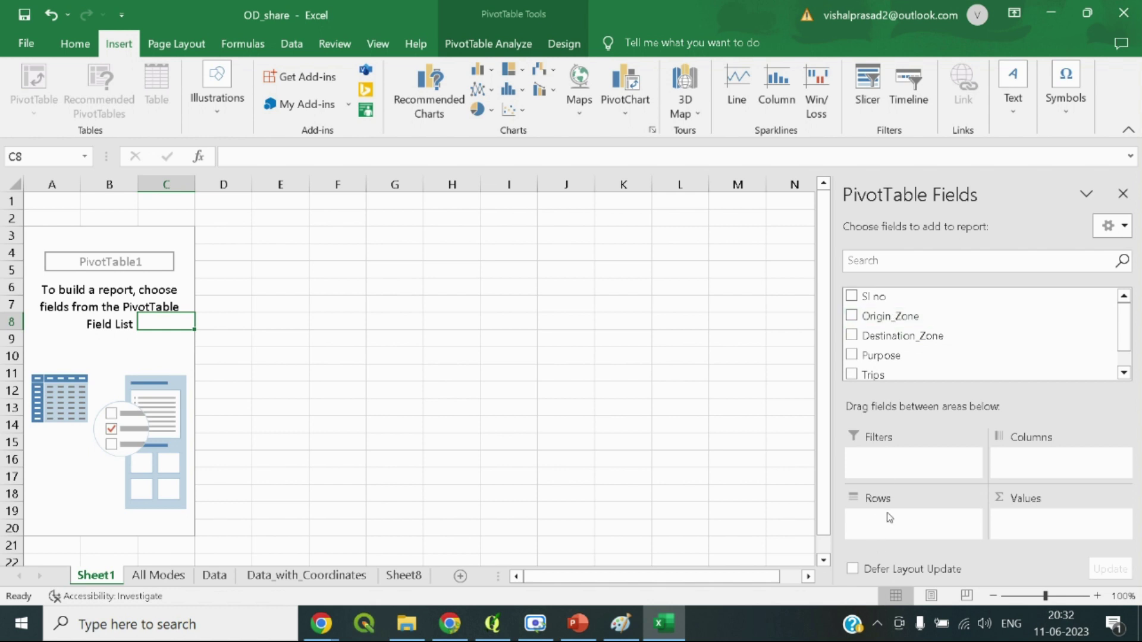
pyautogui.moveTo(891, 316); pyautogui.dragTo(902, 526)
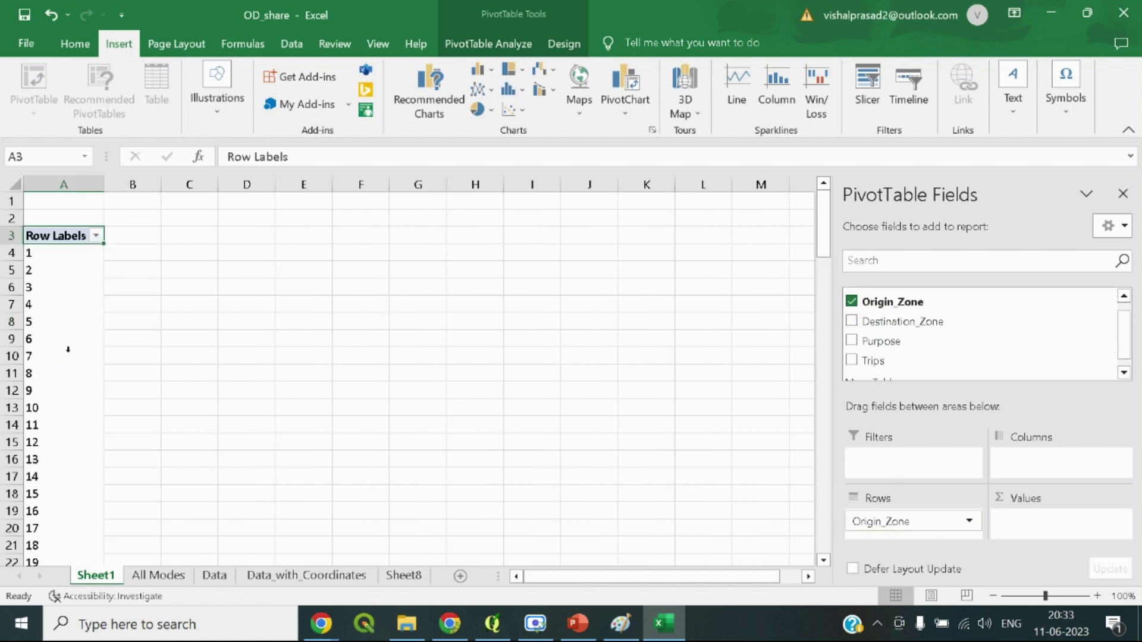
# Review the origin zone labels down to the Grand Total row and compare them with the Origin_Zone records in All Modes
pyautogui.scroll(-19, 64, 357)
pyautogui.scroll(-17, 64, 359)
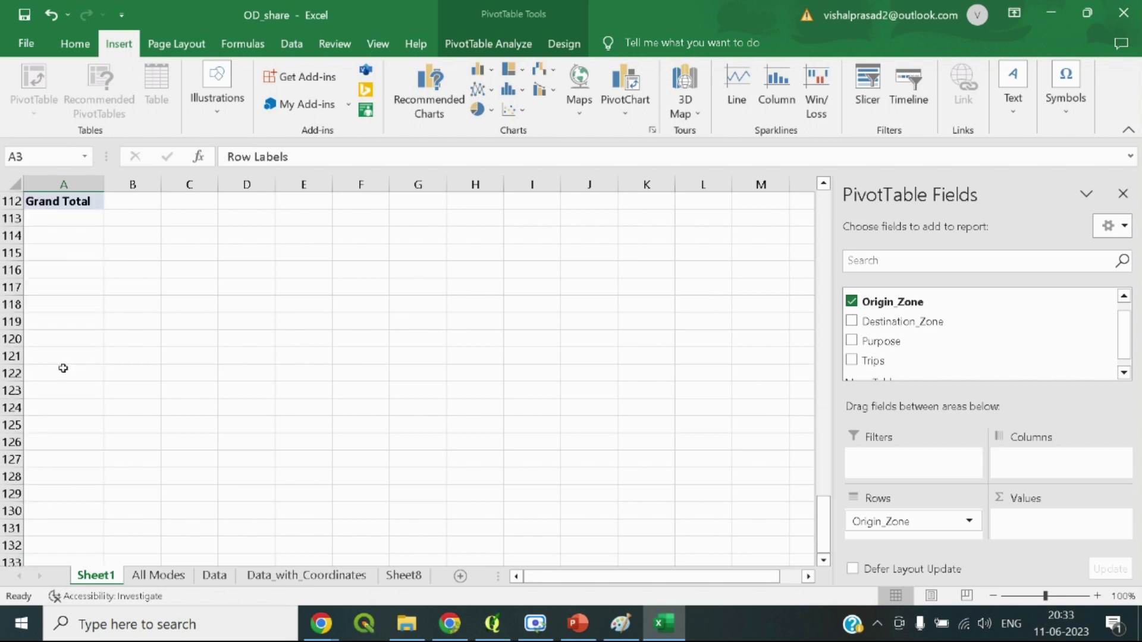
pyautogui.scroll(2, 60, 357)
pyautogui.scroll(20, 53, 354)
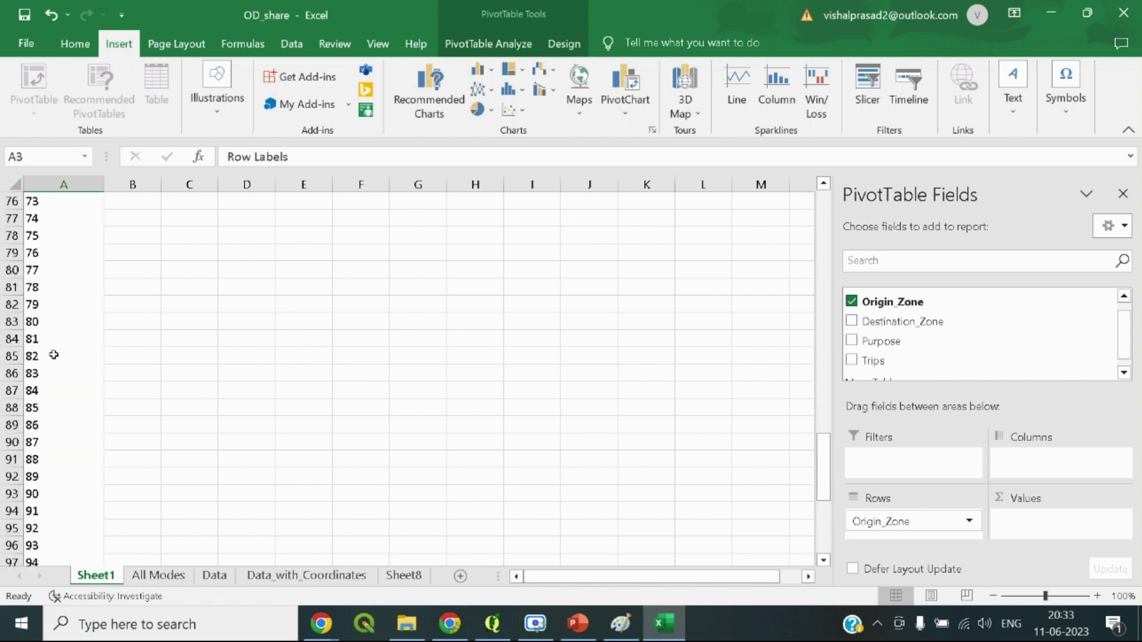
pyautogui.scroll(8, 53, 359)
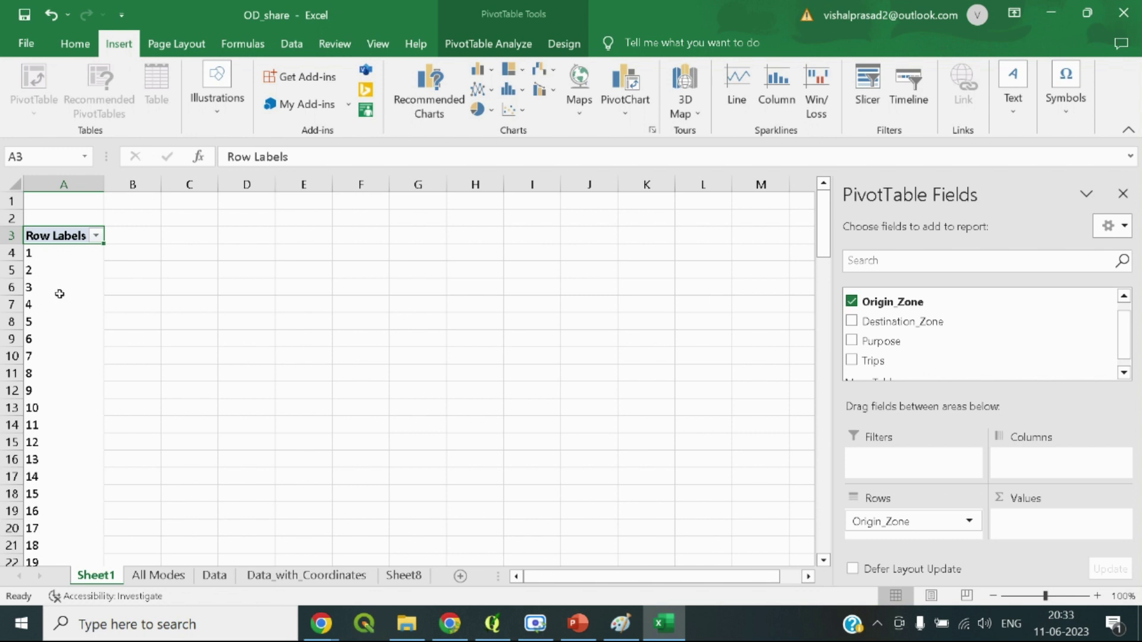
pyautogui.click(163, 576)
pyautogui.scroll(-11, 1098, 380)
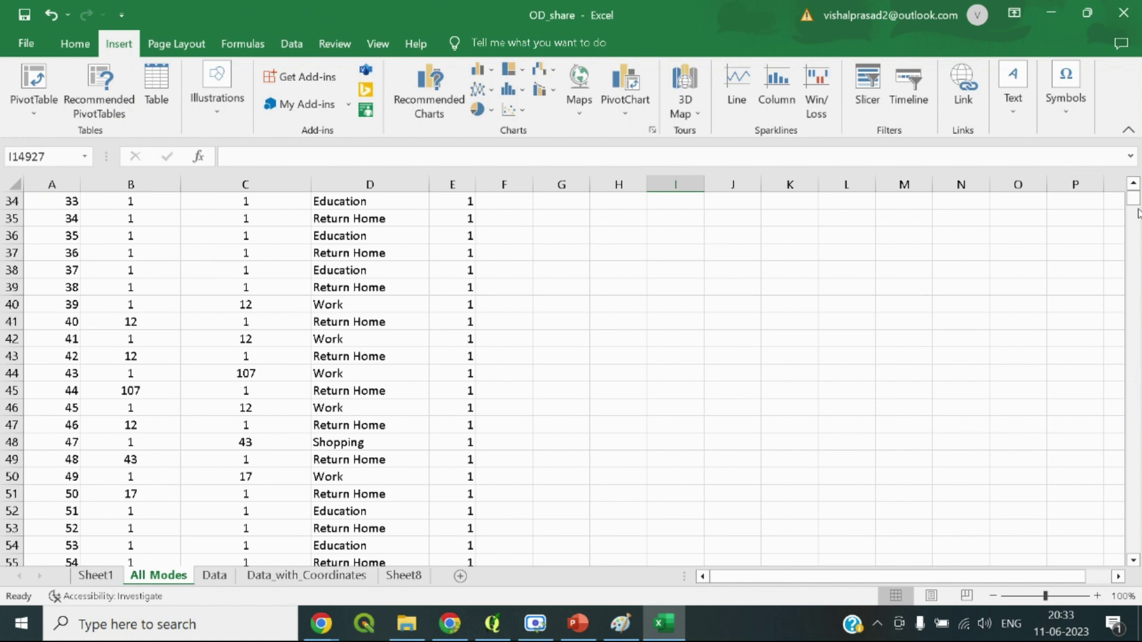
pyautogui.moveTo(1134, 202); pyautogui.dragTo(1135, 531)
pyautogui.scroll(20, 299, 426)
pyautogui.scroll(-20, 181, 421)
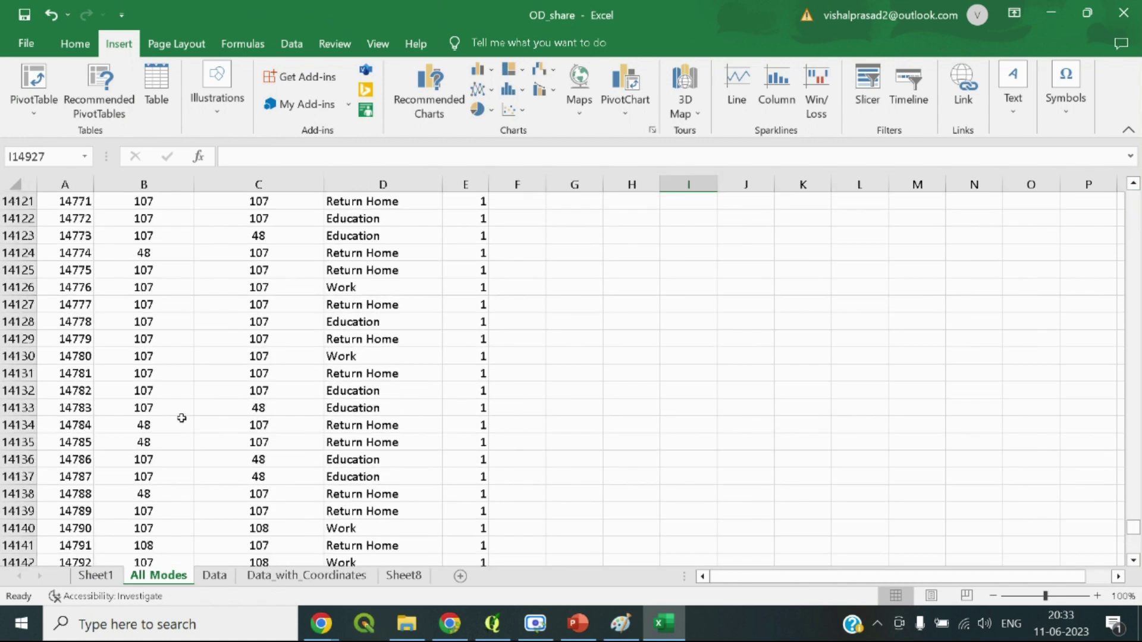
# Add Destination_Zone as the column field and the sum of Trips as the values of the Sheet1 pivot table
pyautogui.click(95, 575)
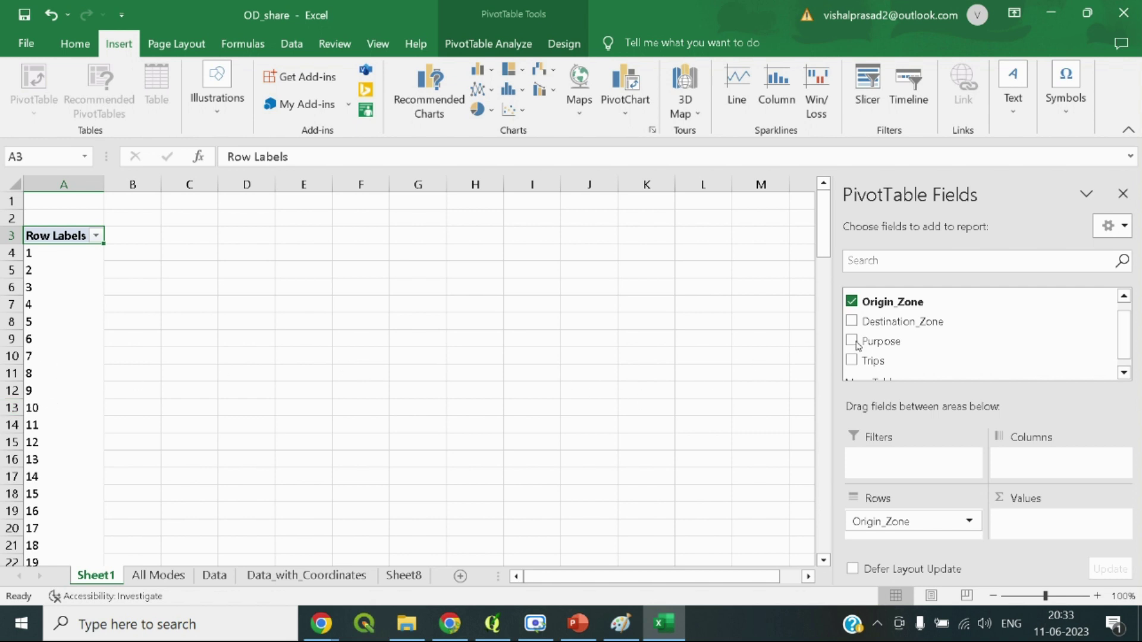
pyautogui.moveTo(903, 325); pyautogui.dragTo(1042, 476)
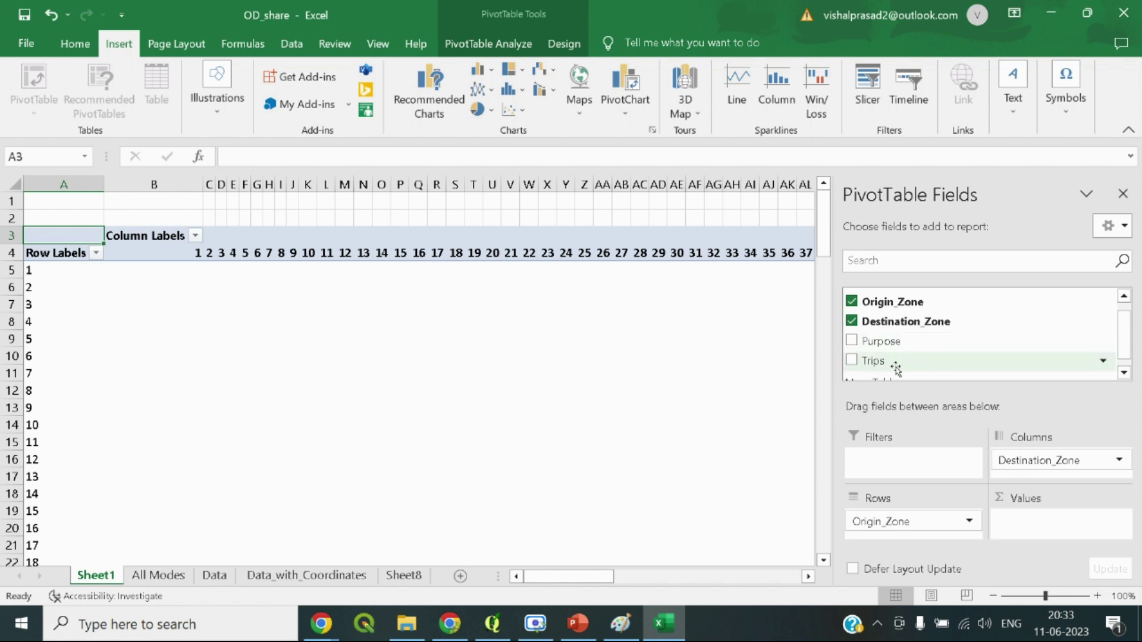
pyautogui.moveTo(892, 364); pyautogui.dragTo(1045, 534)
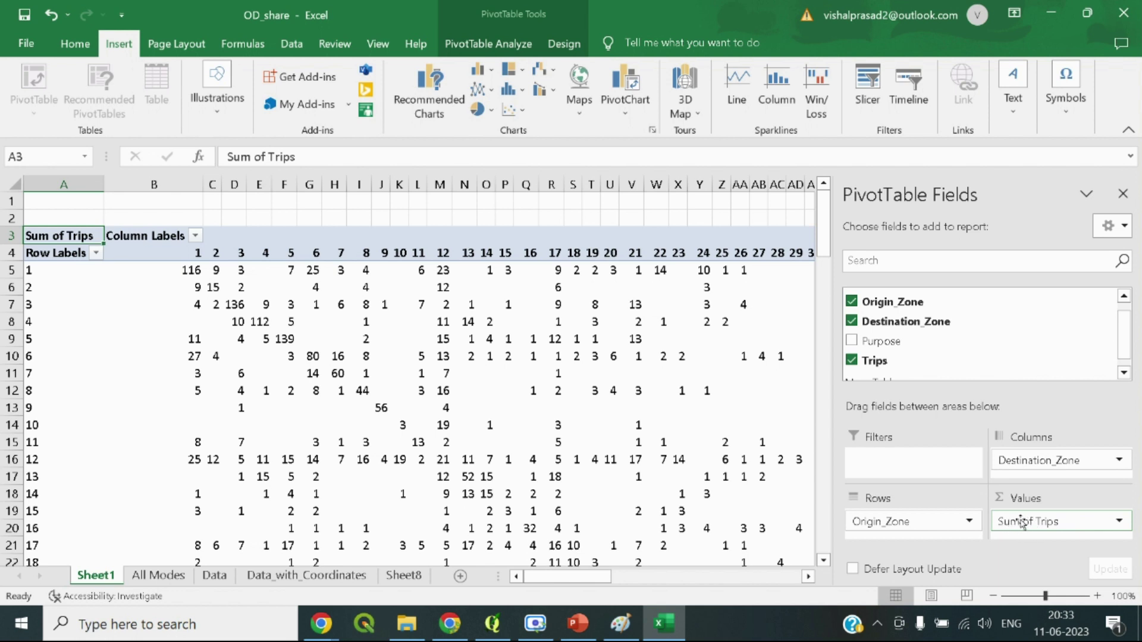
# Examine the trip sums between origin and destination zones across the whole pivot table matrix
pyautogui.scroll(-1, 699, 383)
pyautogui.scroll(1, 699, 383)
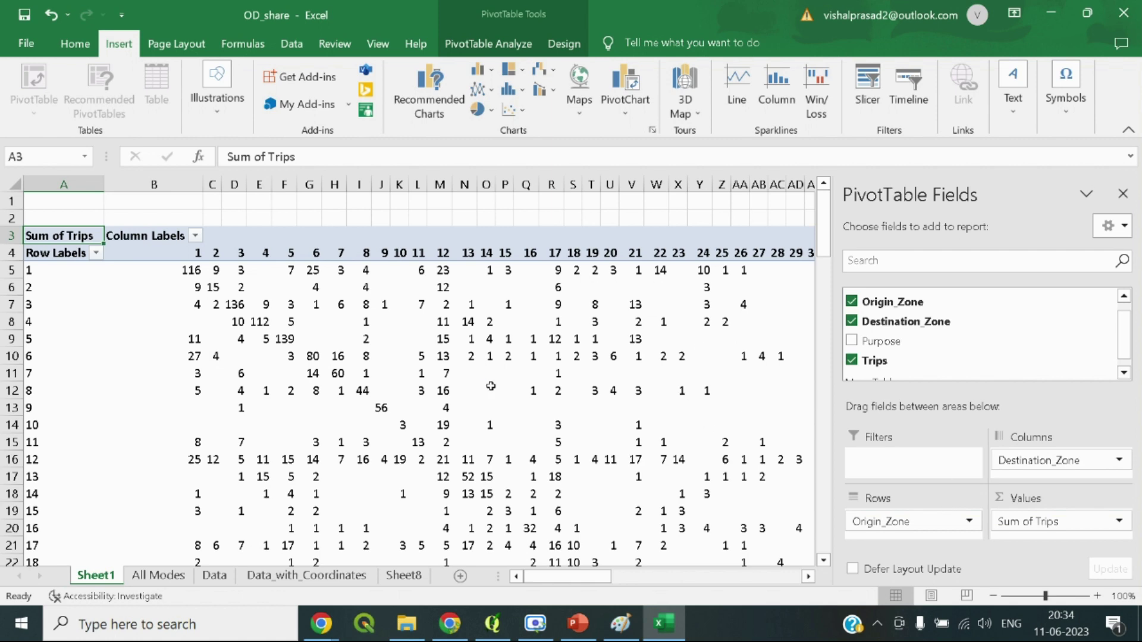
pyautogui.keyDown('ctrl'); pyautogui.scroll(-1, 491, 386); pyautogui.keyUp('ctrl')
pyautogui.scroll(-8, 490, 386)
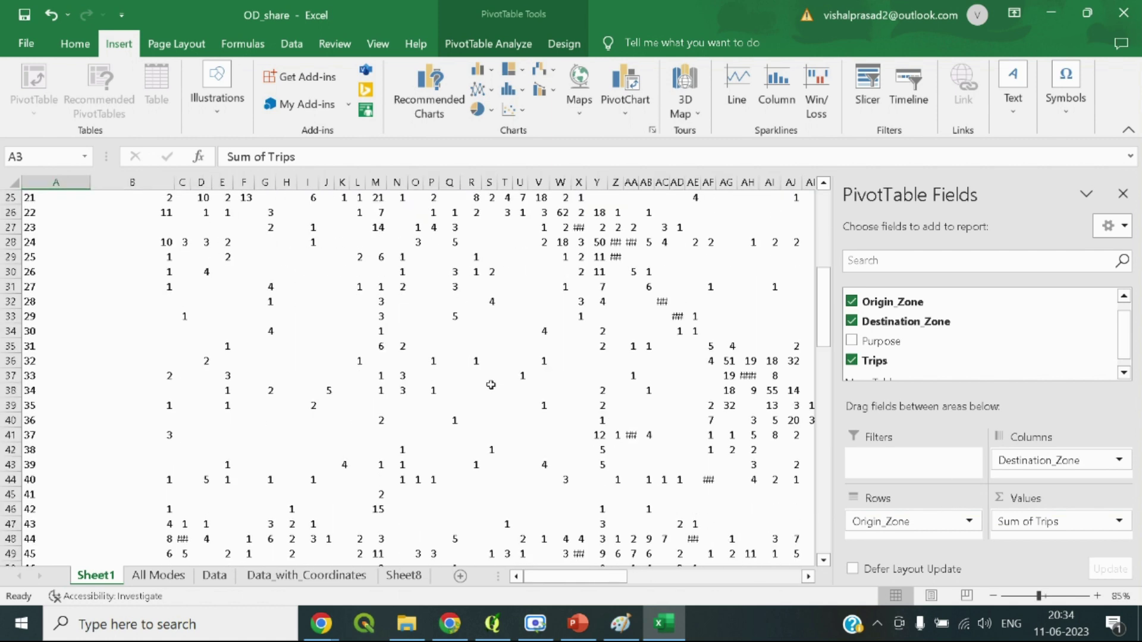
pyautogui.scroll(8, 490, 386)
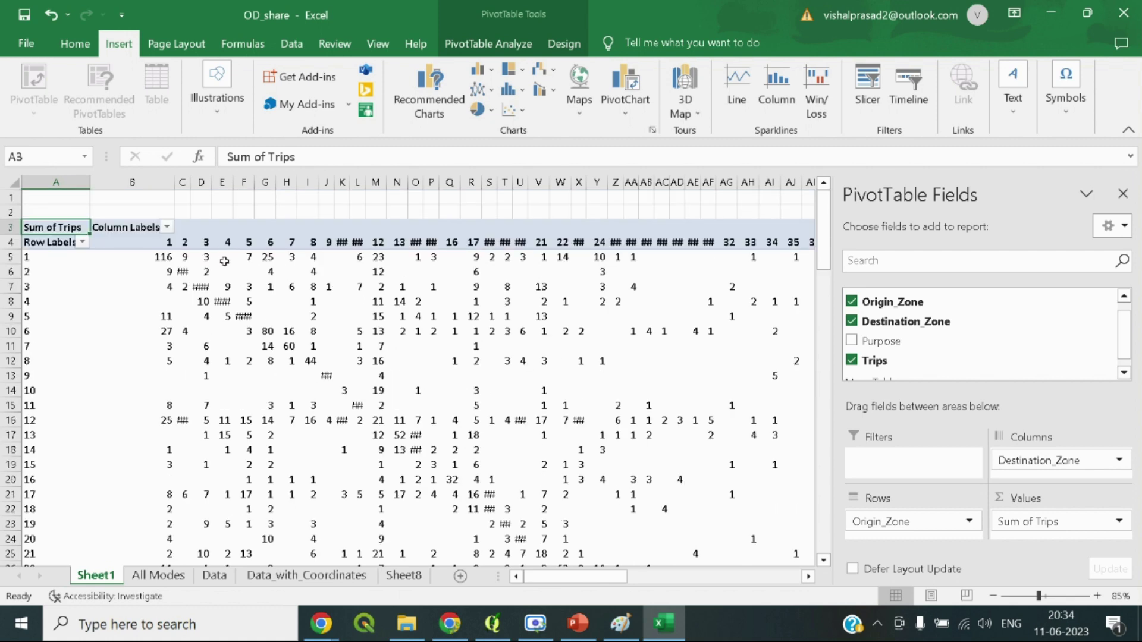
pyautogui.scroll(-18, 347, 347)
pyautogui.scroll(-5, 348, 347)
pyautogui.keyDown('ctrl'); pyautogui.scroll(-2, 399, 404); pyautogui.keyUp('ctrl')
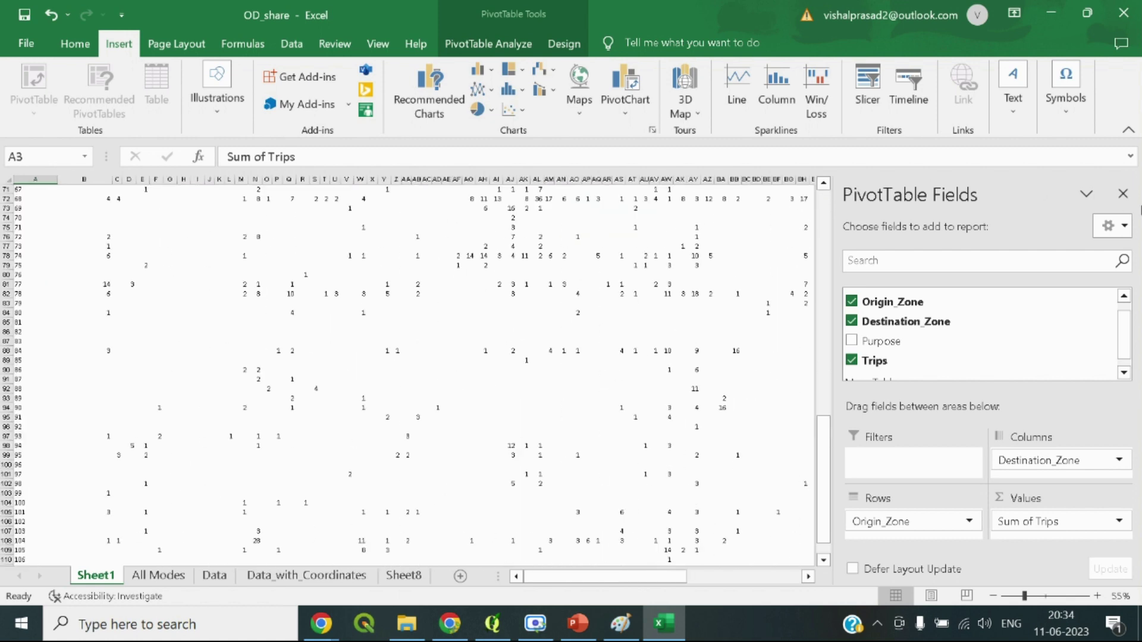
# Close the pivot table field list and examine the blank cells of the trip matrix down to the Grand Total row
pyautogui.click(1123, 194)
pyautogui.scroll(10, 886, 328)
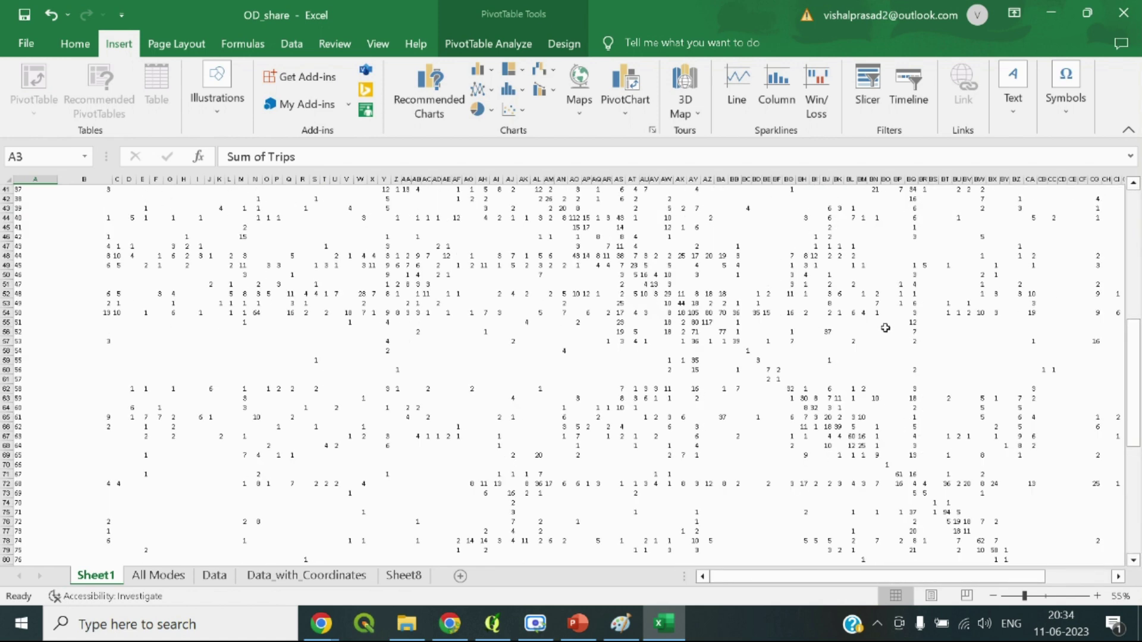
pyautogui.scroll(13, 684, 333)
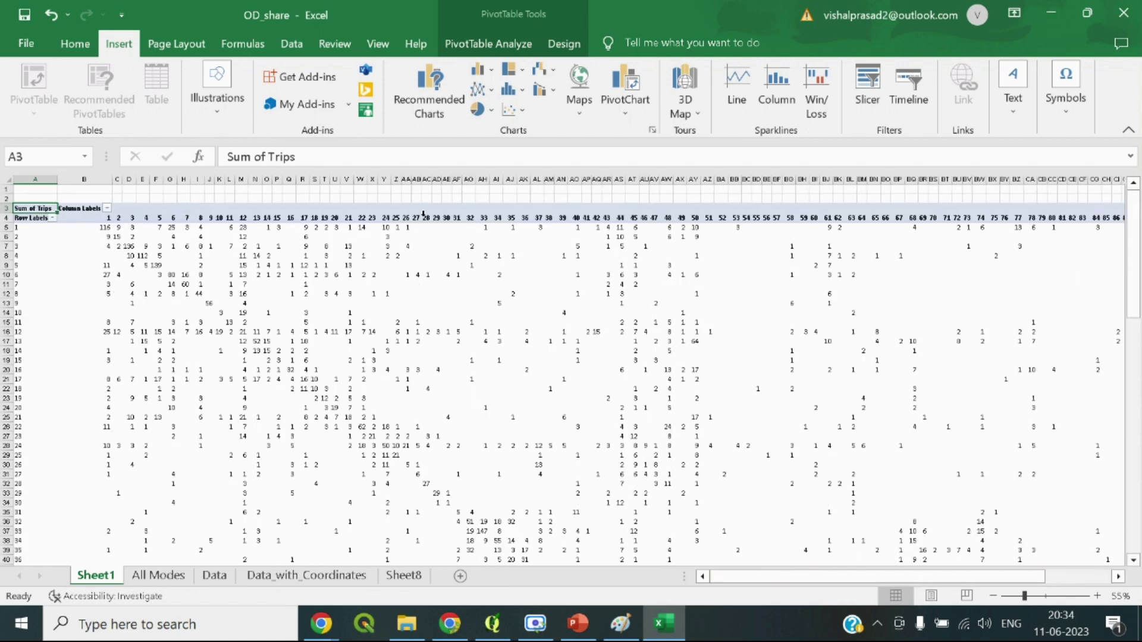
pyautogui.keyDown('ctrl'); pyautogui.scroll(2, 378, 204); pyautogui.keyUp('ctrl')
pyautogui.moveTo(743, 576); pyautogui.dragTo(933, 576)
pyautogui.moveTo(1054, 182); pyautogui.dragTo(1058, 189)
pyautogui.moveTo(1056, 577); pyautogui.dragTo(865, 576)
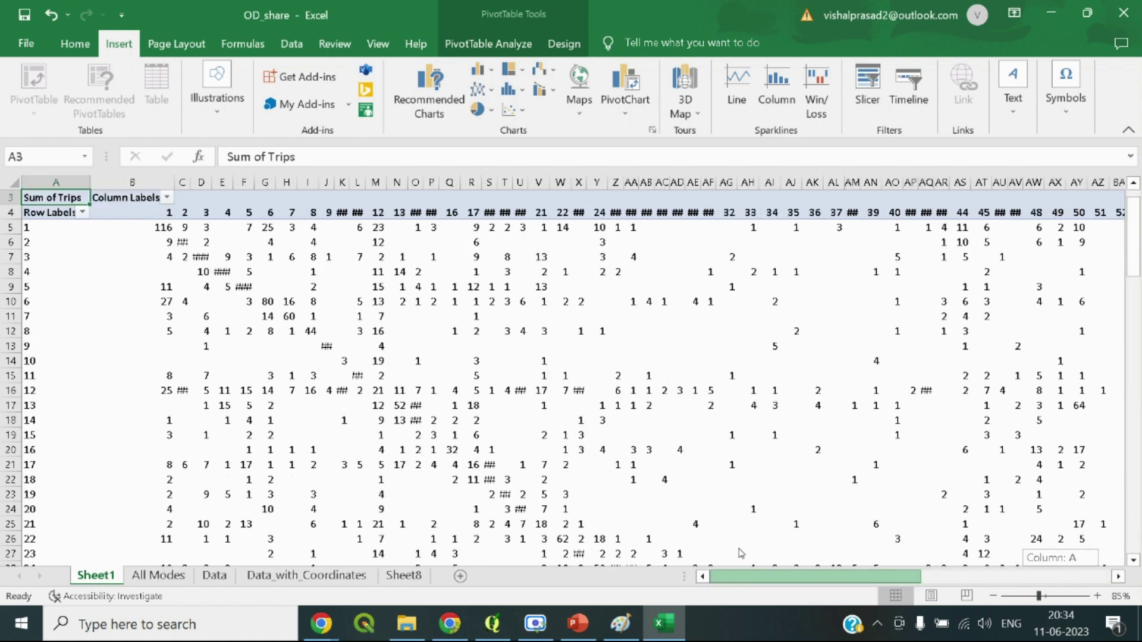
pyautogui.moveTo(1128, 271); pyautogui.dragTo(1080, 550)
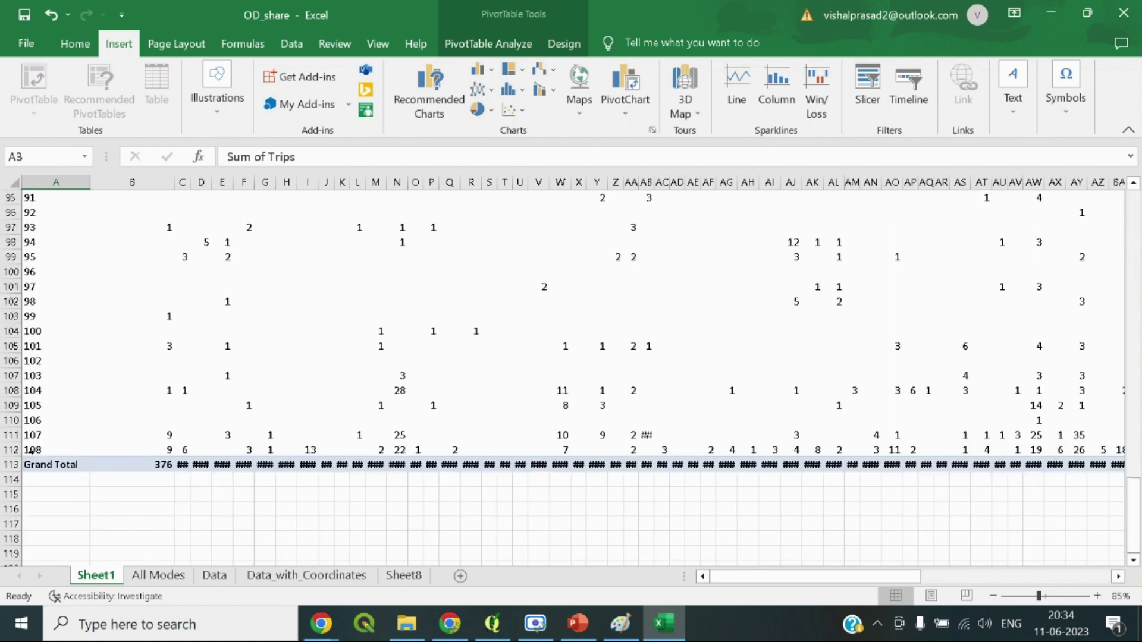
pyautogui.scroll(19, 33, 450)
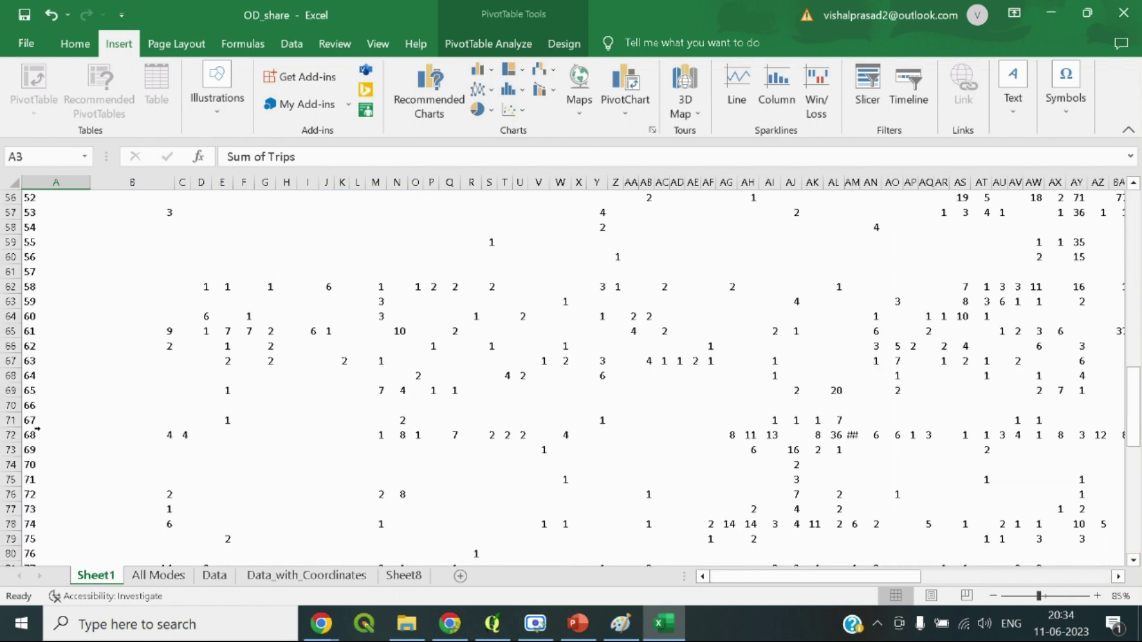
pyautogui.scroll(12, 33, 435)
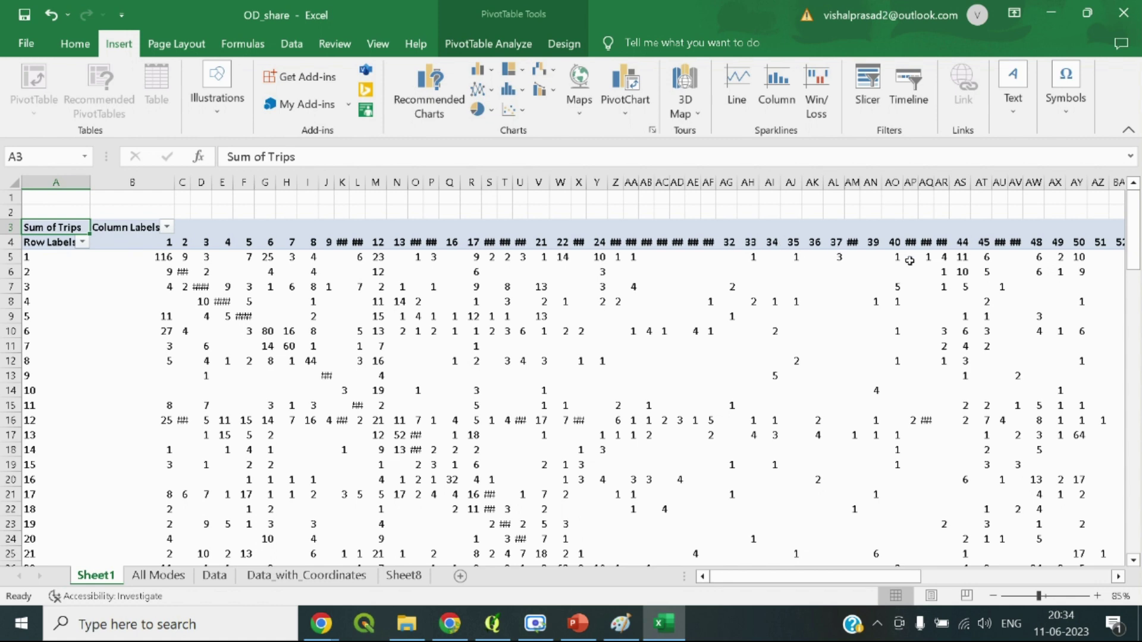
pyautogui.scroll(-9, 344, 329)
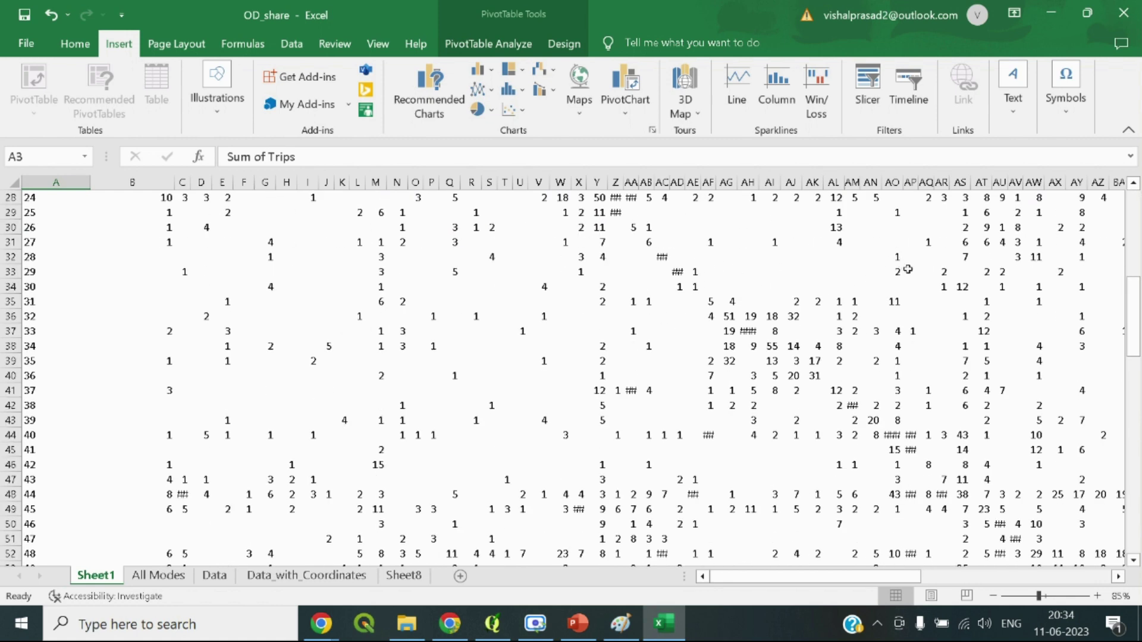
# Set the pivot table options to show 0 for empty cells and check the filled matrix
pyautogui.rightClick(320, 232)
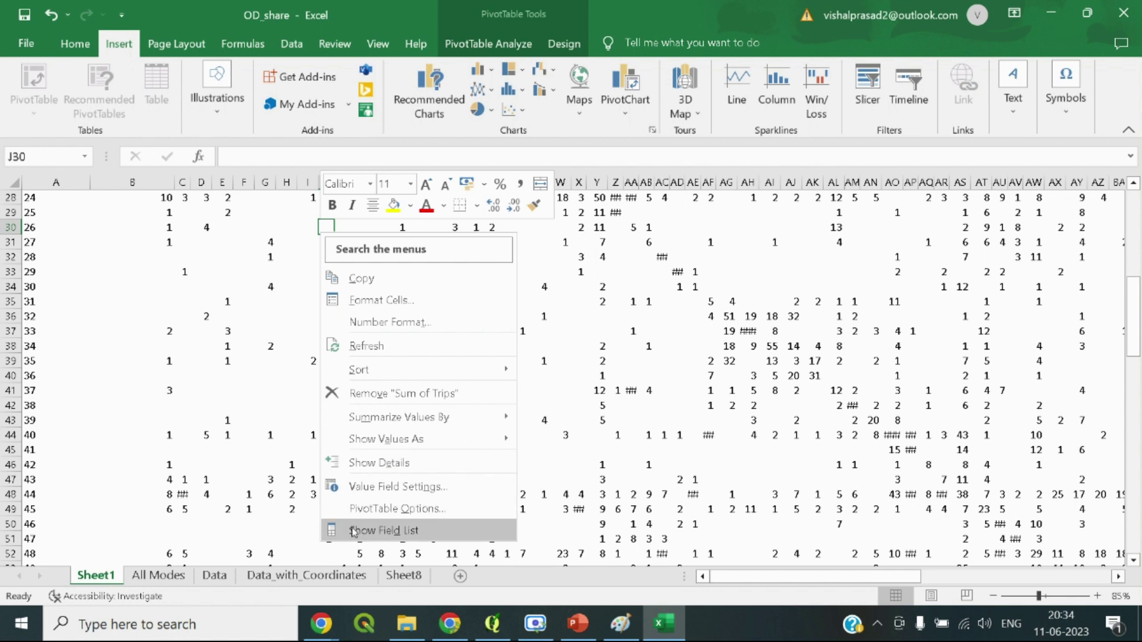
pyautogui.click(362, 510)
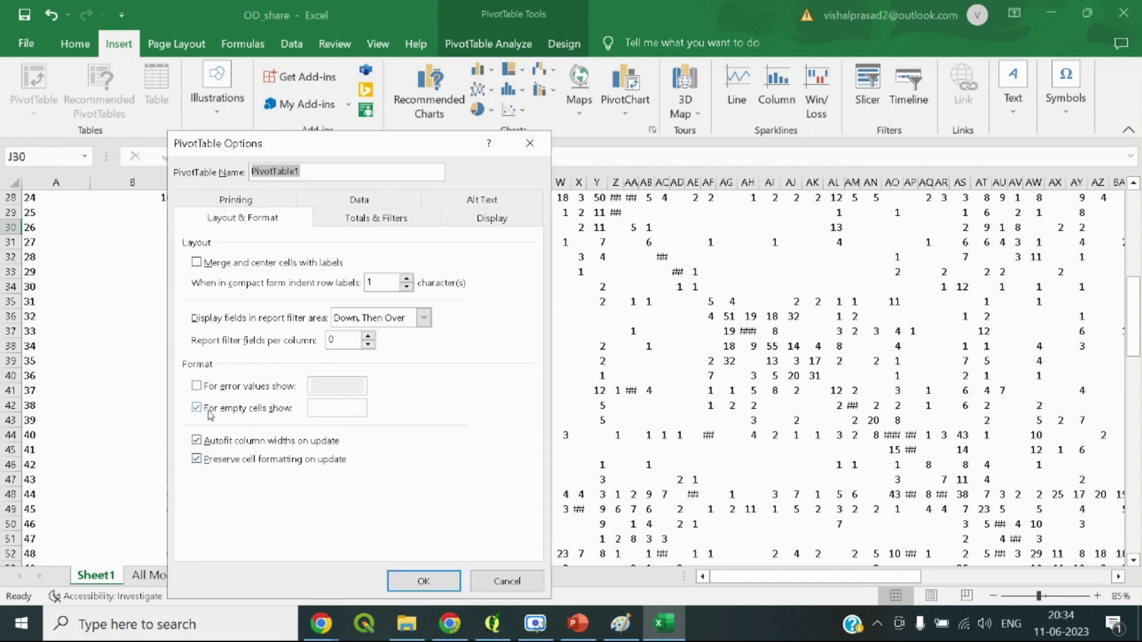
pyautogui.click(335, 407)
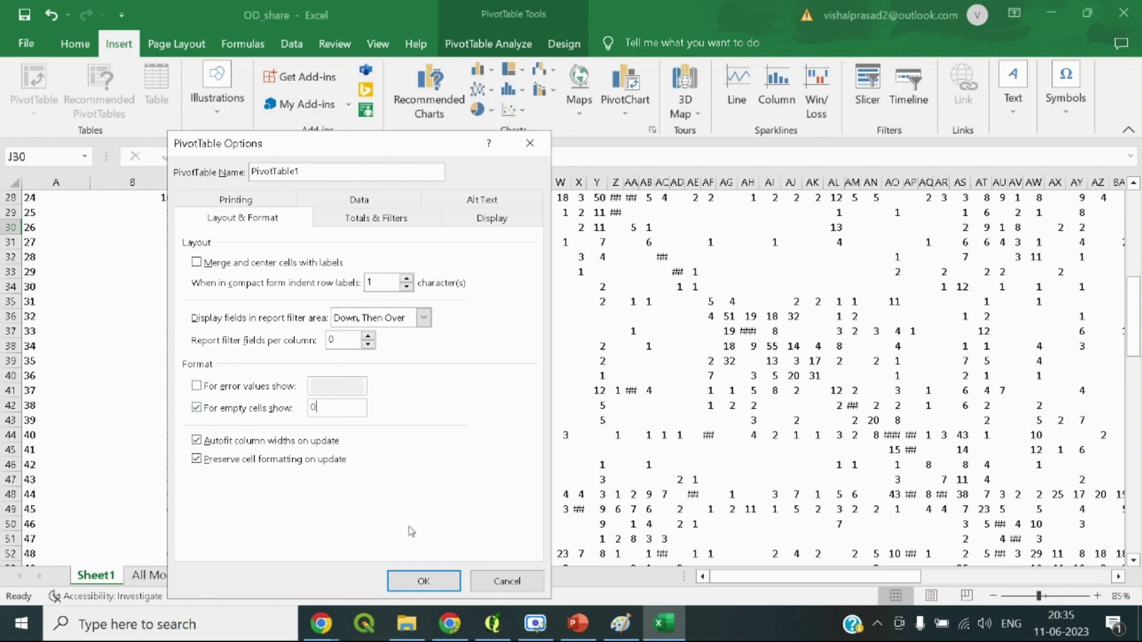
pyautogui.click(424, 581)
pyautogui.scroll(9, 477, 428)
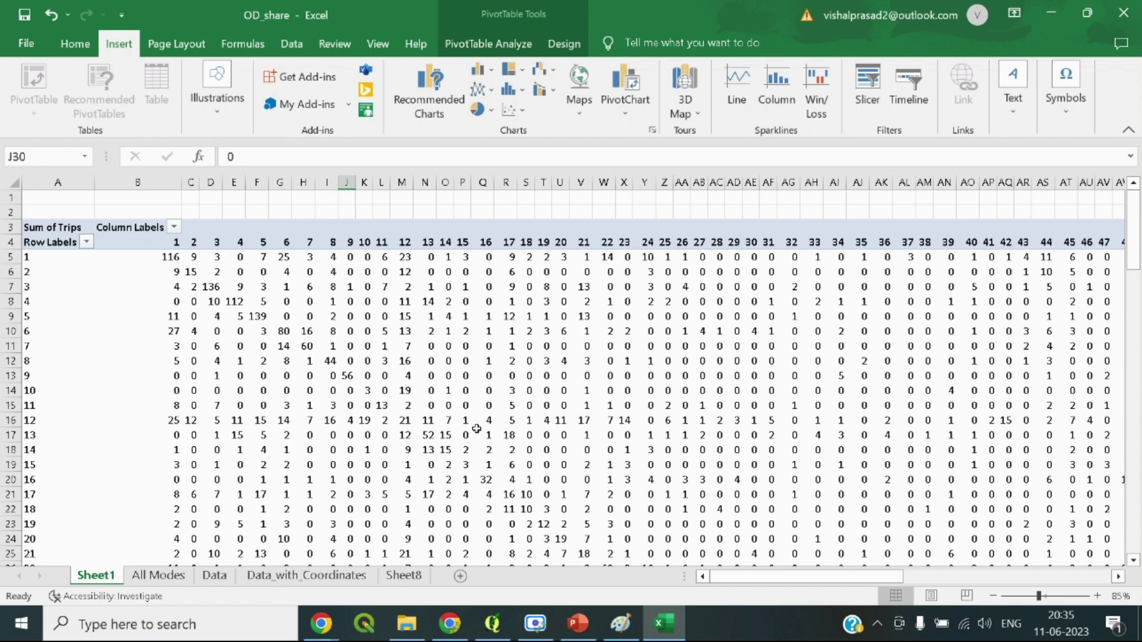
pyautogui.scroll(-1, 445, 348)
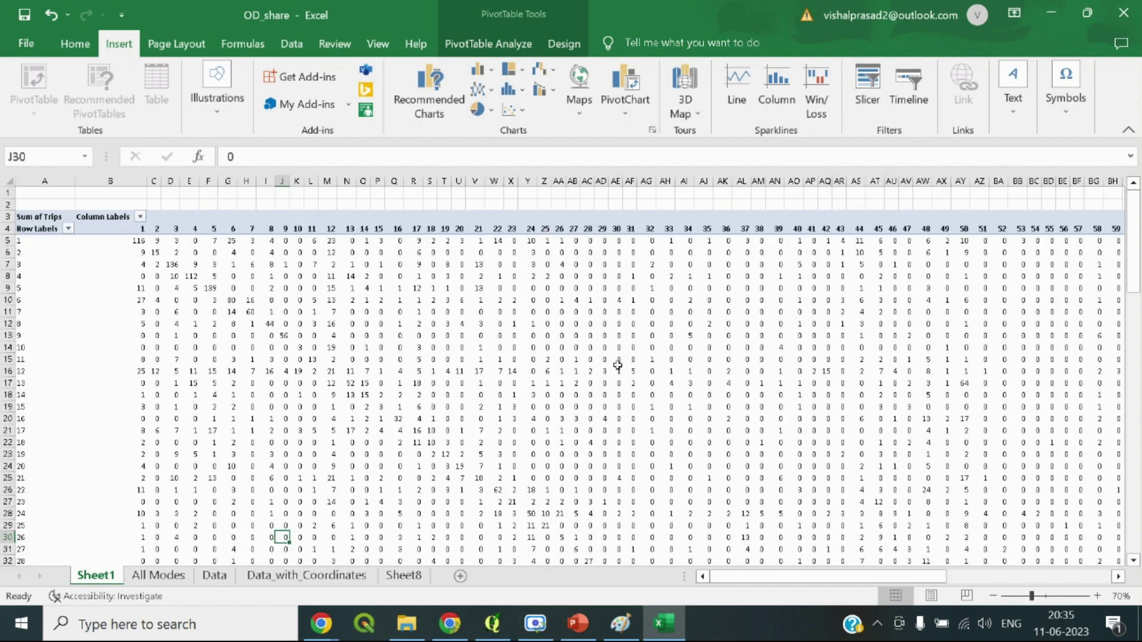
pyautogui.moveTo(810, 576)
pyautogui.mouseDown()
pyautogui.moveTo(976, 589)
pyautogui.moveTo(791, 586)
pyautogui.mouseUp()
pyautogui.scroll(1, 178, 384)
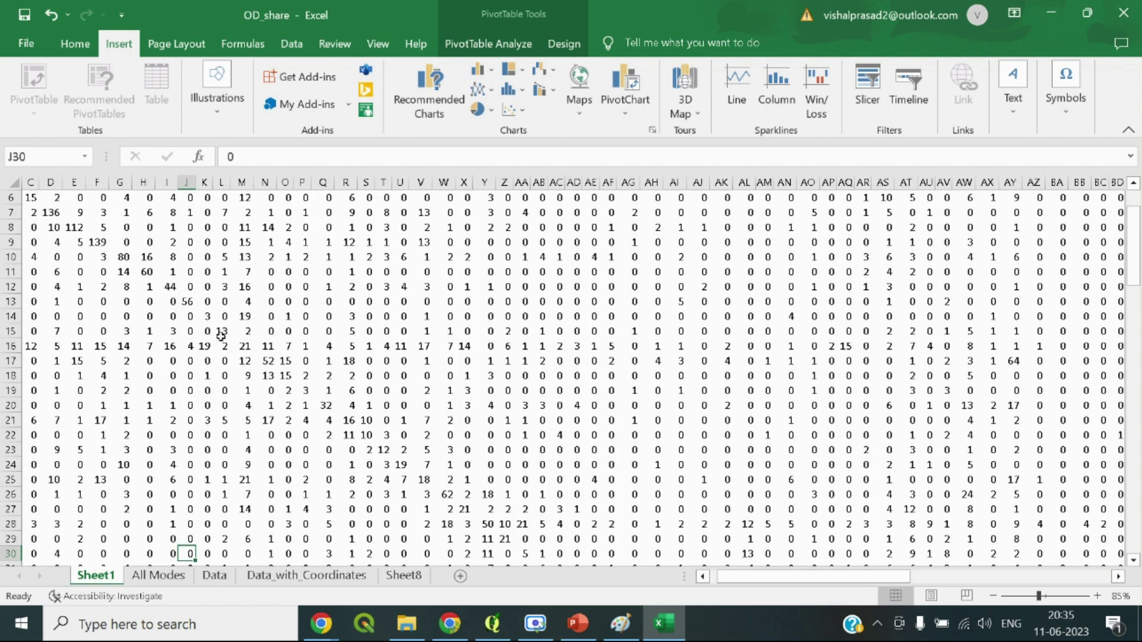
# Review the empty-cell display setting in the pivot table options and leave the dialog
pyautogui.rightClick(270, 288)
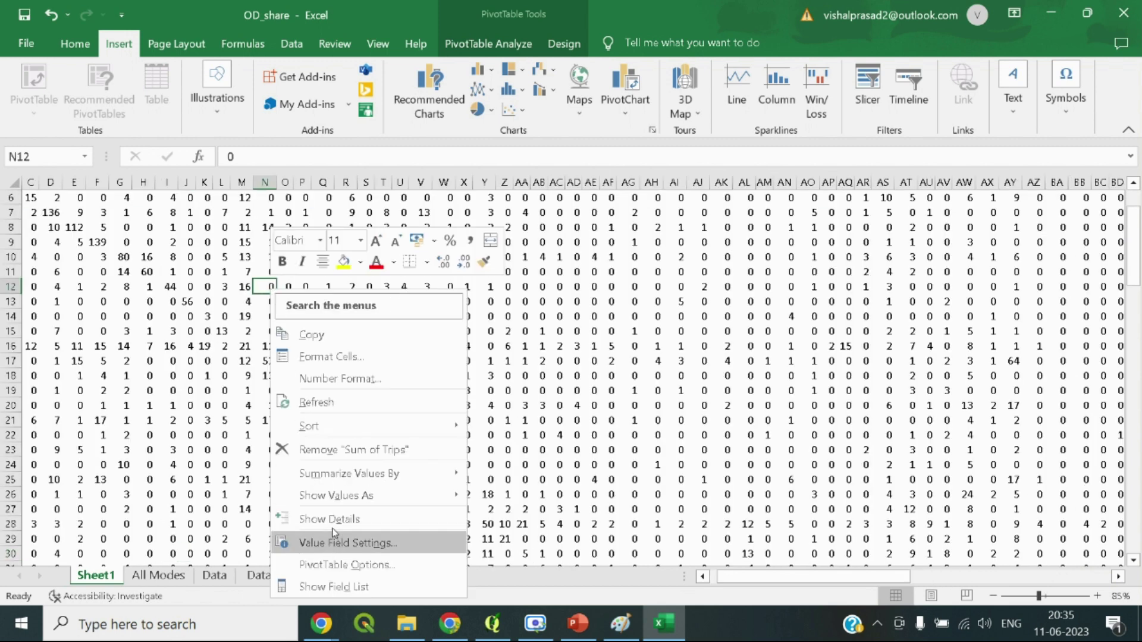
pyautogui.click(331, 566)
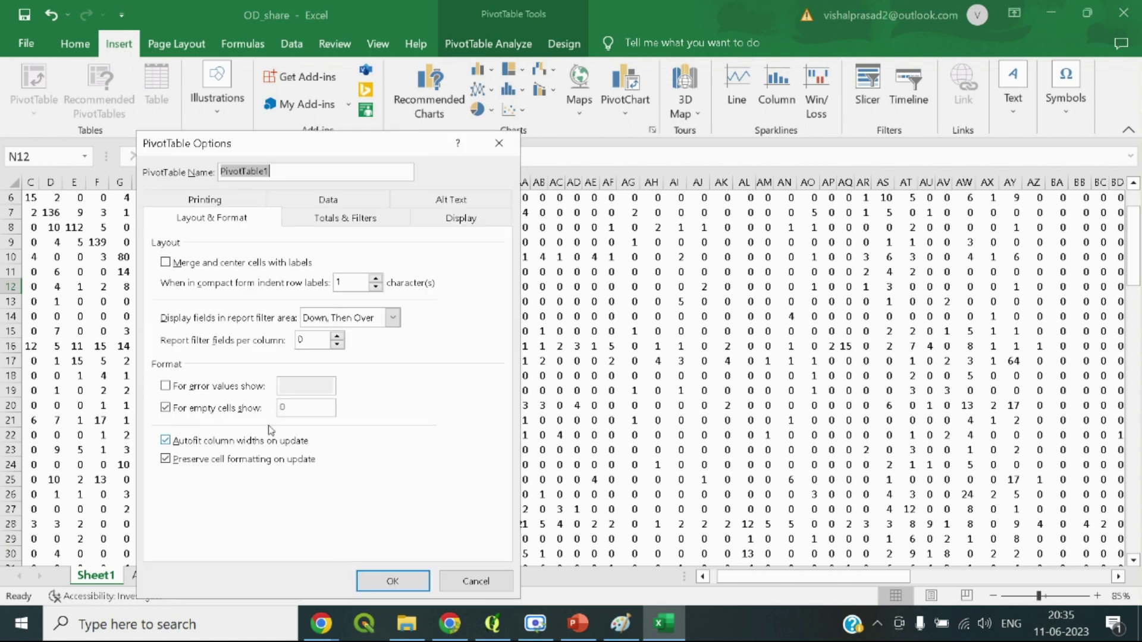
pyautogui.click(304, 412)
pyautogui.moveTo(291, 408); pyautogui.dragTo(271, 404)
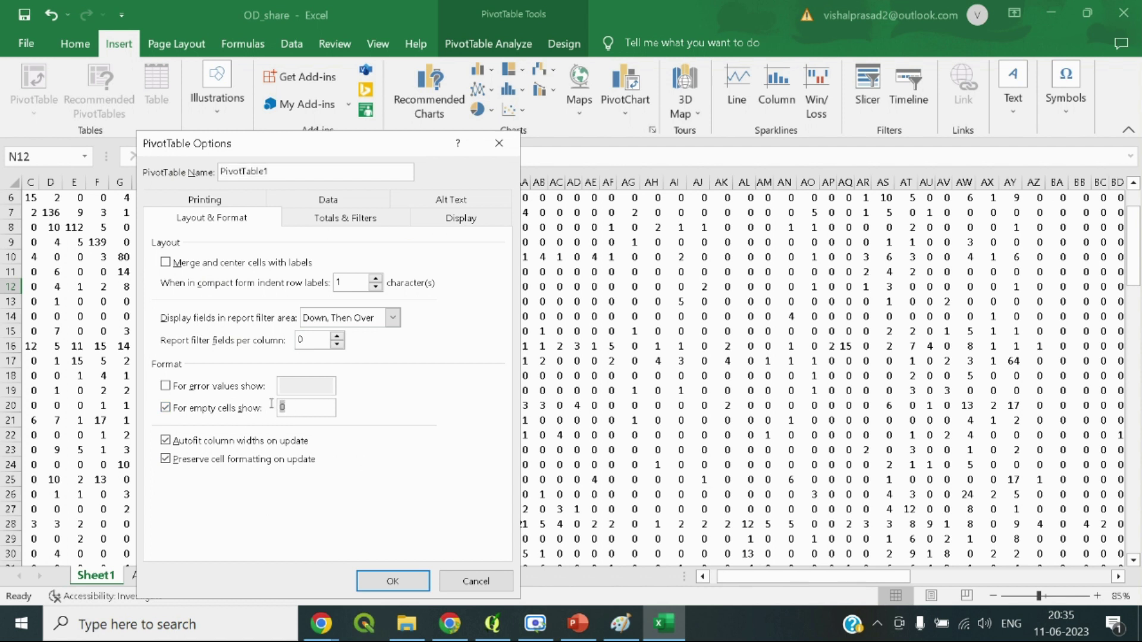
pyautogui.click(312, 409)
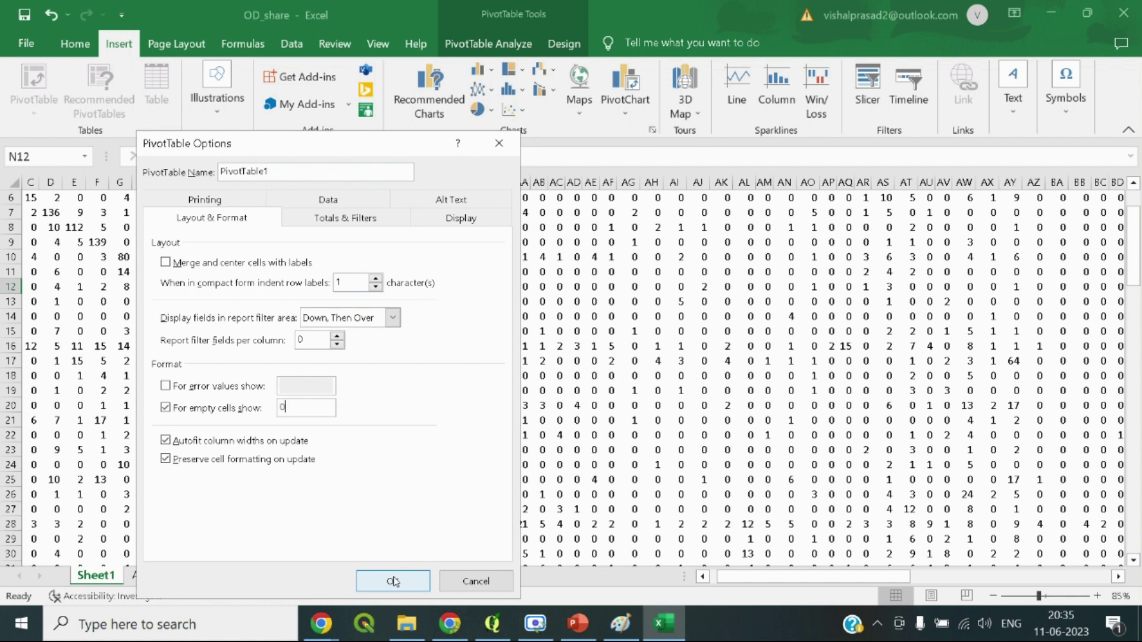
pyautogui.click(451, 586)
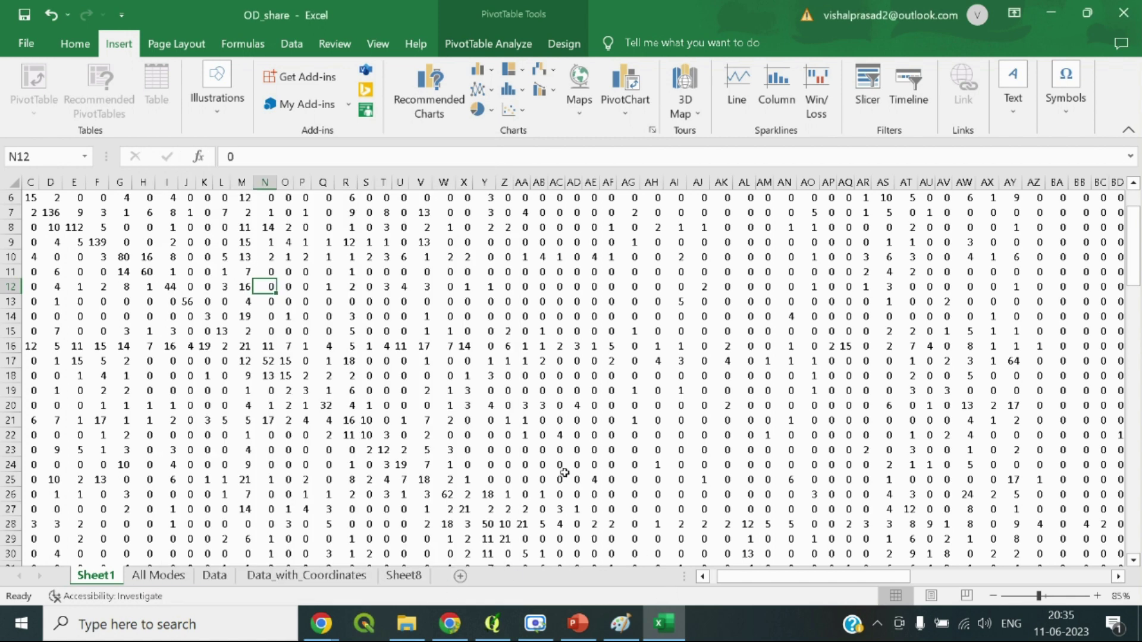
# Examine the zero-filled matrix, including the trips from origin zone 1 to destination zones 1 and 2
pyautogui.scroll(-1, 505, 403)
pyautogui.scroll(1, 505, 403)
pyautogui.scroll(-2, 385, 370)
pyautogui.scroll(1, 568, 454)
pyautogui.keyDown('ctrl'); pyautogui.scroll(2, 169, 271); pyautogui.keyUp('ctrl')
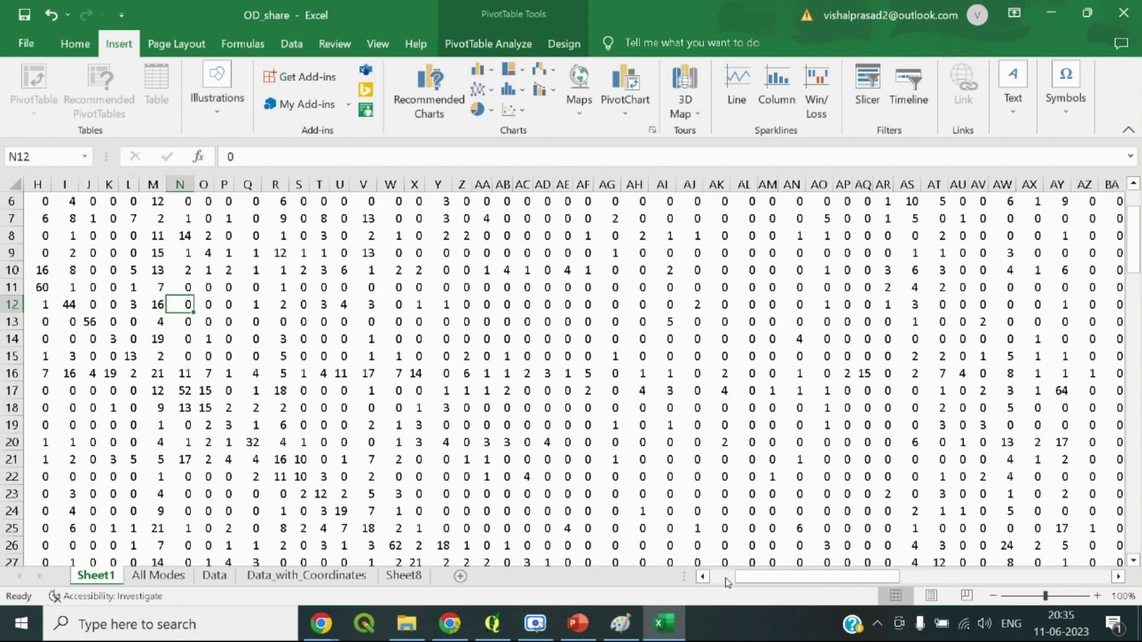
pyautogui.hscroll(-3, 443, 388)
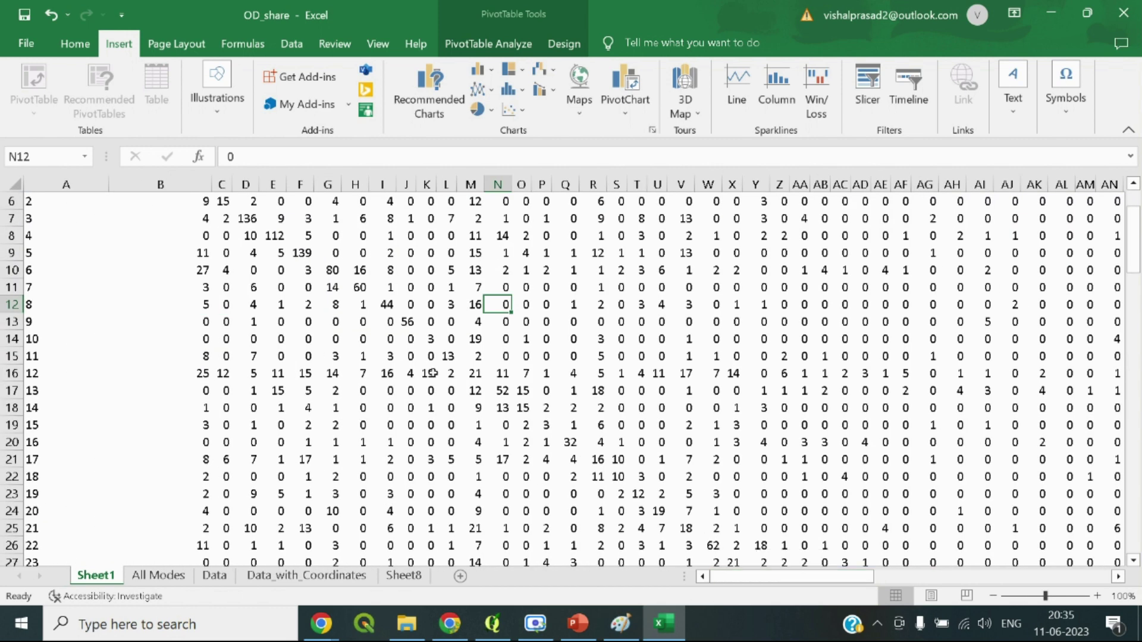
pyautogui.scroll(2, 443, 388)
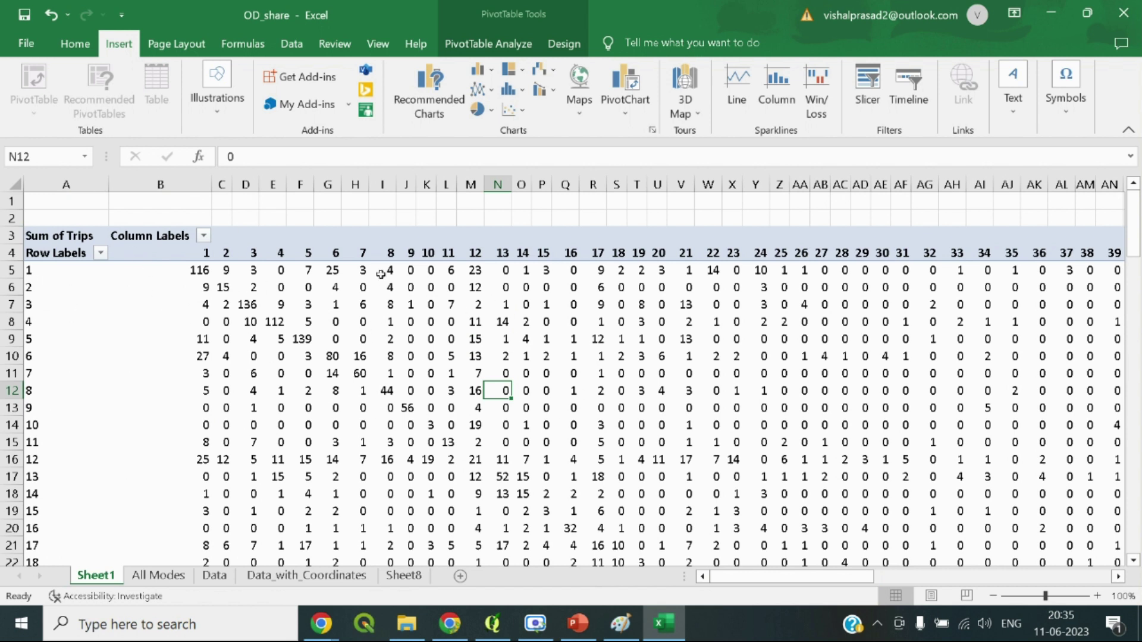
pyautogui.click(202, 272)
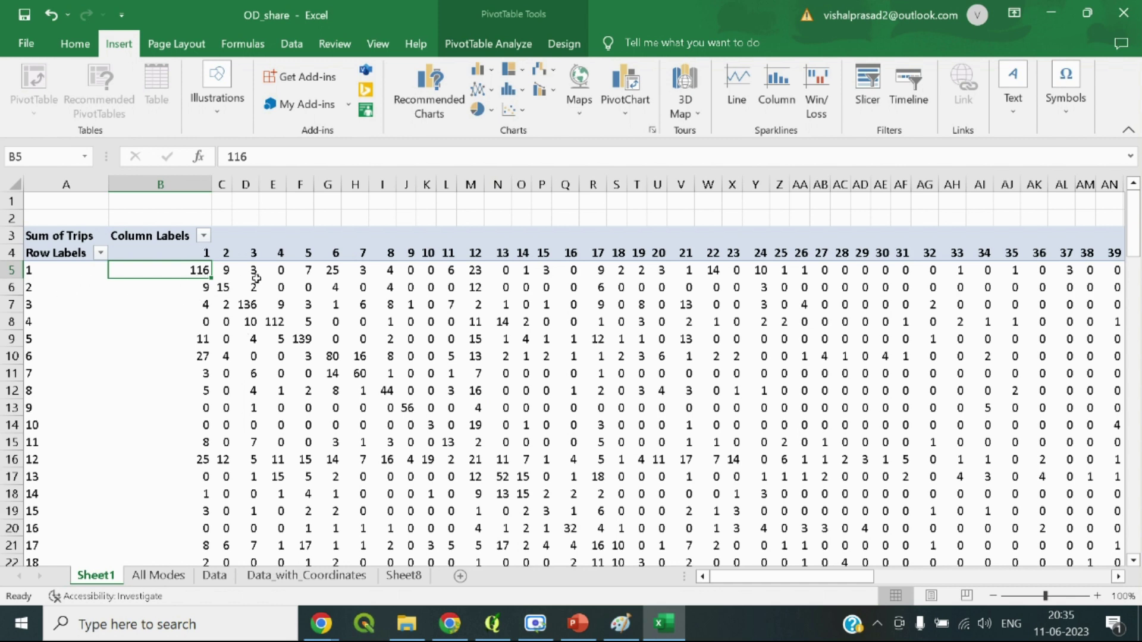
pyautogui.click(227, 269)
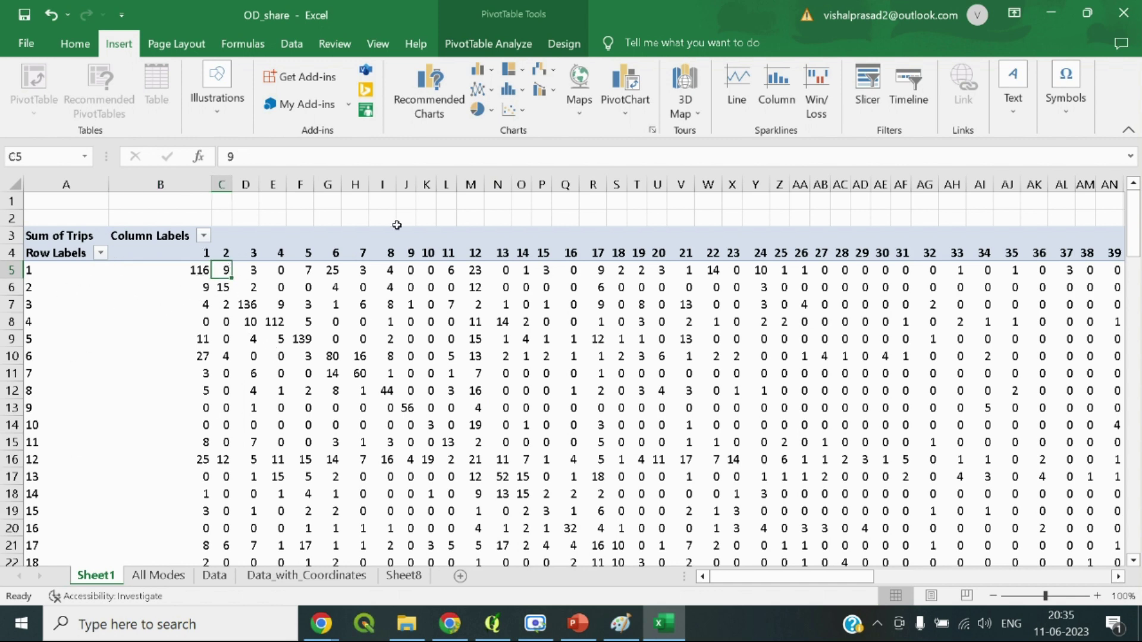
pyautogui.scroll(-4, 437, 333)
pyautogui.scroll(4, 373, 305)
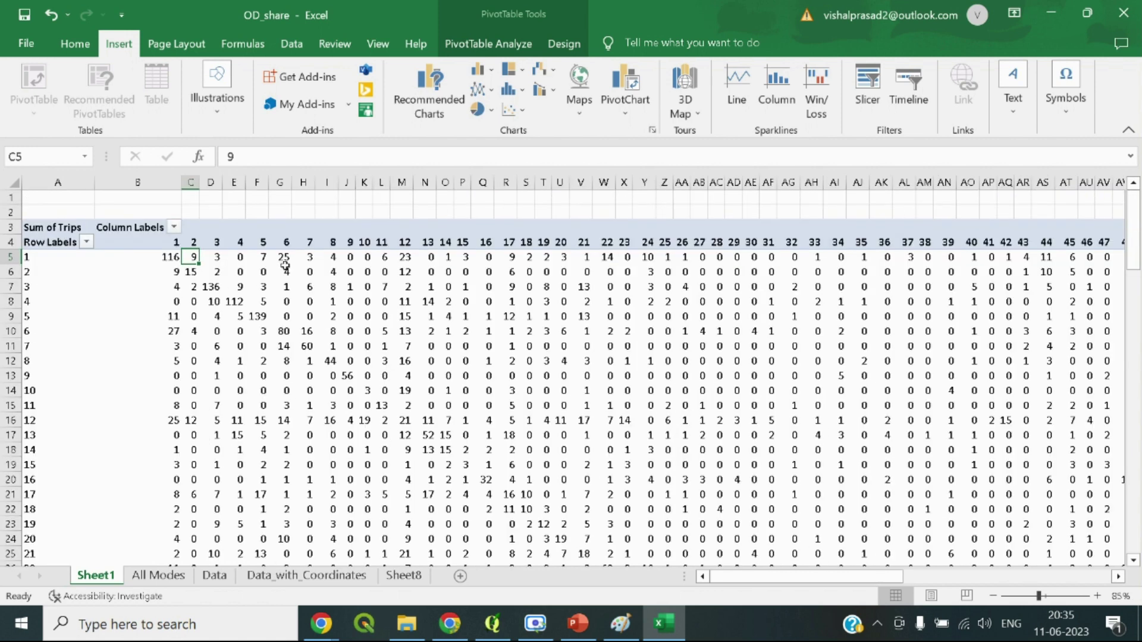
pyautogui.scroll(-1, 149, 248)
pyautogui.hscroll(1, 148, 249)
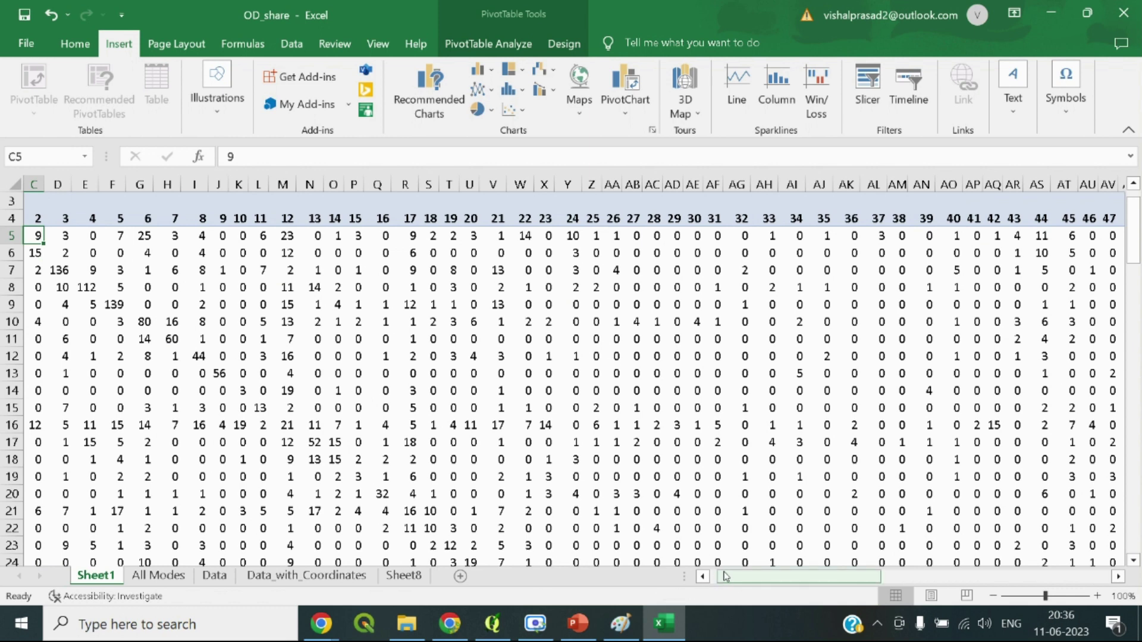
pyautogui.moveTo(715, 577); pyautogui.dragTo(707, 578)
# Select the origin zone 1 trips across destination zones 1 to 108 without the Grand Total, and reduce the selection to cell B5
pyautogui.click(200, 237)
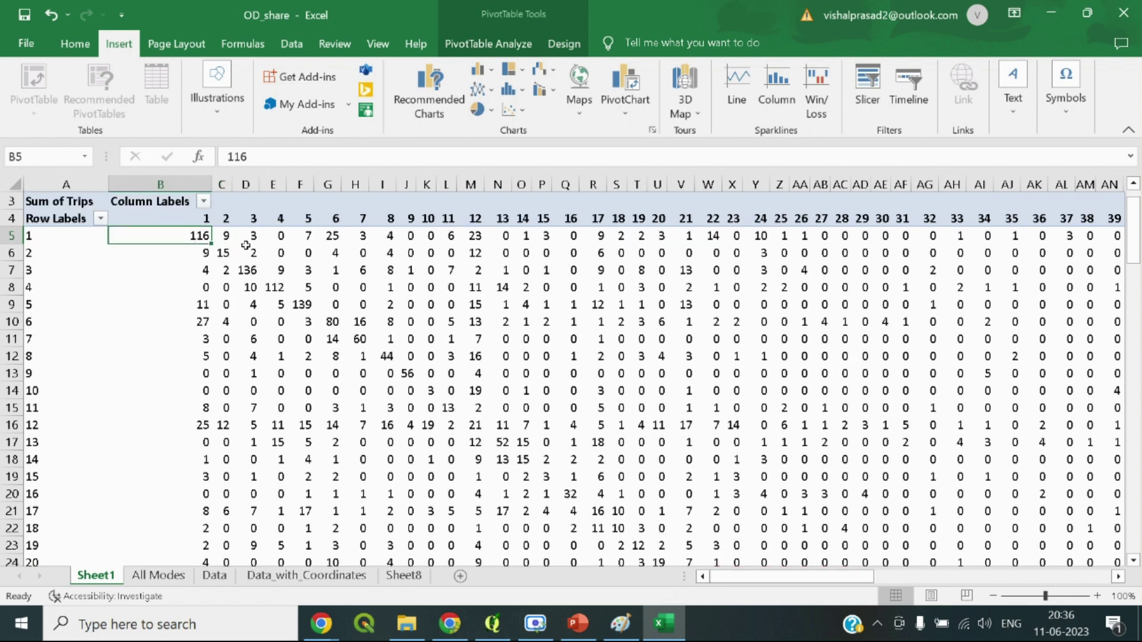
pyautogui.moveTo(310, 427)
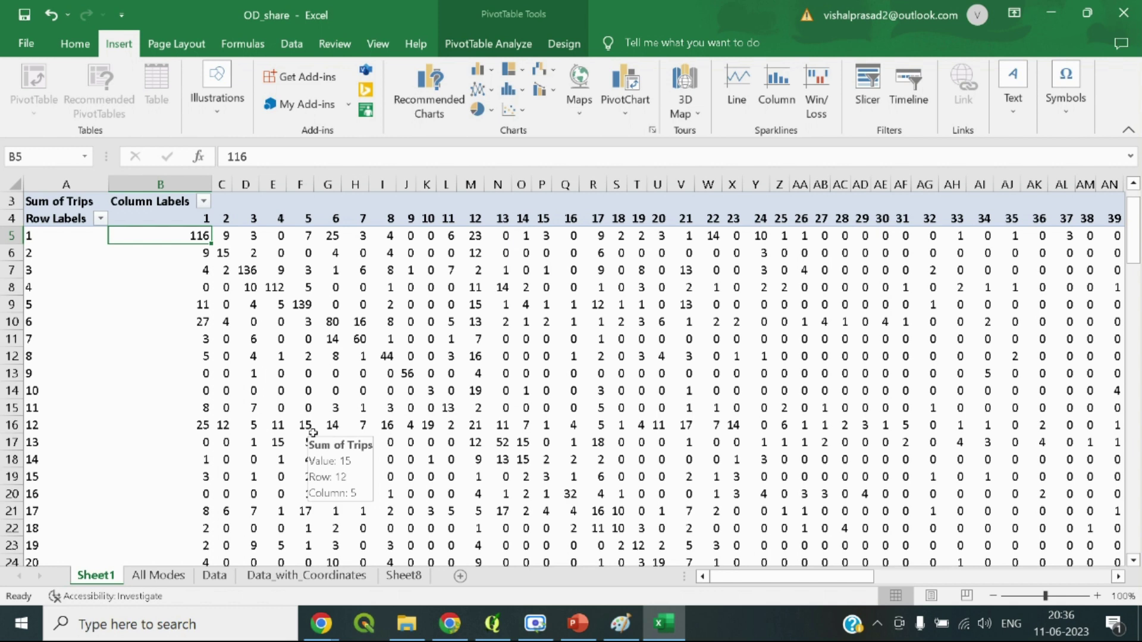
pyautogui.hotkey('ctrl', 'shift', 'Right')
pyautogui.hotkey('shift', 'Left')
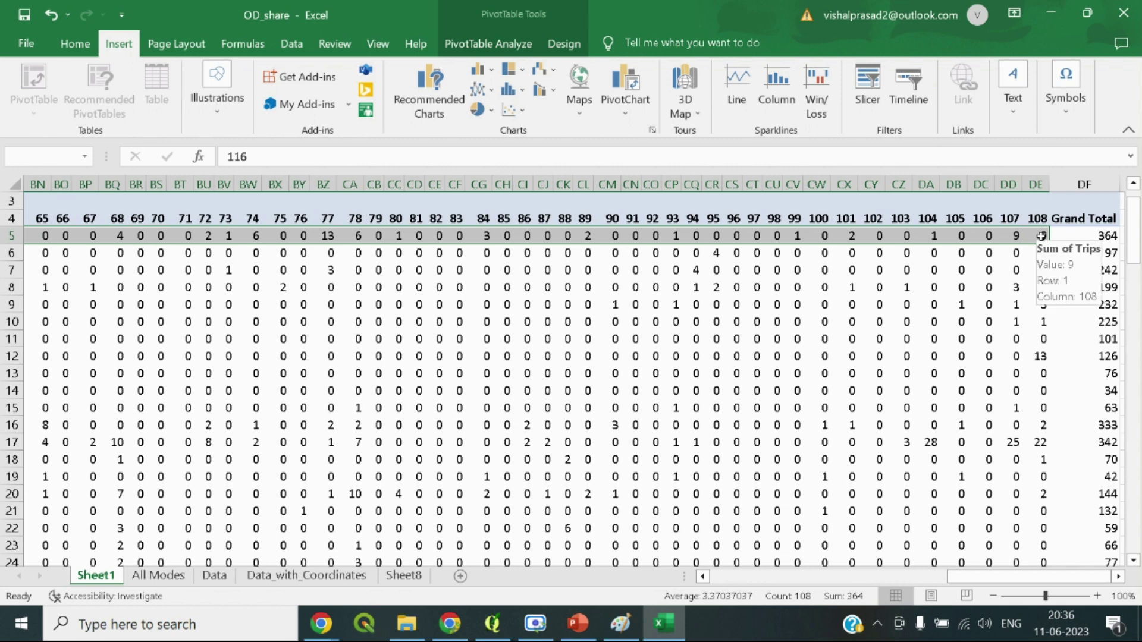
pyautogui.hotkey('shift', 'BackSpace')
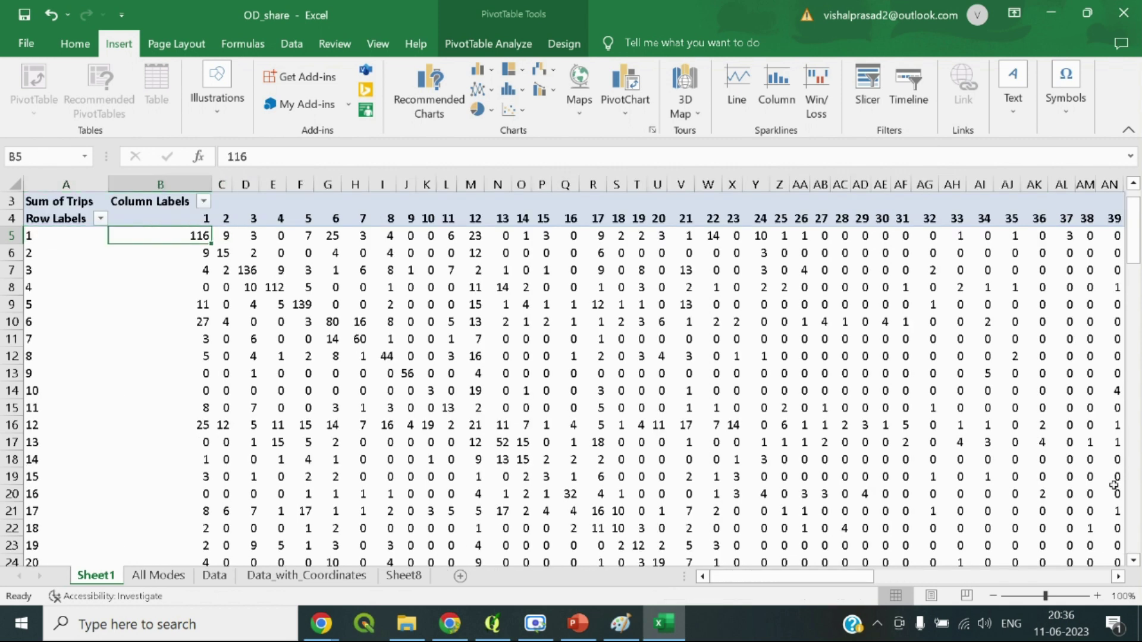
# Select the whole trip matrix from B5 to DE112, leaving out the Grand Total row and column
pyautogui.scroll(-7, 251, 288)
pyautogui.scroll(-4, 251, 288)
pyautogui.scroll(12, 251, 288)
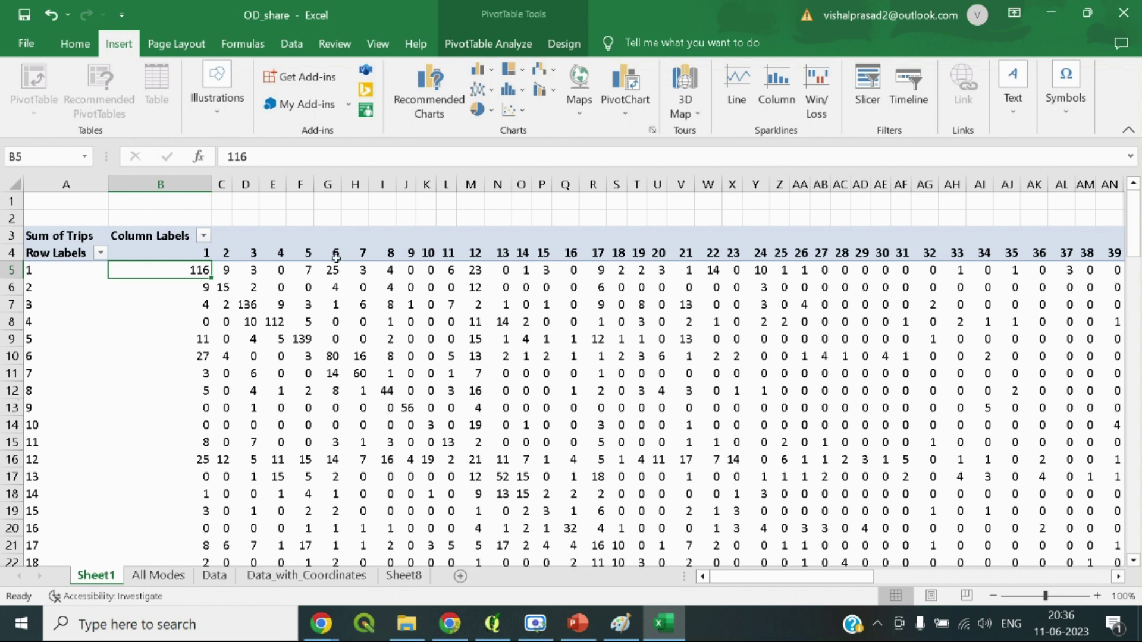
pyautogui.moveTo(773, 579); pyautogui.dragTo(724, 580)
pyautogui.moveTo(198, 270)
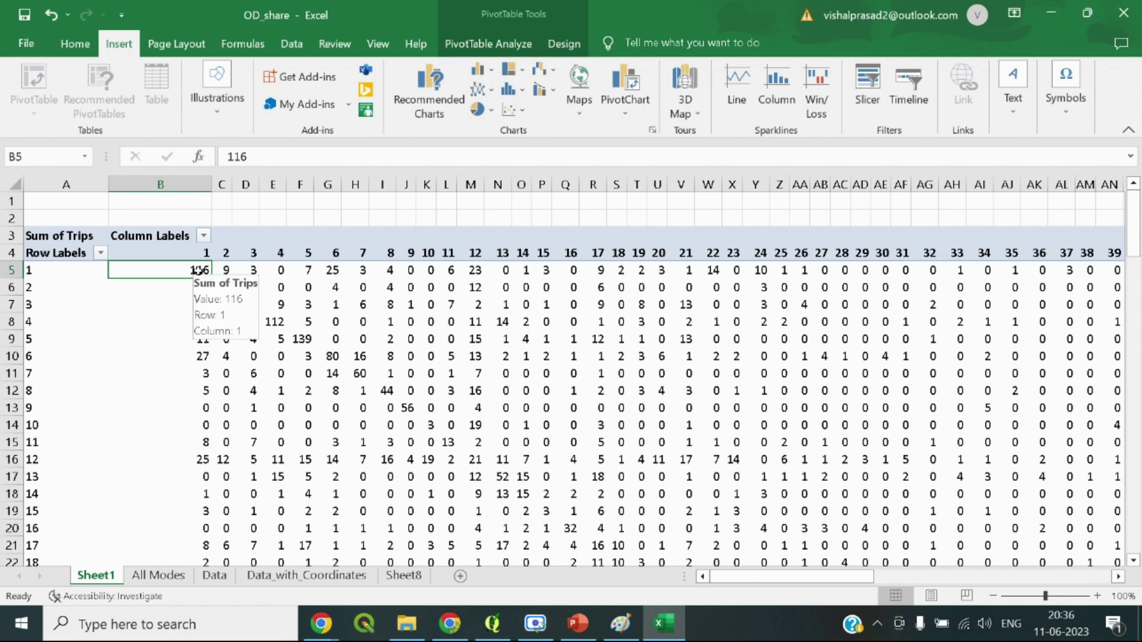
pyautogui.hotkey('ctrl', 'shift', 'Right')
pyautogui.hotkey('shift', 'Left')
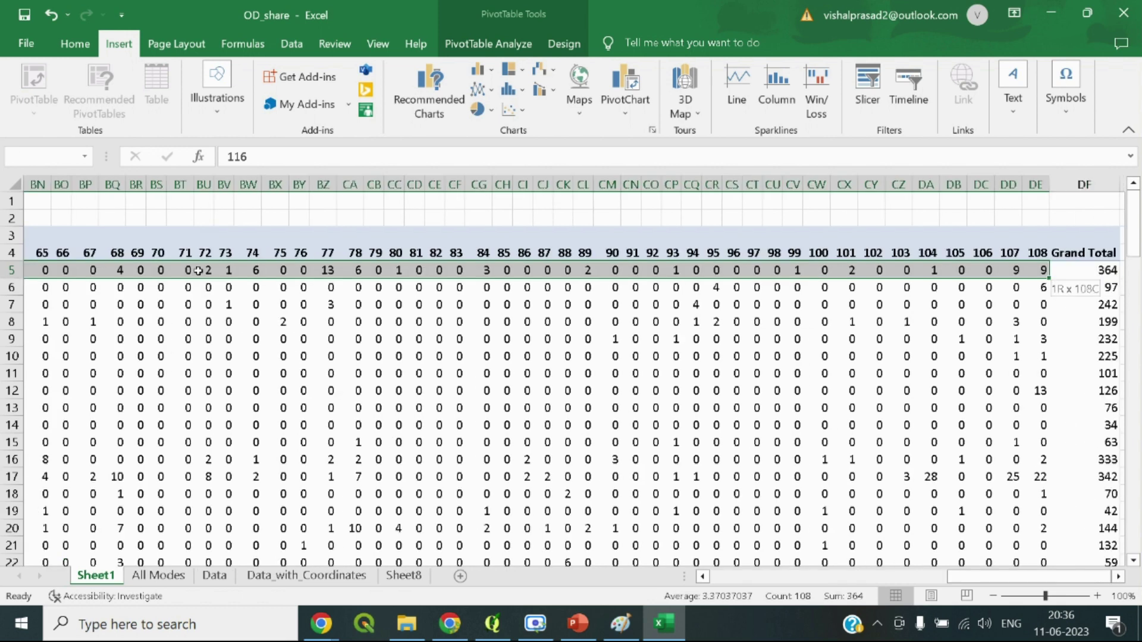
pyautogui.hotkey('ctrl', 'shift', 'Down')
pyautogui.hotkey('shift', 'Up')
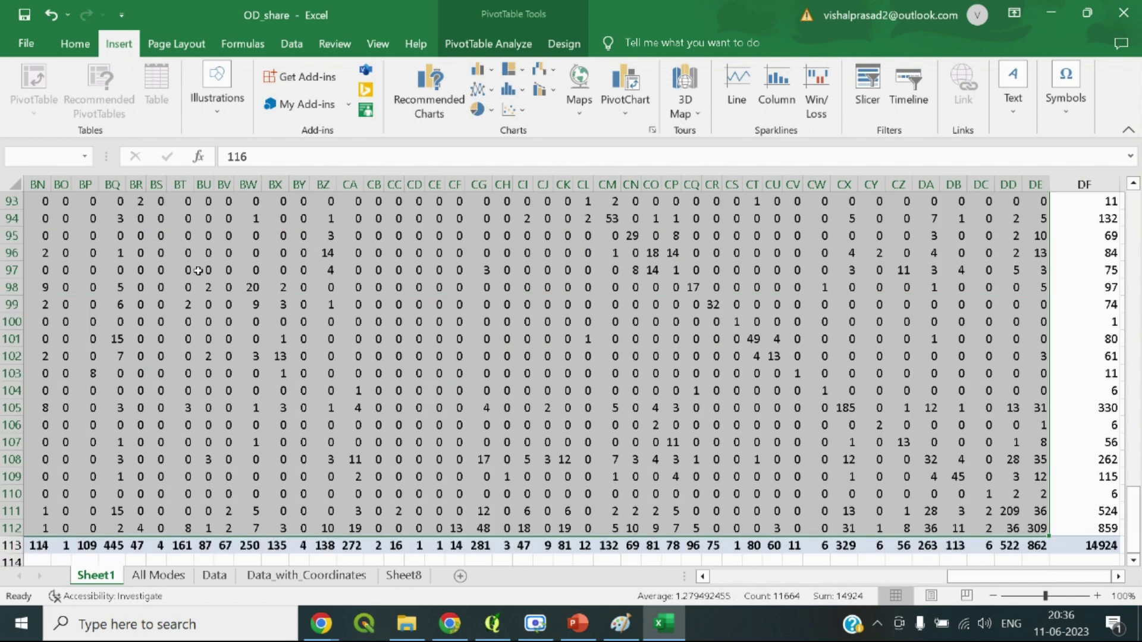
pyautogui.scroll(17, 245, 210)
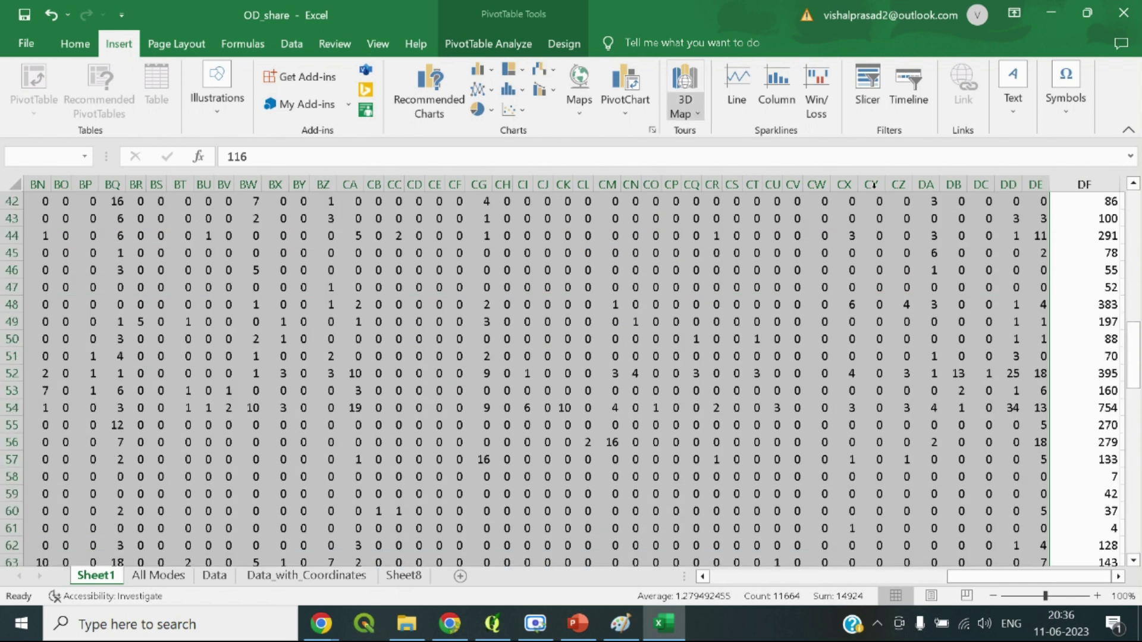
pyautogui.moveTo(1133, 336); pyautogui.dragTo(1133, 214)
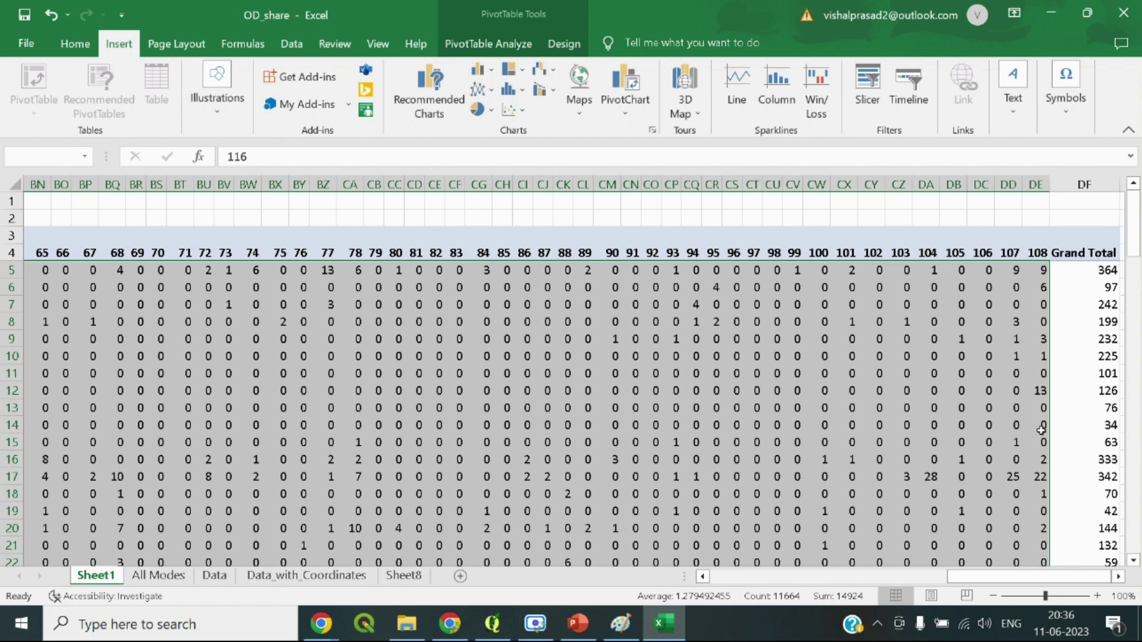
# Copy the selected trip matrix and paste only its values into a new worksheet starting at cell A1
pyautogui.moveTo(983, 574); pyautogui.dragTo(745, 574)
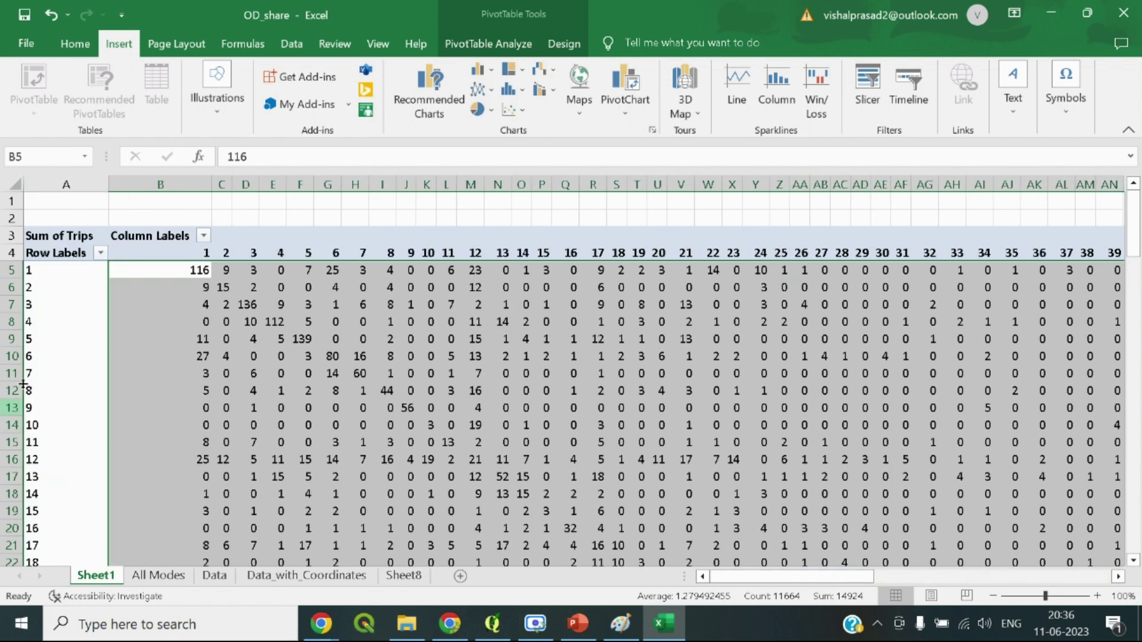
pyautogui.scroll(-20, 92, 392)
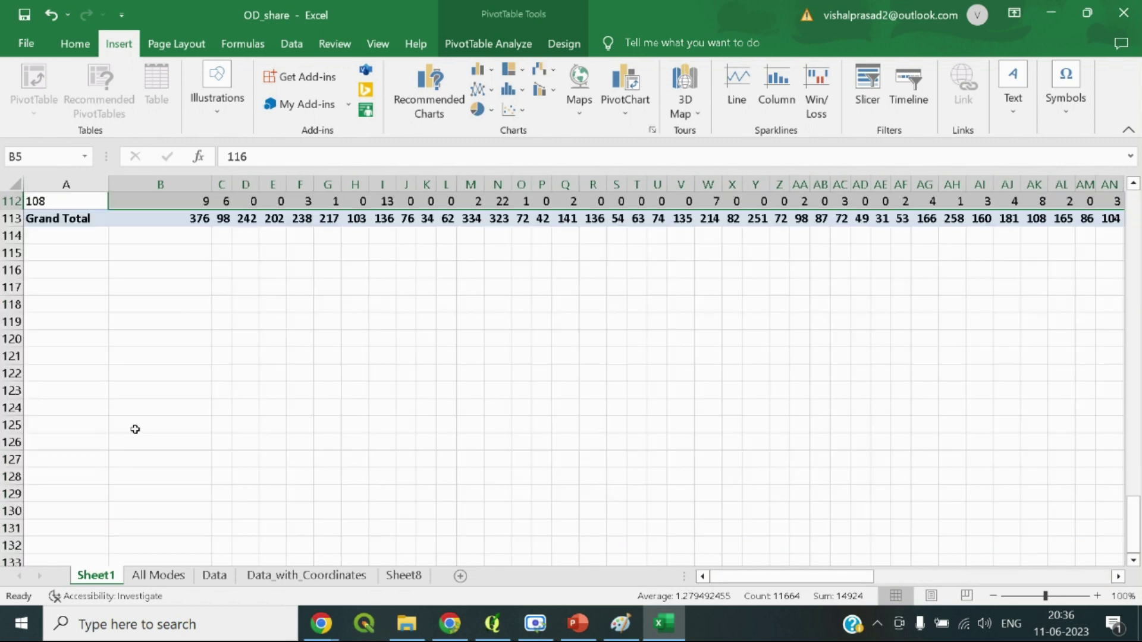
pyautogui.scroll(20, 254, 326)
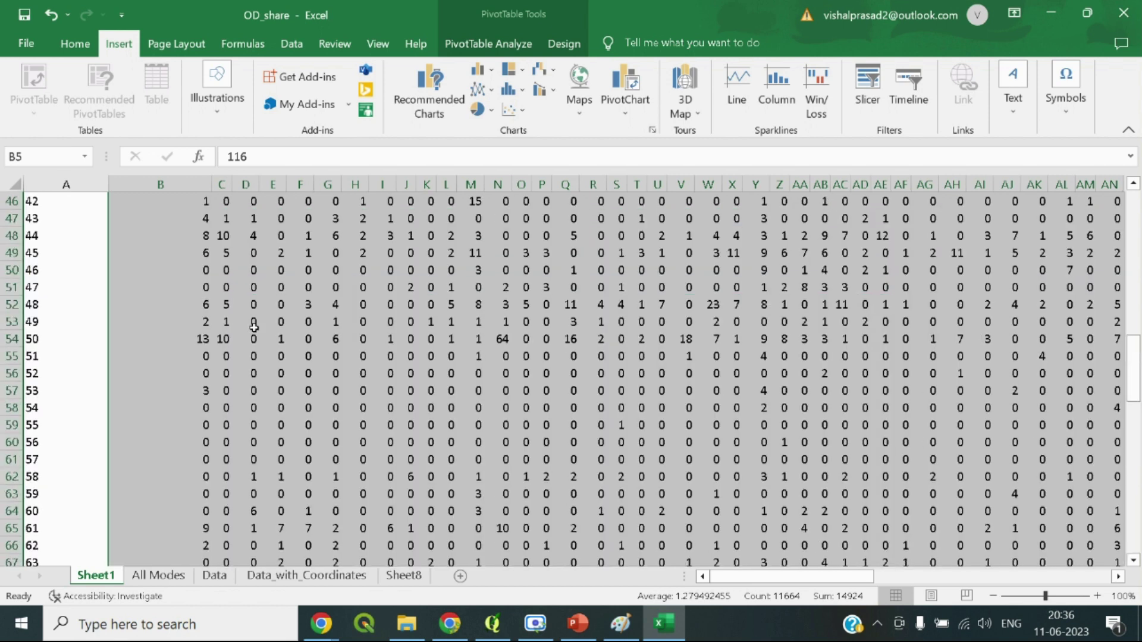
pyautogui.scroll(8, 254, 326)
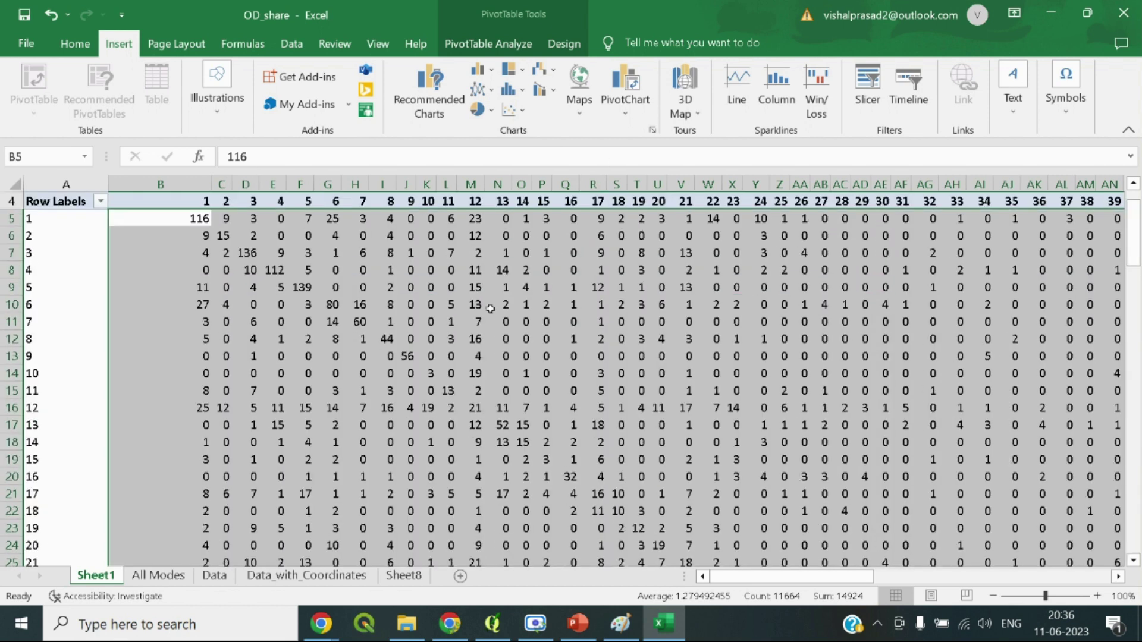
pyautogui.hotkey('ctrl', 'c')
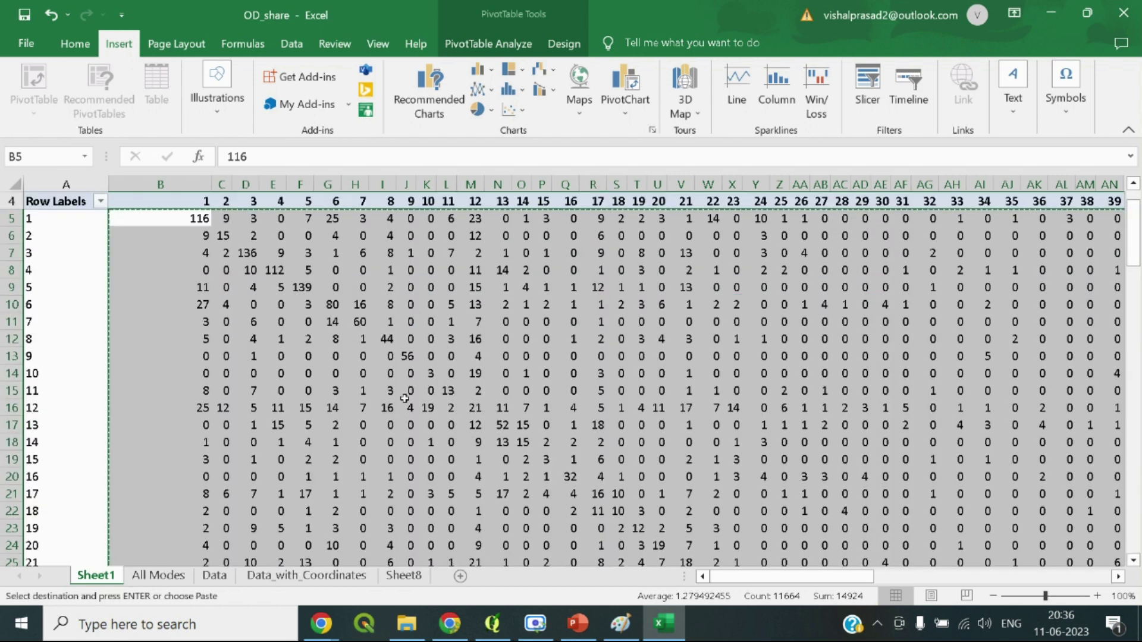
pyautogui.click(459, 576)
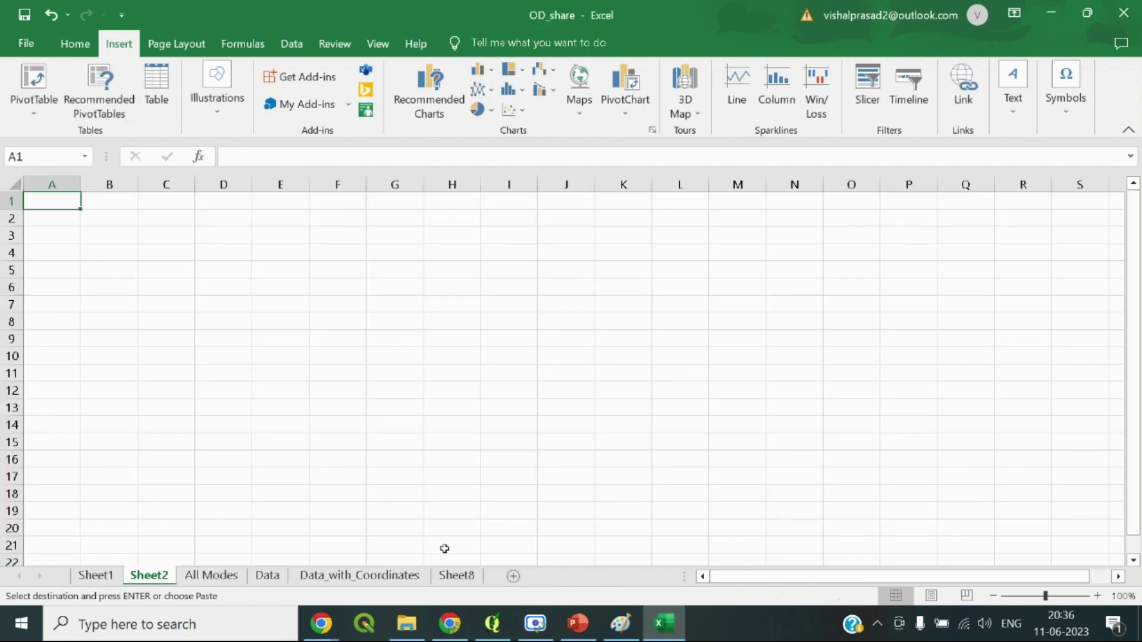
pyautogui.rightClick(54, 202)
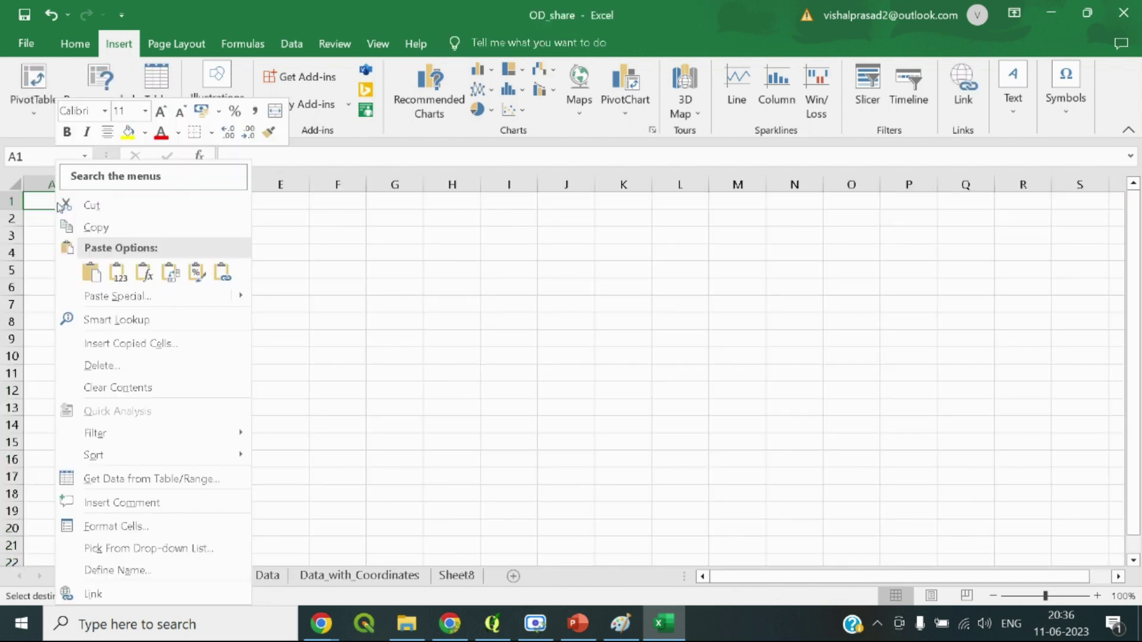
pyautogui.click(116, 273)
pyautogui.click(390, 304)
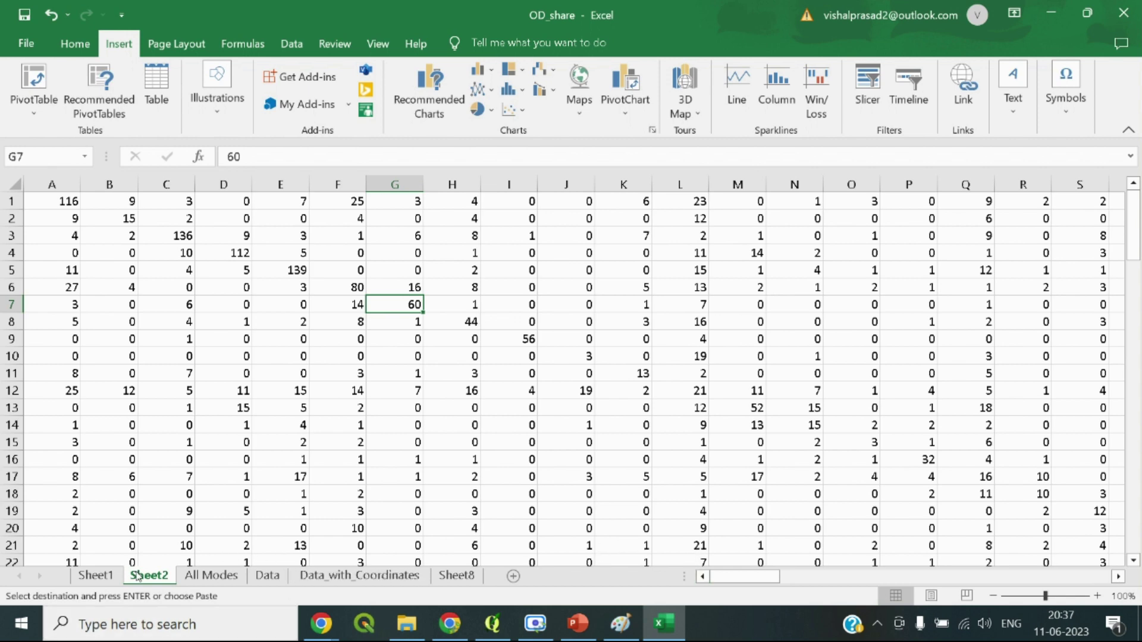
# Select the trip matrix B5 to DE112 on Sheet1 again, leaving out the Grand Total row and column
pyautogui.click(95, 575)
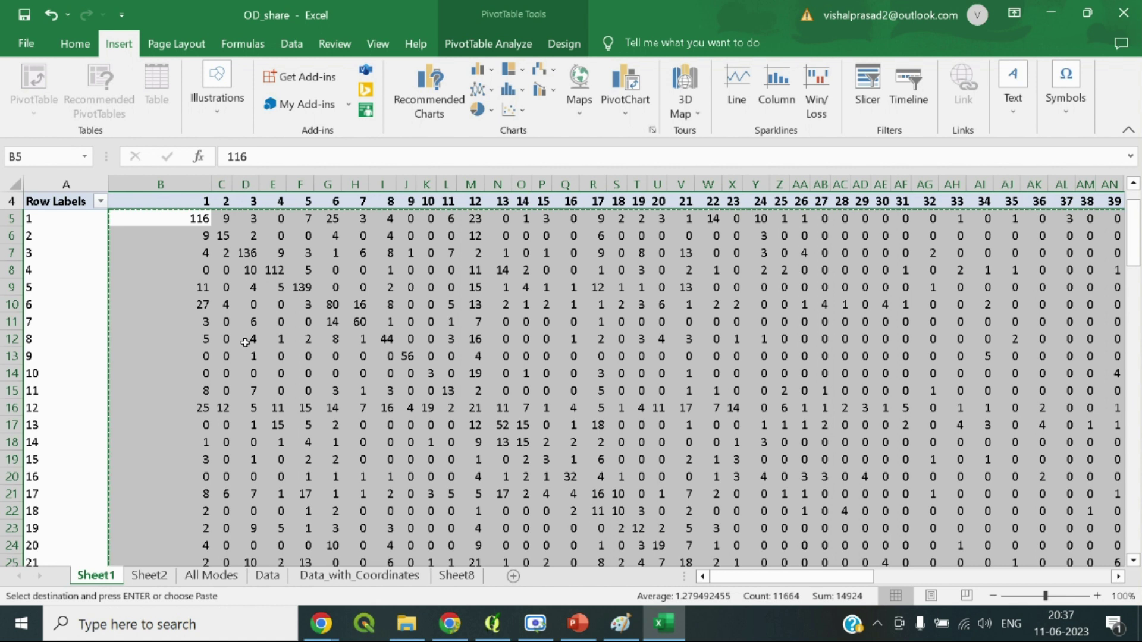
pyautogui.moveTo(245, 343)
pyautogui.hotkey('shift', 'BackSpace')
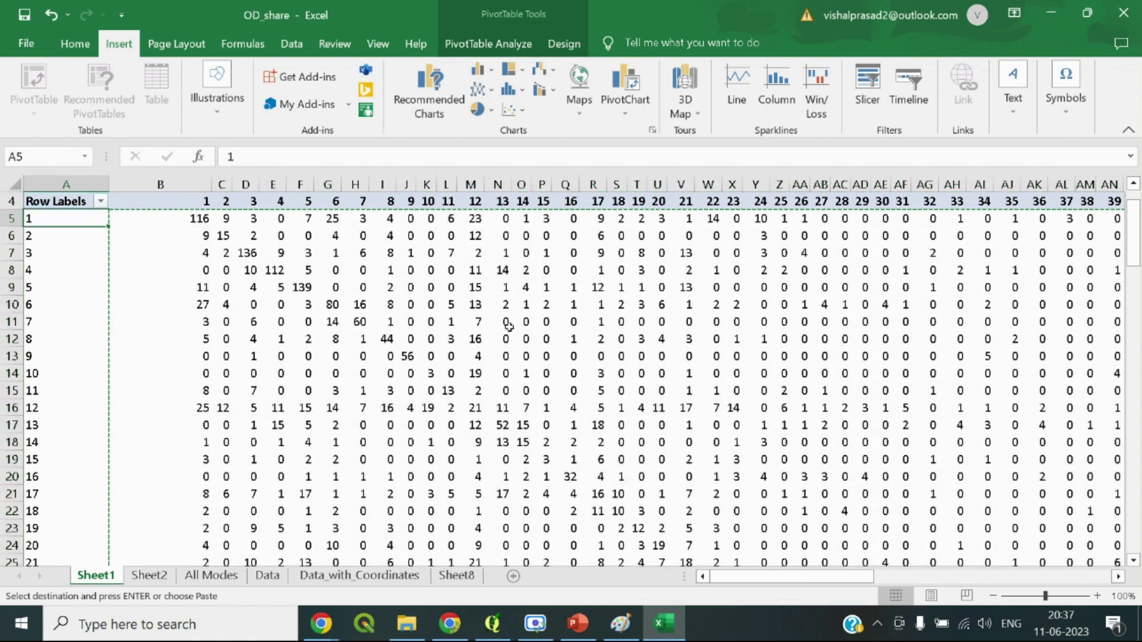
pyautogui.hotkey('ctrl', 'shift', 'Right')
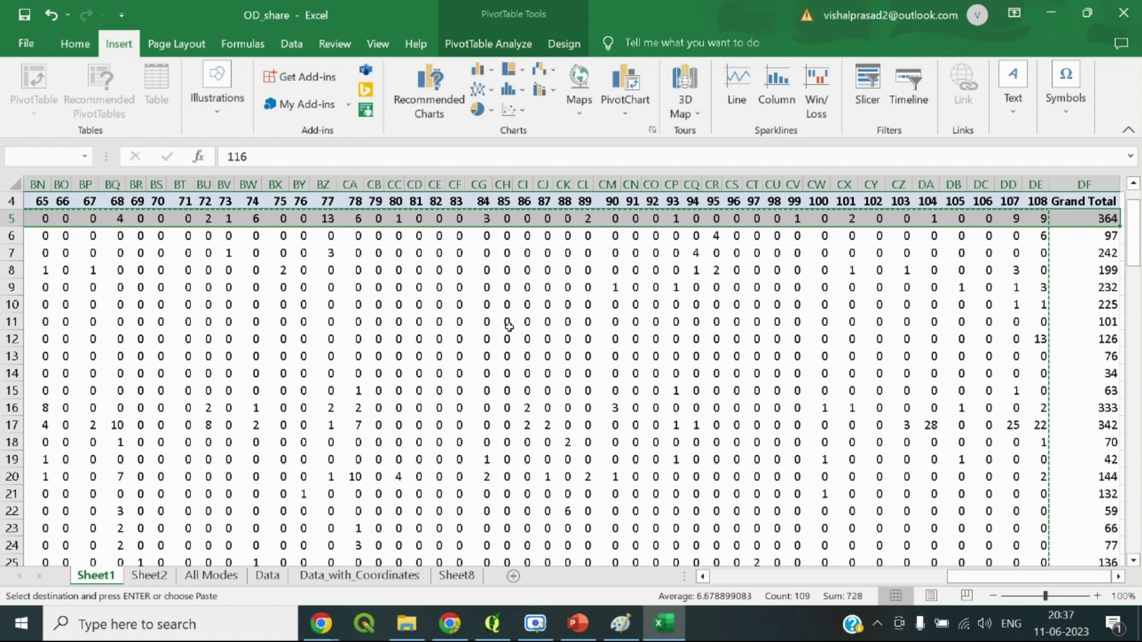
pyautogui.keyDown('shift'); pyautogui.click(1039, 227); pyautogui.keyUp('shift')
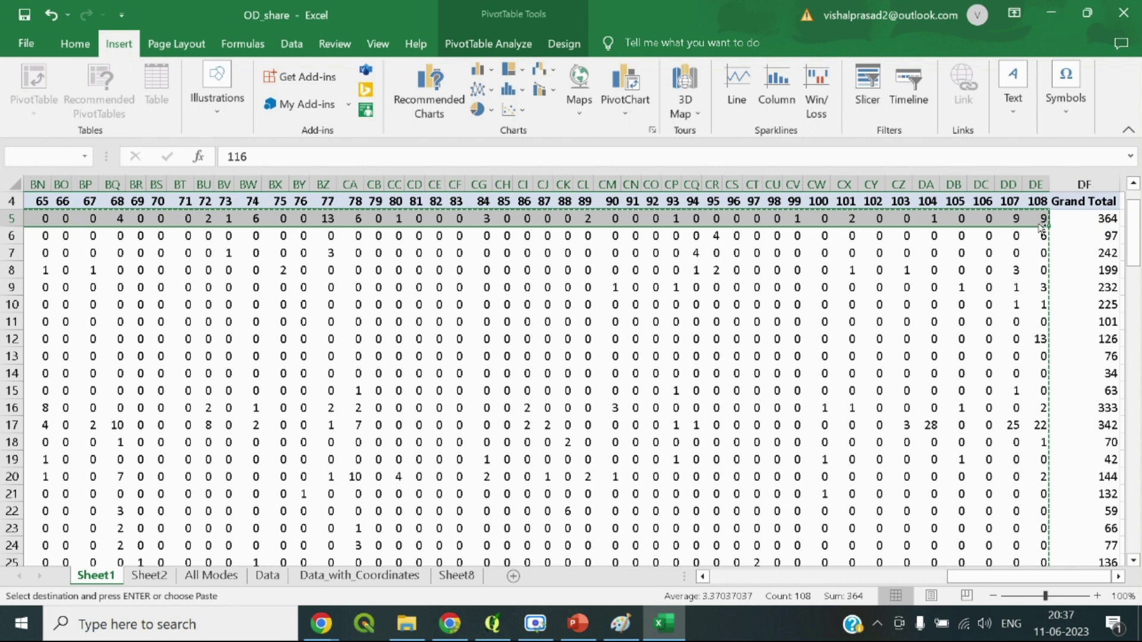
pyautogui.hotkey('shift', 'Down')
pyautogui.hotkey('shift', 'Down')
pyautogui.hotkey('ctrl', 'shift', 'Down')
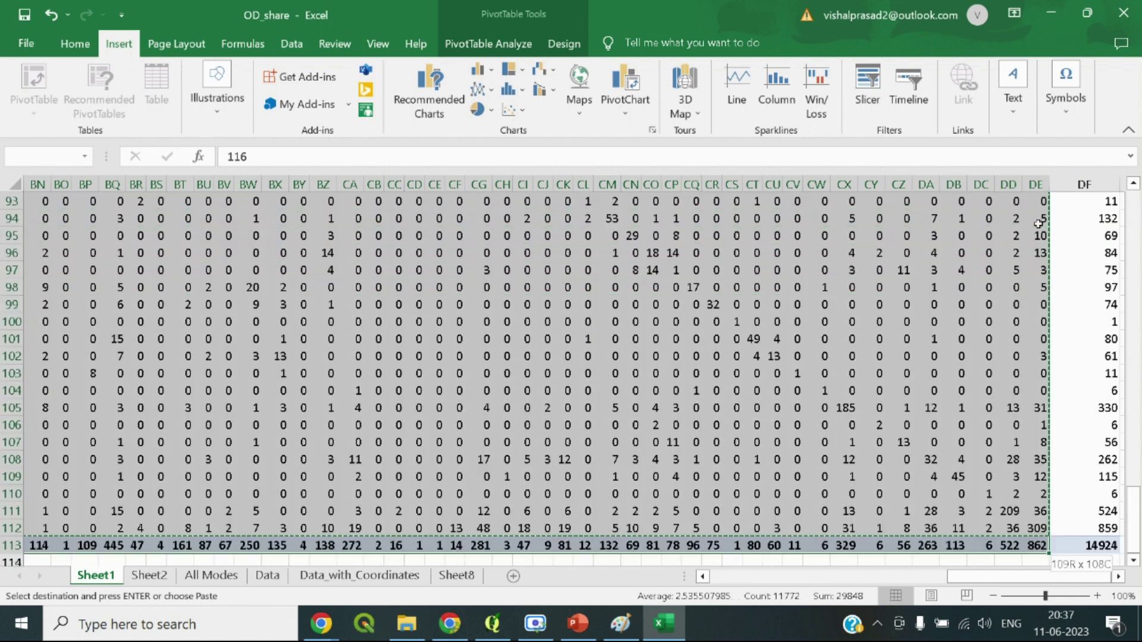
pyautogui.hotkey('shift', 'Up')
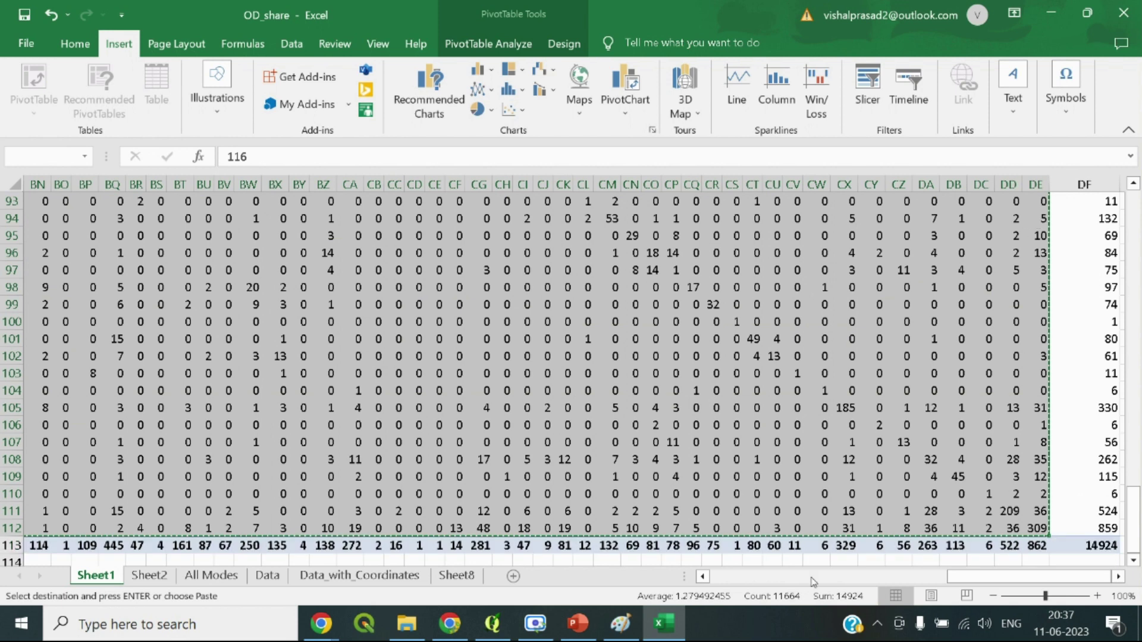
# Add another new worksheet and paste the copied trip matrix there from cell A1 as values only
pyautogui.moveTo(967, 576); pyautogui.dragTo(731, 576)
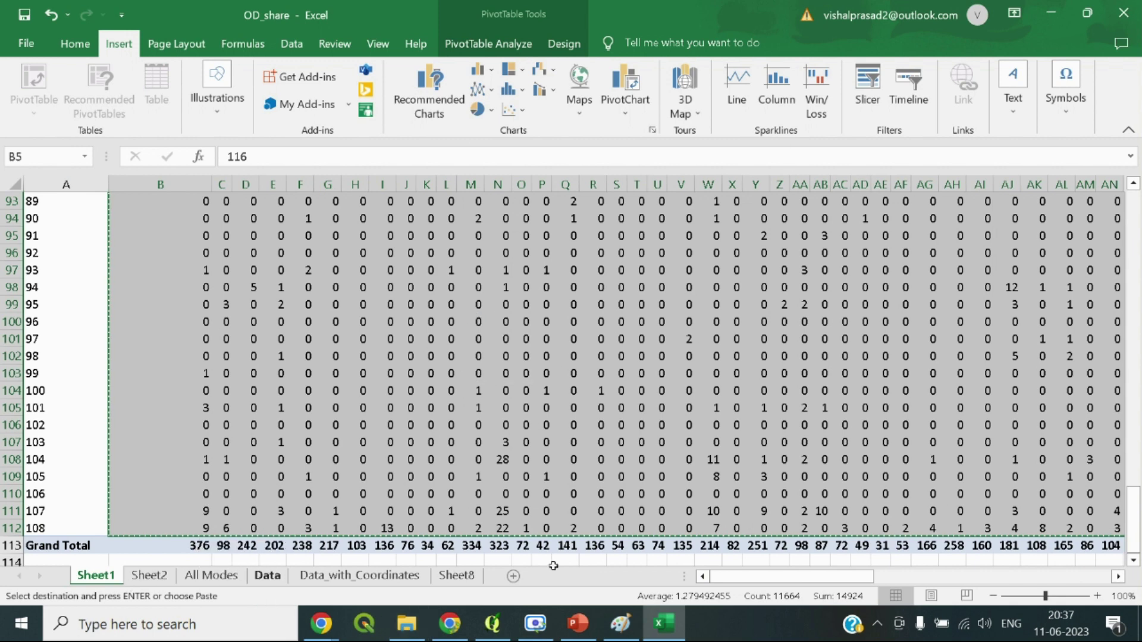
pyautogui.click(514, 576)
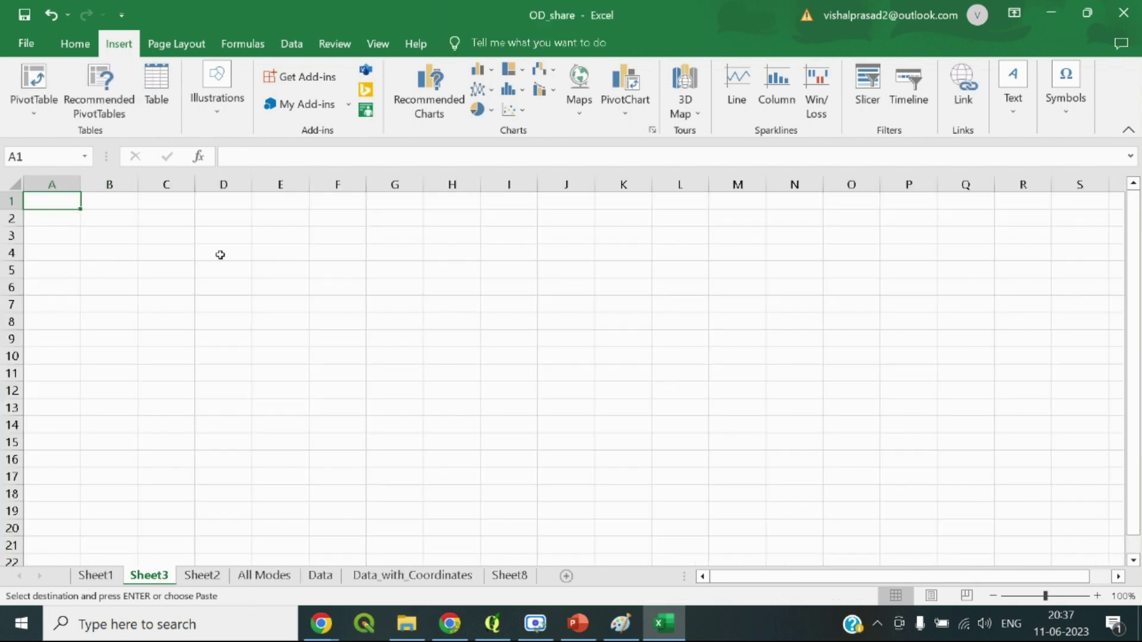
pyautogui.rightClick(66, 200)
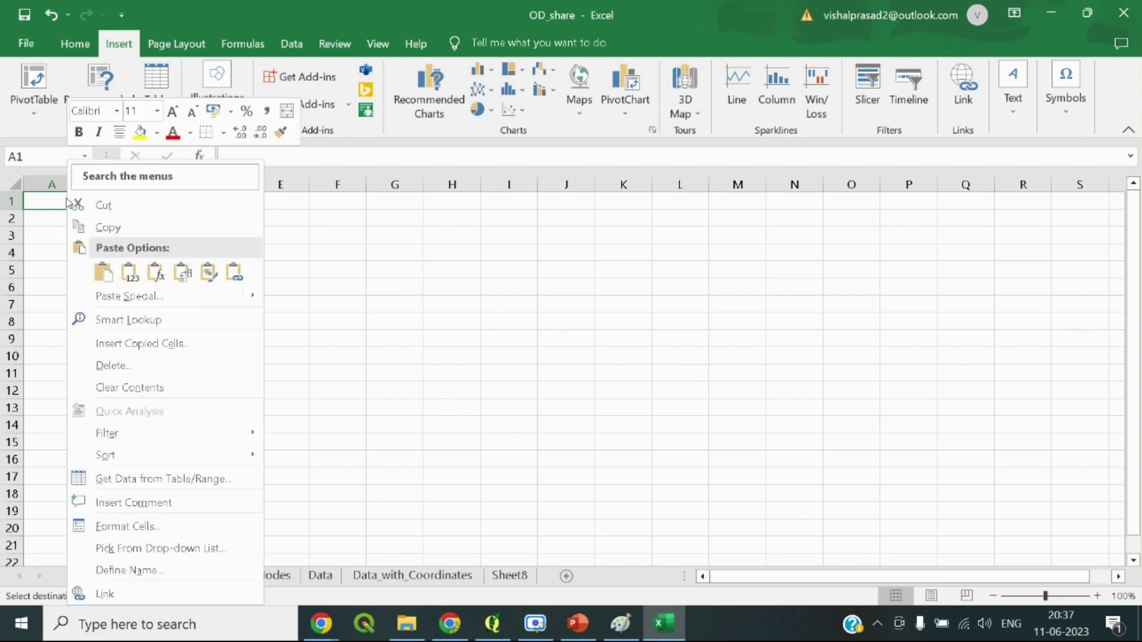
pyautogui.click(131, 272)
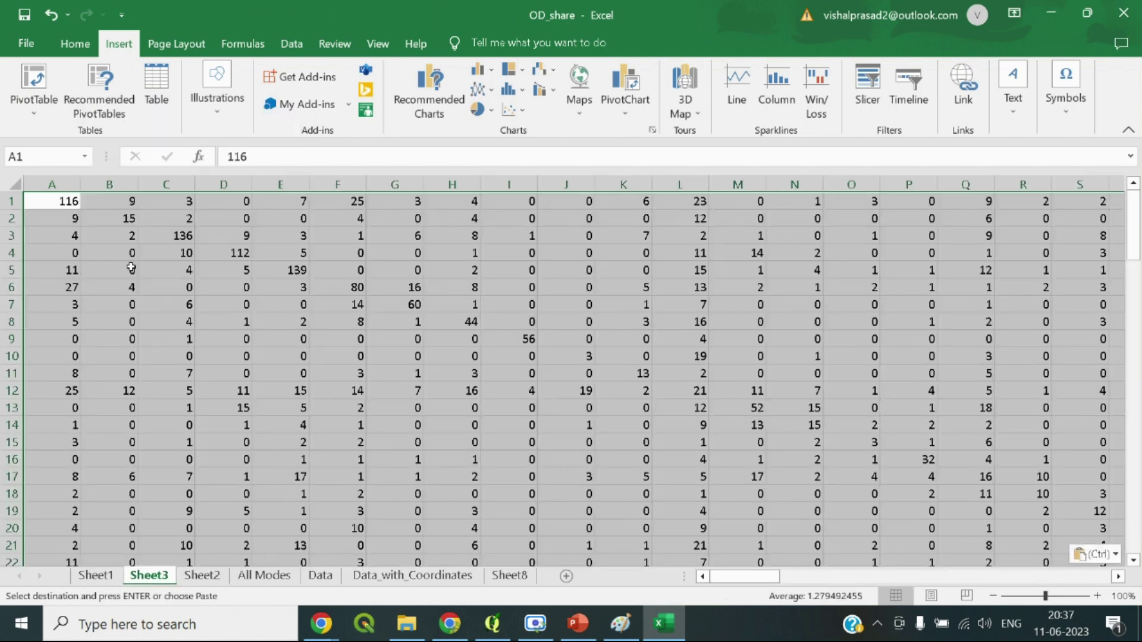
pyautogui.click(432, 305)
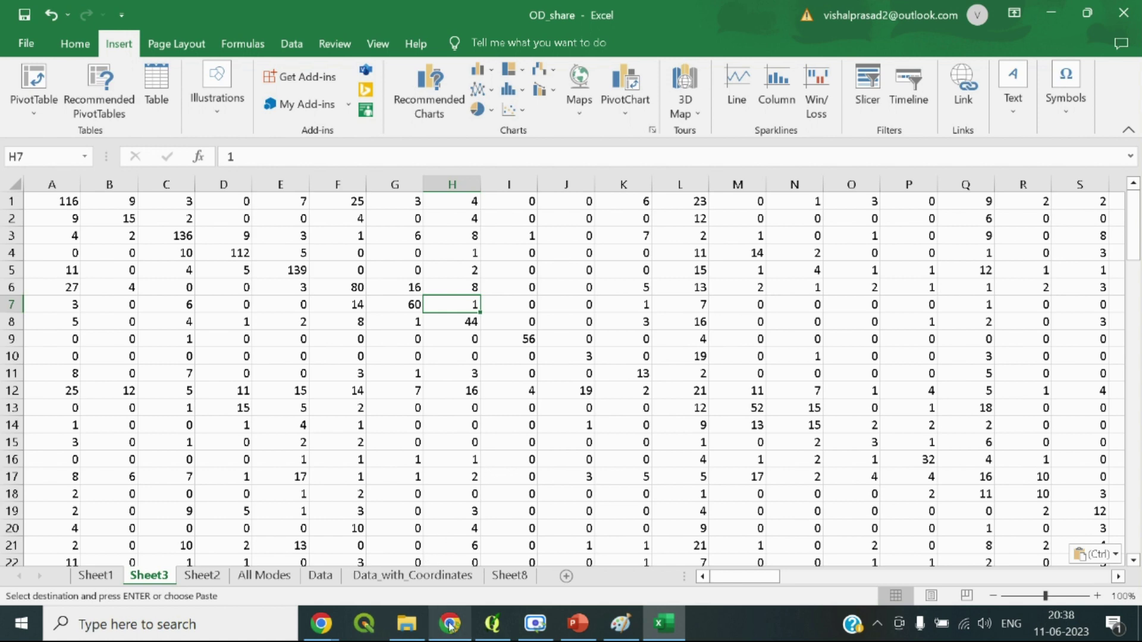
# Switch to the Google Meet call in Chrome, look through the participant list and return to the Excel workbook
pyautogui.moveTo(450, 624)
pyautogui.click(471, 487)
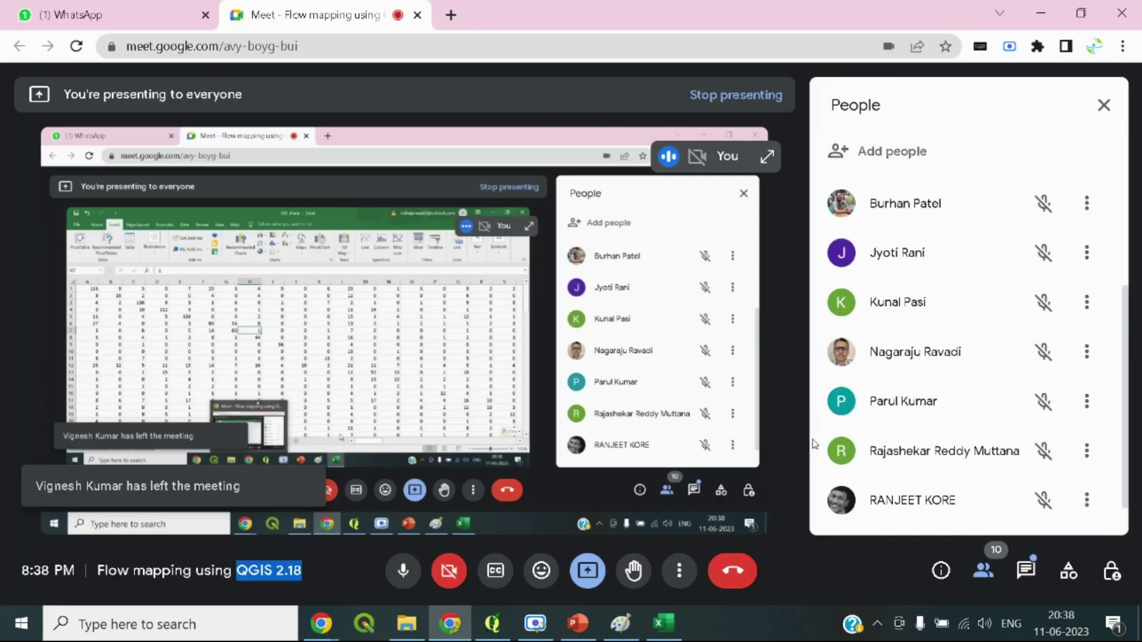
pyautogui.scroll(3, 976, 408)
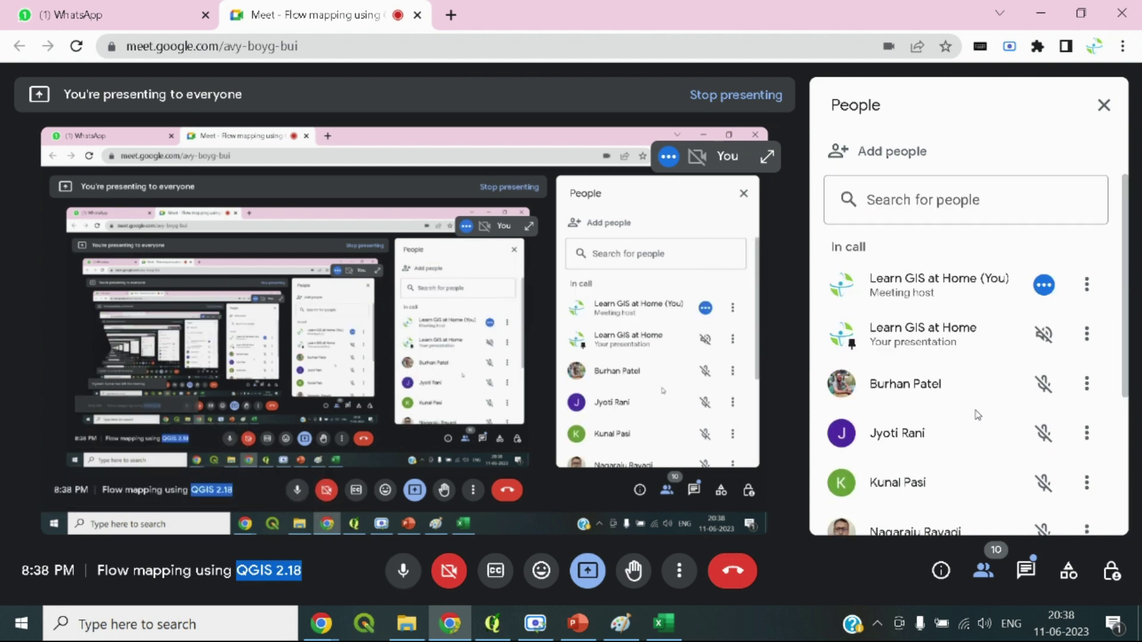
pyautogui.scroll(-3, 977, 415)
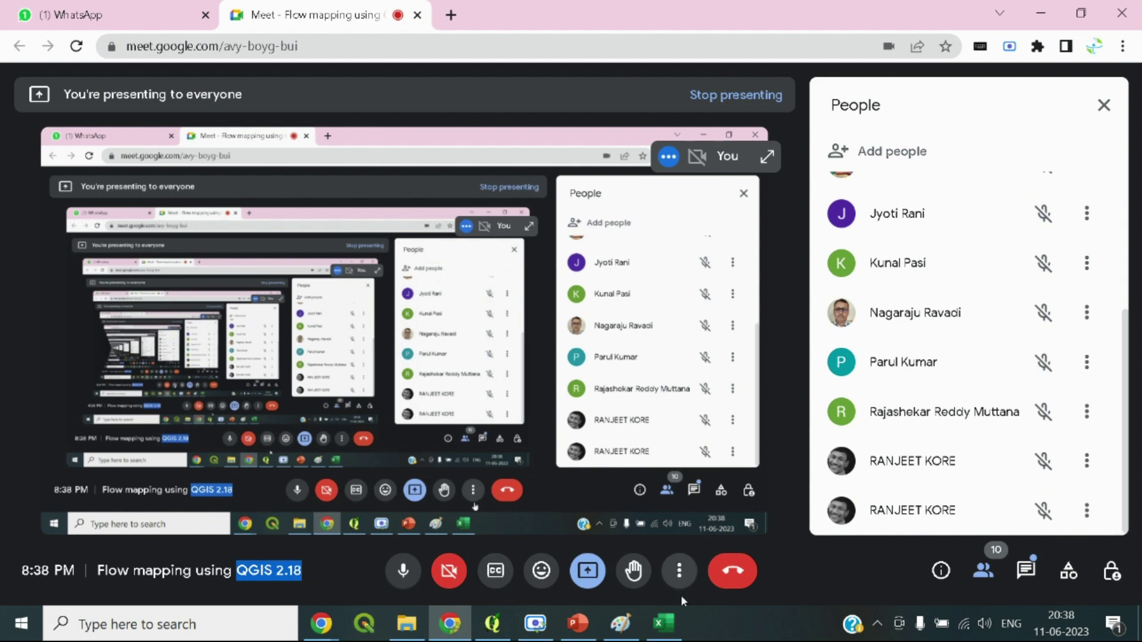
pyautogui.click(664, 623)
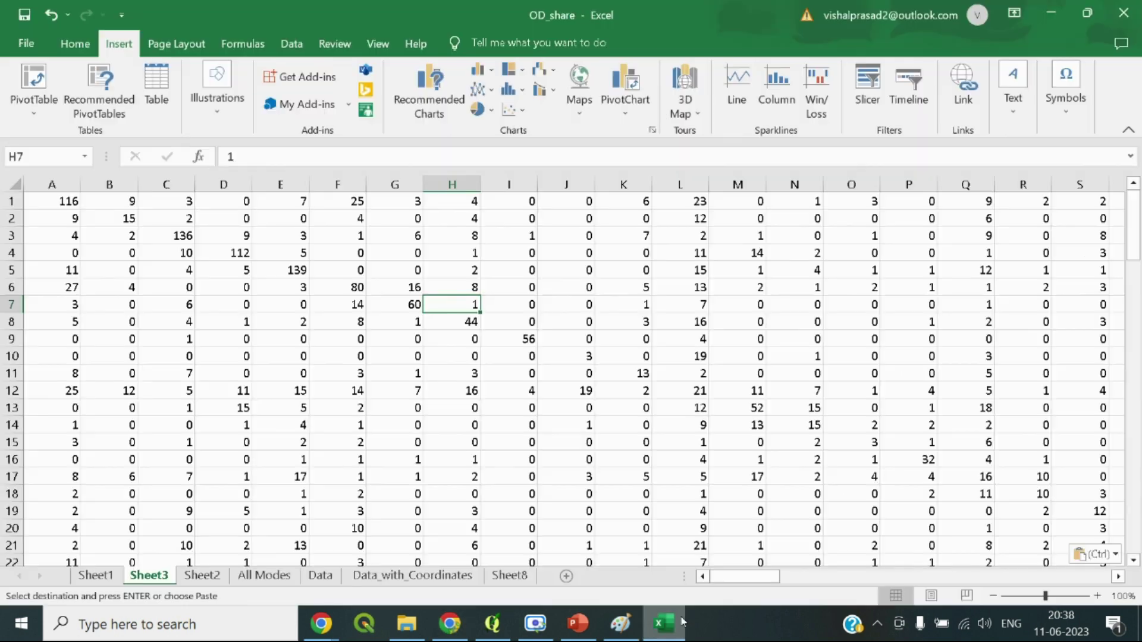
# Start saving the sheet under a new name and create a folder named maps inside the Nashik folder as its location
pyautogui.click(29, 50)
pyautogui.click(82, 295)
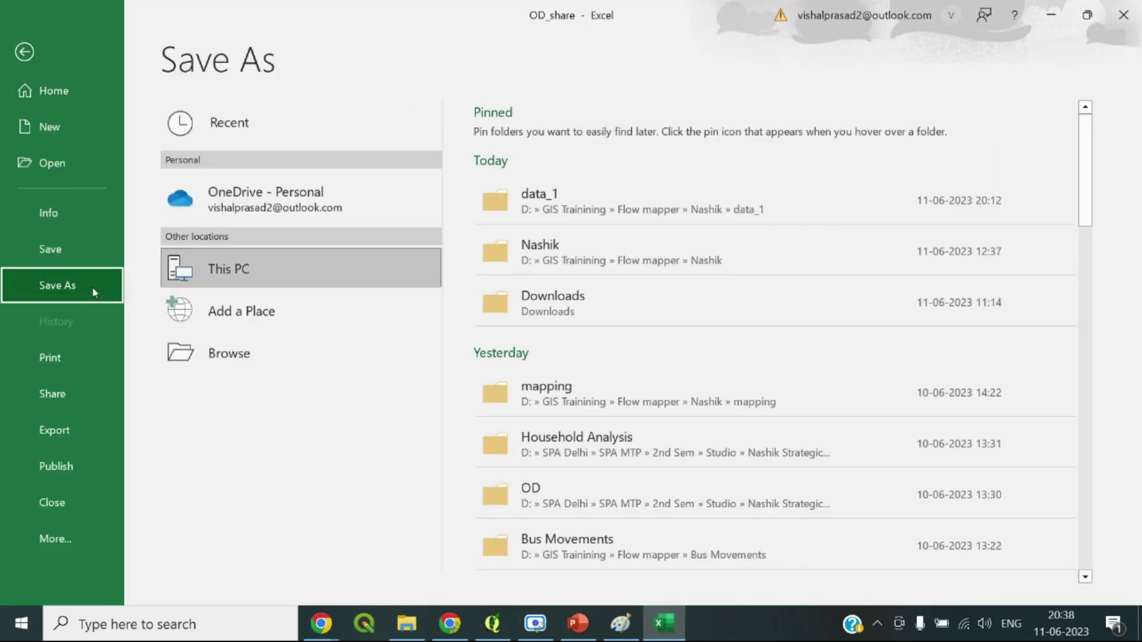
pyautogui.click(598, 242)
pyautogui.click(124, 74)
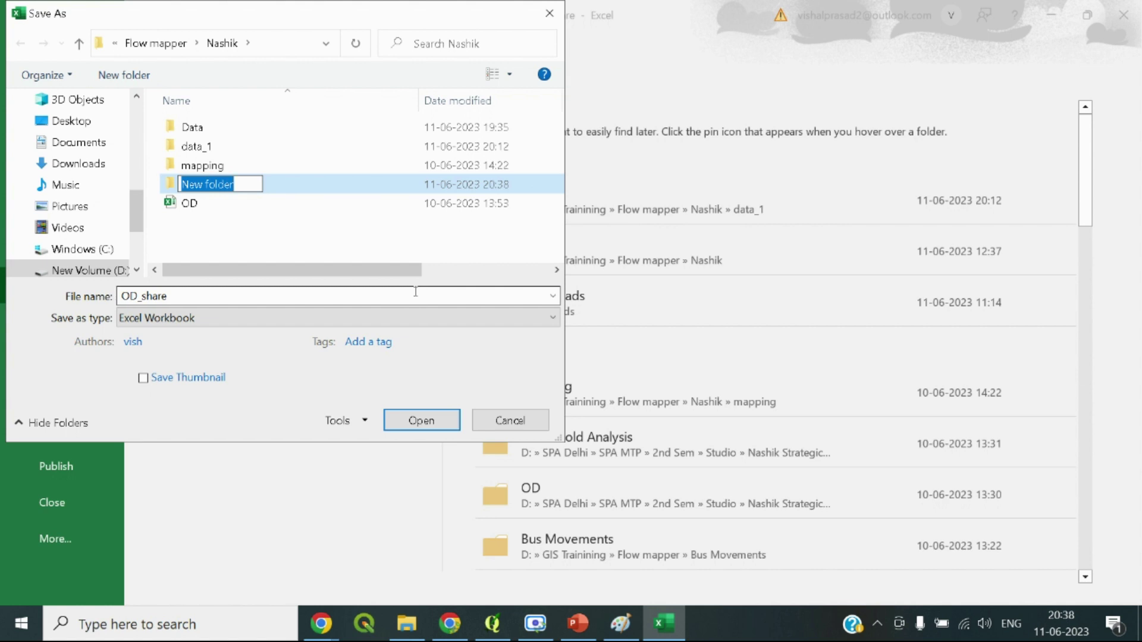
pyautogui.write('maps')
pyautogui.press('Return')
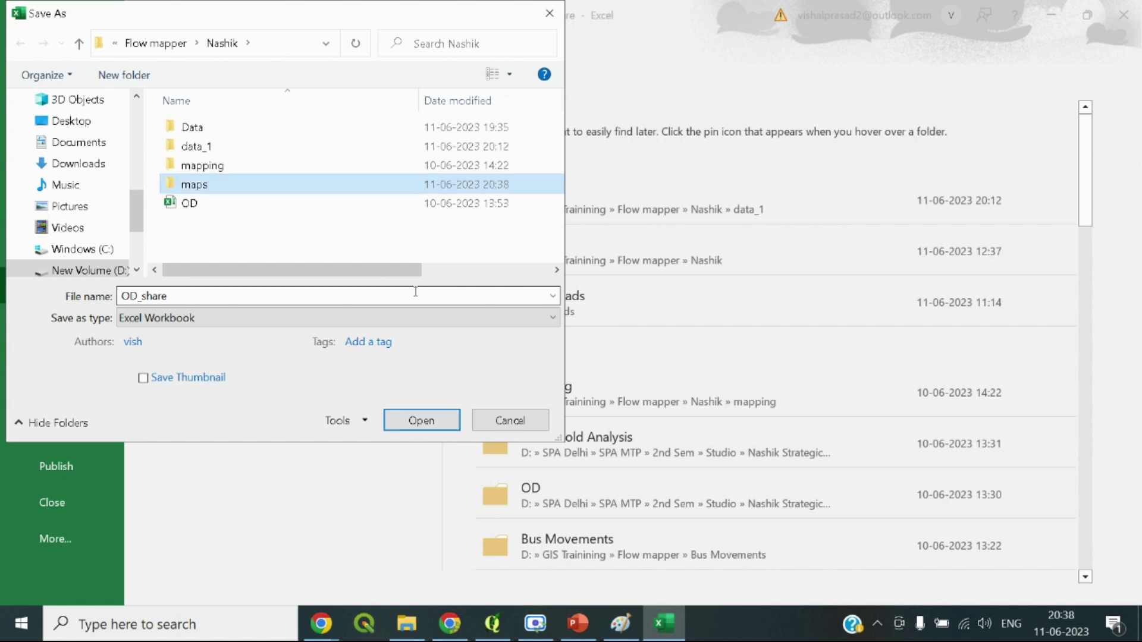
pyautogui.doubleClick(199, 185)
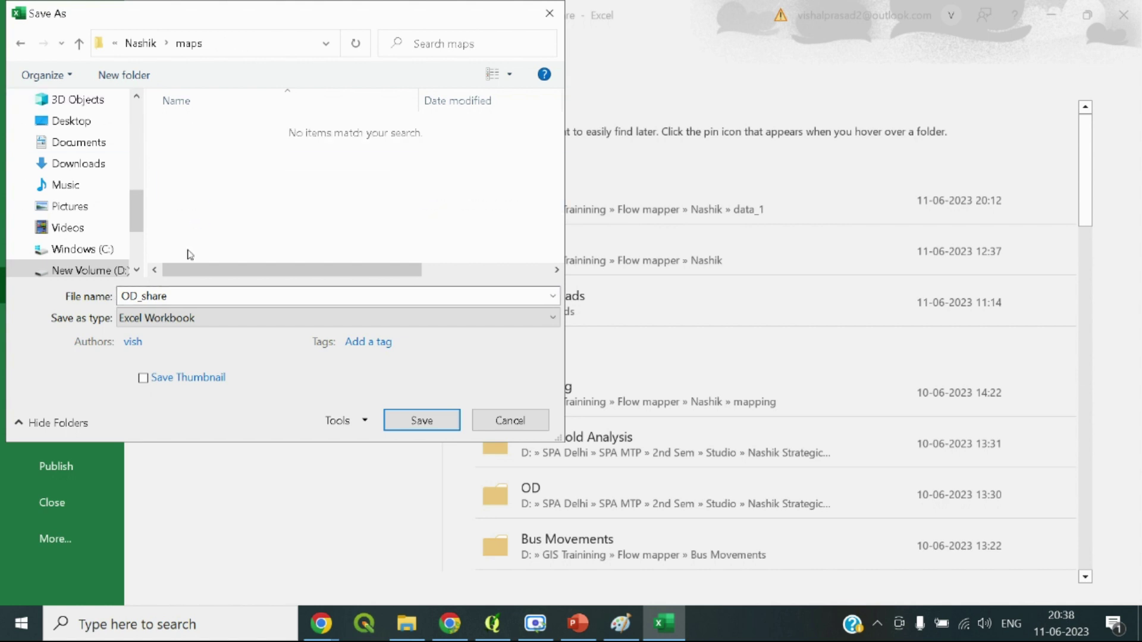
# Name the file matrix and save the active sheet in the Text (Tab delimited) format
pyautogui.doubleClick(177, 298)
pyautogui.write('ma')
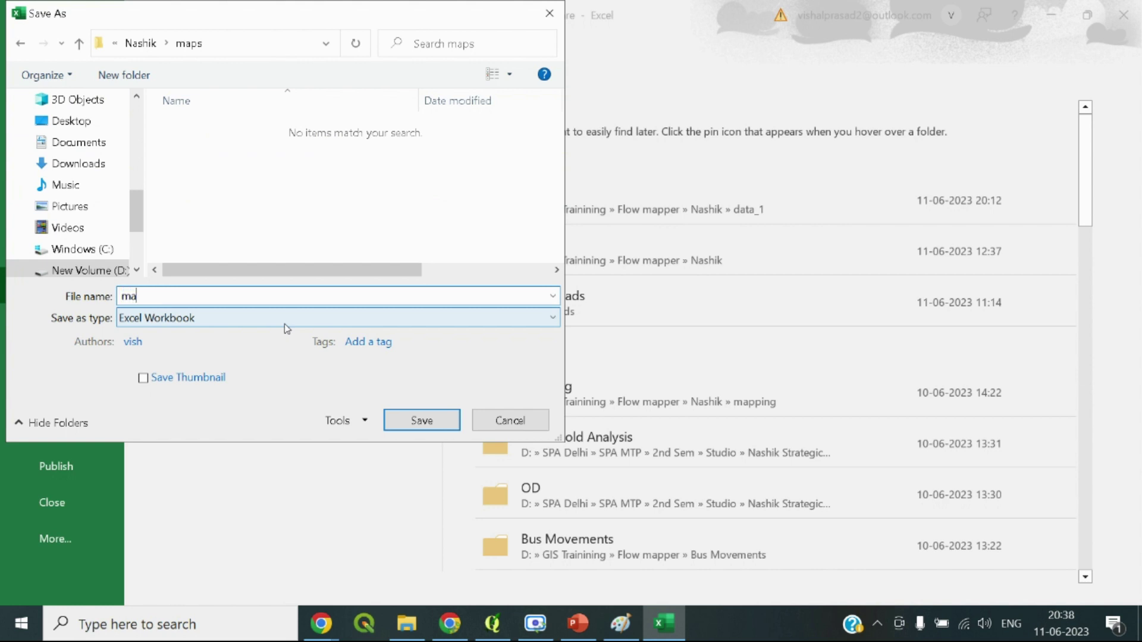
pyautogui.write('trix')
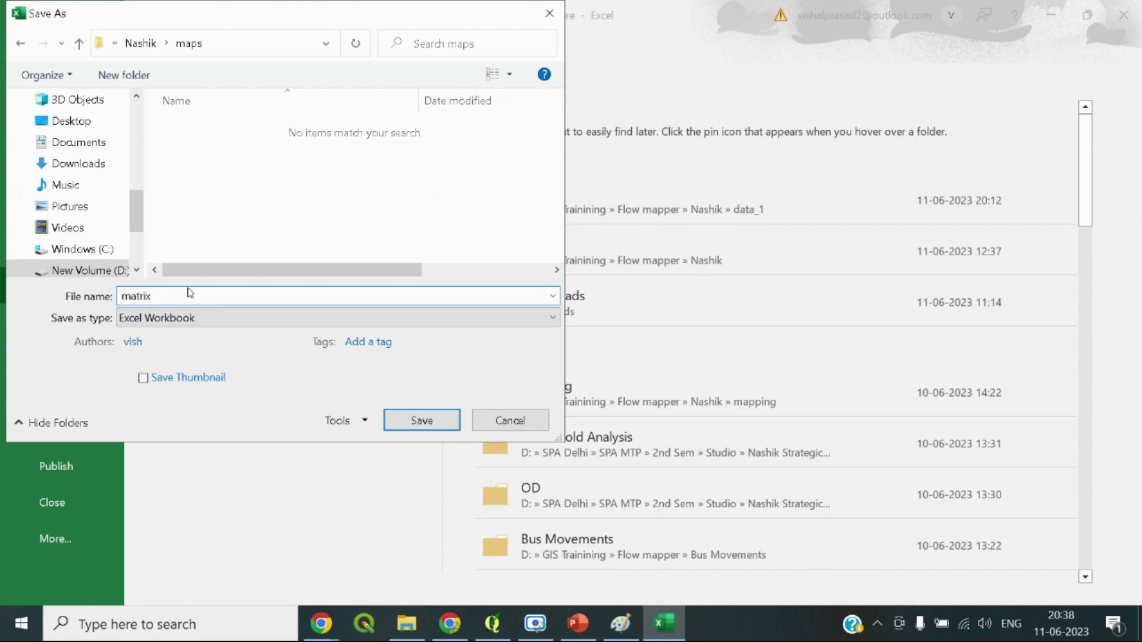
pyautogui.click(181, 322)
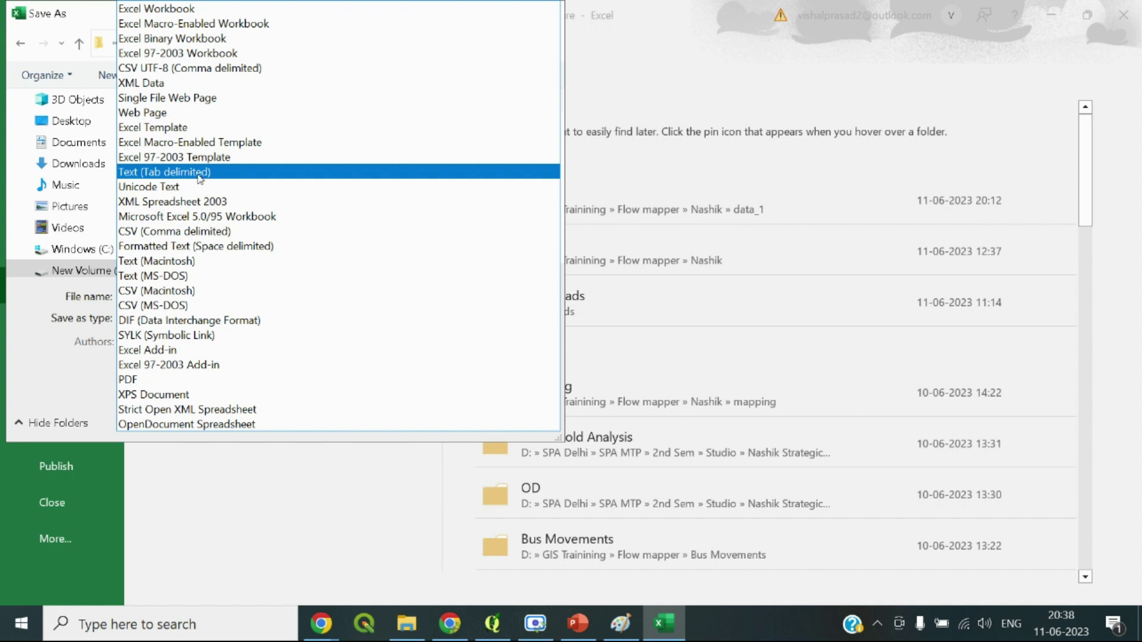
pyautogui.click(73, 304)
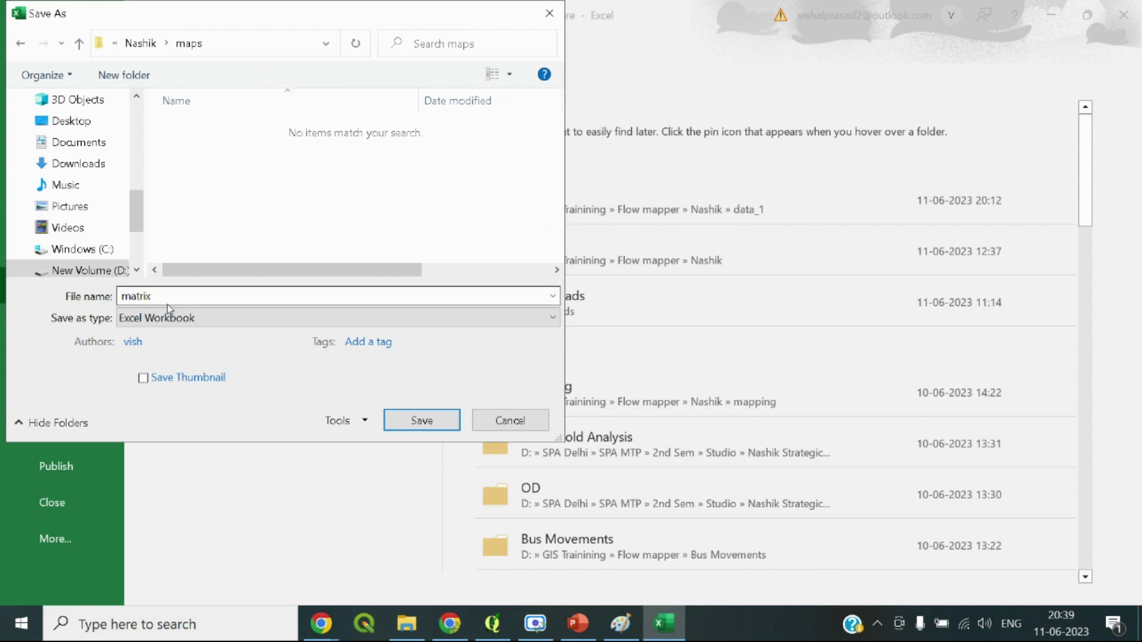
pyautogui.click(169, 322)
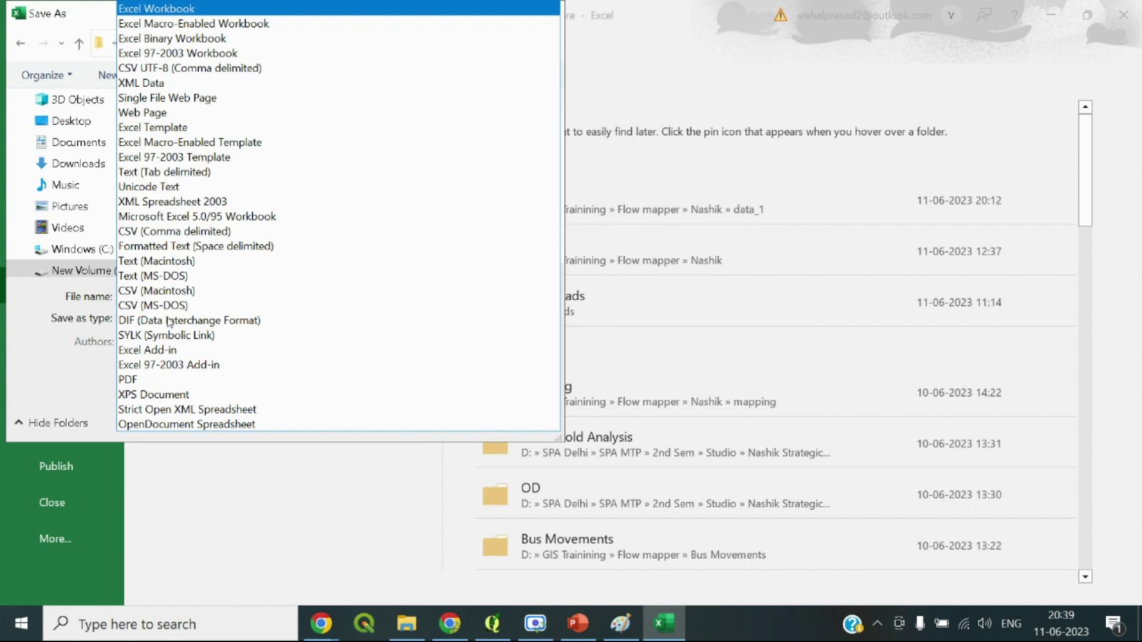
pyautogui.click(172, 177)
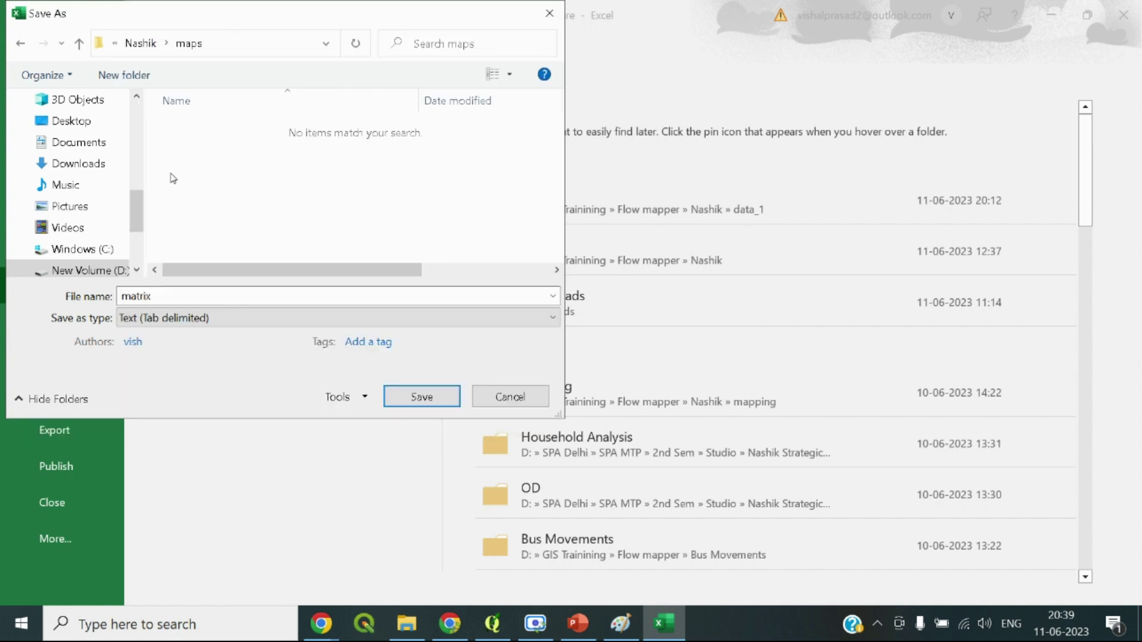
pyautogui.click(432, 399)
pyautogui.click(546, 373)
pyautogui.click(309, 394)
pyautogui.scroll(-1, 309, 394)
pyautogui.scroll(1, 738, 345)
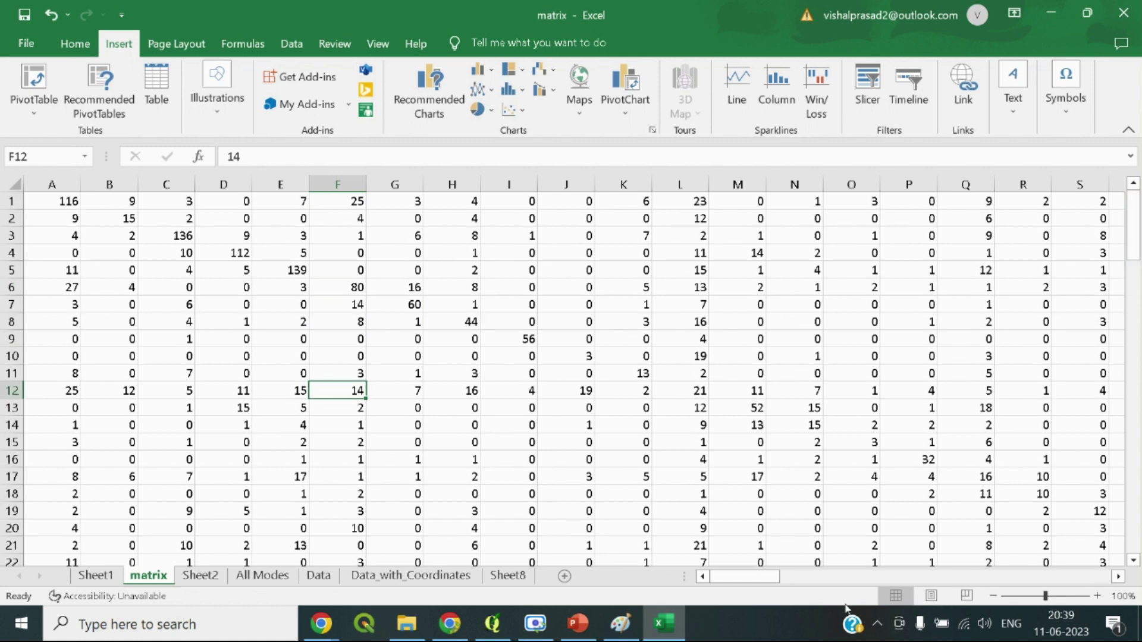
pyautogui.moveTo(754, 580); pyautogui.dragTo(459, 576)
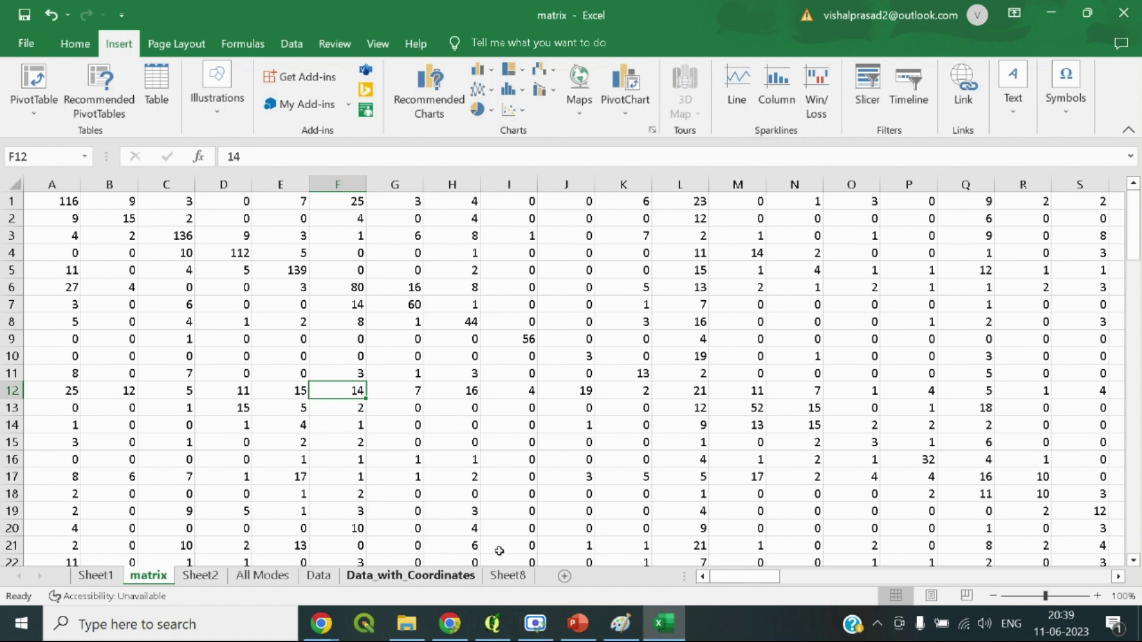
# Leave the matrix workbook for the Google Meet call in Chrome and look through its participant list
pyautogui.click(1057, 12)
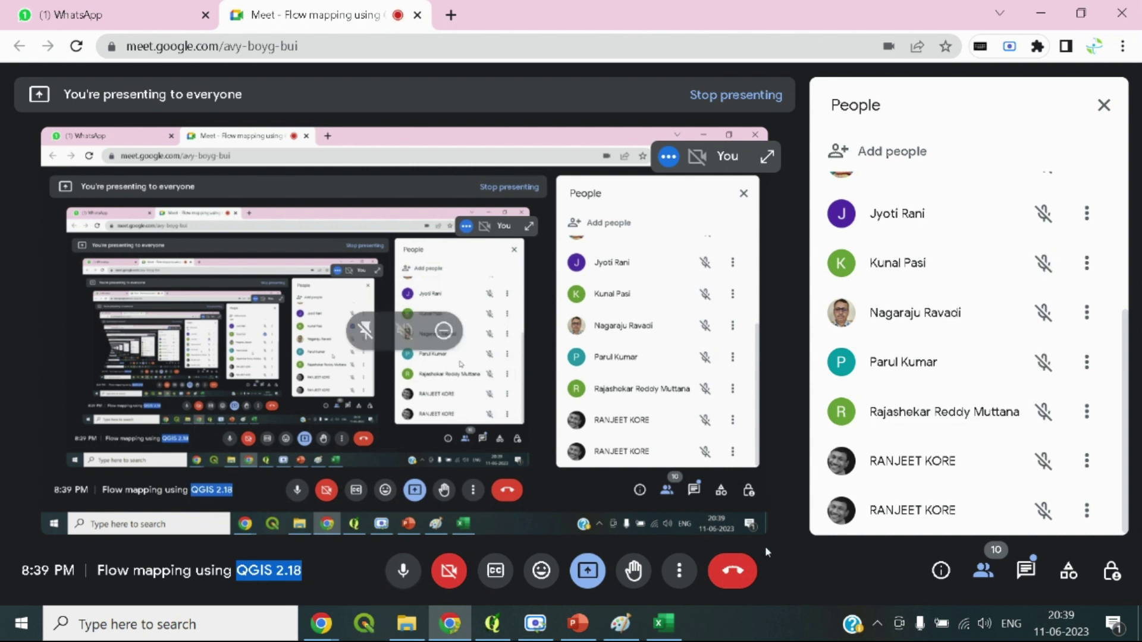
pyautogui.scroll(2, 960, 430)
pyautogui.scroll(2, 960, 429)
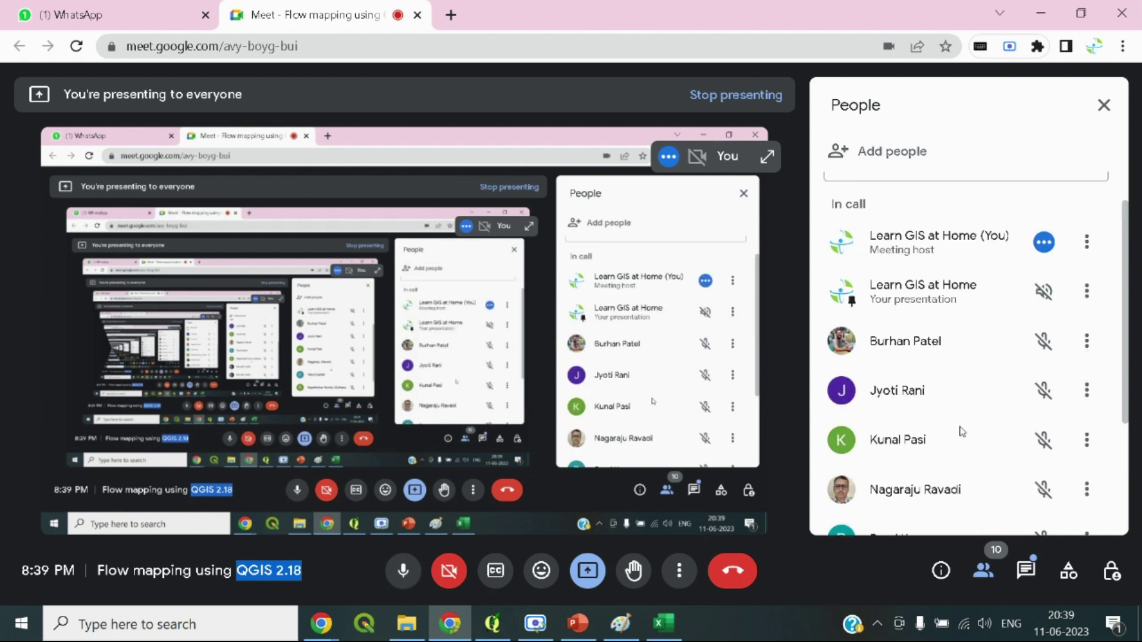
pyautogui.scroll(-3, 959, 443)
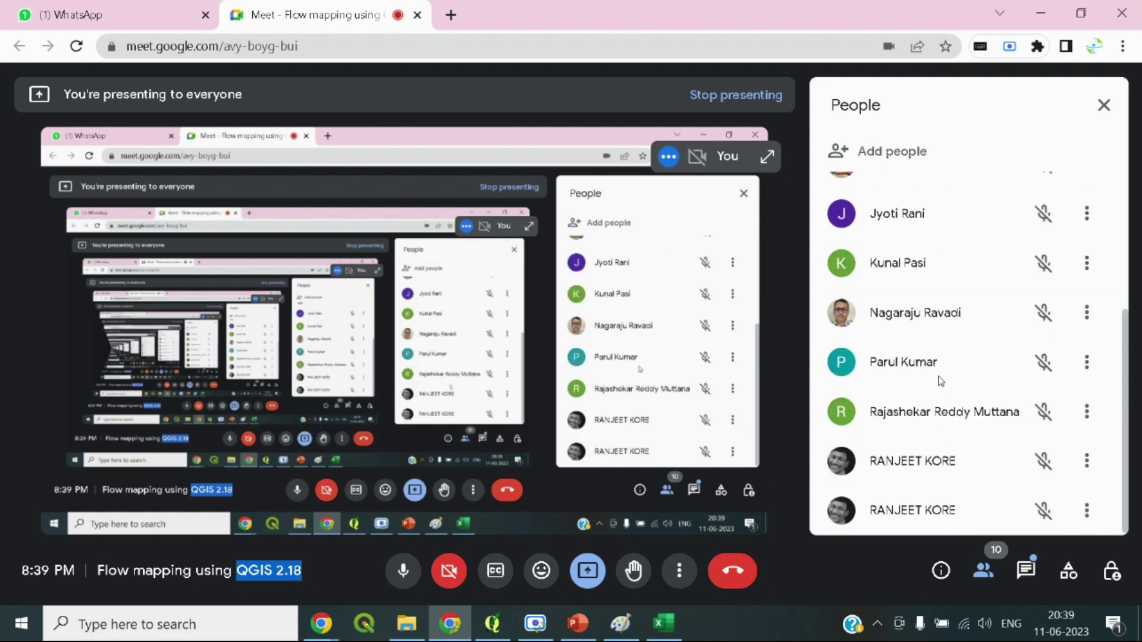
pyautogui.scroll(2, 940, 382)
pyautogui.scroll(-2, 940, 452)
pyautogui.scroll(3, 942, 485)
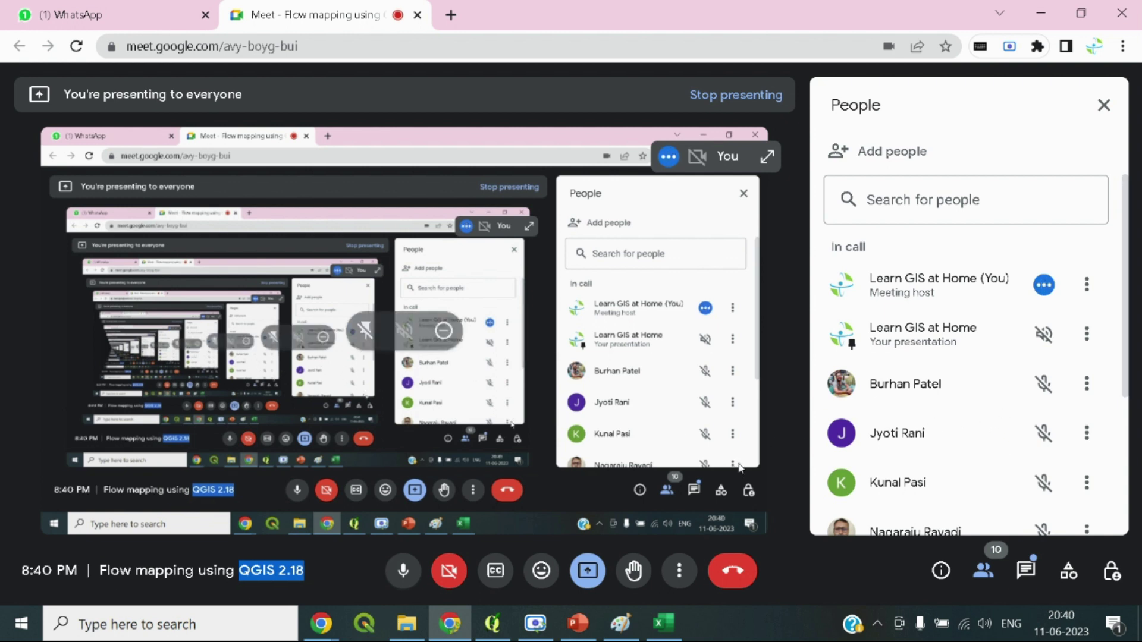
# Switch to QGIS, hide the OD_share Data_with_Coordinates flow line layer and remove it from the project
pyautogui.click(491, 626)
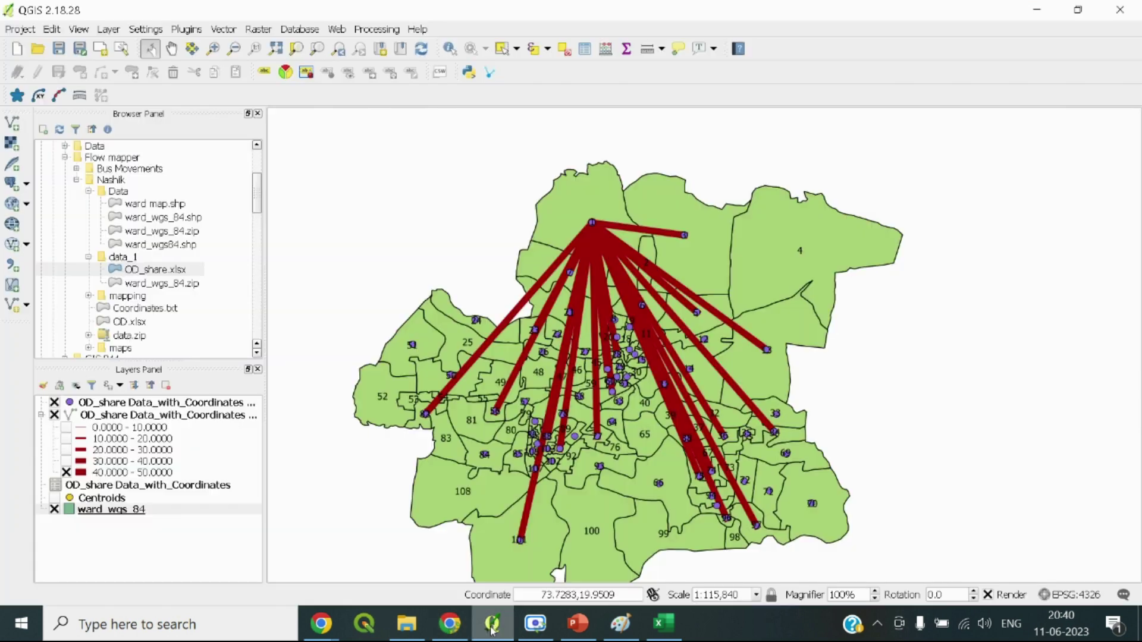
pyautogui.click(54, 415)
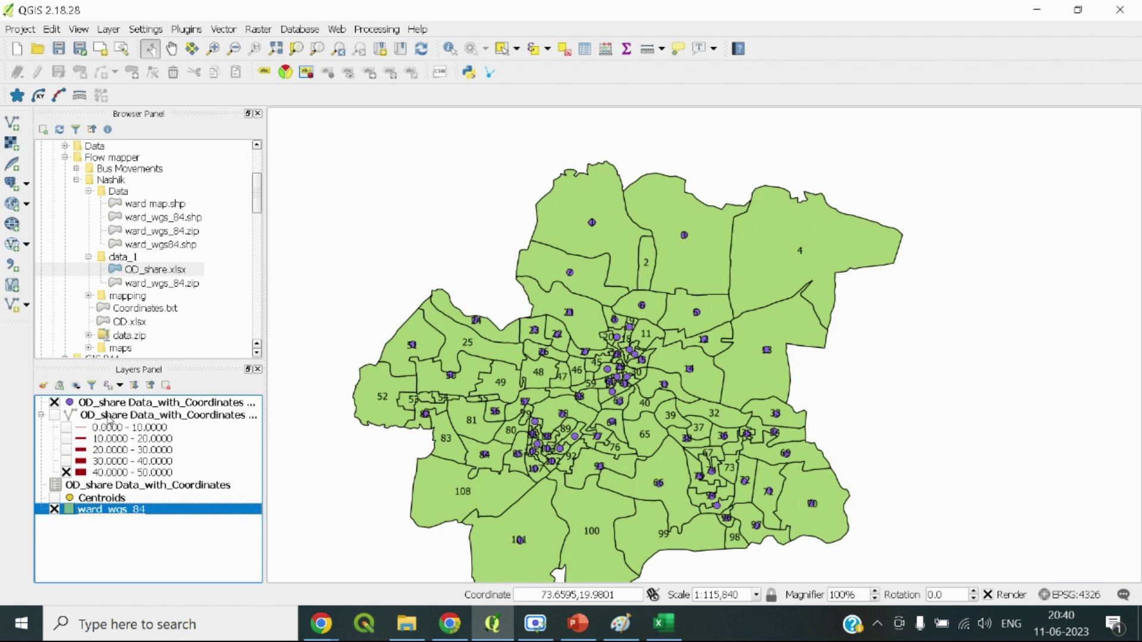
pyautogui.click(109, 417)
pyautogui.rightClick(108, 416)
pyautogui.click(138, 156)
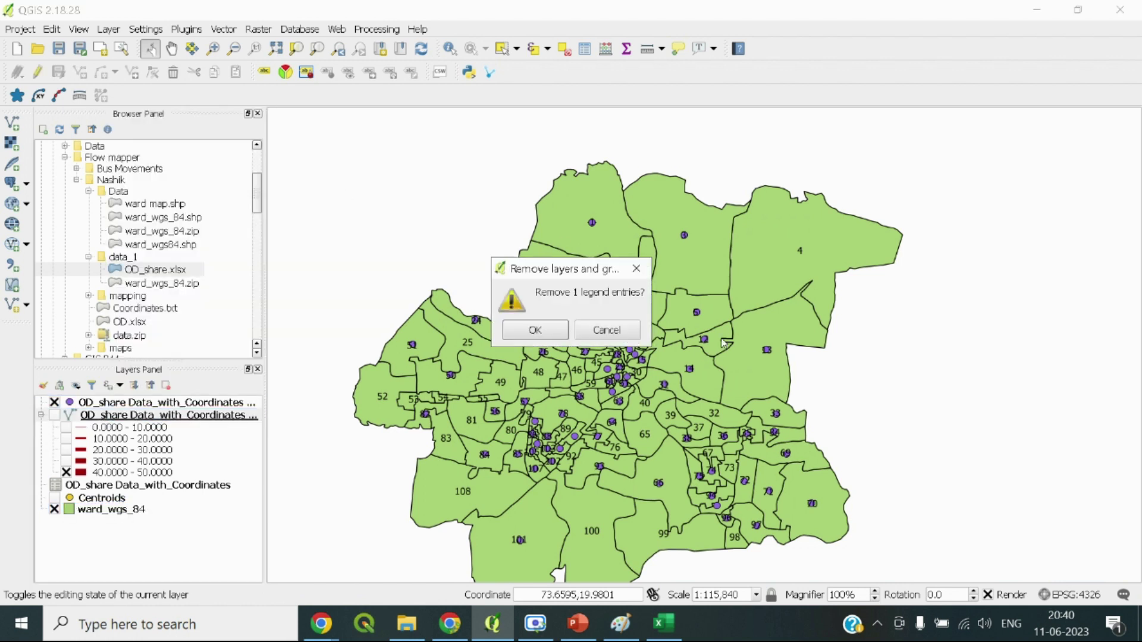
pyautogui.click(535, 331)
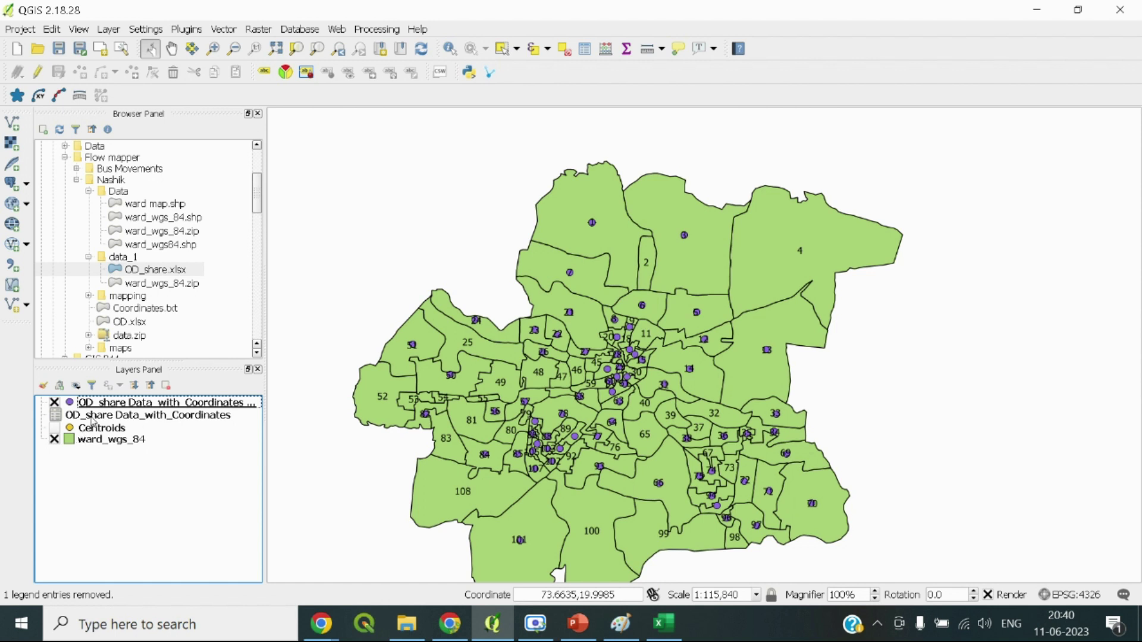
# Remove both the OD_share Data_with_Coordinates node point layer and its source table from the project
pyautogui.keyDown('shift'); pyautogui.click(93, 418); pyautogui.keyUp('shift')
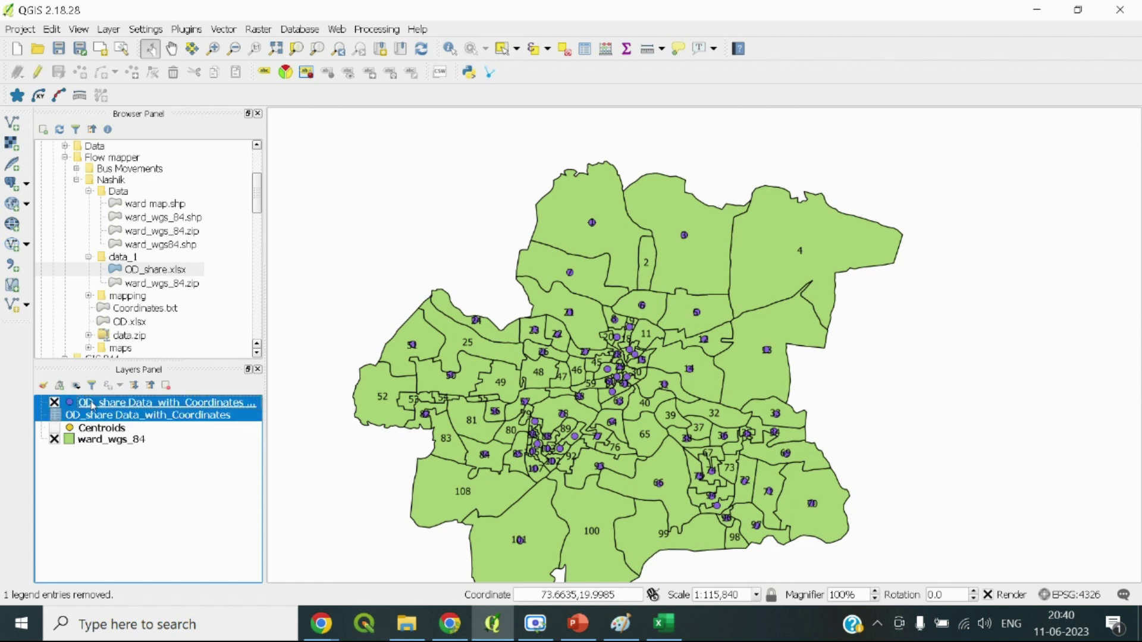
pyautogui.rightClick(92, 406)
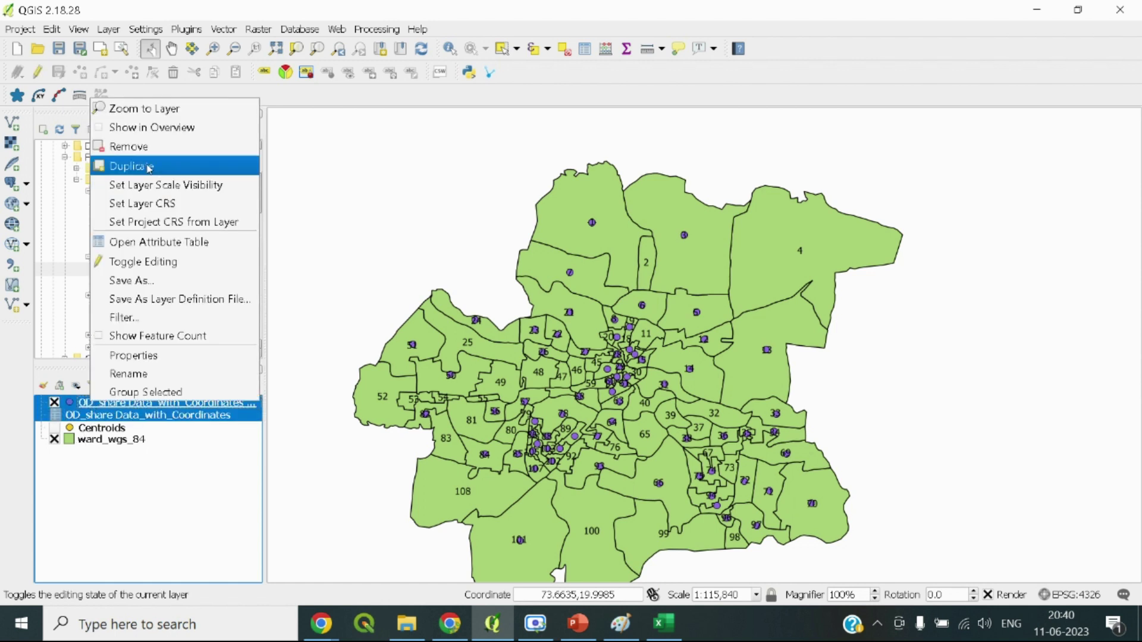
pyautogui.click(119, 142)
pyautogui.click(559, 336)
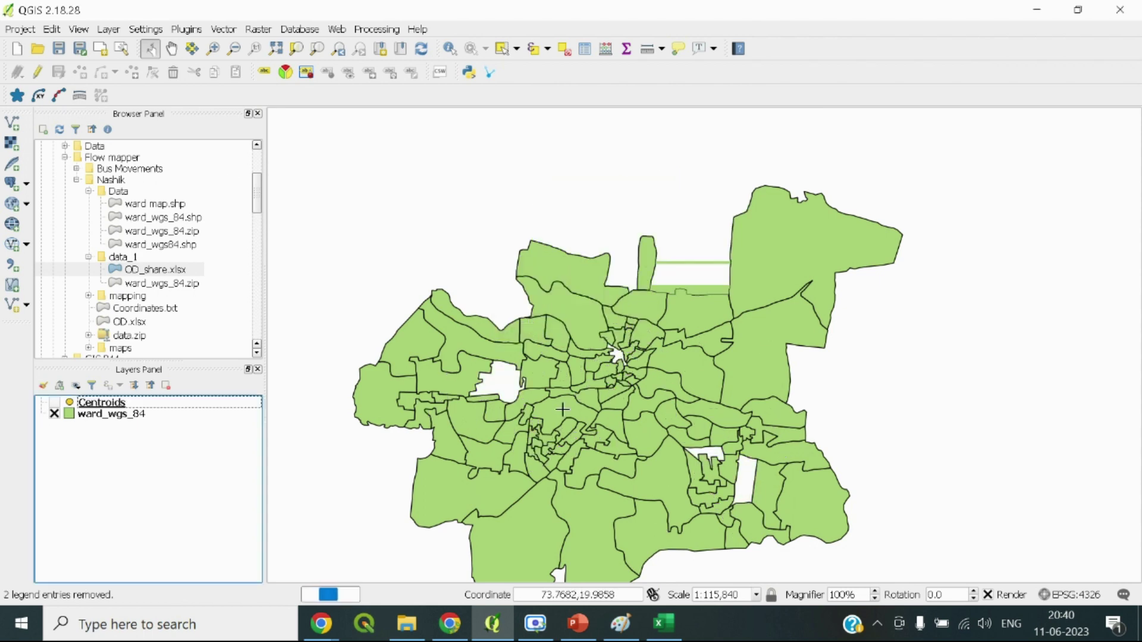
# Make the Centroids layer visible over the ward_wgs_84 polygons and inspect the points on the map
pyautogui.click(54, 402)
pyautogui.click(75, 404)
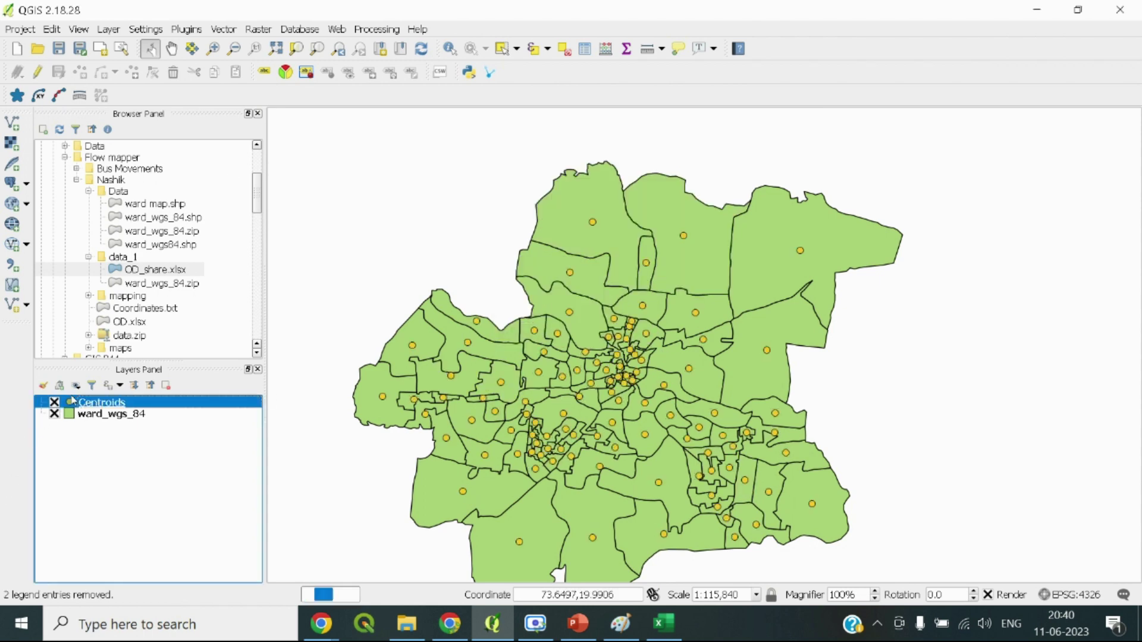
pyautogui.scroll(2, 559, 339)
pyautogui.scroll(-2, 568, 386)
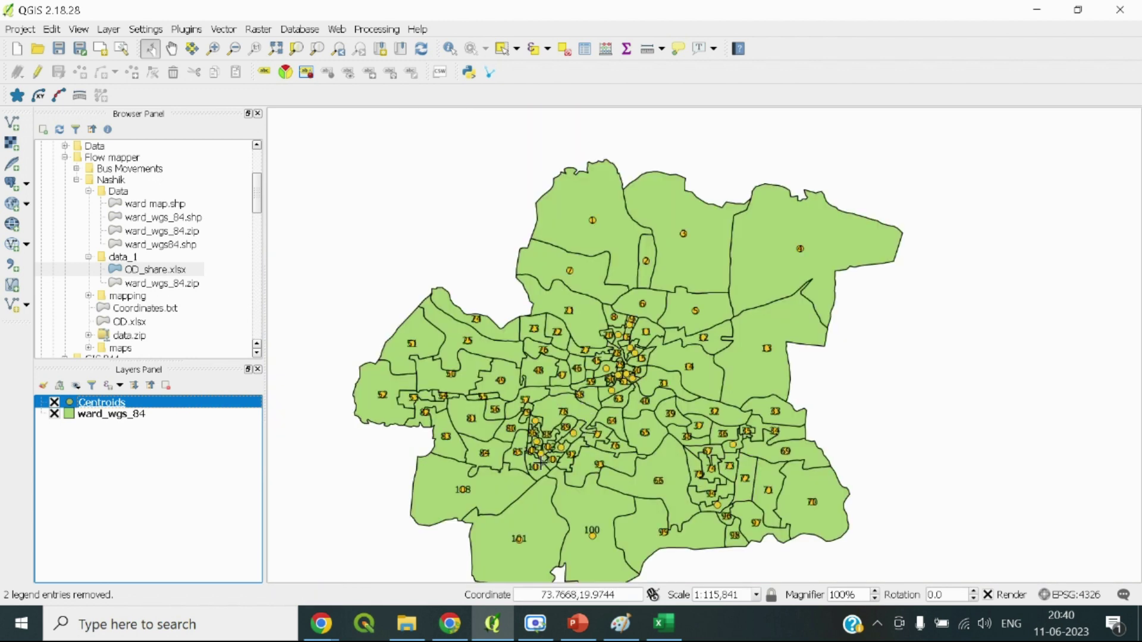
# Check the Google Meet participant list in Chrome and examine the numbered wards and centroids on the QGIS map
pyautogui.click(459, 632)
pyautogui.scroll(-3, 976, 461)
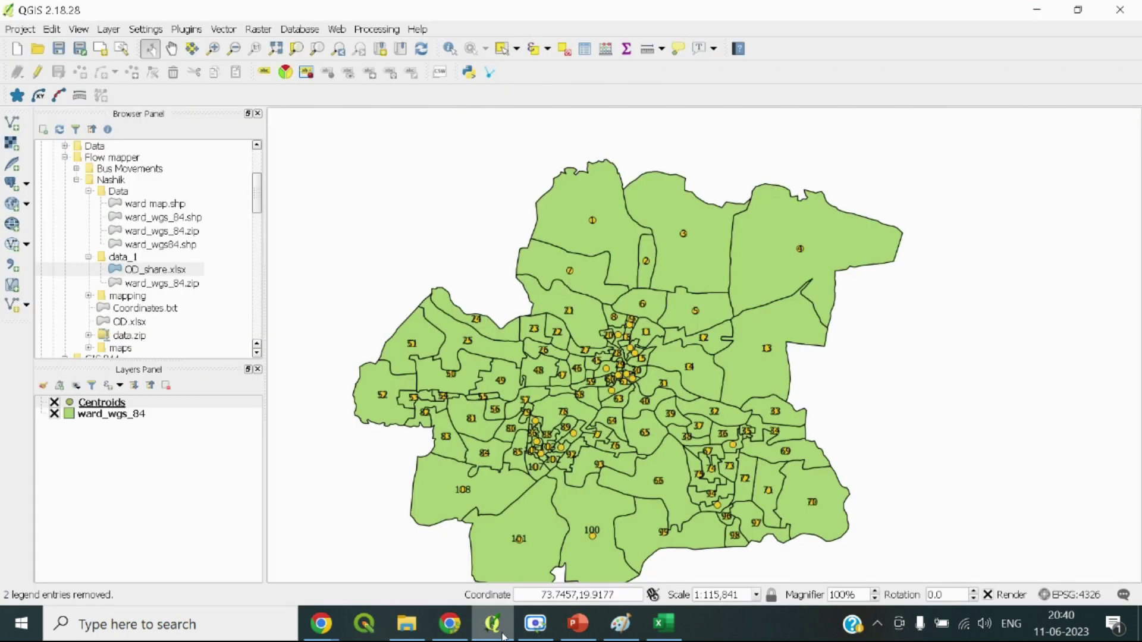
pyautogui.click(493, 624)
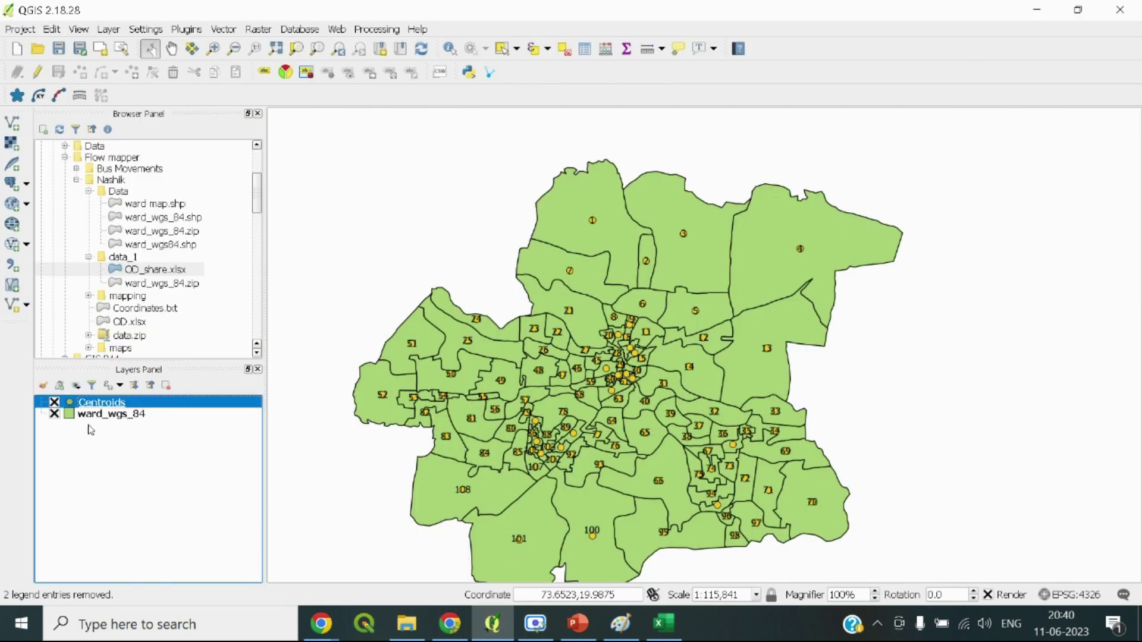
pyautogui.click(117, 416)
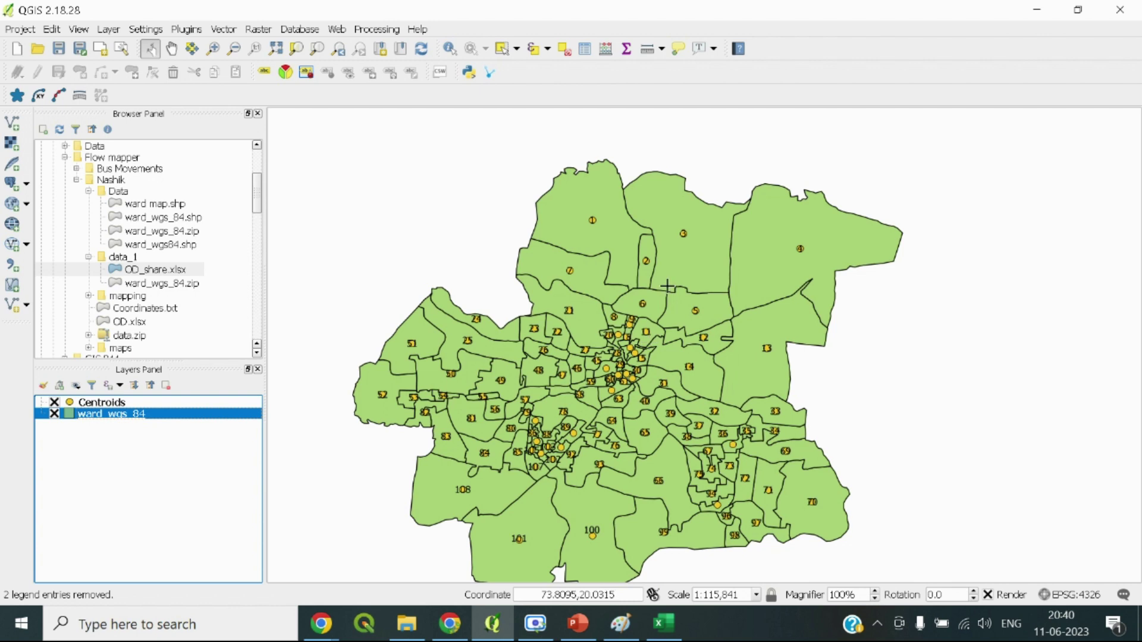
pyautogui.scroll(1, 602, 352)
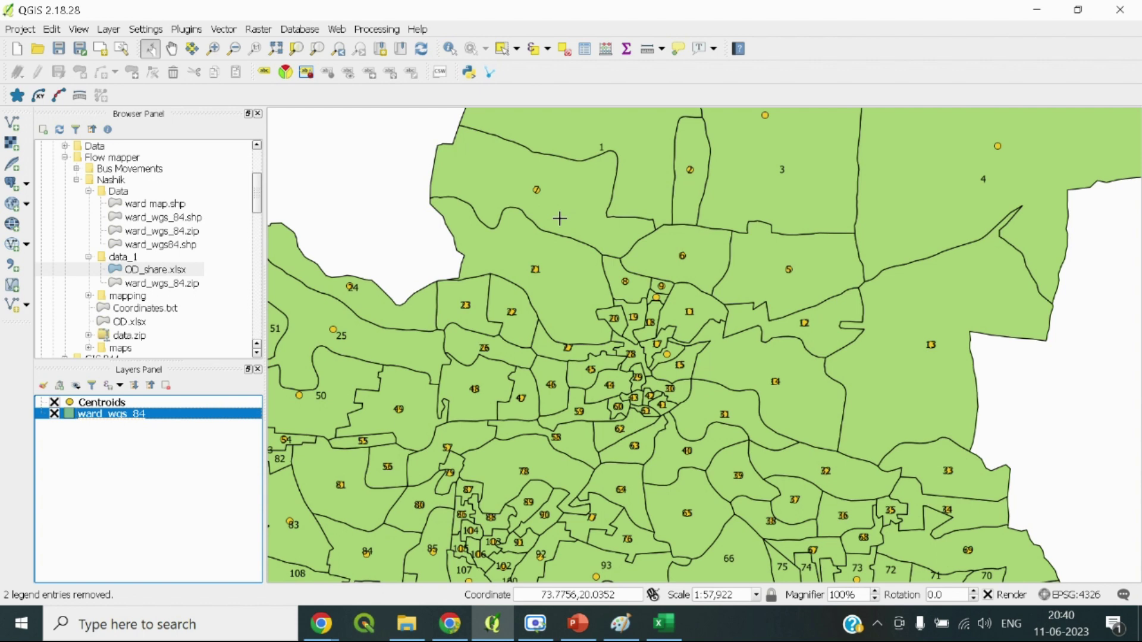
pyautogui.scroll(-1, 559, 218)
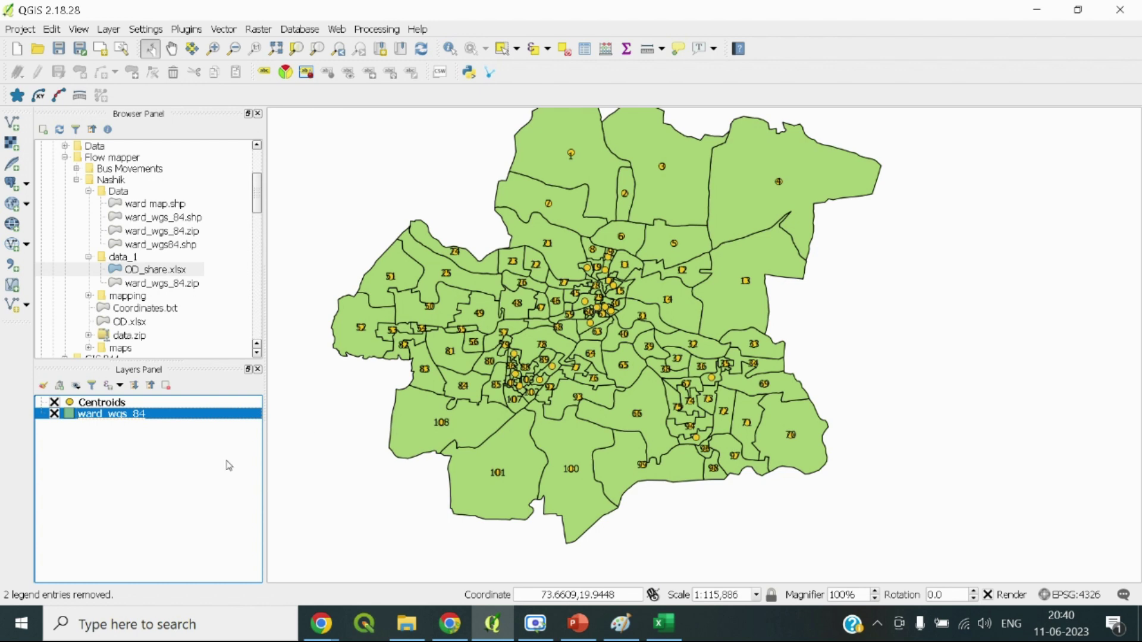
pyautogui.click(455, 618)
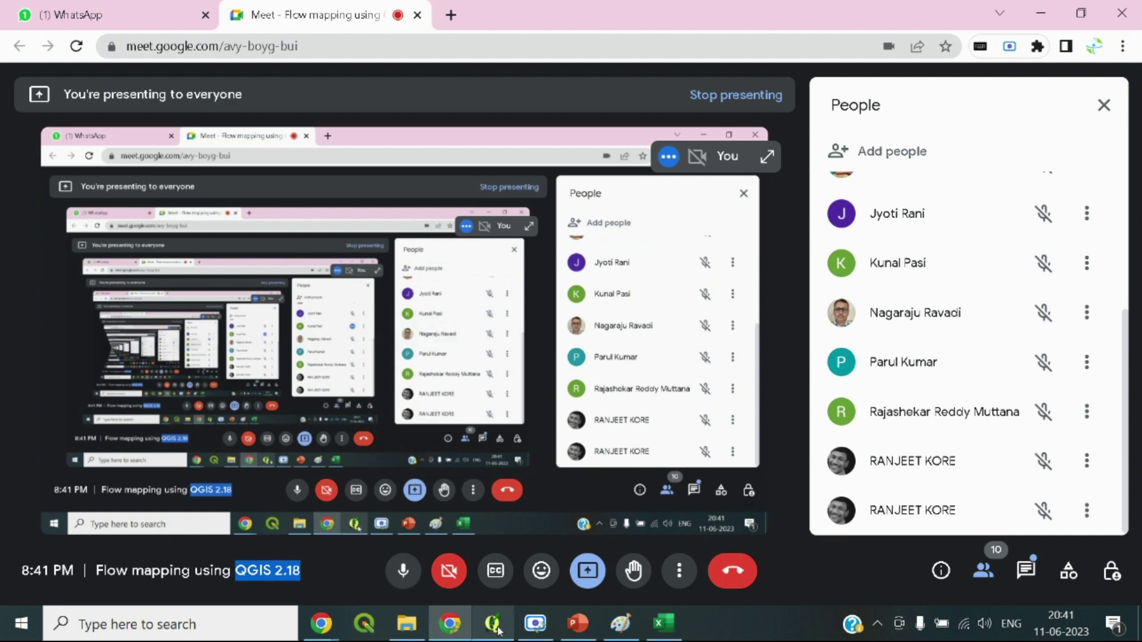
pyautogui.moveTo(497, 627)
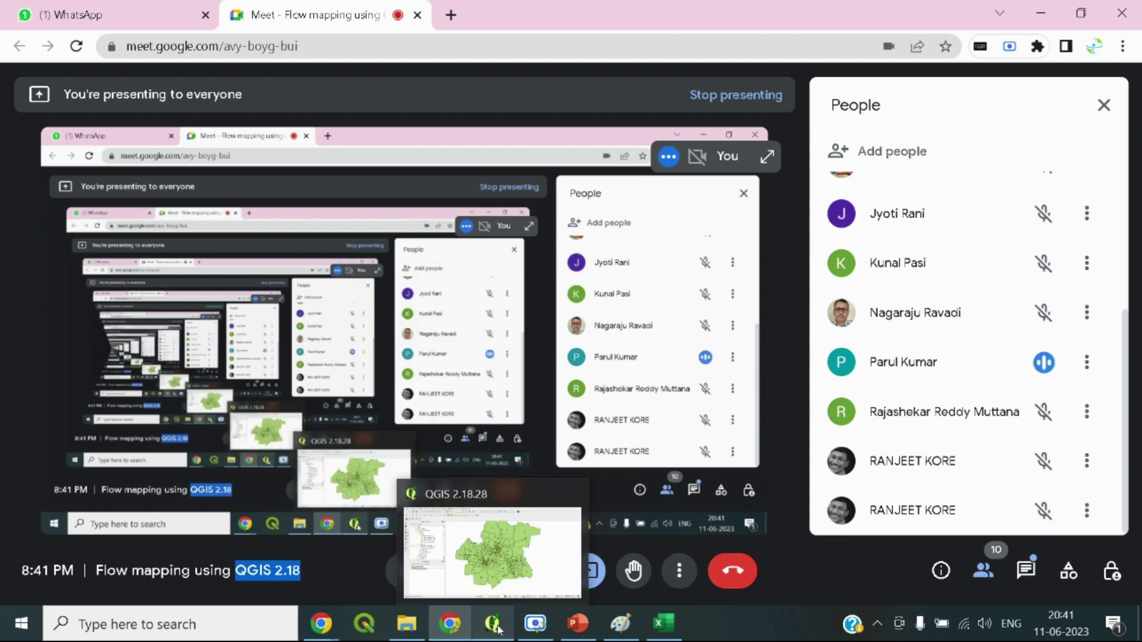
pyautogui.click(497, 626)
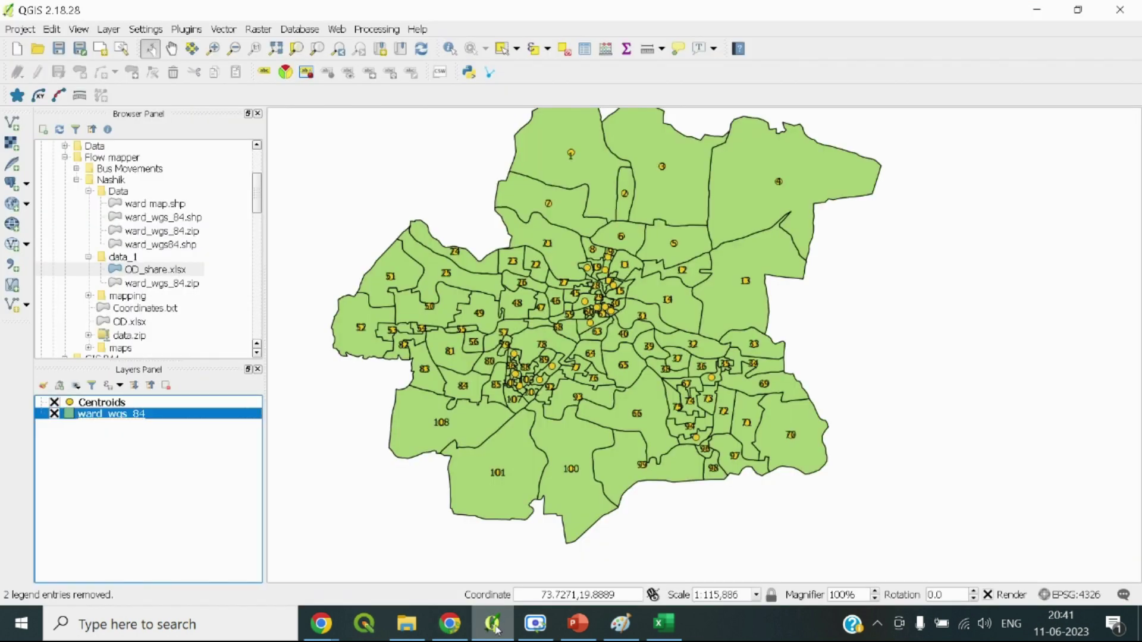
# Turn the Centroids layer's visibility off and back on to compare the map with and without it
pyautogui.click(98, 436)
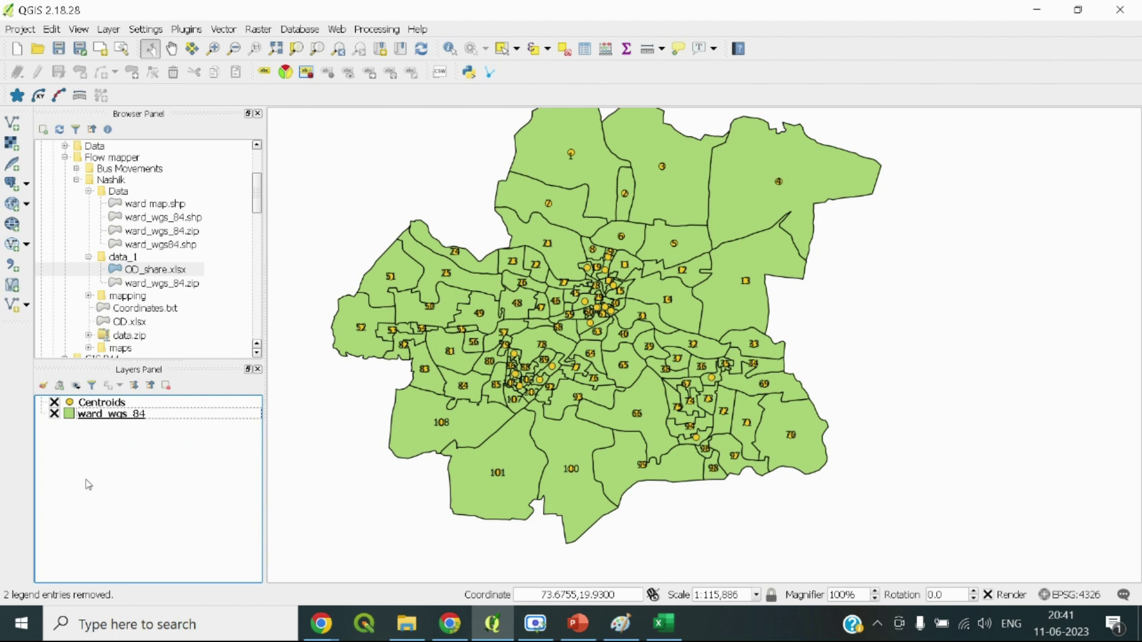
pyautogui.click(58, 408)
pyautogui.click(54, 403)
pyautogui.click(54, 403)
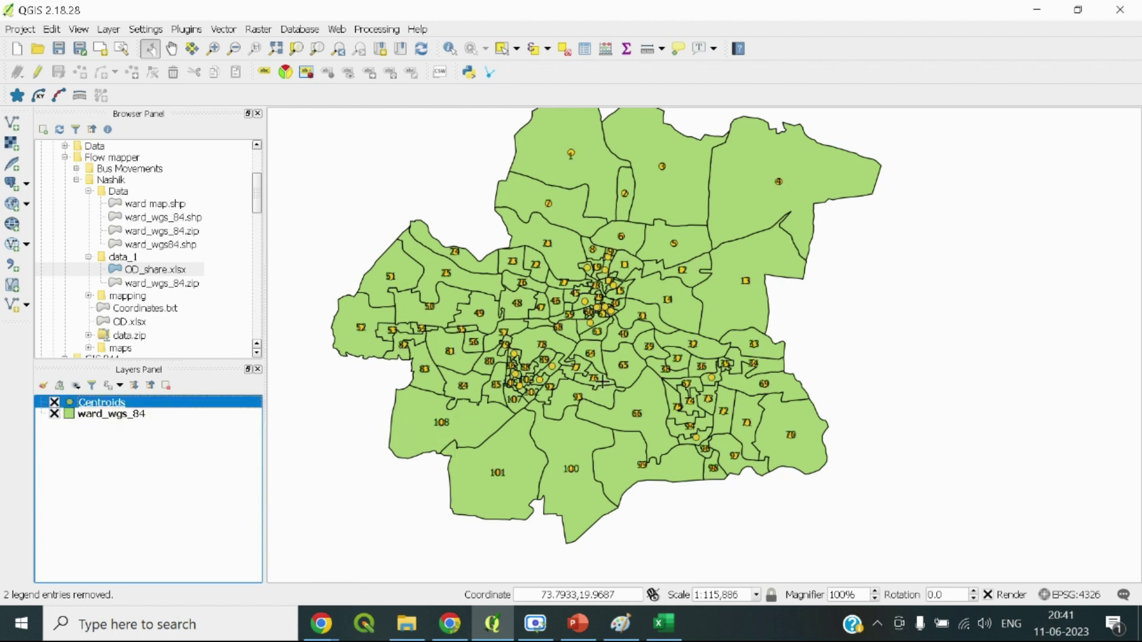
# Open the Centroids layer's attribute table, look through its ward records and place the table beside the map
pyautogui.rightClick(110, 405)
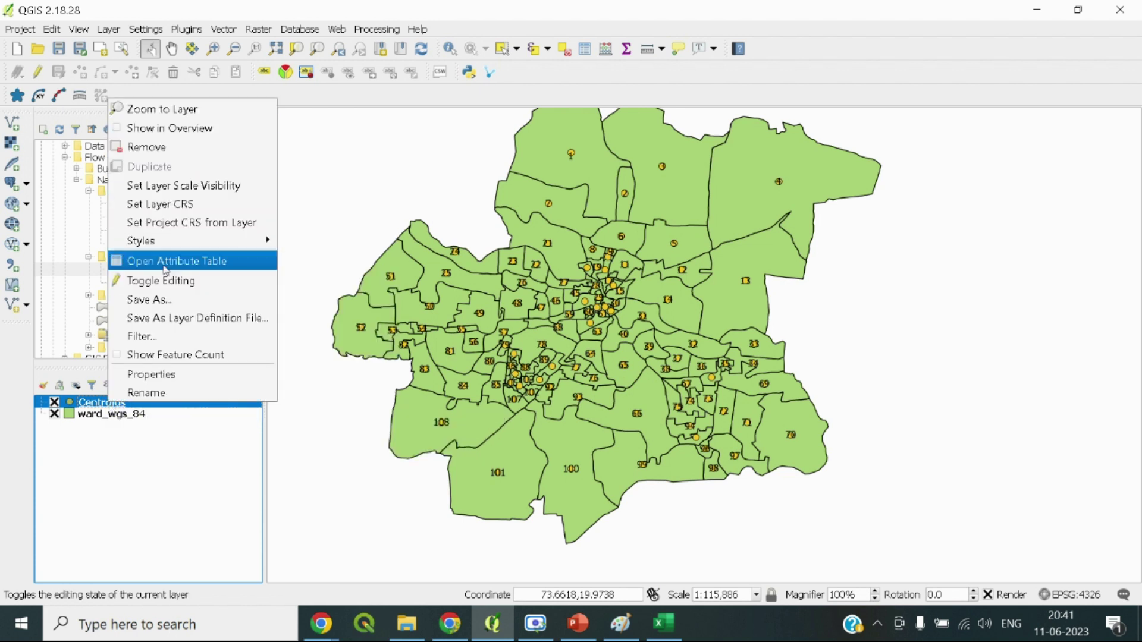
pyautogui.click(164, 263)
pyautogui.scroll(-7, 434, 294)
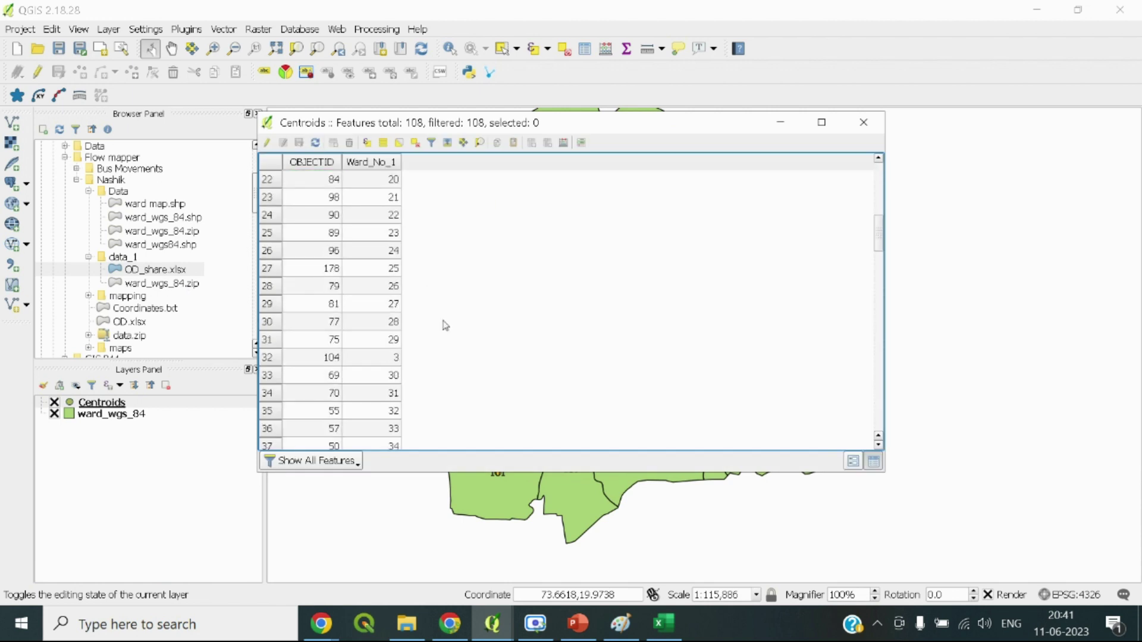
pyautogui.moveTo(879, 238); pyautogui.dragTo(839, 452)
pyautogui.hotkey('ctrl', 'Home')
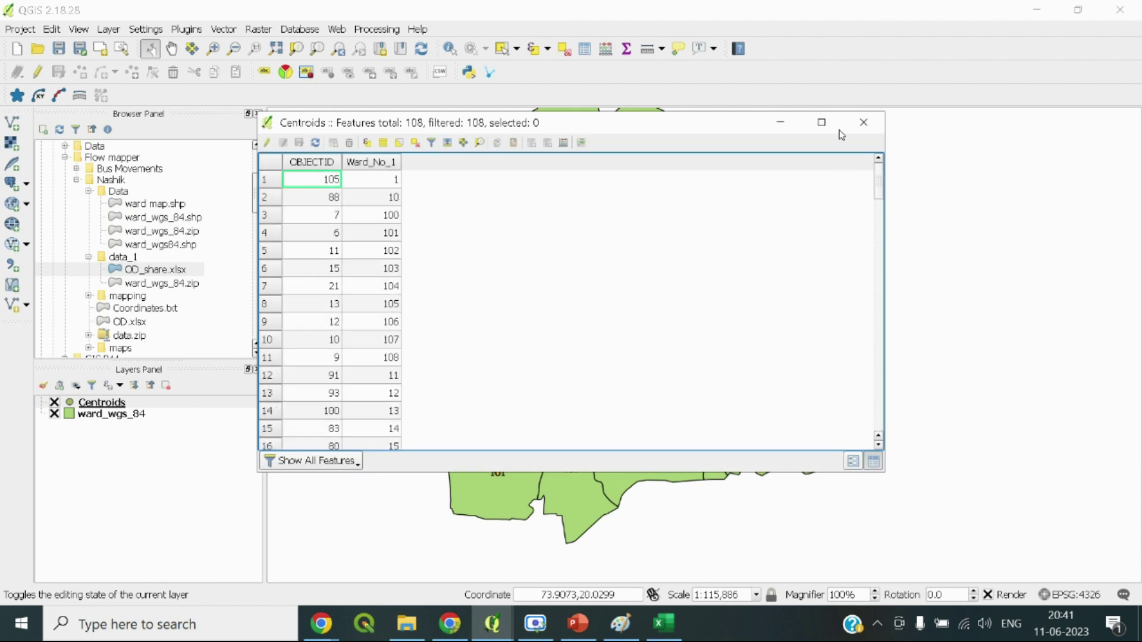
pyautogui.moveTo(644, 123); pyautogui.dragTo(886, 145)
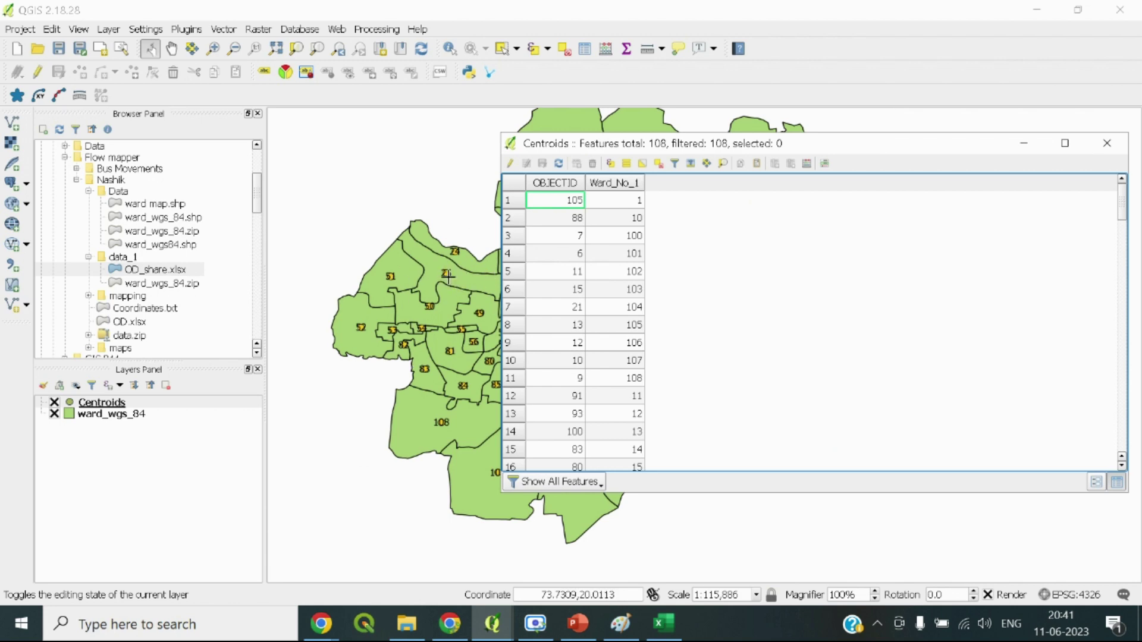
pyautogui.scroll(3, 443, 271)
pyautogui.scroll(-3, 426, 286)
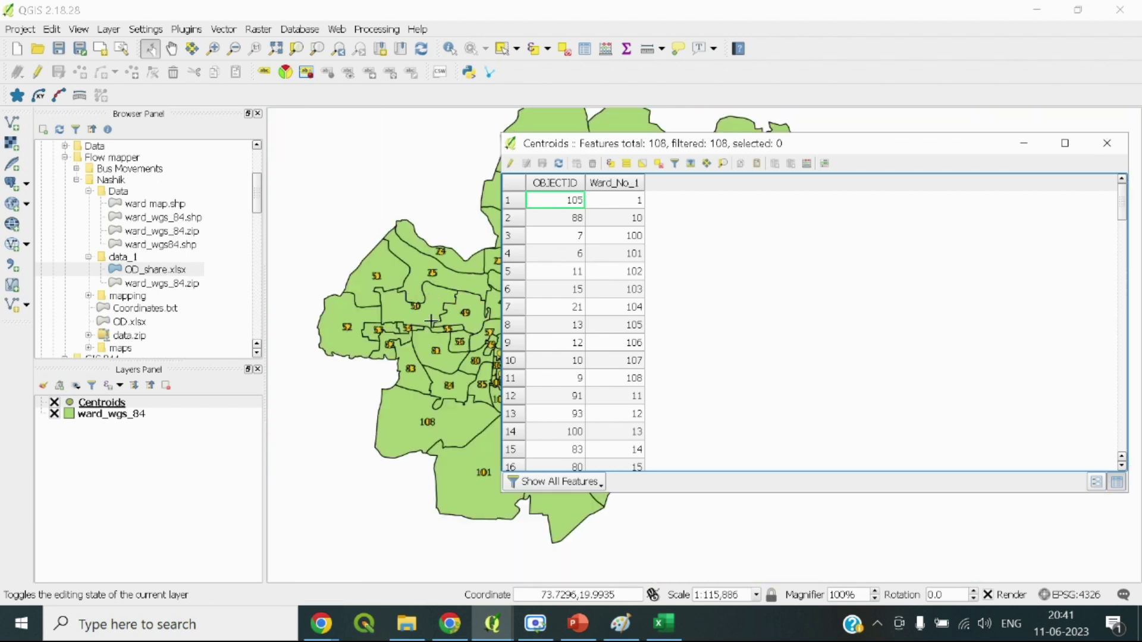
pyautogui.click(432, 323)
# Look briefly at the matrix workbook in Excel and return to the Centroids attribute table in QGIS
pyautogui.click(676, 637)
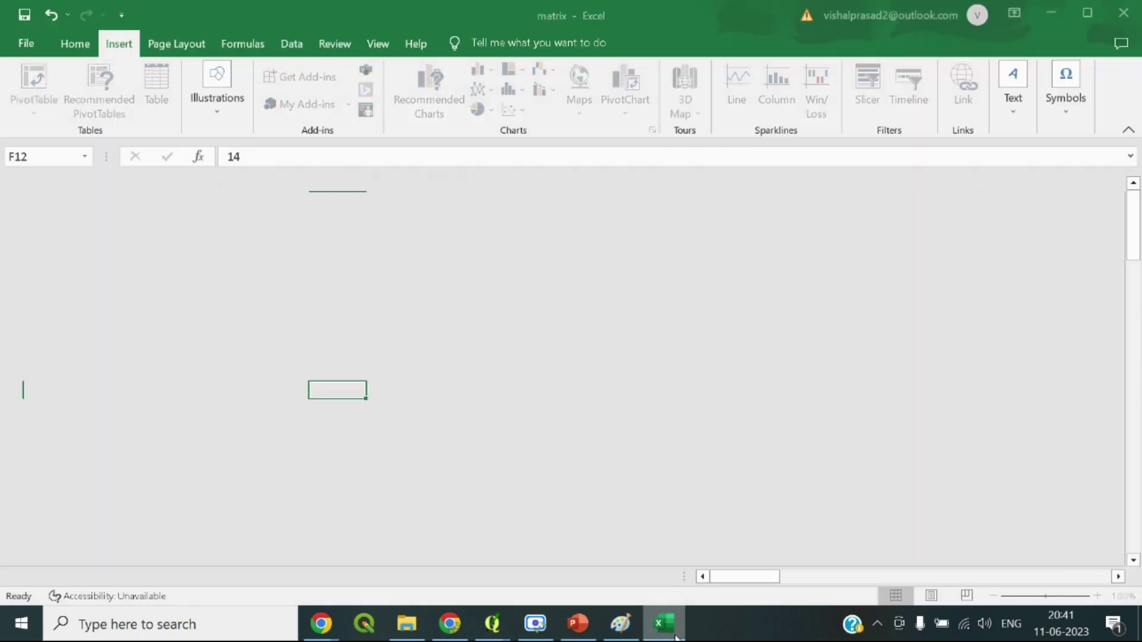
pyautogui.click(676, 636)
pyautogui.moveTo(536, 634)
pyautogui.click(575, 510)
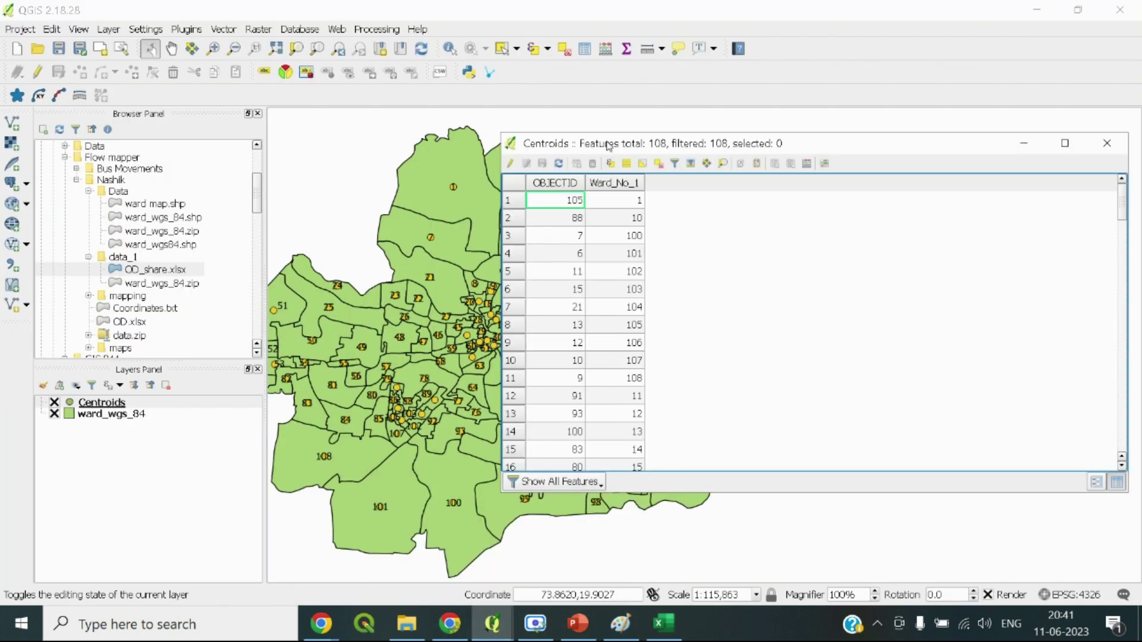
# Maximize the Centroids attribute table and sort its records by Ward_No_1 in ascending order
pyautogui.moveTo(608, 143); pyautogui.dragTo(451, 170)
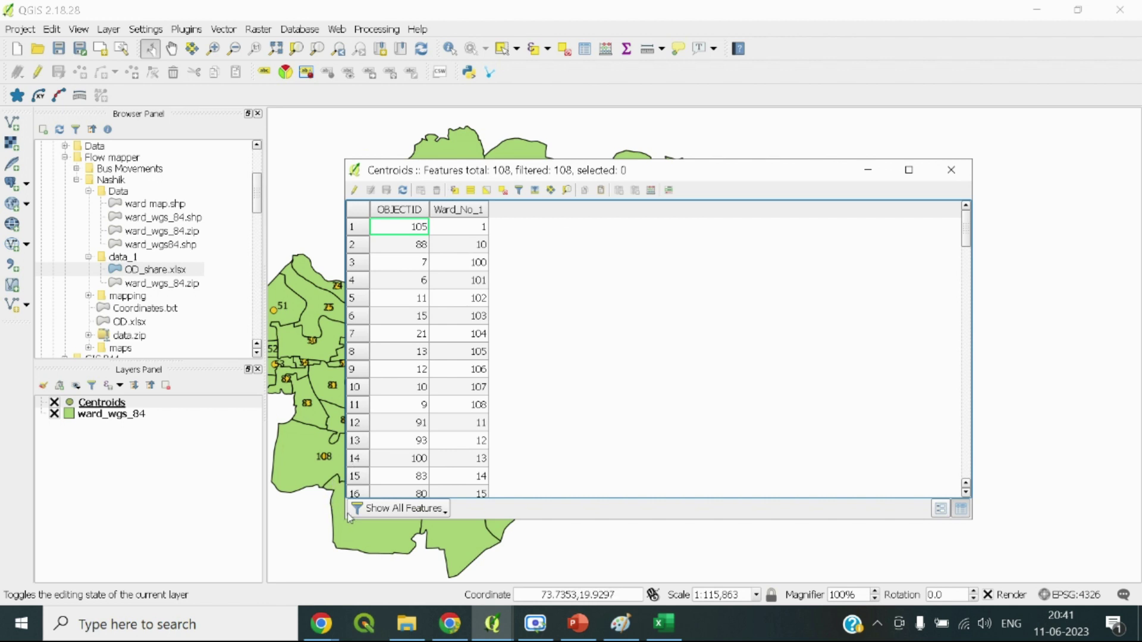
pyautogui.doubleClick(581, 173)
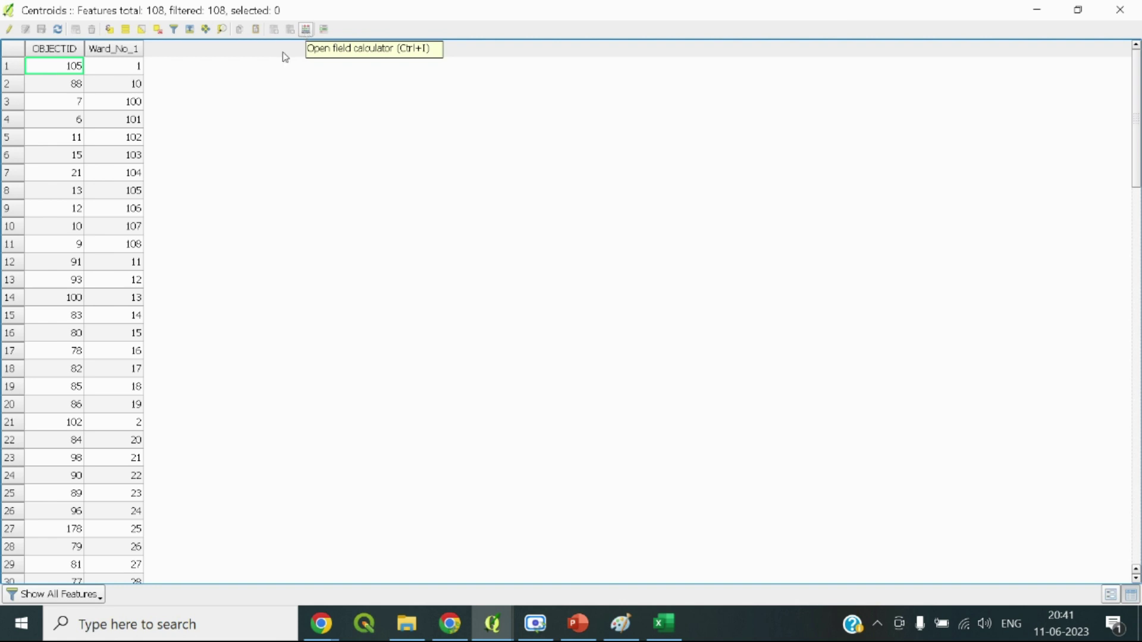
pyautogui.click(130, 50)
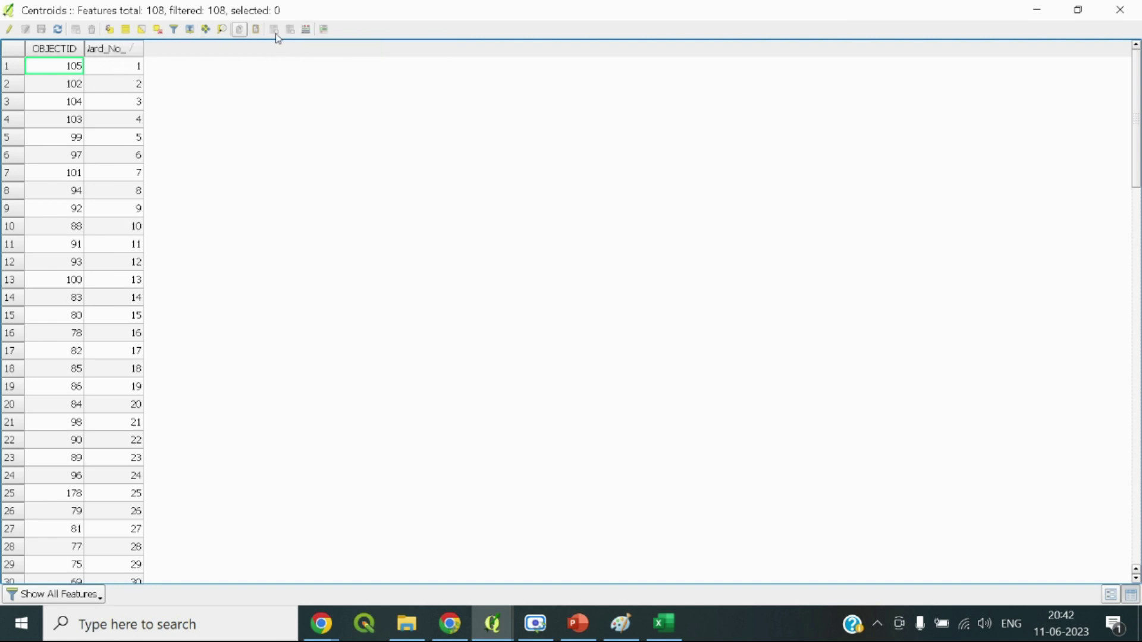
pyautogui.click(305, 29)
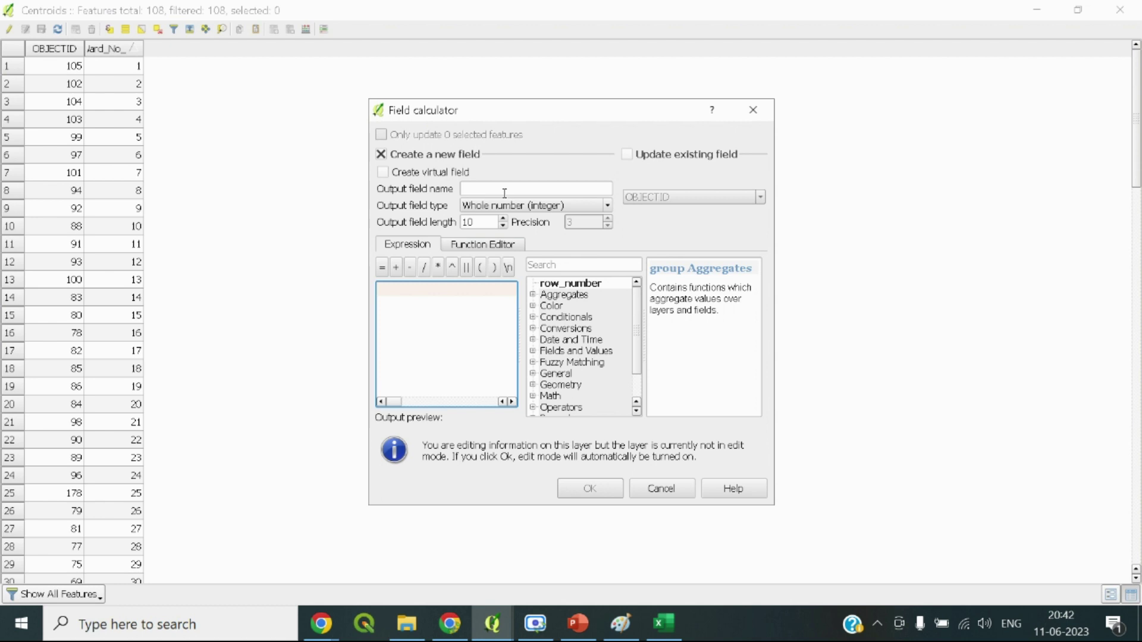
pyautogui.click(504, 193)
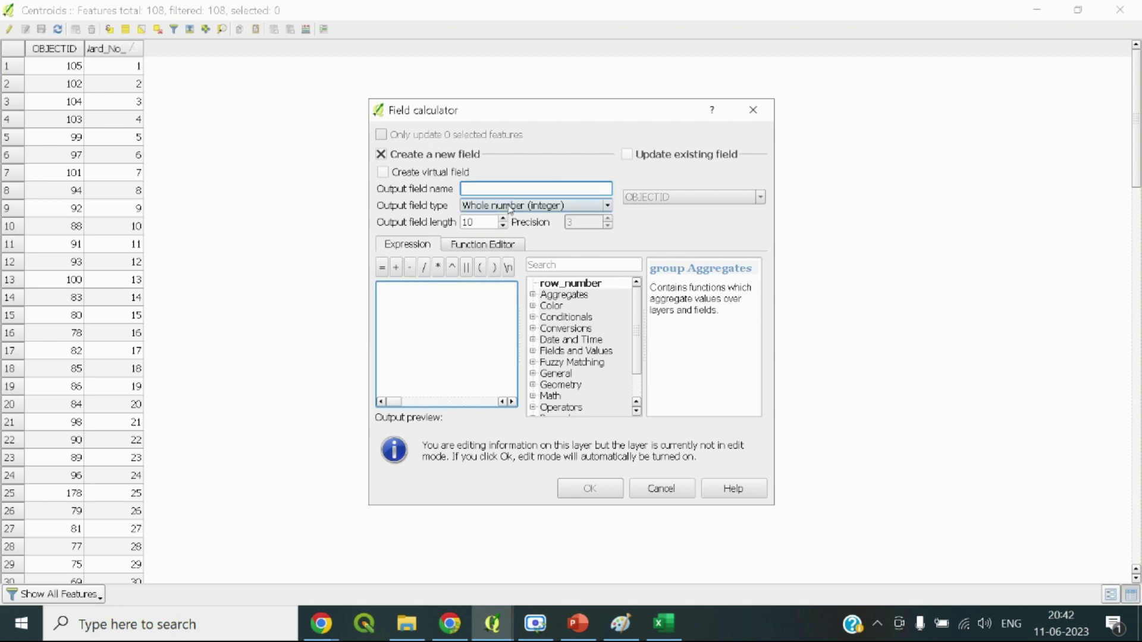
pyautogui.write('Long')
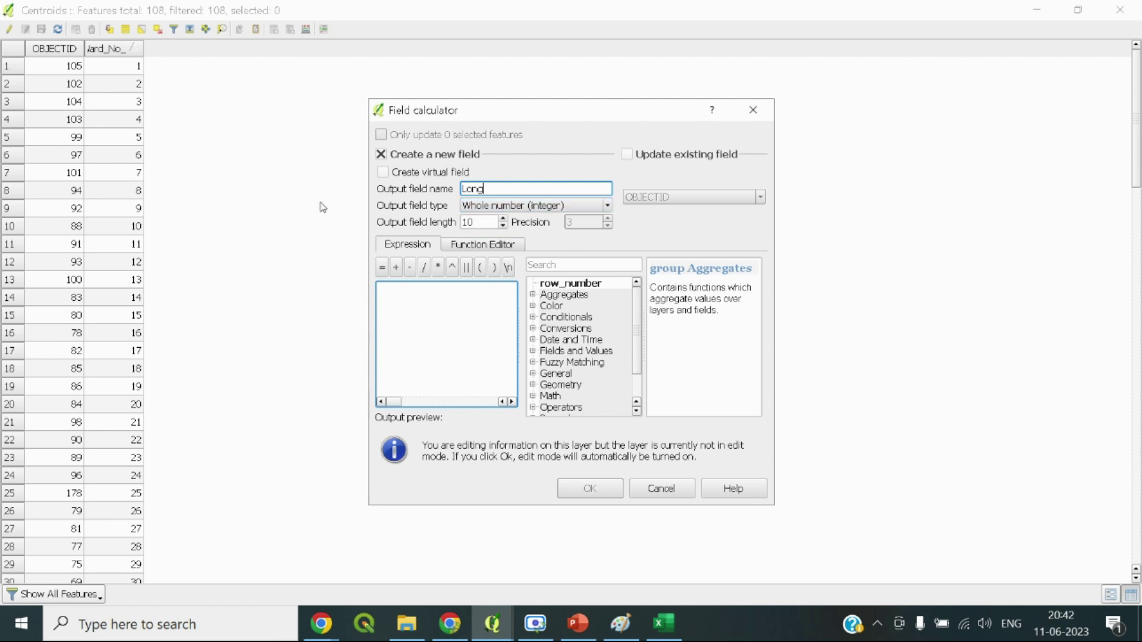
pyautogui.click(513, 206)
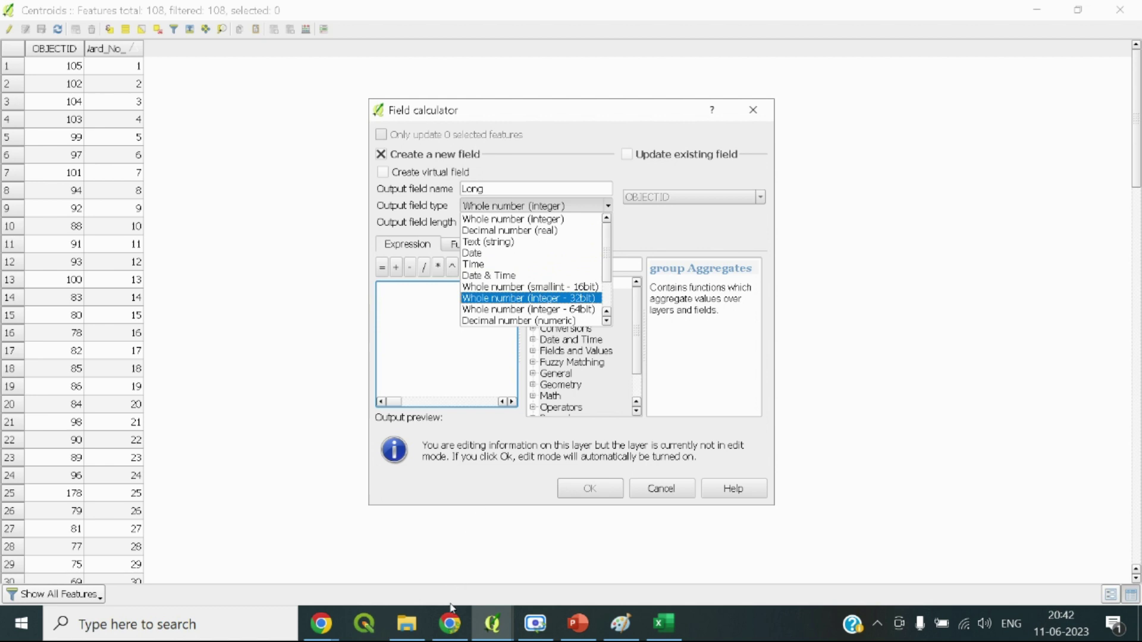
pyautogui.click(657, 487)
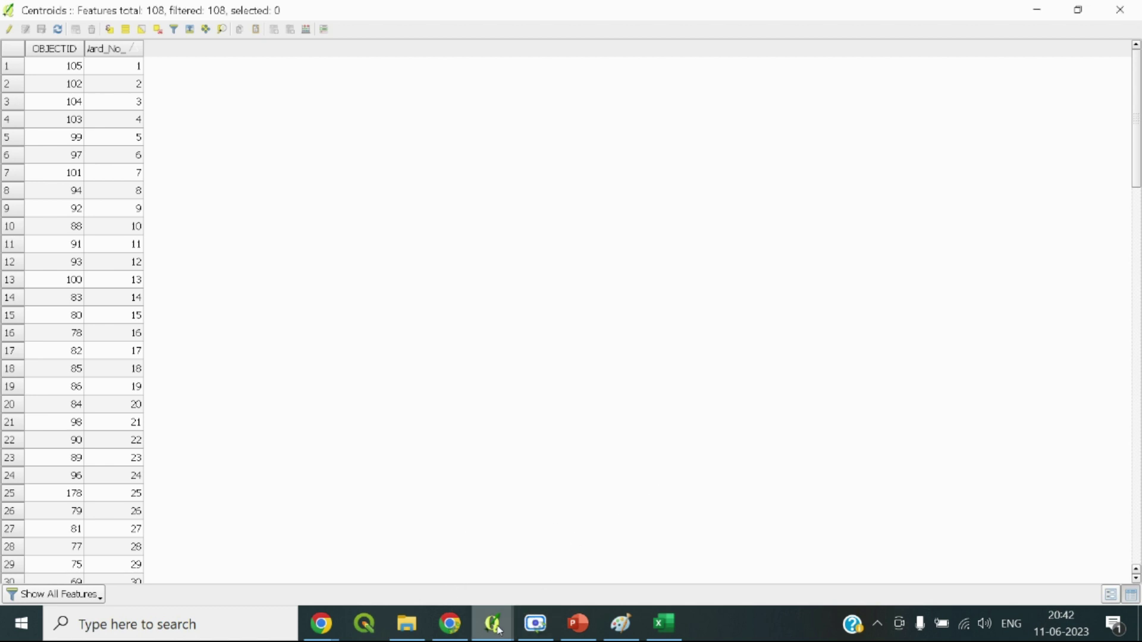
# Look over the whole ward map in the main window, then reopen the Centroids attribute table and maximize it
pyautogui.moveTo(492, 623)
pyautogui.click(395, 539)
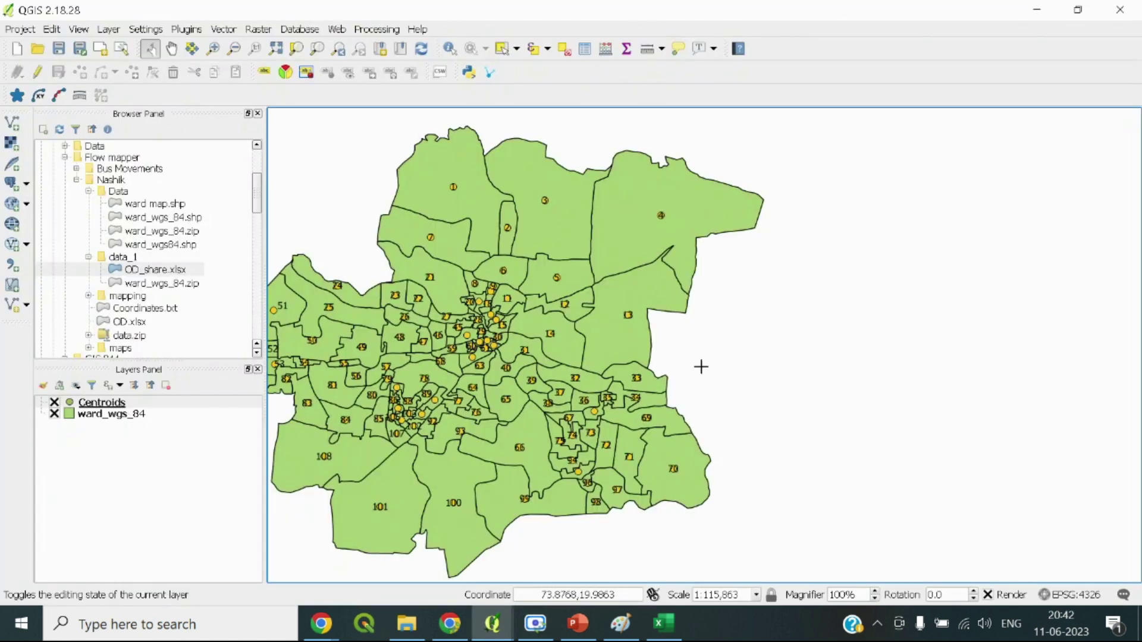
pyautogui.scroll(-1, 713, 329)
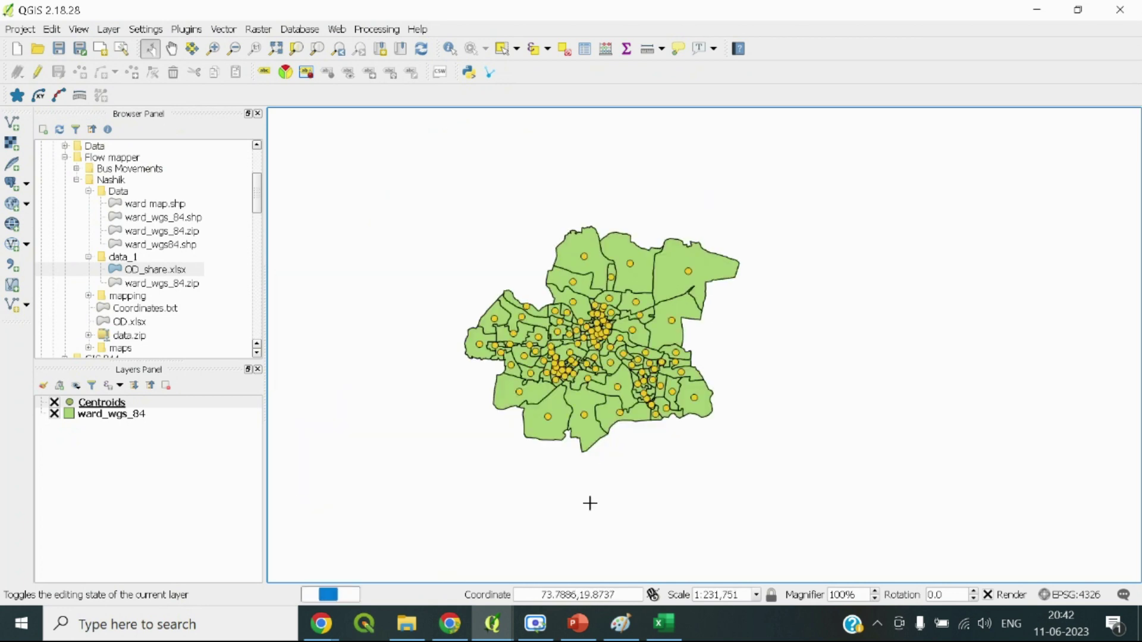
pyautogui.scroll(1, 575, 324)
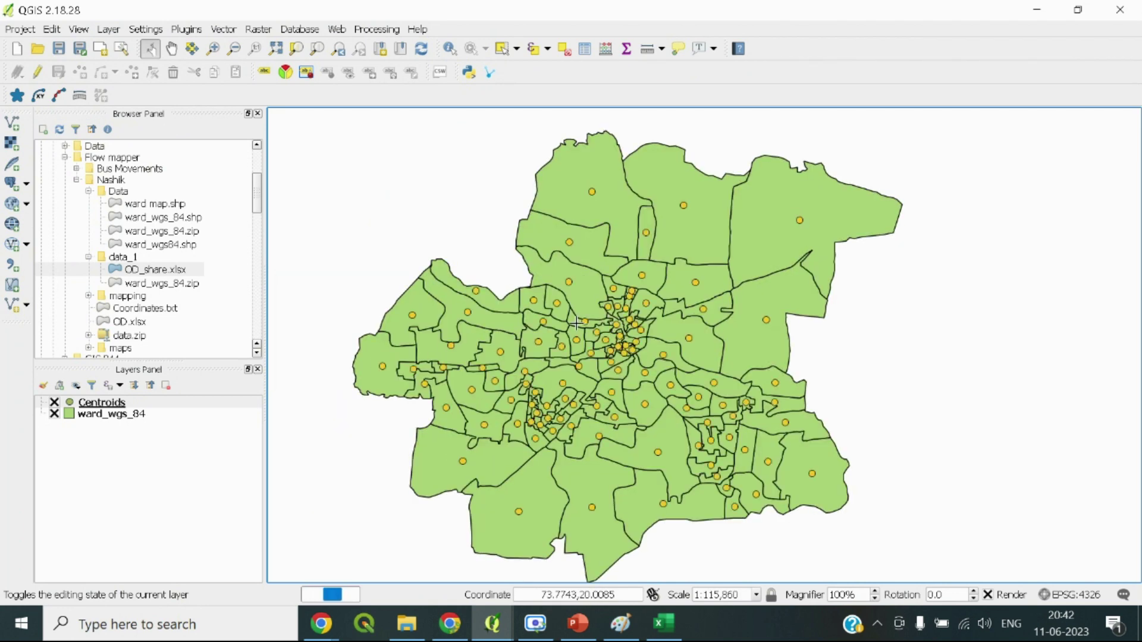
pyautogui.rightClick(89, 406)
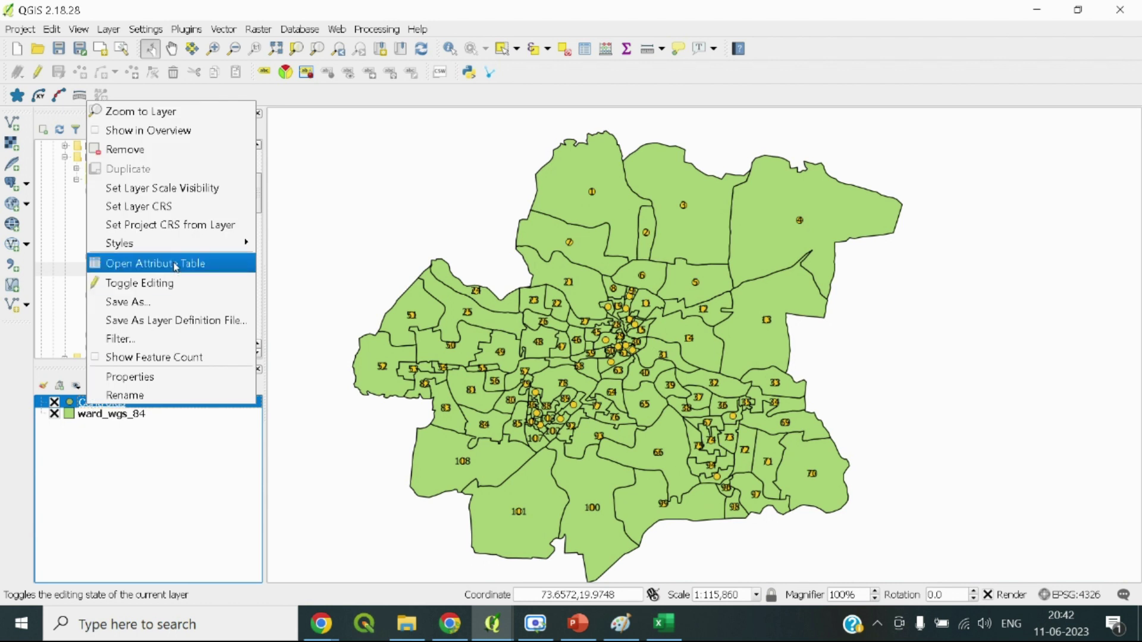
pyautogui.click(176, 264)
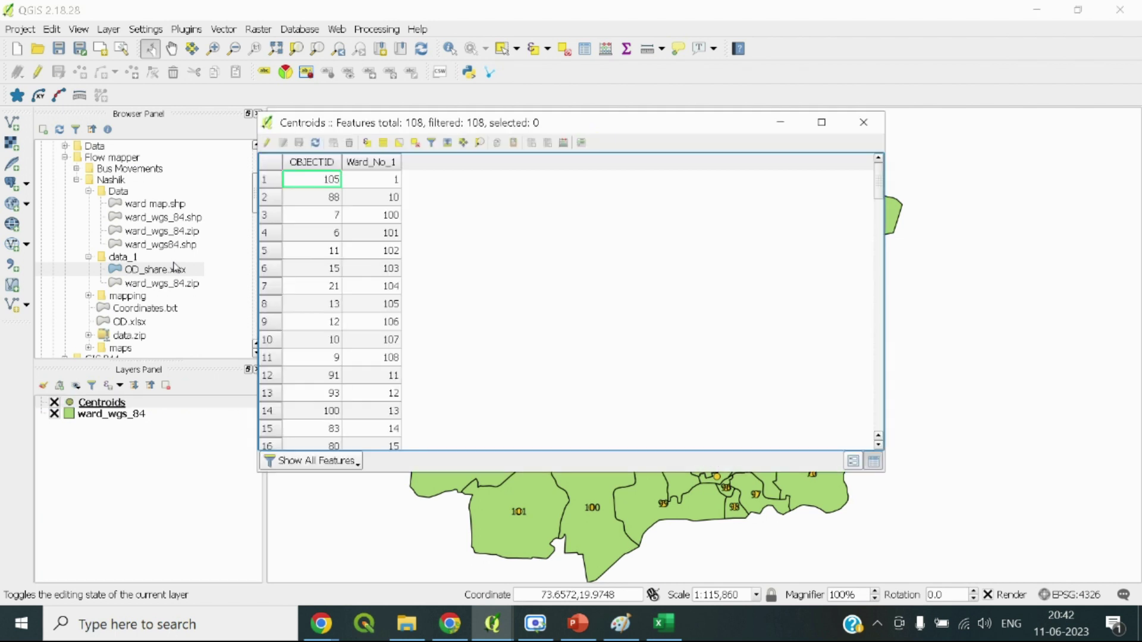
pyautogui.doubleClick(448, 122)
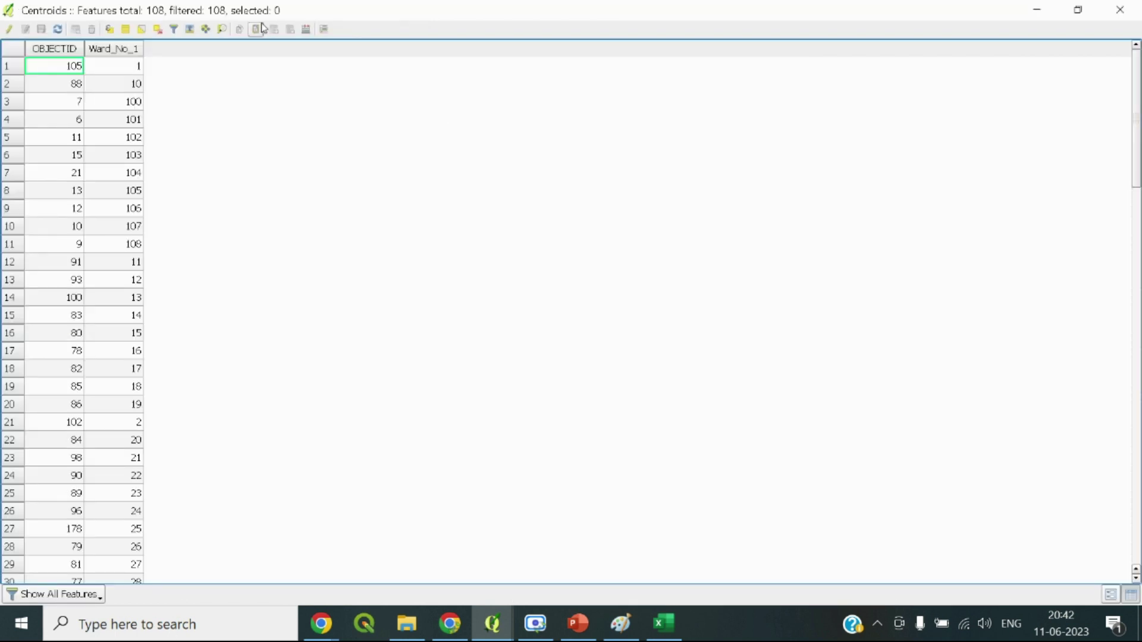
# Set up a new field named Long in the Field calculator with the type Decimal number (real)
pyautogui.click(308, 31)
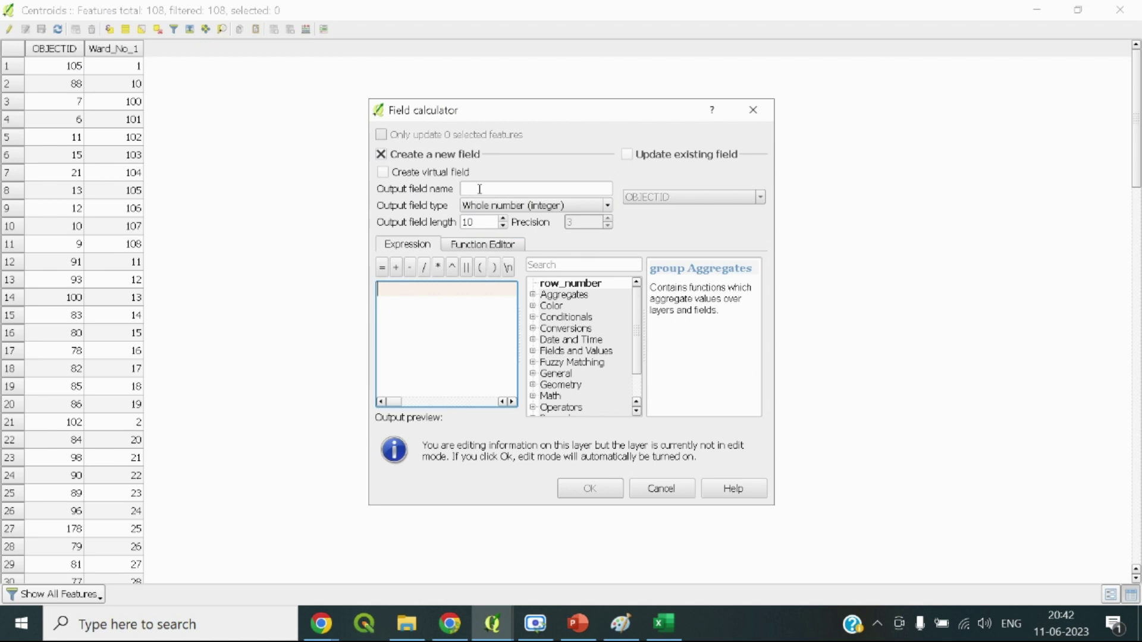
pyautogui.click(479, 189)
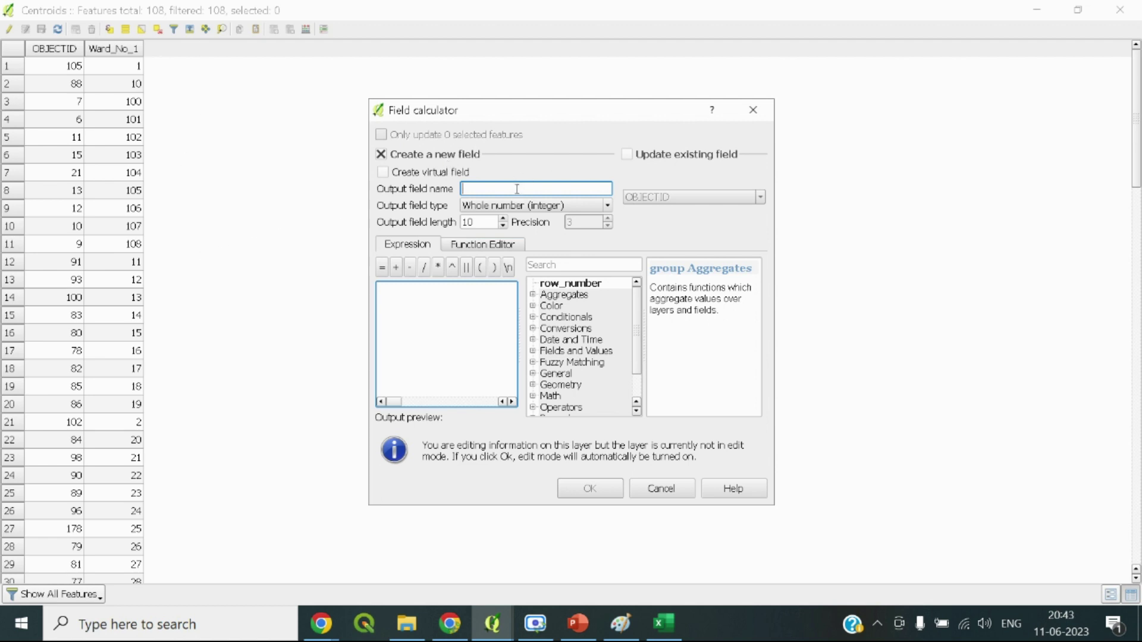
pyautogui.write('Long')
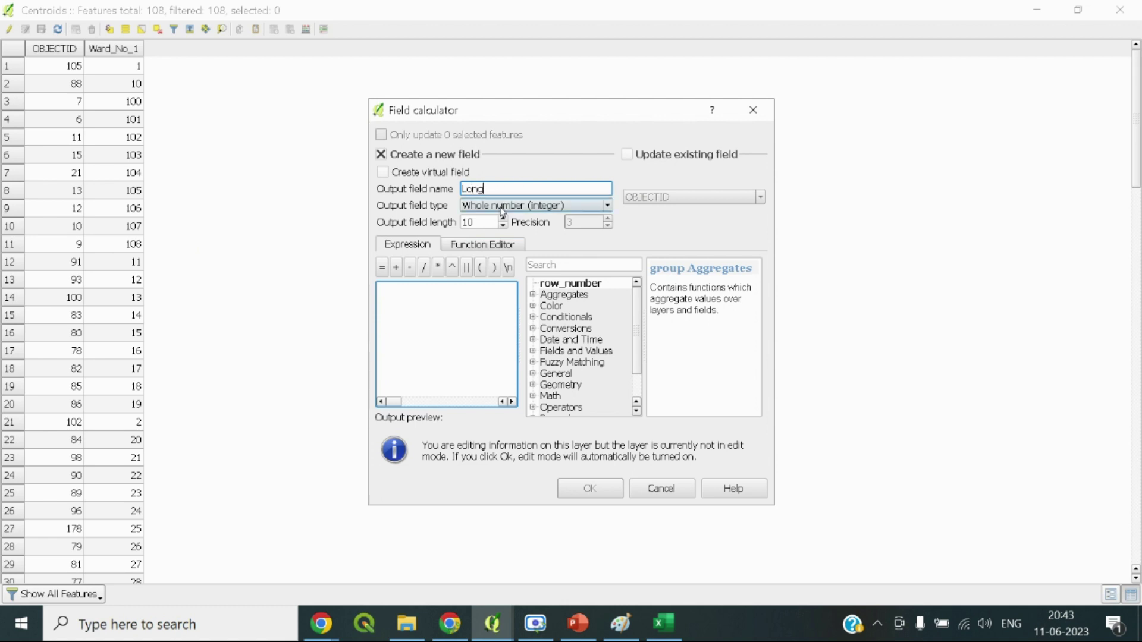
pyautogui.click(502, 208)
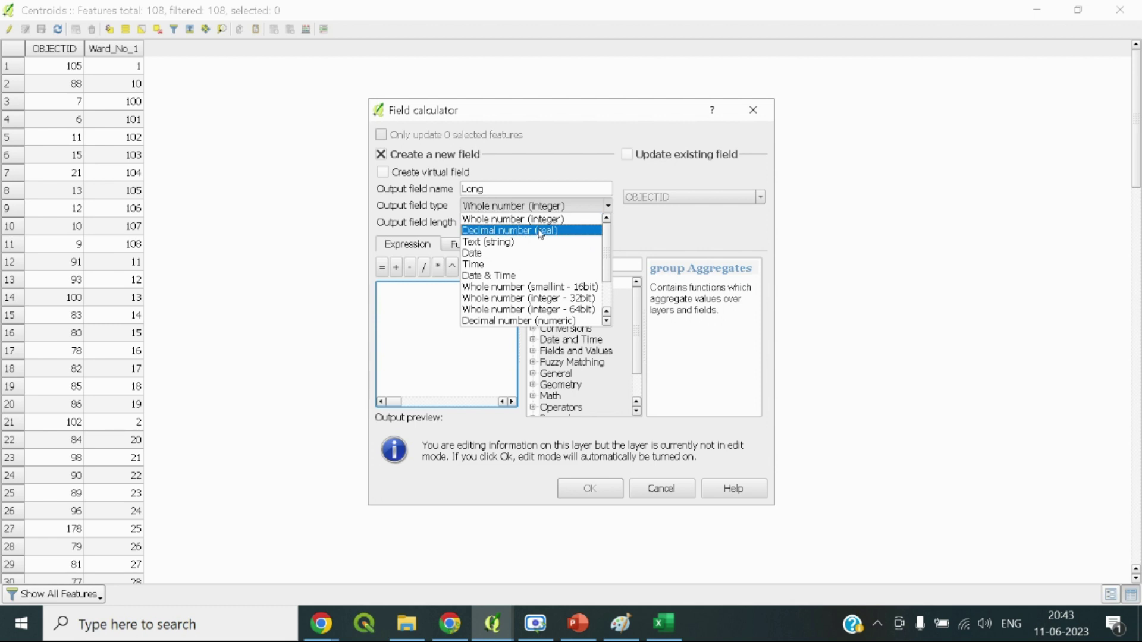
pyautogui.click(540, 231)
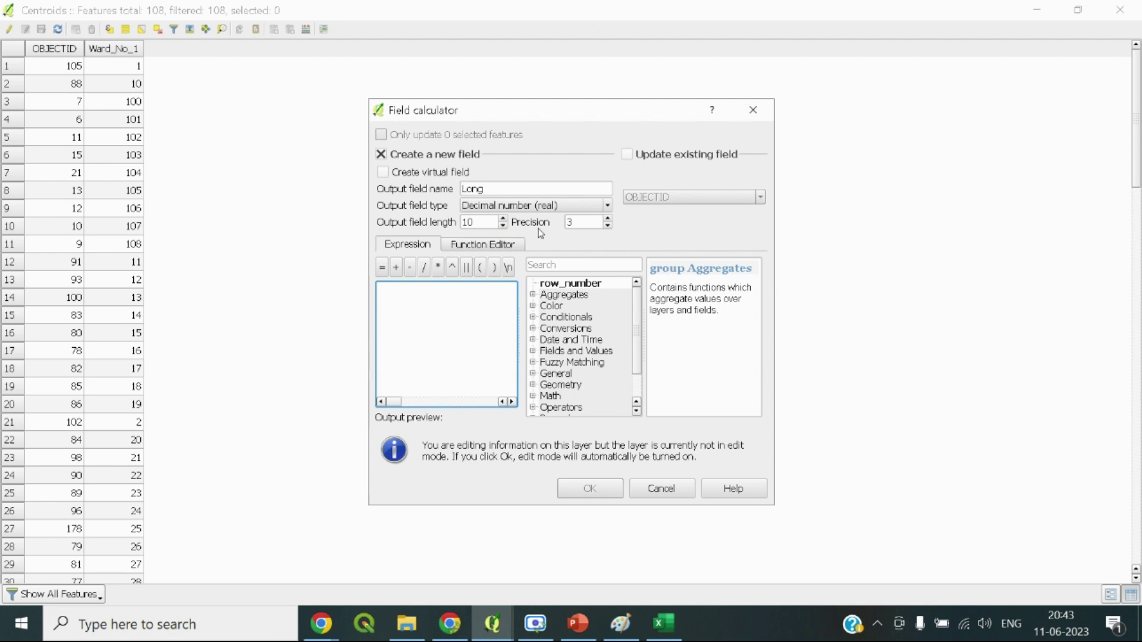
# Enter the expression $x for the Long field and create it to store each centroid's longitude
pyautogui.click(439, 329)
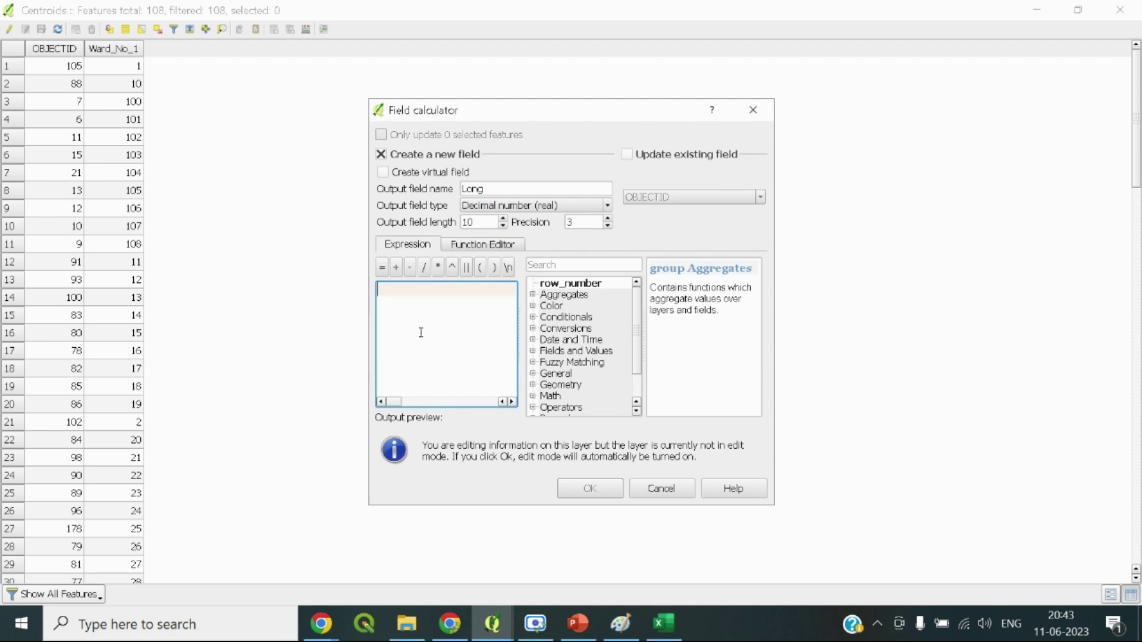
pyautogui.write('$')
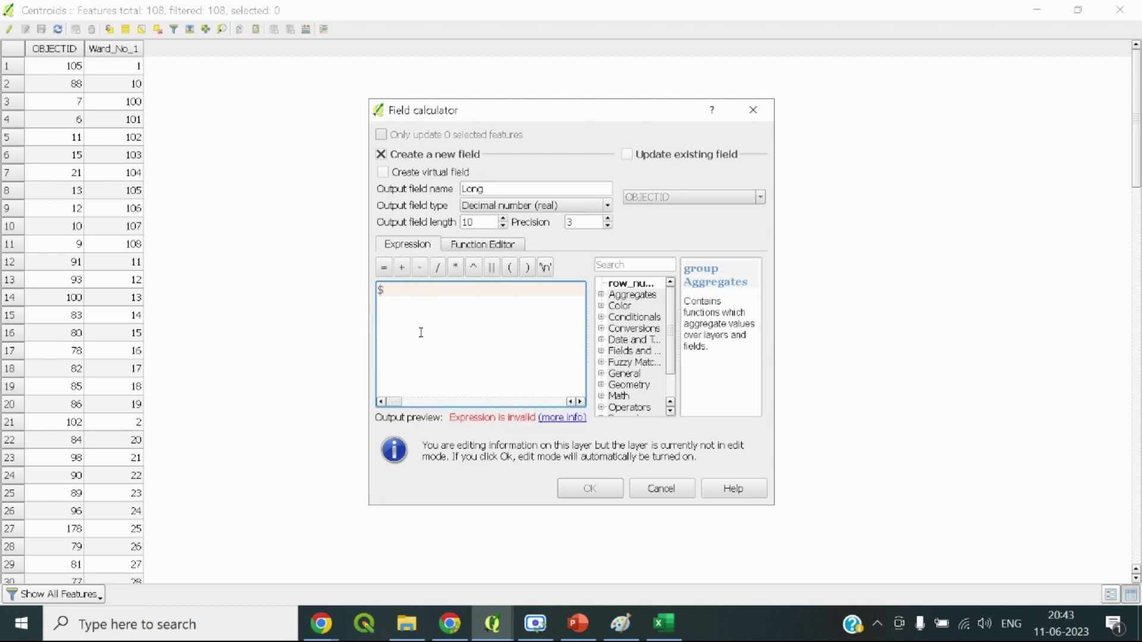
pyautogui.write('y')
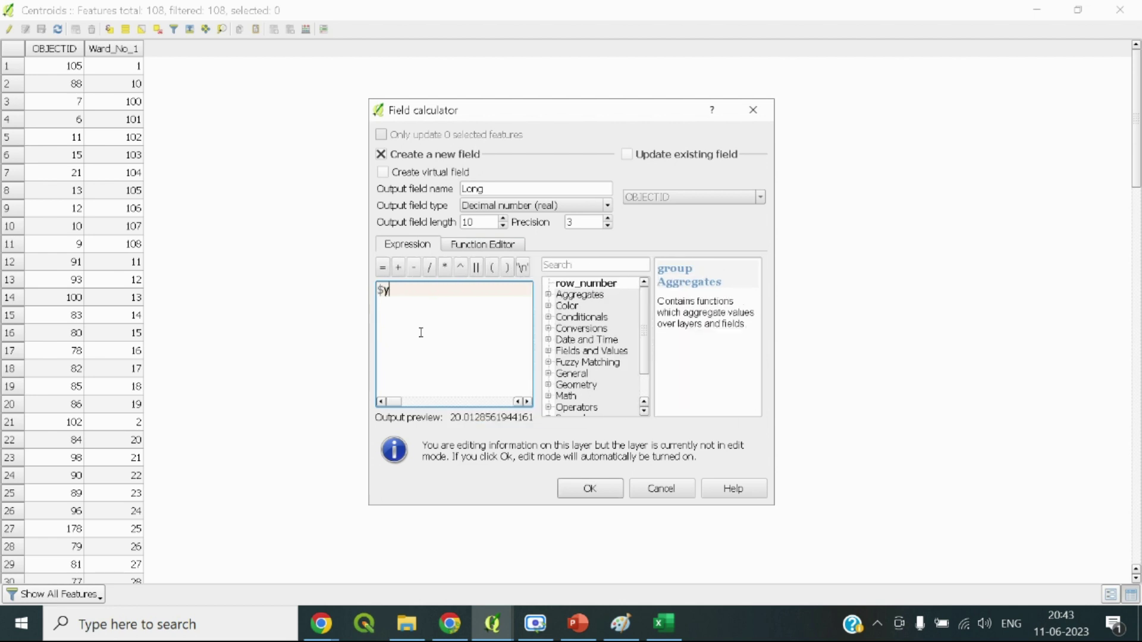
pyautogui.press('BackSpace')
pyautogui.write('x')
pyautogui.moveTo(395, 295); pyautogui.dragTo(357, 290)
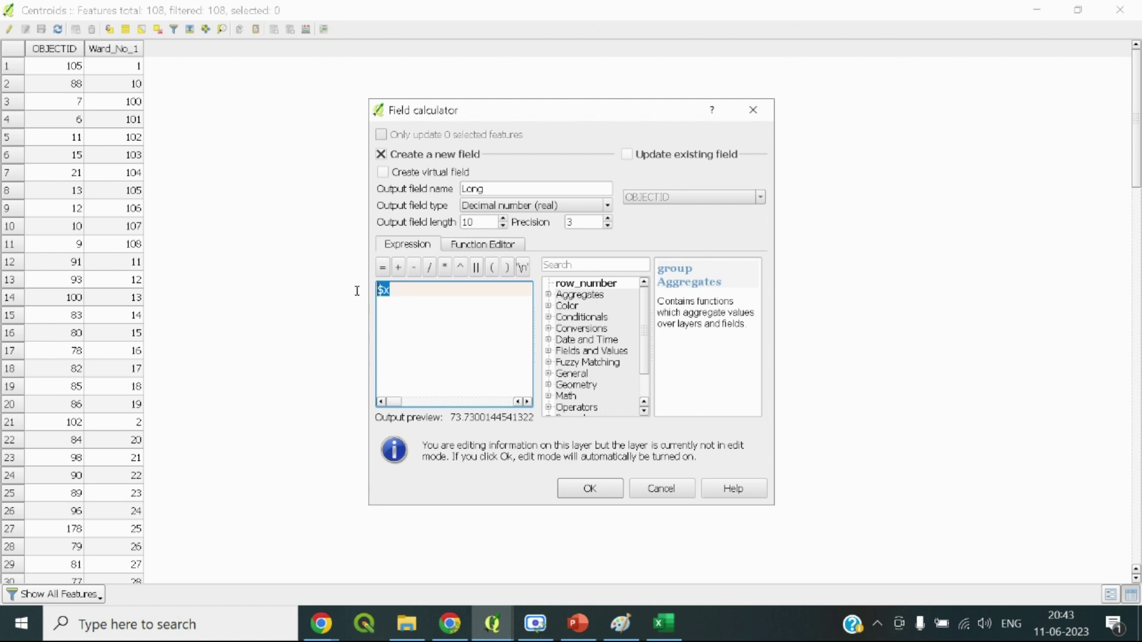
pyautogui.click(396, 288)
pyautogui.click(487, 188)
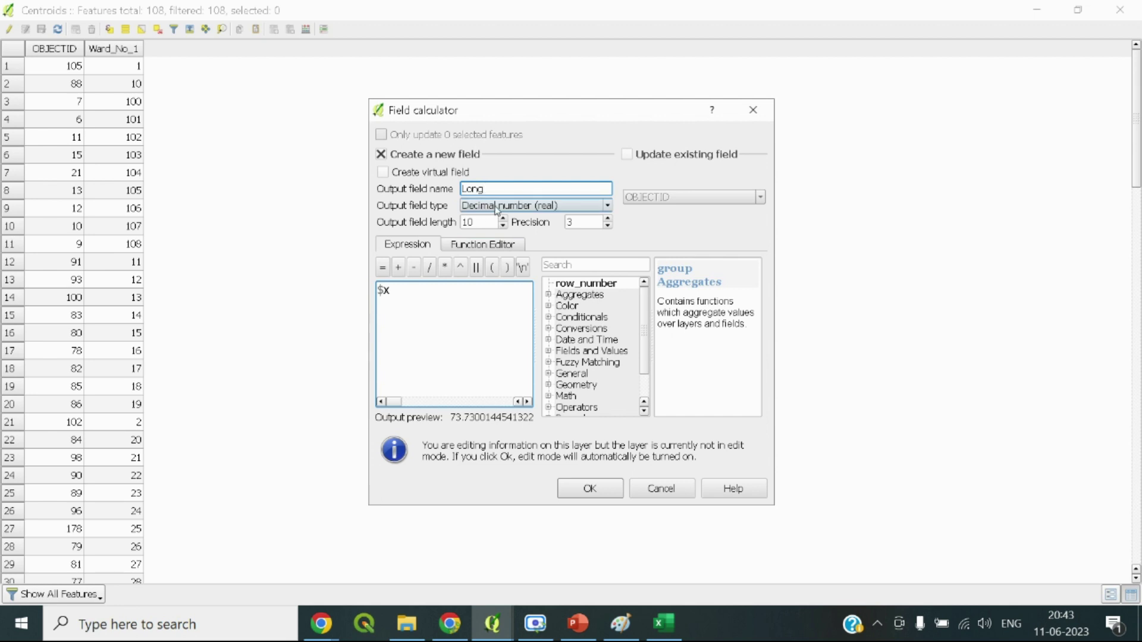
pyautogui.moveTo(418, 303); pyautogui.dragTo(363, 289)
pyautogui.click(420, 306)
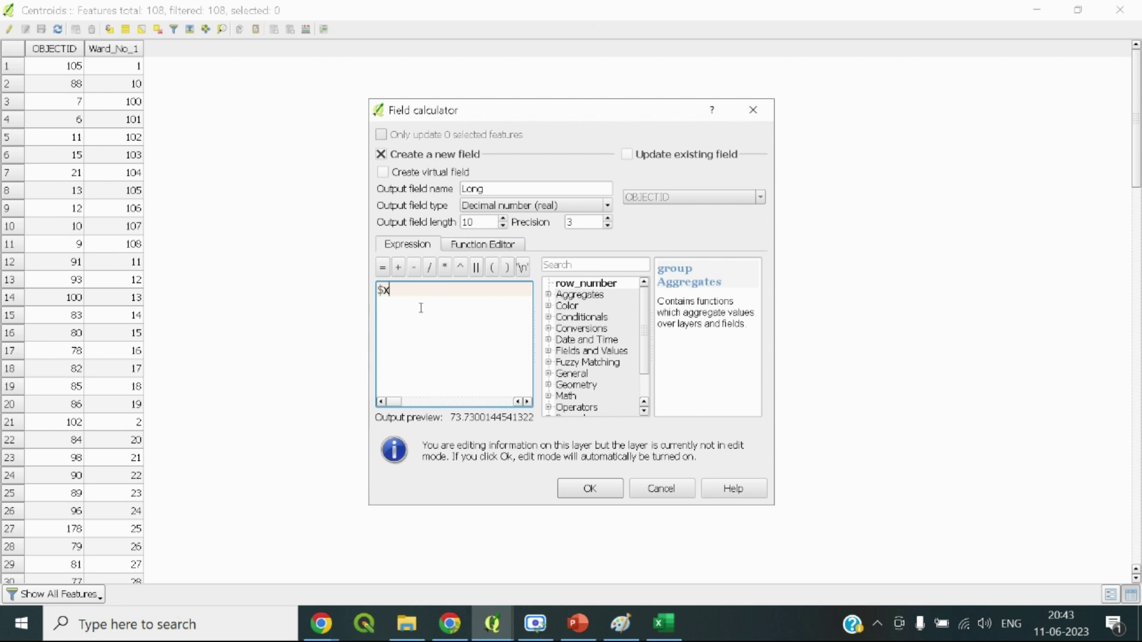
pyautogui.click(589, 489)
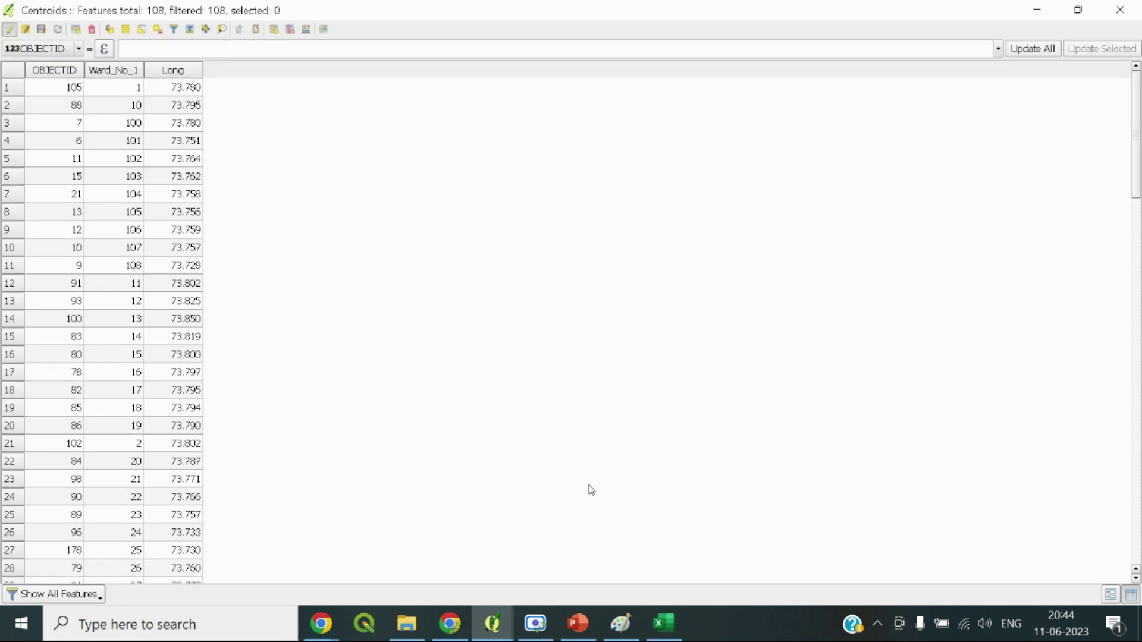
# Sort the Centroids records by Ward_No_1 in ascending order and look through the Long values
pyautogui.scroll(-5, 212, 152)
pyautogui.scroll(4, 189, 166)
pyautogui.scroll(1, 189, 167)
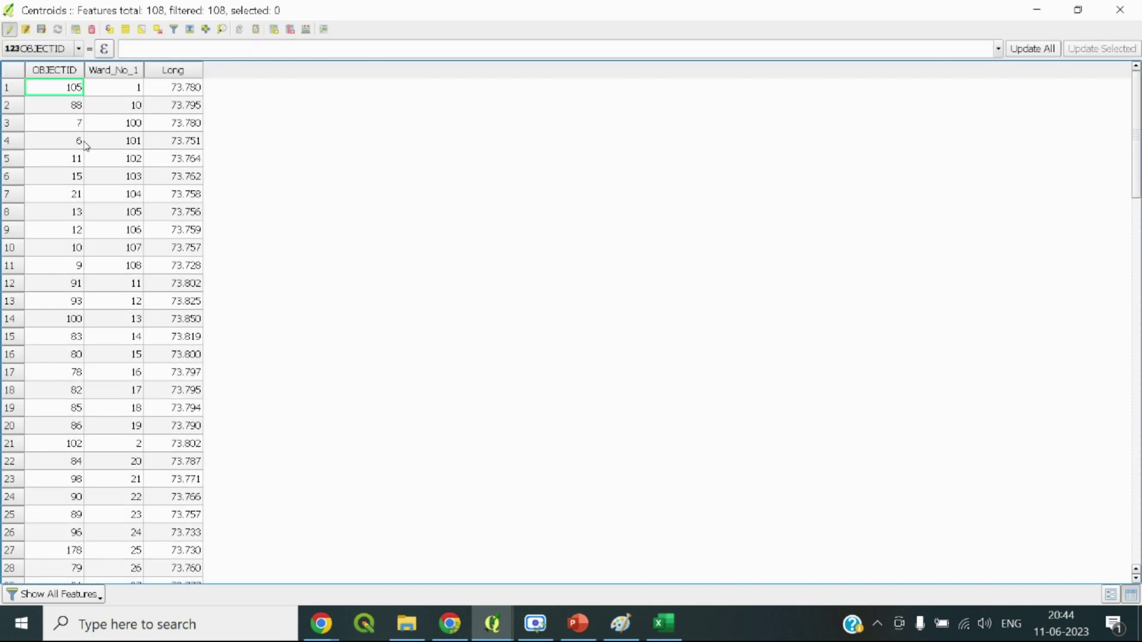
pyautogui.click(125, 71)
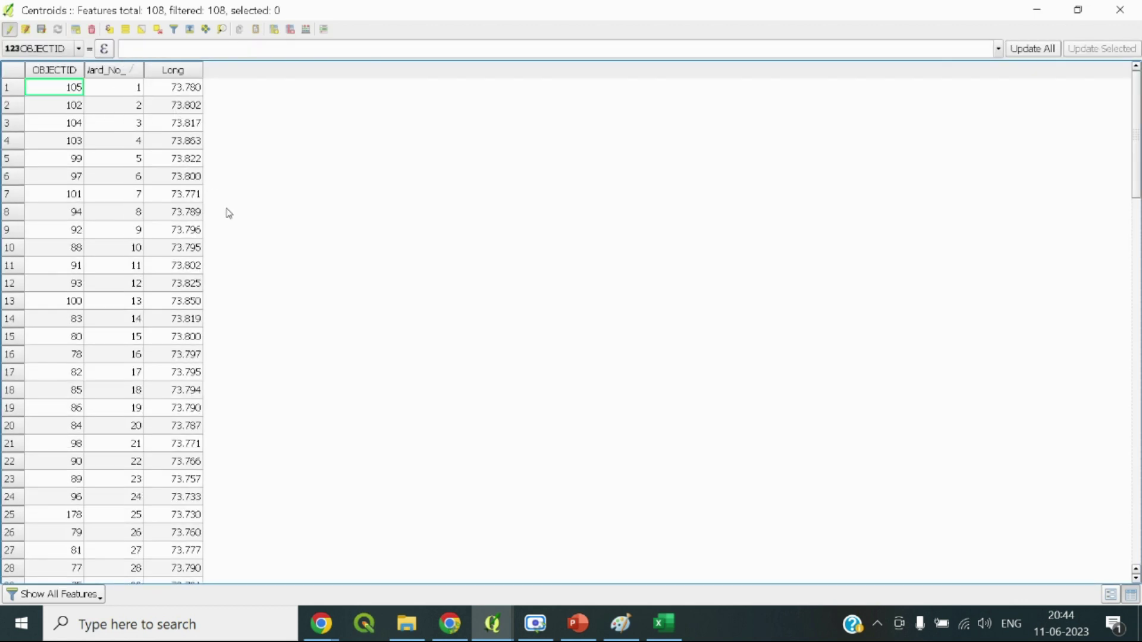
pyautogui.scroll(-11, 247, 245)
pyautogui.scroll(11, 248, 244)
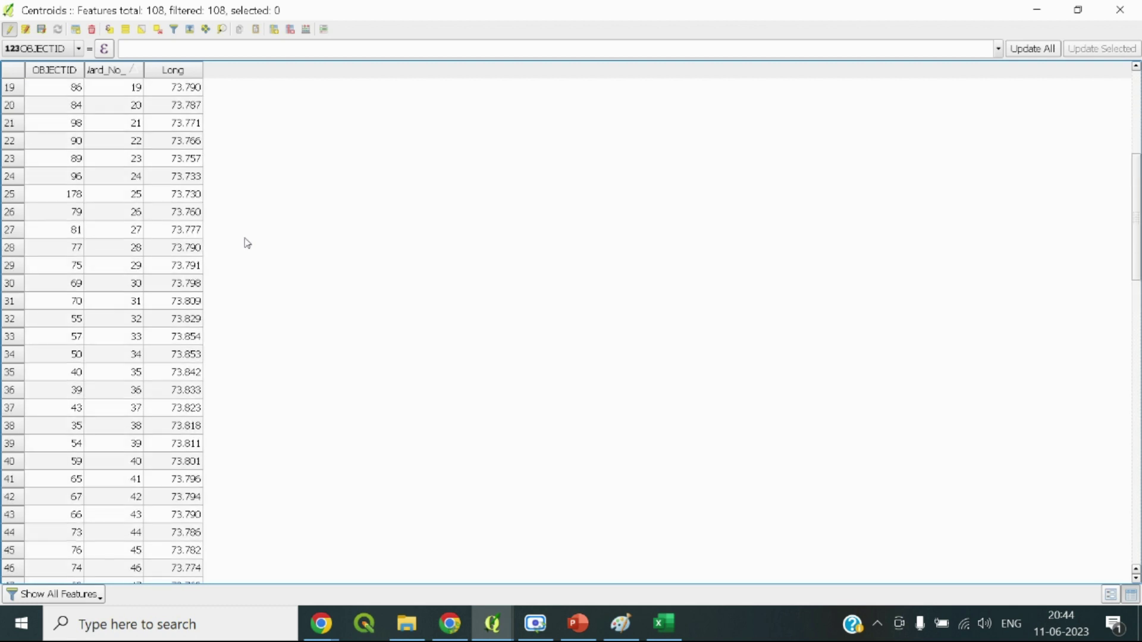
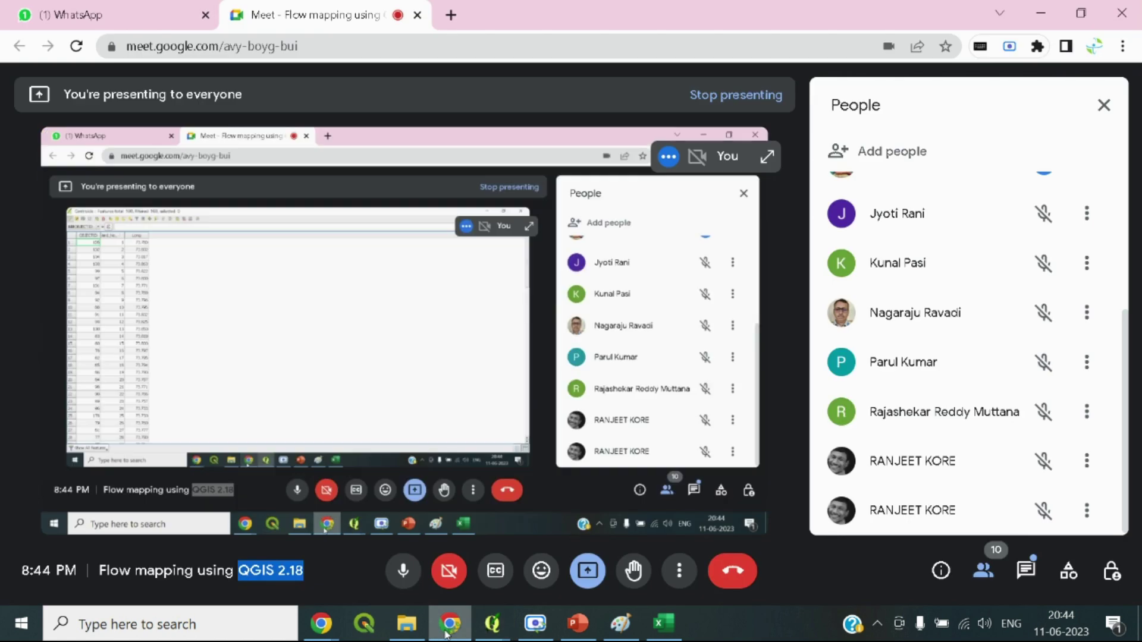
# Check the Google Meet window briefly and return to the Centroids attribute table in QGIS
pyautogui.click(451, 623)
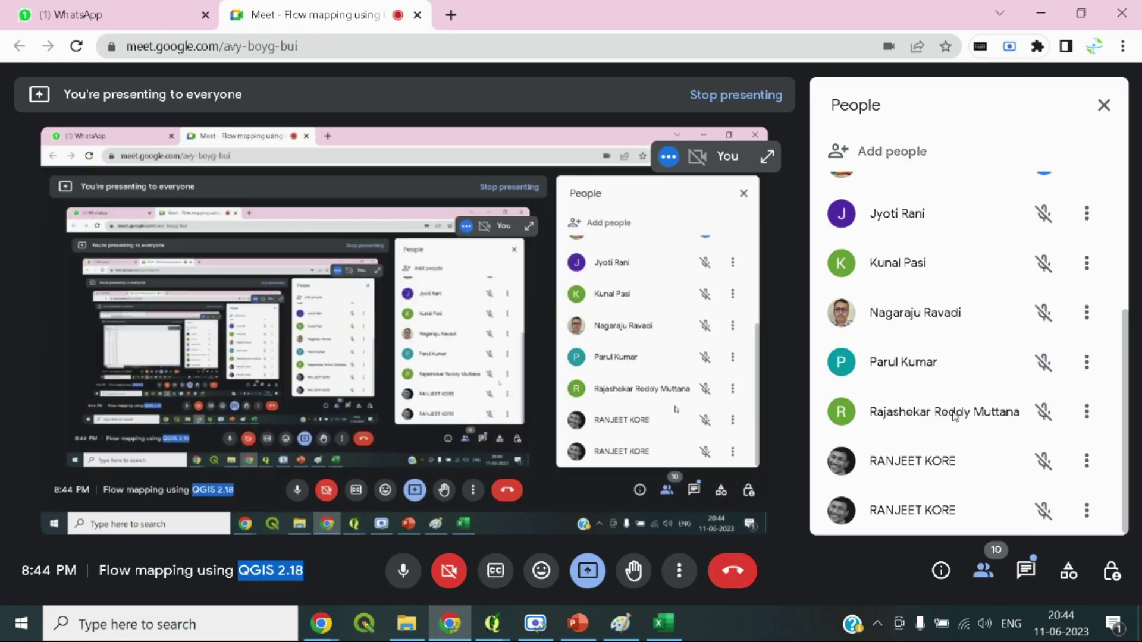
pyautogui.click(447, 627)
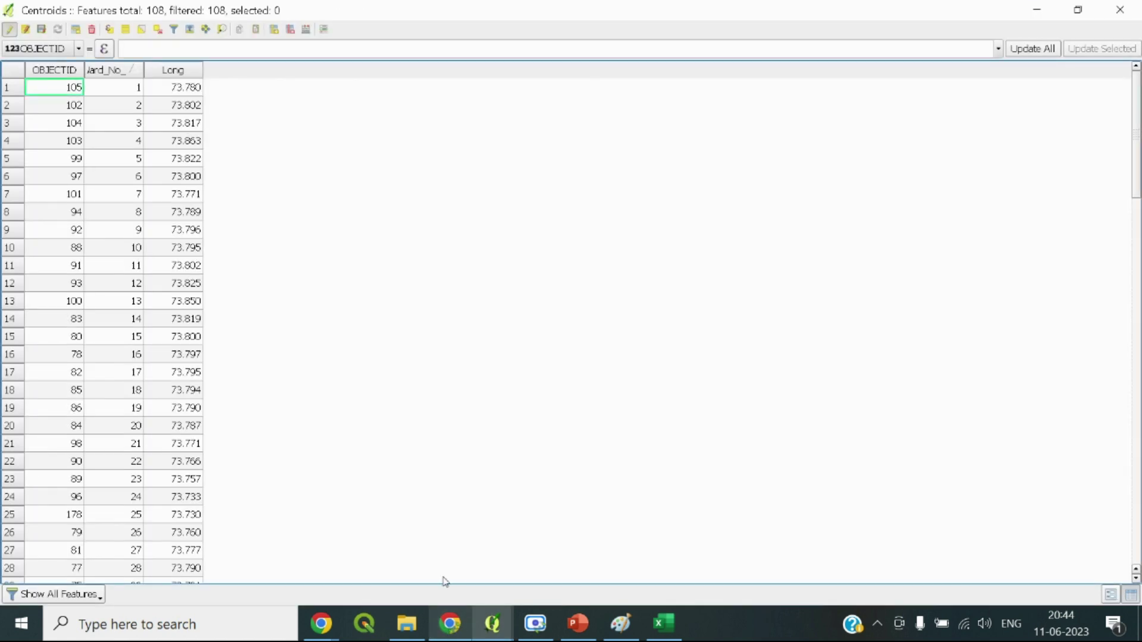
# Set up a new field named lat in the Field calculator with the type Decimal number (real)
pyautogui.click(303, 31)
pyautogui.click(528, 189)
pyautogui.press('Tab')
pyautogui.click(531, 205)
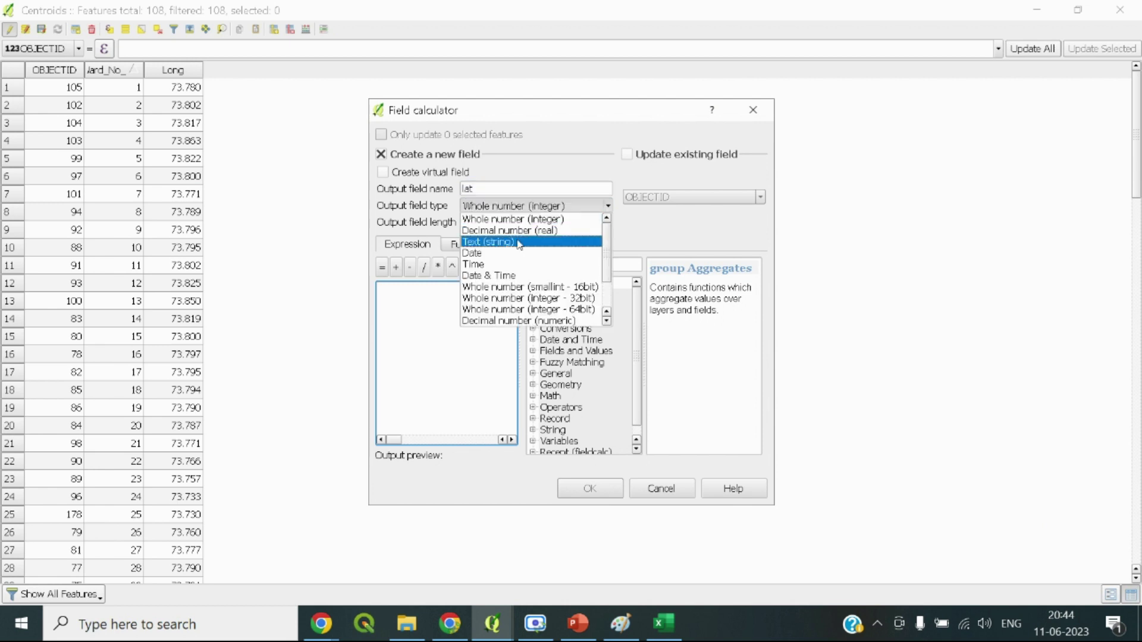
pyautogui.click(524, 218)
# Create the lat field with the expression $y and sort the records by Ward_No_1 in ascending order
pyautogui.click(435, 321)
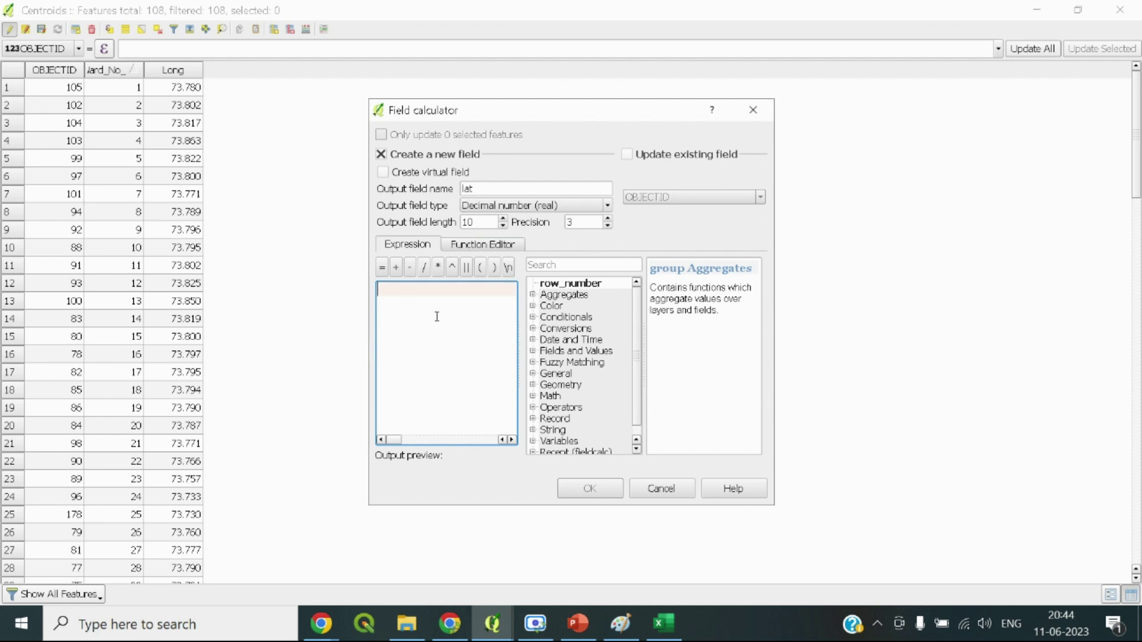
pyautogui.write('$y')
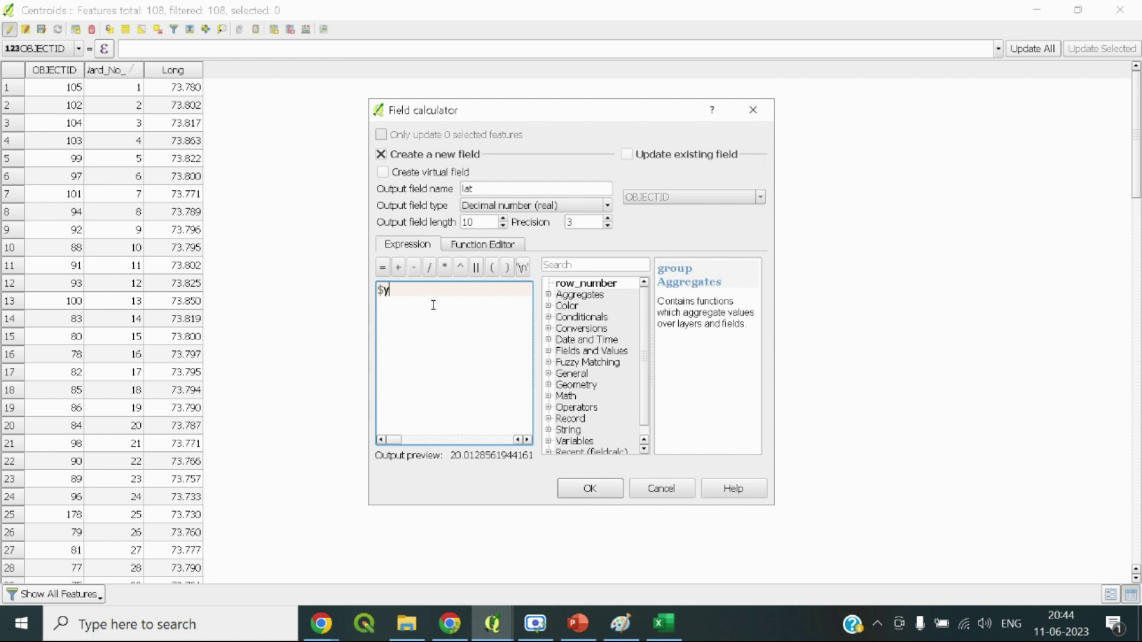
pyautogui.click(603, 491)
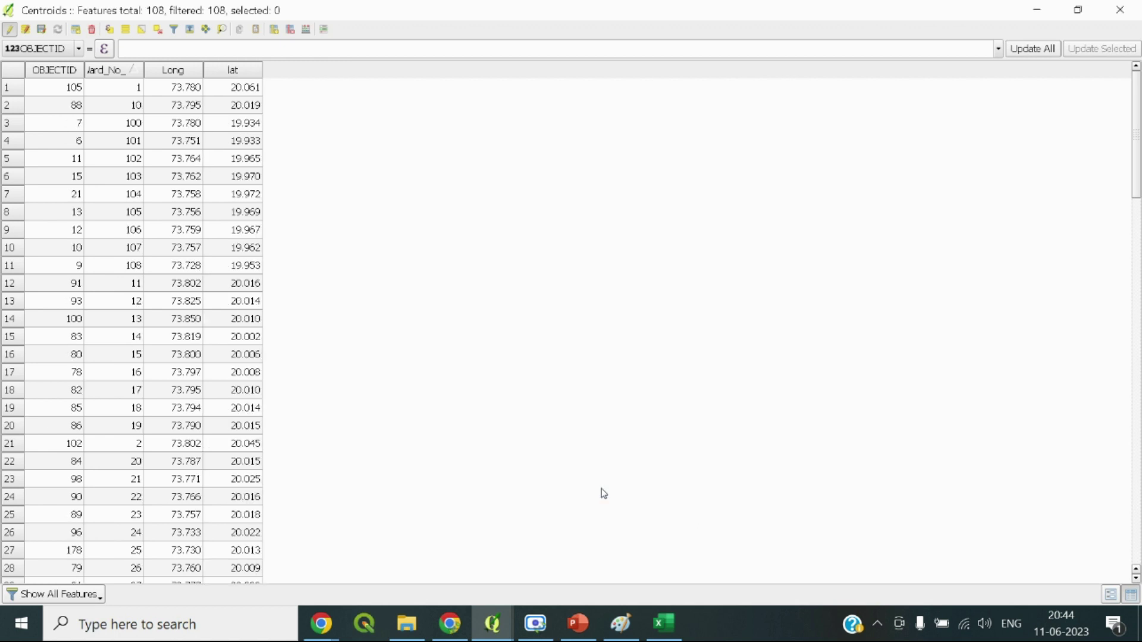
pyautogui.click(120, 70)
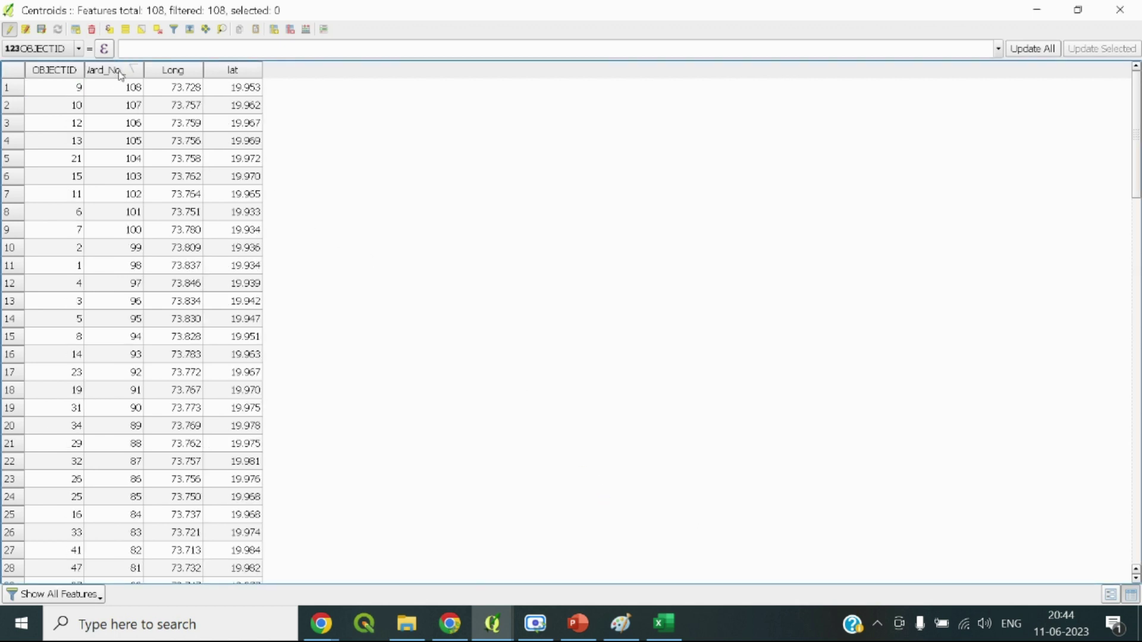
pyautogui.click(120, 71)
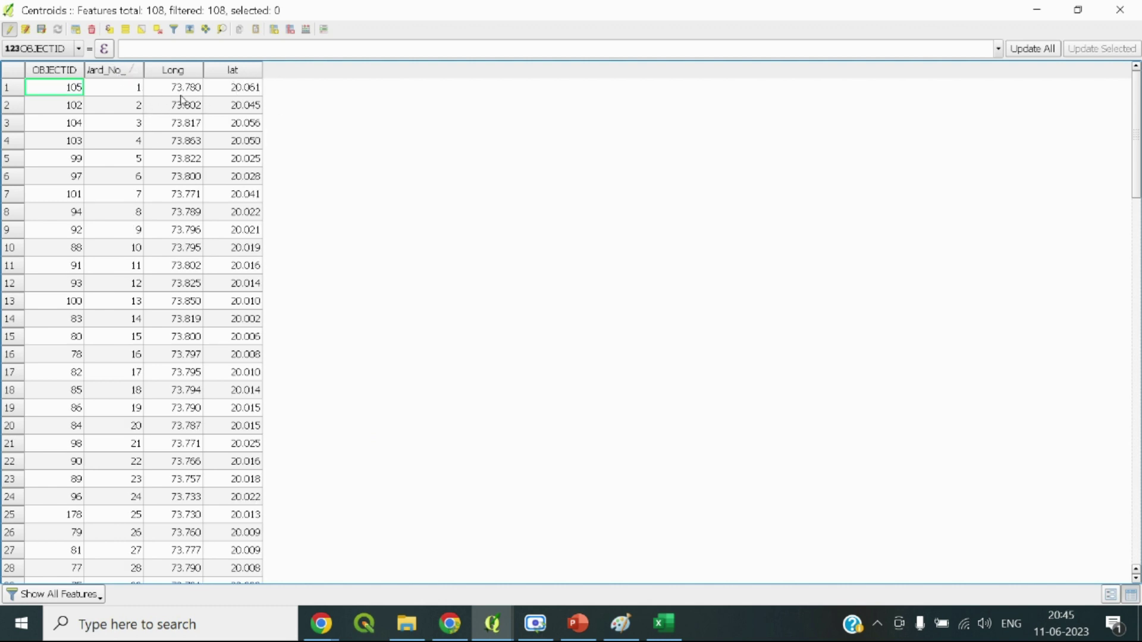
# Review the Long and lat values of the Centroids records in ascending Ward_No_1 order
pyautogui.scroll(-2, 244, 196)
pyautogui.scroll(2, 251, 267)
pyautogui.click(127, 71)
pyautogui.click(127, 72)
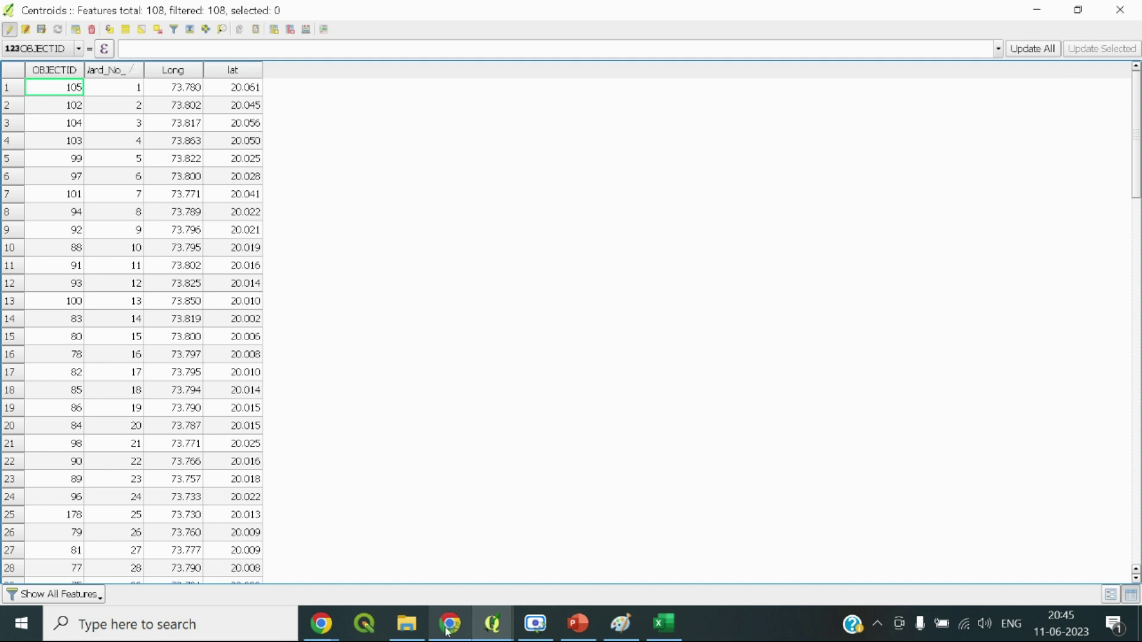
# Look through the participant list in the Google Meet window and return to the Centroids attribute table in QGIS
pyautogui.moveTo(448, 632)
pyautogui.click(481, 508)
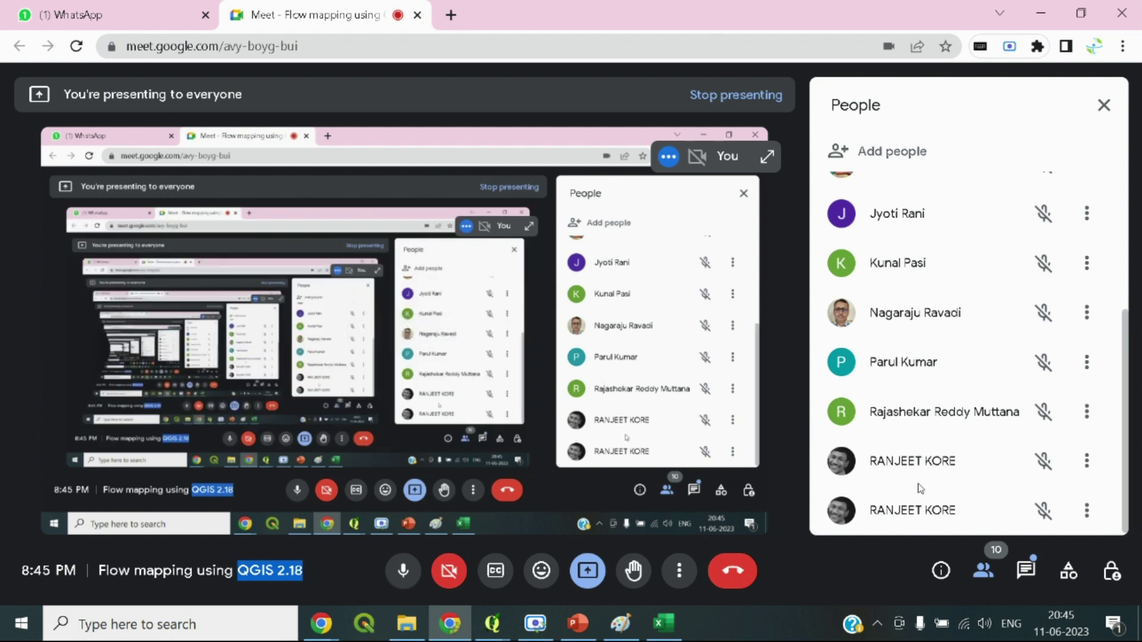
pyautogui.scroll(3, 920, 487)
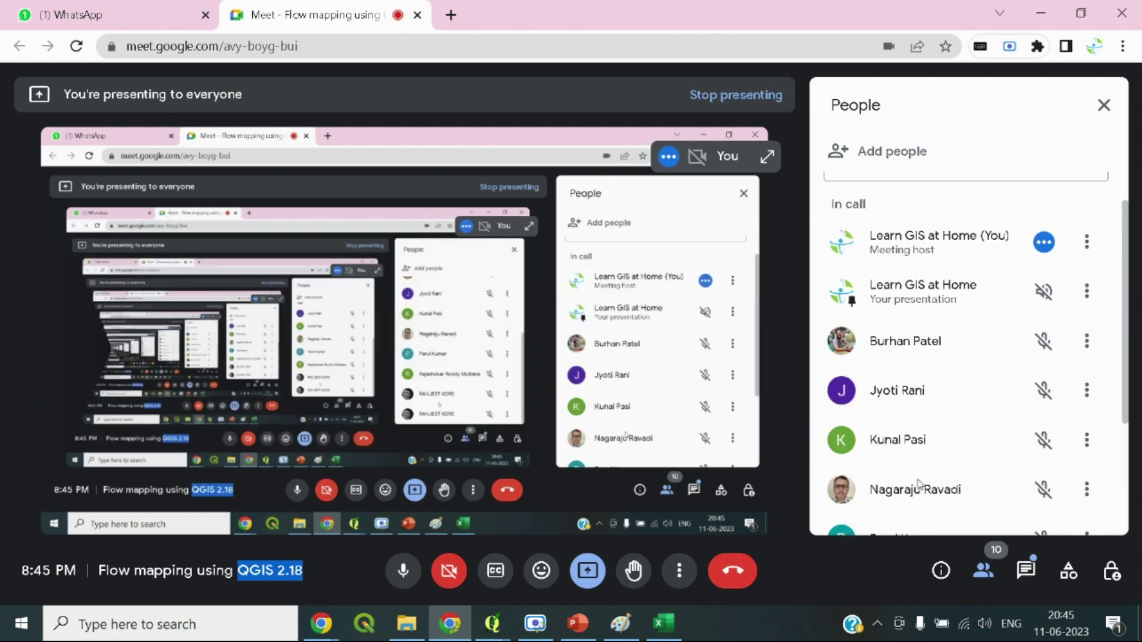
pyautogui.scroll(-3, 920, 485)
pyautogui.scroll(2, 920, 487)
pyautogui.scroll(-2, 920, 487)
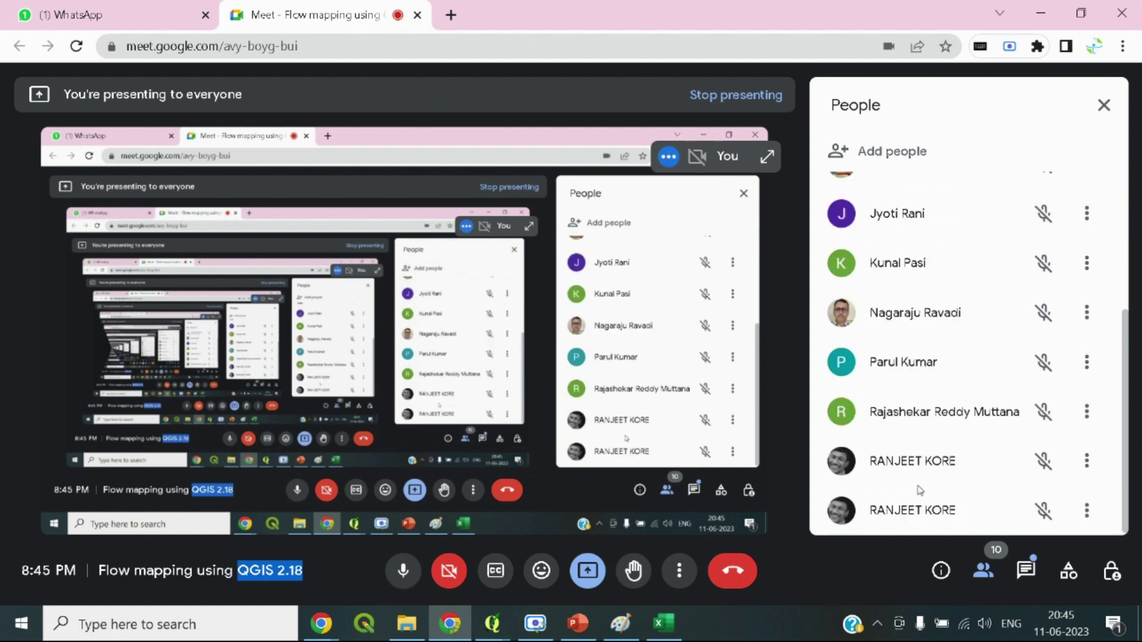
pyautogui.scroll(3, 948, 515)
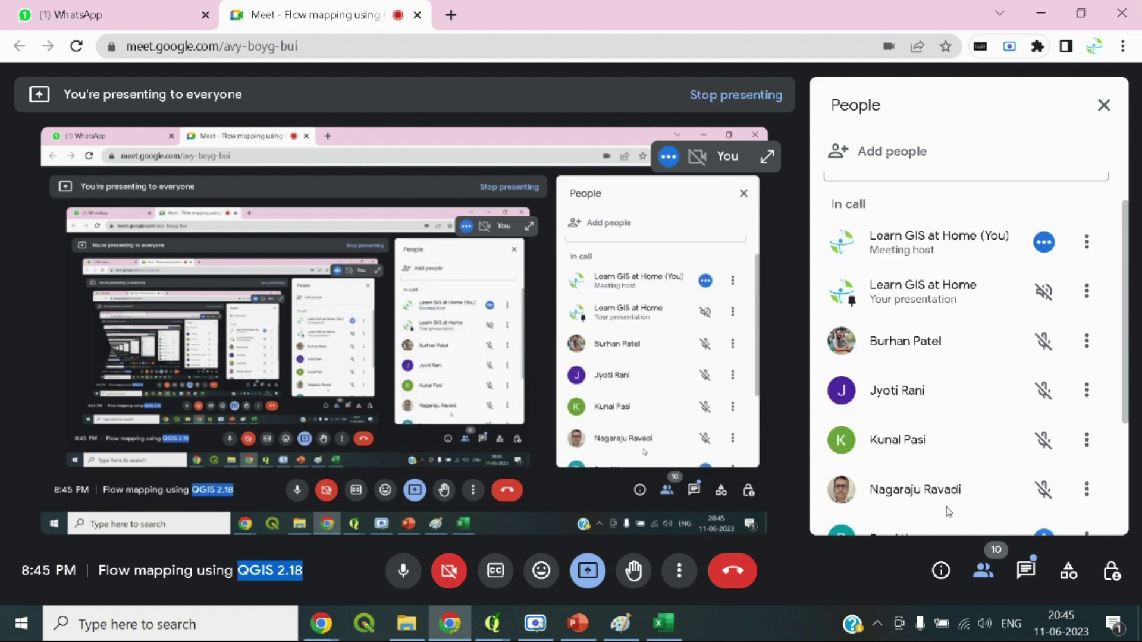
pyautogui.scroll(-3, 948, 516)
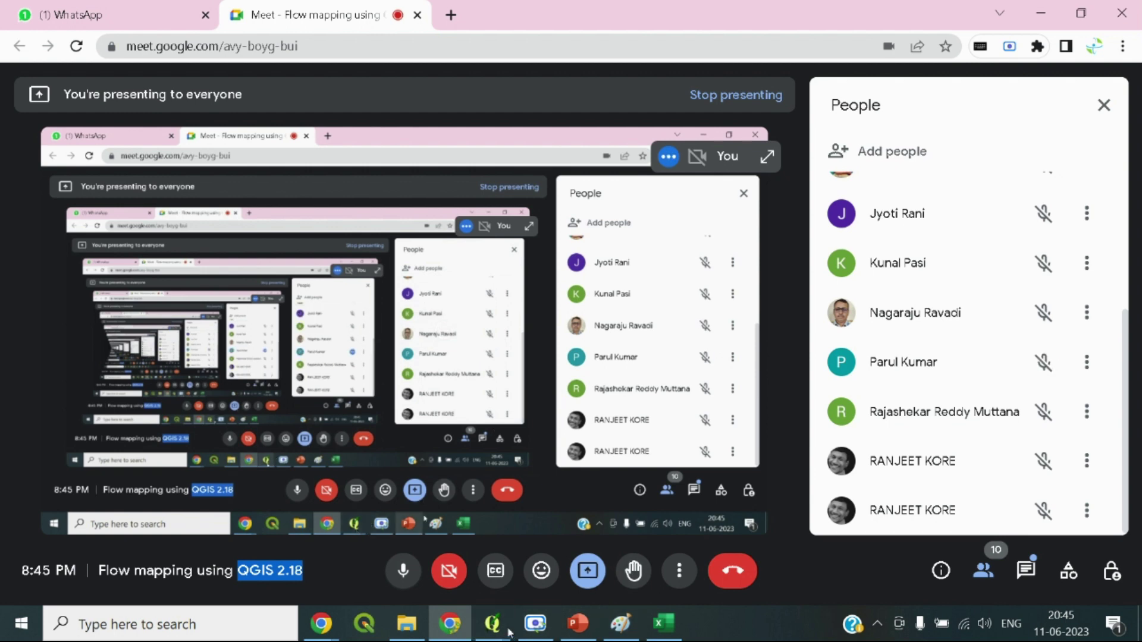
pyautogui.moveTo(492, 624)
pyautogui.click(648, 491)
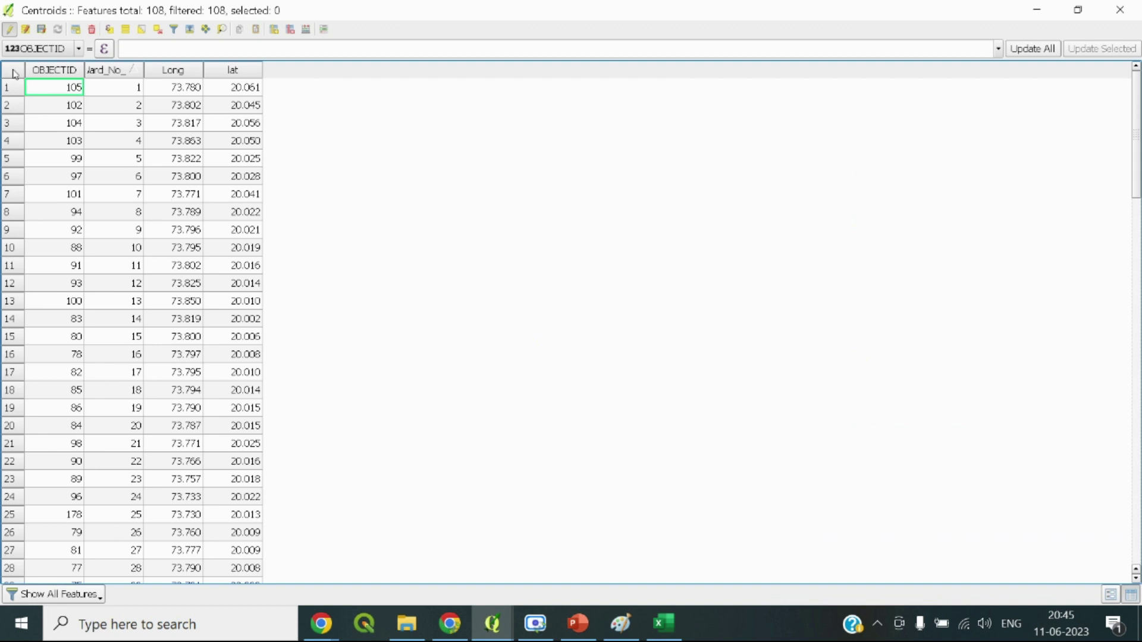
# Copy all Centroids records from QGIS and paste them as text only at cell A1 of a new Excel workbook
pyautogui.click(13, 71)
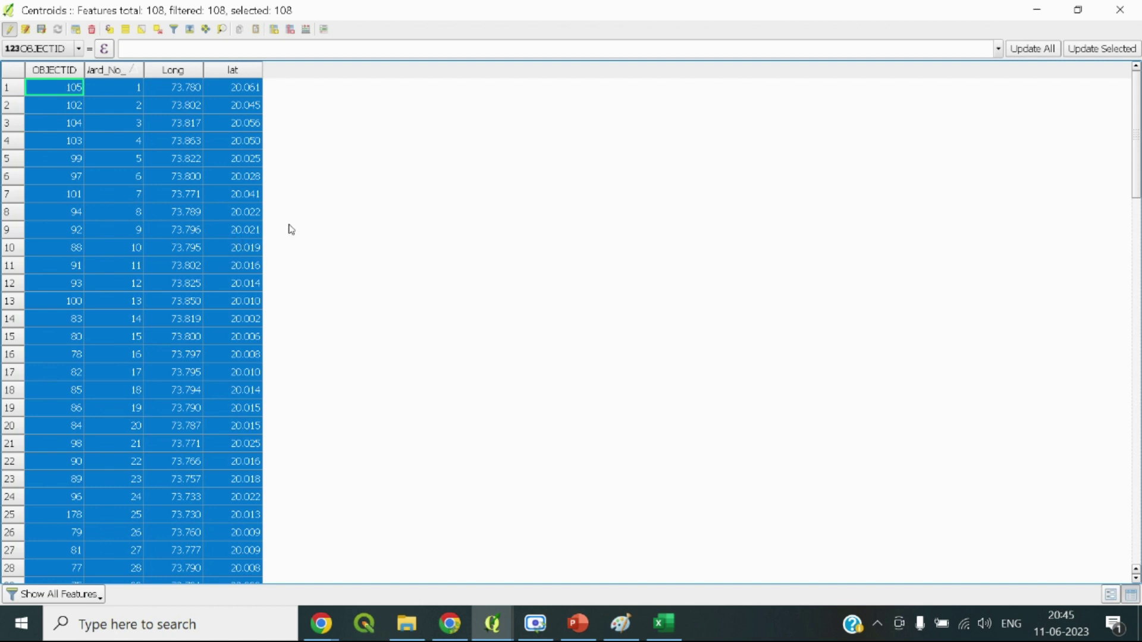
pyautogui.click(669, 631)
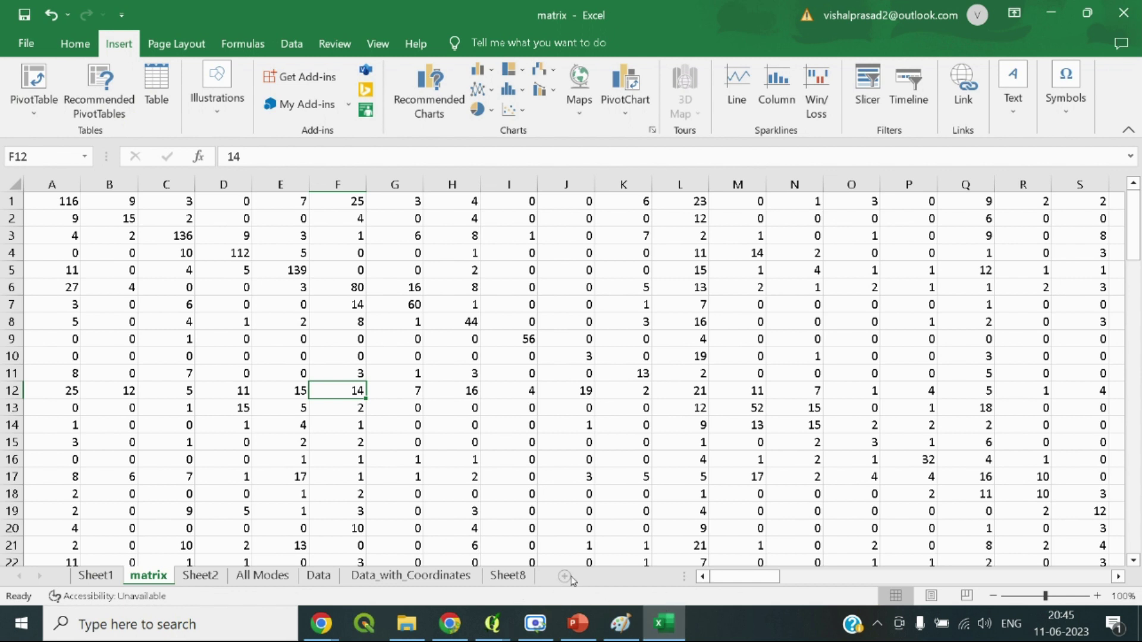
pyautogui.hotkey('ctrl', 'n')
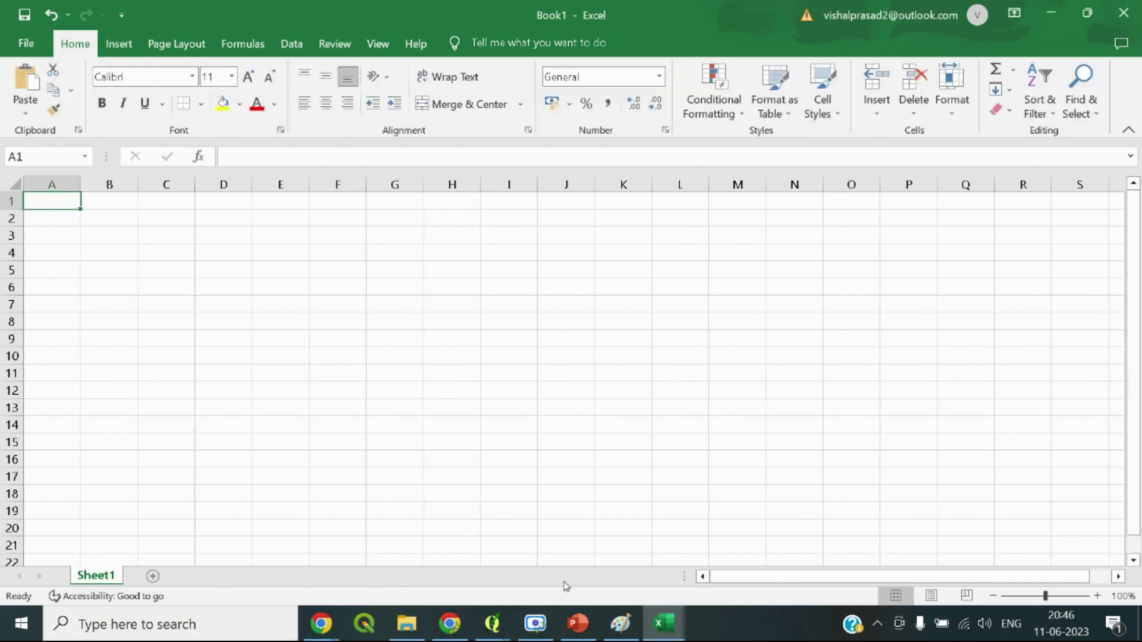
pyautogui.rightClick(64, 202)
pyautogui.click(101, 274)
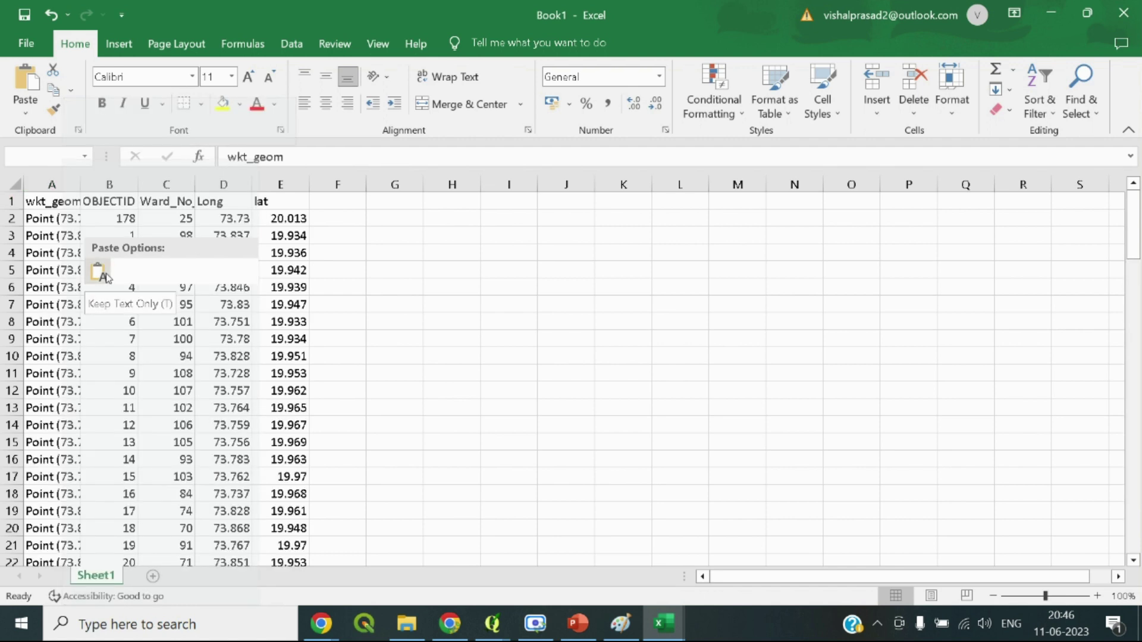
pyautogui.moveTo(424, 288); pyautogui.dragTo(424, 277)
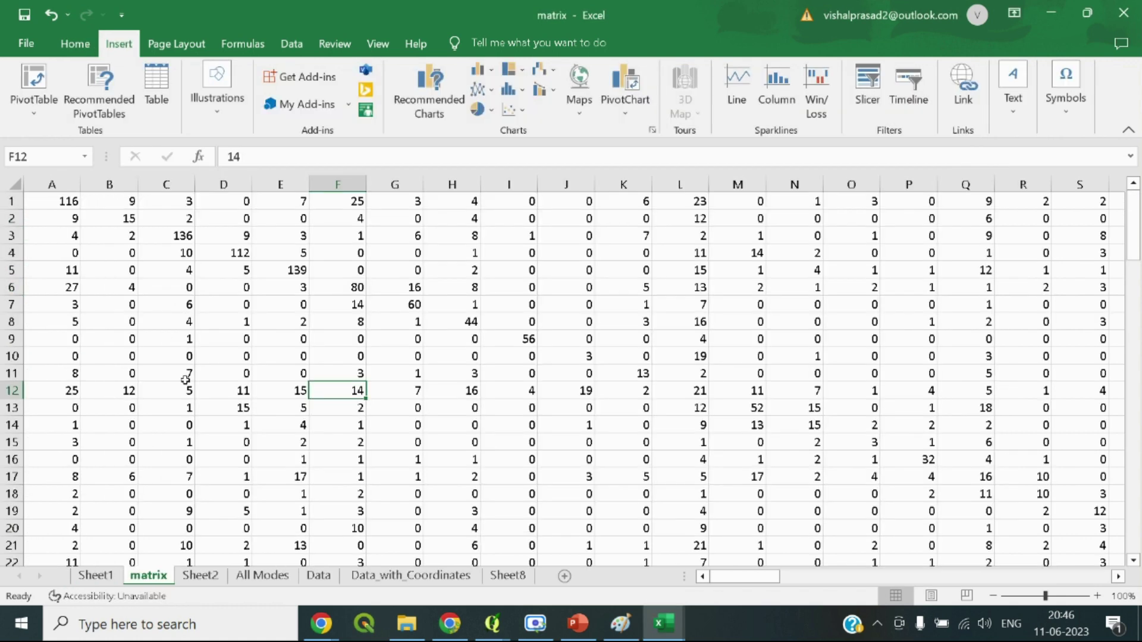
pyautogui.moveTo(509, 614)
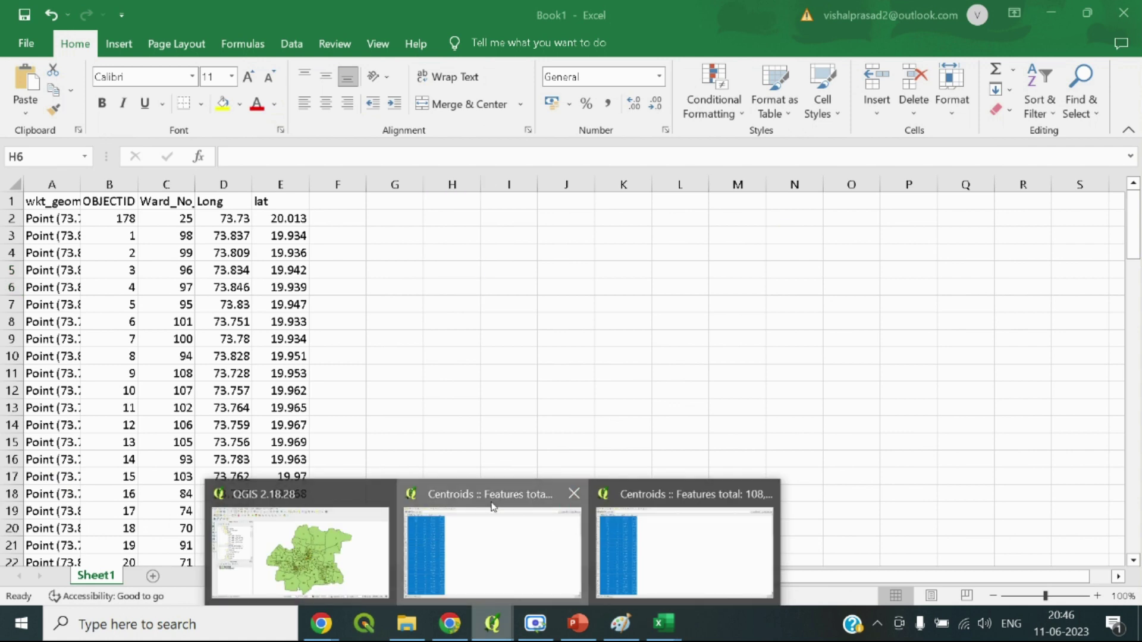
pyautogui.click(512, 535)
pyautogui.hotkey('alt', 'Tab')
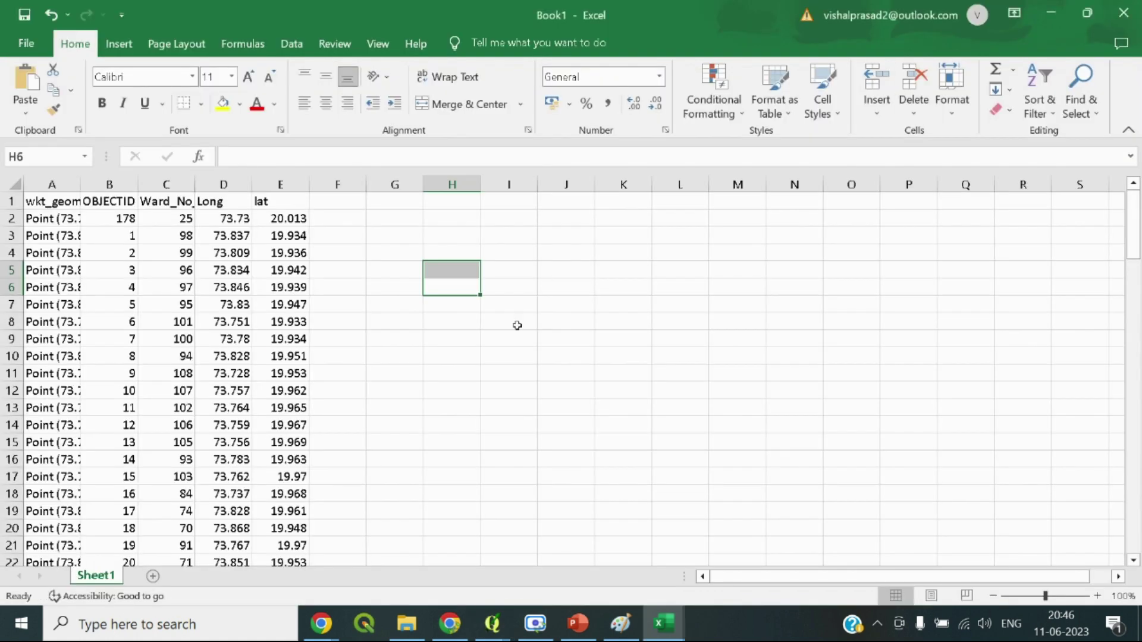
# Sort the pasted centroid table by Ward_No_1 from smallest to largest, expanding the selection to all columns
pyautogui.click(175, 183)
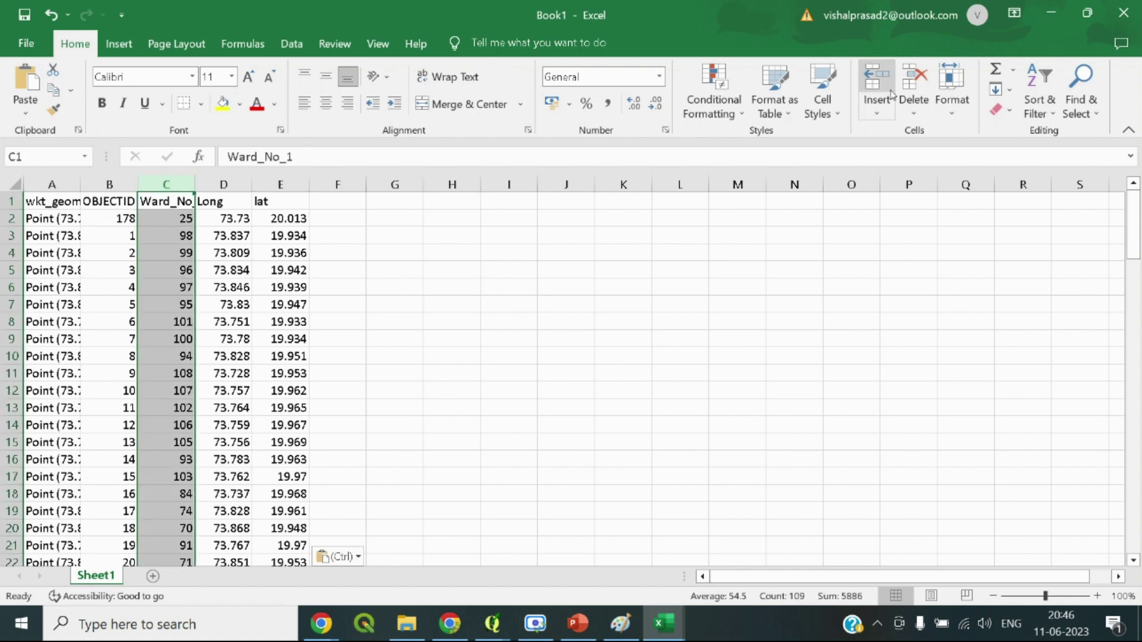
pyautogui.click(1040, 113)
pyautogui.click(1038, 132)
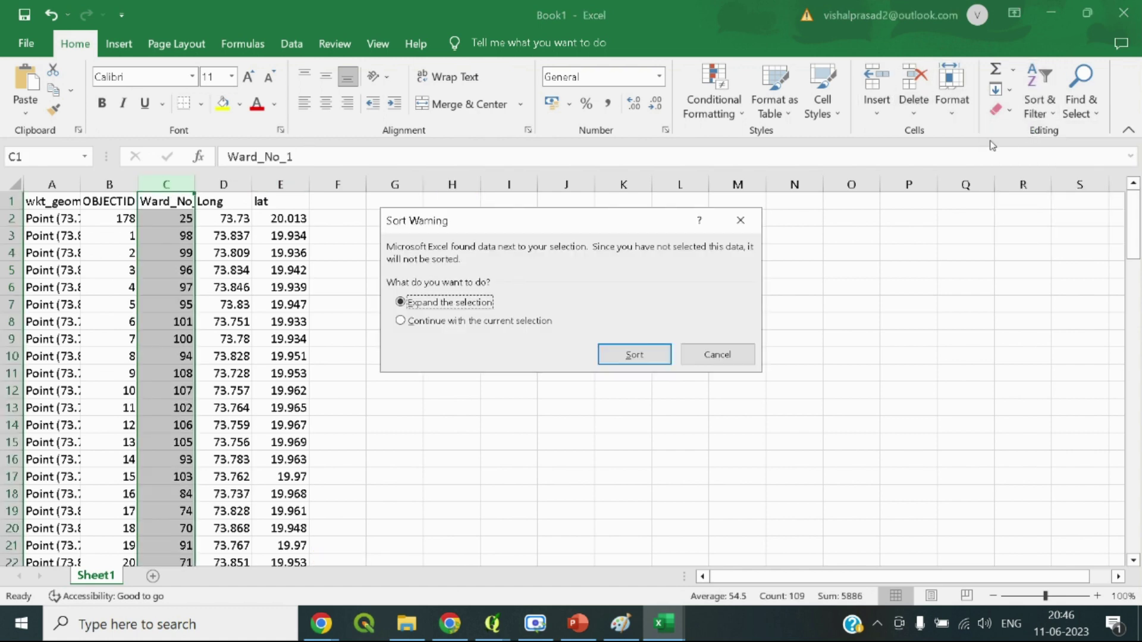
pyautogui.click(634, 356)
pyautogui.scroll(-4, 178, 333)
pyautogui.scroll(4, 181, 357)
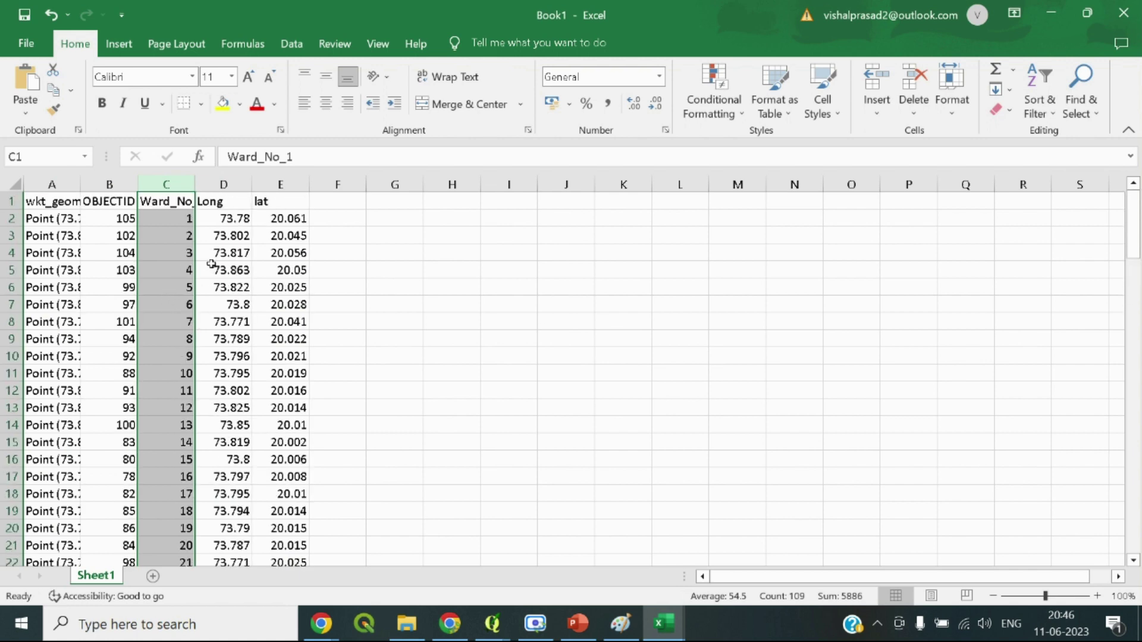
pyautogui.click(663, 624)
pyautogui.click(338, 287)
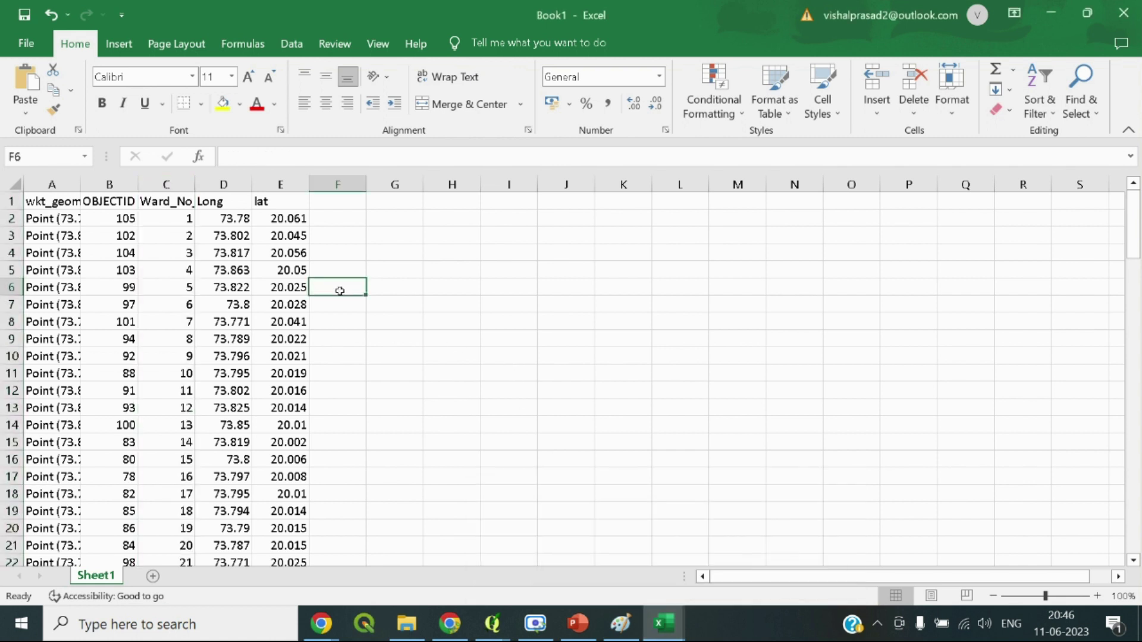
# Undo the Ward_No_1 sort and paste the copied centroid records again as text only at cell A1
pyautogui.click(174, 237)
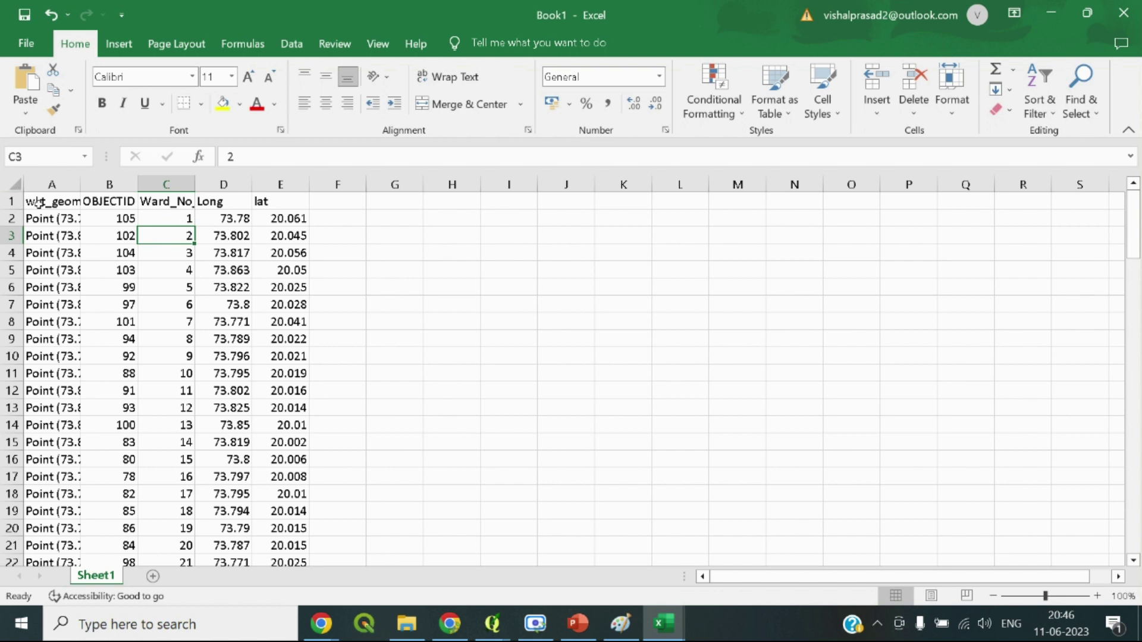
pyautogui.click(177, 189)
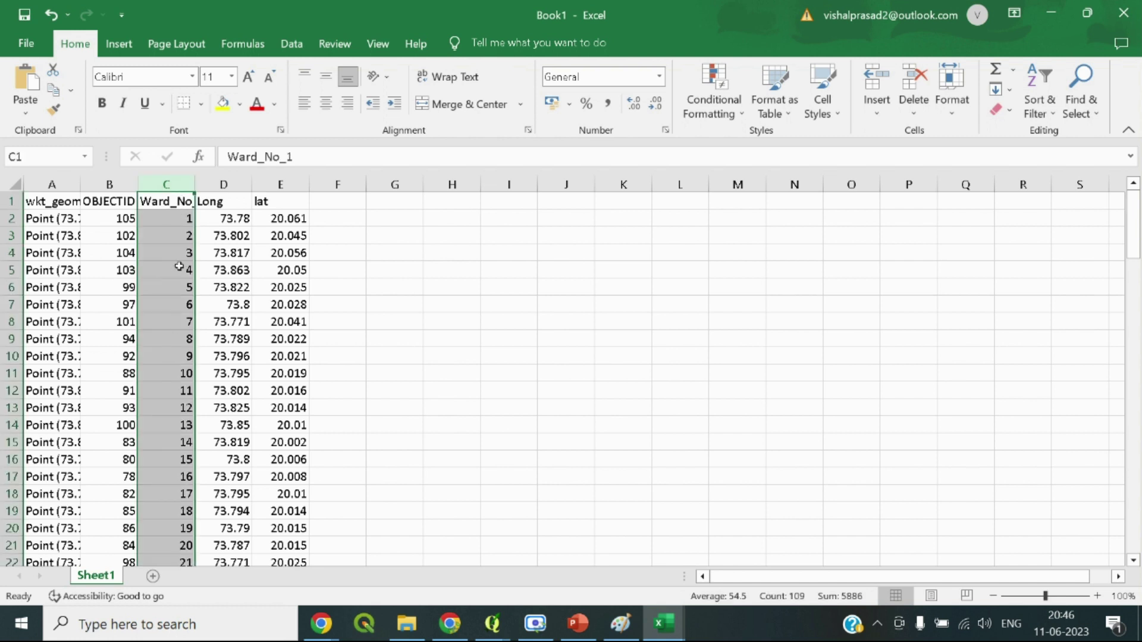
pyautogui.click(160, 357)
pyautogui.click(173, 184)
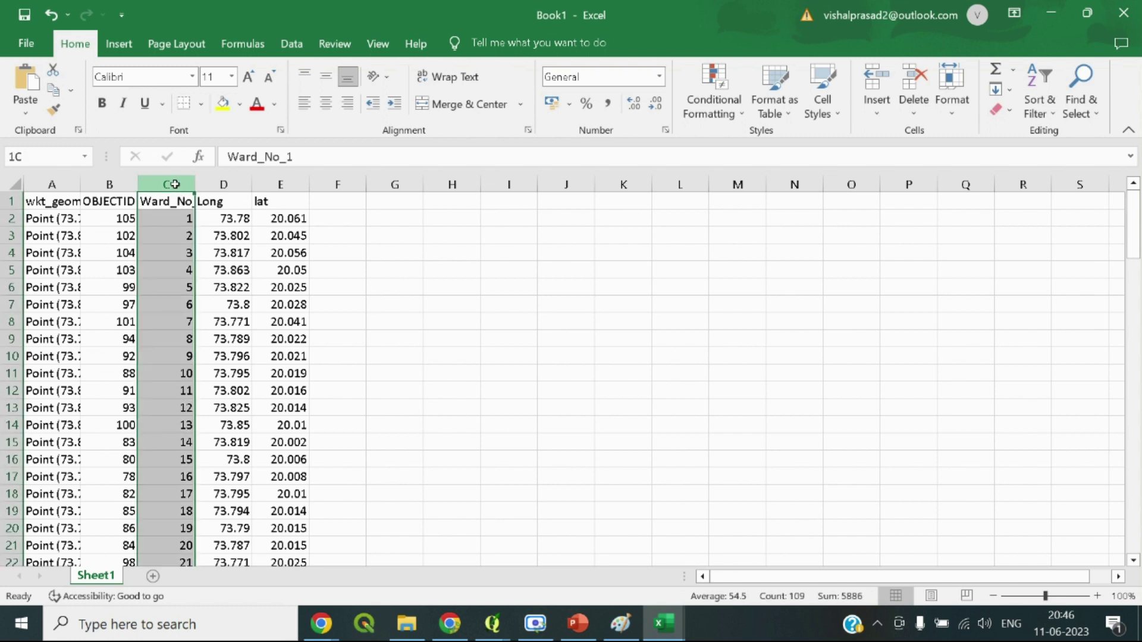
pyautogui.hotkey('ctrl', 'z')
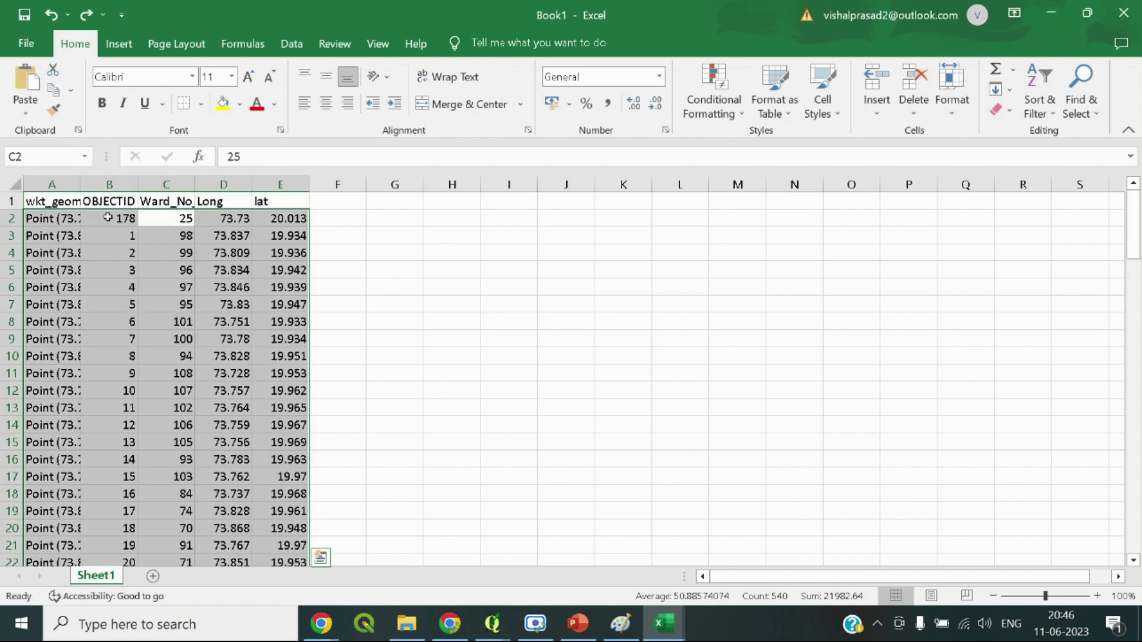
pyautogui.rightClick(39, 203)
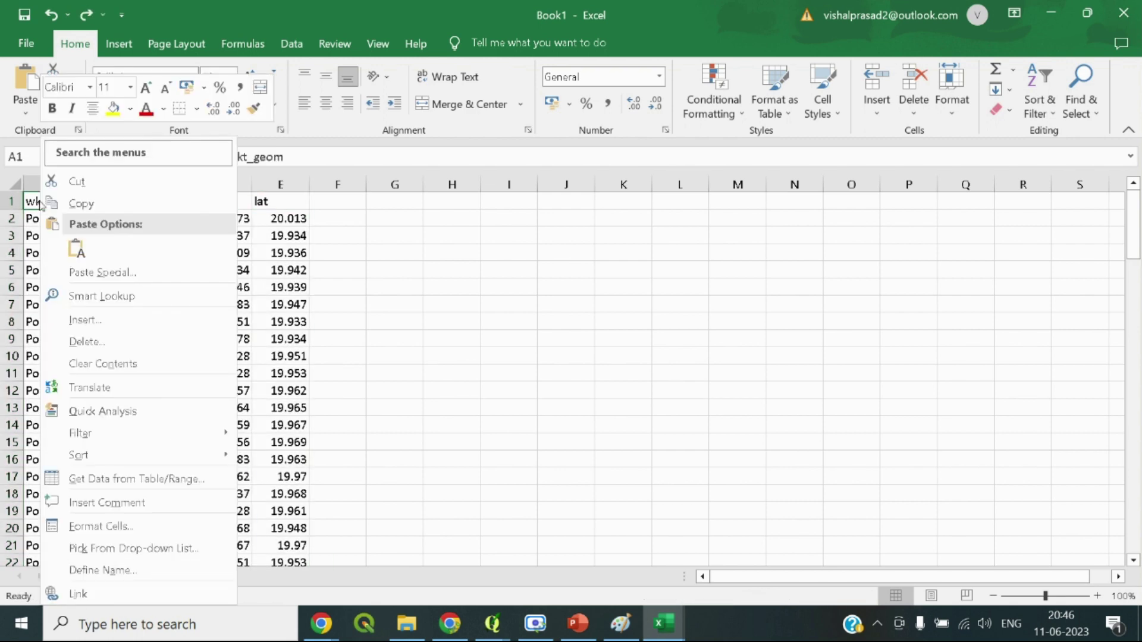
pyautogui.click(75, 249)
pyautogui.click(446, 302)
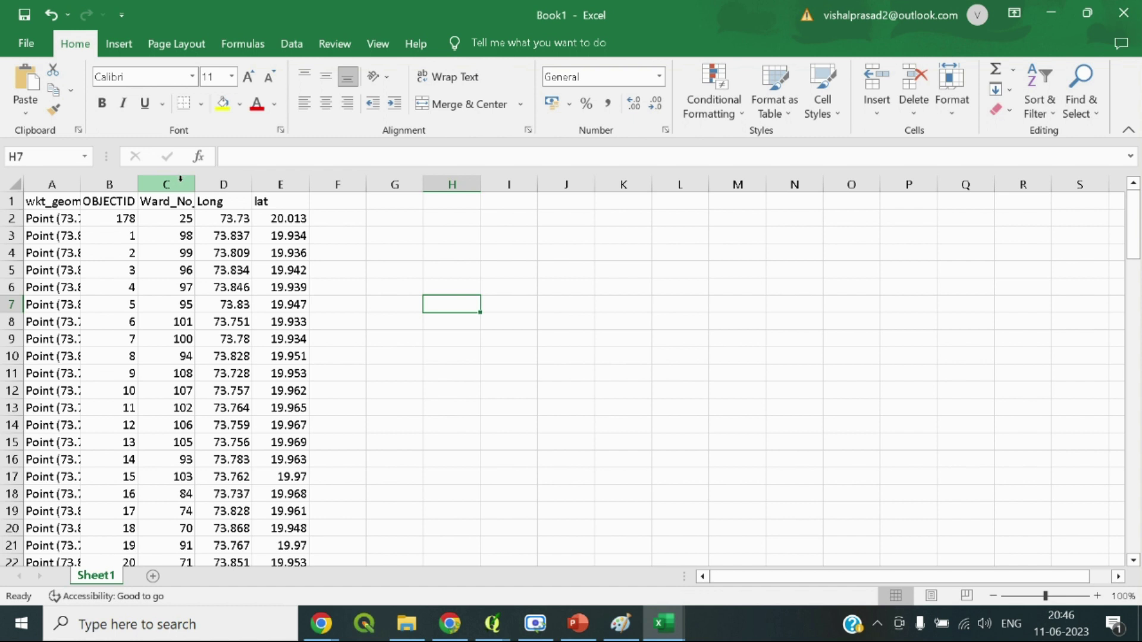
# Sort the centroid table by the Ward_No_1 column from smallest to largest, with the selection expanded to the adjacent columns
pyautogui.click(181, 177)
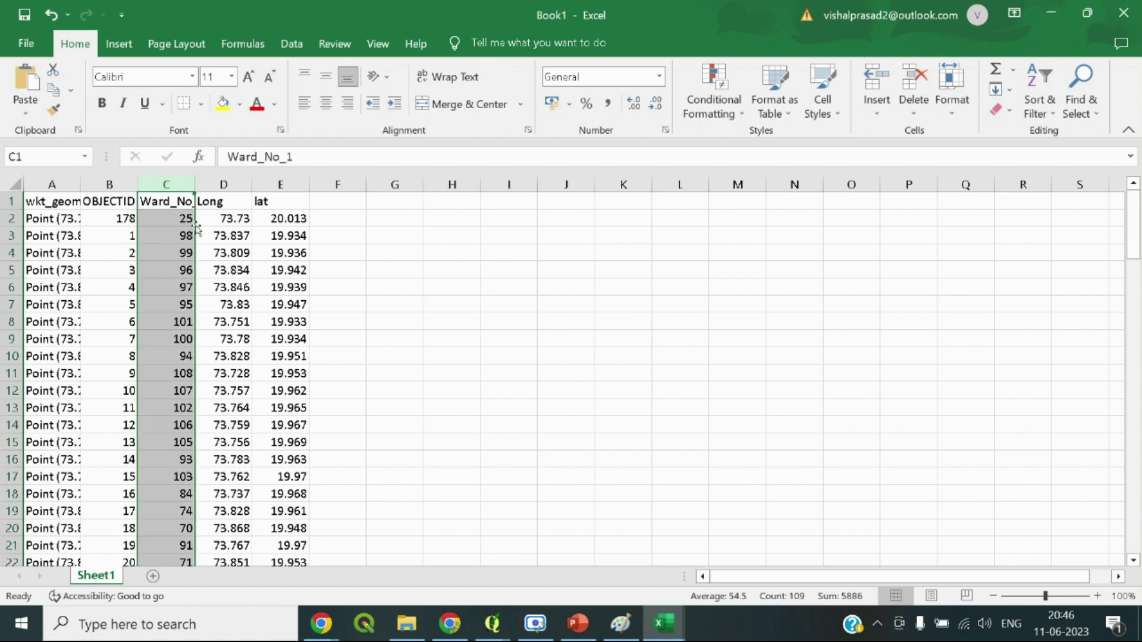
pyautogui.click(1039, 113)
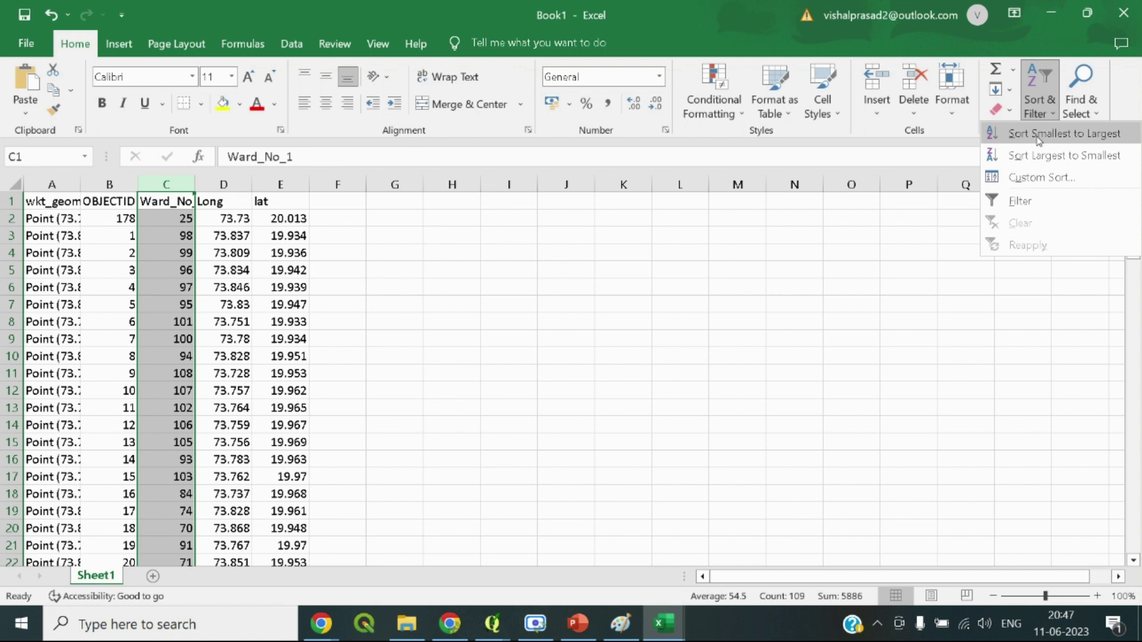
pyautogui.click(1038, 134)
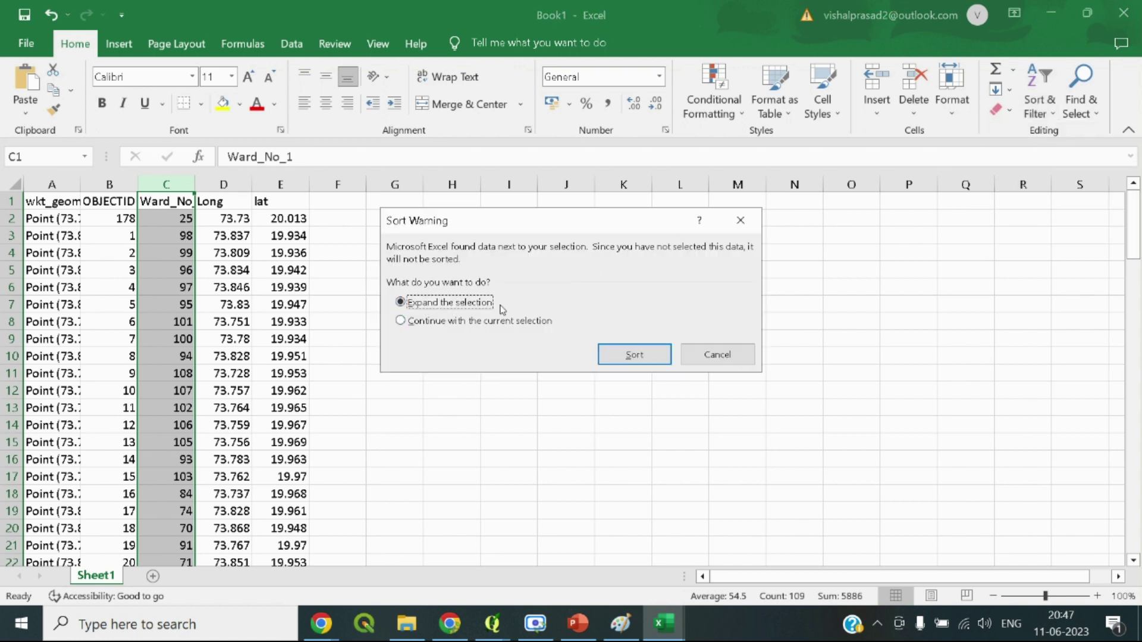
pyautogui.click(635, 355)
pyautogui.click(386, 248)
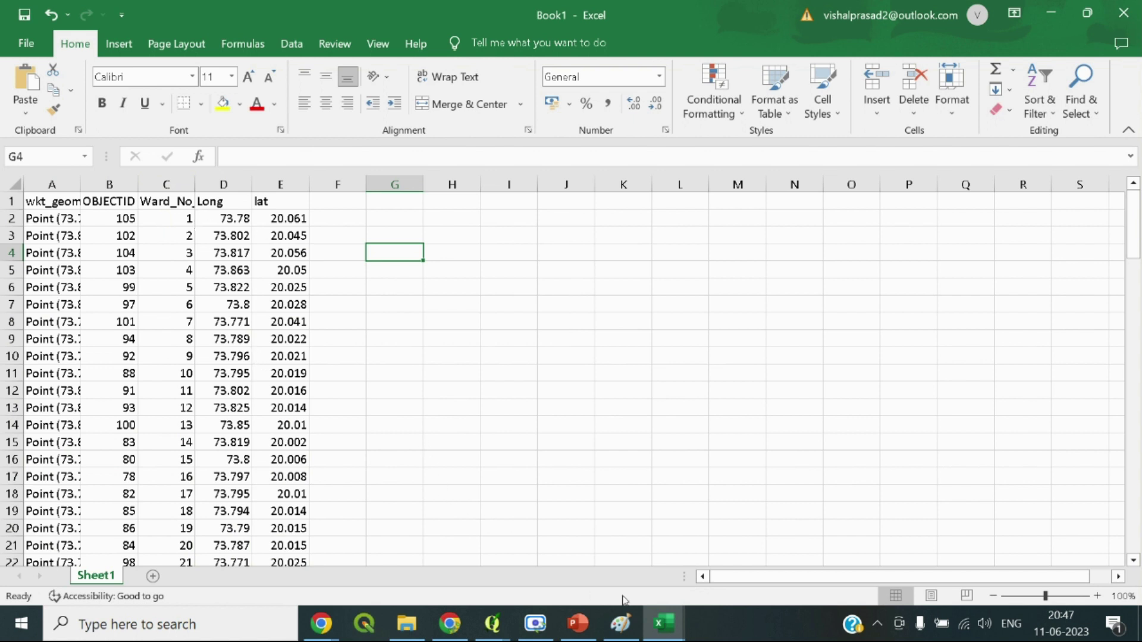
# Examine the zone order in the trips pivot table on Sheet1 of the matrix workbook
pyautogui.moveTo(663, 623)
pyautogui.click(565, 573)
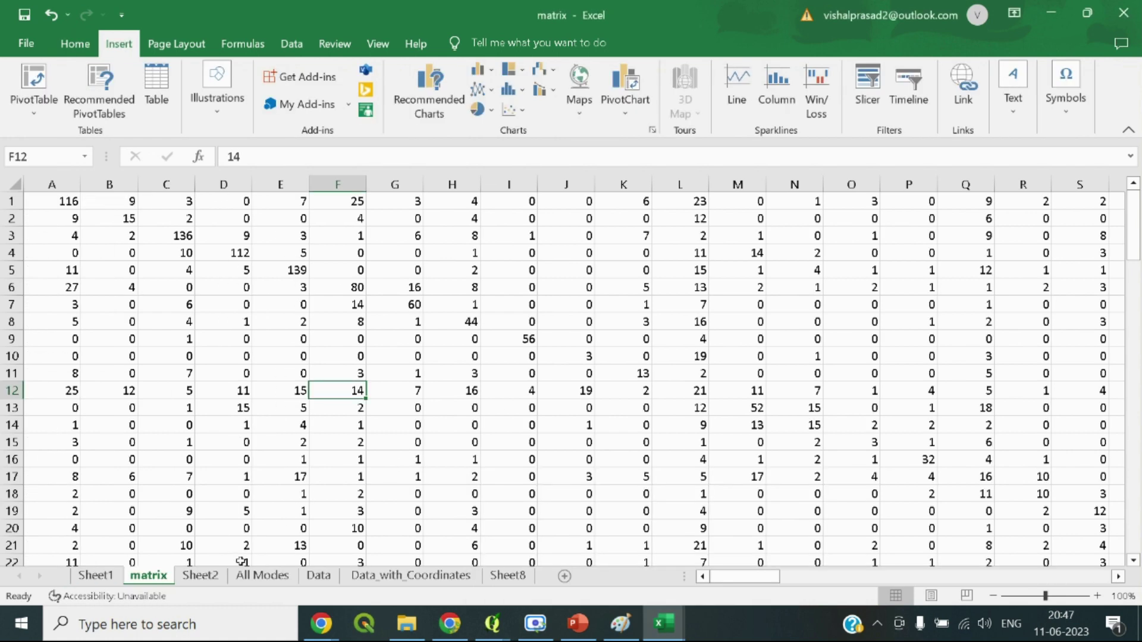
pyautogui.click(205, 578)
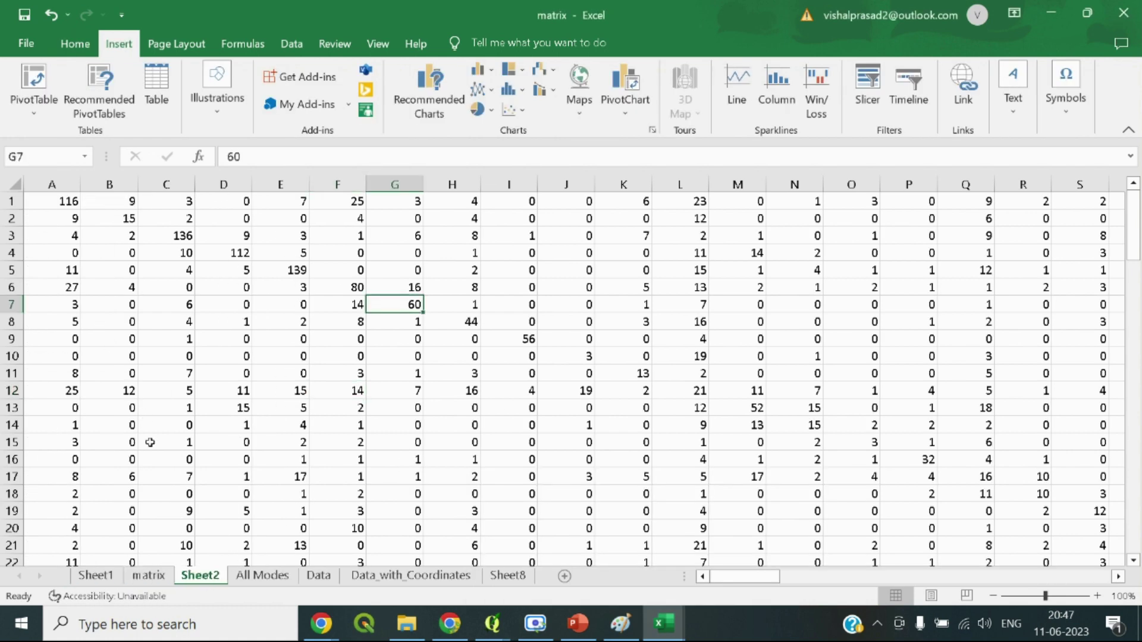
pyautogui.click(101, 576)
pyautogui.scroll(6, 152, 324)
pyautogui.scroll(3, 151, 324)
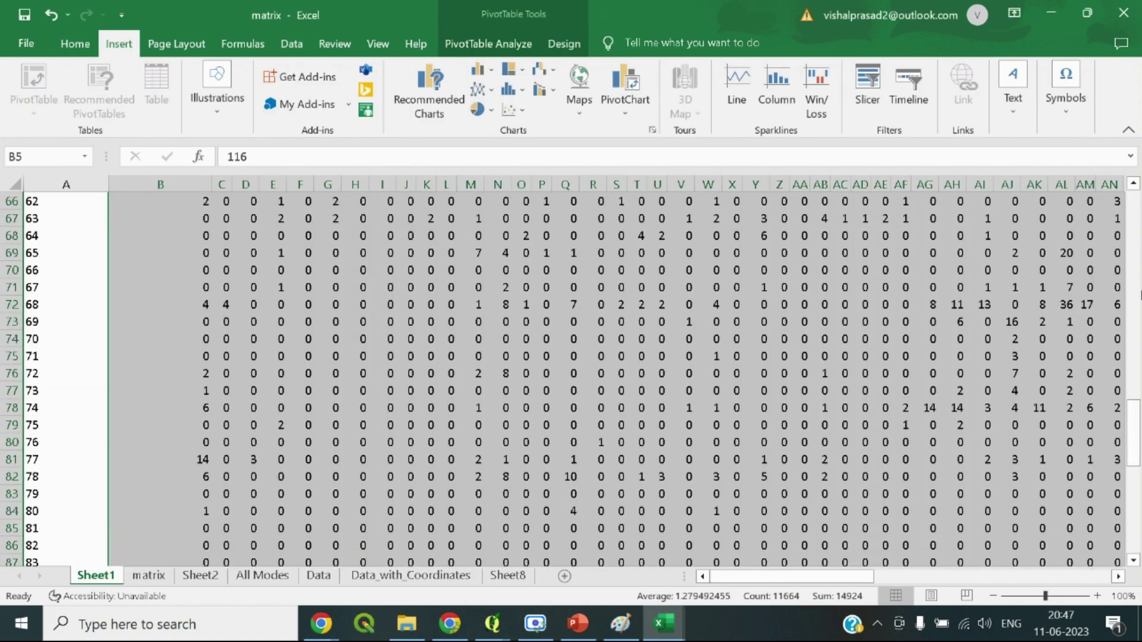
pyautogui.moveTo(1132, 435); pyautogui.dragTo(1132, 196)
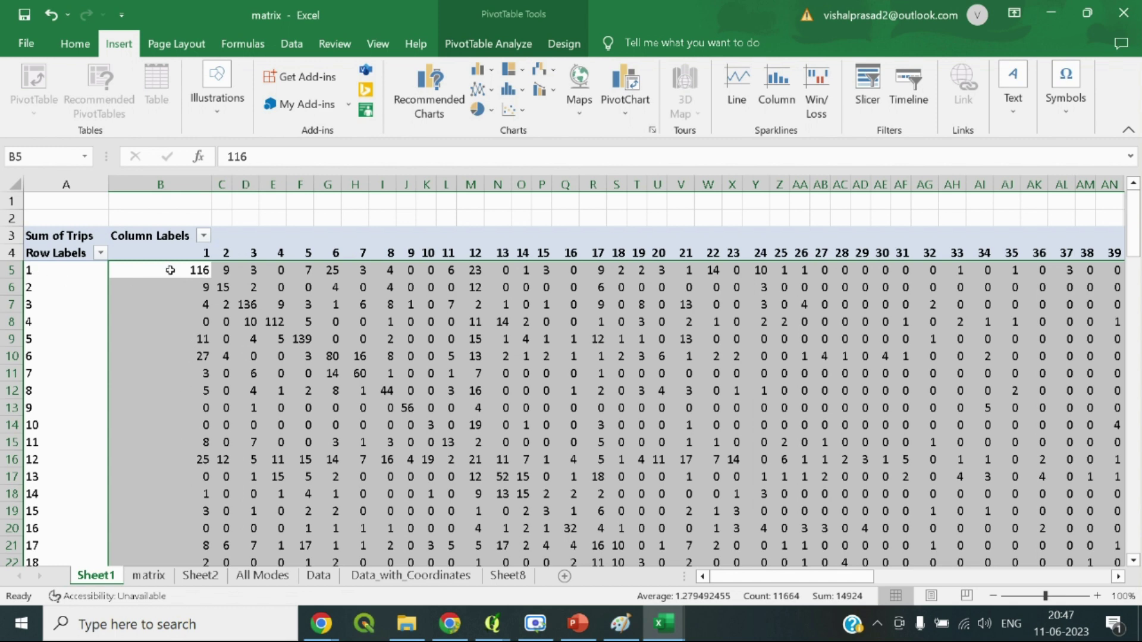
pyautogui.click(200, 270)
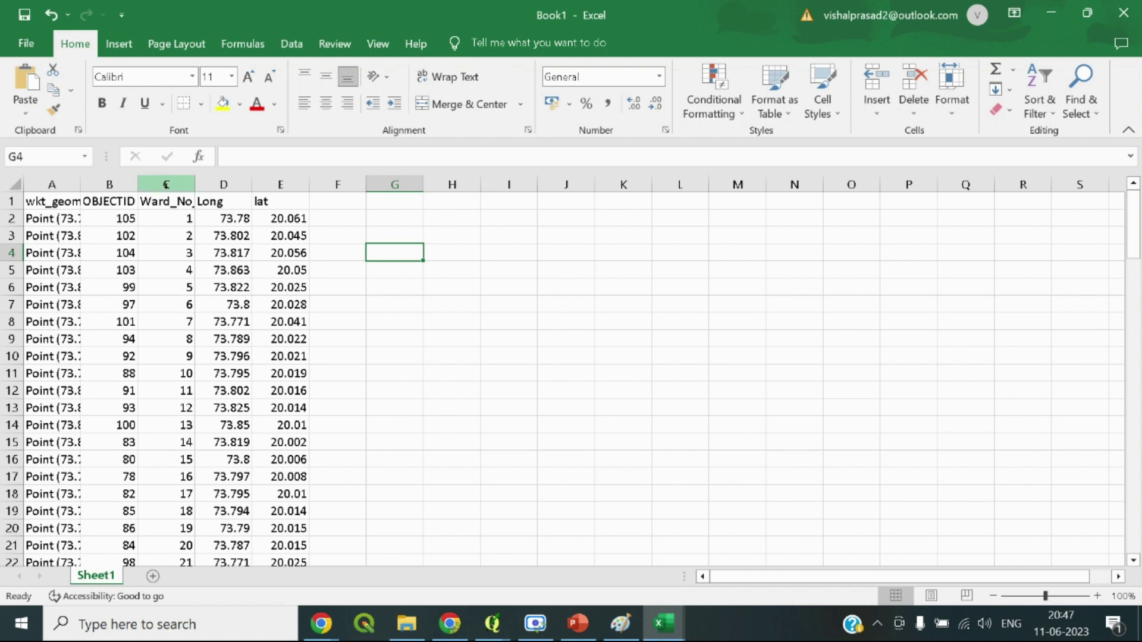
# Delete the wkt_geom, OBJECTID and Ward_No_1 columns from the centroid table in the new workbook
pyautogui.moveTo(166, 184); pyautogui.dragTo(52, 185)
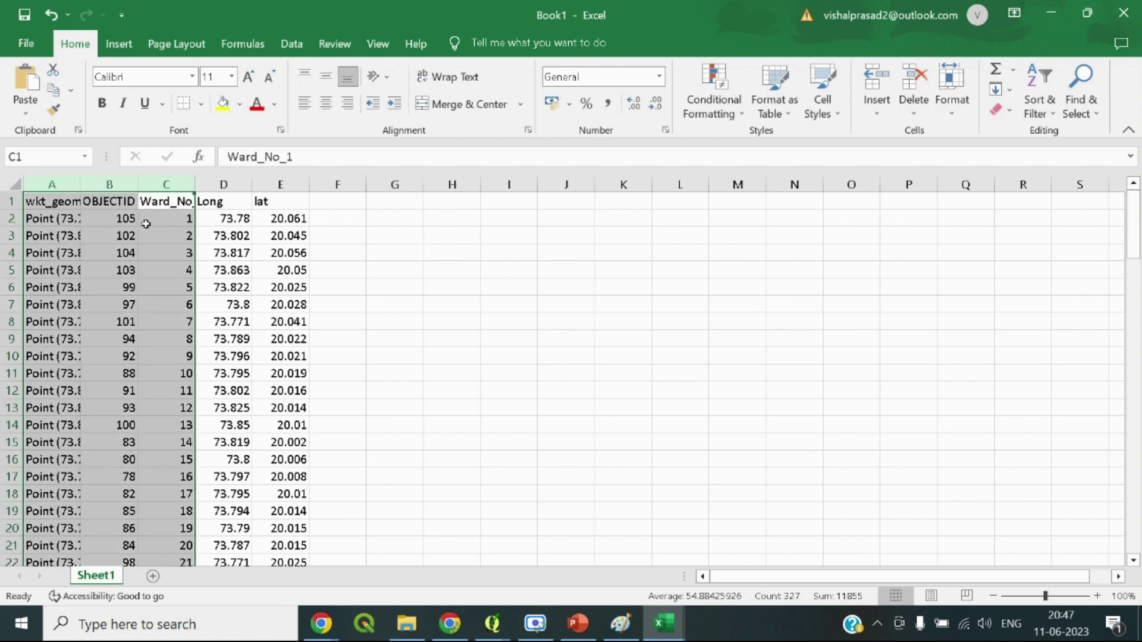
pyautogui.rightClick(53, 188)
pyautogui.click(111, 364)
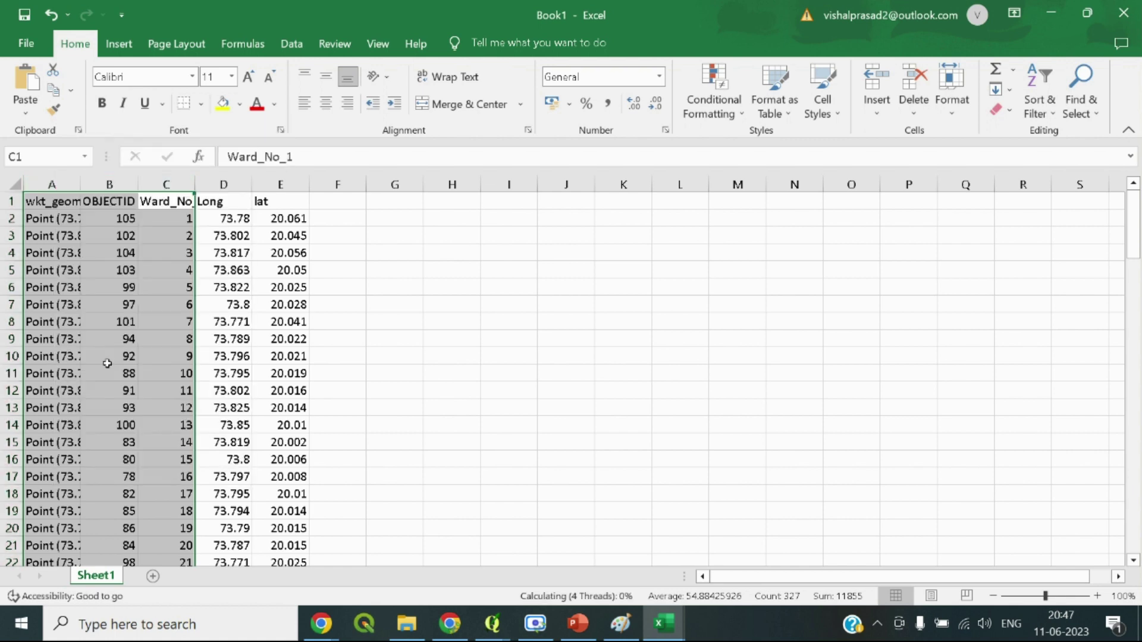
# Delete the header row containing Long and lat from the centroid coordinate table
pyautogui.click(10, 201)
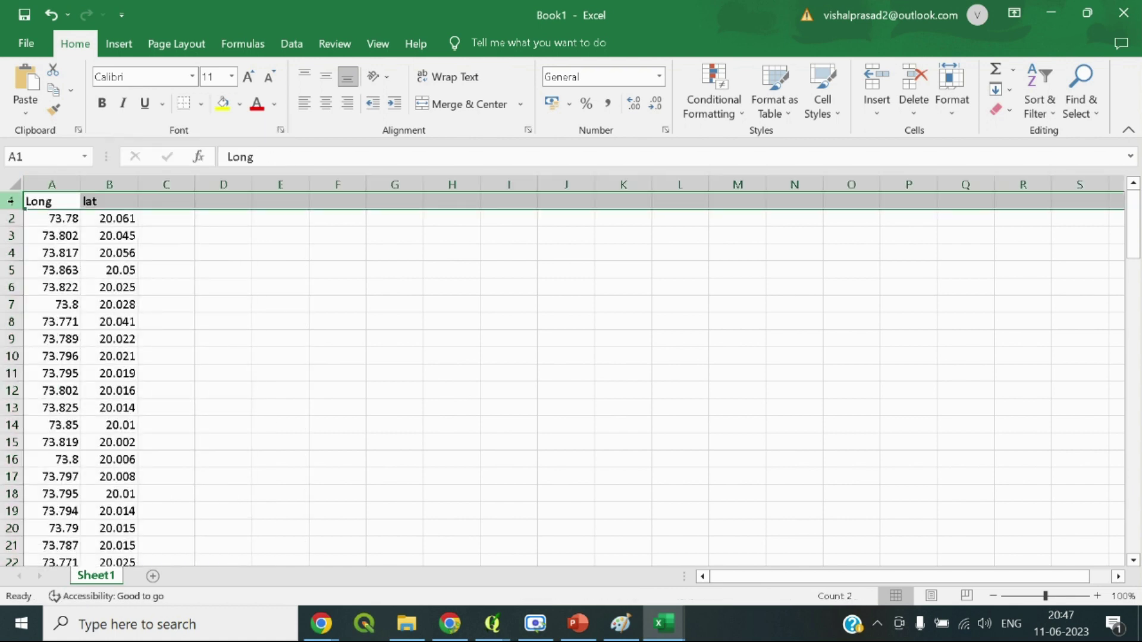
pyautogui.rightClick(10, 201)
pyautogui.click(56, 382)
pyautogui.click(224, 287)
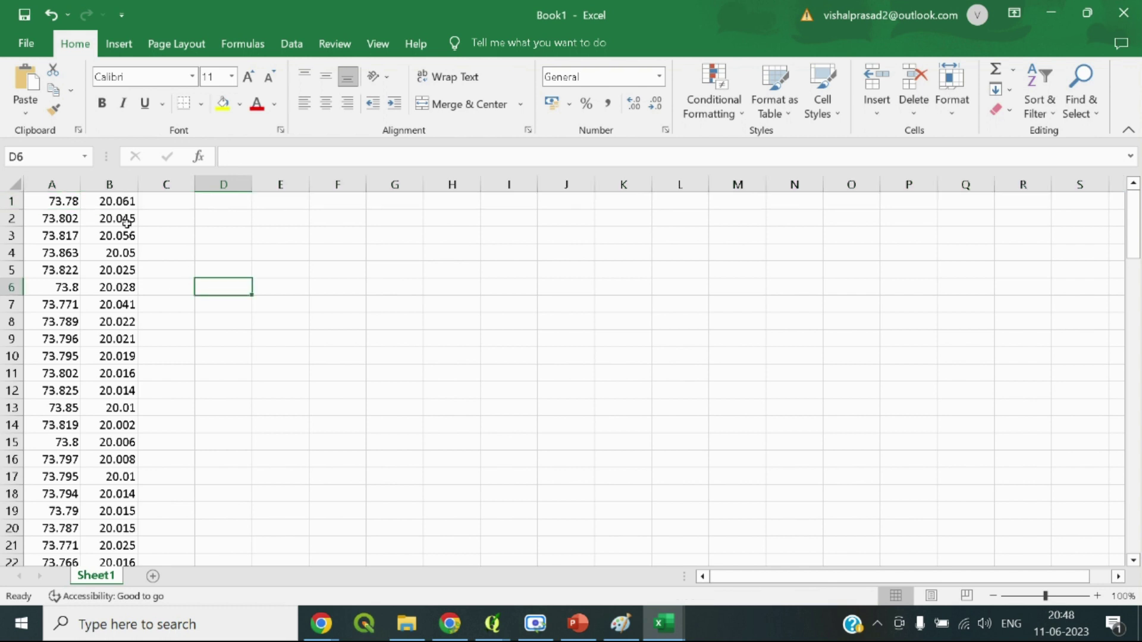
# Examine the longitude values in column A and the latitude values in column B from the first to the last row
pyautogui.scroll(-7, 91, 376)
pyautogui.scroll(7, 96, 399)
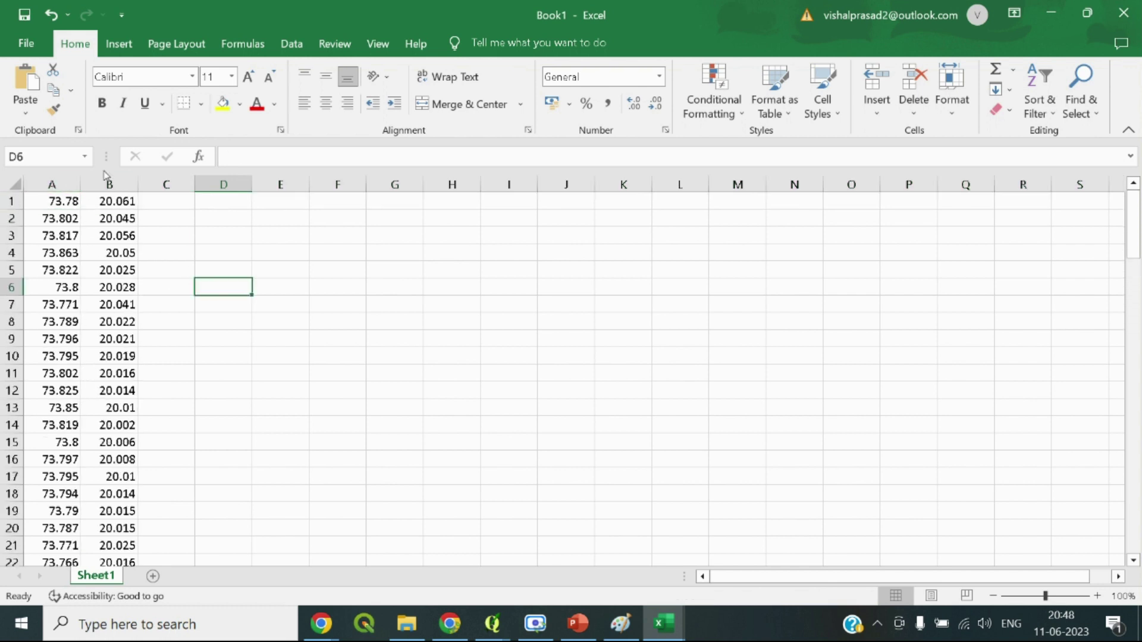
pyautogui.click(65, 204)
pyautogui.hotkey('ctrl', 'shift', 'Down')
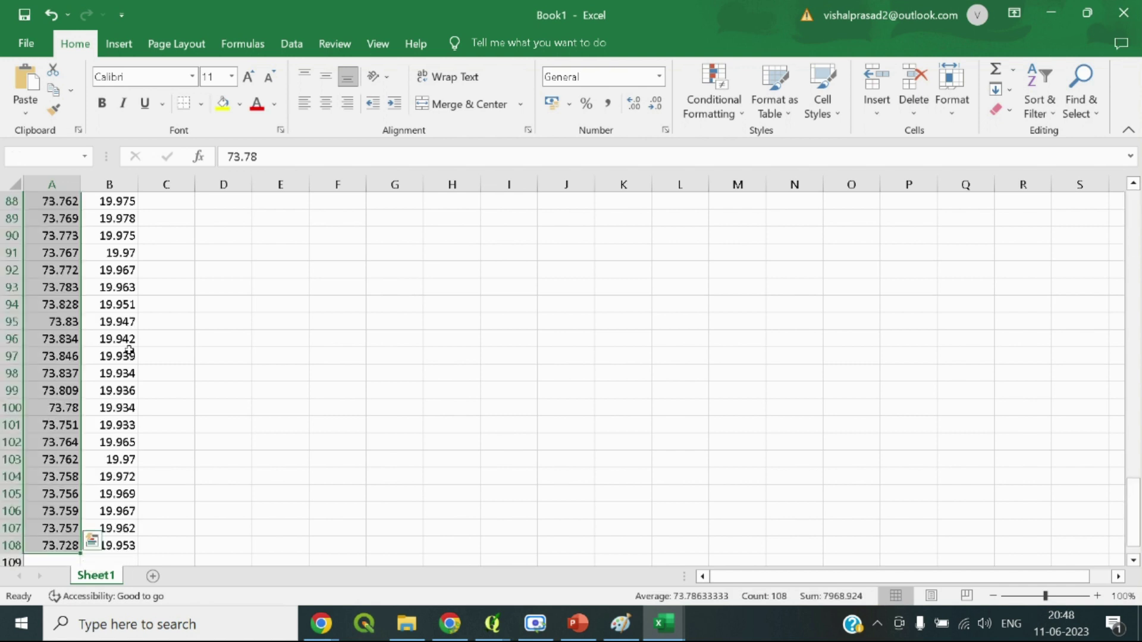
pyautogui.moveTo(1133, 512); pyautogui.dragTo(1140, 162)
pyautogui.click(388, 385)
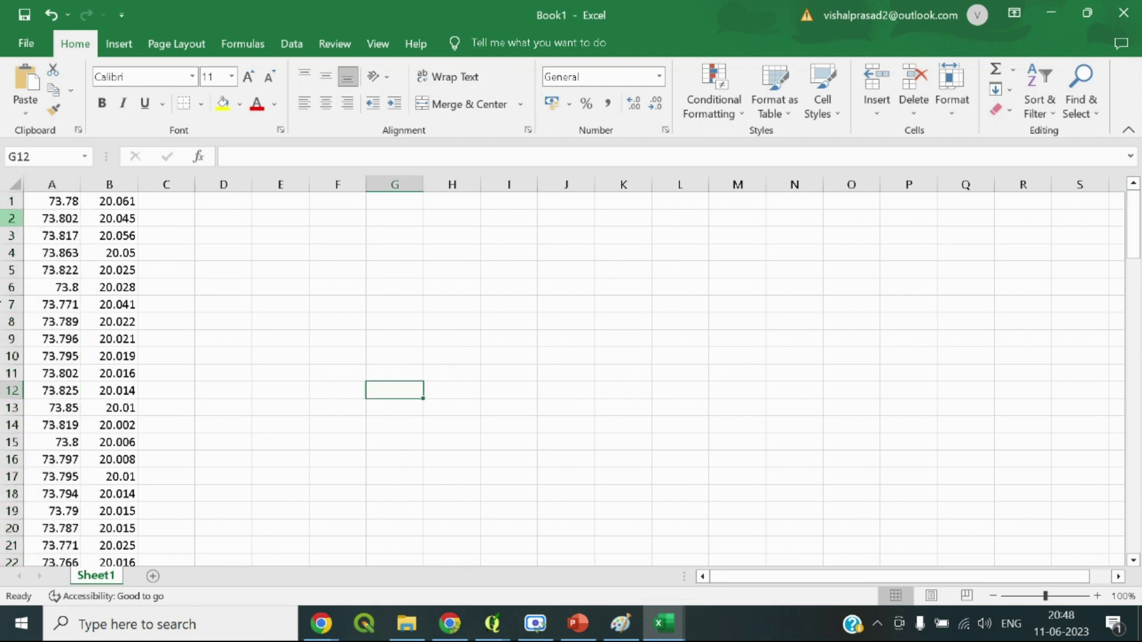
pyautogui.click(58, 199)
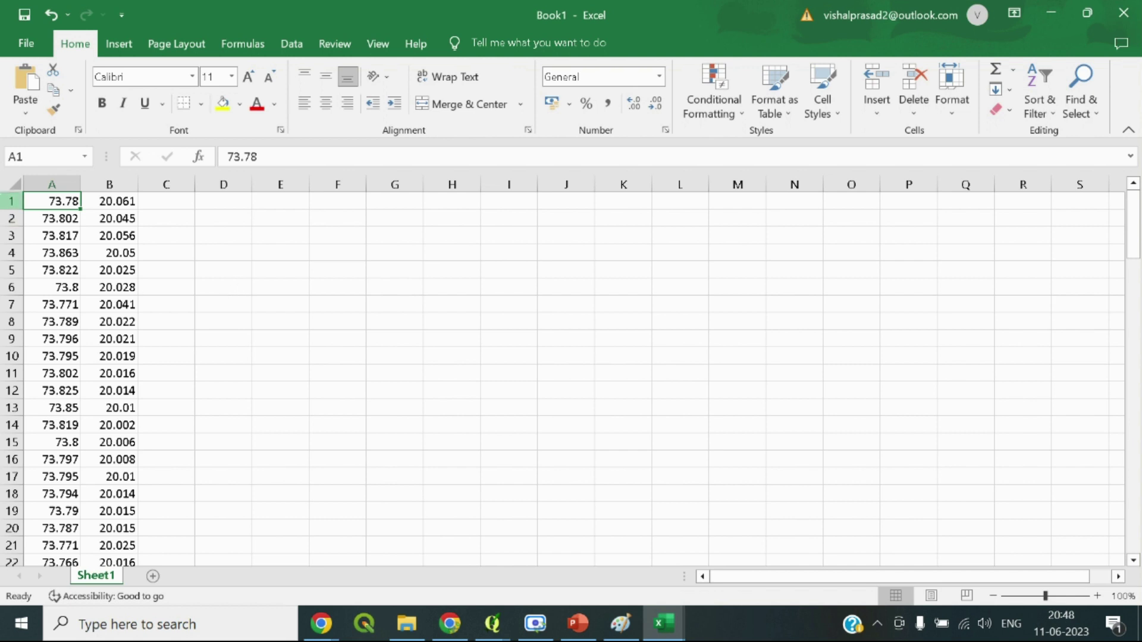
pyautogui.click(55, 184)
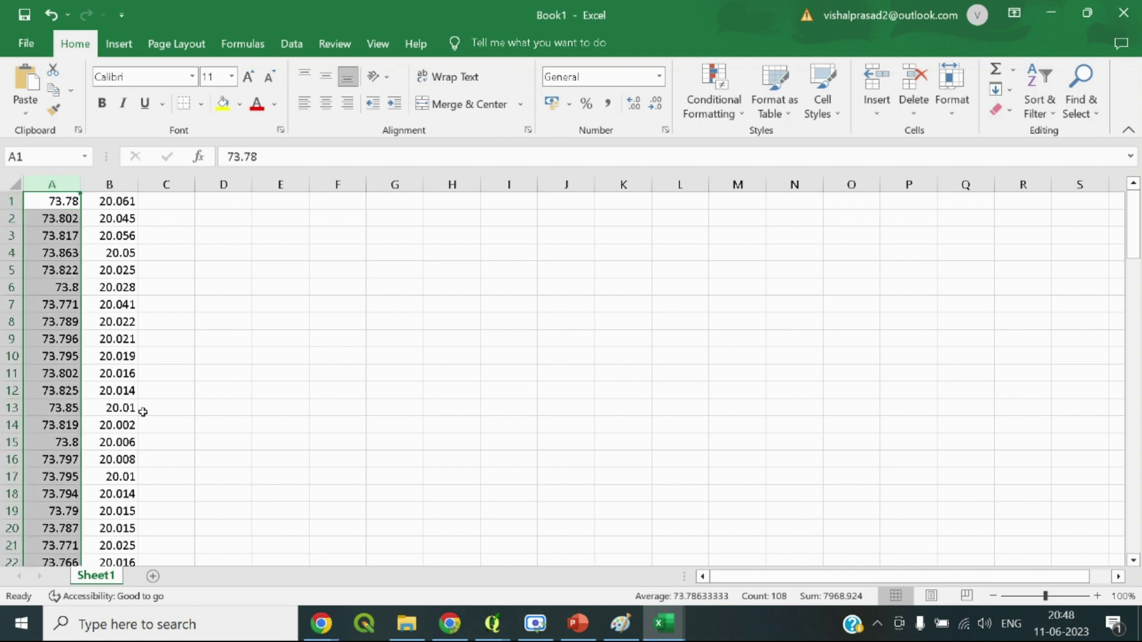
pyautogui.click(199, 354)
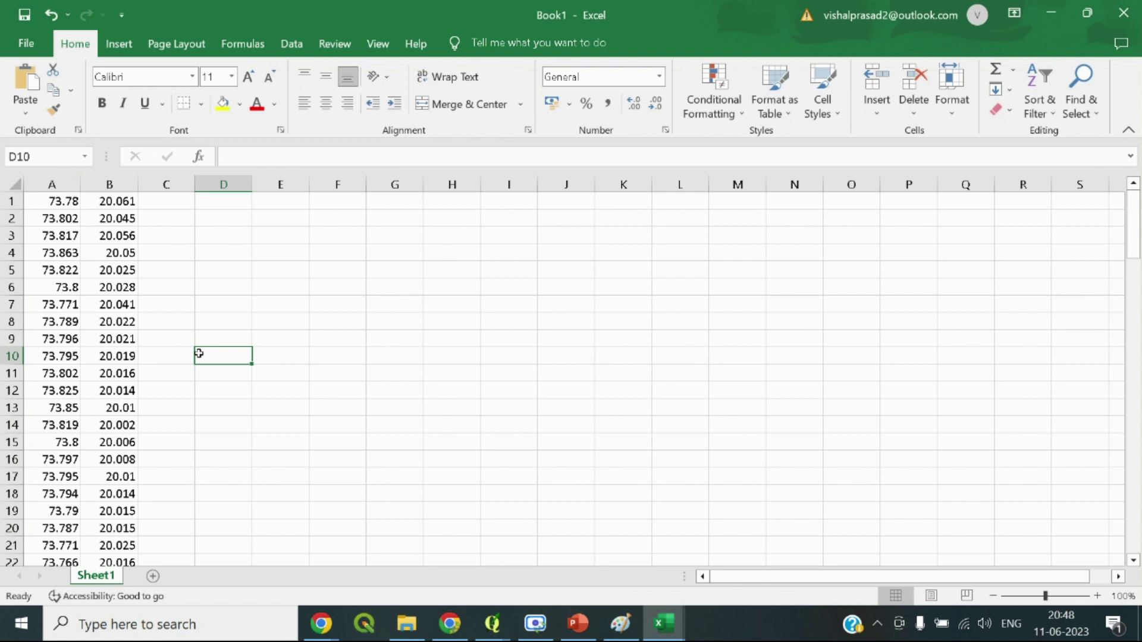
pyautogui.click(168, 319)
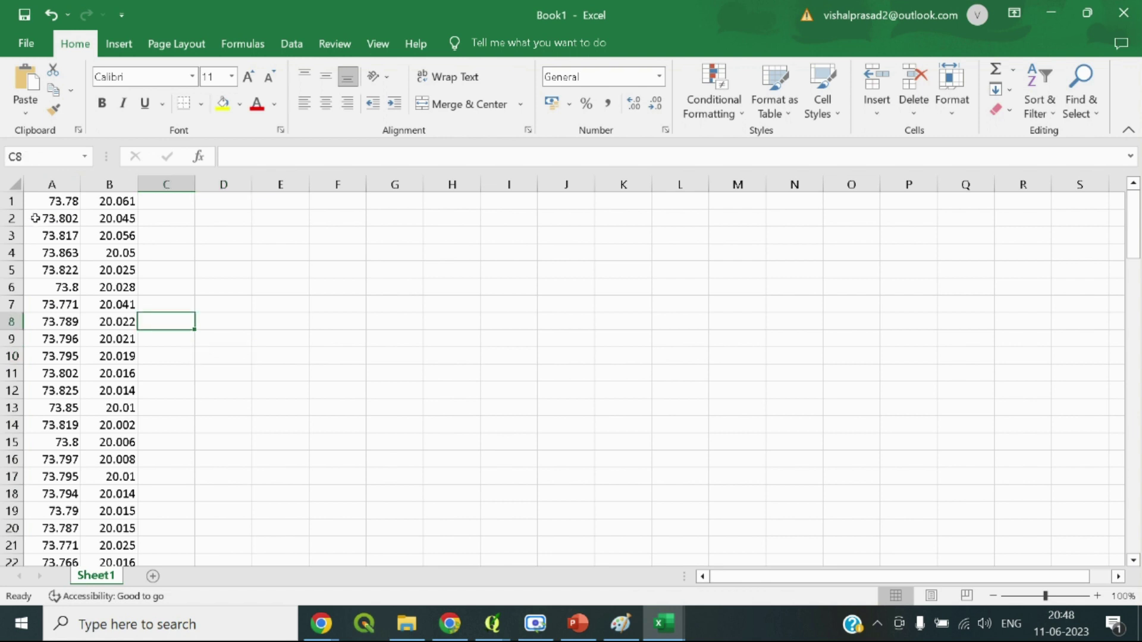
pyautogui.click(52, 185)
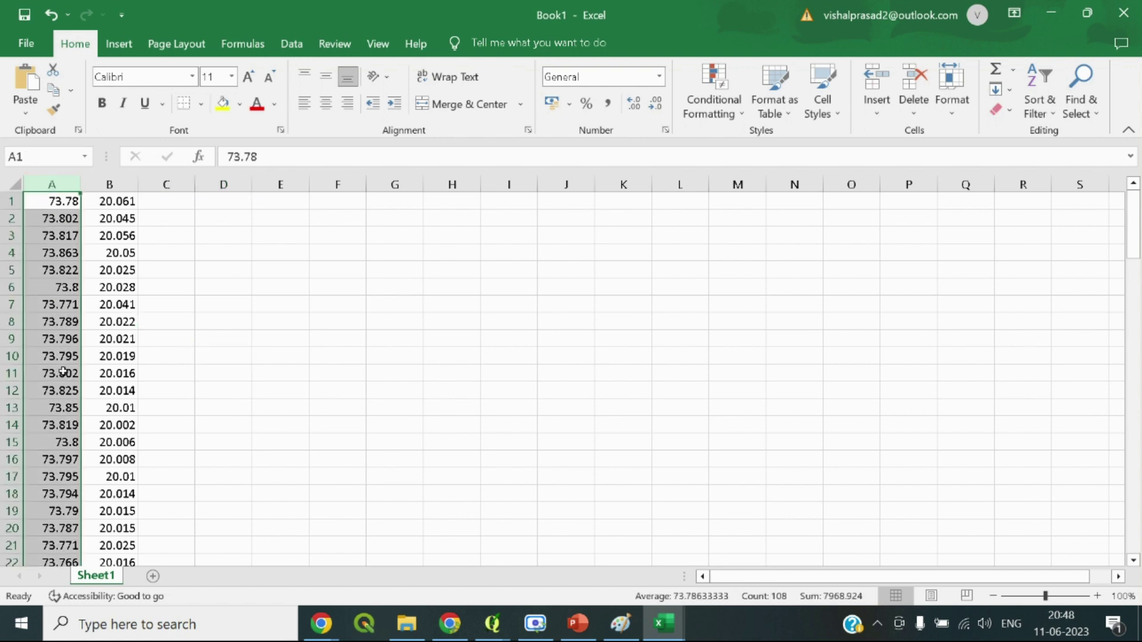
pyautogui.click(110, 185)
pyautogui.click(176, 351)
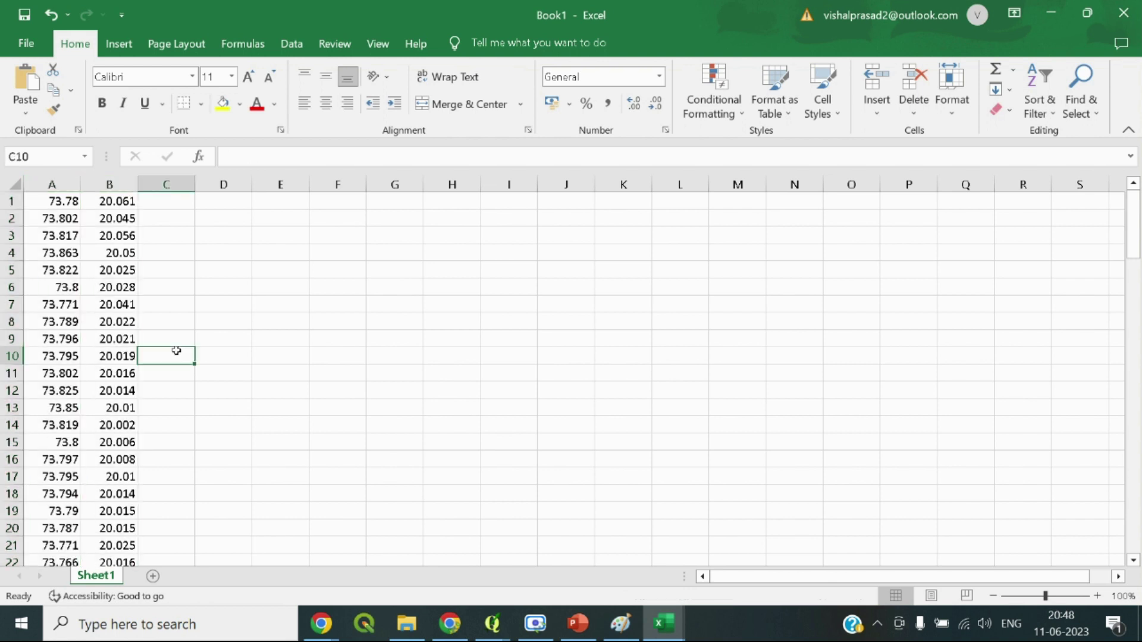
# Save the coordinate table as a Text (Tab delimited) file named coordinates in the Nashik maps folder
pyautogui.click(23, 44)
pyautogui.click(63, 287)
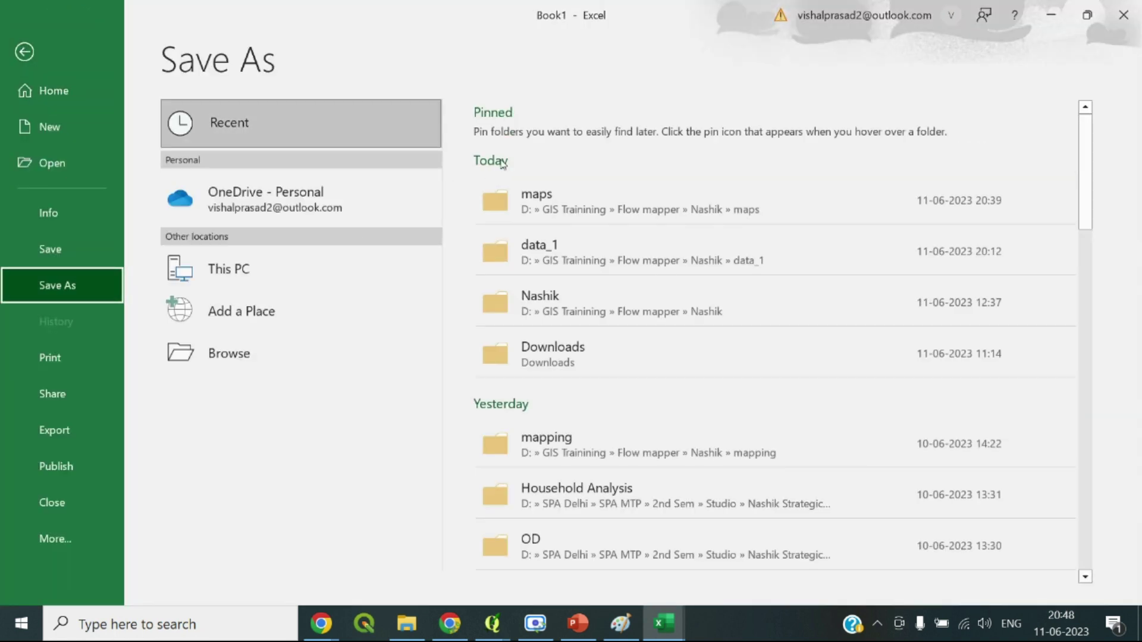
pyautogui.click(551, 196)
pyautogui.click(215, 320)
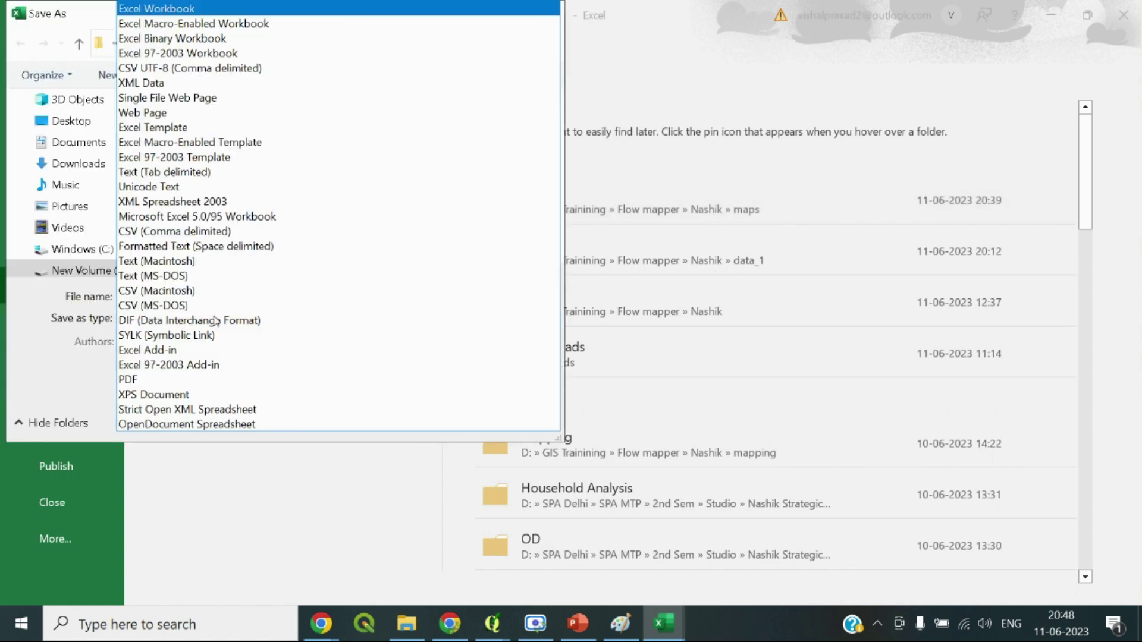
pyautogui.click(185, 172)
pyautogui.doubleClick(191, 298)
pyautogui.write('coordinates')
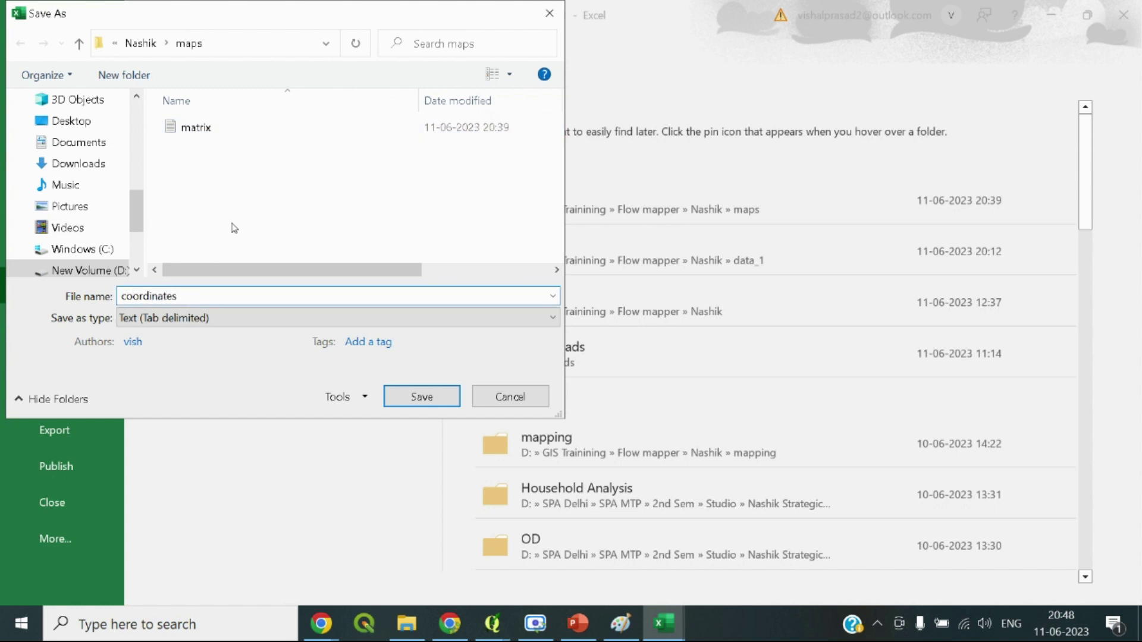
pyautogui.click(413, 400)
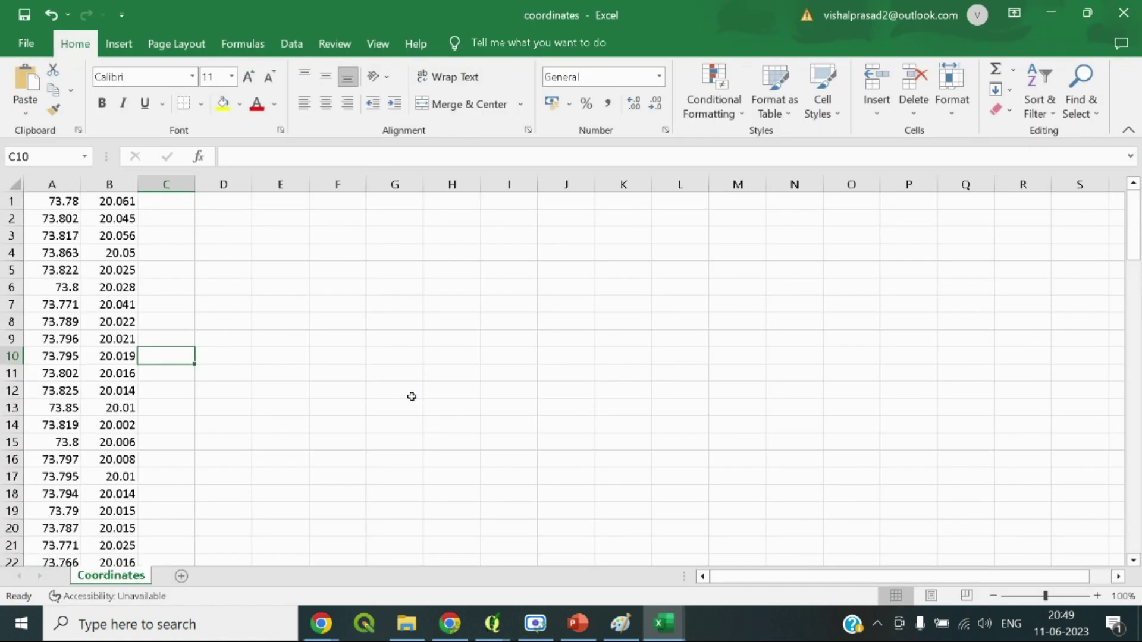
# Switch to the QGIS 2.18.28 project showing the Centroids and ward_wgs_84 layers
pyautogui.click(412, 396)
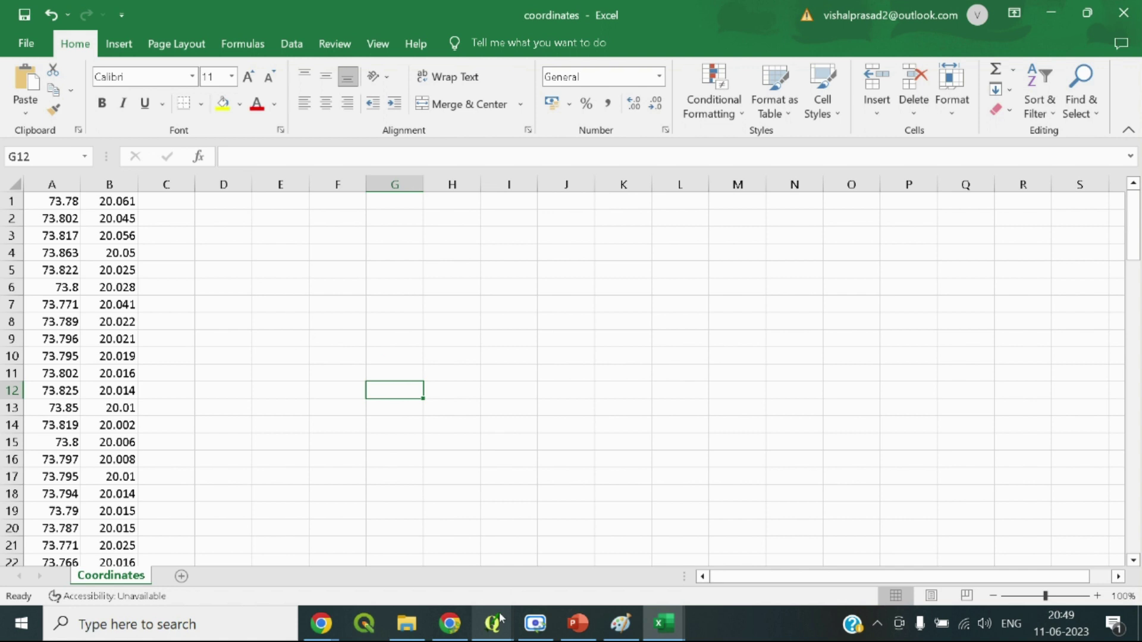
pyautogui.moveTo(499, 619)
pyautogui.click(437, 568)
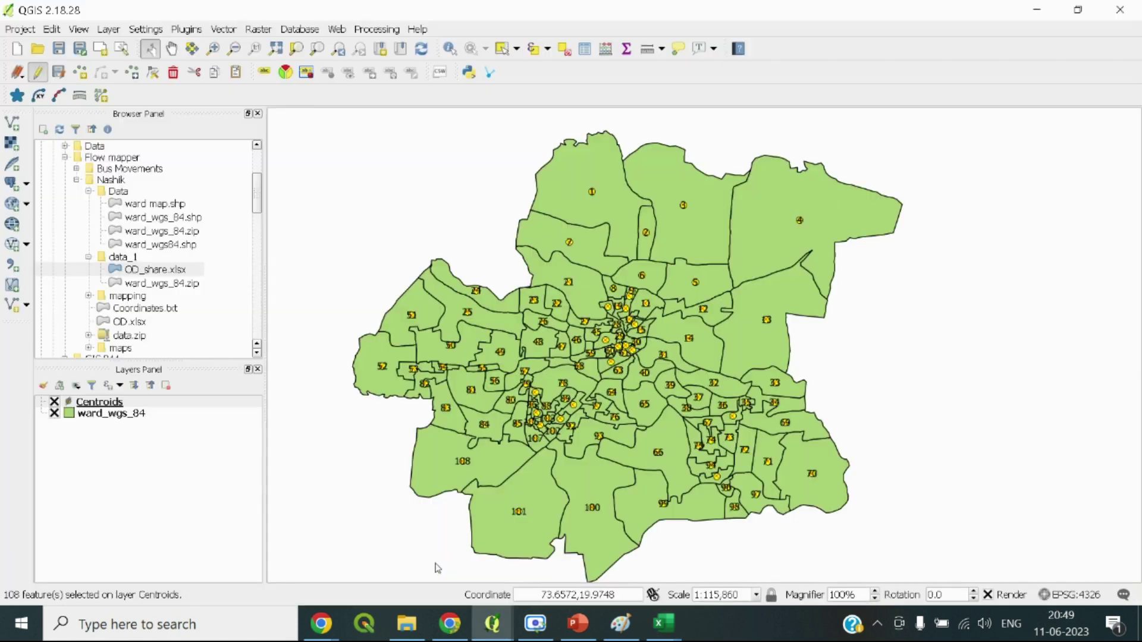
pyautogui.click(54, 402)
pyautogui.click(37, 72)
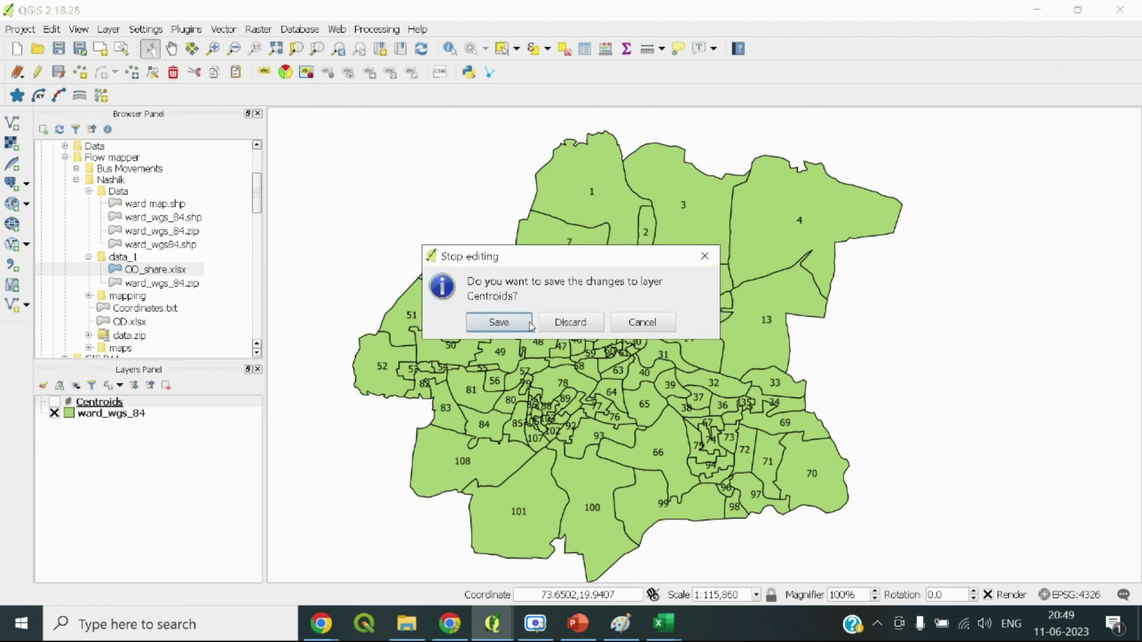
pyautogui.click(642, 321)
# Switch to the coordinates workbook in Excel and check its save name, tab-delimited text format and maps folder without saving it again
pyautogui.moveTo(664, 621)
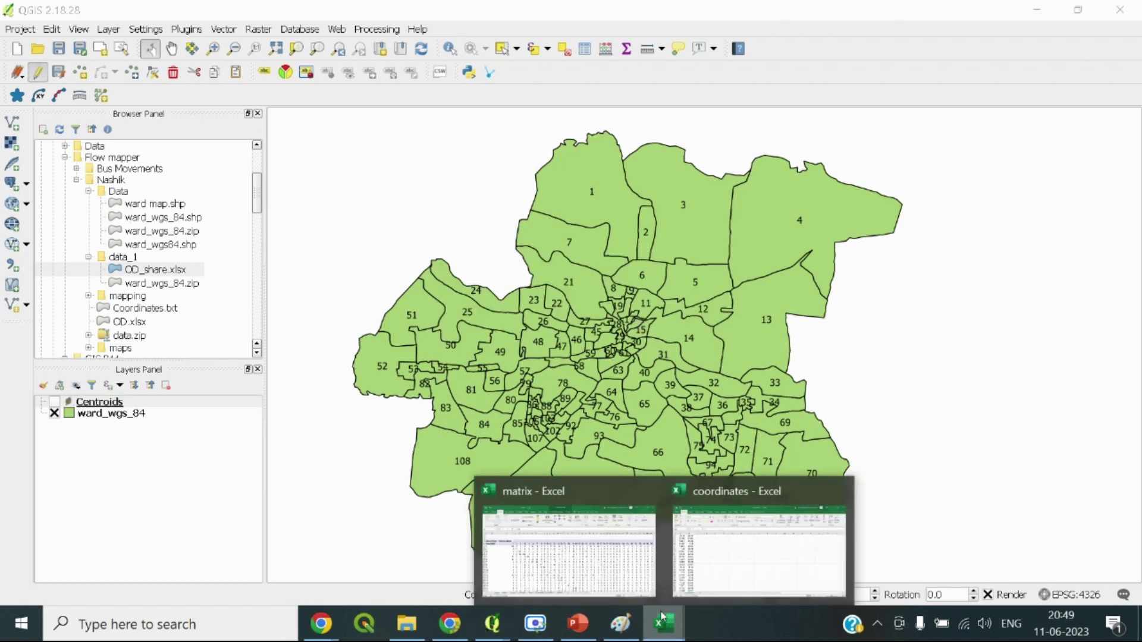
pyautogui.click(701, 544)
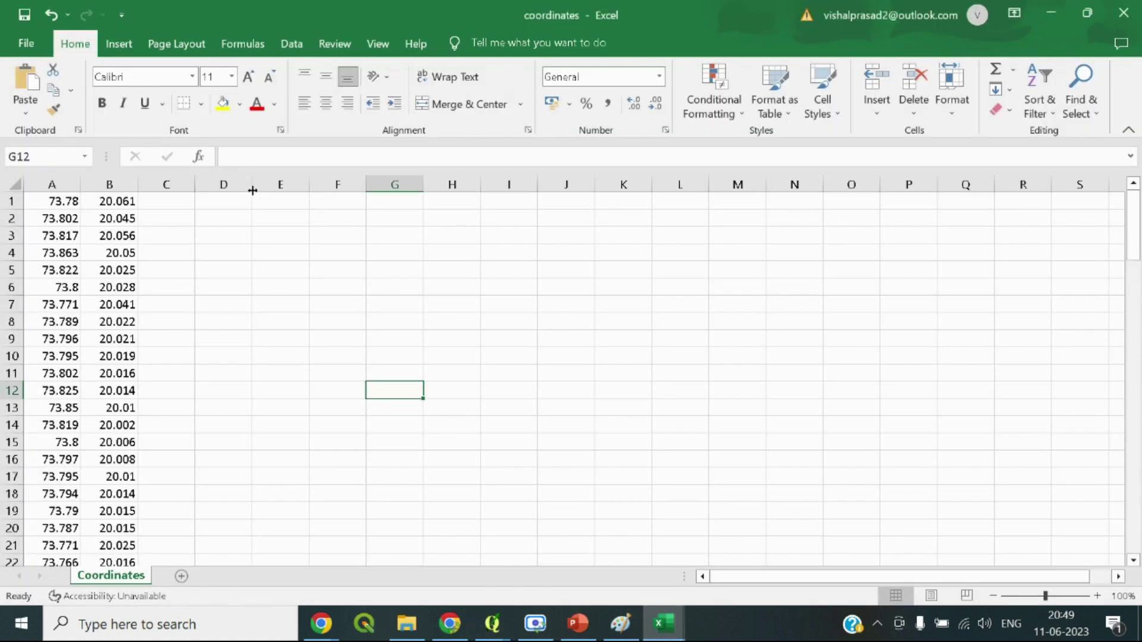
pyautogui.click(26, 47)
pyautogui.click(62, 286)
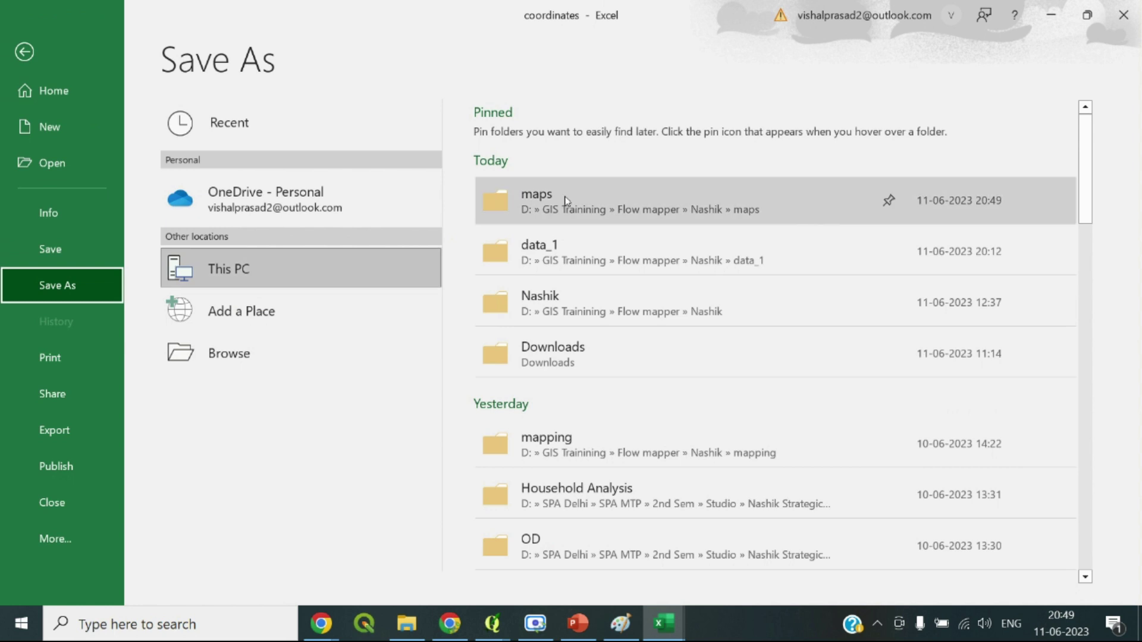
pyautogui.click(566, 201)
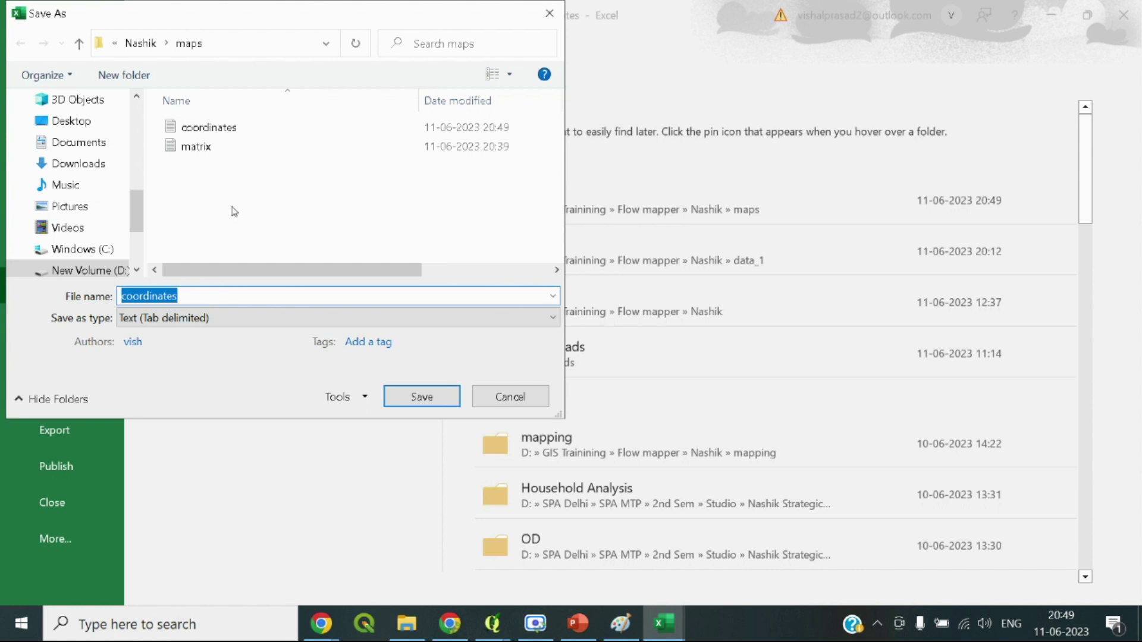
pyautogui.click(482, 404)
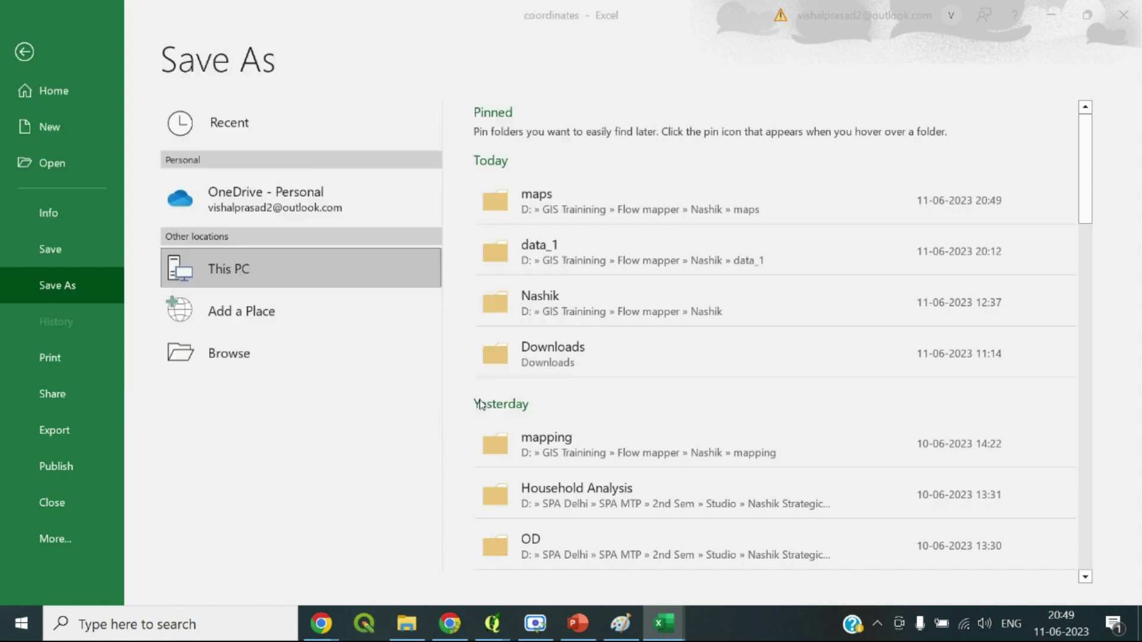
# Switch back to QGIS and end editing of the Centroids layer, saving its changes, with the layer shown on the map
pyautogui.moveTo(496, 631)
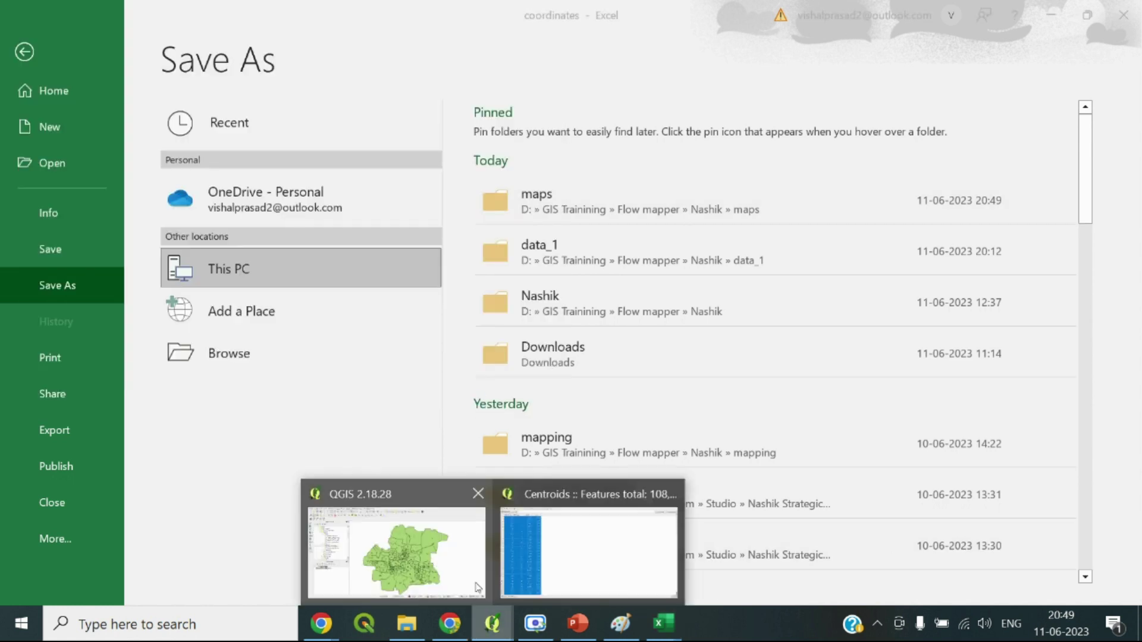
pyautogui.click(455, 556)
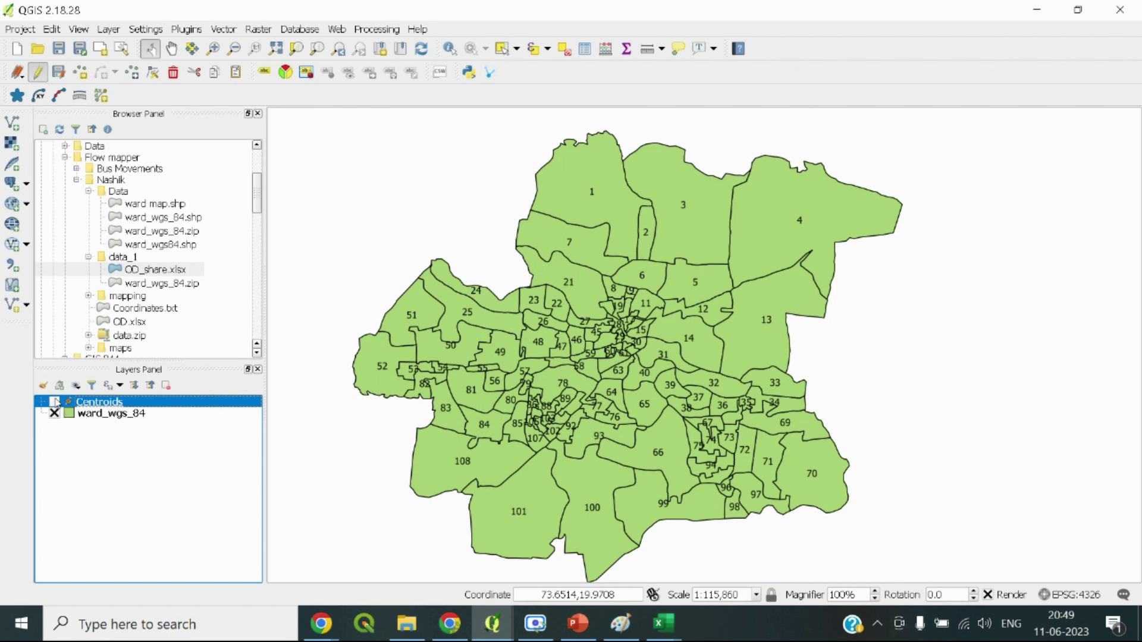
pyautogui.click(38, 72)
pyautogui.click(499, 322)
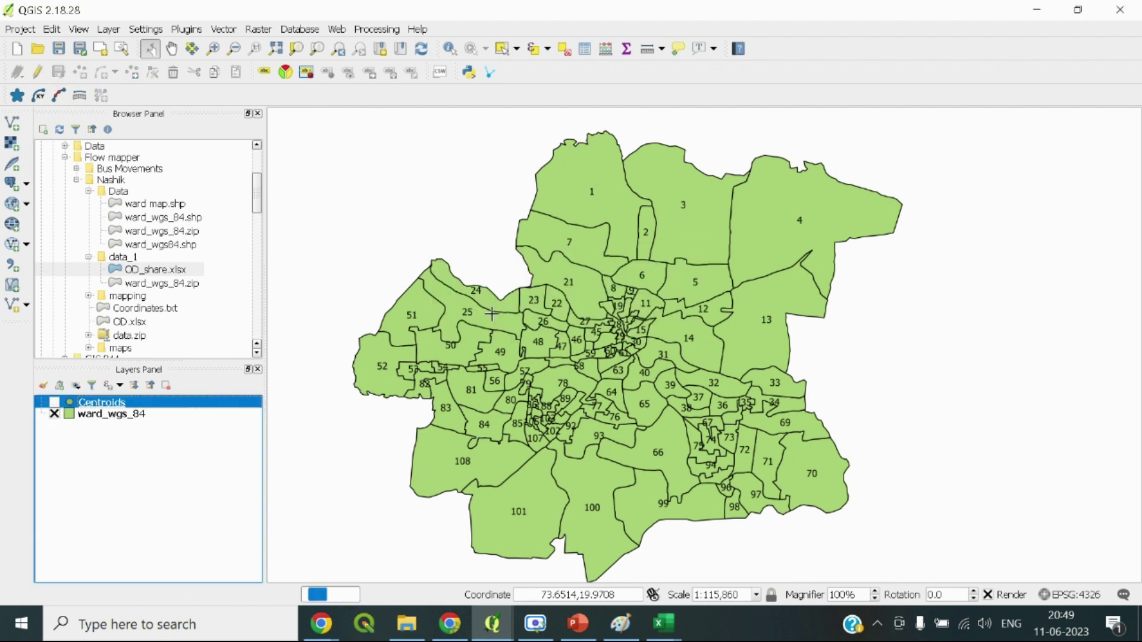
pyautogui.click(54, 403)
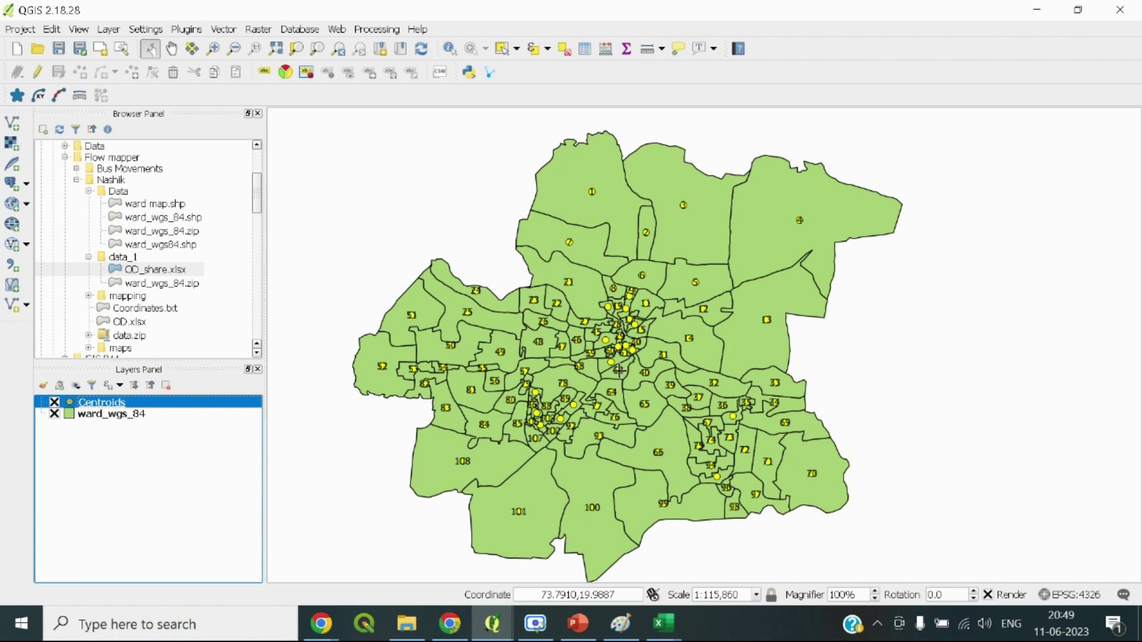
# Switch to the Google Meet call in Chrome and look through the participants list
pyautogui.click(450, 623)
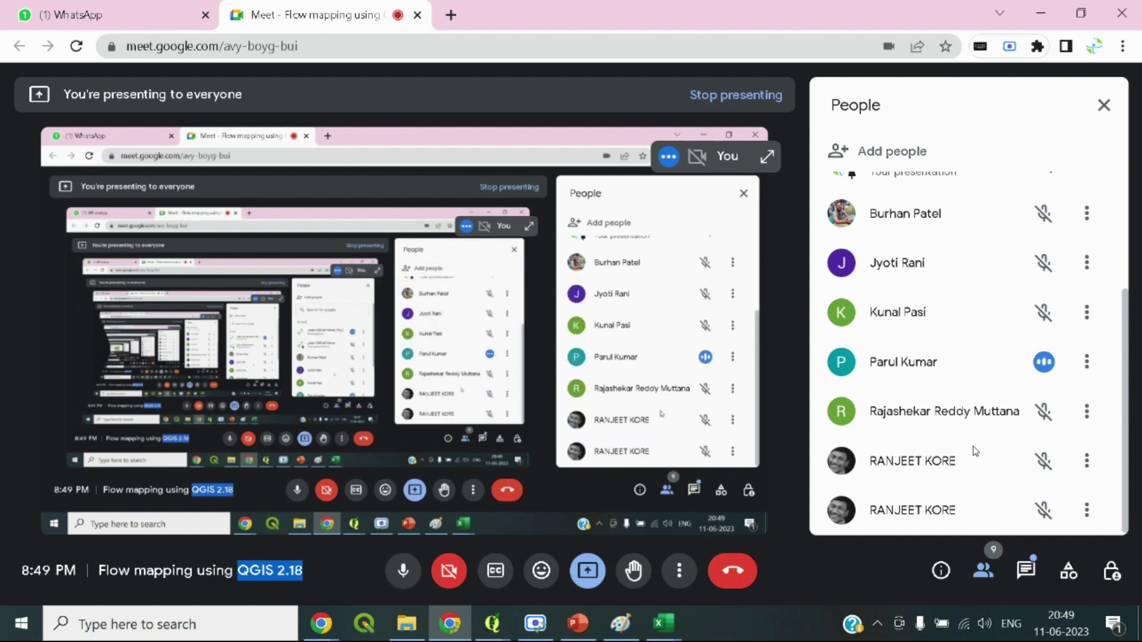
pyautogui.scroll(2, 975, 451)
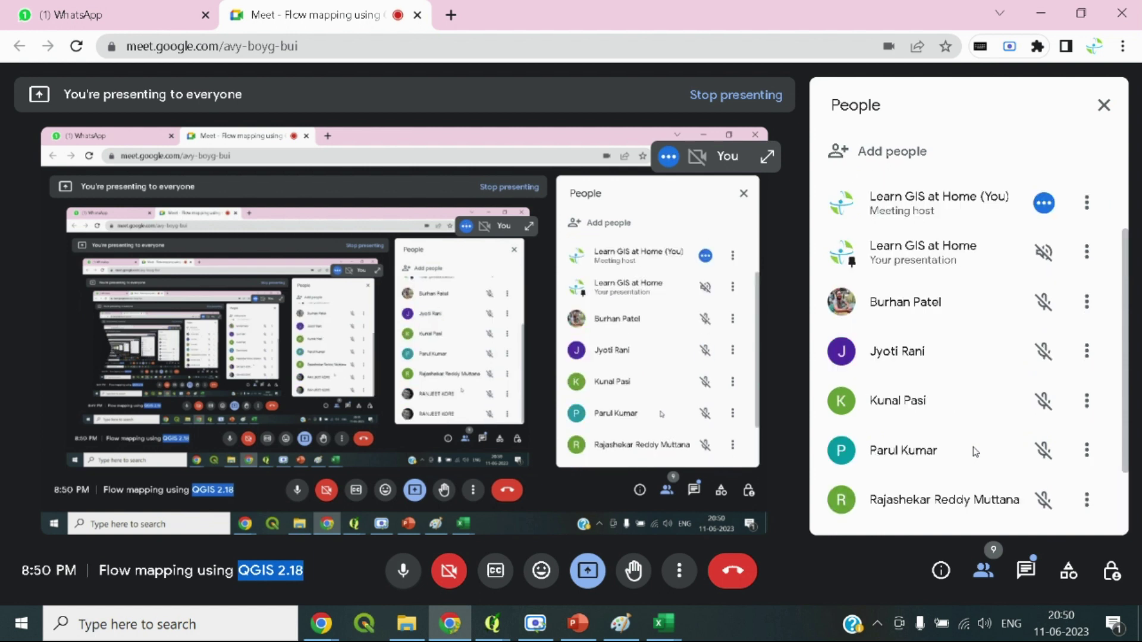
pyautogui.scroll(-2, 975, 451)
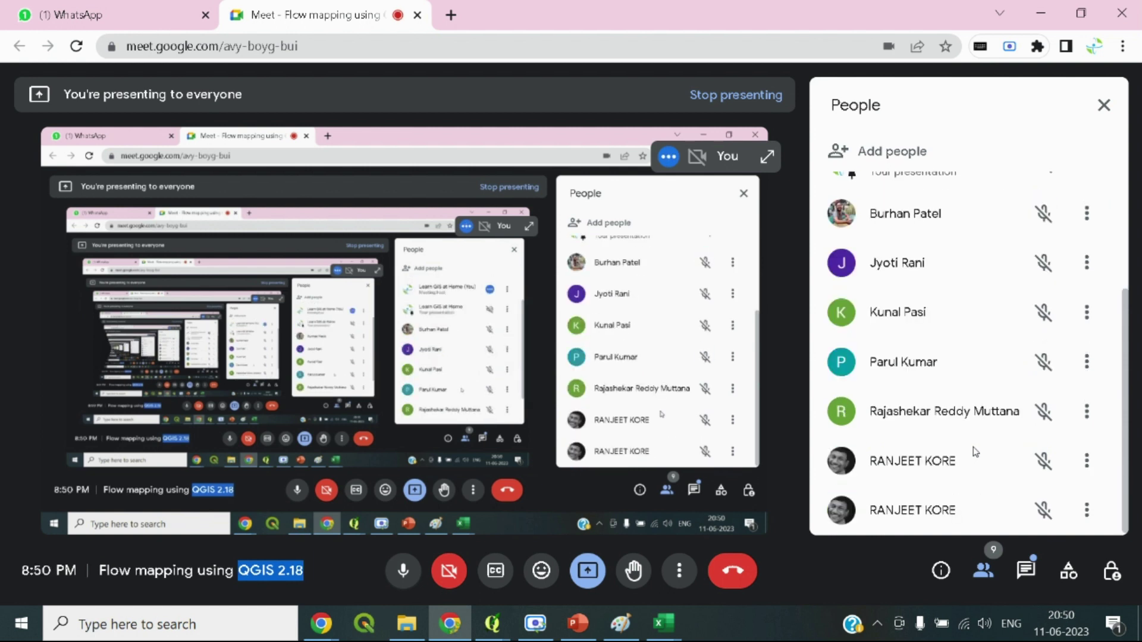
# Switch back to QGIS and open FlowMapper's Generate flow lines and nodes tool
pyautogui.click(507, 631)
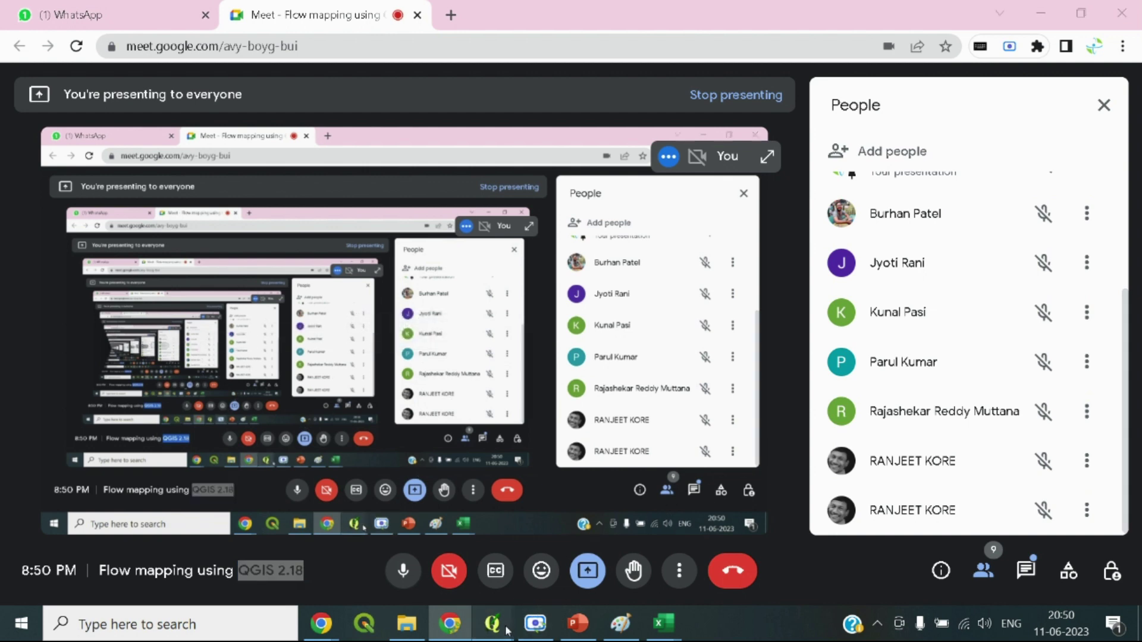
pyautogui.click(393, 541)
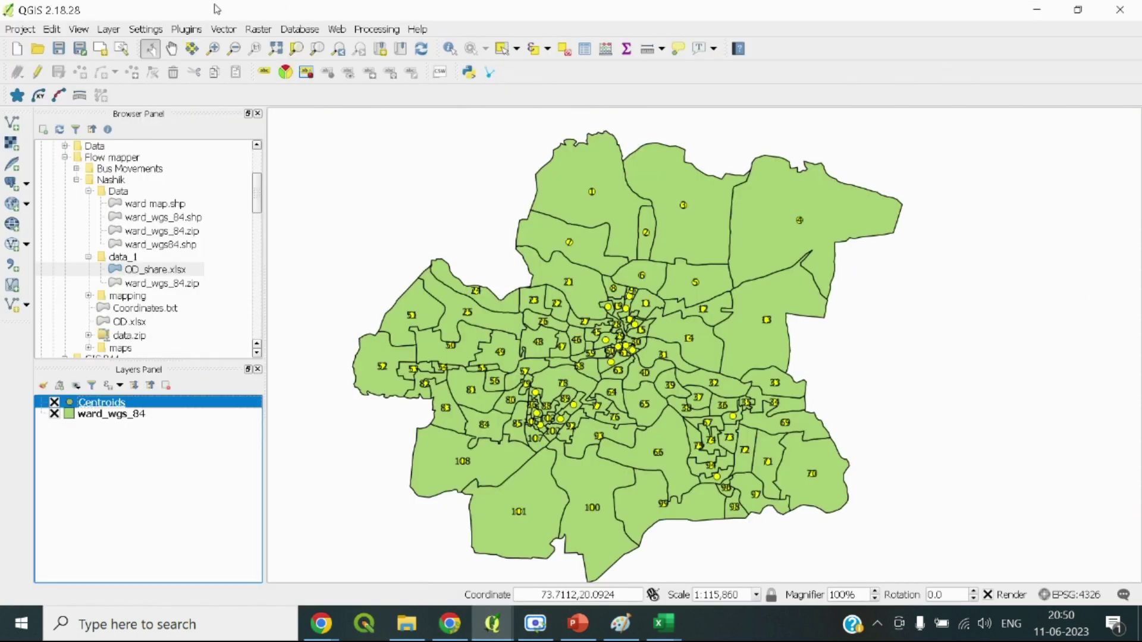
pyautogui.click(184, 29)
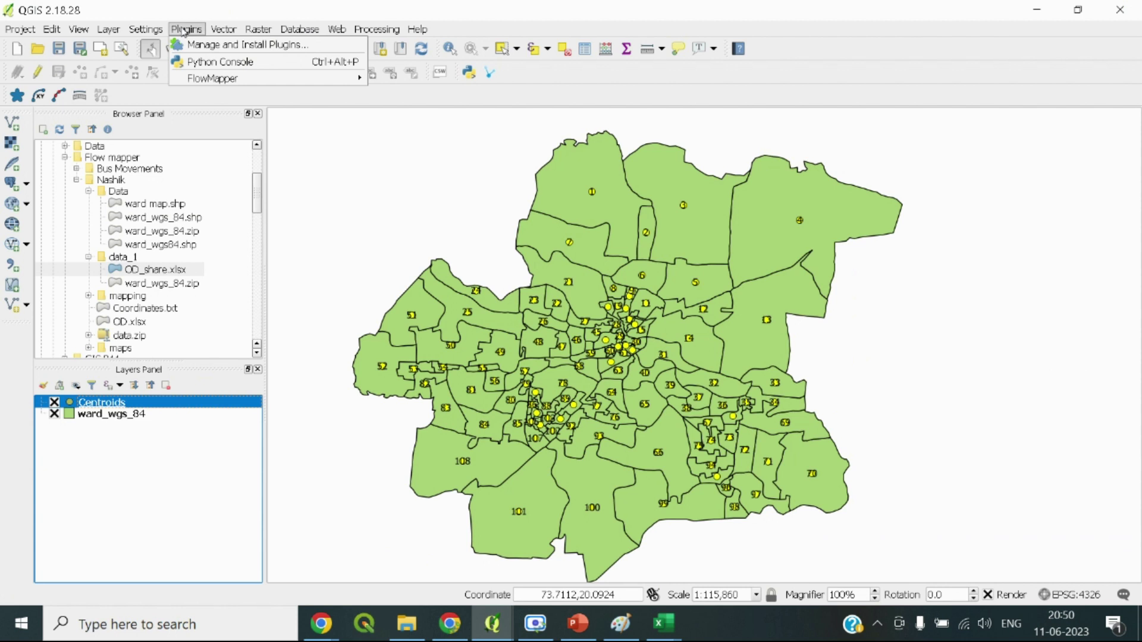
pyautogui.moveTo(221, 82)
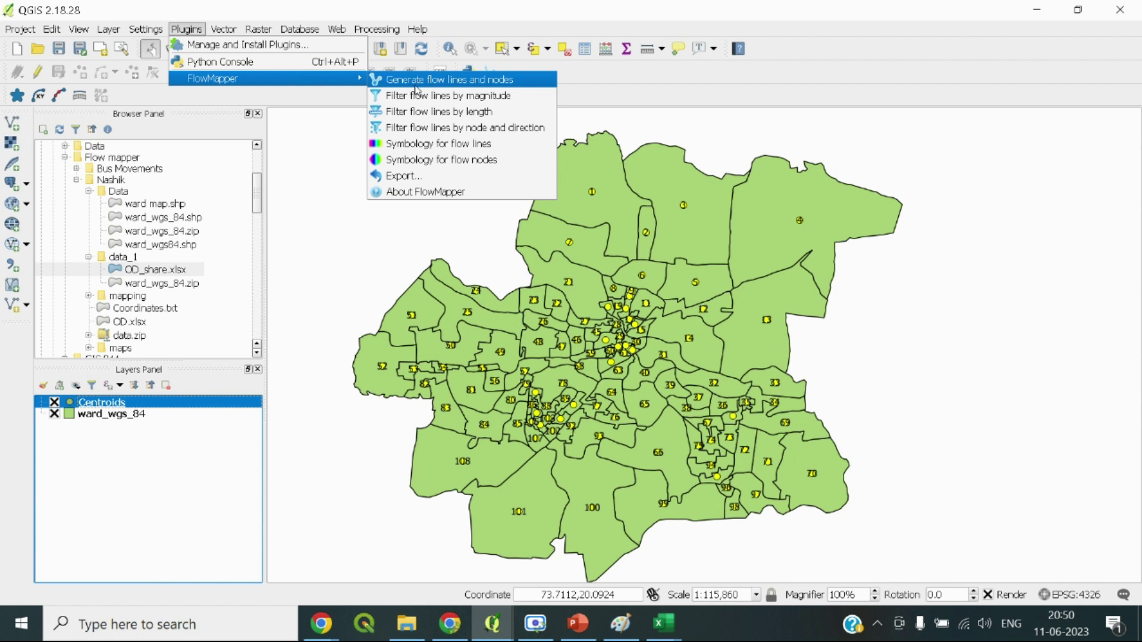
pyautogui.click(470, 81)
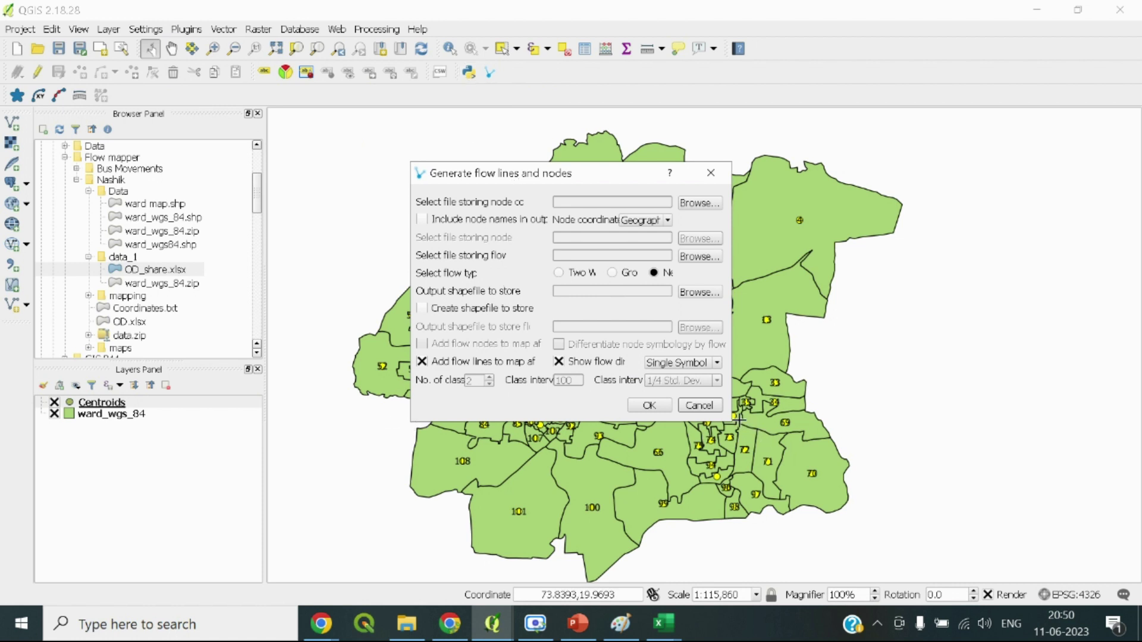
pyautogui.moveTo(548, 177); pyautogui.dragTo(510, 162)
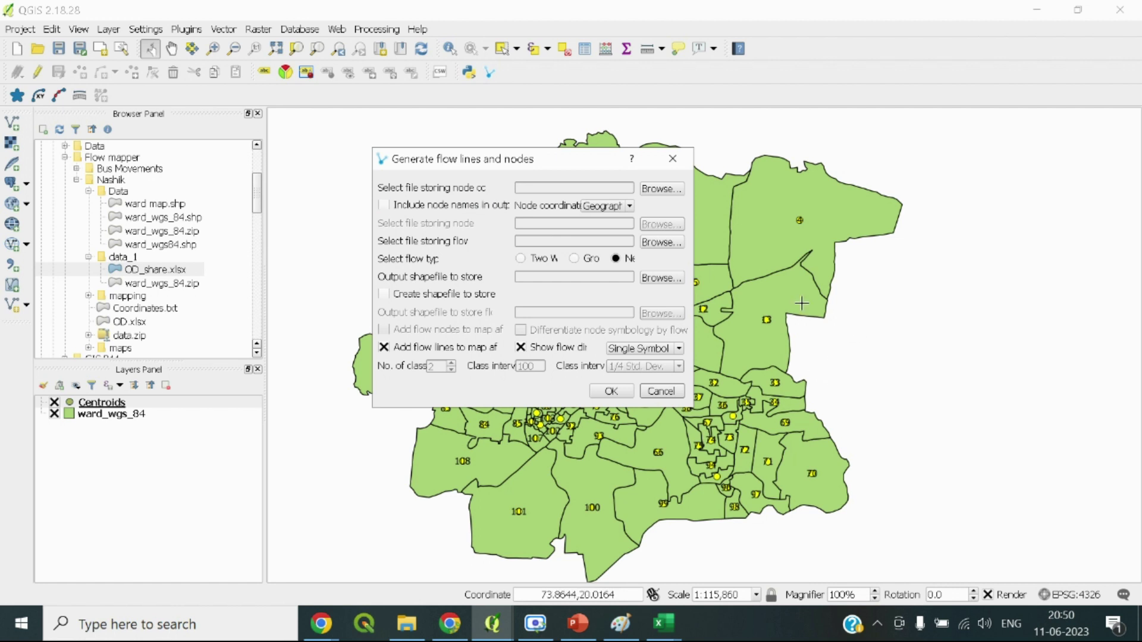
# Choose the coordinates text file from the Flow mapper > Nashik > maps folder on drive D as the node coordinates file
pyautogui.click(653, 189)
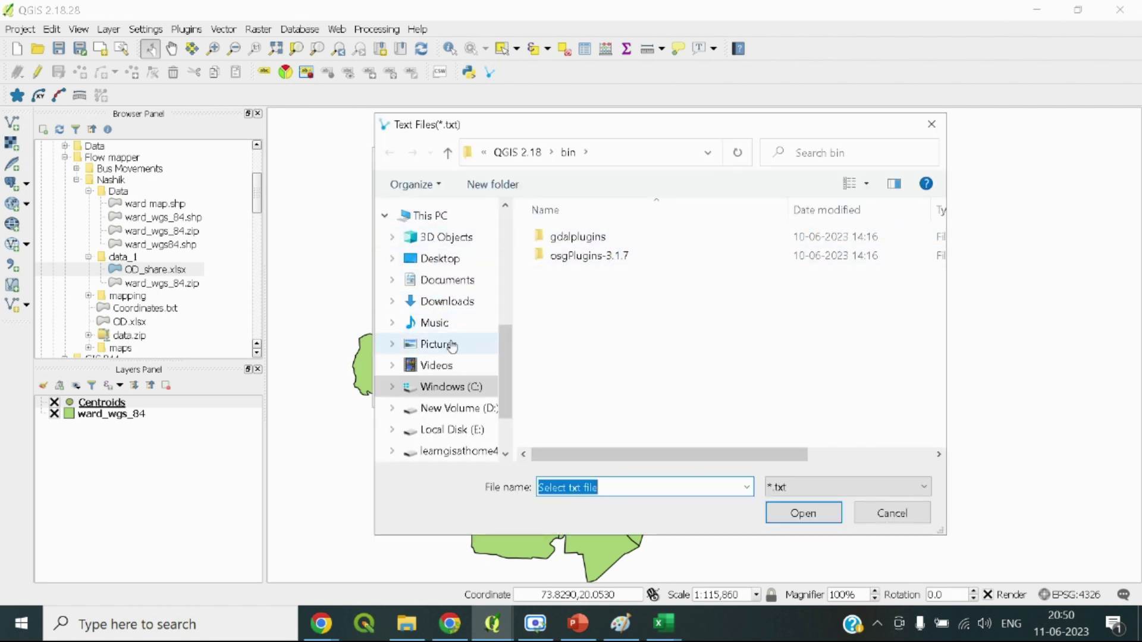
pyautogui.scroll(1, 452, 363)
pyautogui.scroll(3, 450, 363)
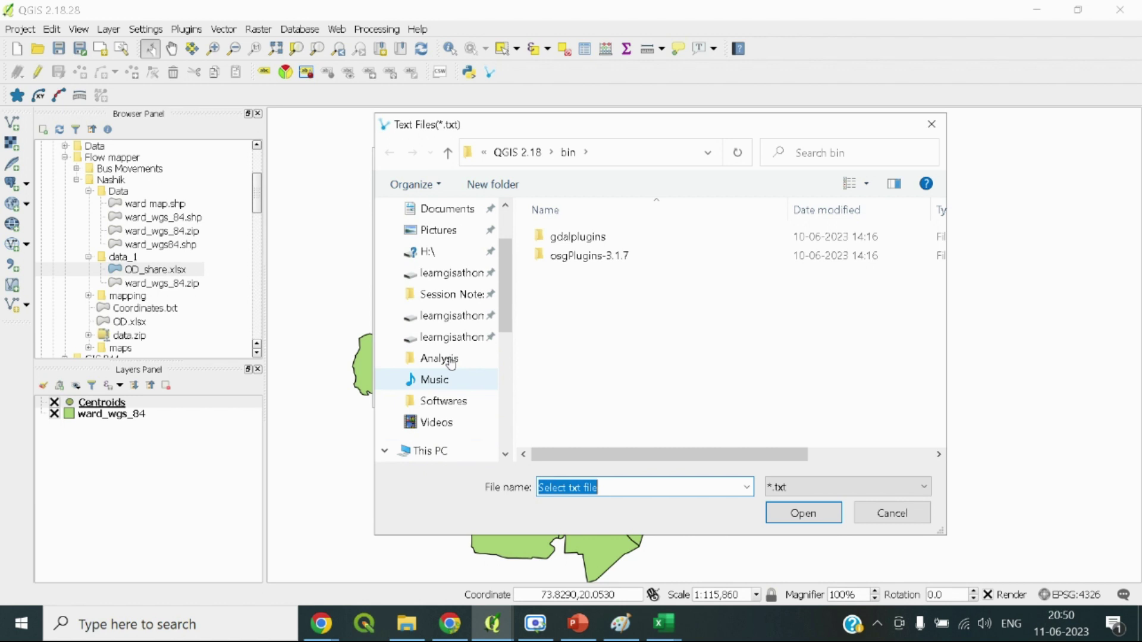
pyautogui.scroll(-5, 450, 364)
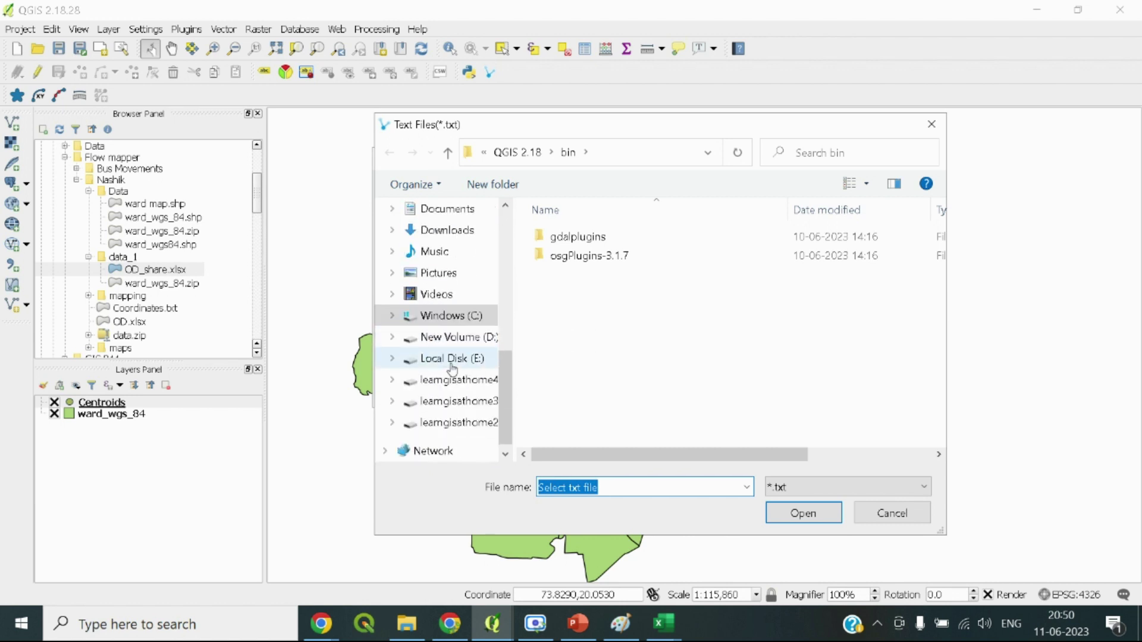
pyautogui.click(450, 337)
pyautogui.doubleClick(587, 310)
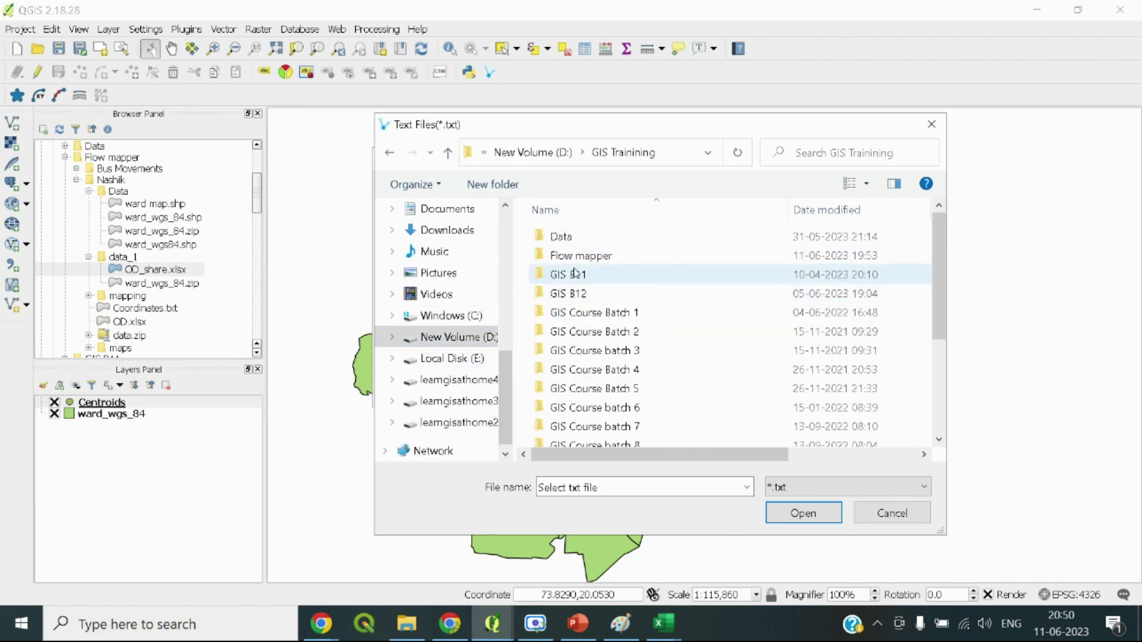
pyautogui.doubleClick(577, 256)
pyautogui.doubleClick(579, 254)
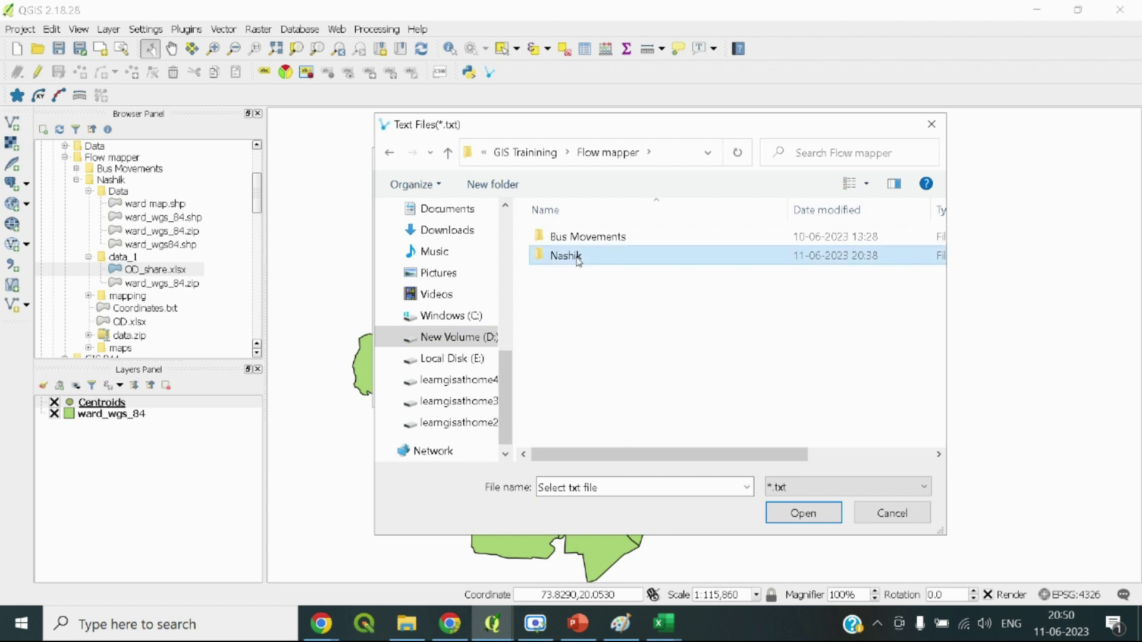
pyautogui.click(575, 292)
pyautogui.doubleClick(575, 292)
pyautogui.click(572, 244)
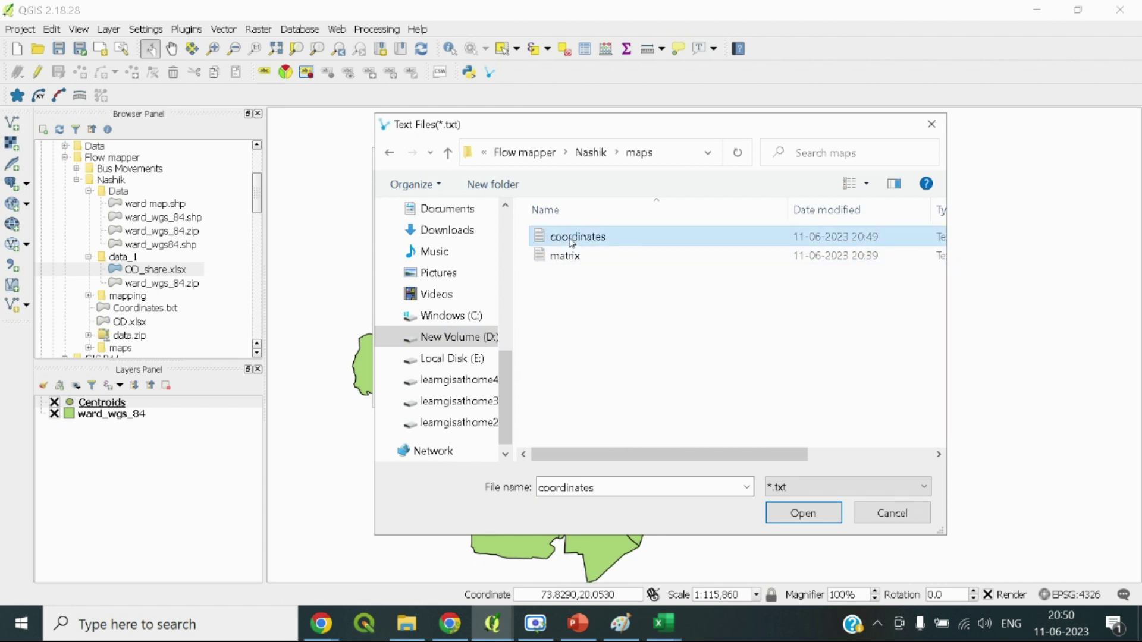
pyautogui.click(803, 513)
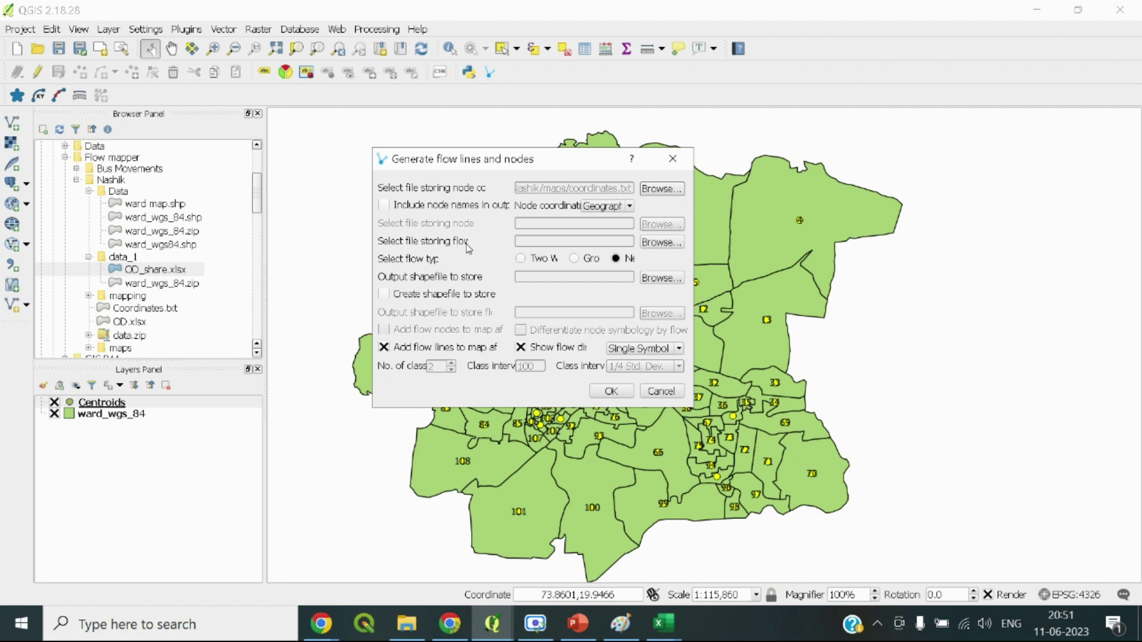
# Choose the matrix text file from the Flow mapper > Nashik > maps folder on drive D as the flow matrix file
pyautogui.click(653, 246)
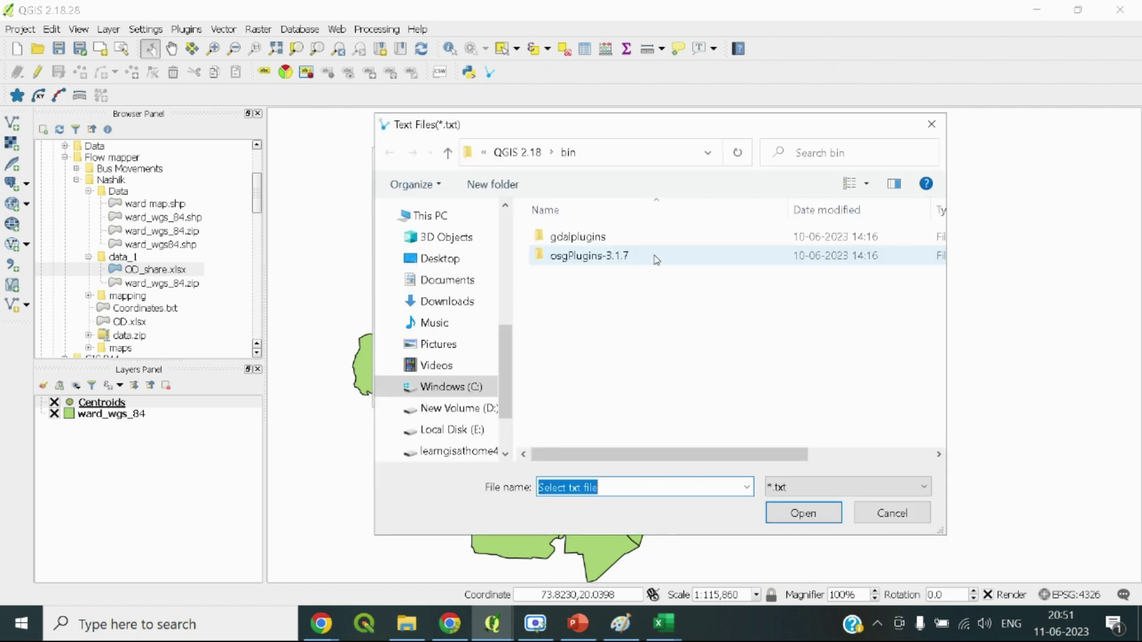
pyautogui.click(446, 408)
pyautogui.doubleClick(577, 313)
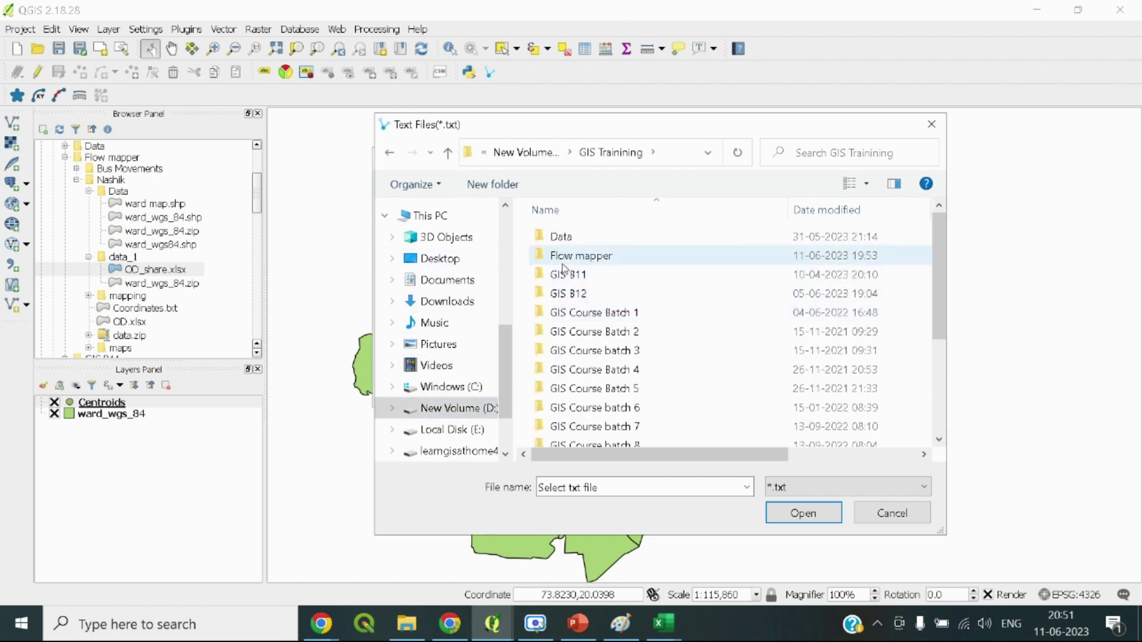
pyautogui.doubleClick(566, 257)
pyautogui.doubleClick(568, 257)
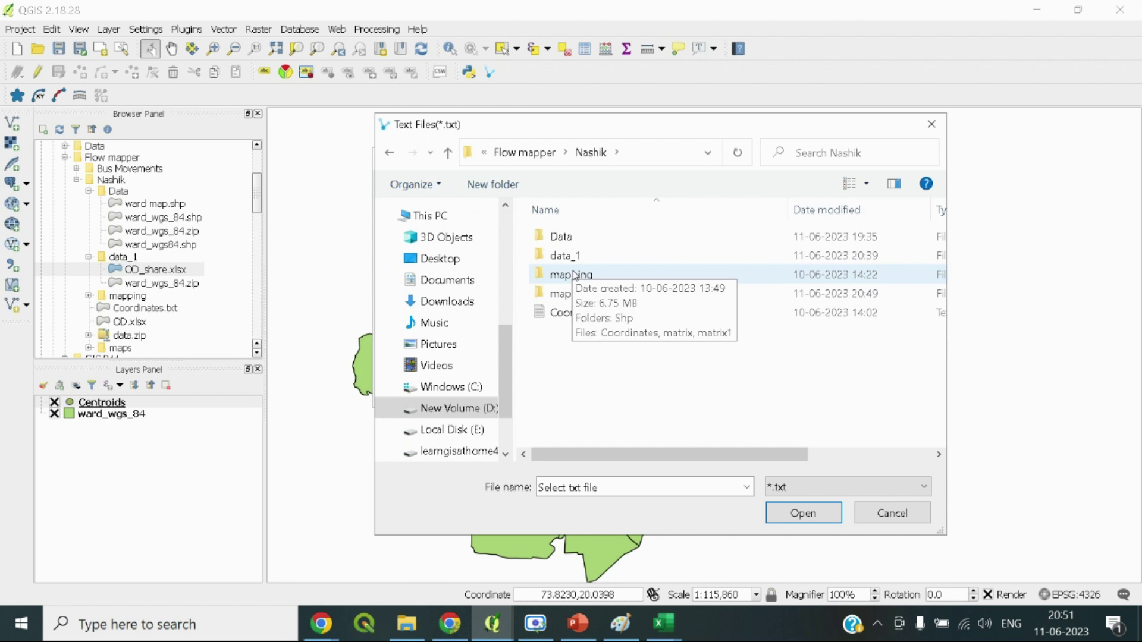
pyautogui.doubleClick(570, 293)
pyautogui.click(565, 255)
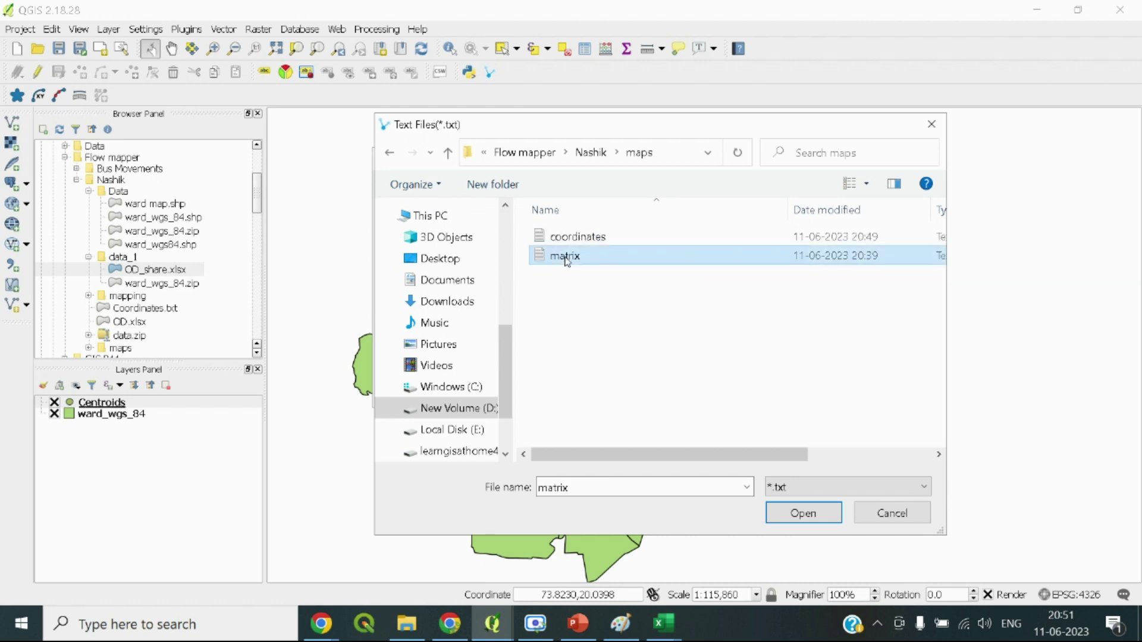
pyautogui.click(803, 513)
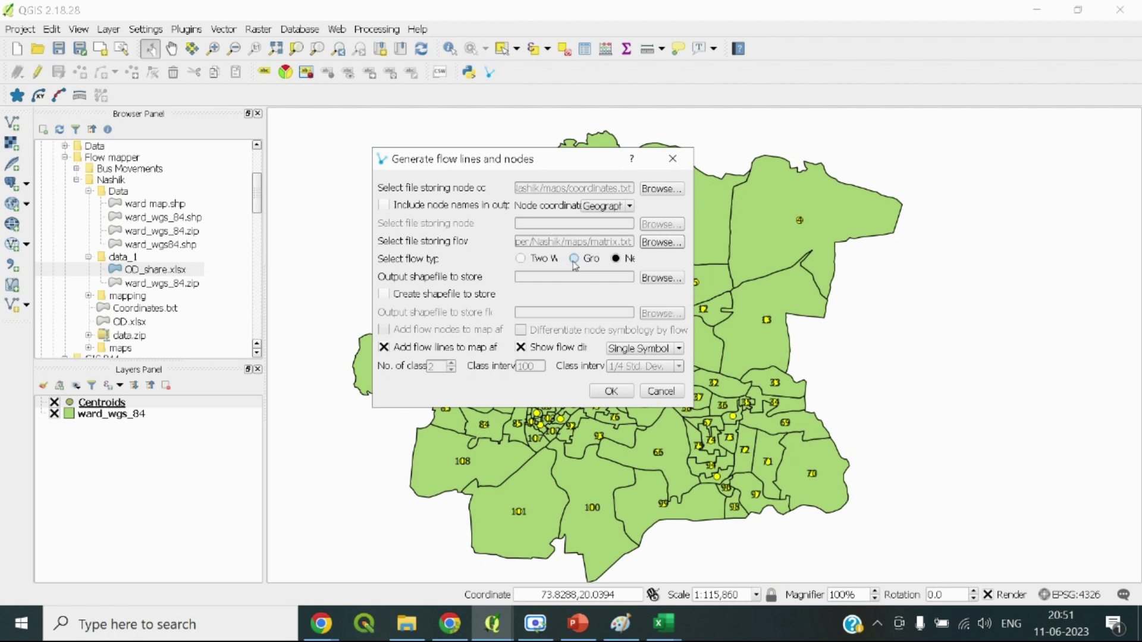
# Set the flow type to two-way and locate the Flow mapper > Nashik > maps folder on drive D for the output shapefile
pyautogui.click(537, 260)
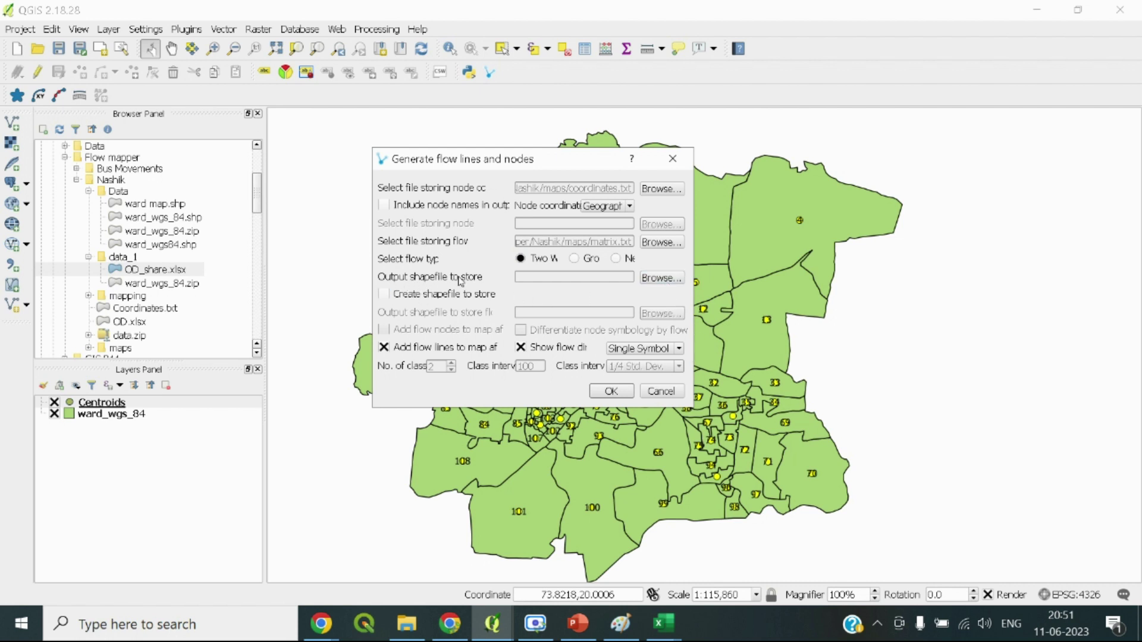
pyautogui.click(669, 284)
pyautogui.click(667, 280)
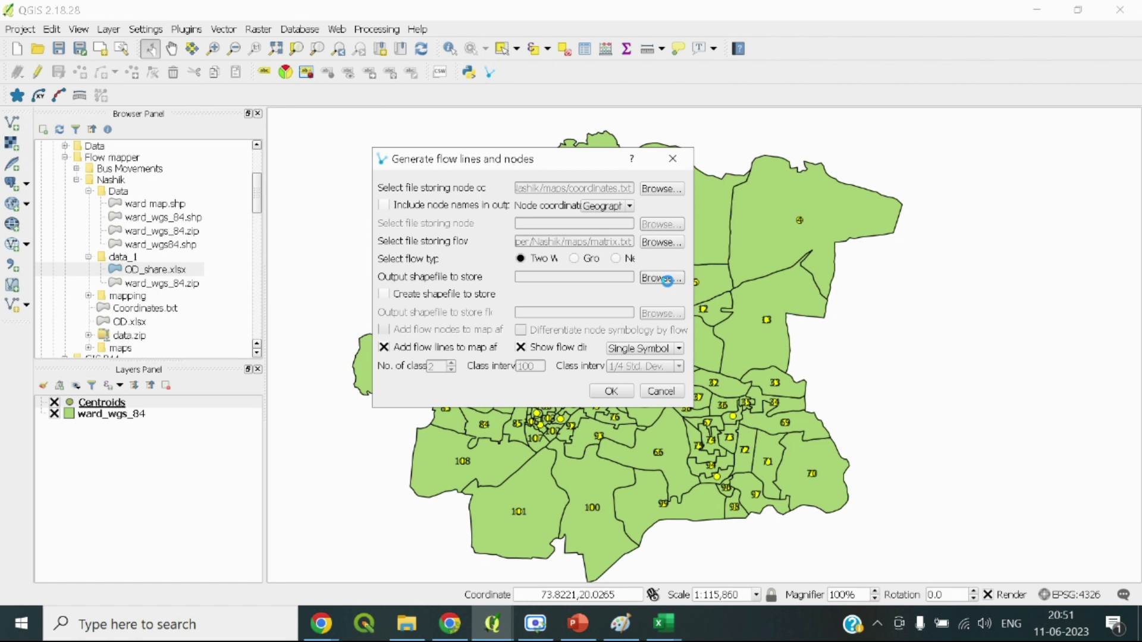
pyautogui.scroll(5, 436, 306)
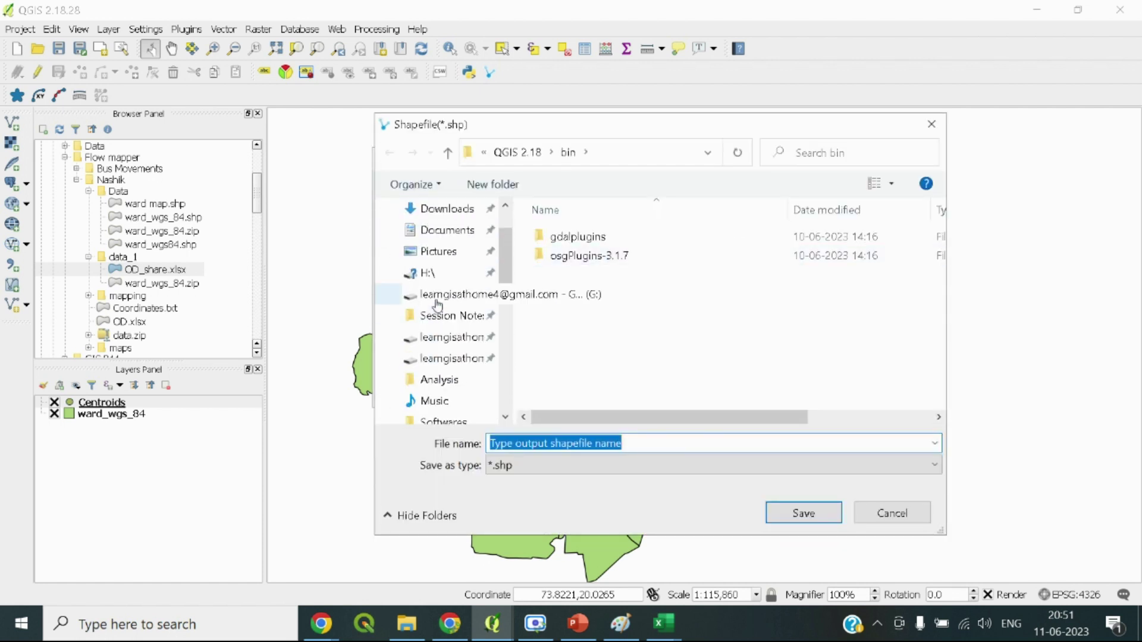
pyautogui.scroll(1, 437, 305)
pyautogui.scroll(-4, 452, 333)
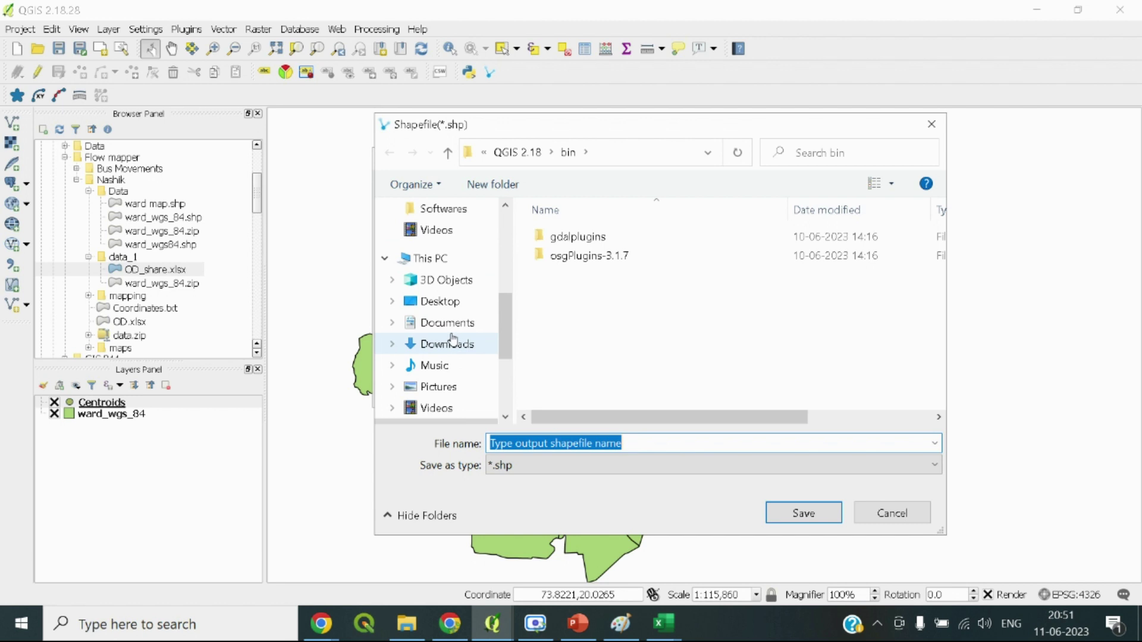
pyautogui.scroll(3, 452, 345)
pyautogui.scroll(-2, 449, 357)
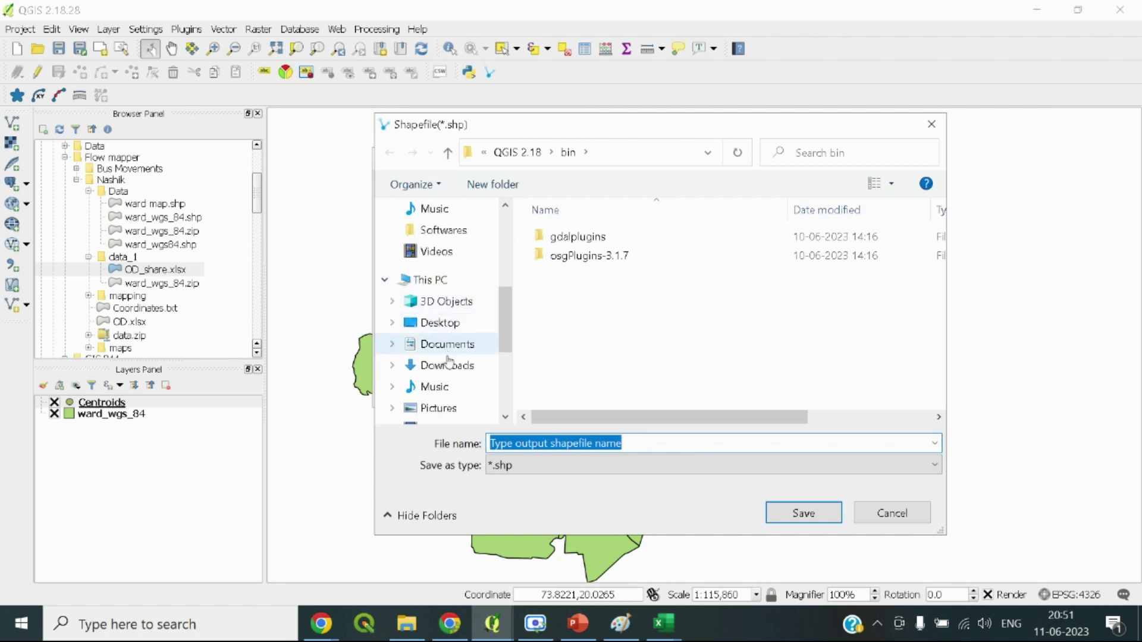
pyautogui.scroll(-2, 449, 361)
pyautogui.click(452, 337)
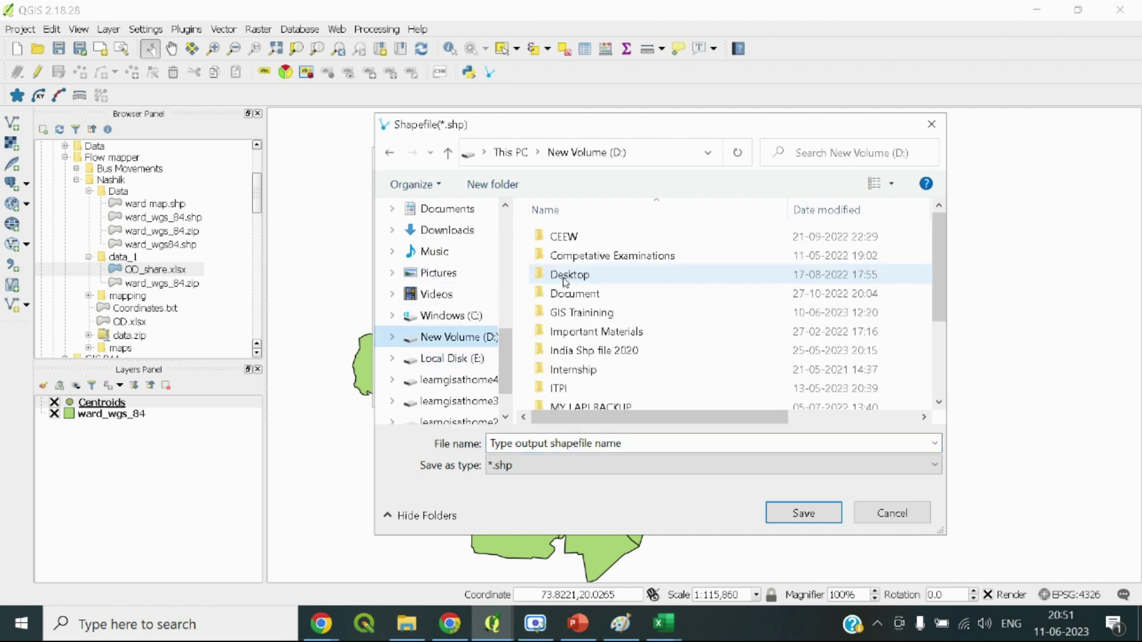
pyautogui.doubleClick(580, 312)
pyautogui.doubleClick(580, 257)
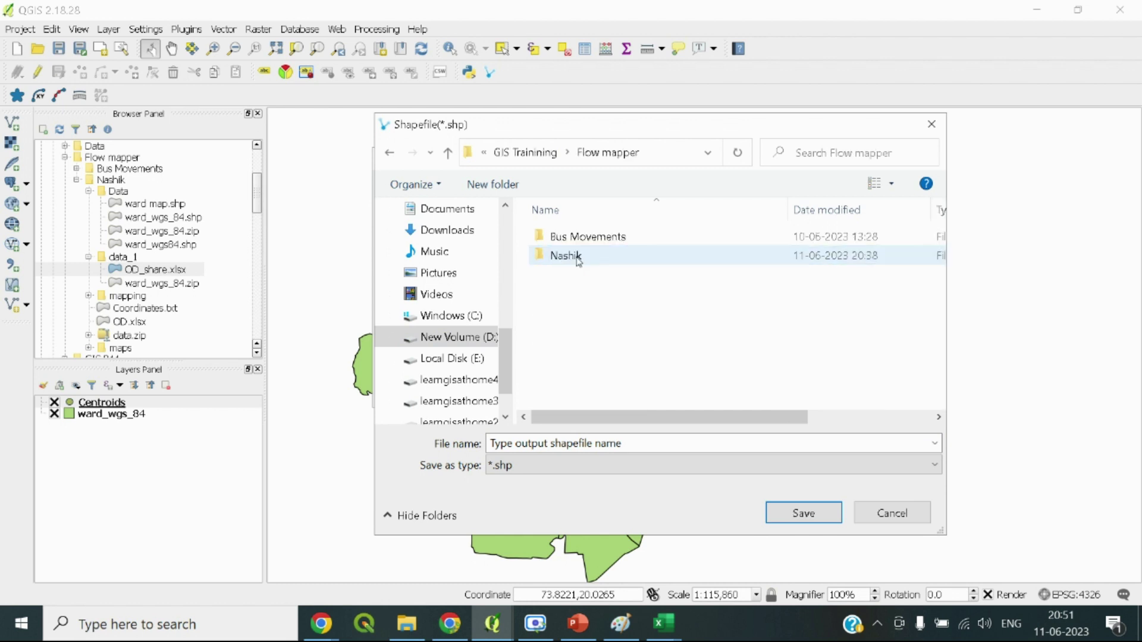
pyautogui.doubleClick(579, 257)
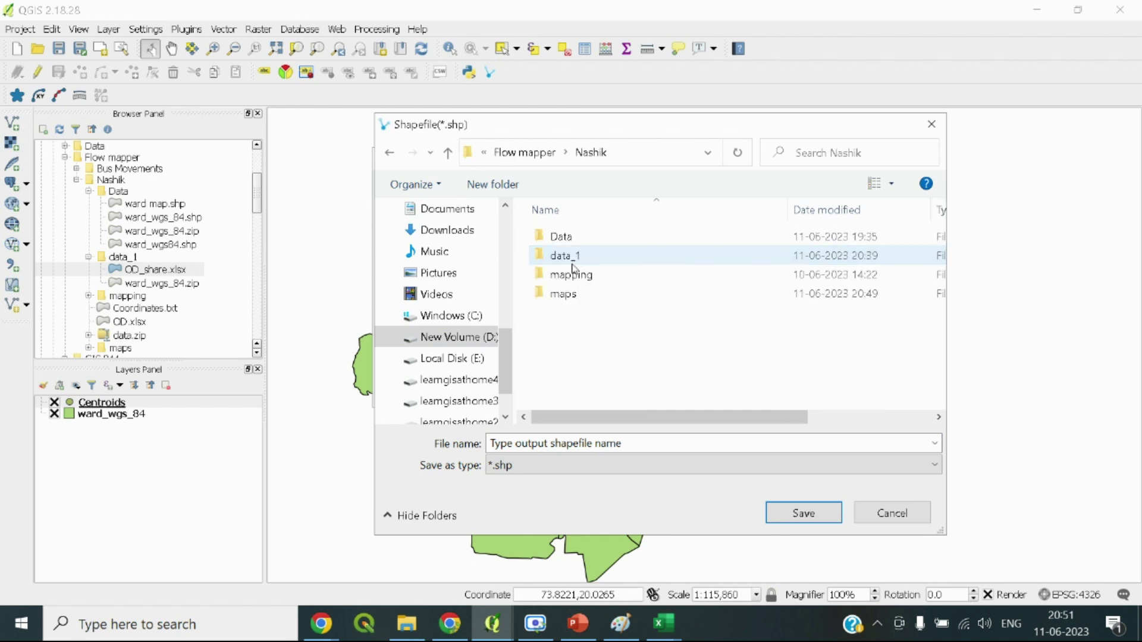
pyautogui.doubleClick(564, 293)
# Name the output shapefile Flows and save it in the maps folder
pyautogui.click(544, 443)
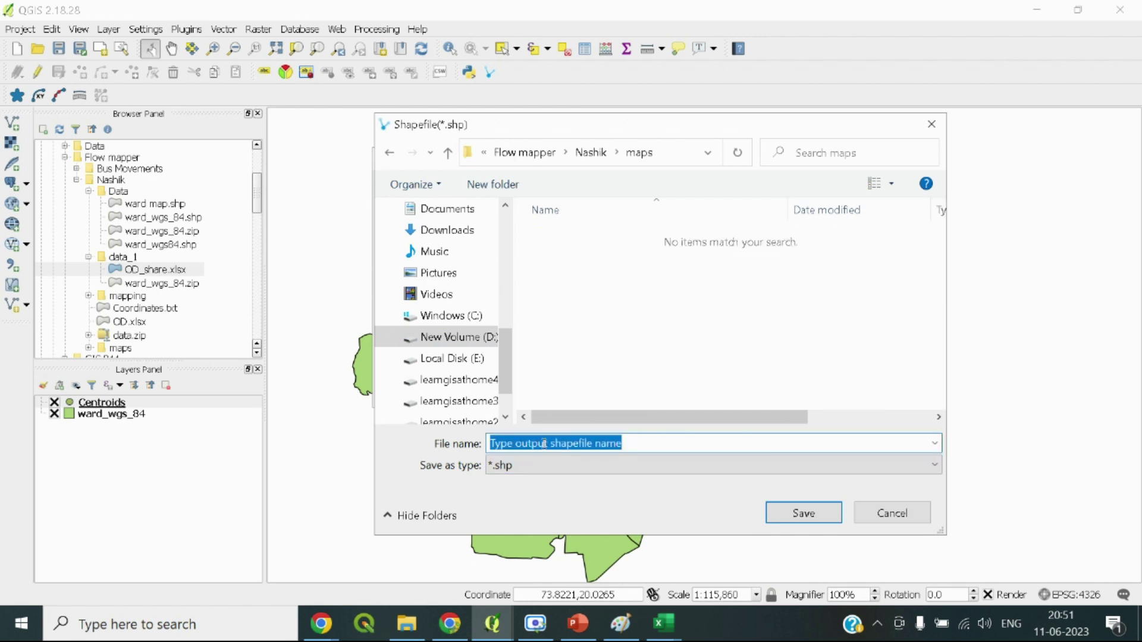
pyautogui.write('Flows')
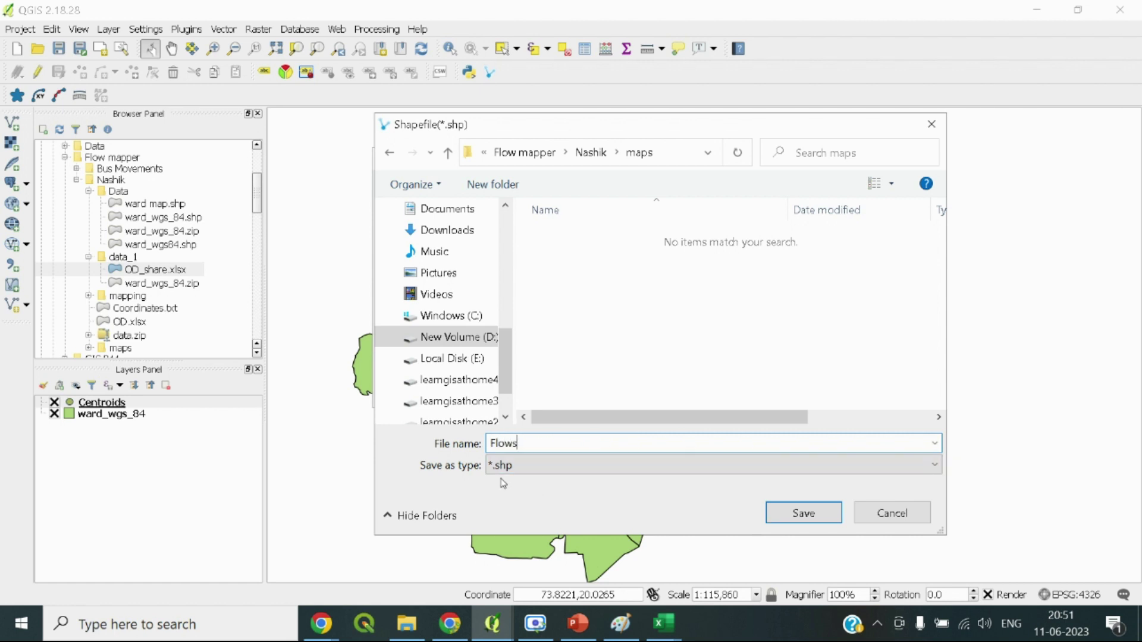
pyautogui.click(790, 515)
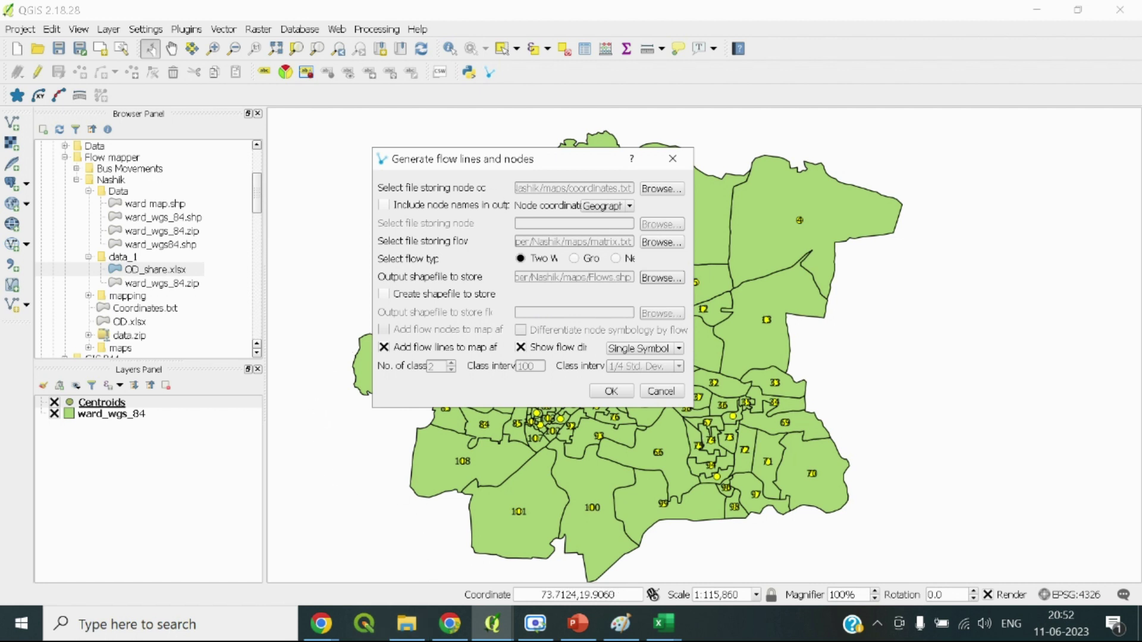
# Switch to the Google Meet call in Chrome and look through the rest of the participants list
pyautogui.moveTo(456, 634)
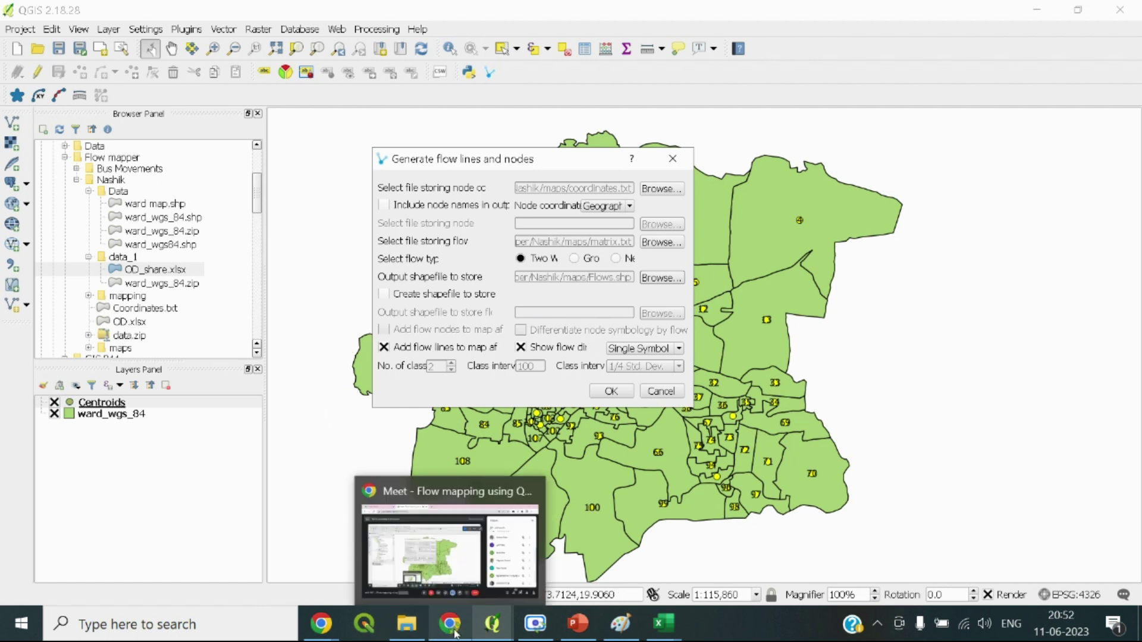
pyautogui.click(479, 493)
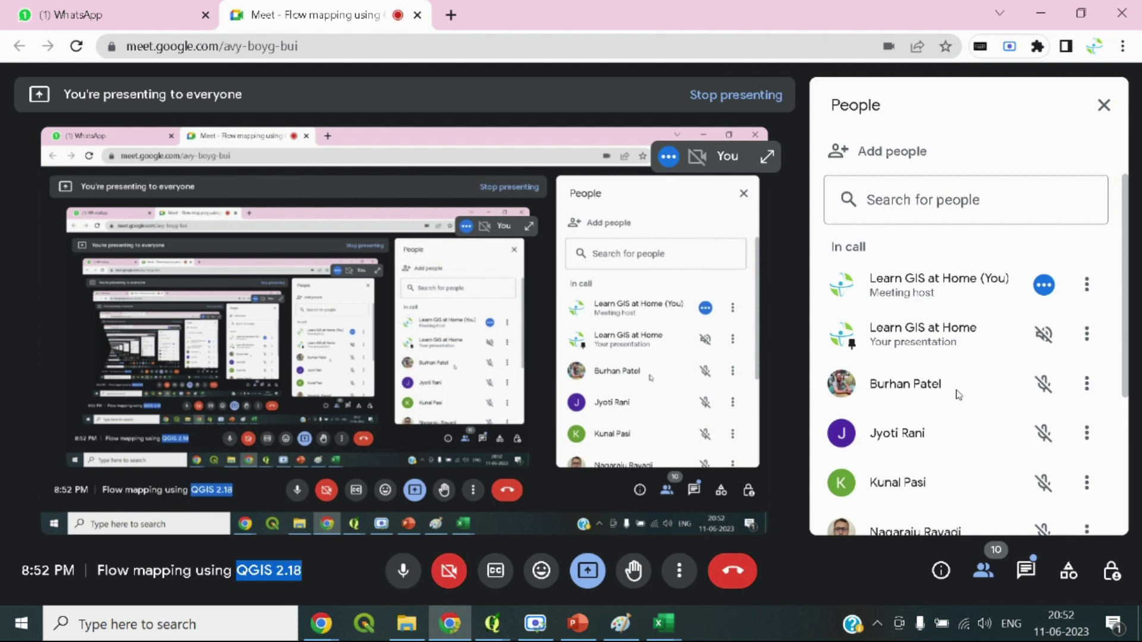
pyautogui.scroll(-3, 959, 395)
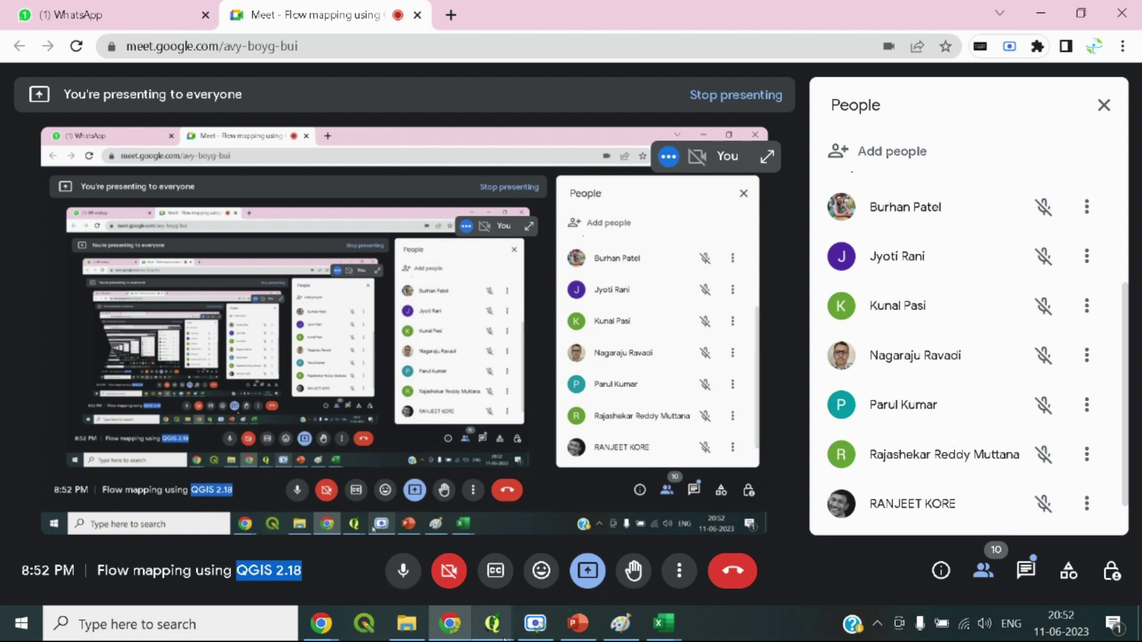
# Switch back to QGIS and bring the Generate flow lines and nodes window to the front
pyautogui.moveTo(501, 631)
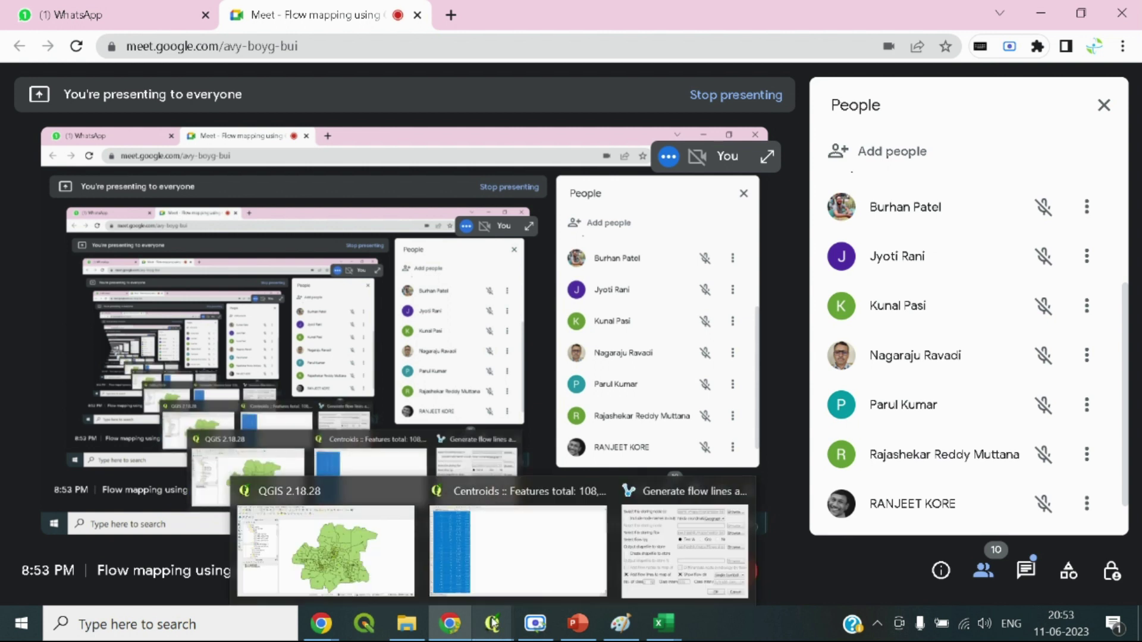
pyautogui.click(334, 503)
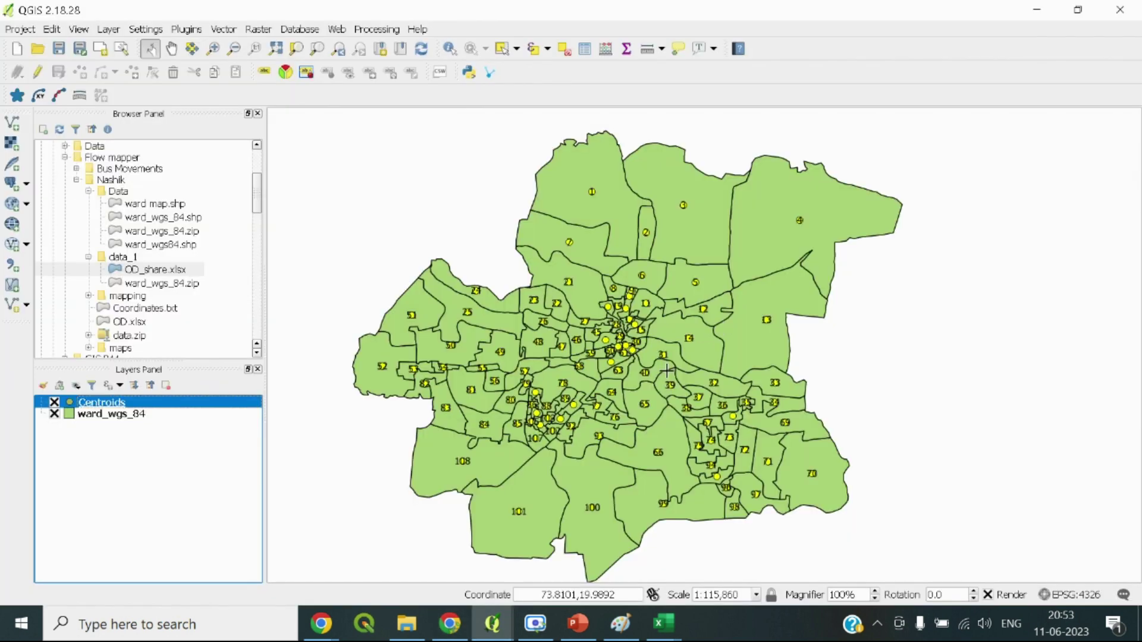
pyautogui.click(492, 624)
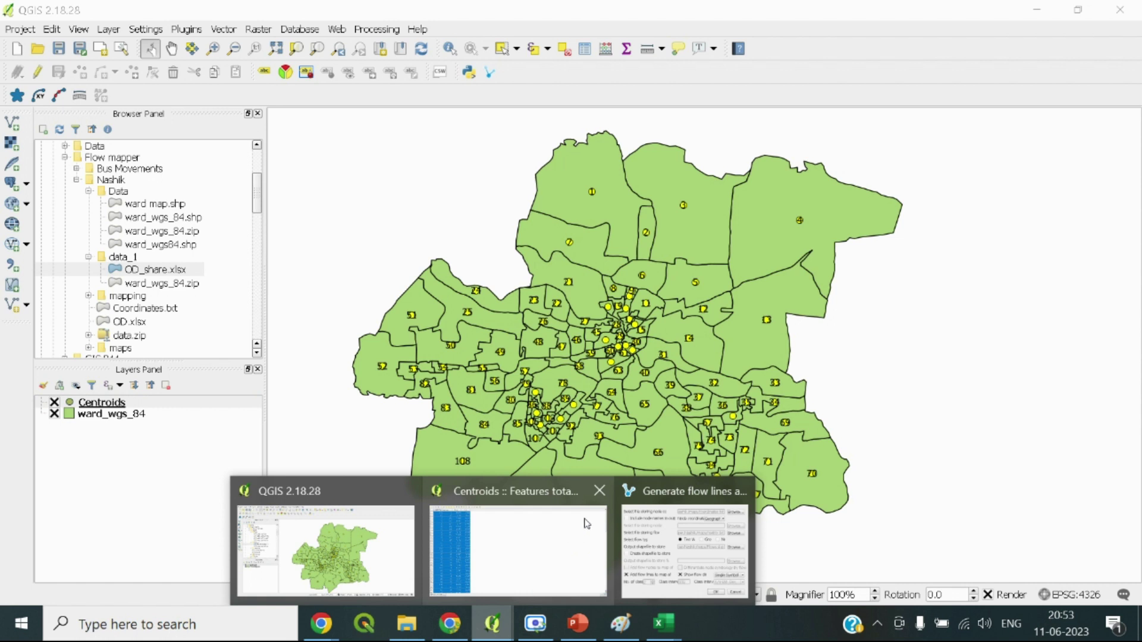
pyautogui.click(660, 489)
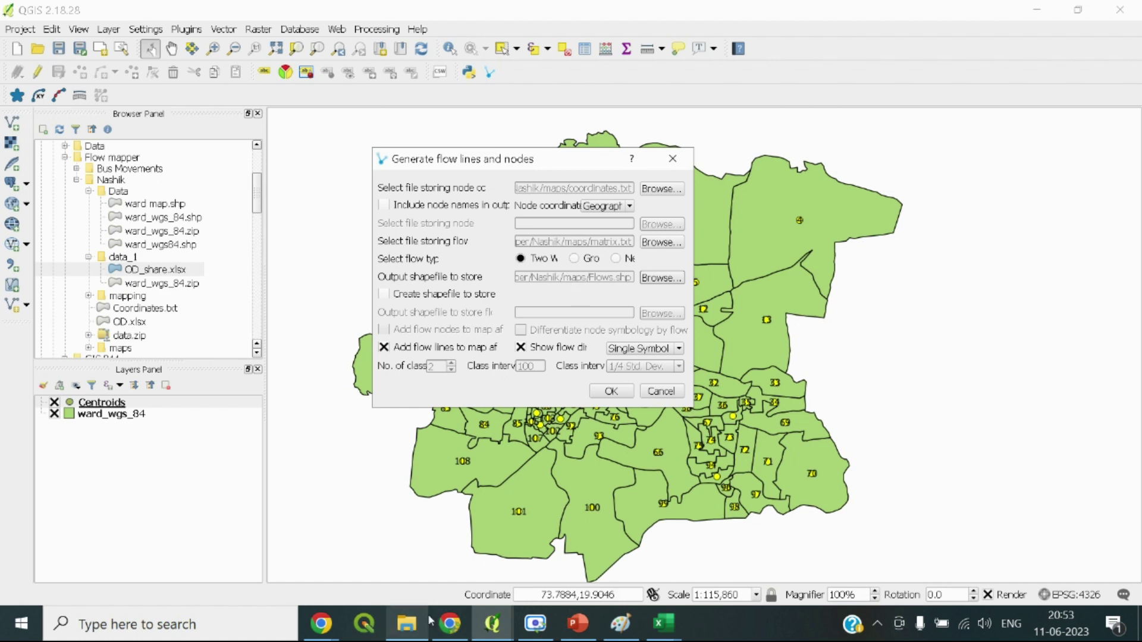
# Check the Google Meet call in Chrome and return to the flow lines window in QGIS
pyautogui.click(440, 631)
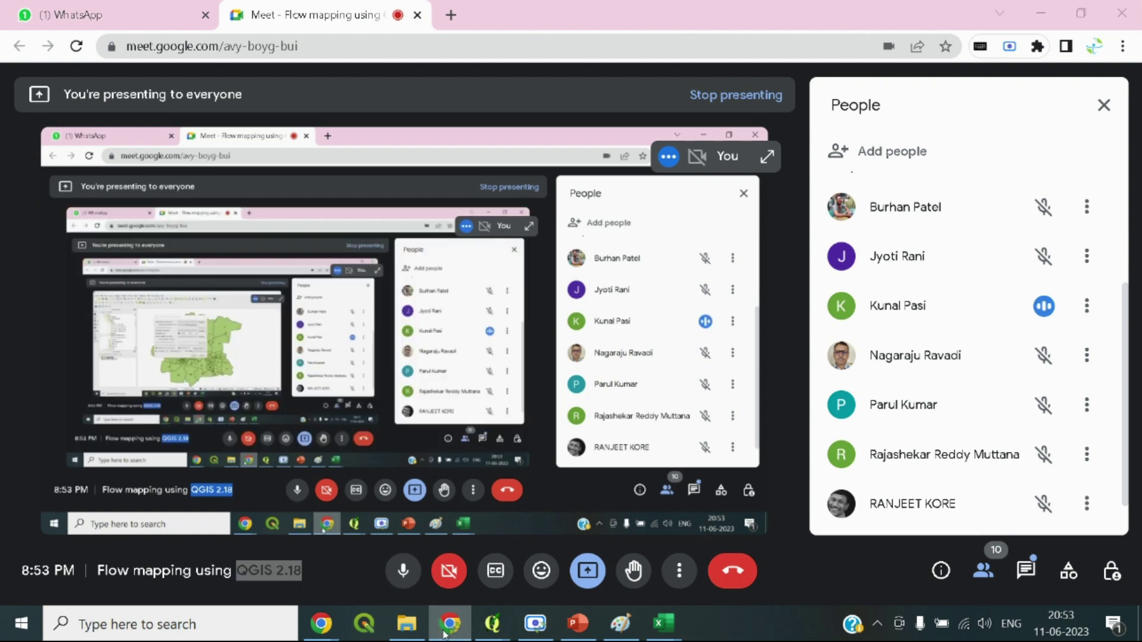
pyautogui.click(440, 631)
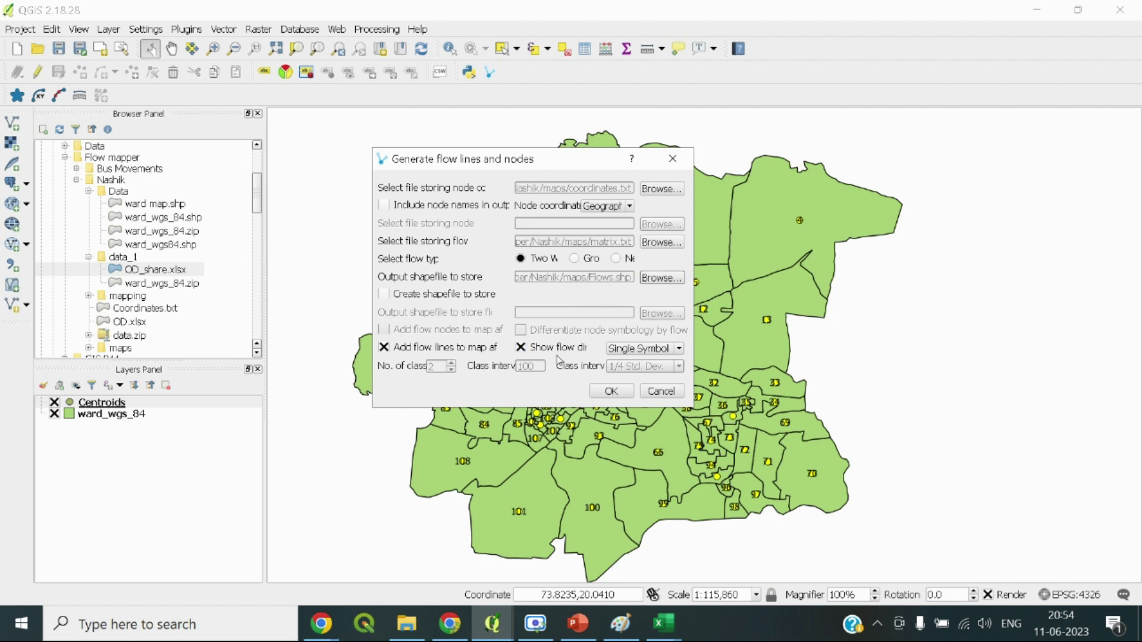
# Symbolize the flow lines by Equal Interval with 10 classes and run the flow line generation
pyautogui.click(673, 350)
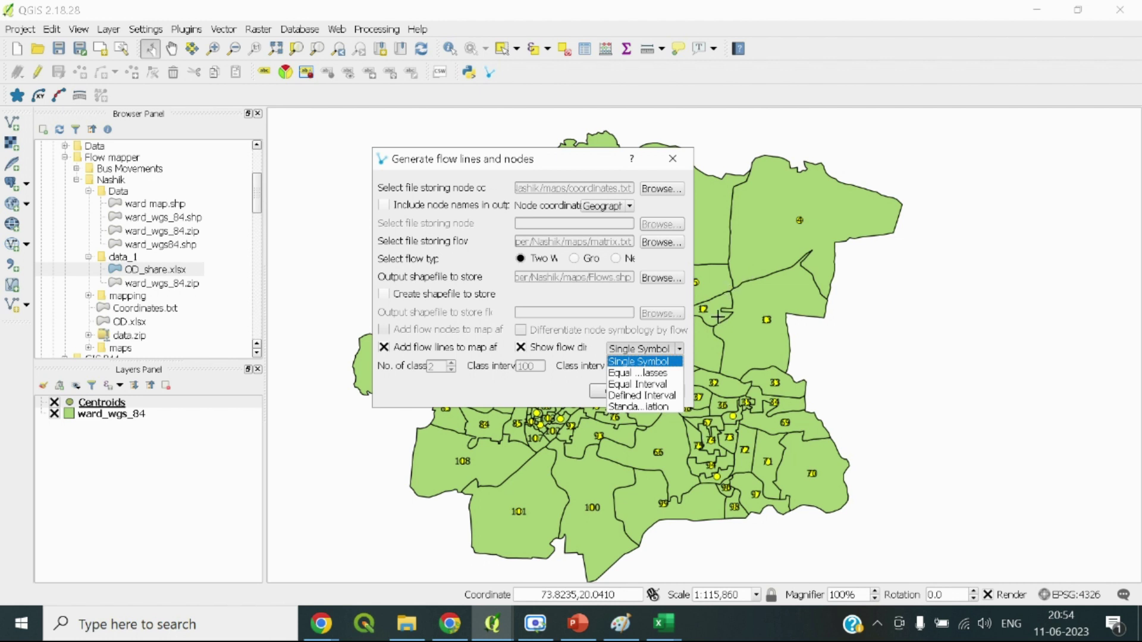
pyautogui.click(660, 387)
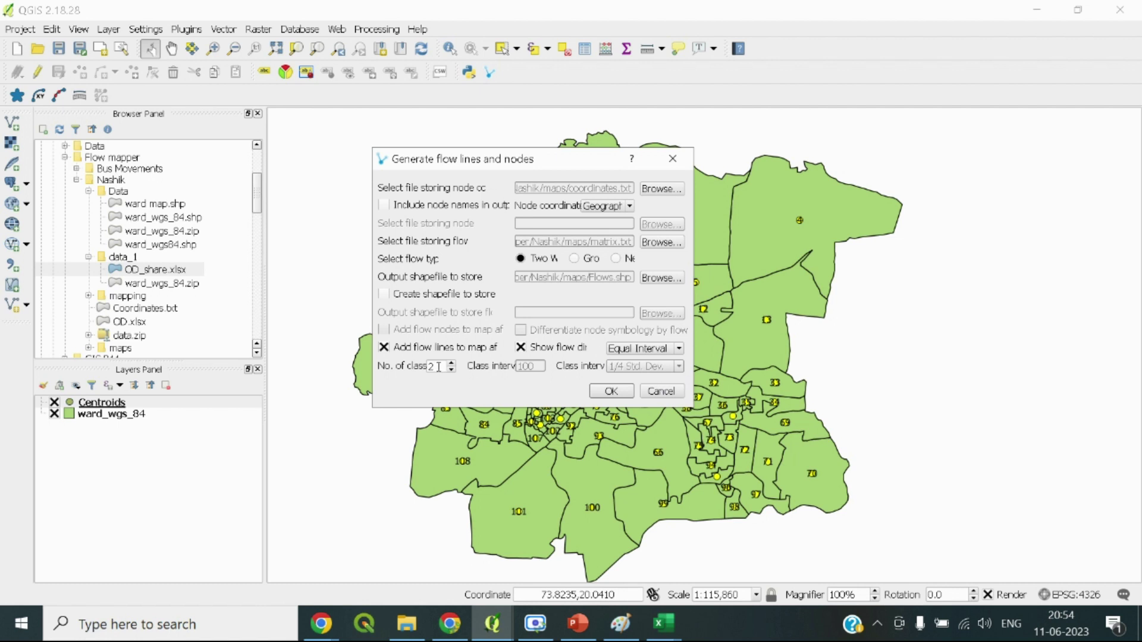
pyautogui.moveTo(440, 365); pyautogui.dragTo(415, 366)
pyautogui.click(607, 394)
pyautogui.moveTo(441, 366); pyautogui.dragTo(427, 366)
pyautogui.click(606, 392)
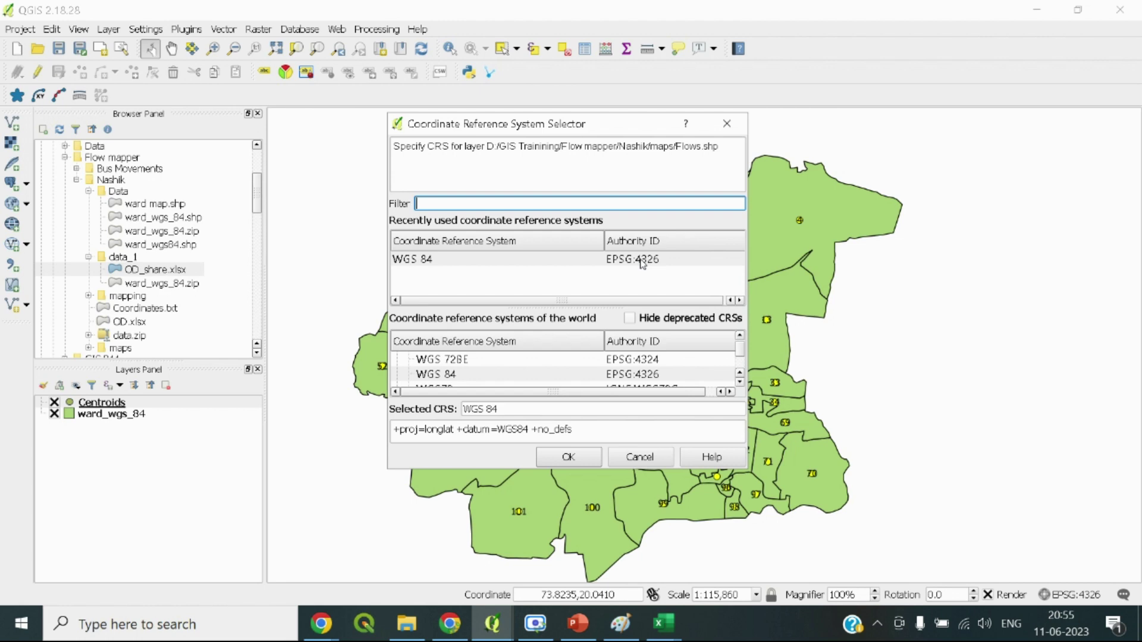
# Check the Google Meet call in Chrome and return to the Coordinate Reference System Selector in QGIS
pyautogui.click(455, 632)
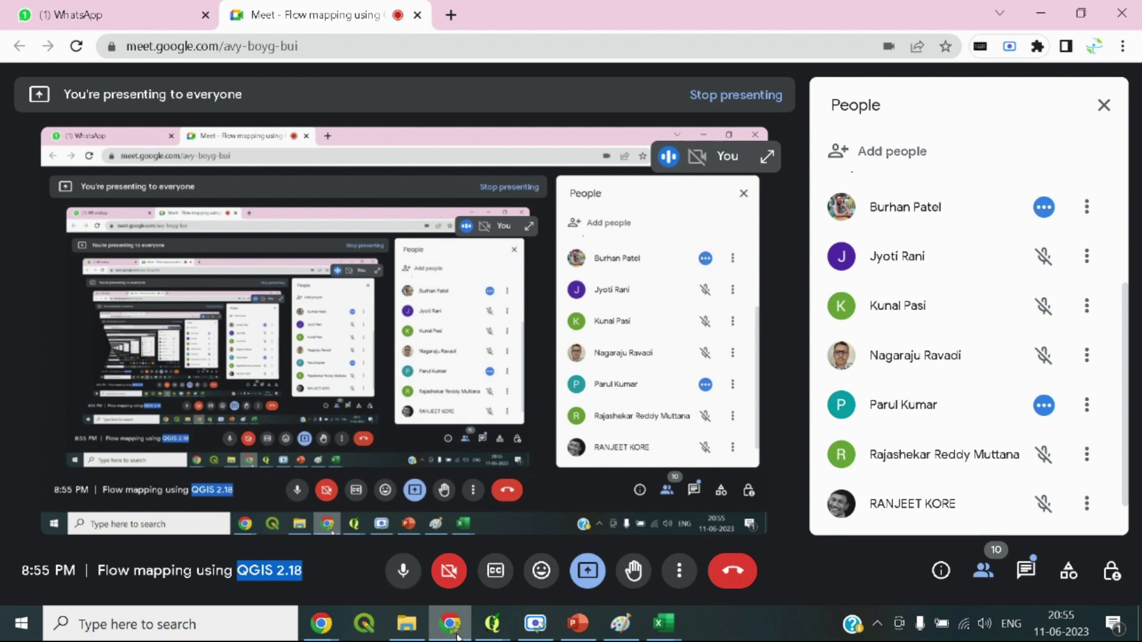
pyautogui.click(456, 637)
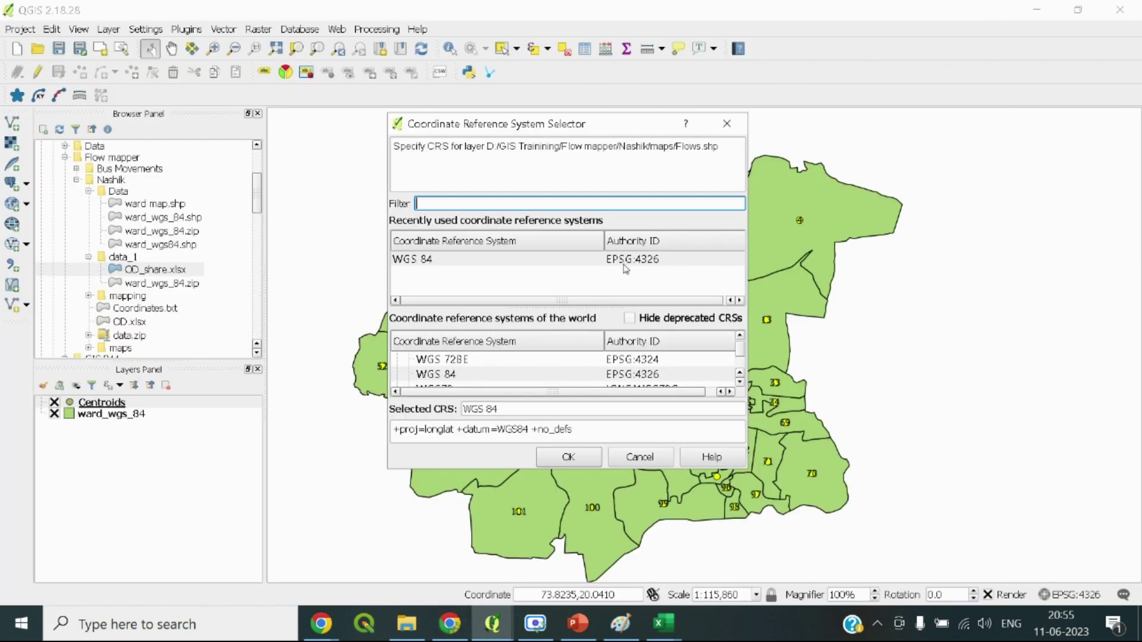
# Assign WGS 84 (EPSG:4326) to the Flows shapefile and dismiss the completion notice
pyautogui.click(625, 264)
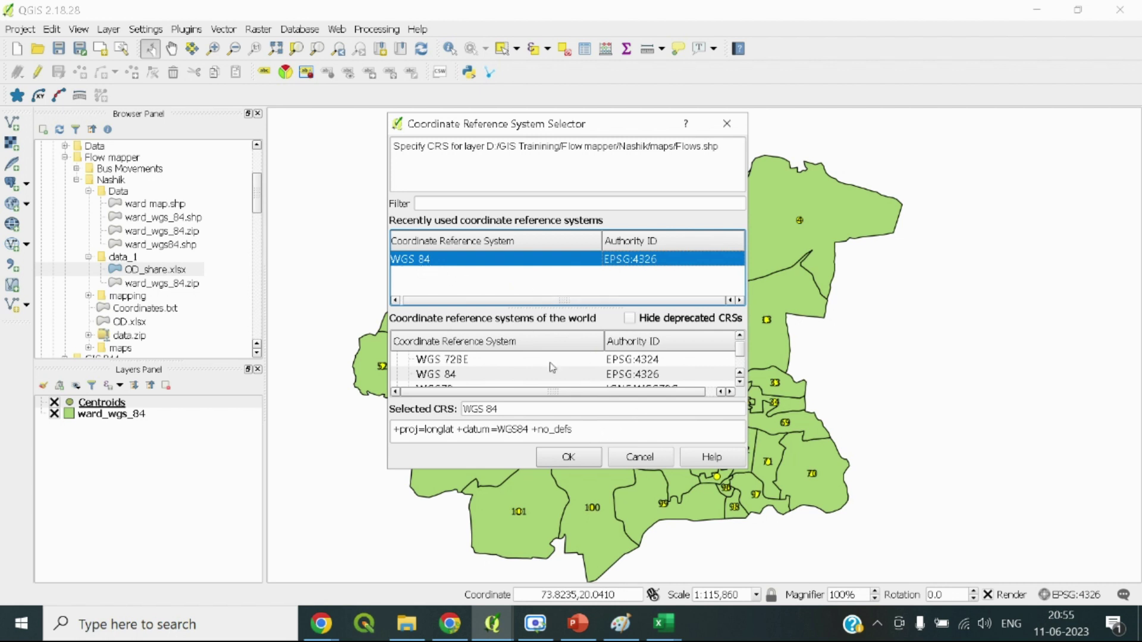
pyautogui.click(569, 458)
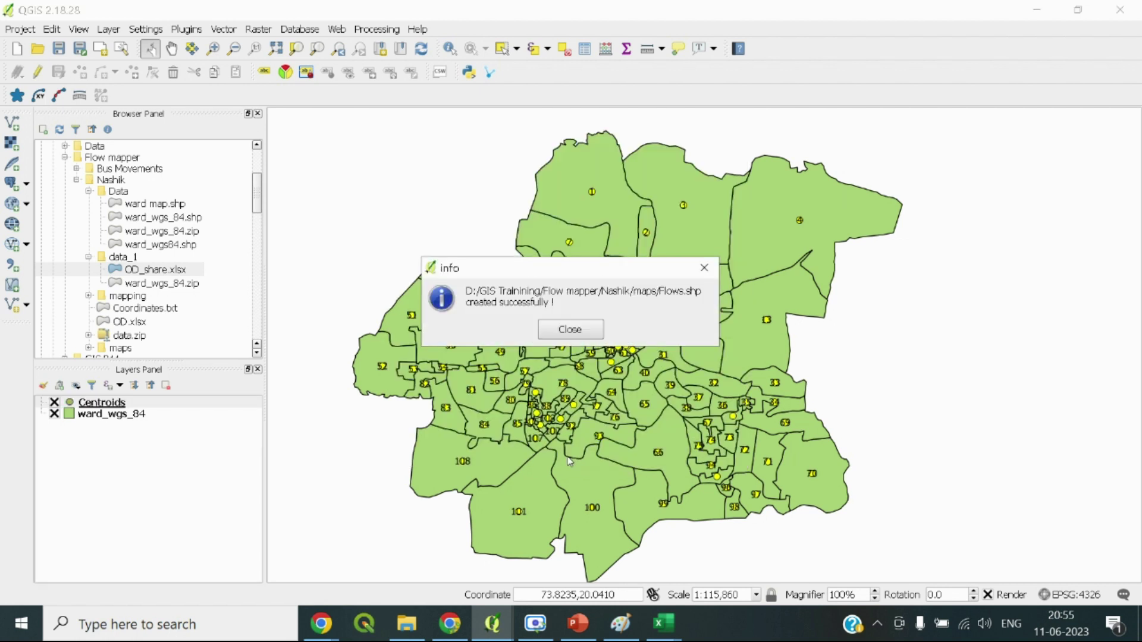
pyautogui.click(570, 330)
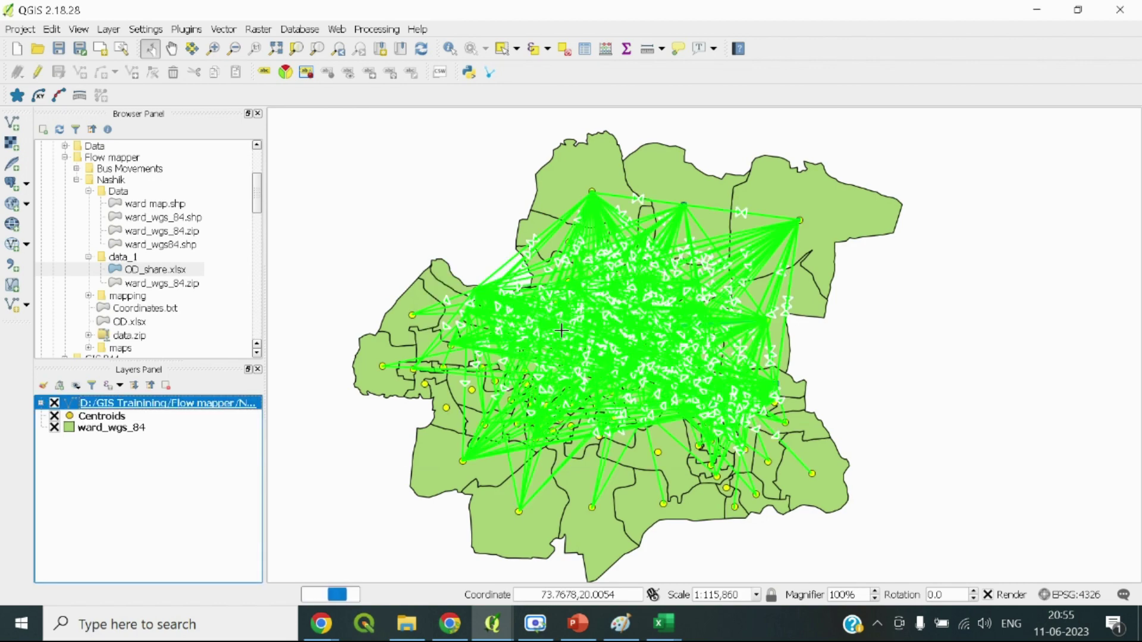
# Examine the generated flow lines and their direction arrows over the central and western wards
pyautogui.scroll(2, 638, 302)
pyautogui.scroll(-3, 639, 301)
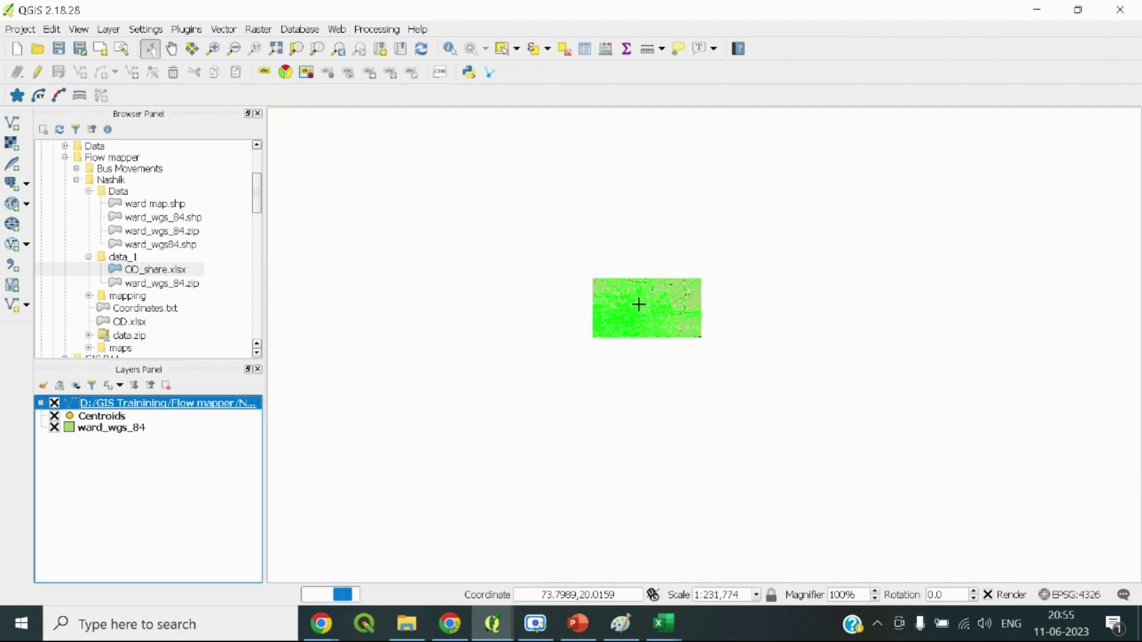
pyautogui.scroll(2, 641, 316)
pyautogui.scroll(2, 641, 315)
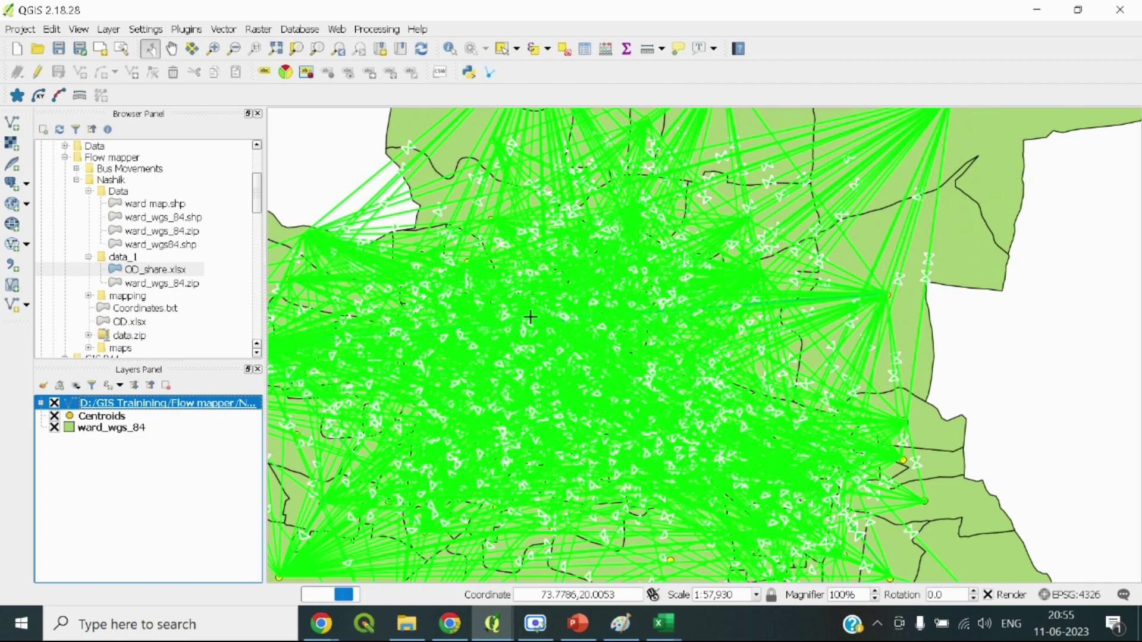
pyautogui.scroll(-2, 529, 314)
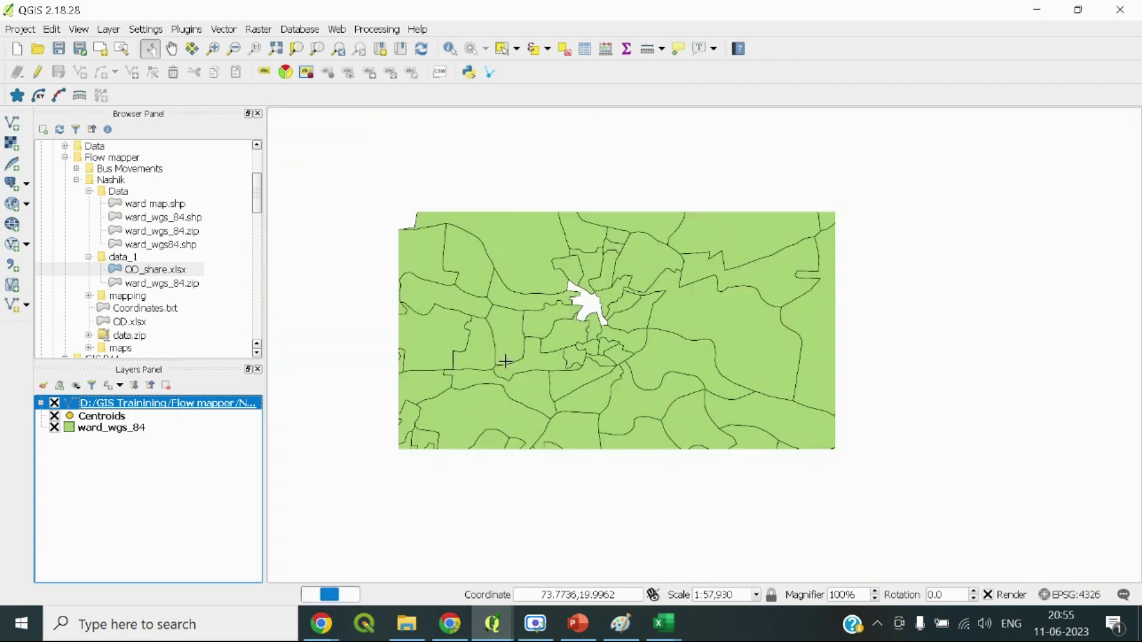
pyautogui.moveTo(498, 326); pyautogui.dragTo(792, 252)
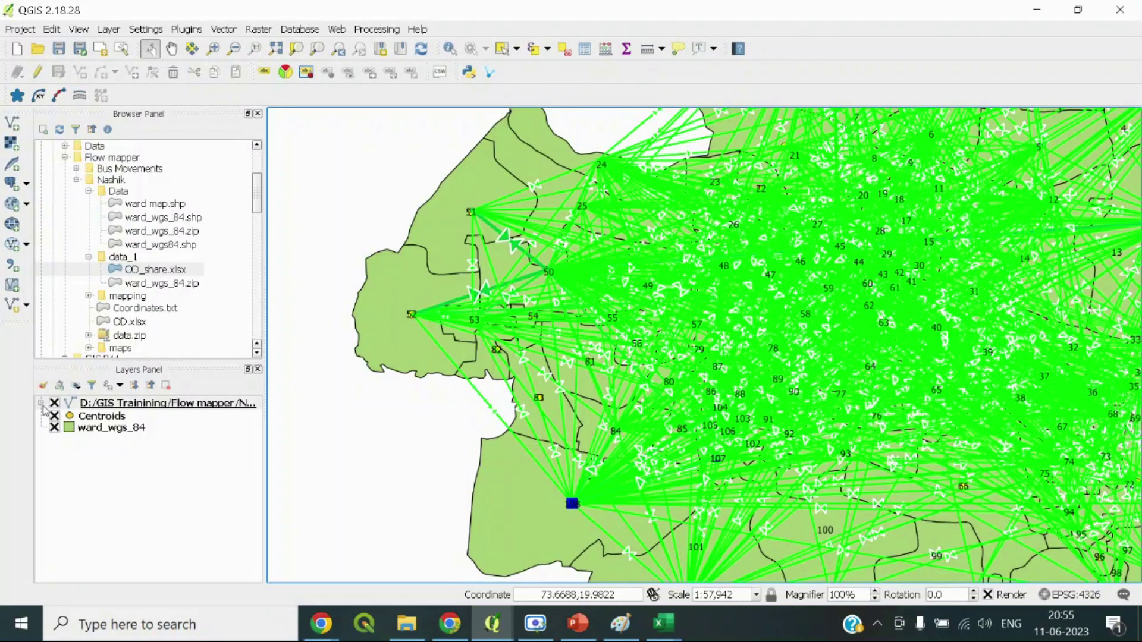
# Expand the flow lines layer's legend and hide the 1 - 32.0 class on the map
pyautogui.click(41, 404)
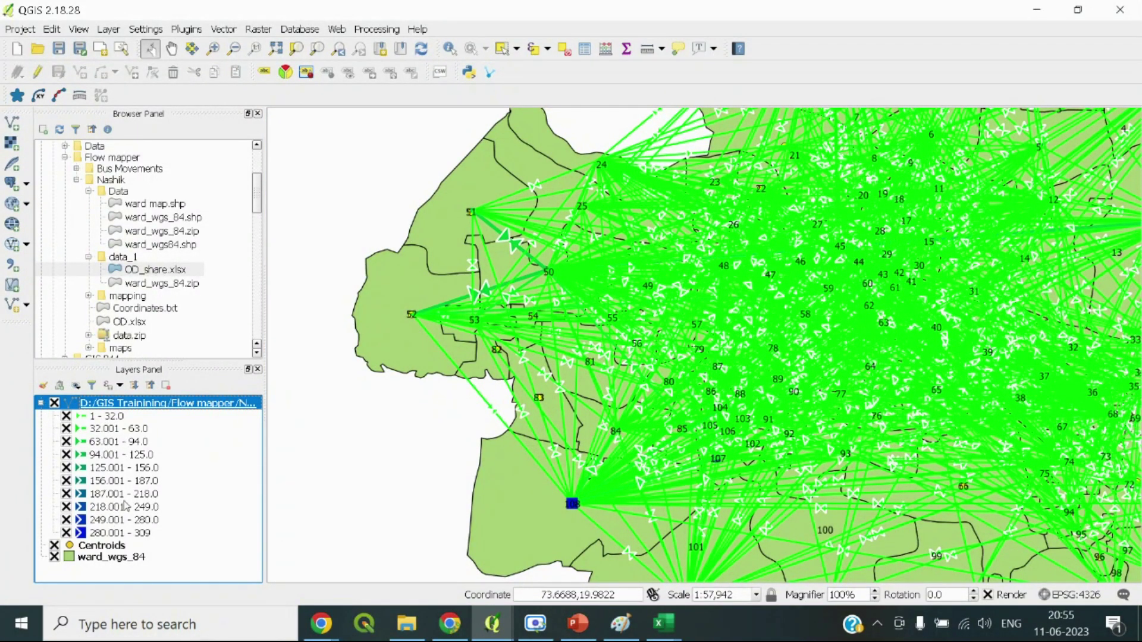
pyautogui.scroll(-1, 699, 321)
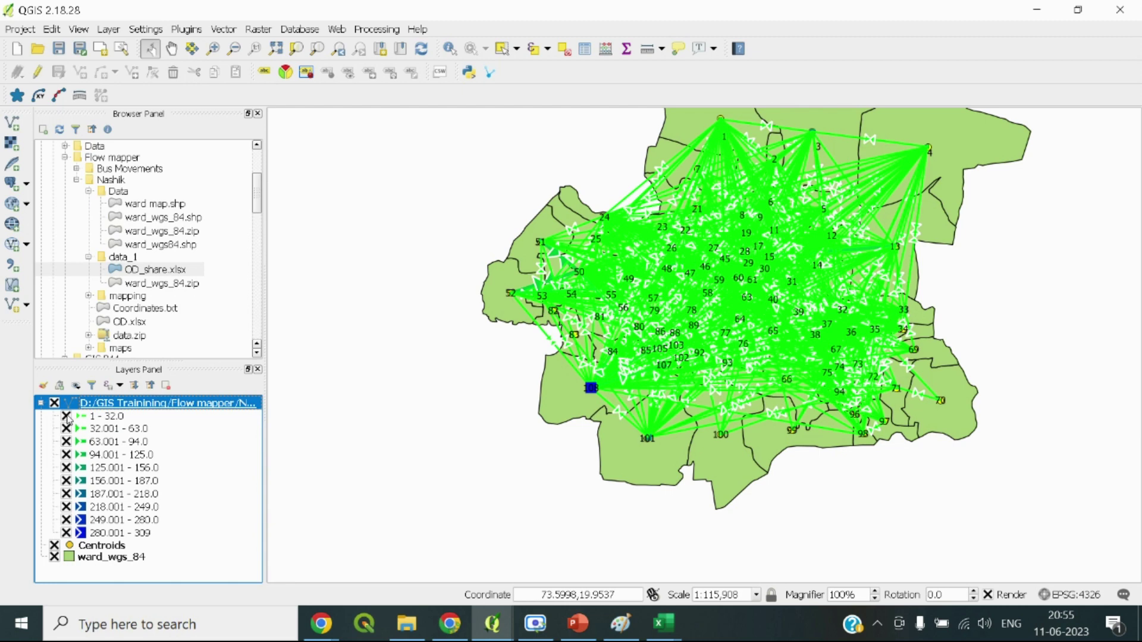
pyautogui.click(67, 417)
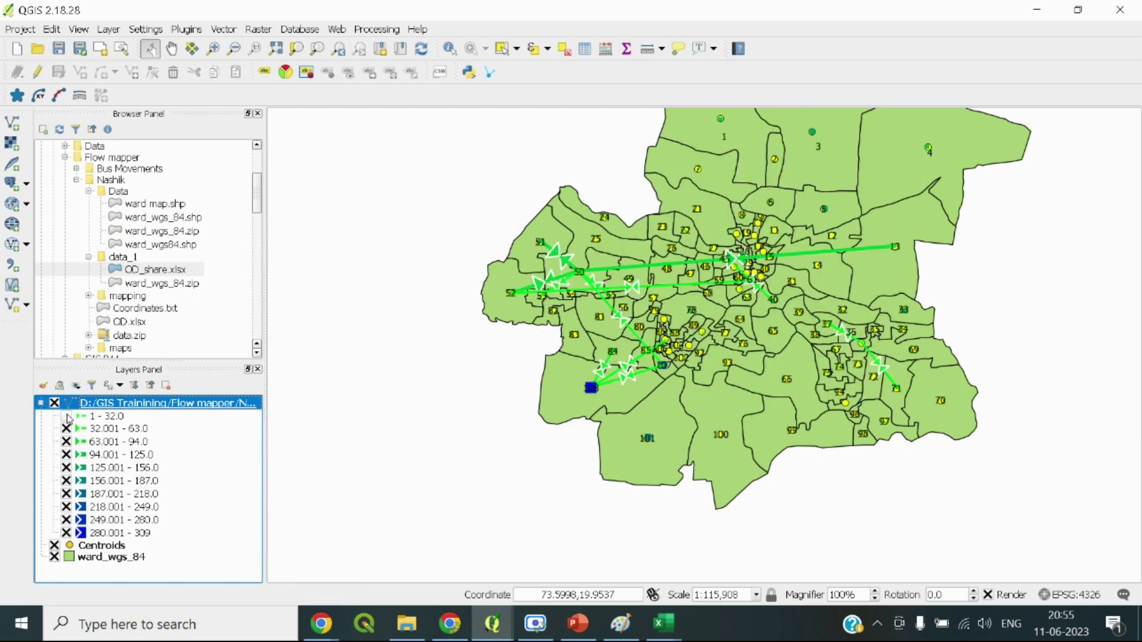
# Recolour the ward_wgs_84 layer's fill to light pink so the green flow lines stand out against it
pyautogui.scroll(1, 655, 273)
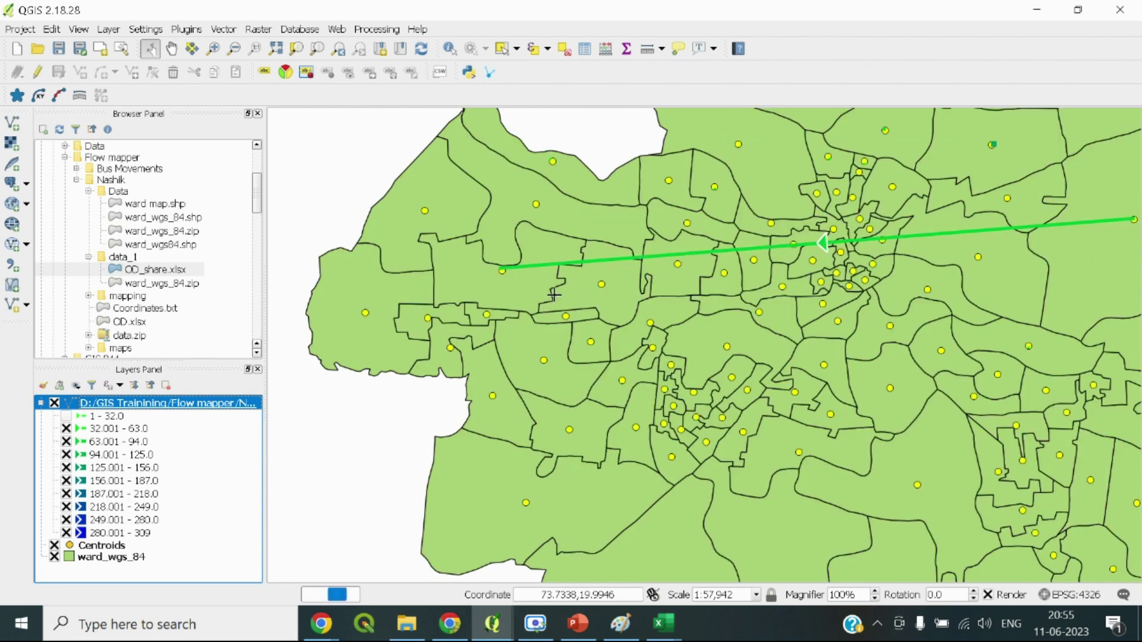
pyautogui.moveTo(508, 340); pyautogui.dragTo(480, 319)
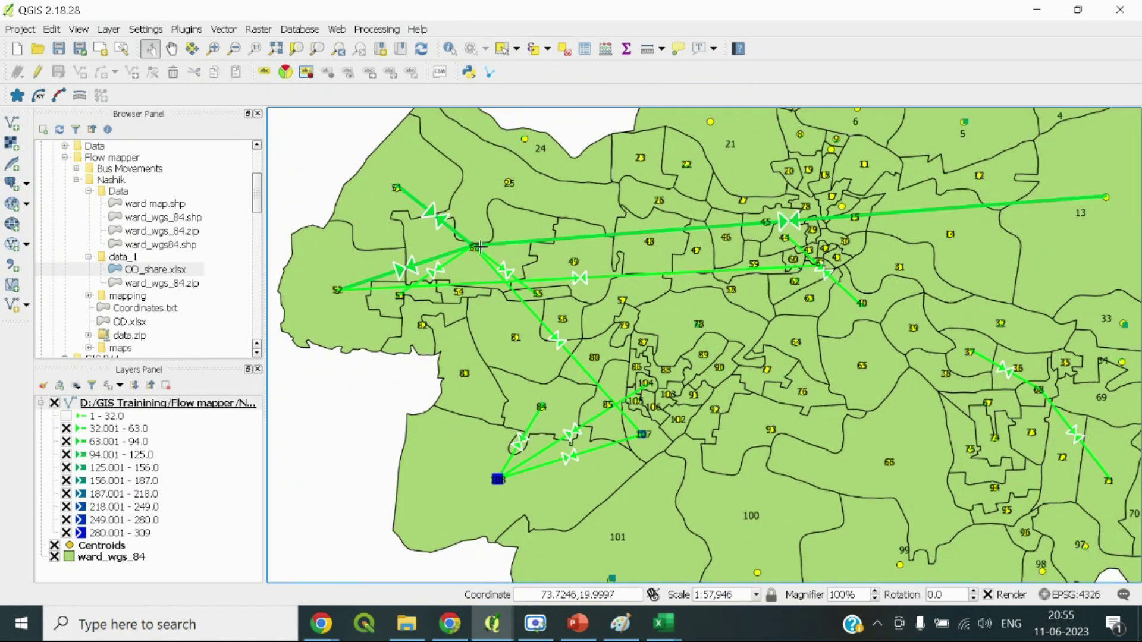
pyautogui.moveTo(693, 295); pyautogui.dragTo(565, 320)
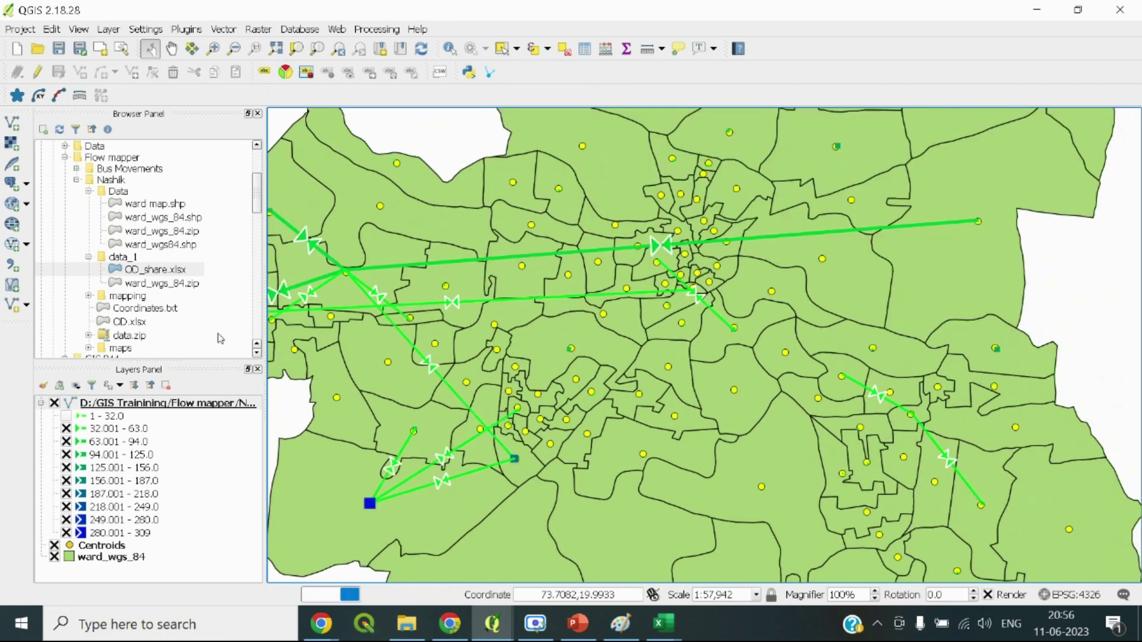
pyautogui.click(81, 546)
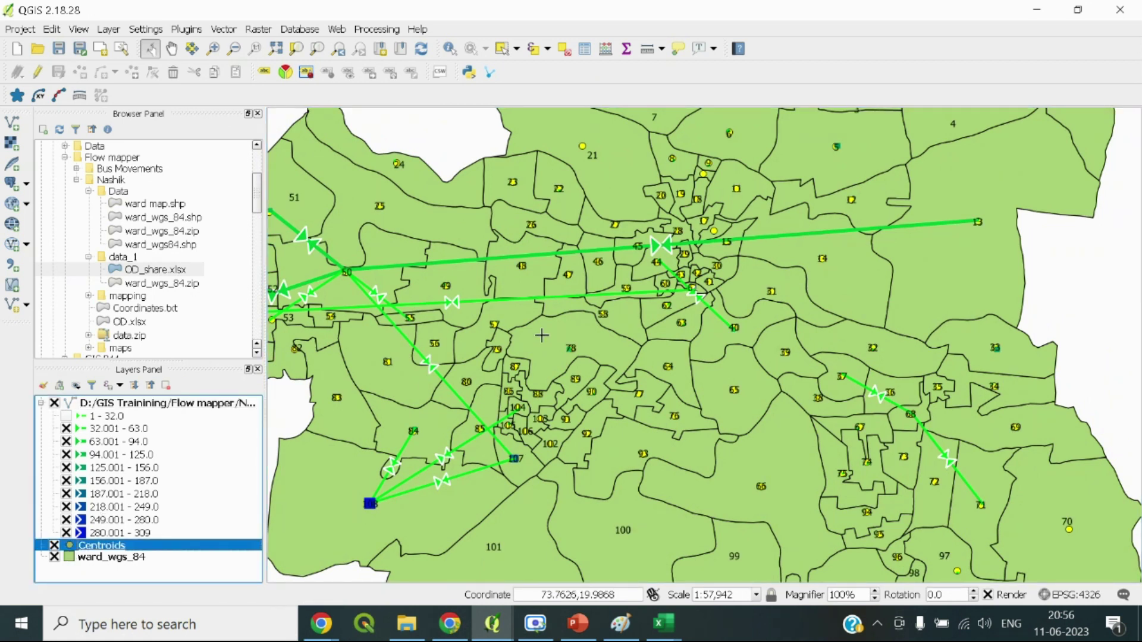
pyautogui.click(69, 559)
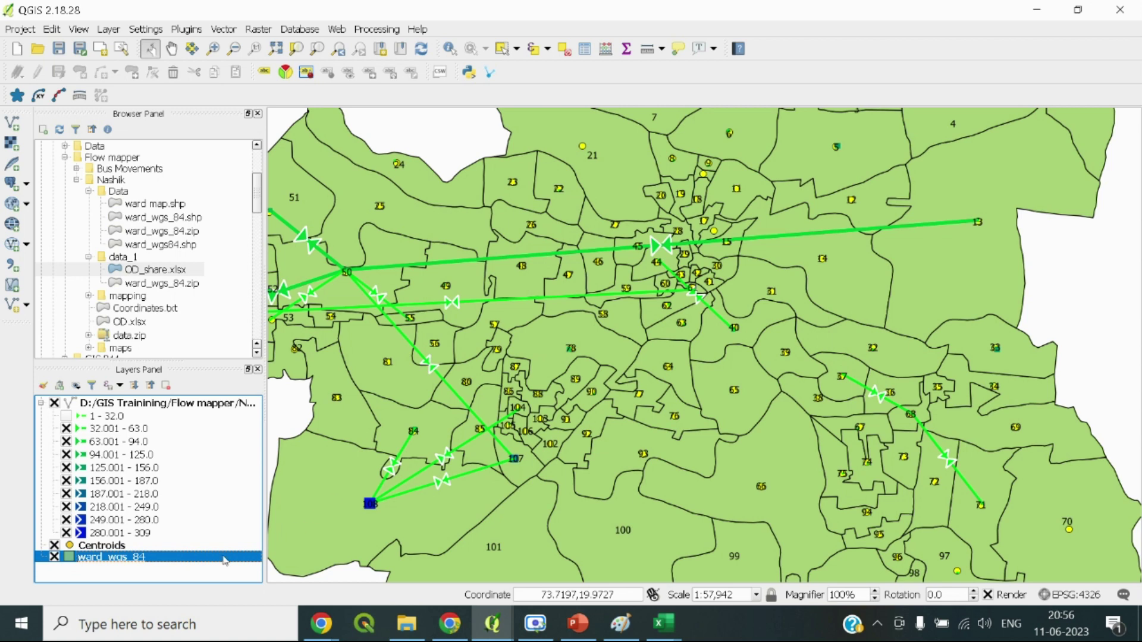
pyautogui.doubleClick(72, 559)
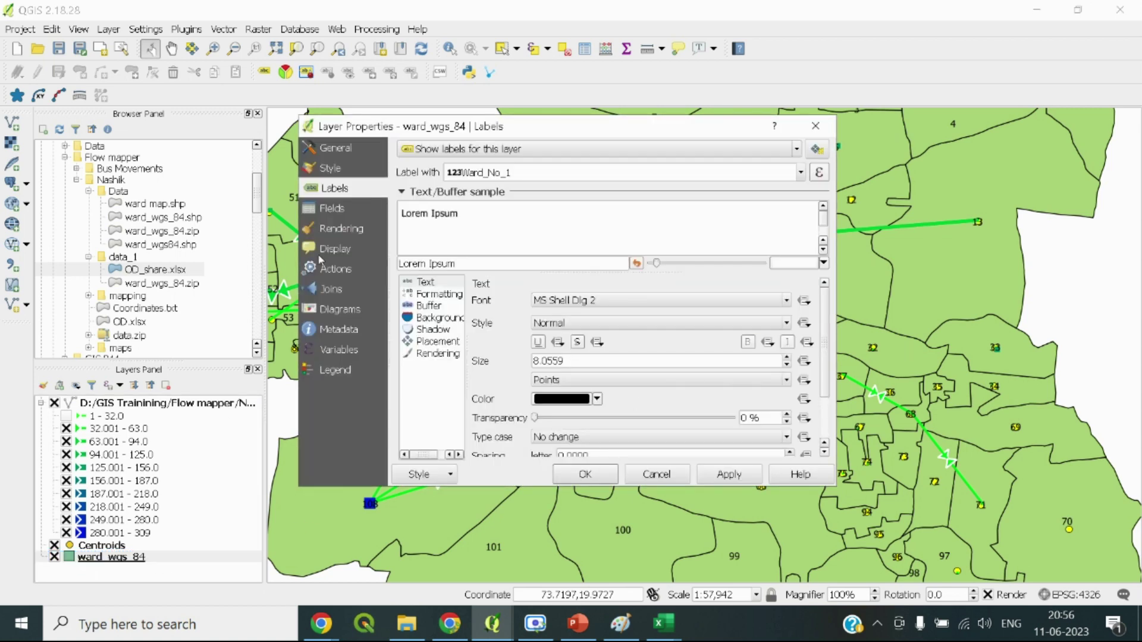
pyautogui.click(344, 173)
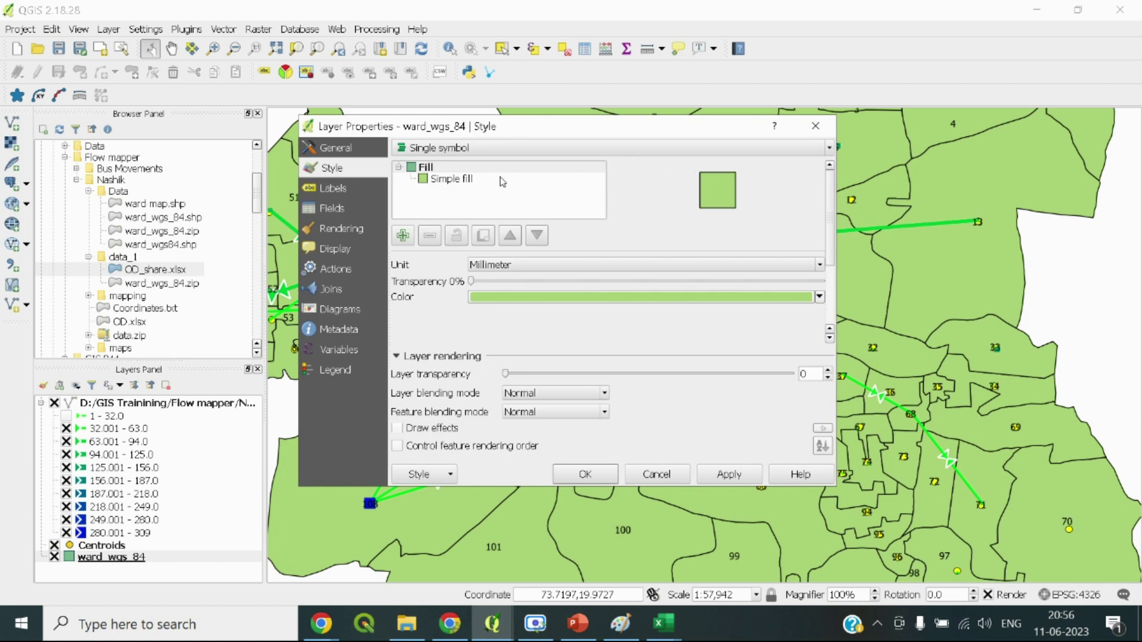
pyautogui.click(607, 297)
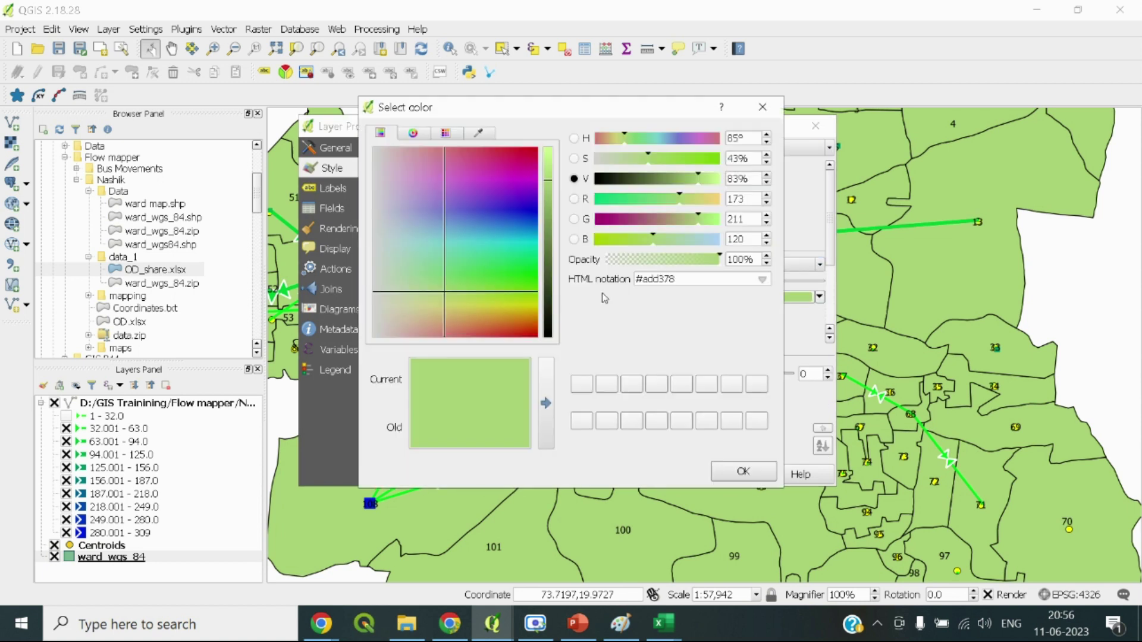
pyautogui.moveTo(517, 310); pyautogui.dragTo(551, 135)
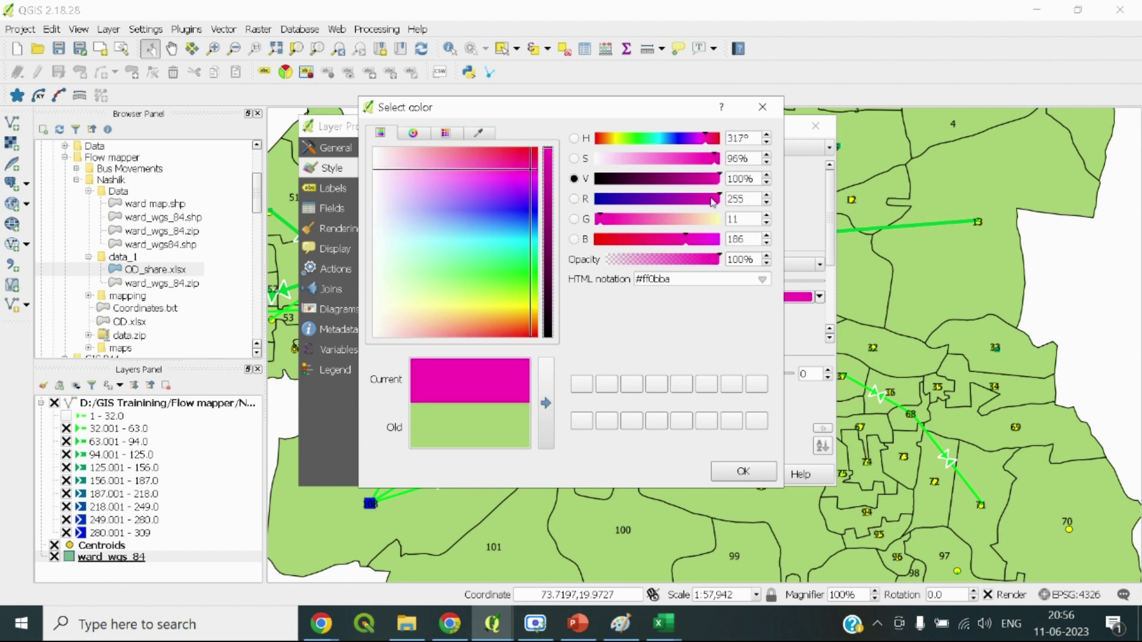
pyautogui.moveTo(678, 231); pyautogui.dragTo(660, 226)
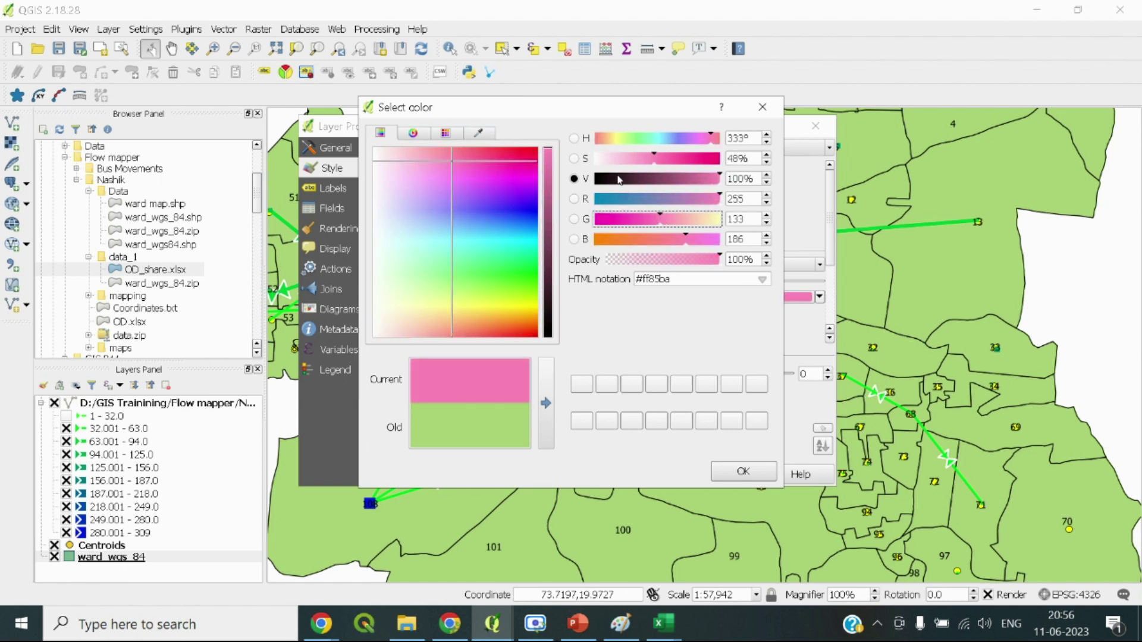
pyautogui.click(741, 473)
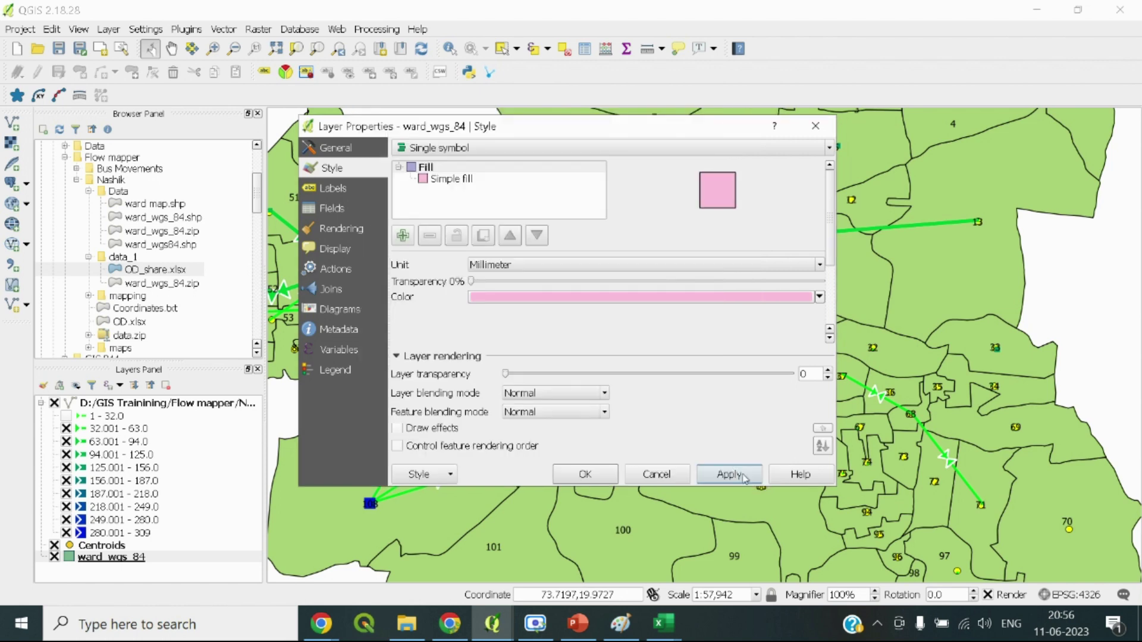
pyautogui.click(730, 475)
pyautogui.click(585, 474)
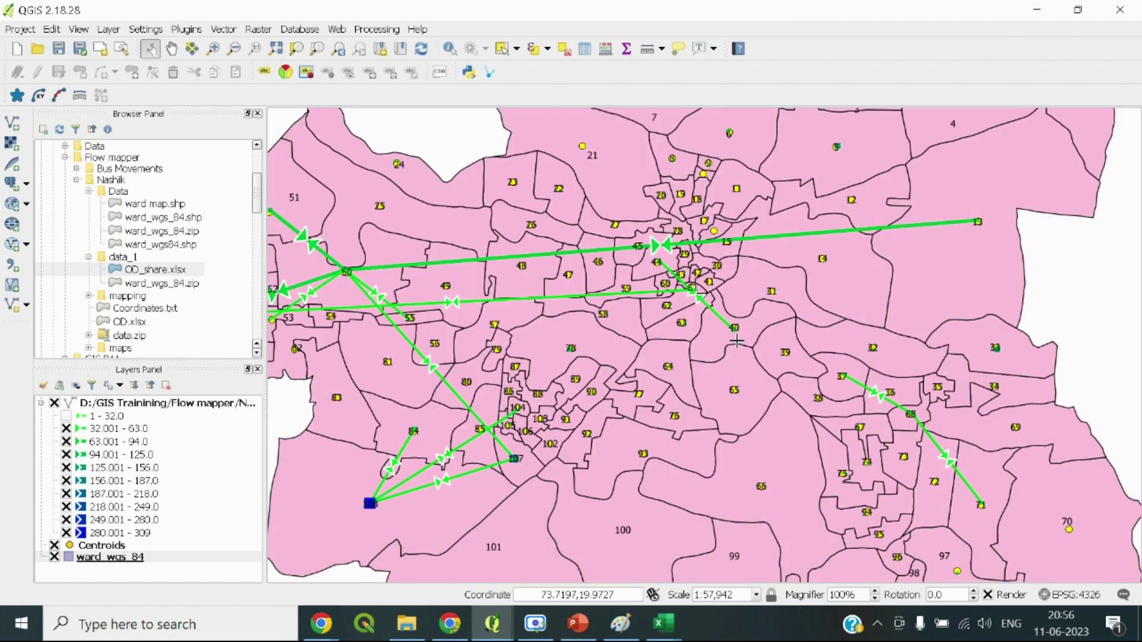
# Examine the flow lines and direction arrows around ward 50 and across the central, eastern and southern wards
pyautogui.scroll(-1, 738, 345)
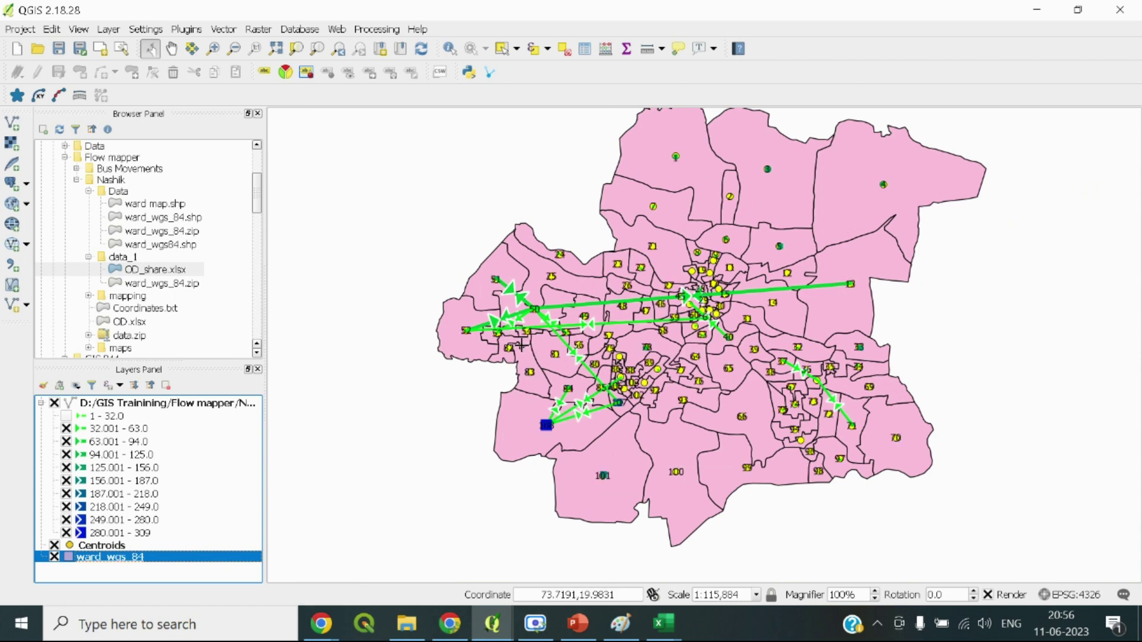
pyautogui.scroll(3, 502, 305)
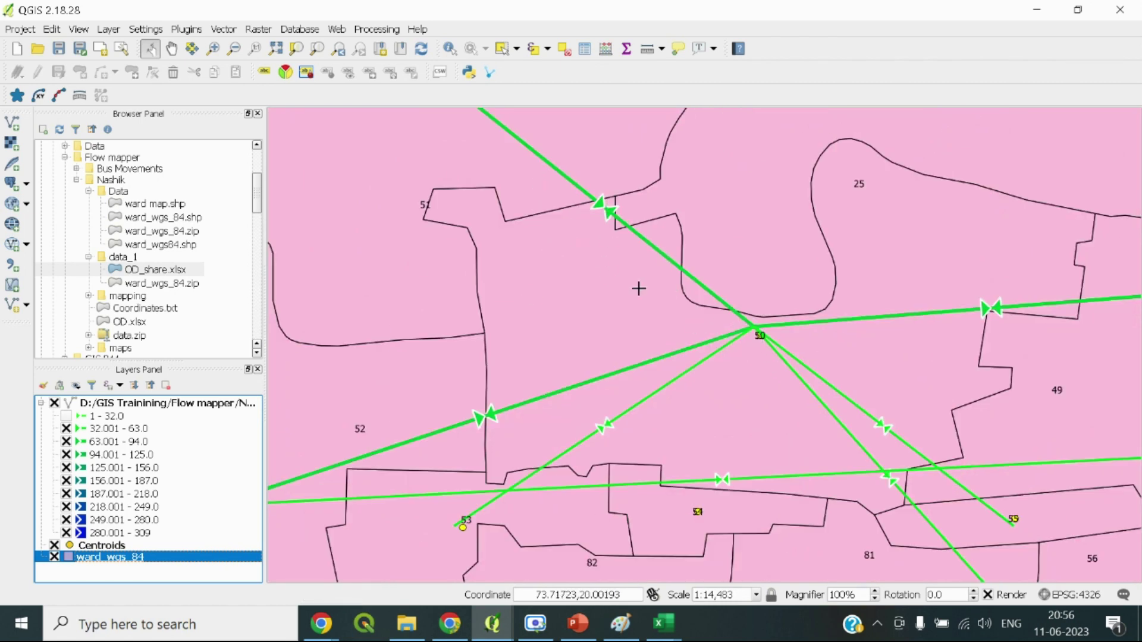
pyautogui.scroll(-1, 637, 288)
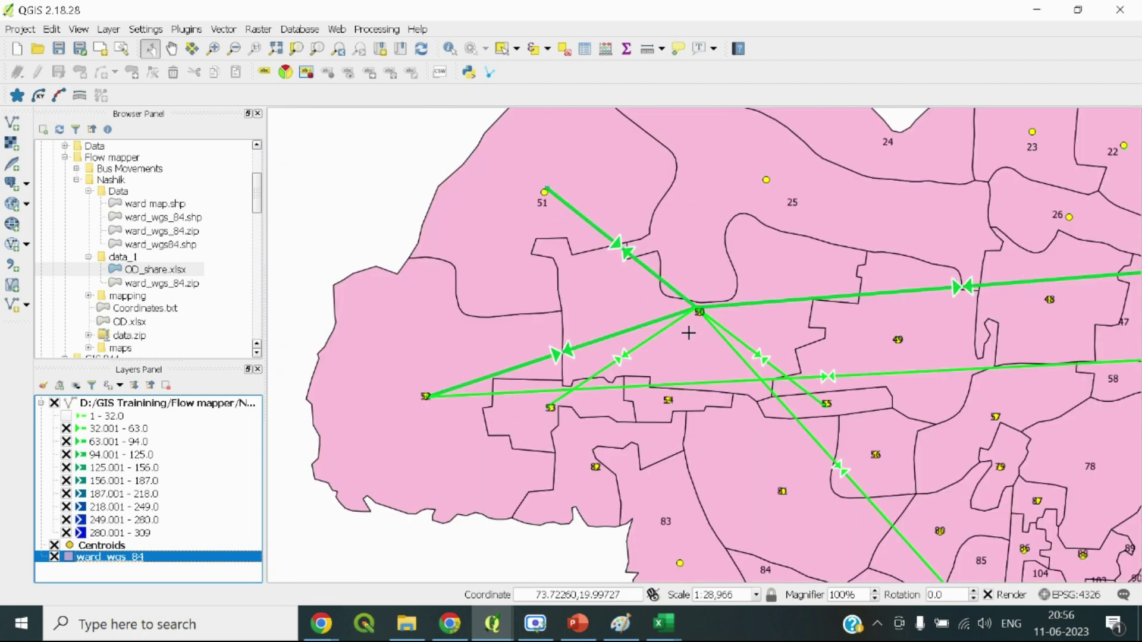
pyautogui.scroll(-1, 678, 327)
pyautogui.moveTo(794, 332); pyautogui.dragTo(508, 350)
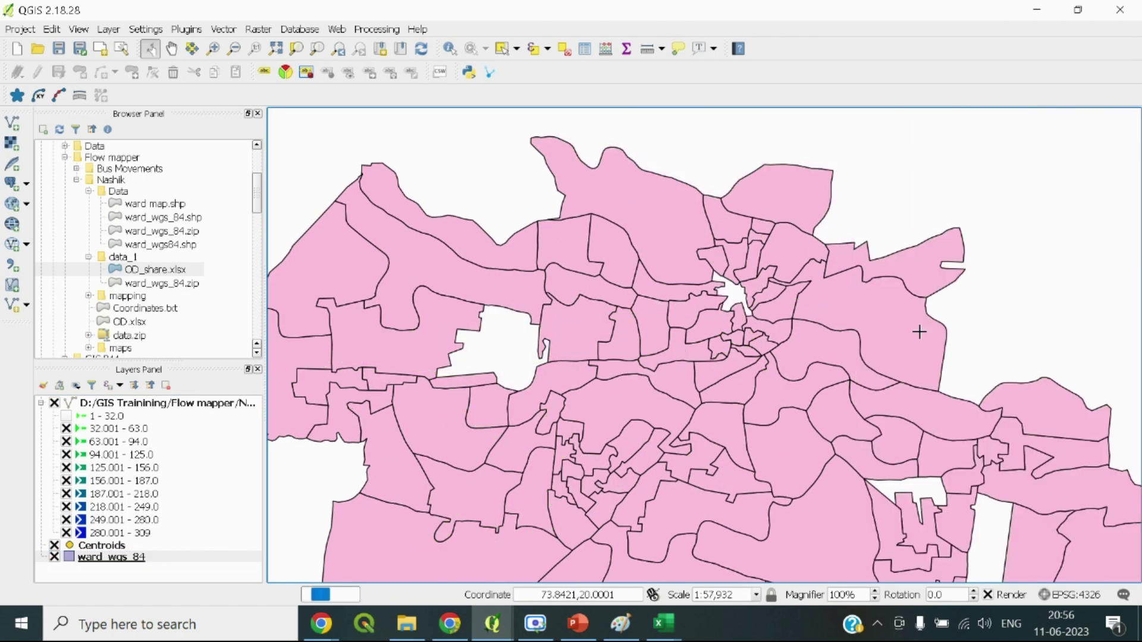
pyautogui.moveTo(740, 480); pyautogui.dragTo(750, 402)
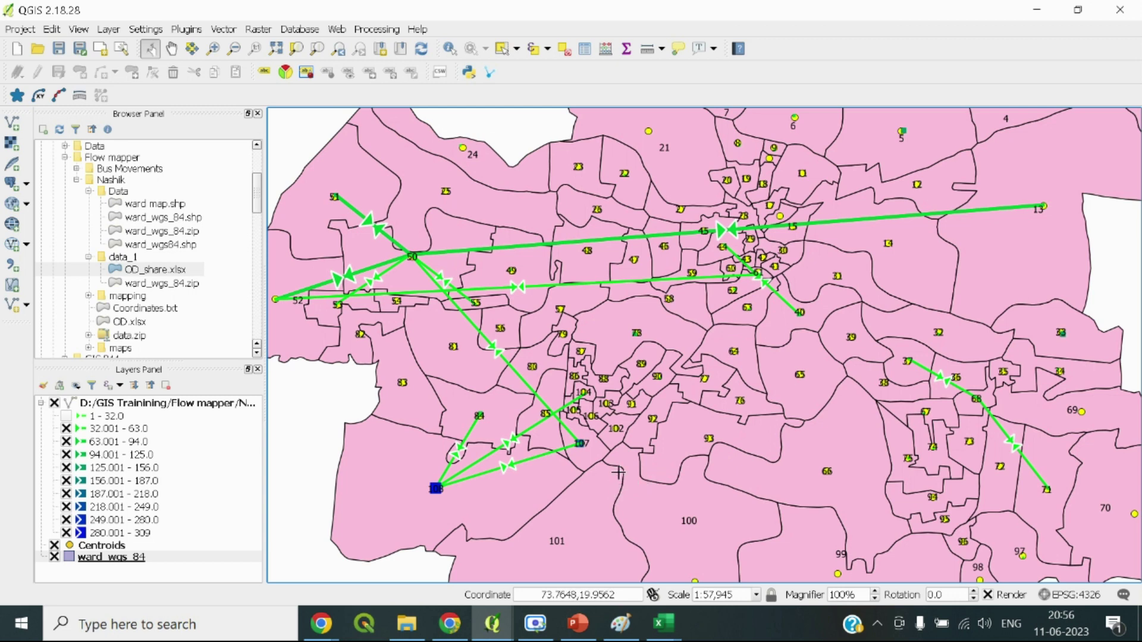
pyautogui.moveTo(587, 467); pyautogui.dragTo(668, 386)
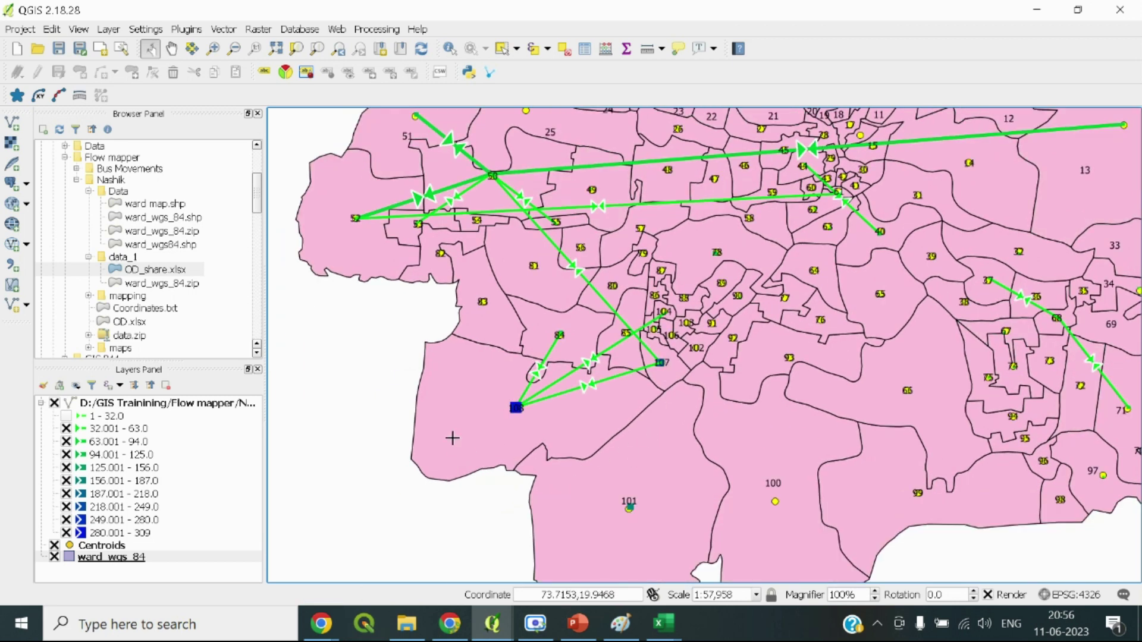
# Inspect the flow lines connecting ward 108 with wards 84, 104 and 107, and the blue marker at its centroid
pyautogui.scroll(2, 515, 409)
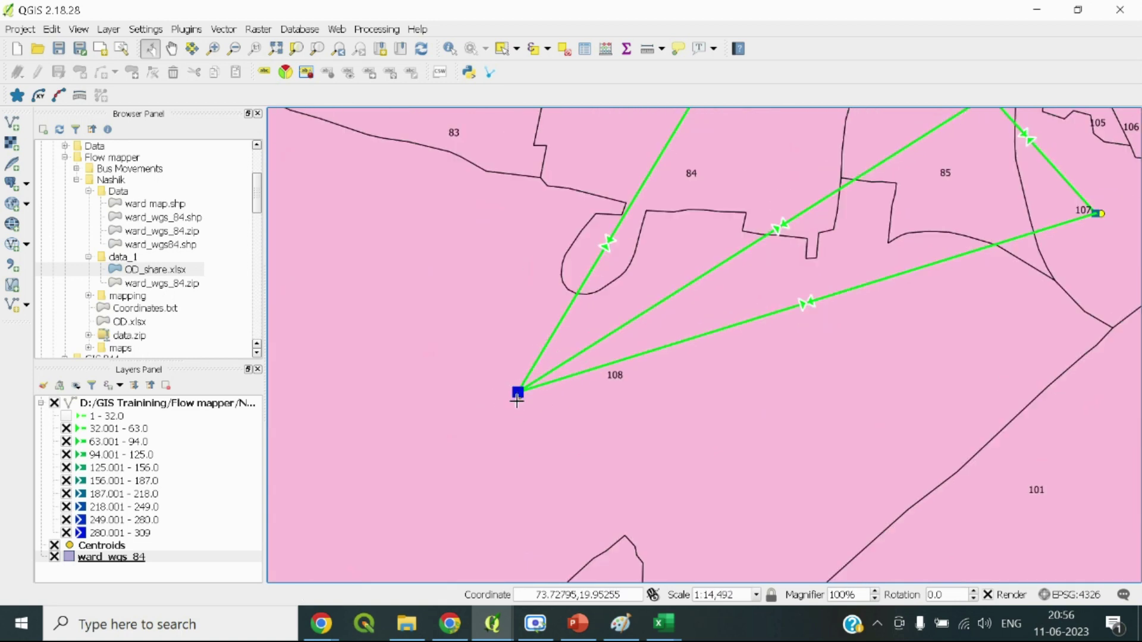
pyautogui.scroll(-4, 518, 393)
pyautogui.scroll(1, 515, 397)
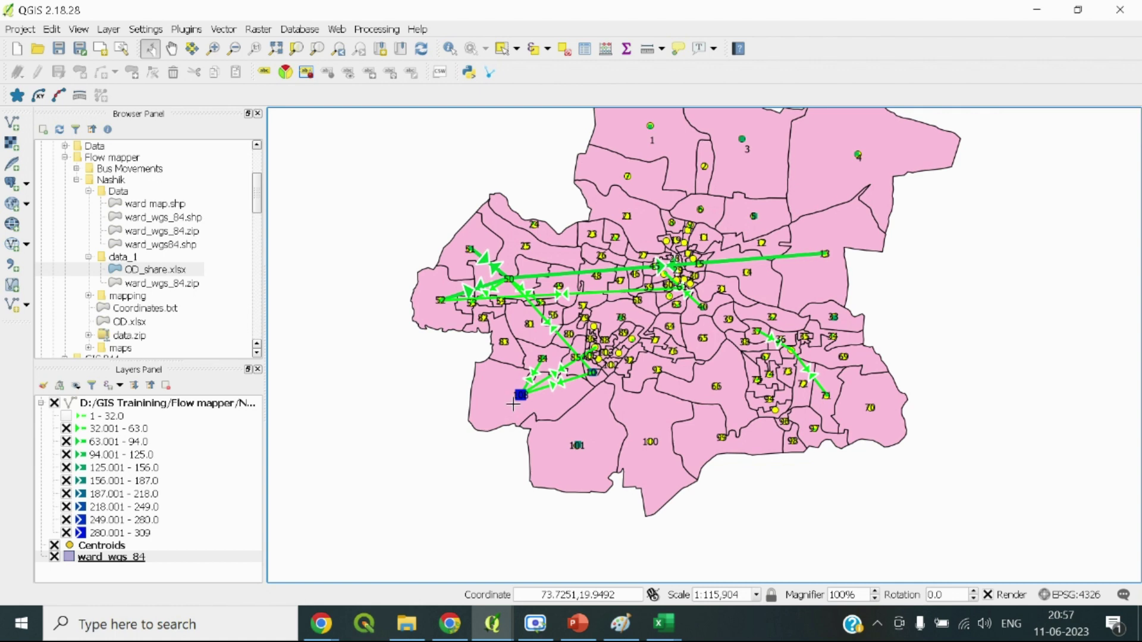
pyautogui.scroll(1, 514, 406)
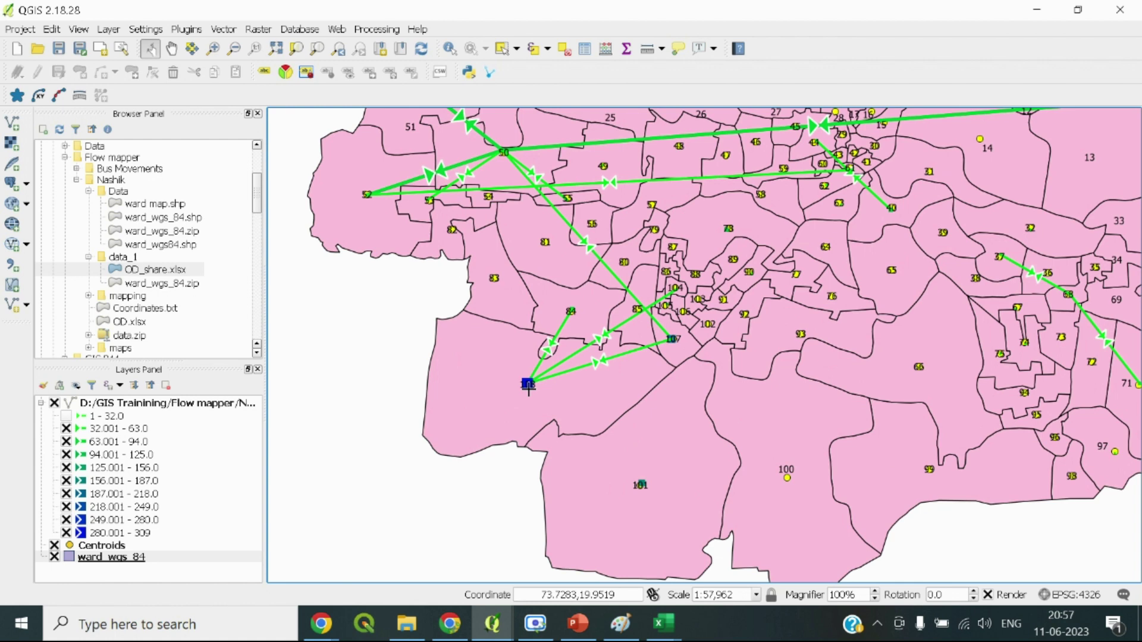
pyautogui.scroll(-1, 528, 386)
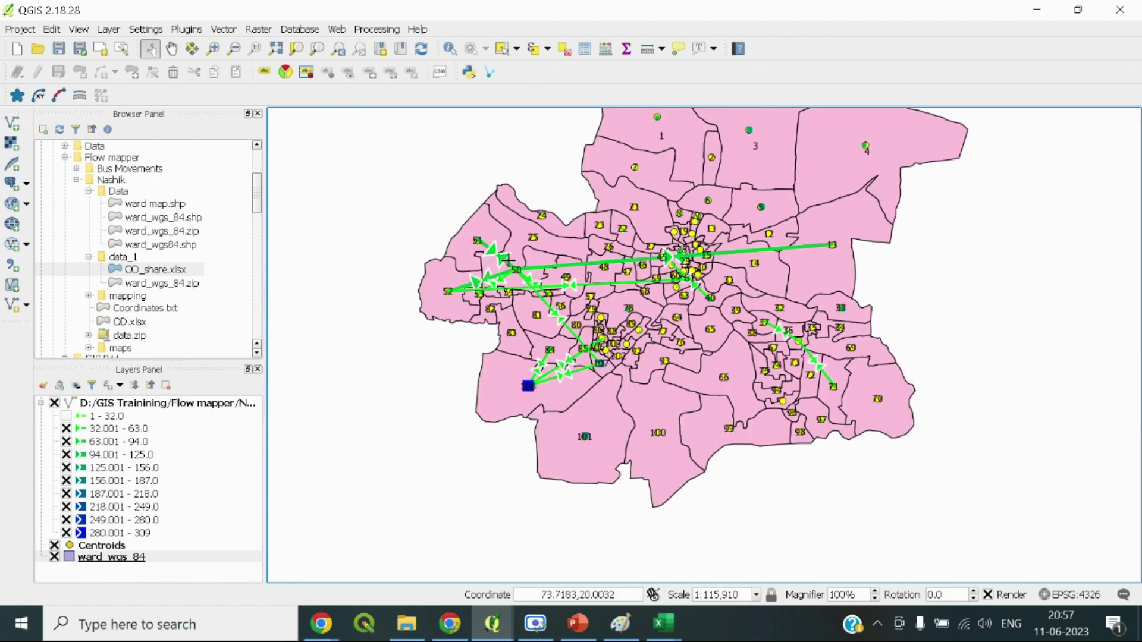
# Trace the thicker flow lines linking ward 50 with wards 51, 52 and 13
pyautogui.scroll(1, 508, 260)
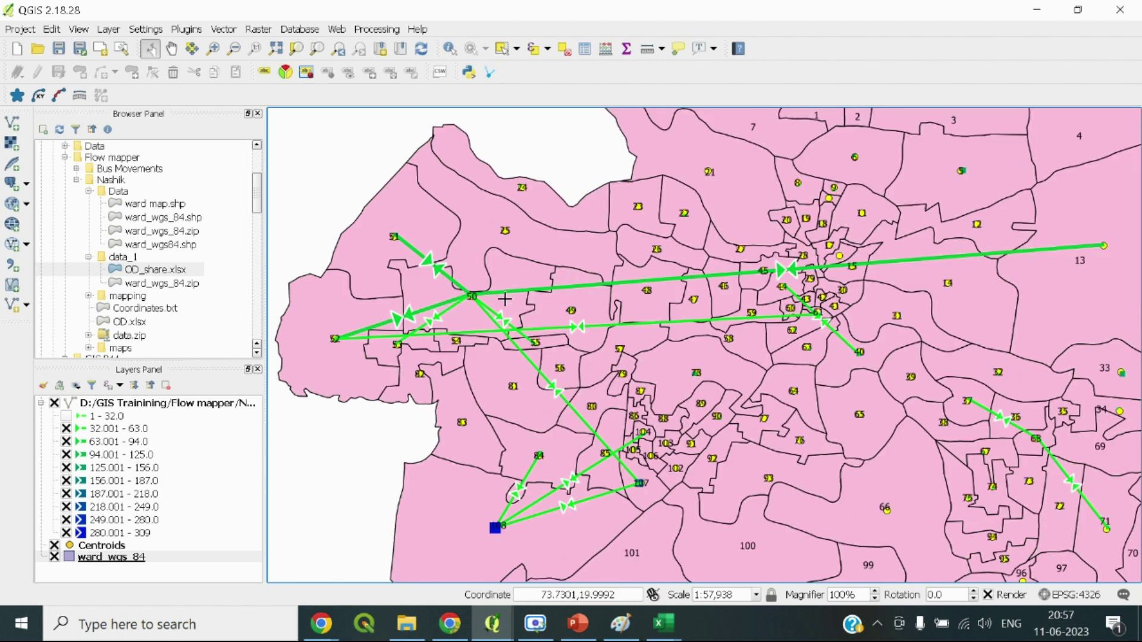
pyautogui.scroll(1, 740, 369)
pyautogui.scroll(1, 602, 331)
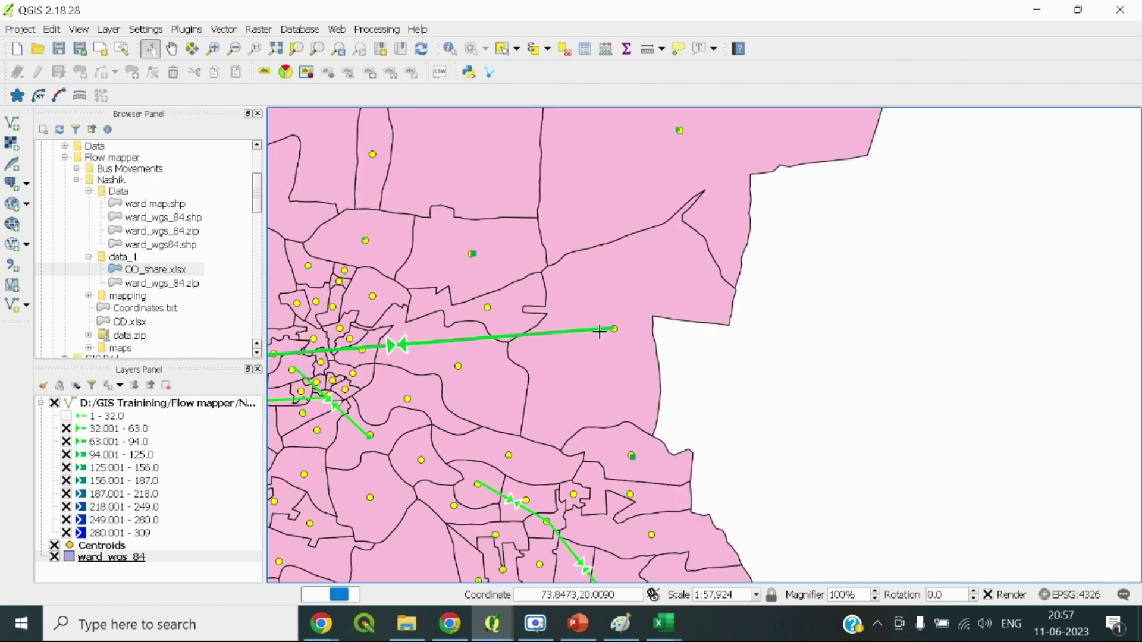
pyautogui.scroll(-4, 625, 353)
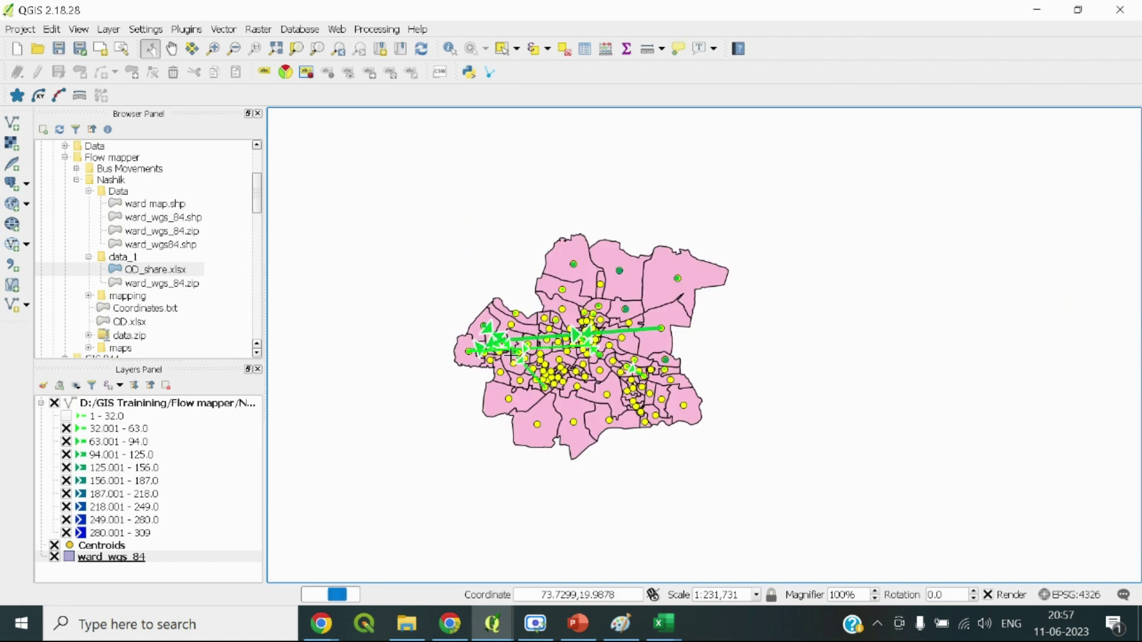
pyautogui.scroll(2, 574, 336)
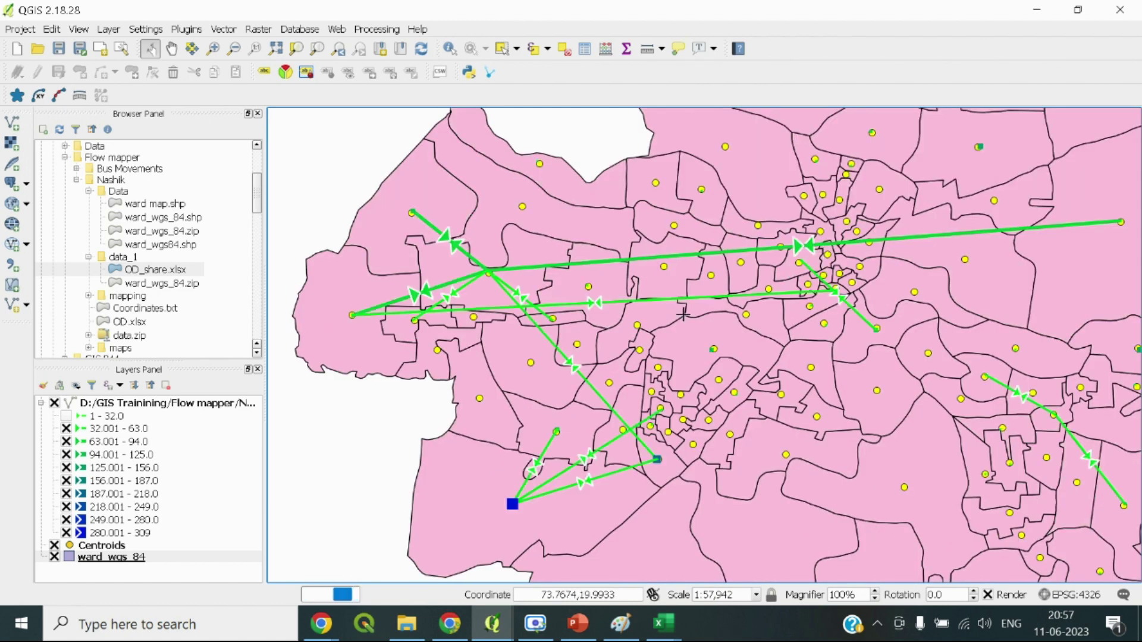
pyautogui.scroll(1, 413, 229)
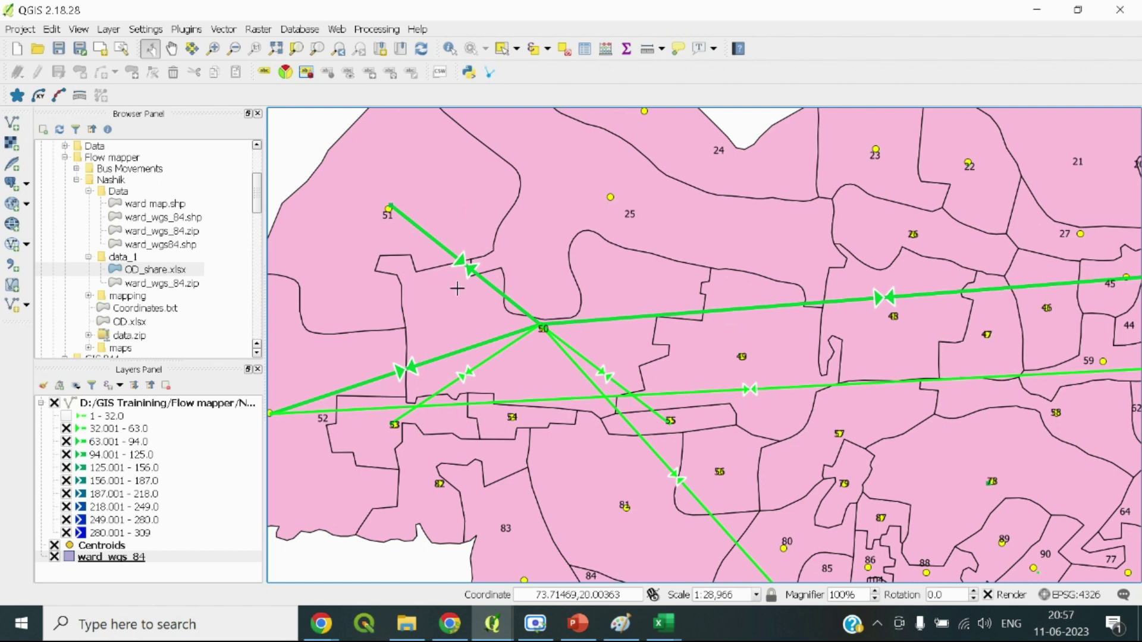
pyautogui.scroll(-1, 457, 289)
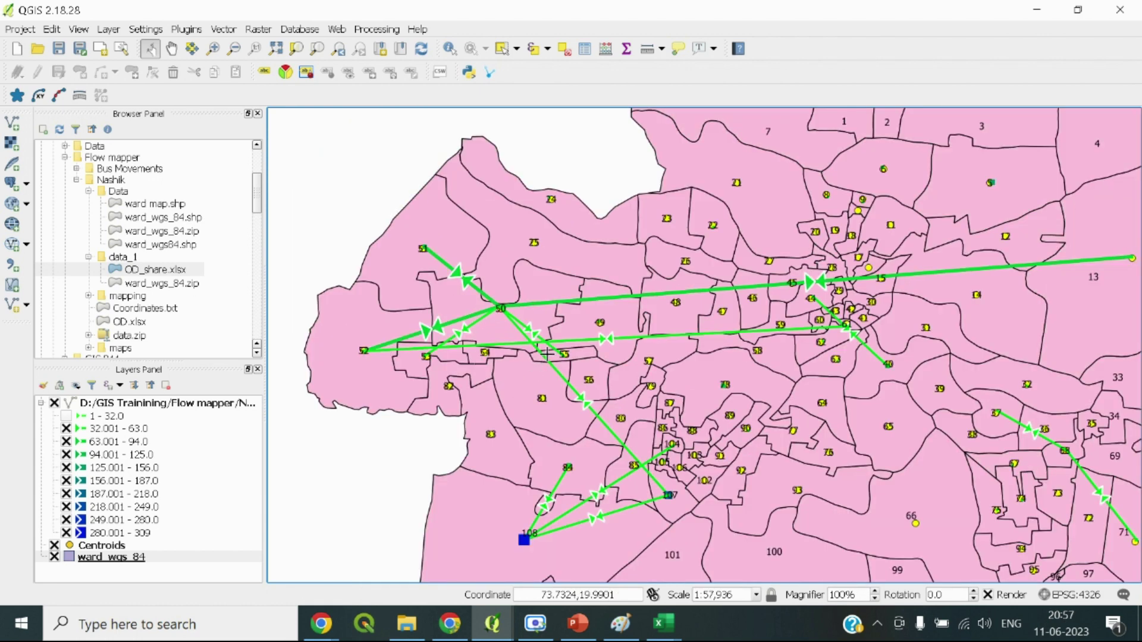
pyautogui.scroll(-1, 543, 356)
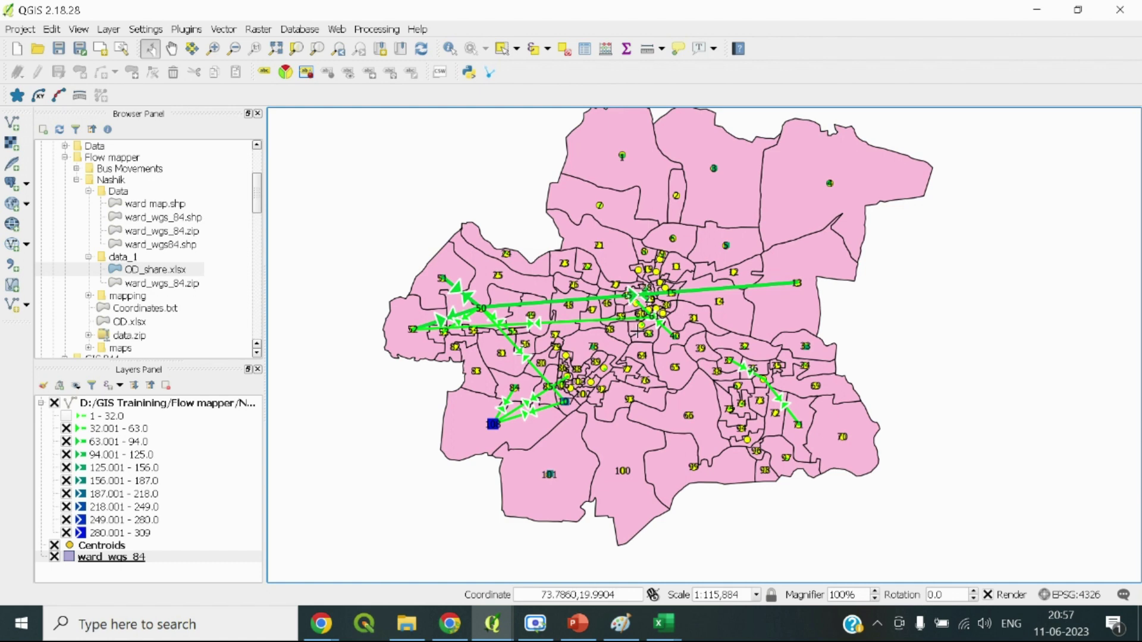
# Compare the flows between central wards 44, 61 and 40 with the flow lines and blue marker at ward 108
pyautogui.scroll(2, 637, 325)
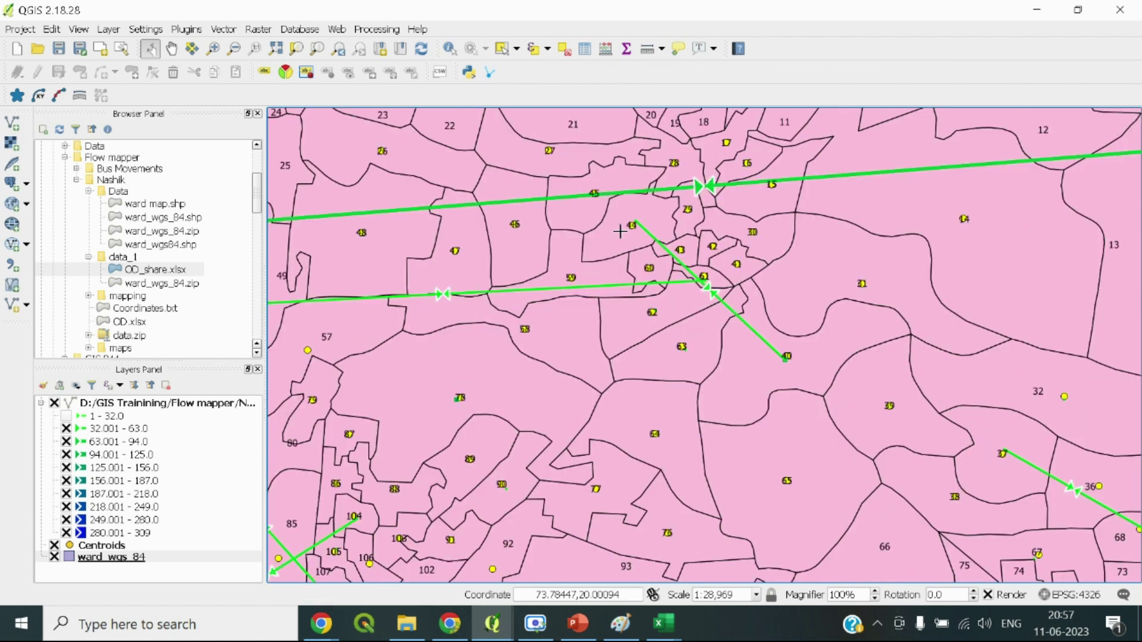
pyautogui.scroll(-1, 628, 349)
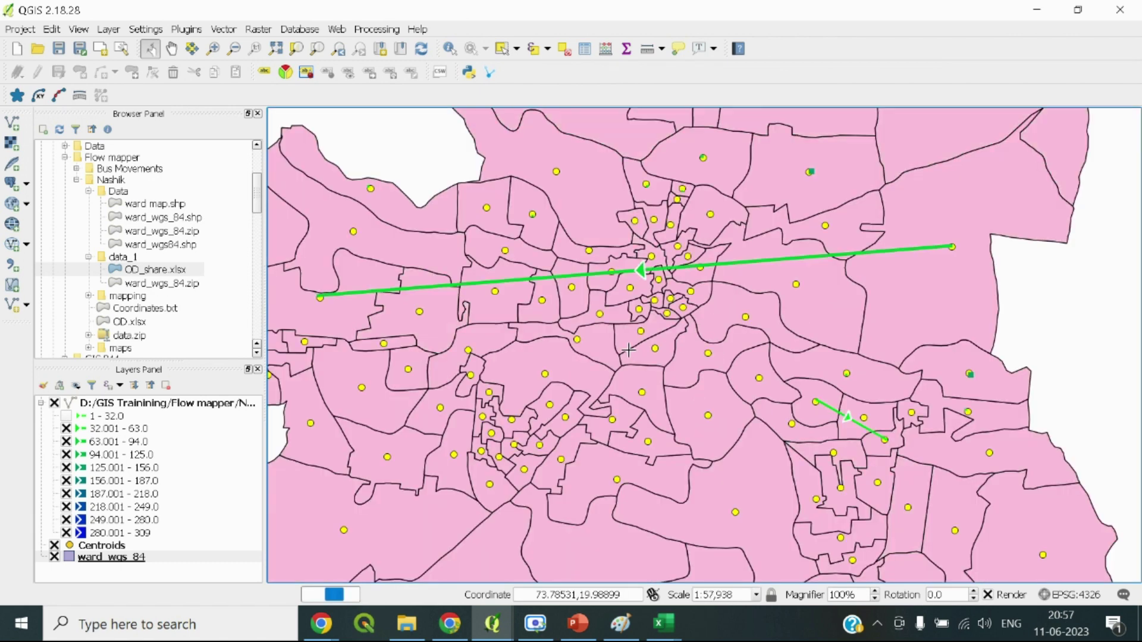
pyautogui.scroll(-1, 628, 350)
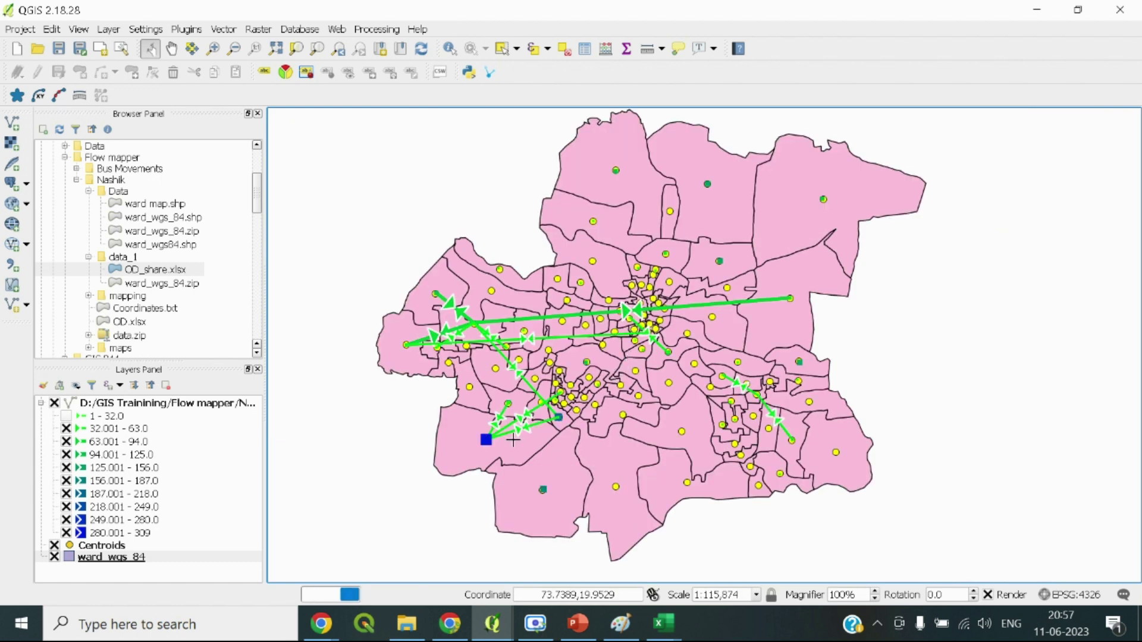
pyautogui.scroll(2, 467, 446)
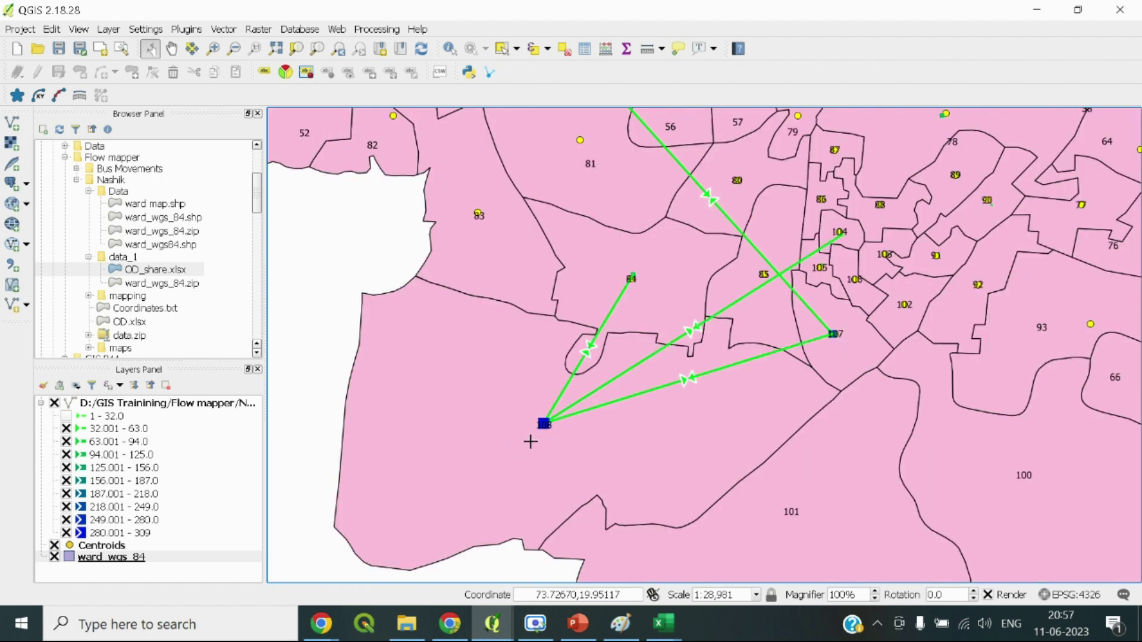
pyautogui.scroll(2, 530, 441)
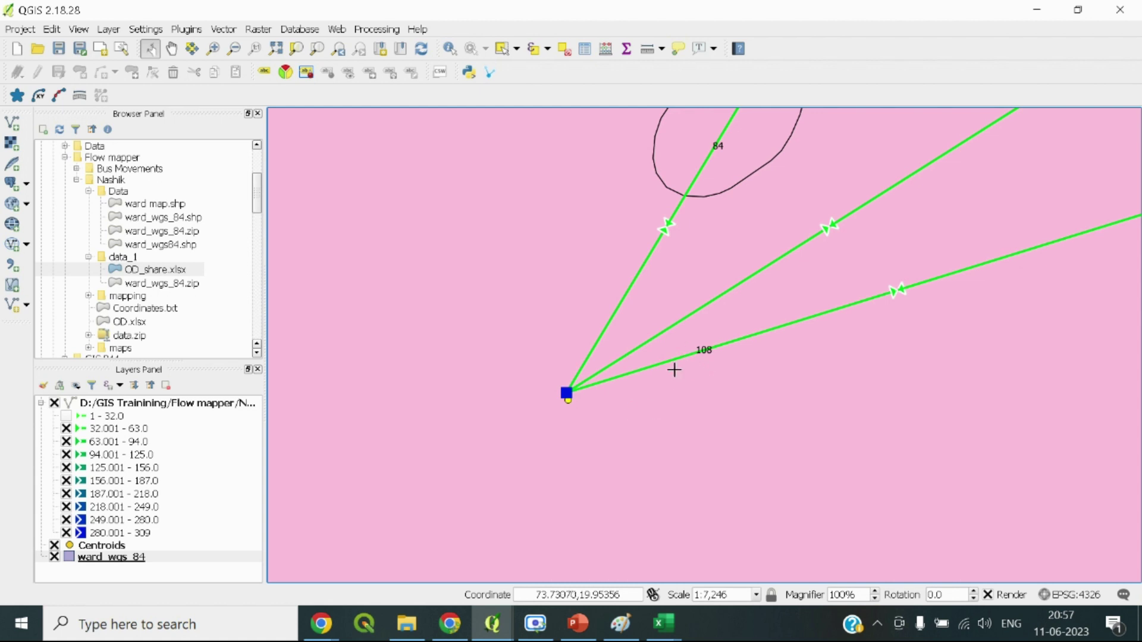
pyautogui.scroll(-3, 677, 366)
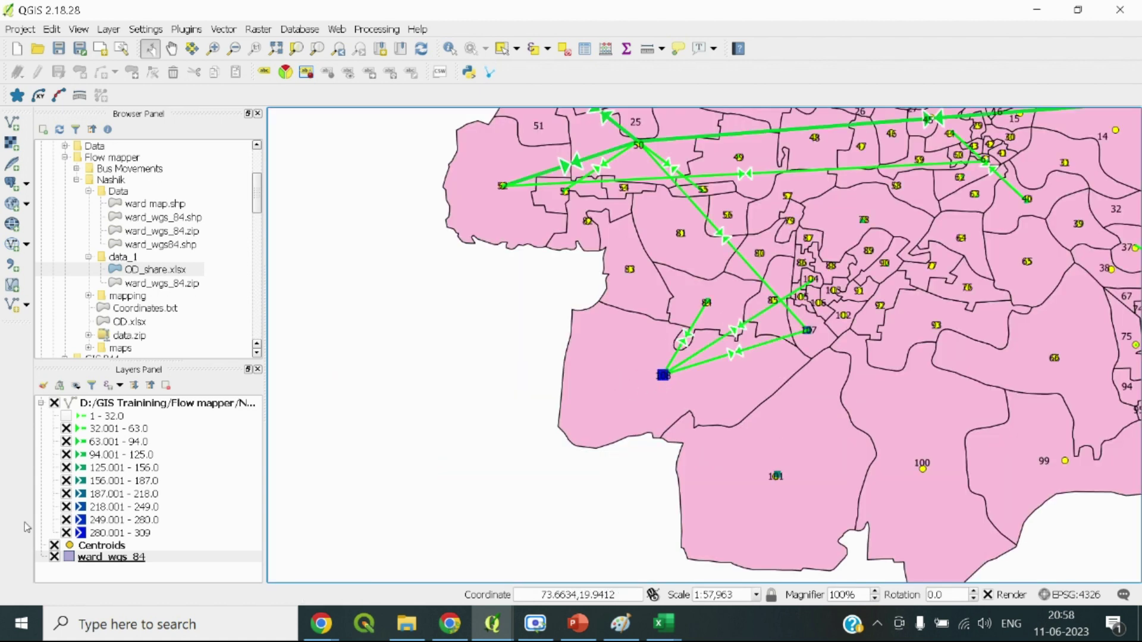
# Hide the 280.001 - 309 flow class and show it again to check which map symbols belong to it
pyautogui.click(84, 534)
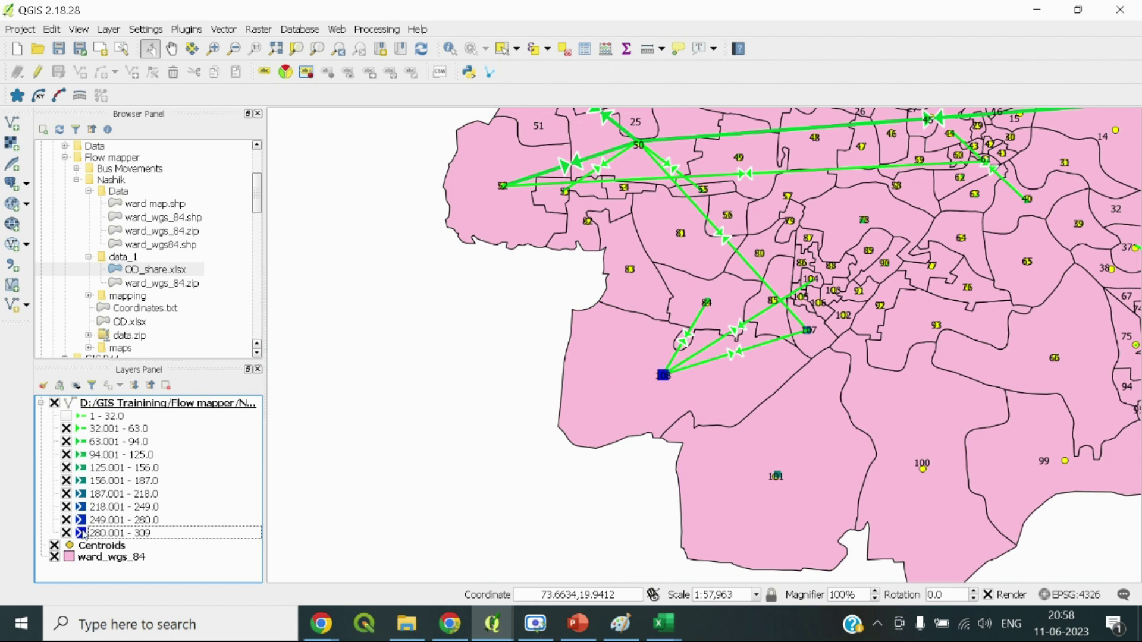
pyautogui.click(66, 533)
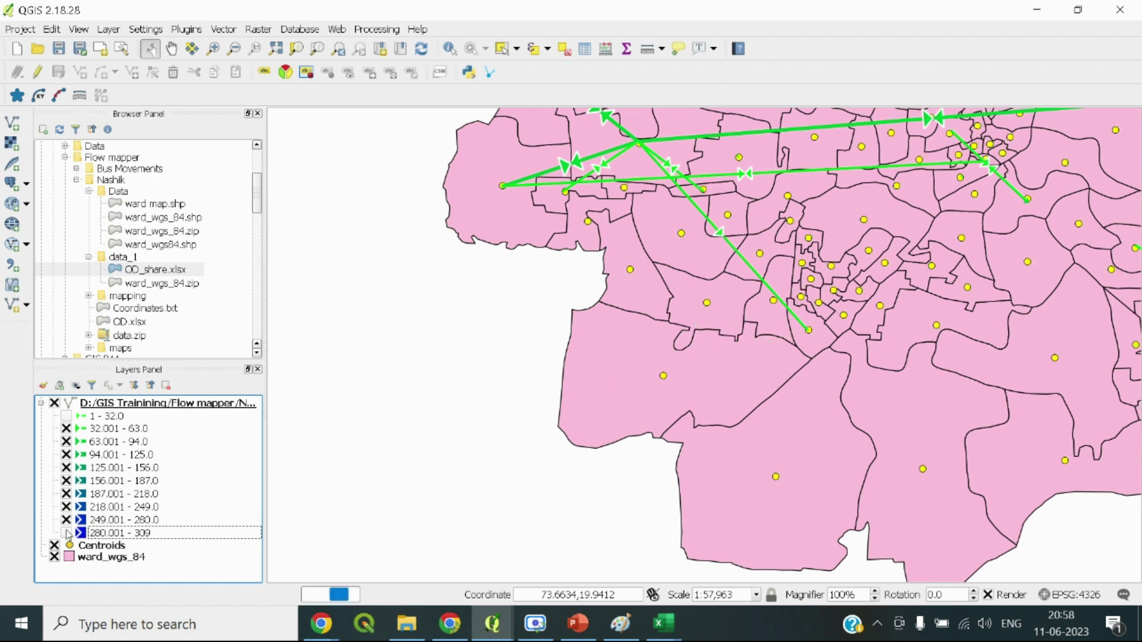
pyautogui.click(66, 533)
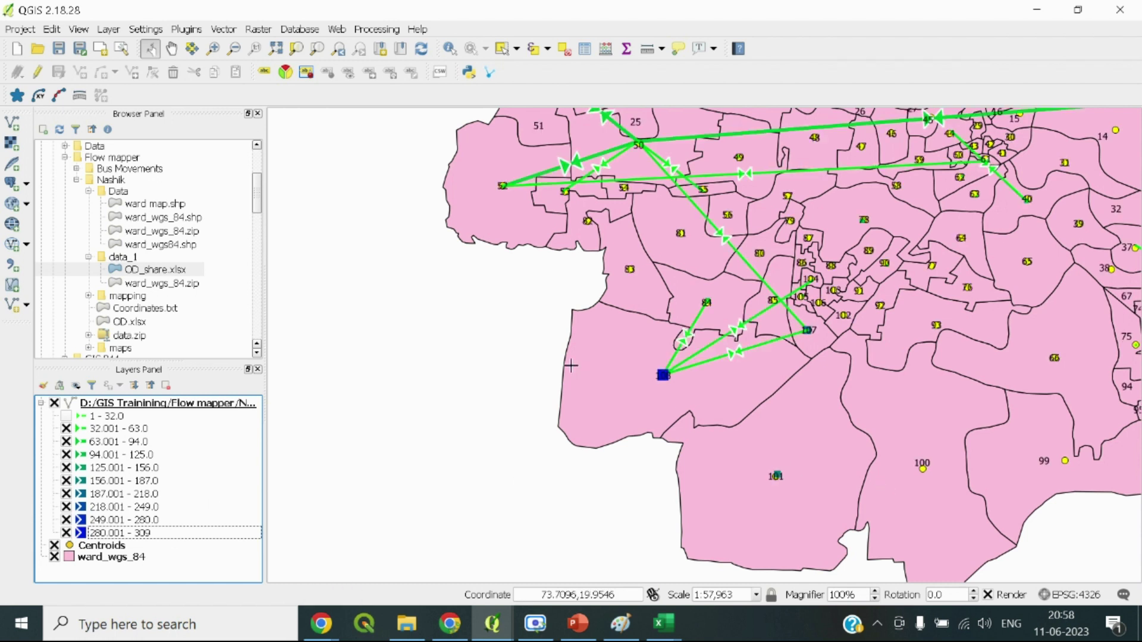
# Inspect the blue marker at ward 108's centroid and its flow lines relative to the surrounding wards
pyautogui.scroll(-2, 757, 273)
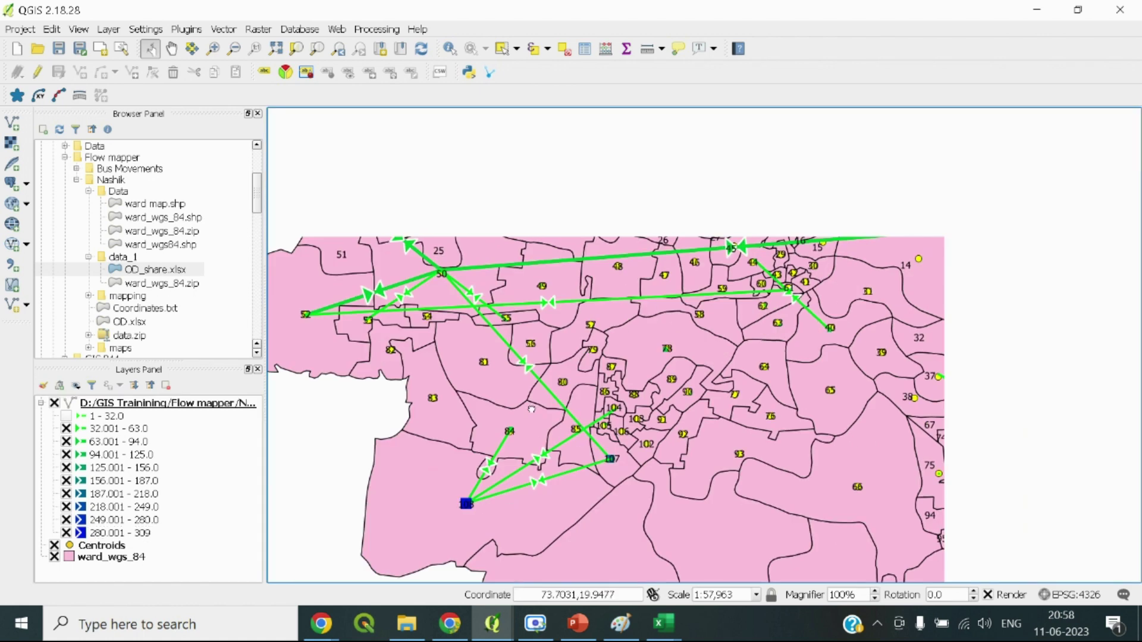
pyautogui.scroll(2, 811, 247)
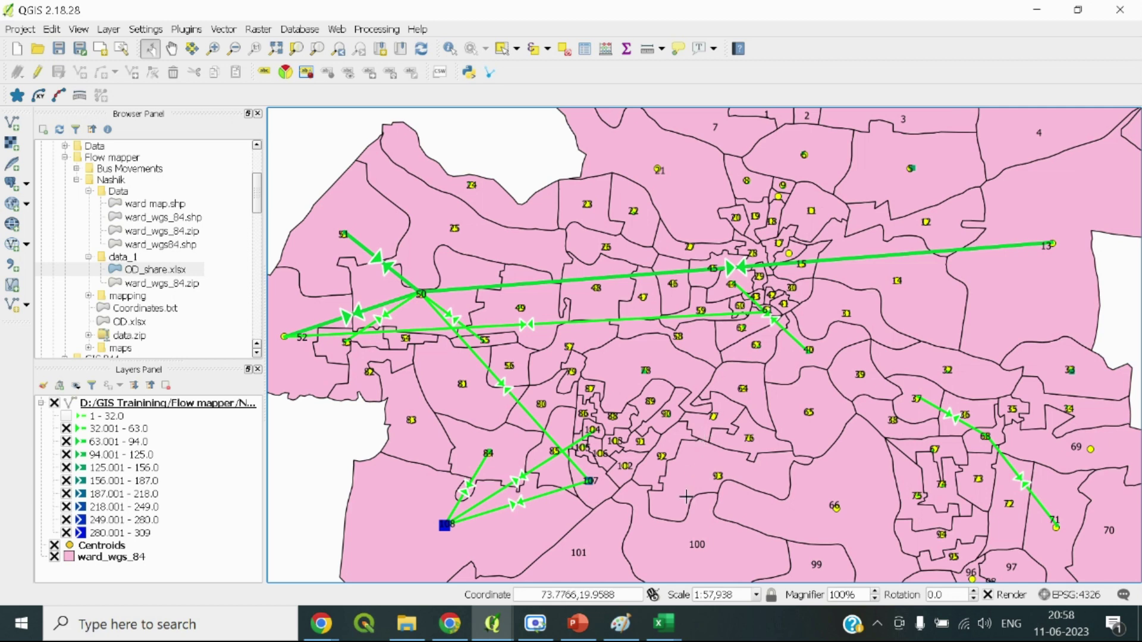
pyautogui.scroll(2, 516, 393)
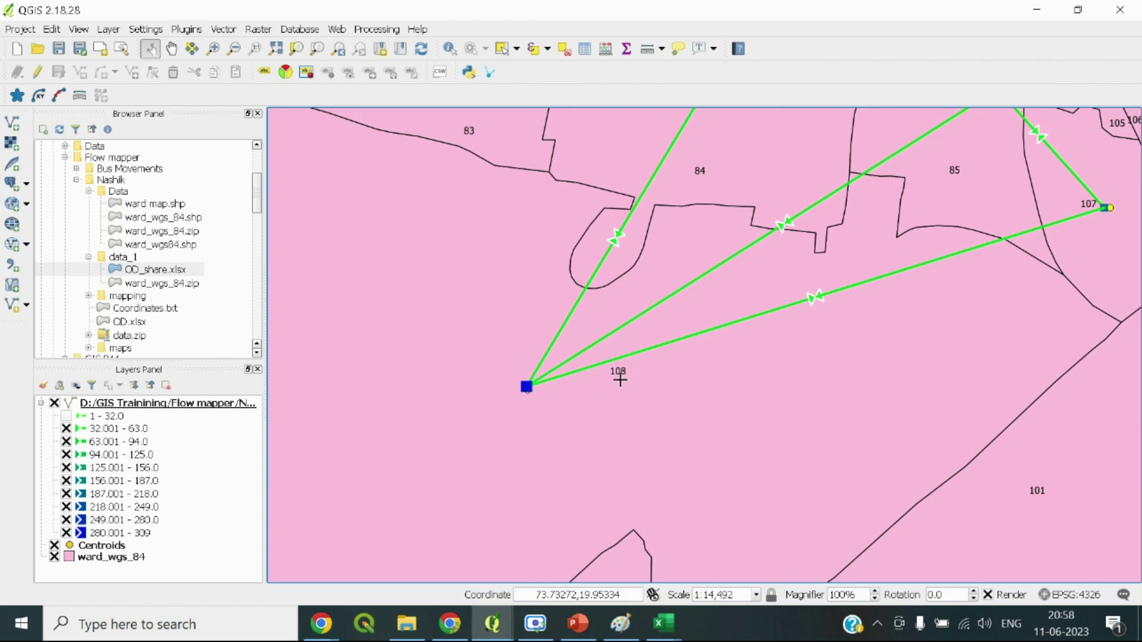
pyautogui.scroll(-2, 551, 409)
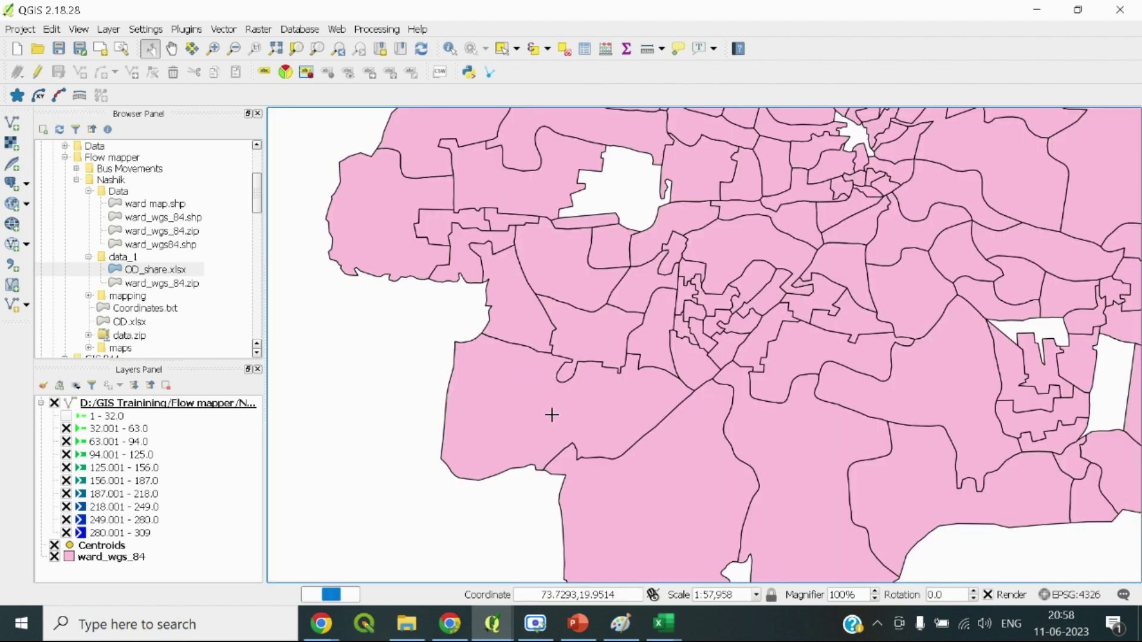
pyautogui.scroll(2, 564, 405)
pyautogui.scroll(-2, 639, 250)
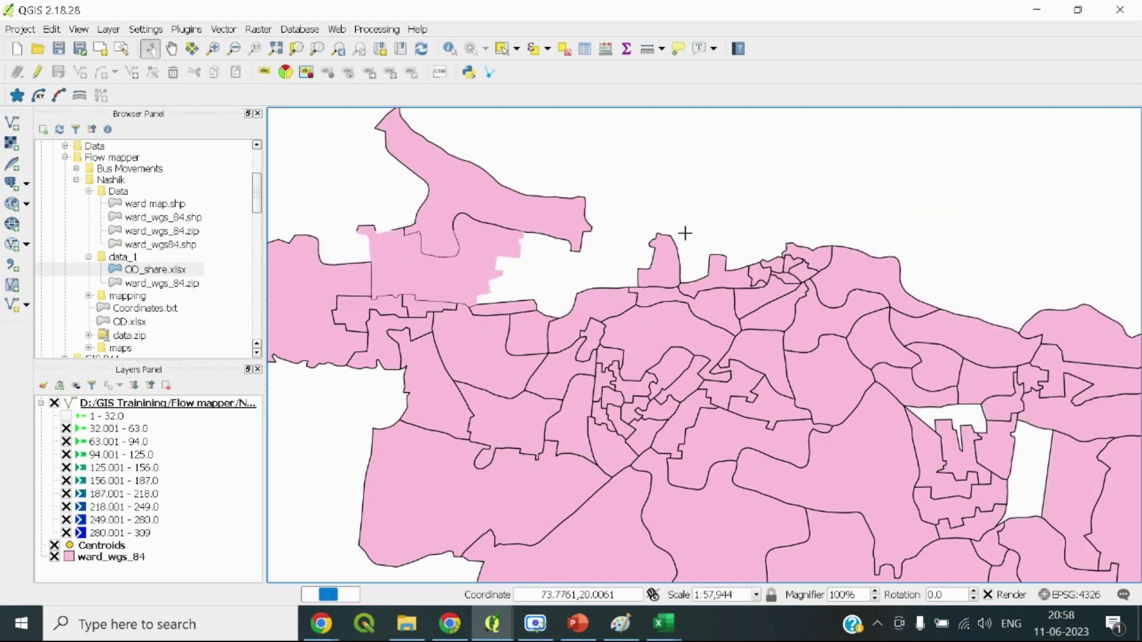
# Toggle the 94.001 - 125.0 and 63.001 - 94.0 flow classes off and on to identify their features on the map
pyautogui.click(206, 485)
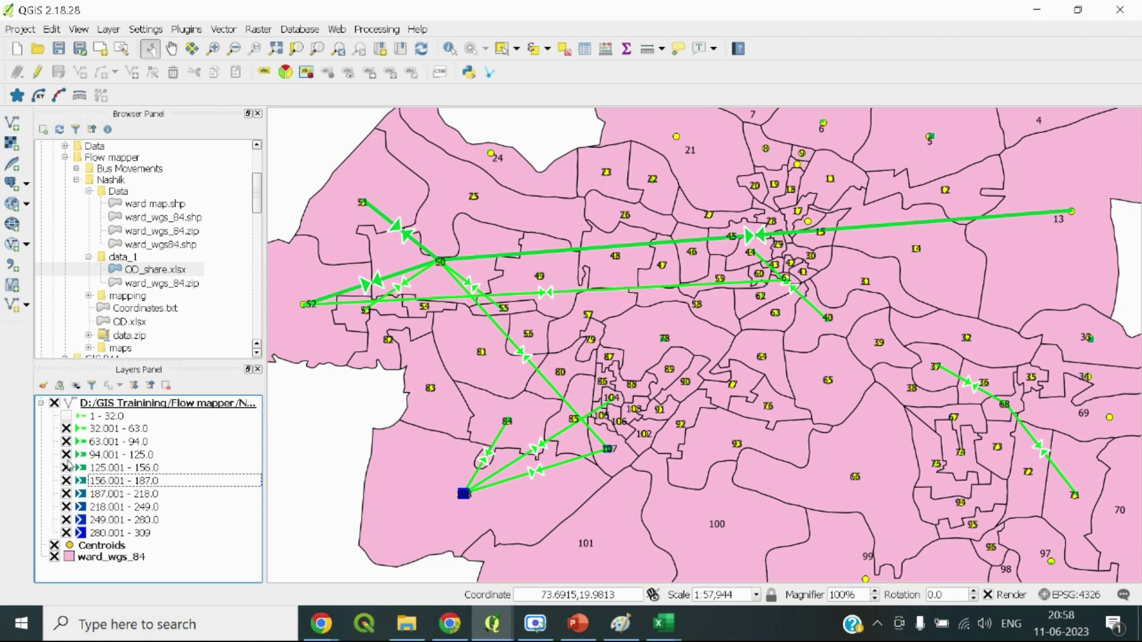
pyautogui.click(67, 455)
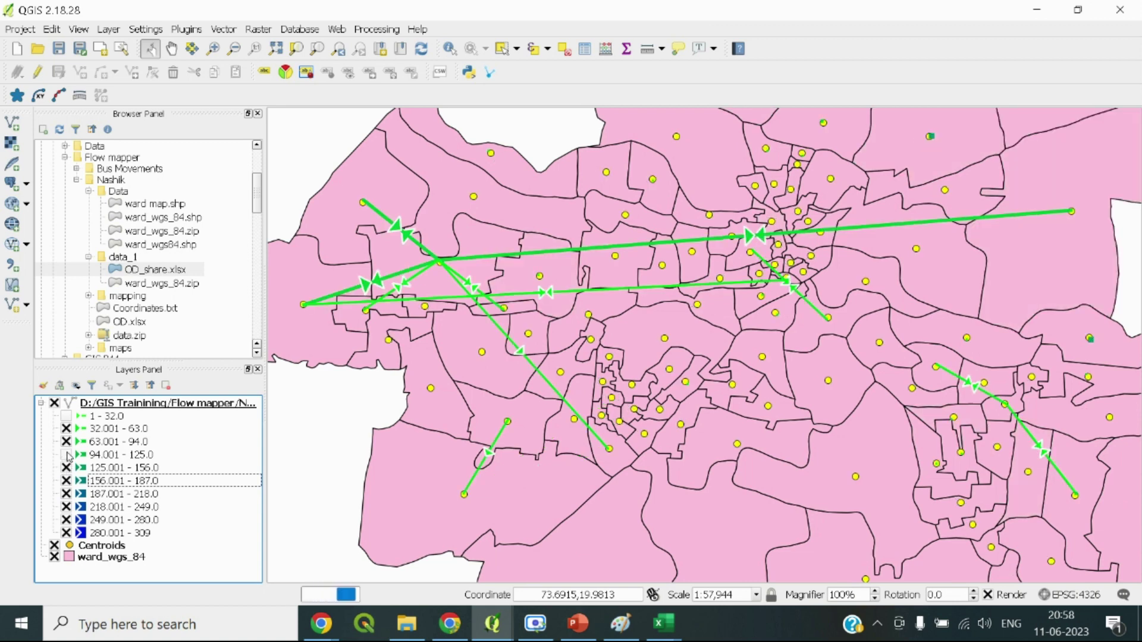
pyautogui.click(67, 455)
pyautogui.click(67, 441)
pyautogui.click(66, 442)
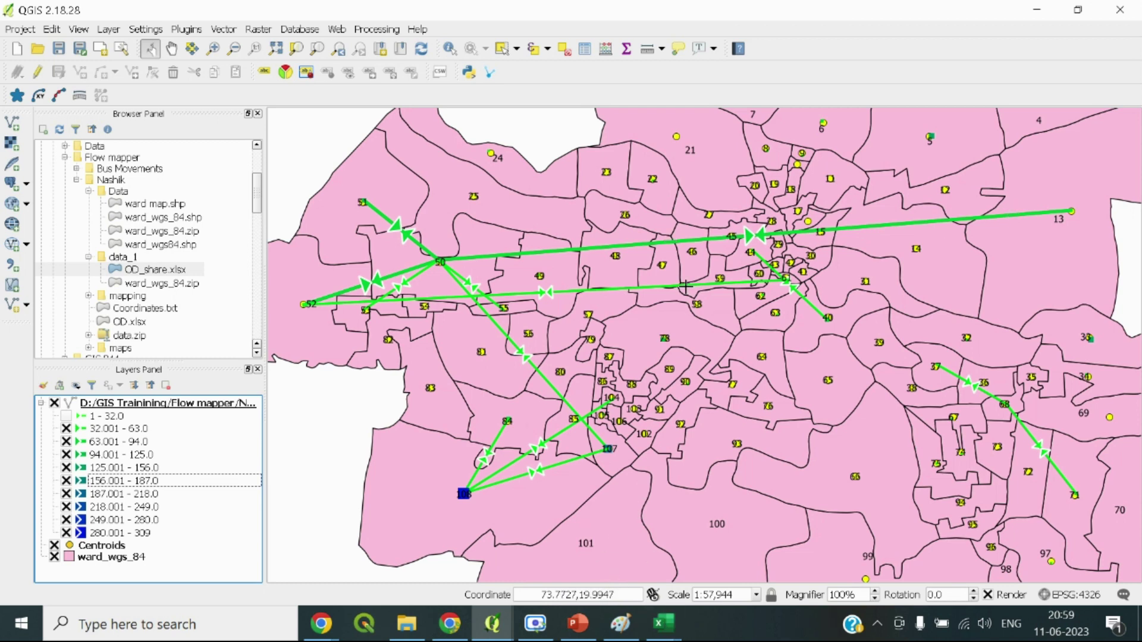
# Compare the classified flow lines across the whole Nashik ward map with those in the central wards
pyautogui.scroll(-1, 685, 286)
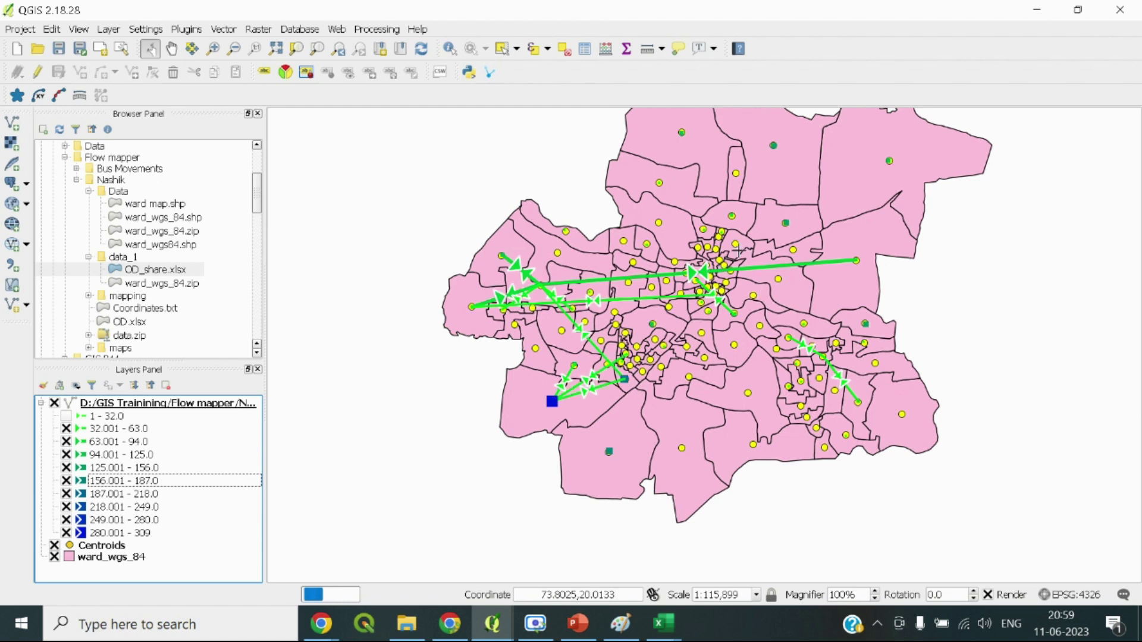
pyautogui.moveTo(737, 253); pyautogui.dragTo(633, 285)
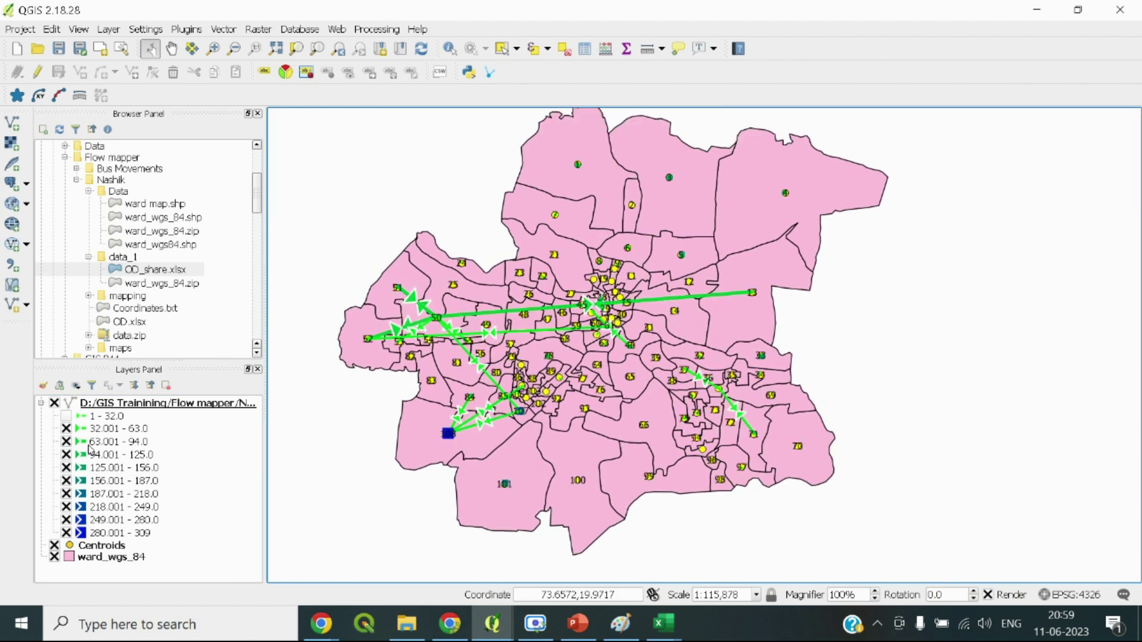
pyautogui.scroll(1, 448, 351)
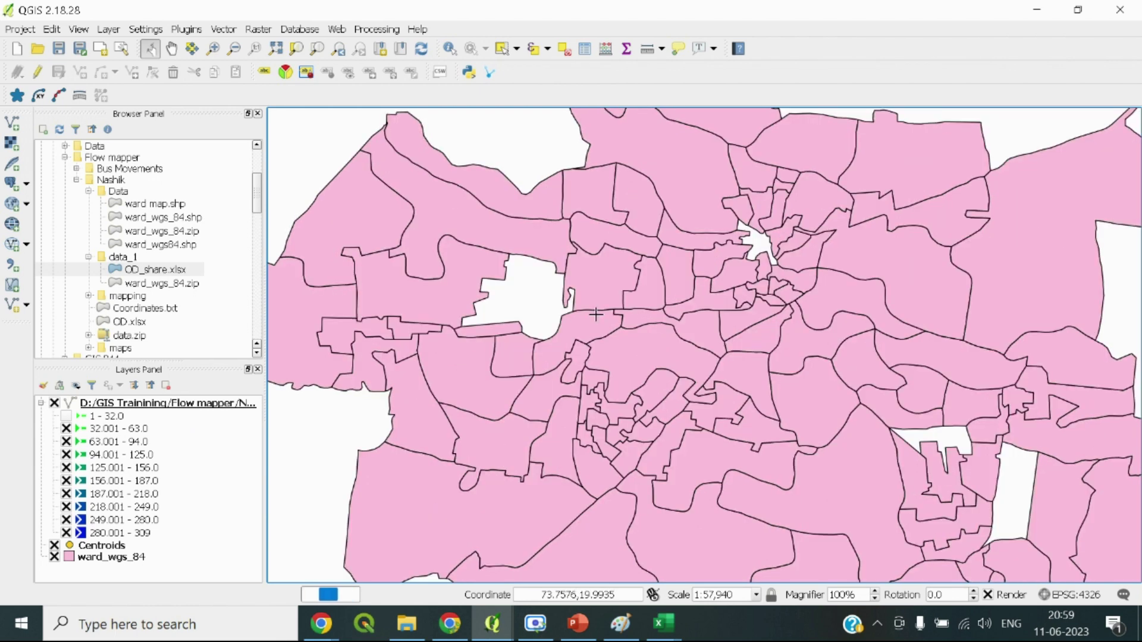
pyautogui.scroll(-1, 595, 313)
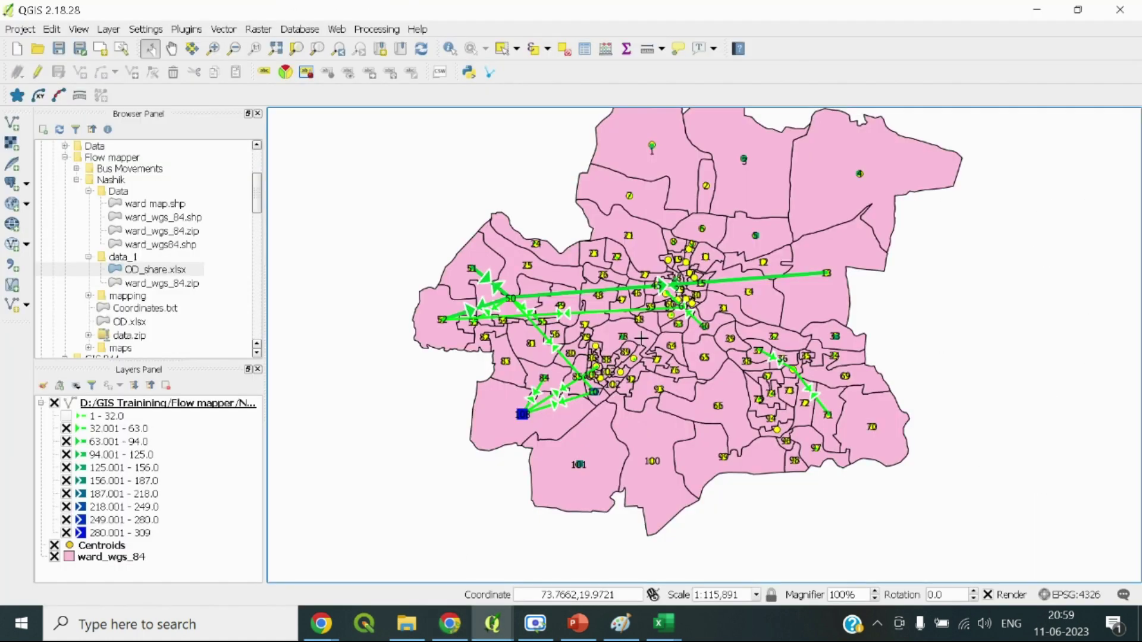
pyautogui.scroll(1, 629, 303)
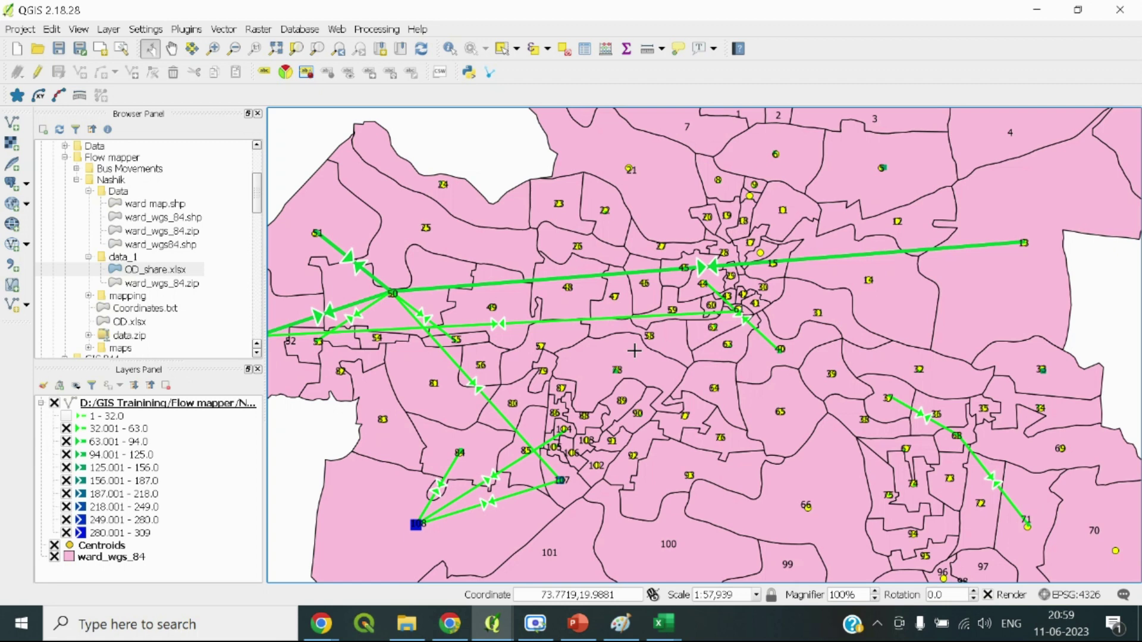
pyautogui.scroll(-1, 634, 351)
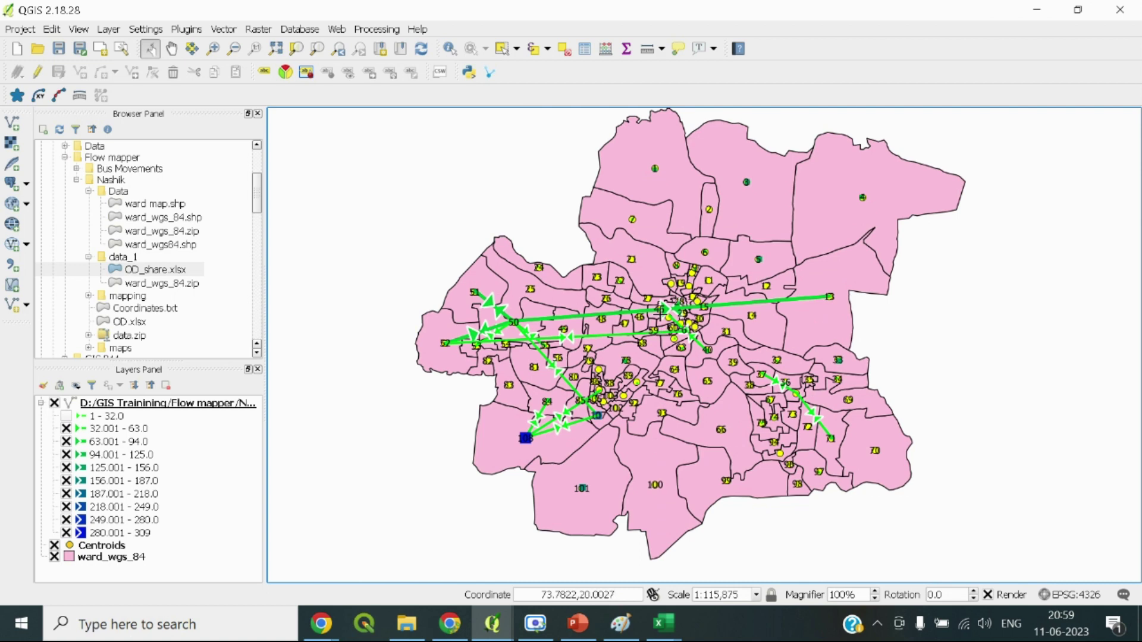
# Switch to the Google Meet call in Chrome, check the participant list and stop presenting the screen
pyautogui.click(452, 625)
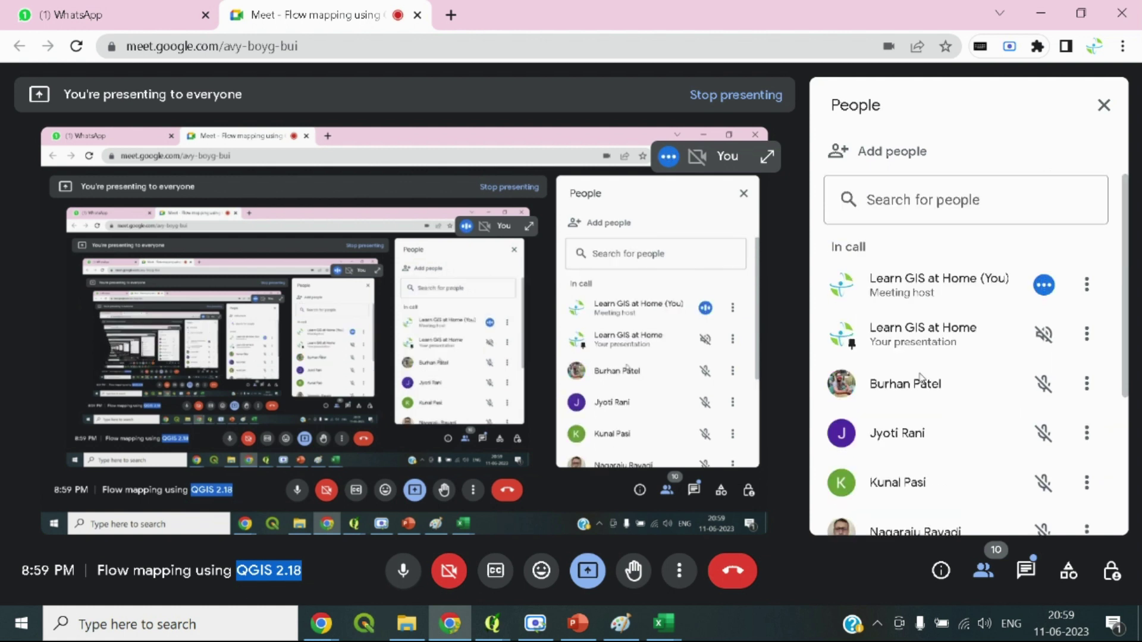
pyautogui.scroll(-3, 920, 378)
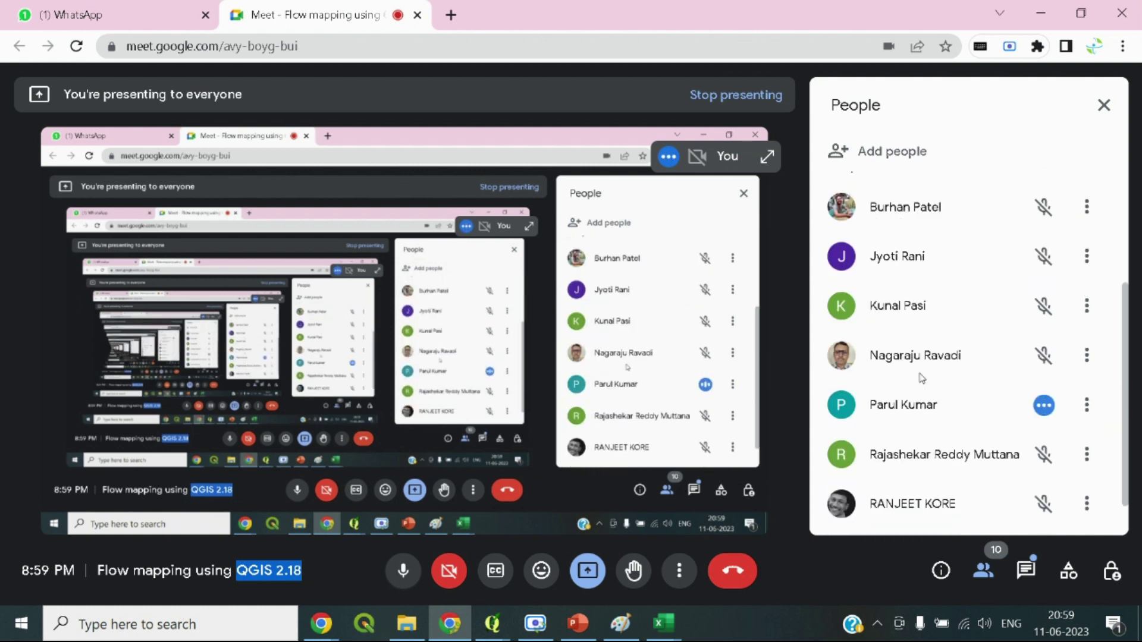
pyautogui.scroll(2, 922, 377)
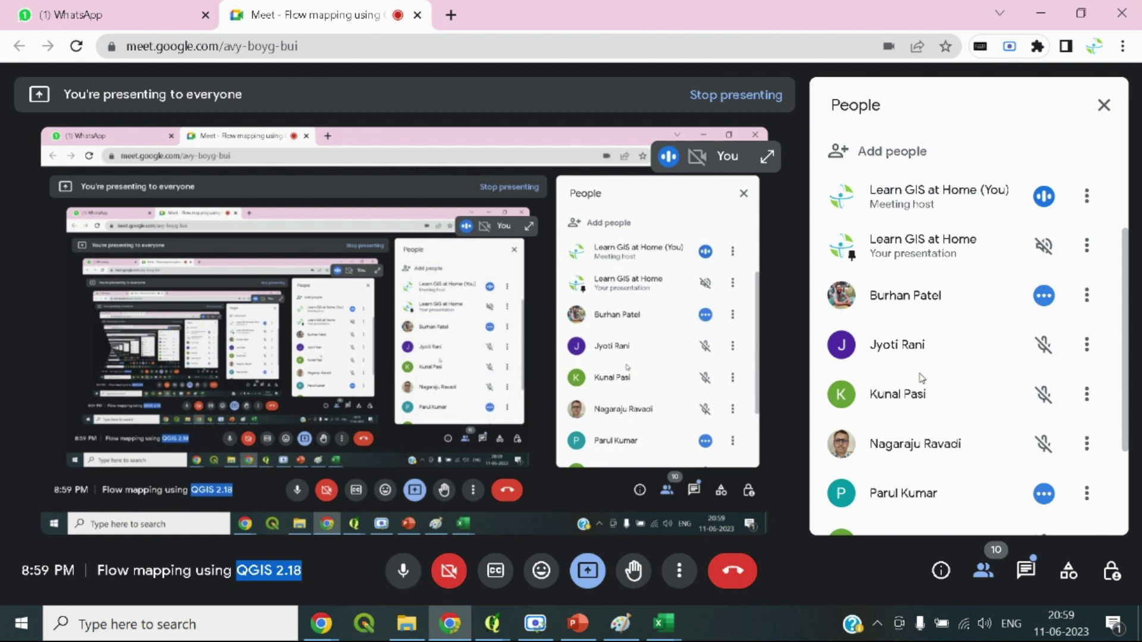
pyautogui.scroll(-2, 925, 372)
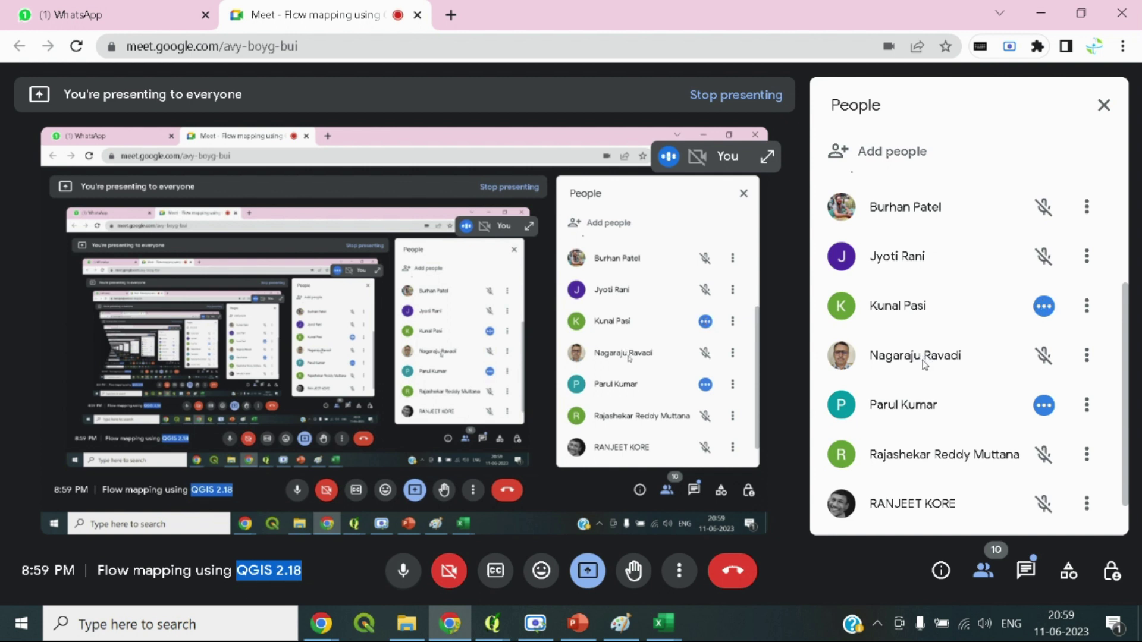
pyautogui.click(586, 580)
pyautogui.click(629, 501)
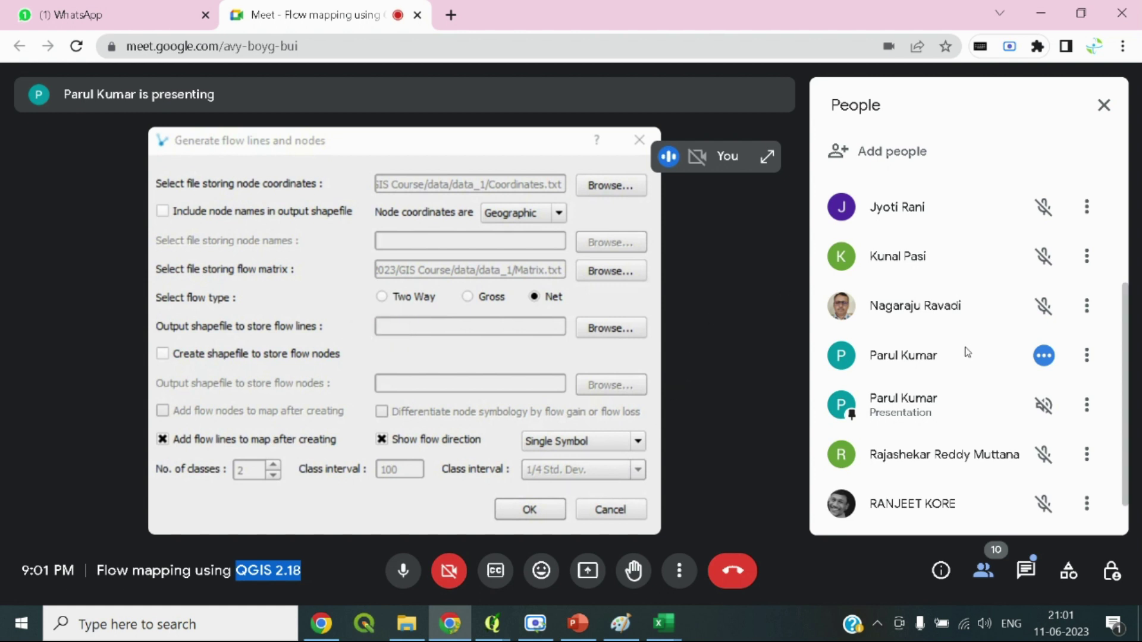
# Review the call's participant list while participants take turns presenting and discussing their flow maps
pyautogui.scroll(-3, 950, 390)
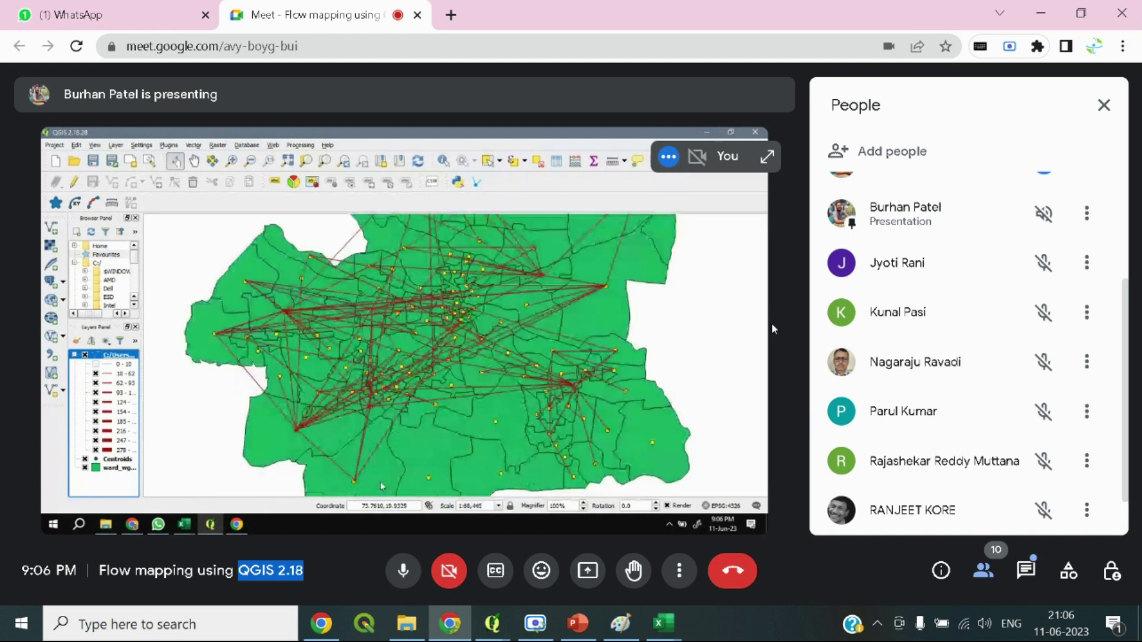
pyautogui.moveTo(720, 398)
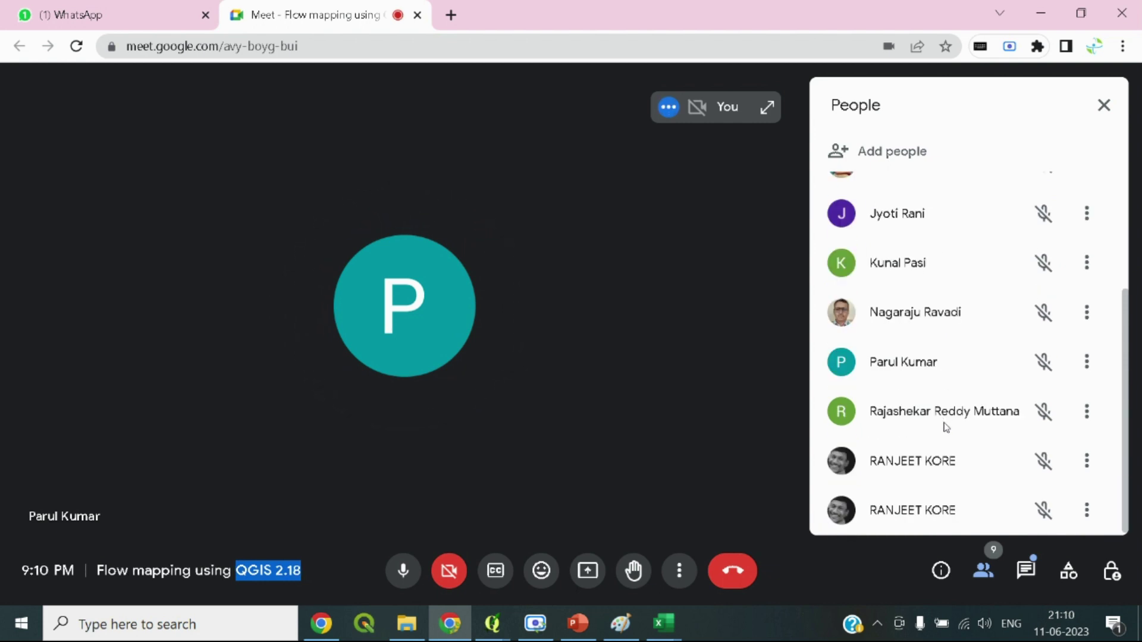
pyautogui.scroll(3, 946, 427)
pyautogui.scroll(-3, 946, 428)
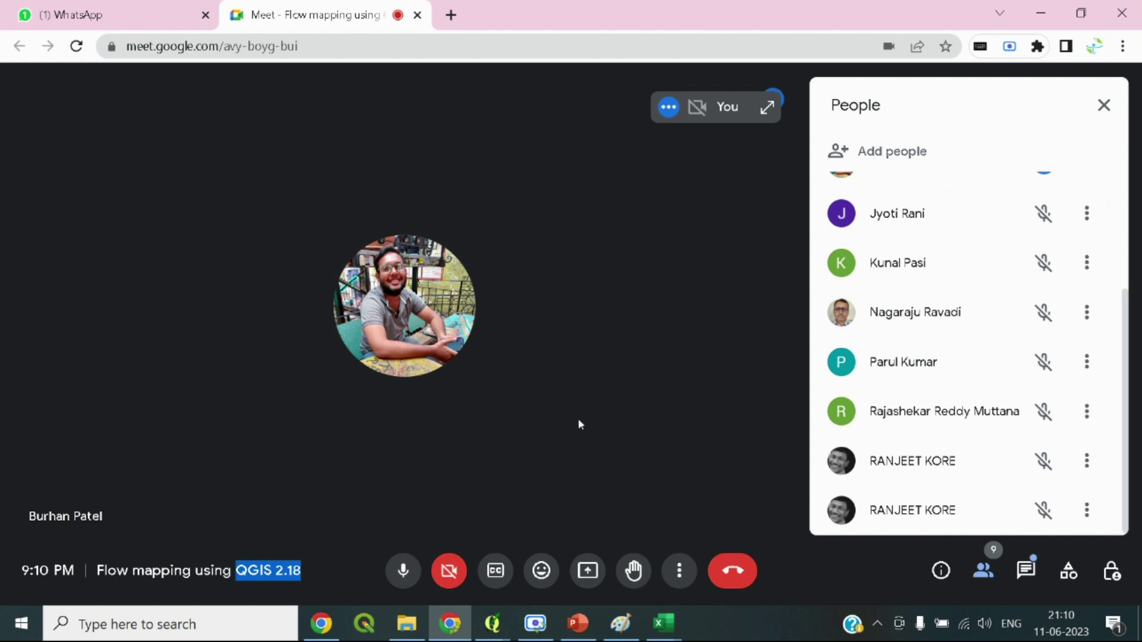
# Start presenting the entire screen in the Google Meet call
pyautogui.click(587, 571)
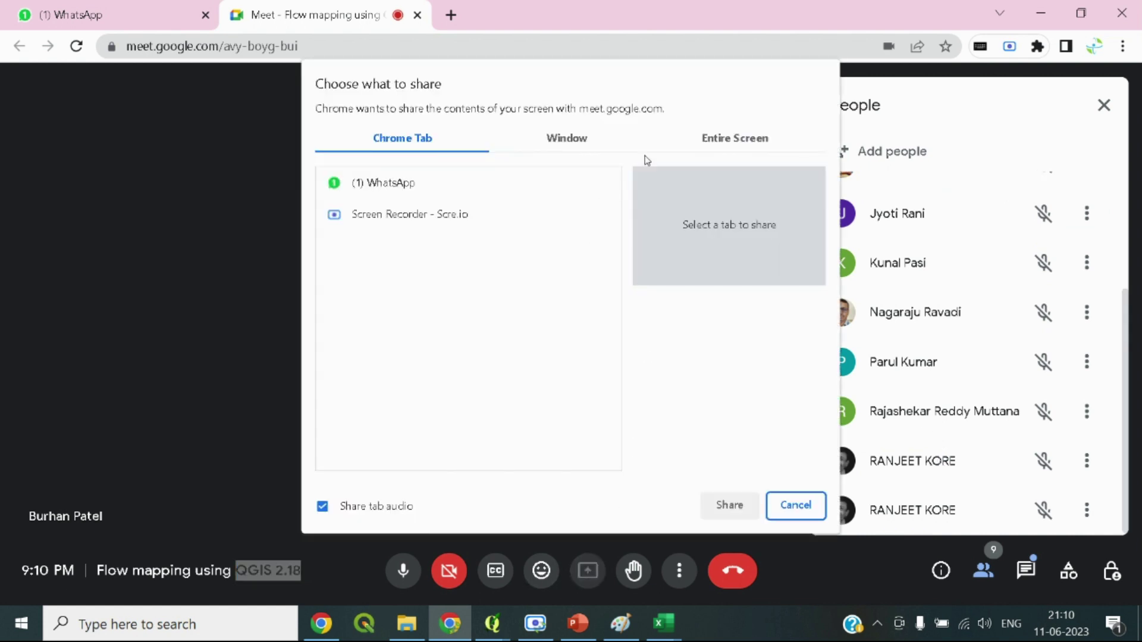
pyautogui.click(706, 137)
pyautogui.click(538, 283)
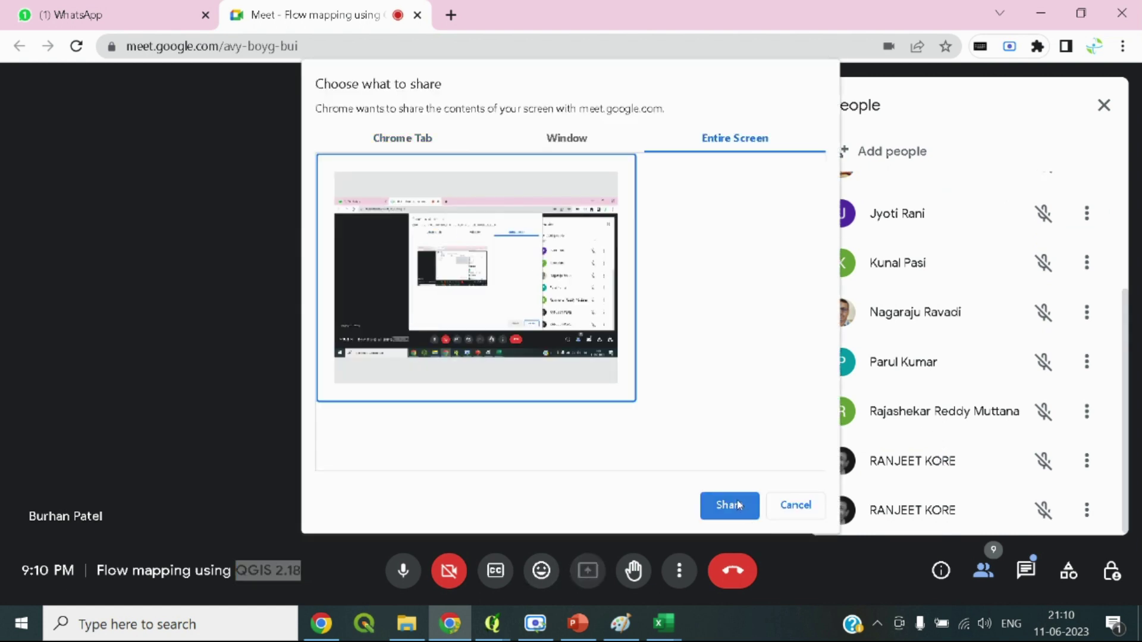
pyautogui.click(737, 506)
# Switch to the matrix workbook in Excel and hide the screen-sharing notice
pyautogui.moveTo(664, 623)
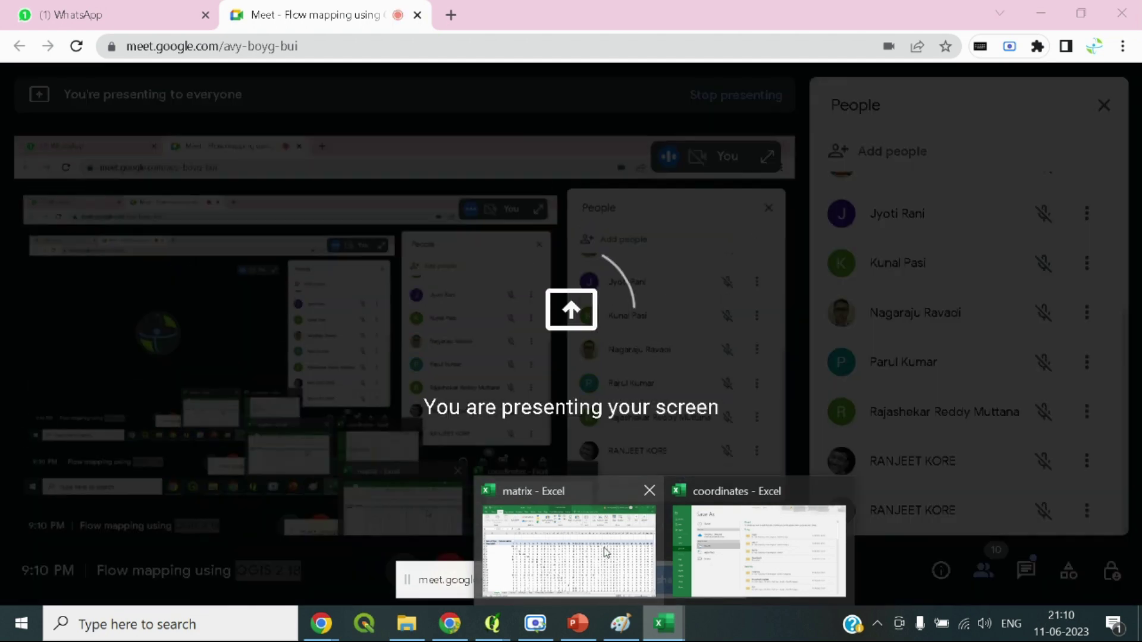
pyautogui.click(605, 552)
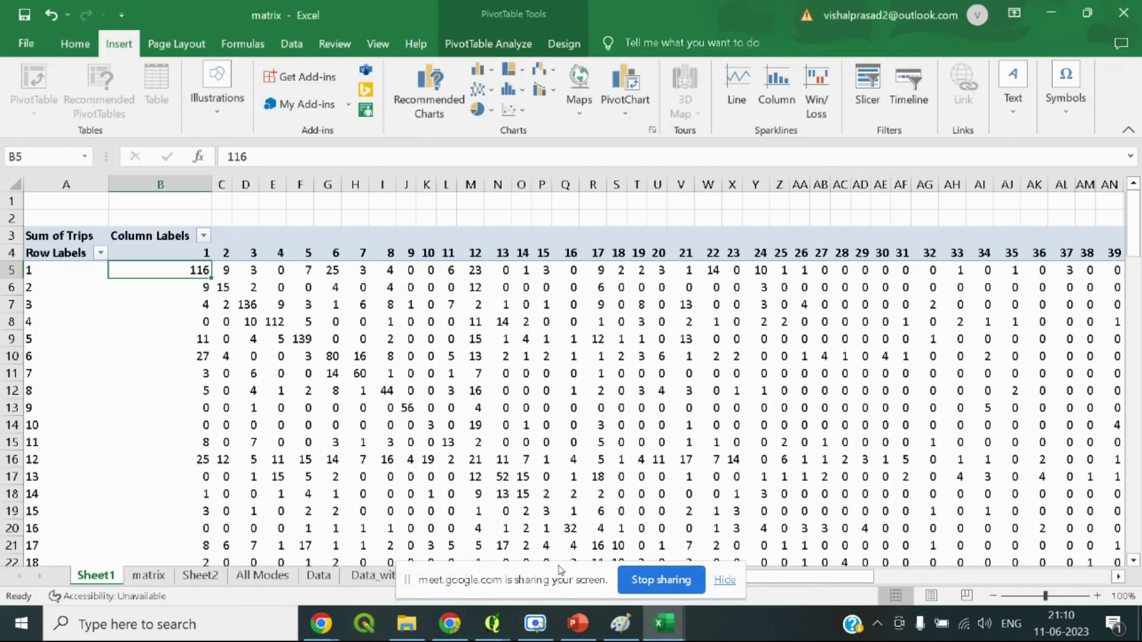
pyautogui.click(725, 580)
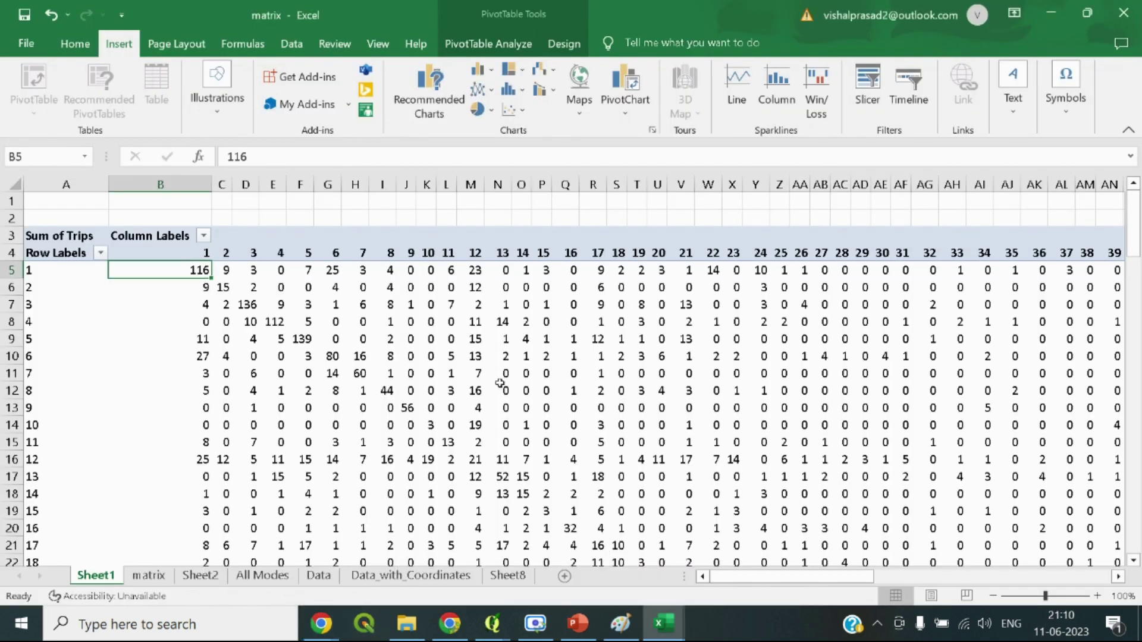
# Review the trip purposes in the All Modes sheet, including its first rows, and return to the Google Meet call
pyautogui.click(263, 575)
pyautogui.scroll(14, 387, 342)
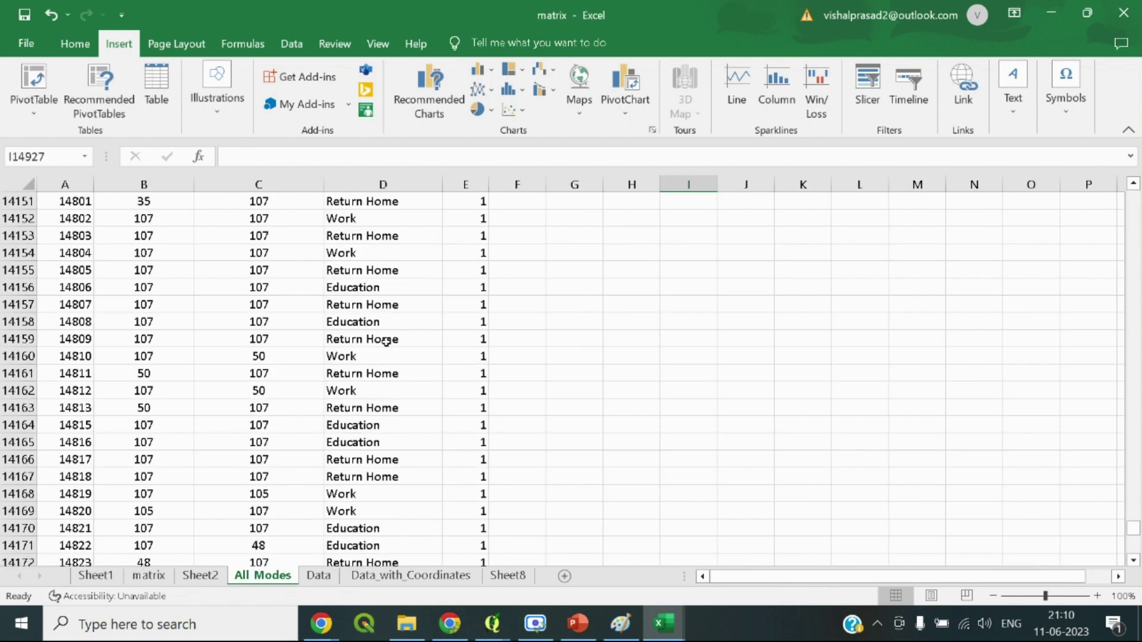
pyautogui.scroll(13, 387, 342)
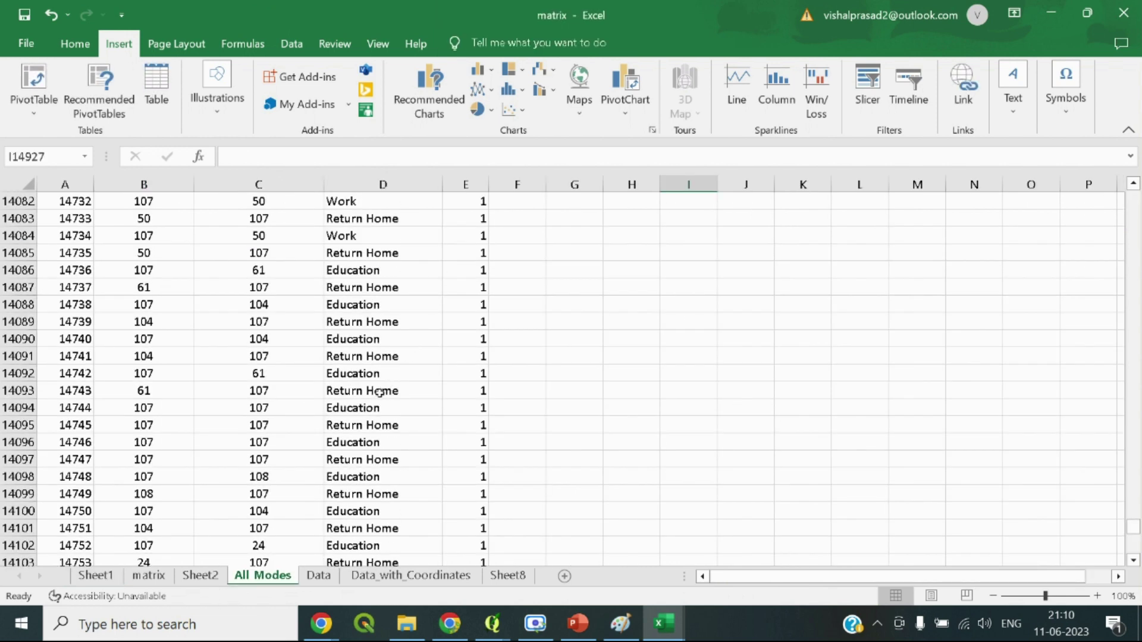
pyautogui.click(364, 411)
pyautogui.scroll(14, 390, 346)
pyautogui.moveTo(1133, 526); pyautogui.dragTo(1071, 114)
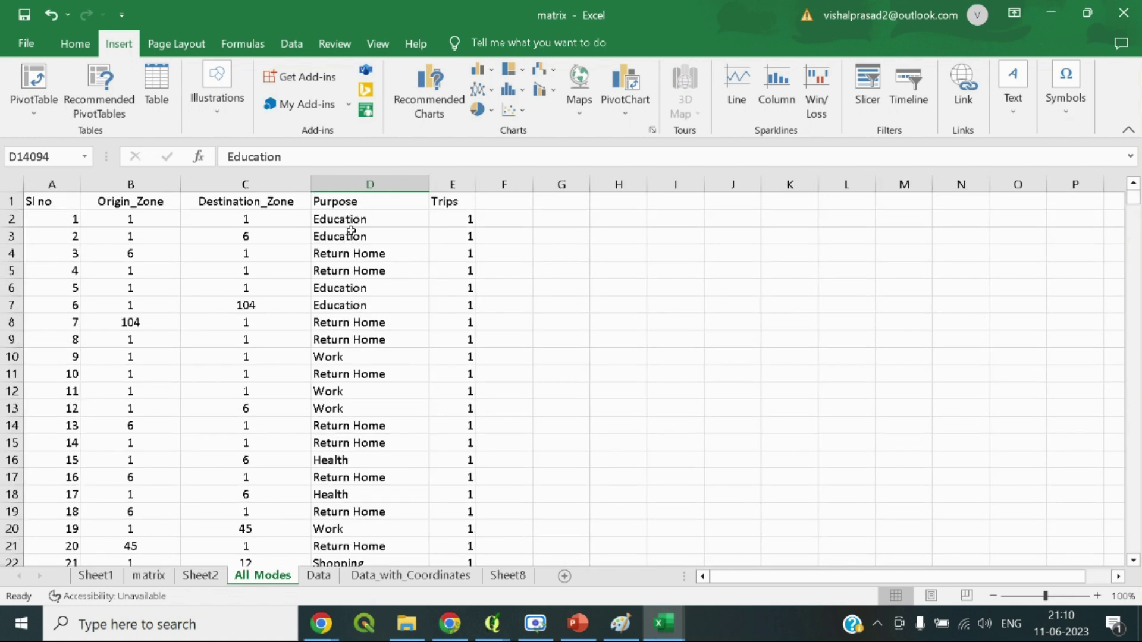
pyautogui.click(363, 408)
pyautogui.click(346, 393)
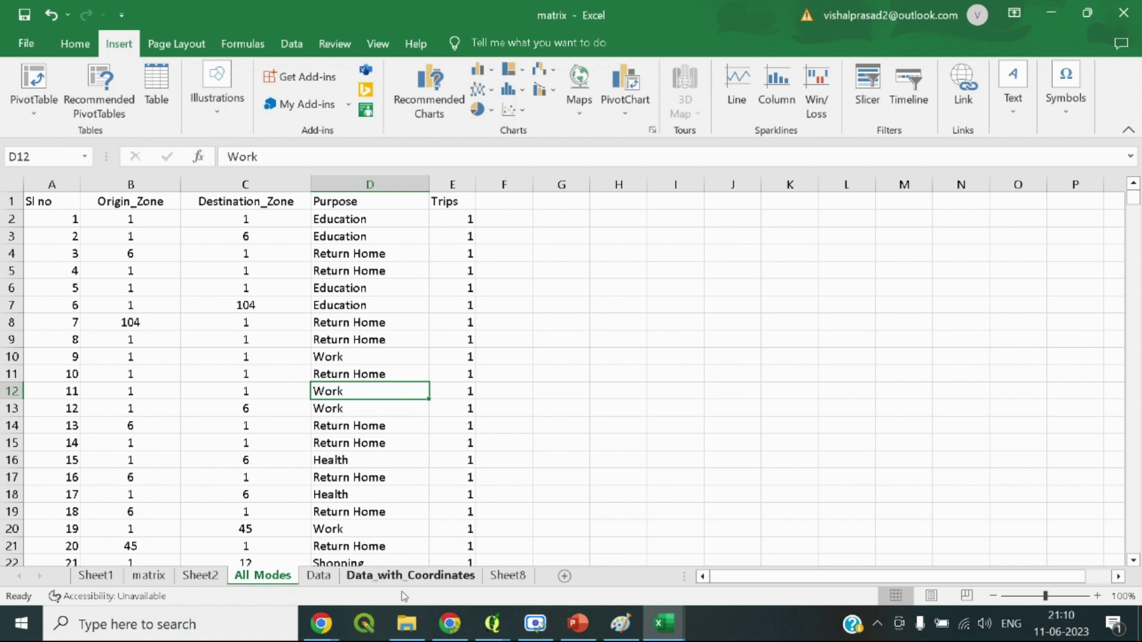
pyautogui.click(454, 634)
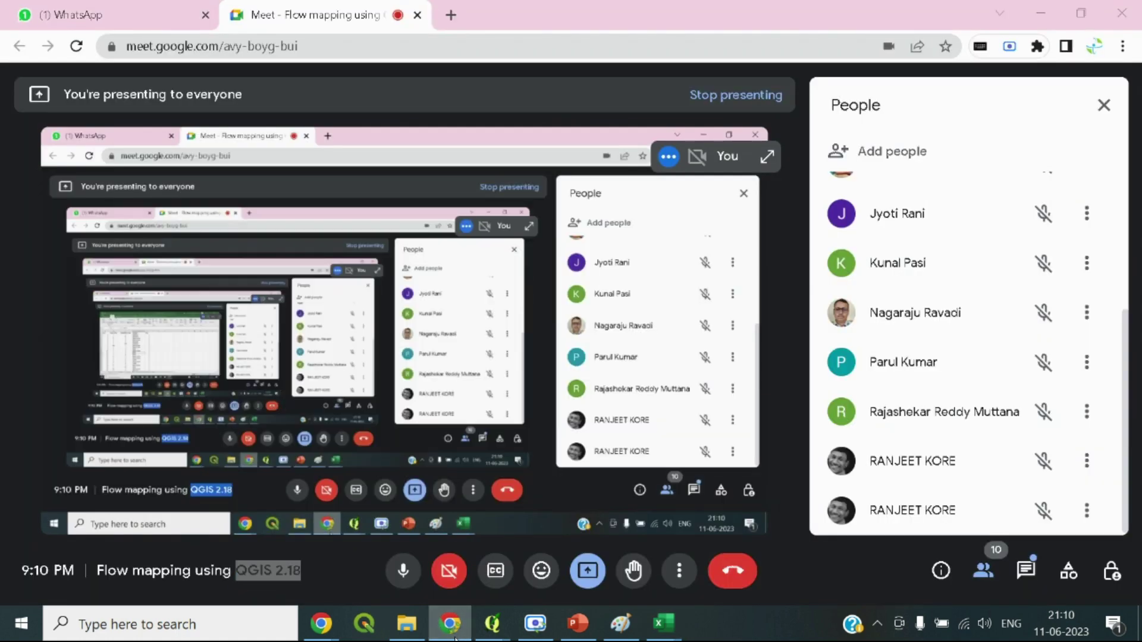
# Switch to the matrix workbook in Excel and show the origin-destination pivot table on Sheet1
pyautogui.click(454, 635)
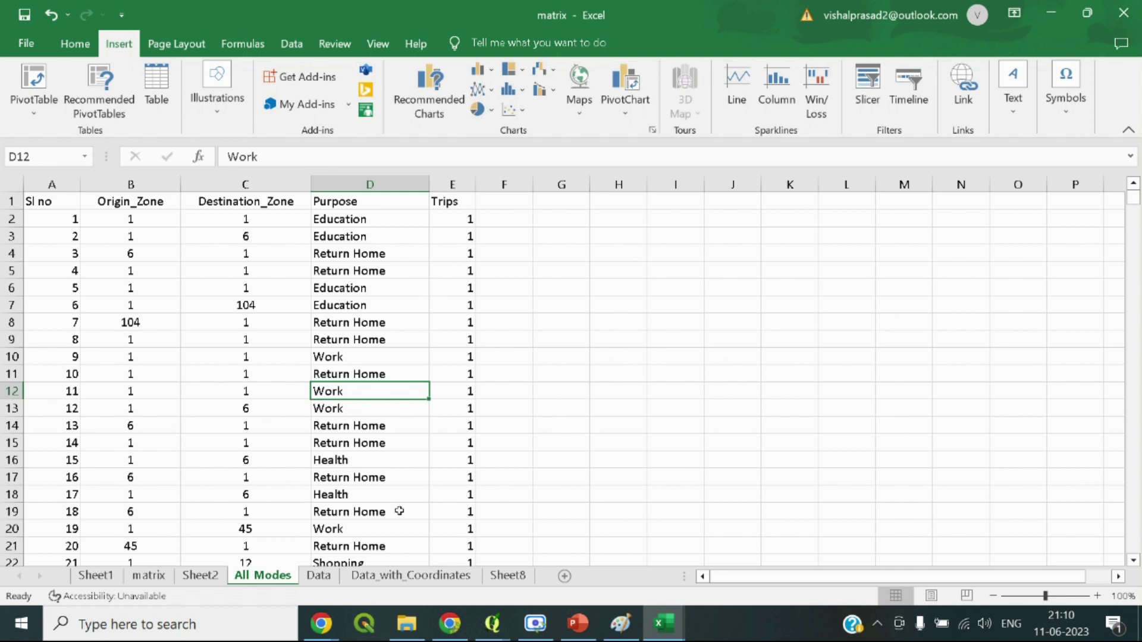
pyautogui.click(143, 575)
pyautogui.click(99, 582)
pyautogui.click(273, 477)
pyautogui.click(303, 336)
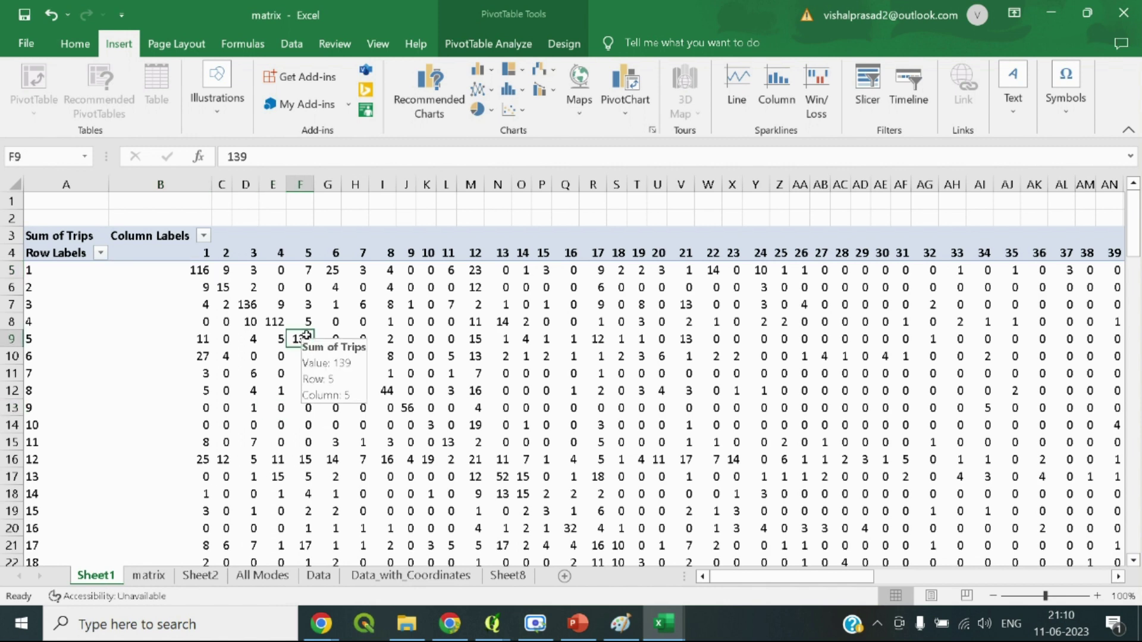
pyautogui.click(306, 319)
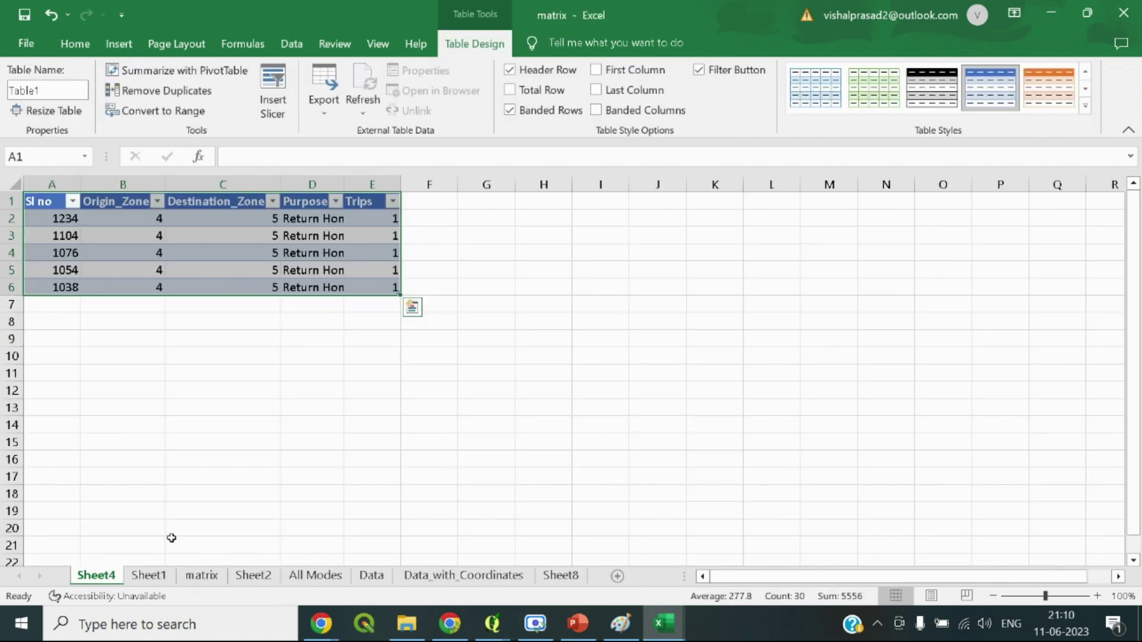
pyautogui.rightClick(90, 575)
pyautogui.click(163, 384)
pyautogui.click(543, 361)
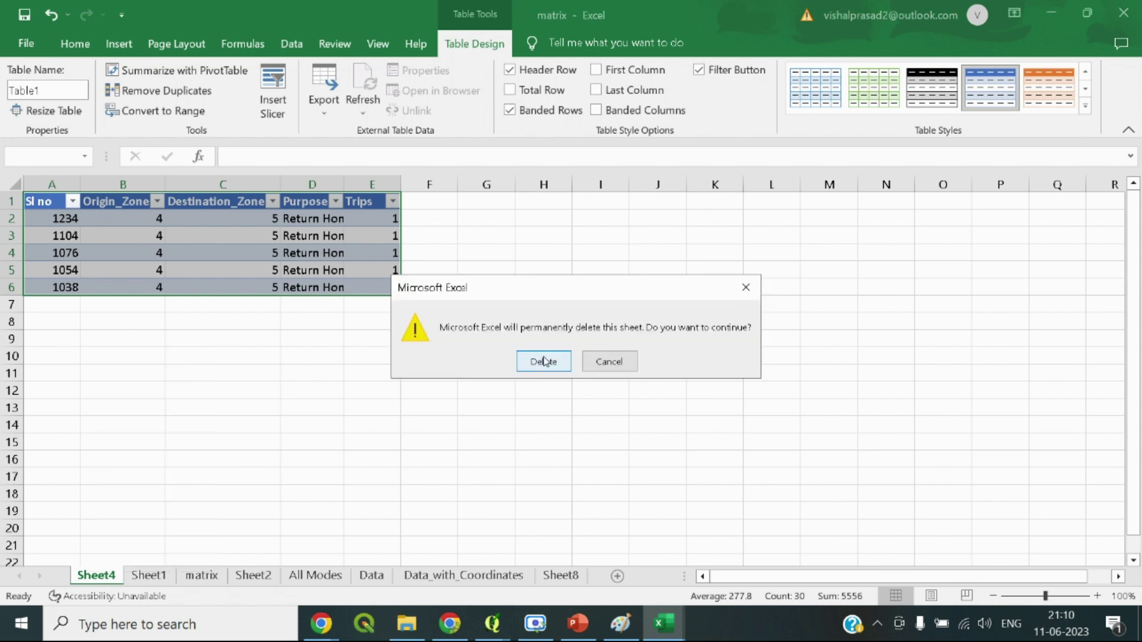
# Show the pivot table's field list and add Purpose as a report filter
pyautogui.moveTo(162, 309); pyautogui.dragTo(162, 322)
pyautogui.rightClick(163, 288)
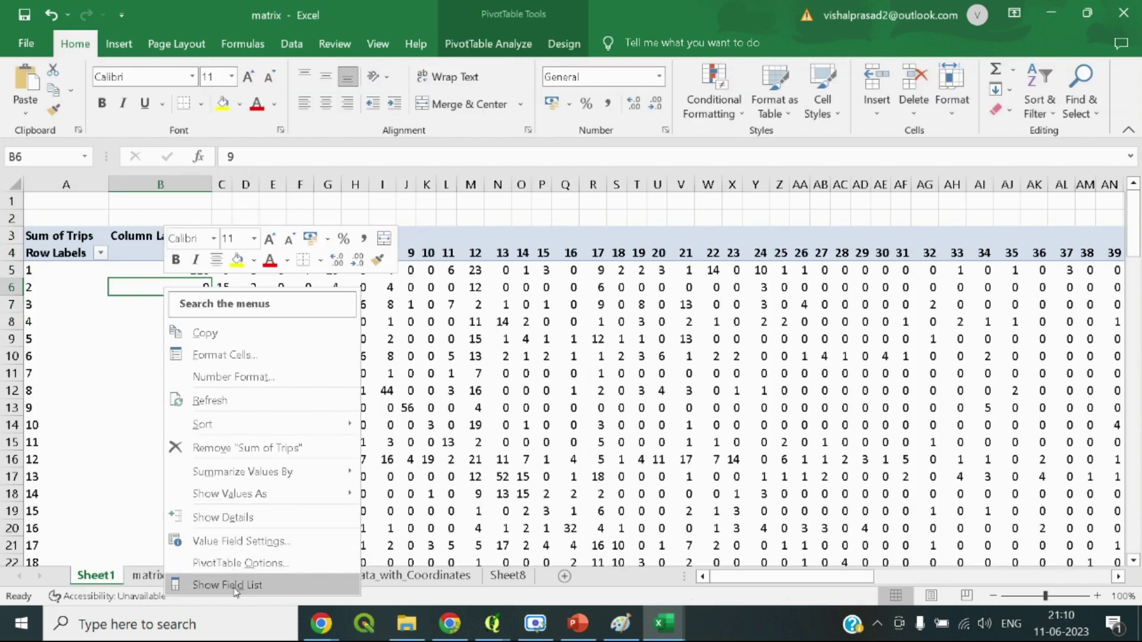
pyautogui.click(235, 589)
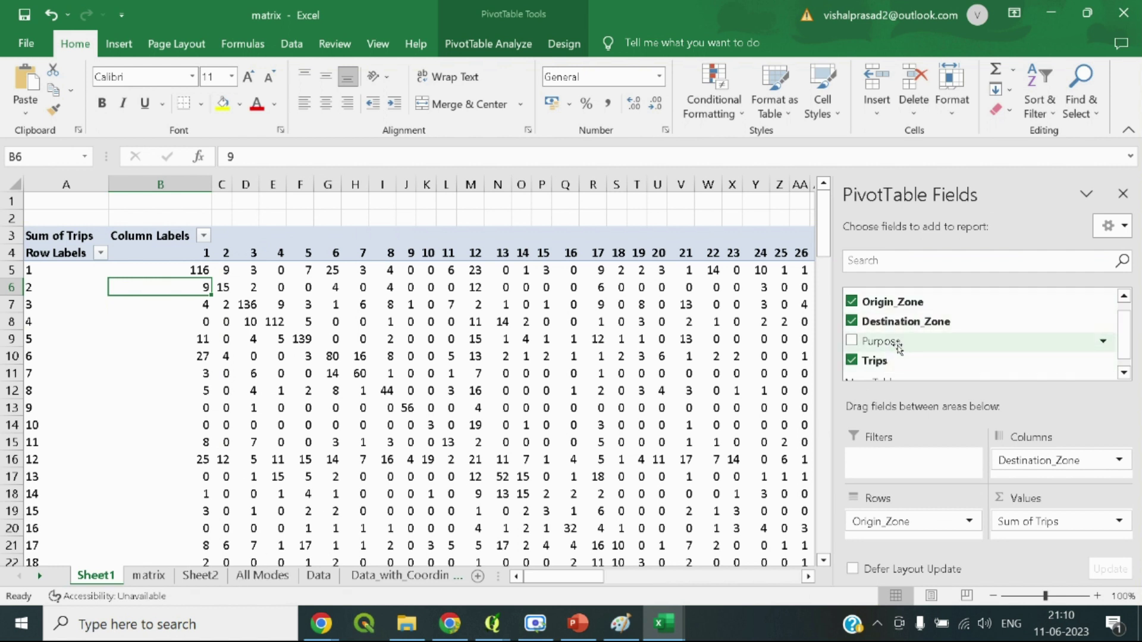
pyautogui.moveTo(899, 347); pyautogui.dragTo(908, 466)
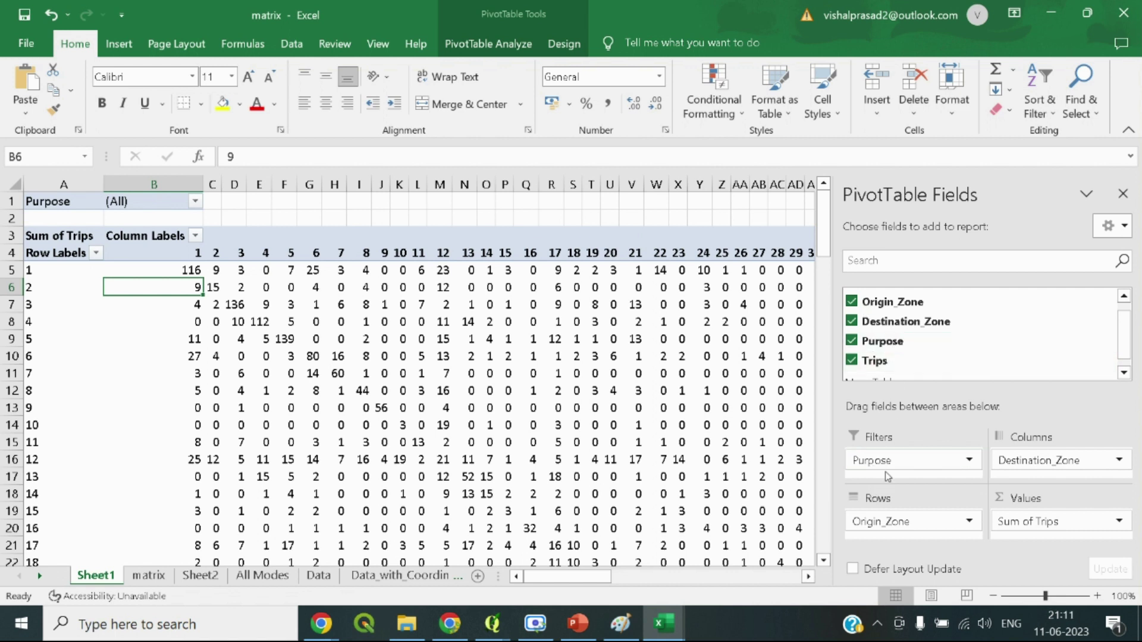
# Filter the pivot table's Purpose to Work only, with multiple item selection enabled
pyautogui.click(195, 202)
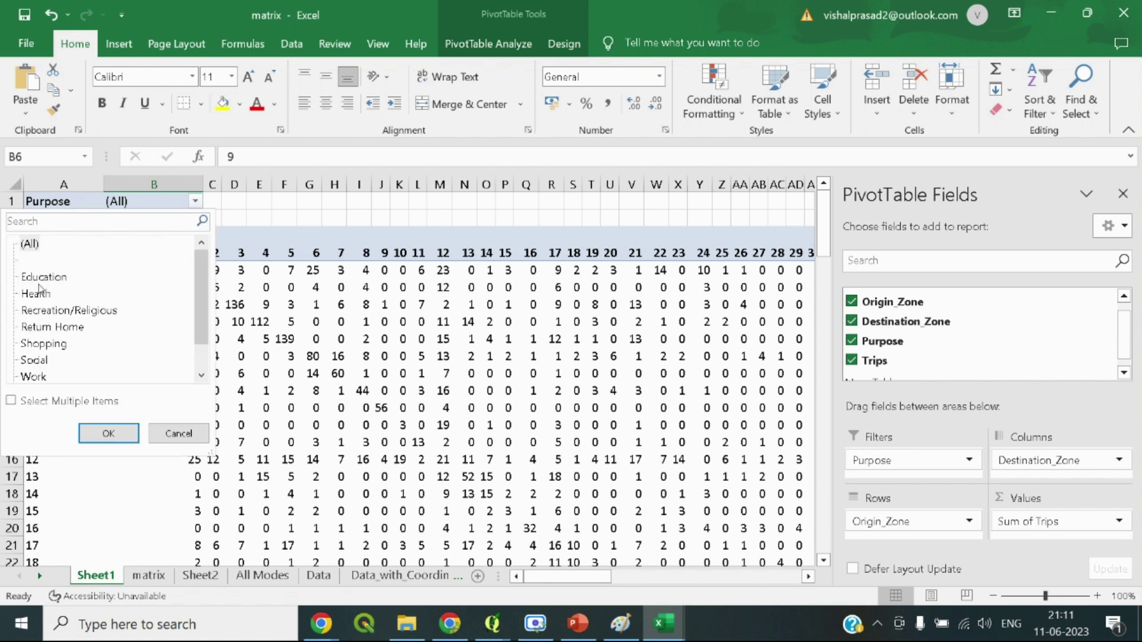
pyautogui.click(46, 405)
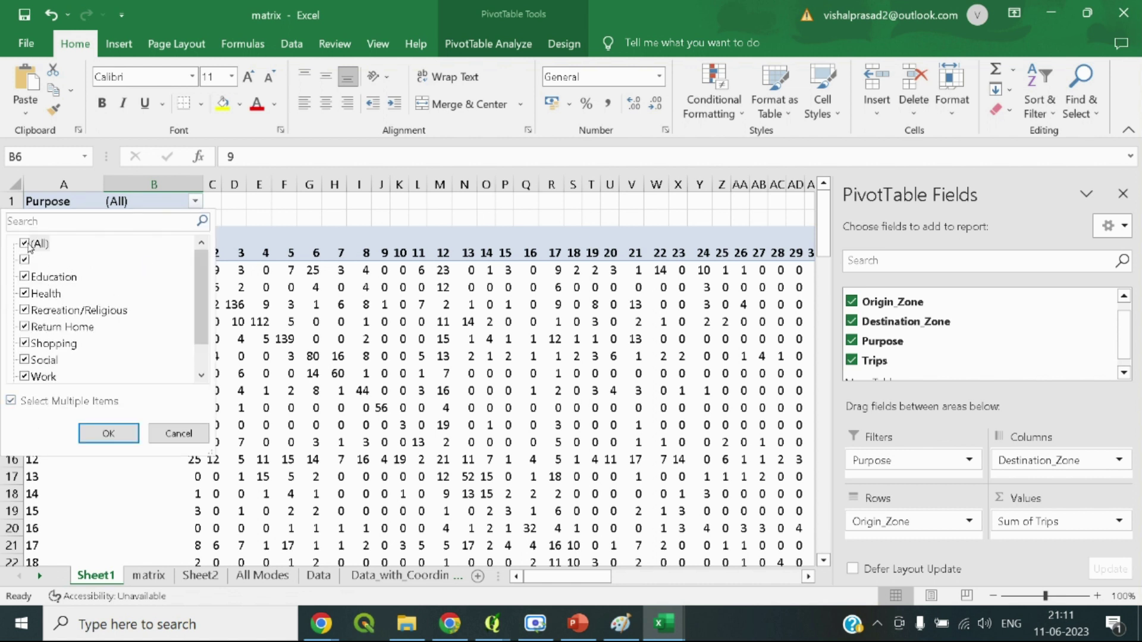
pyautogui.click(27, 245)
pyautogui.click(27, 377)
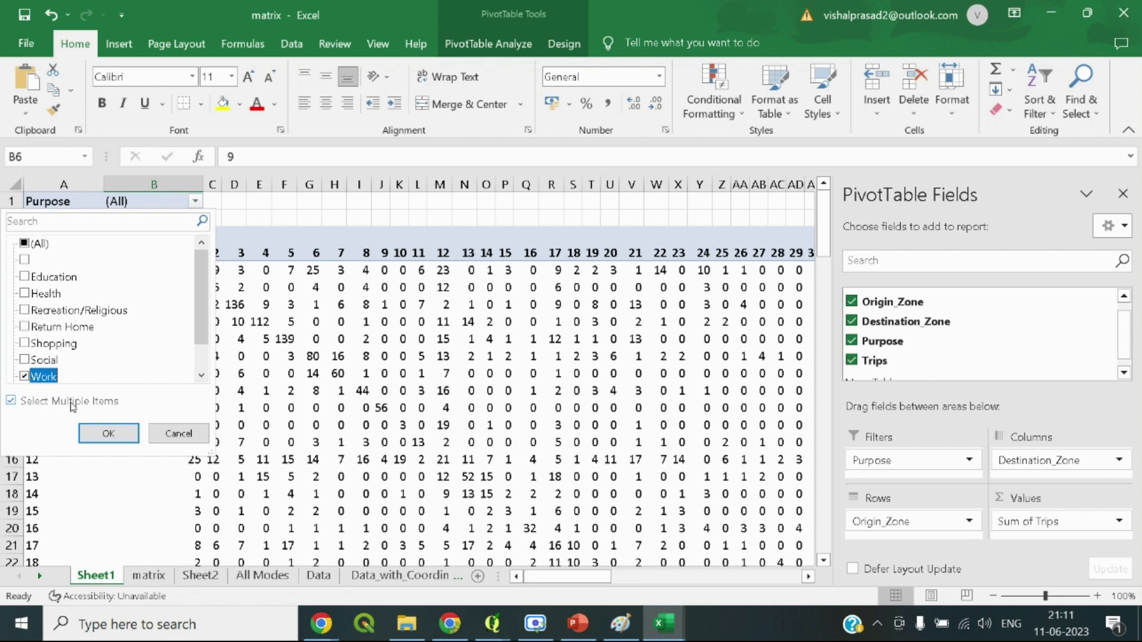
pyautogui.click(107, 434)
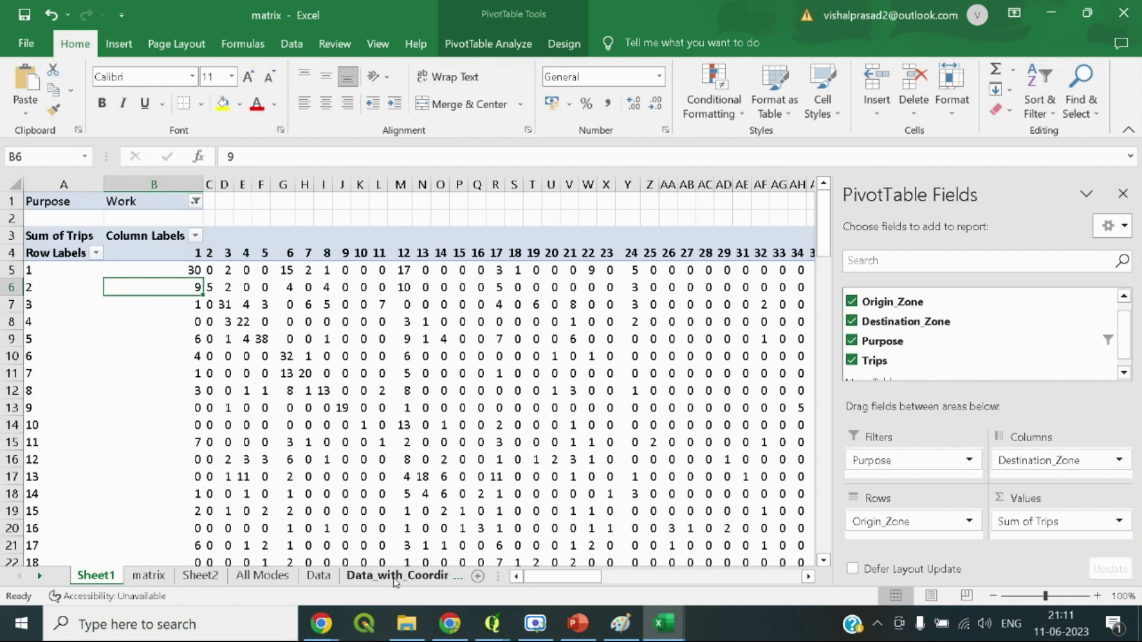
# Select all Work trip values from cell B5, excluding the grand totals, and switch to the Google Meet call
pyautogui.moveTo(548, 580); pyautogui.dragTo(597, 568)
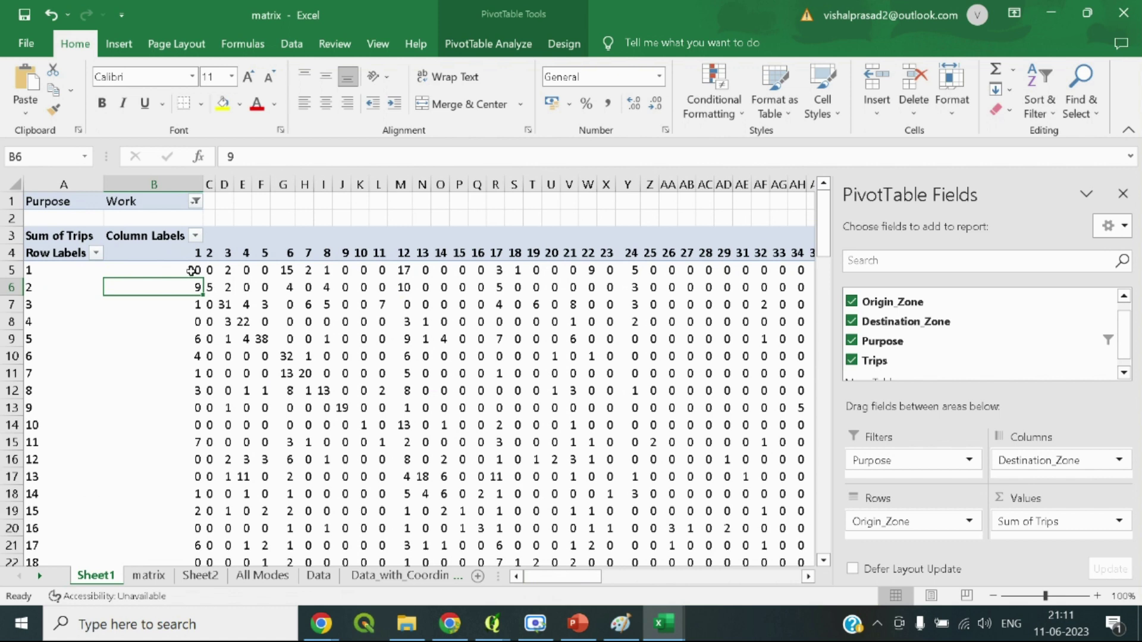
pyautogui.click(192, 271)
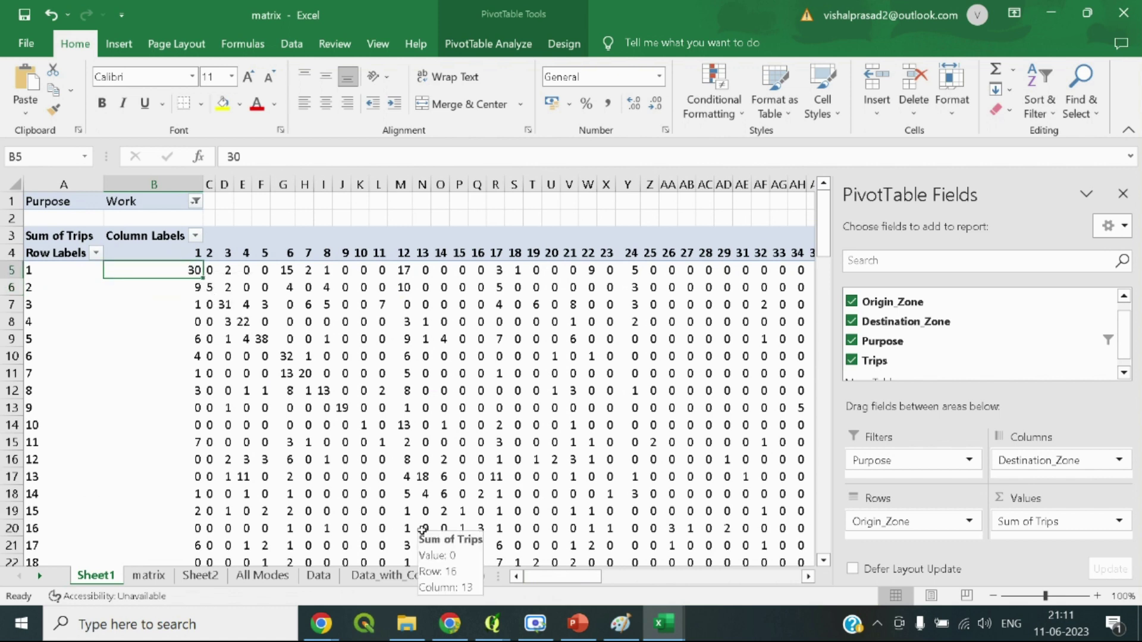
pyautogui.hotkey('ctrl', 'shift', 'Right')
pyautogui.hotkey('ctrl', 'shift', 'Down')
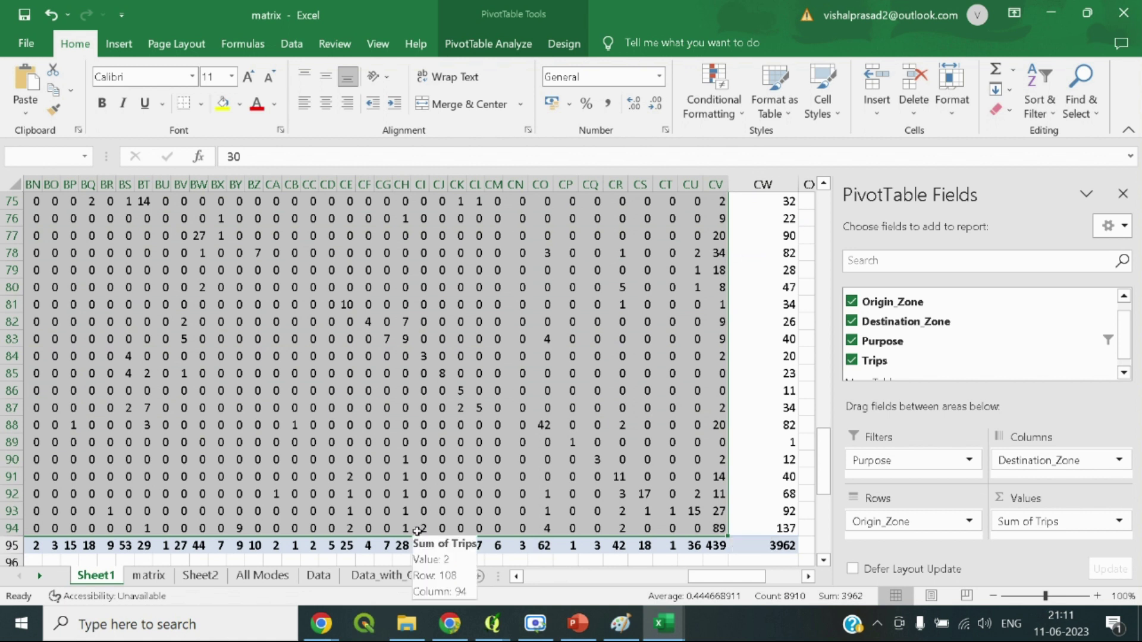
pyautogui.moveTo(248, 356)
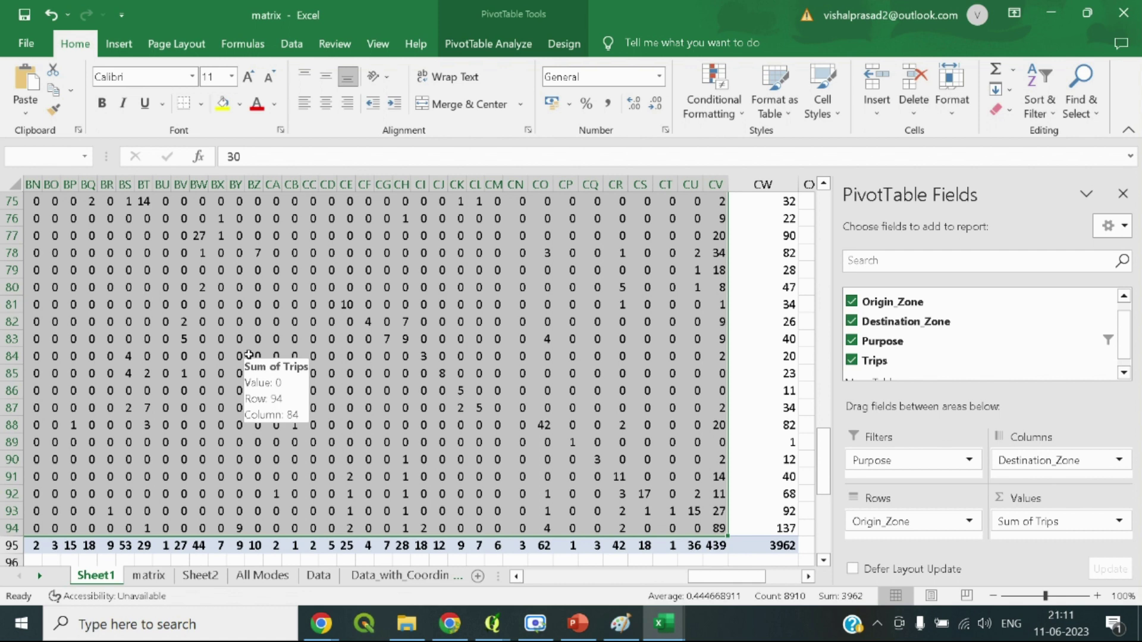
pyautogui.click(449, 623)
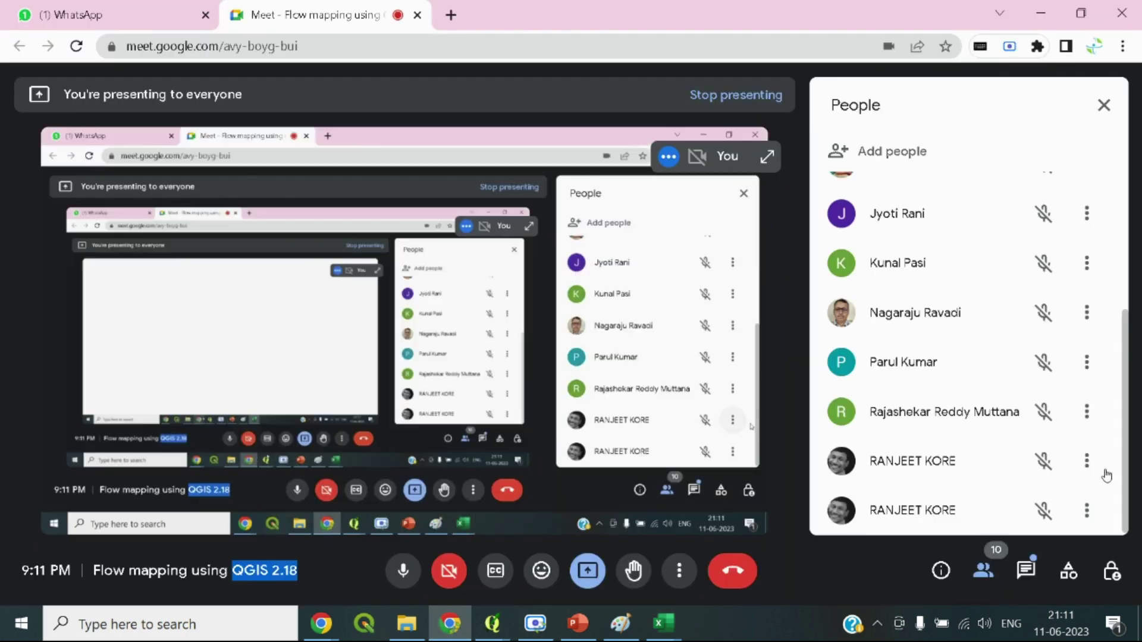
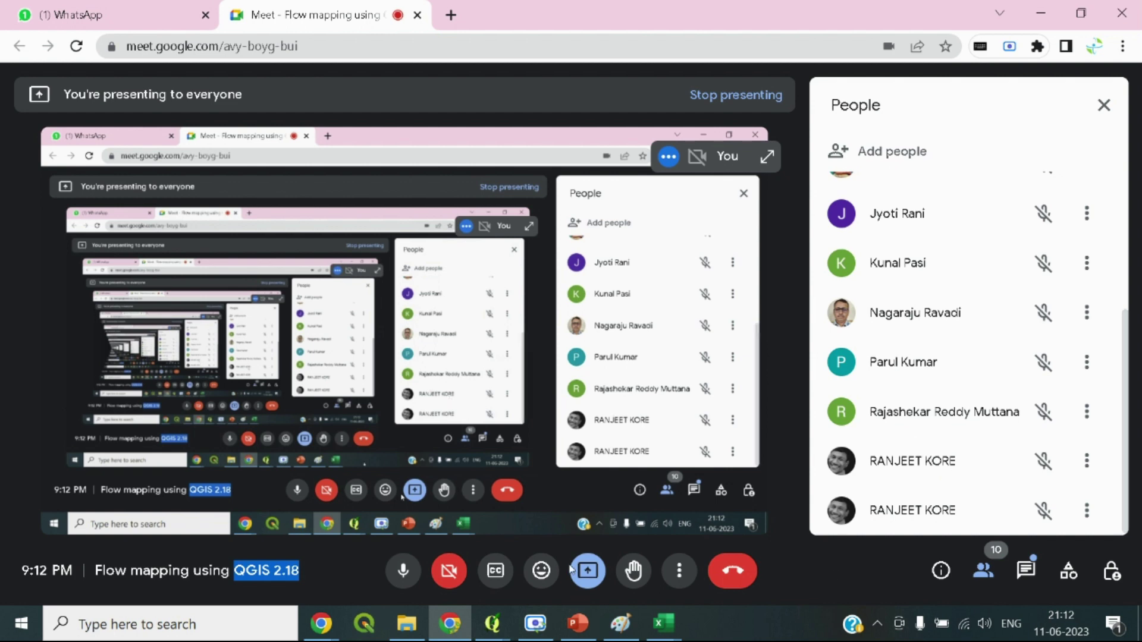
# Return to the matrix workbook in Excel, copy the selected Work trip values and paste them at A1 of a new workbook
pyautogui.click(678, 626)
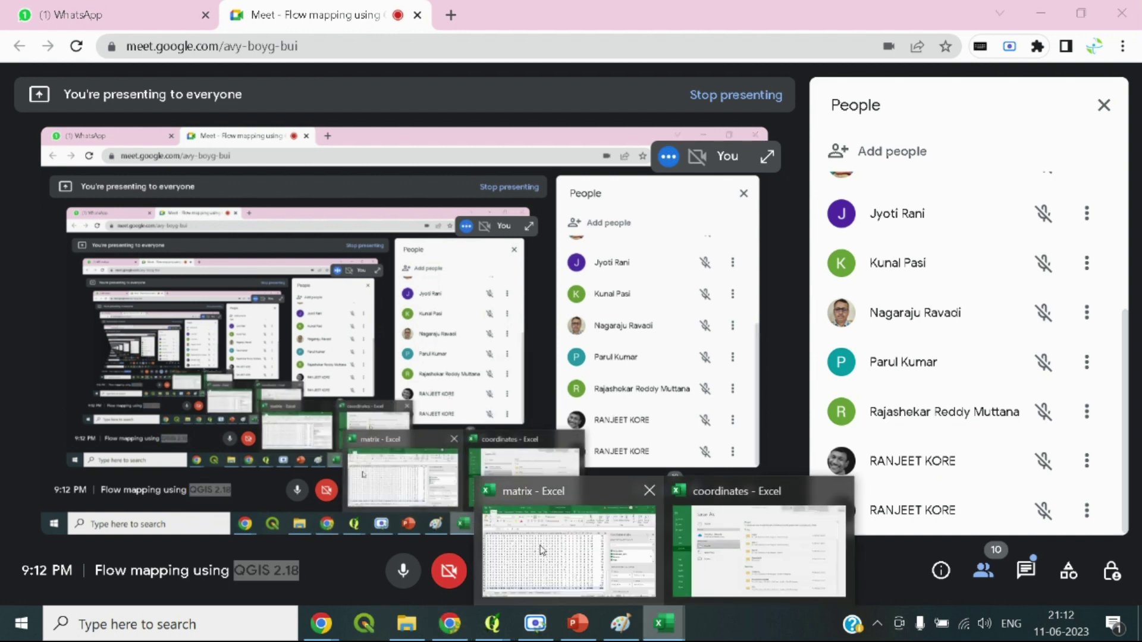
pyautogui.click(499, 464)
pyautogui.hotkey('ctrl', 'c')
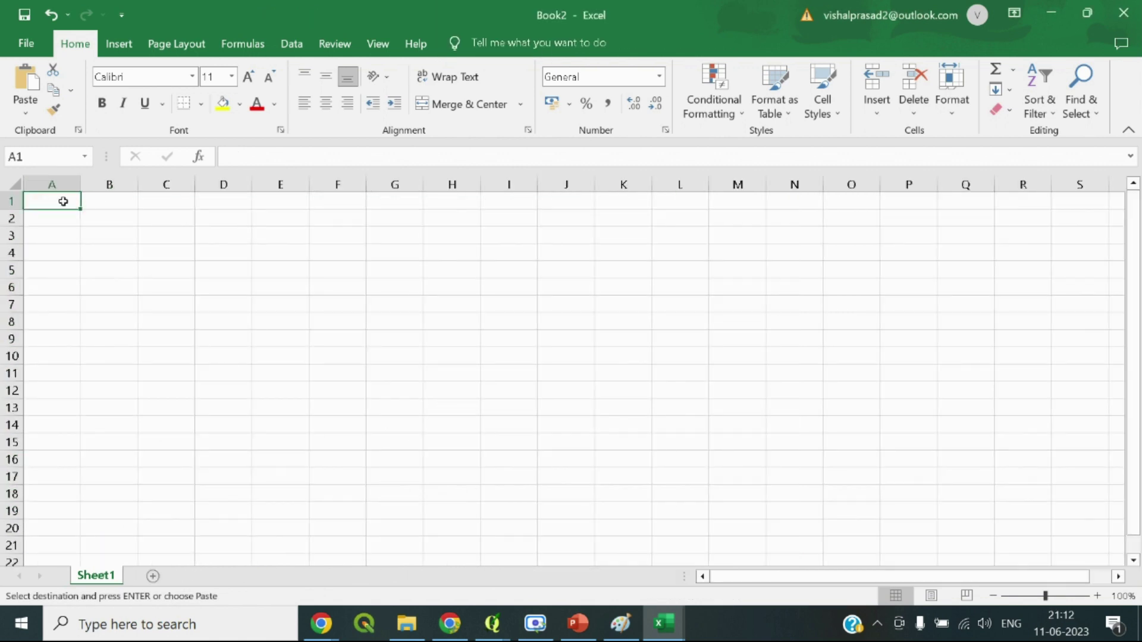
pyautogui.rightClick(64, 205)
pyautogui.click(125, 274)
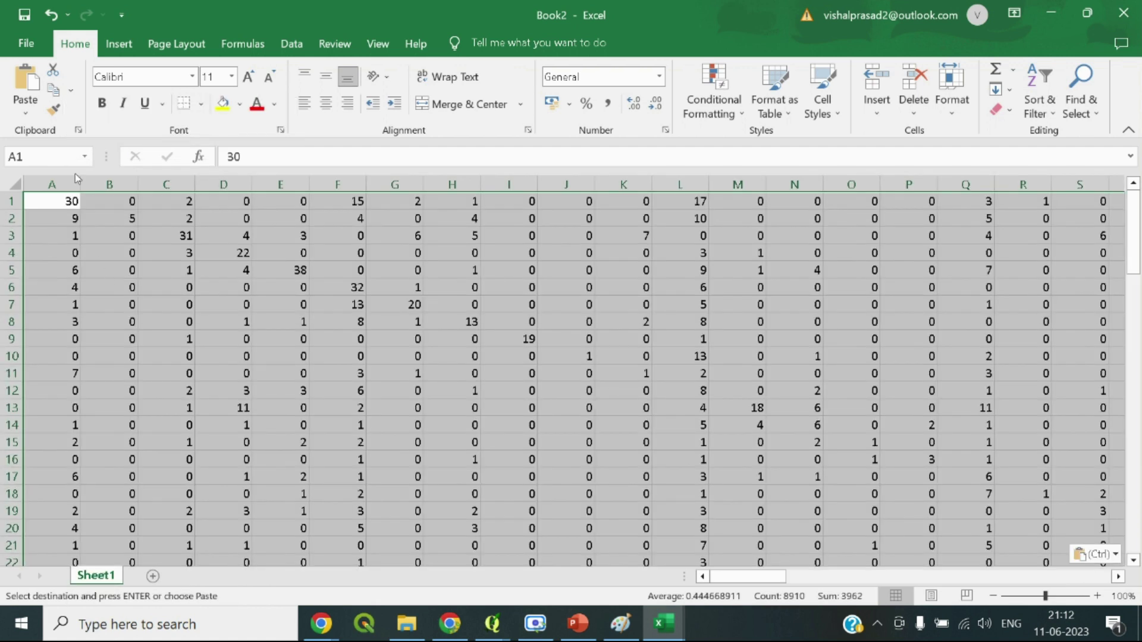
# Save the new workbook as work in the Nashik maps folder, in Text (Tab delimited) format
pyautogui.click(26, 44)
pyautogui.click(55, 286)
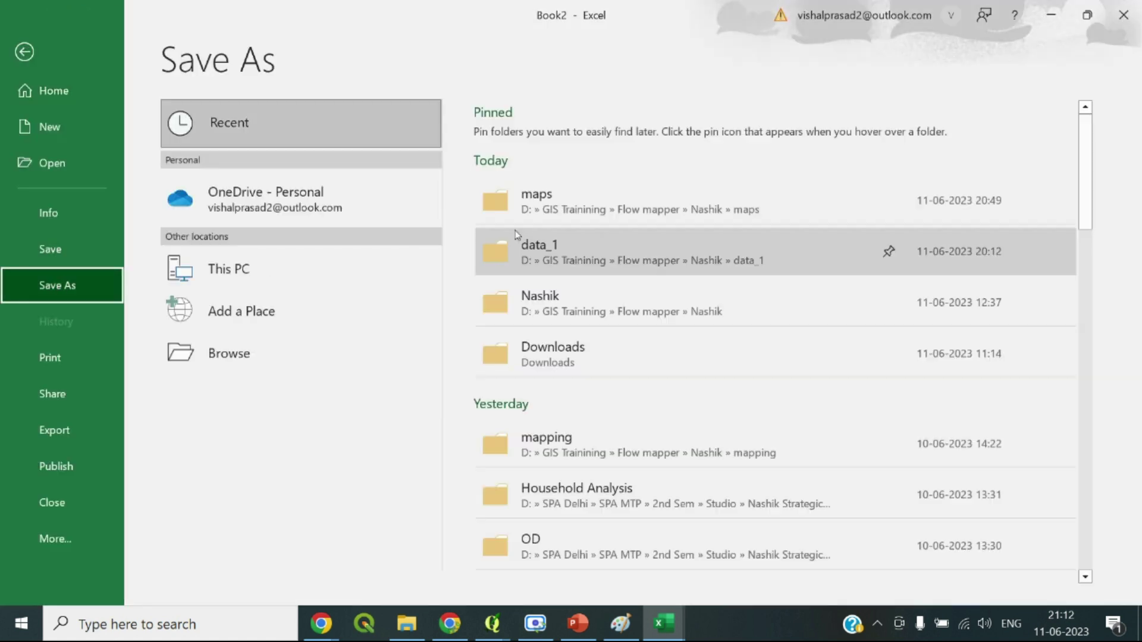
pyautogui.click(565, 212)
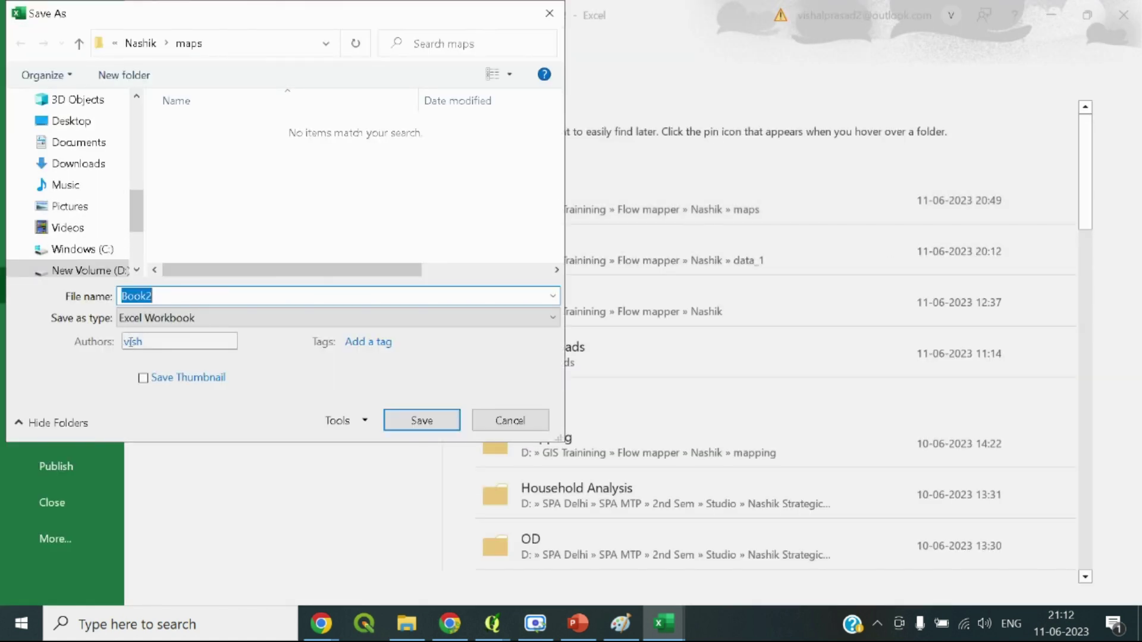
pyautogui.write('work')
pyautogui.click(153, 317)
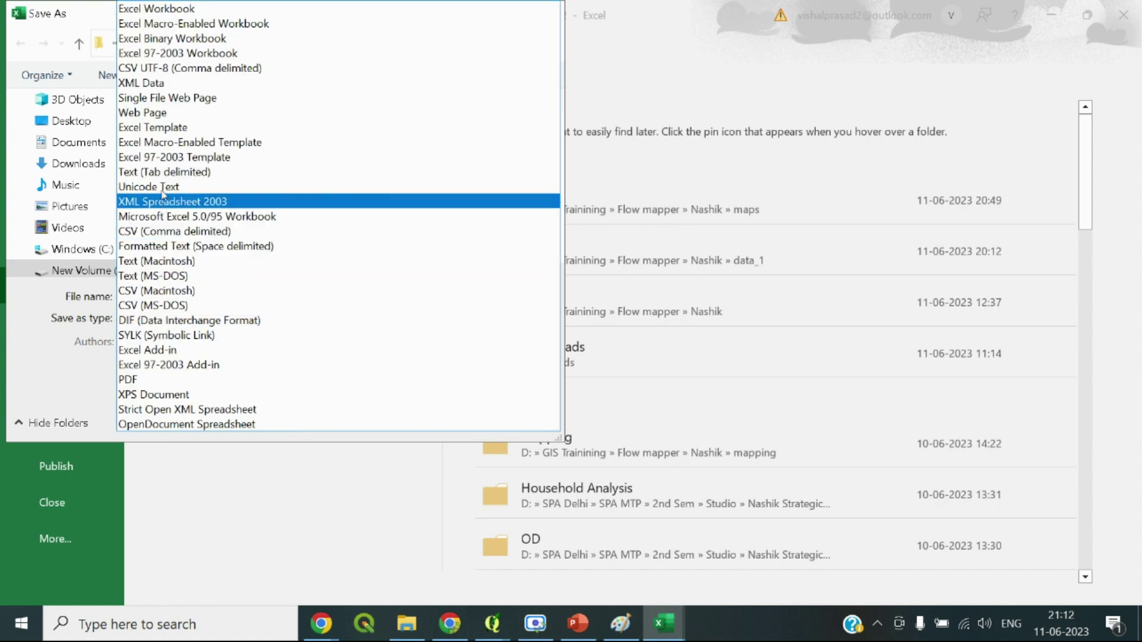
pyautogui.click(165, 172)
pyautogui.click(401, 388)
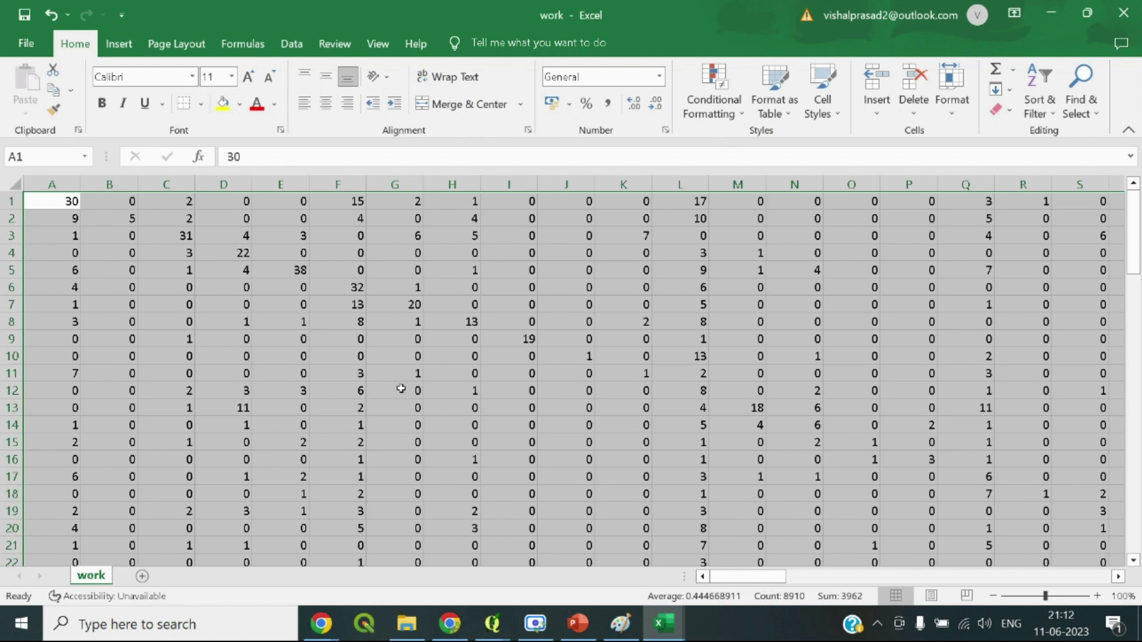
# Switch to the QGIS 2.18.28 map and hide the existing flow lines layer
pyautogui.moveTo(492, 635)
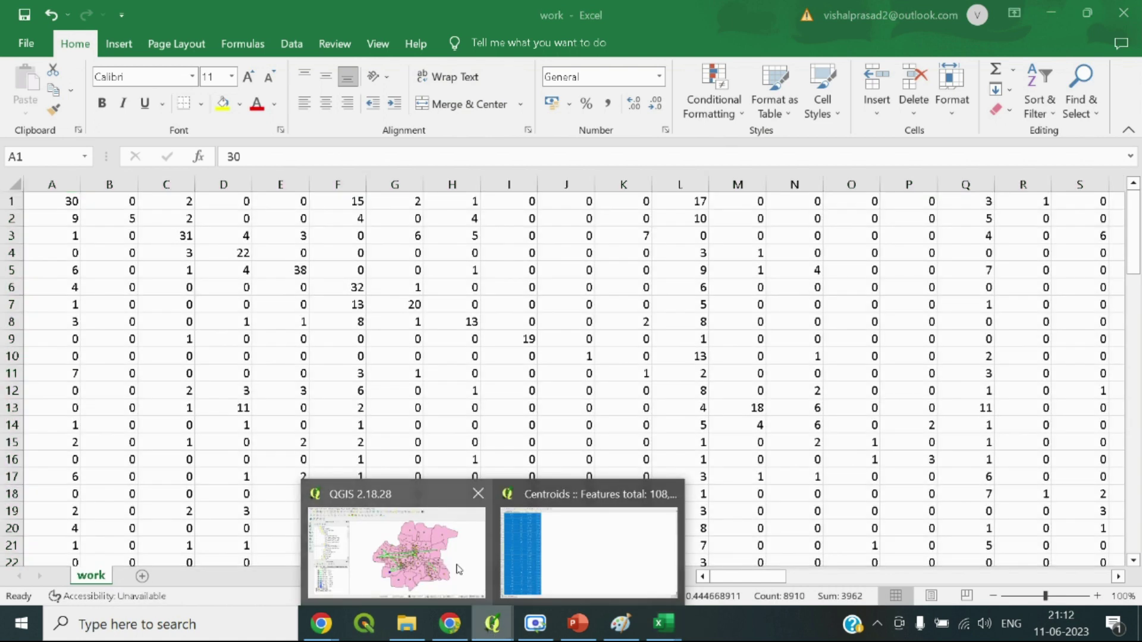
pyautogui.click(458, 568)
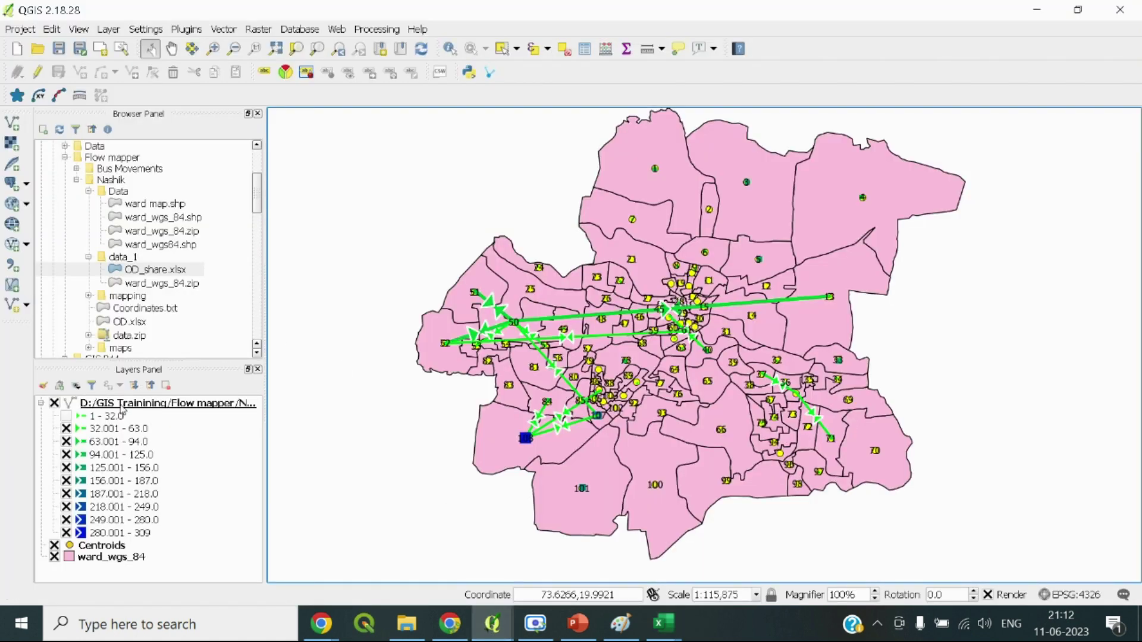
pyautogui.click(54, 403)
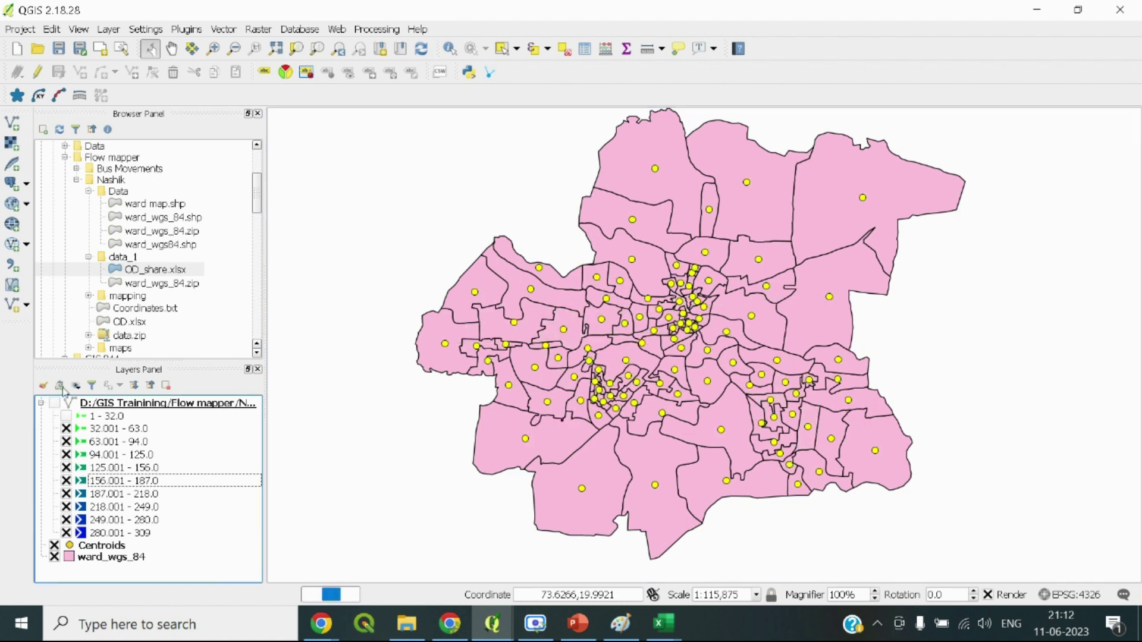
# Start FlowMapper's Generate flow lines and nodes tool and load coordinates.txt from the Nashik maps folder as the node coordinates file
pyautogui.click(187, 30)
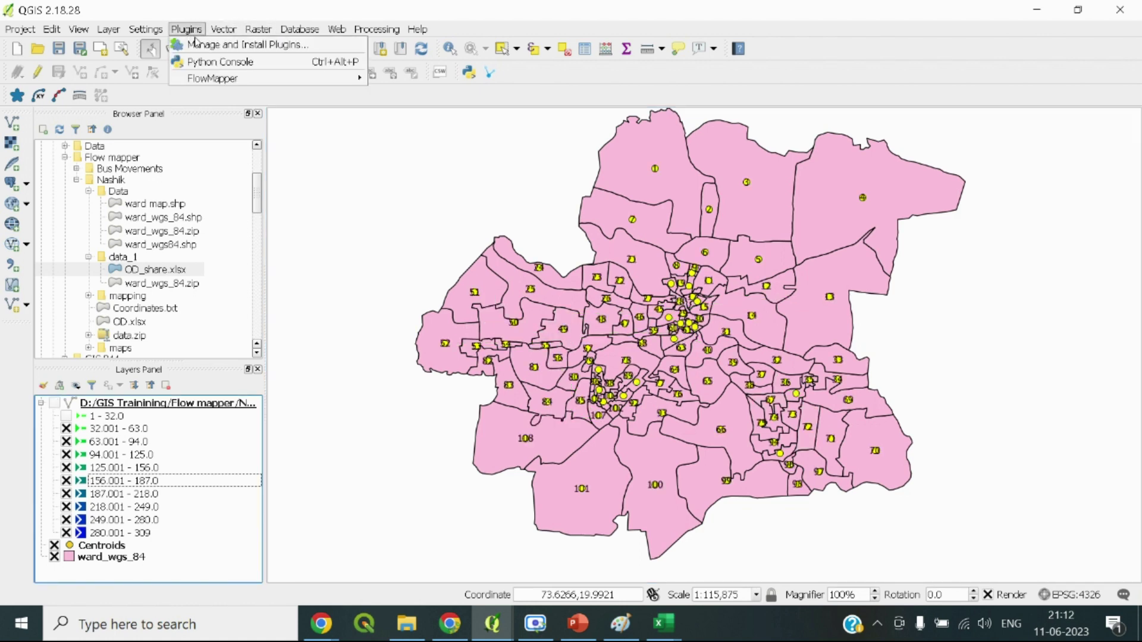
pyautogui.moveTo(219, 80)
pyautogui.click(428, 79)
pyautogui.click(699, 202)
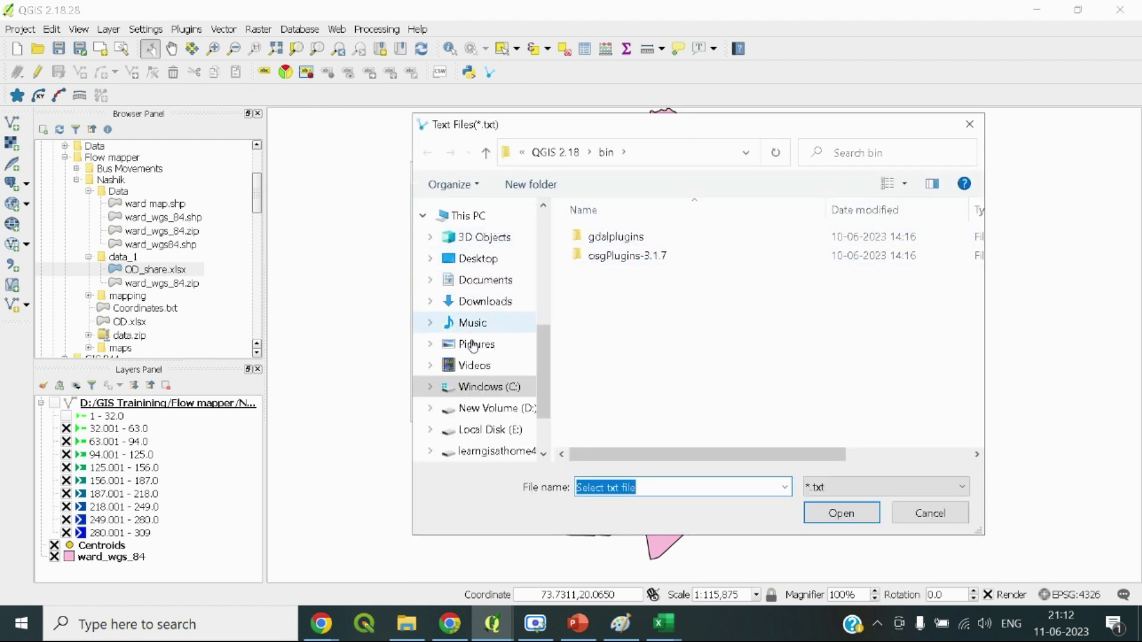
pyautogui.click(470, 408)
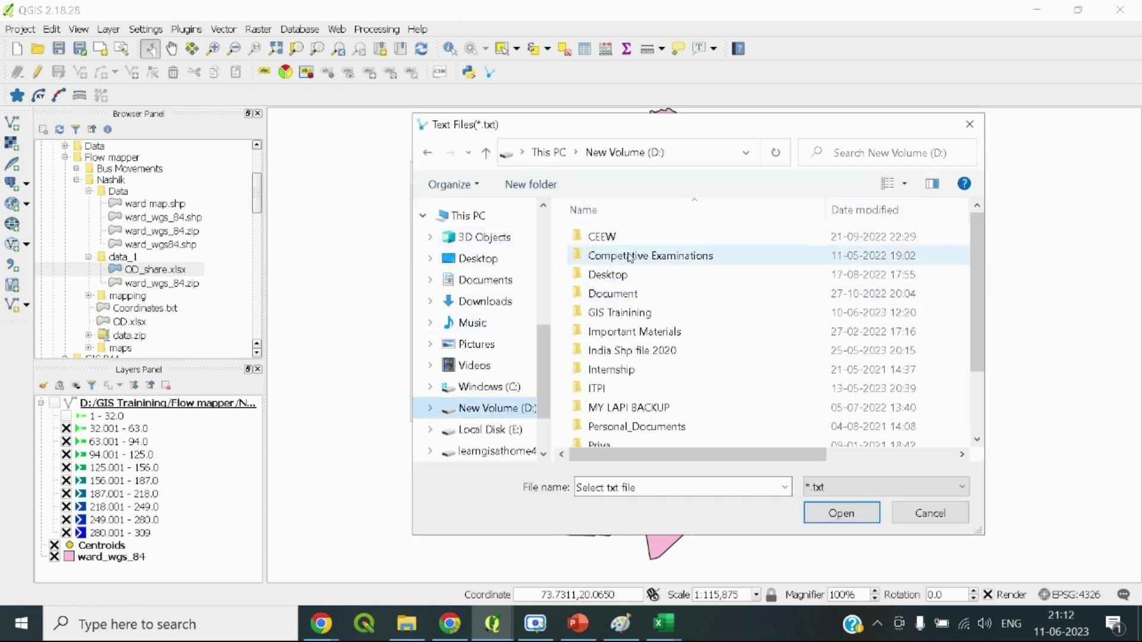
pyautogui.doubleClick(618, 314)
pyautogui.doubleClick(624, 258)
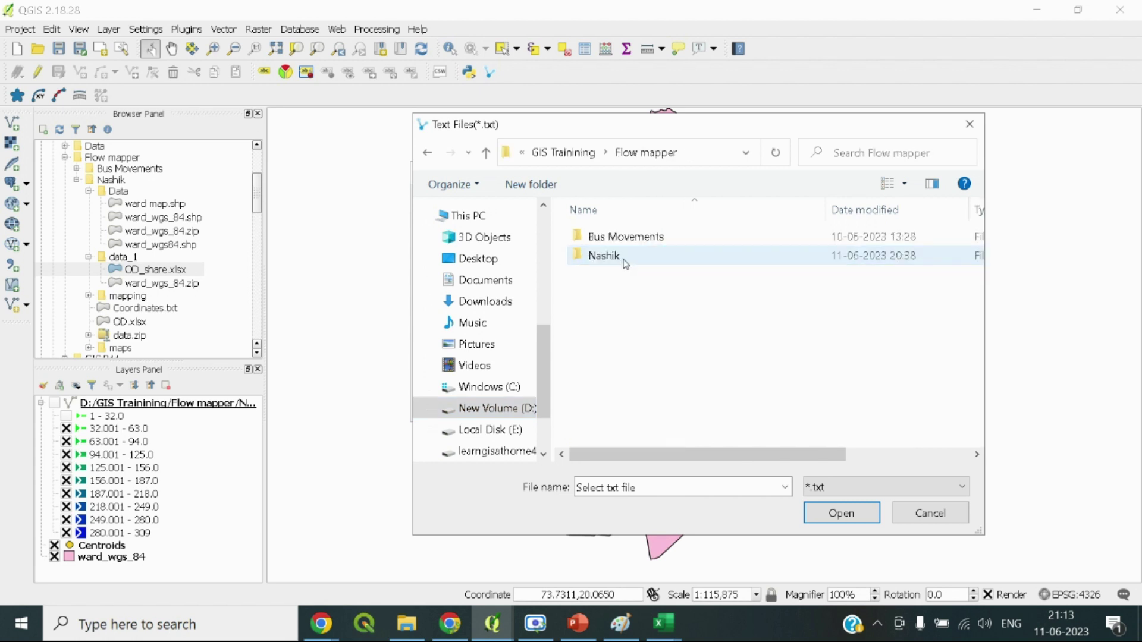
pyautogui.doubleClick(619, 256)
pyautogui.doubleClick(602, 293)
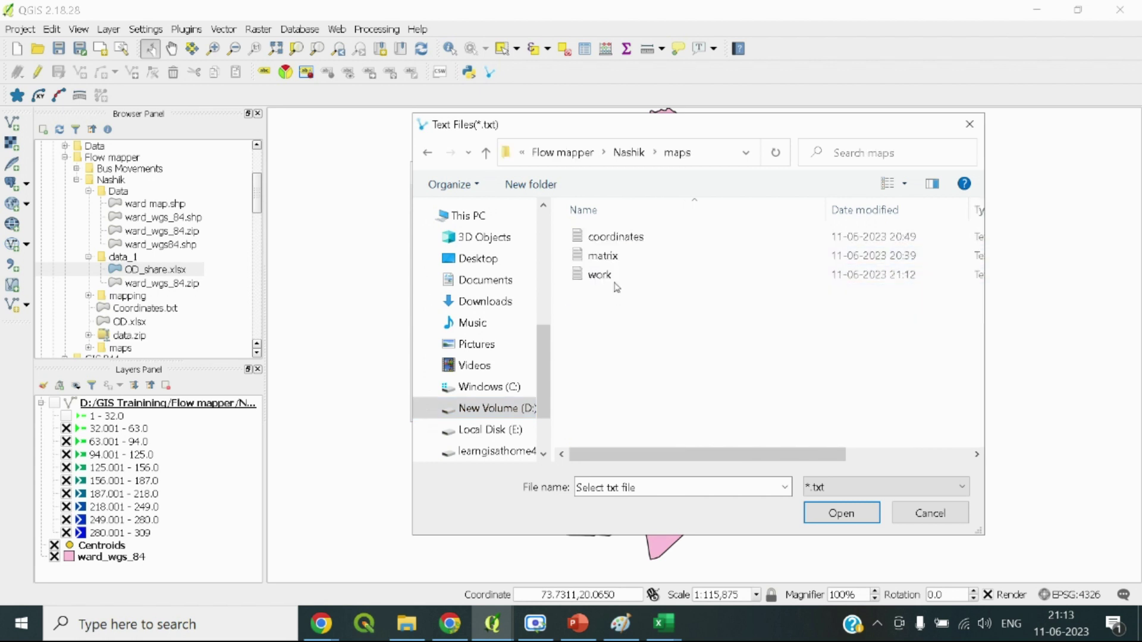
pyautogui.click(608, 238)
pyautogui.click(839, 514)
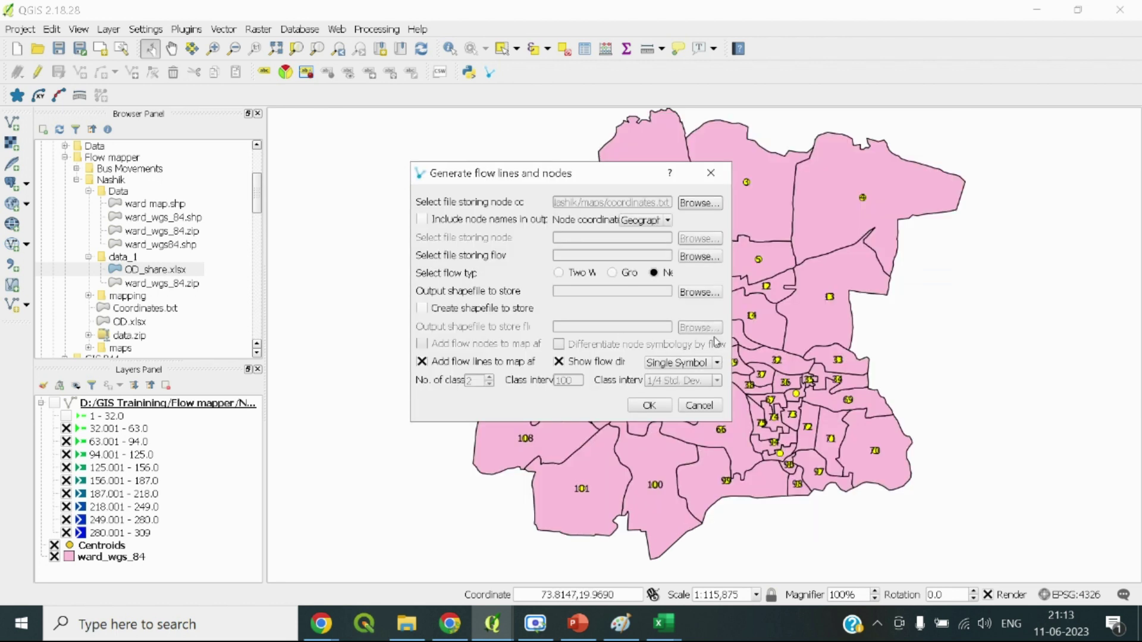
# Load work.txt from the Nashik maps folder on drive D as the file storing the flow matrix
pyautogui.click(699, 258)
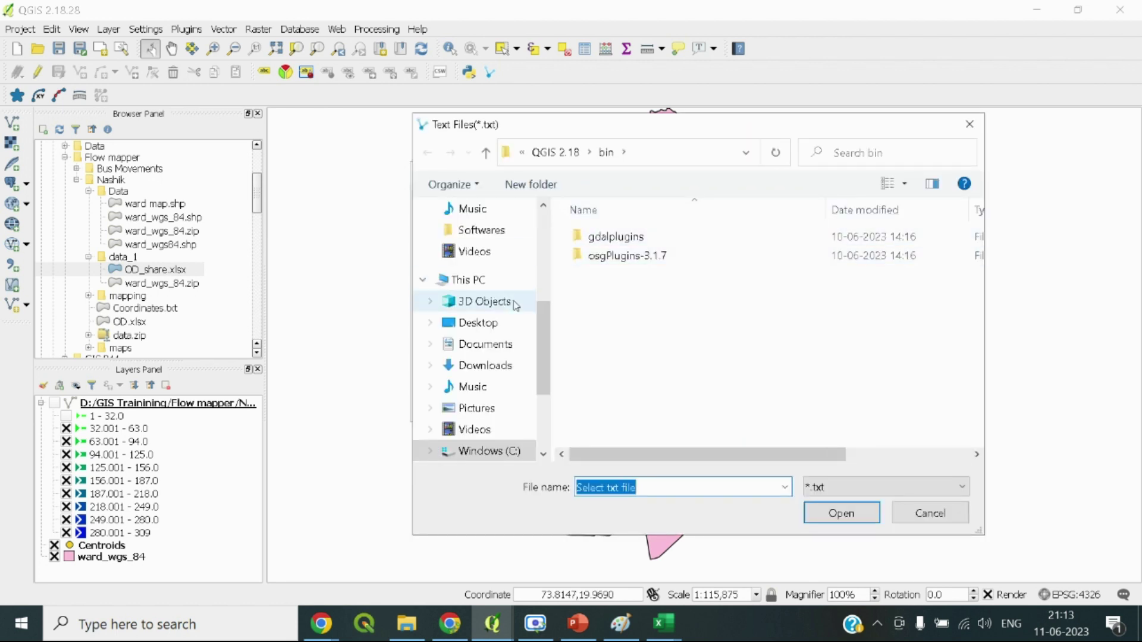
pyautogui.scroll(3, 505, 307)
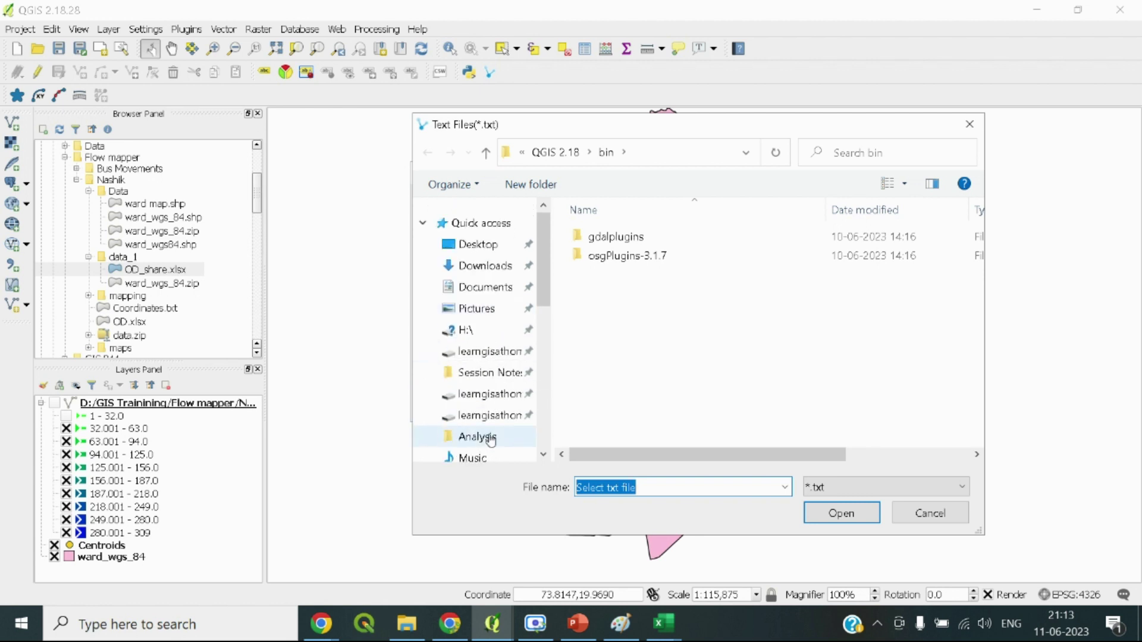
pyautogui.scroll(-10, 490, 439)
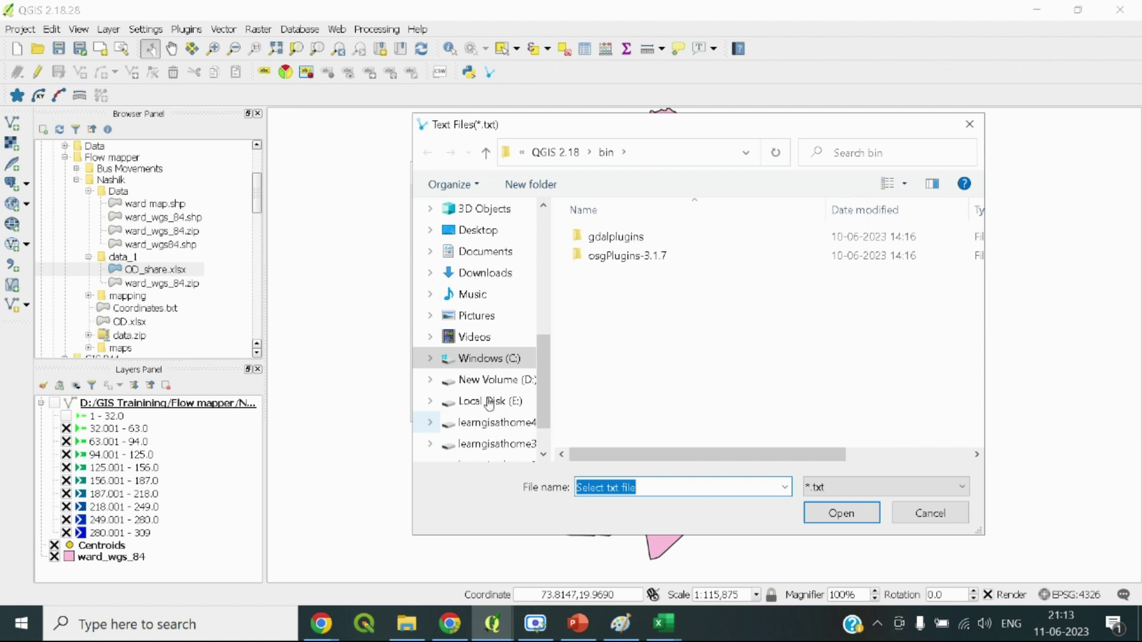
pyautogui.click(486, 381)
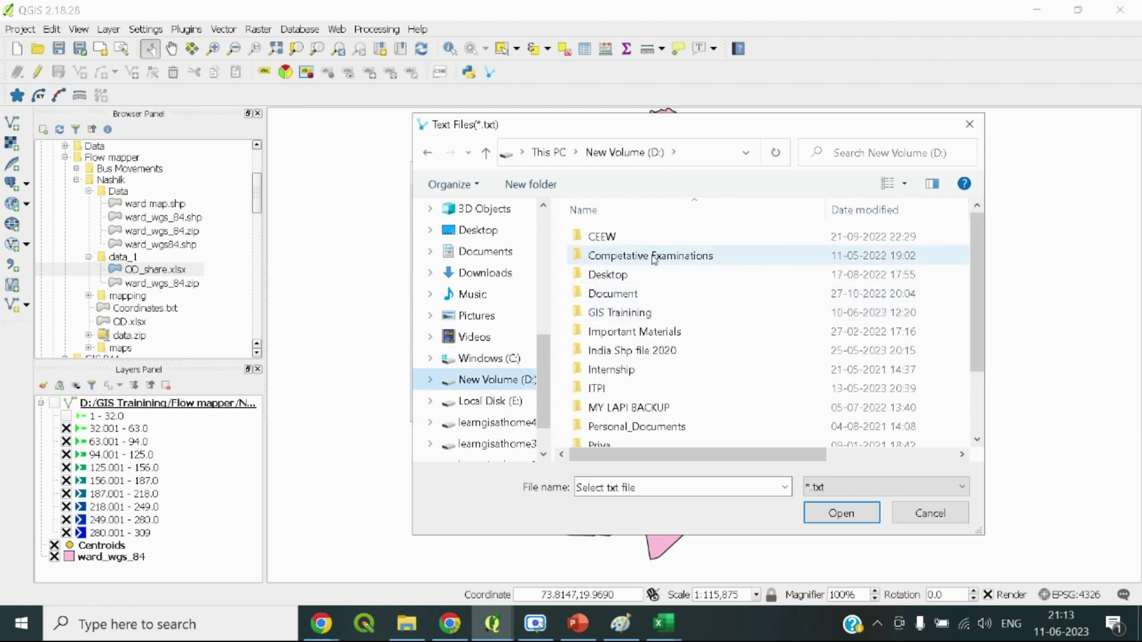
pyautogui.doubleClick(624, 316)
pyautogui.doubleClick(617, 257)
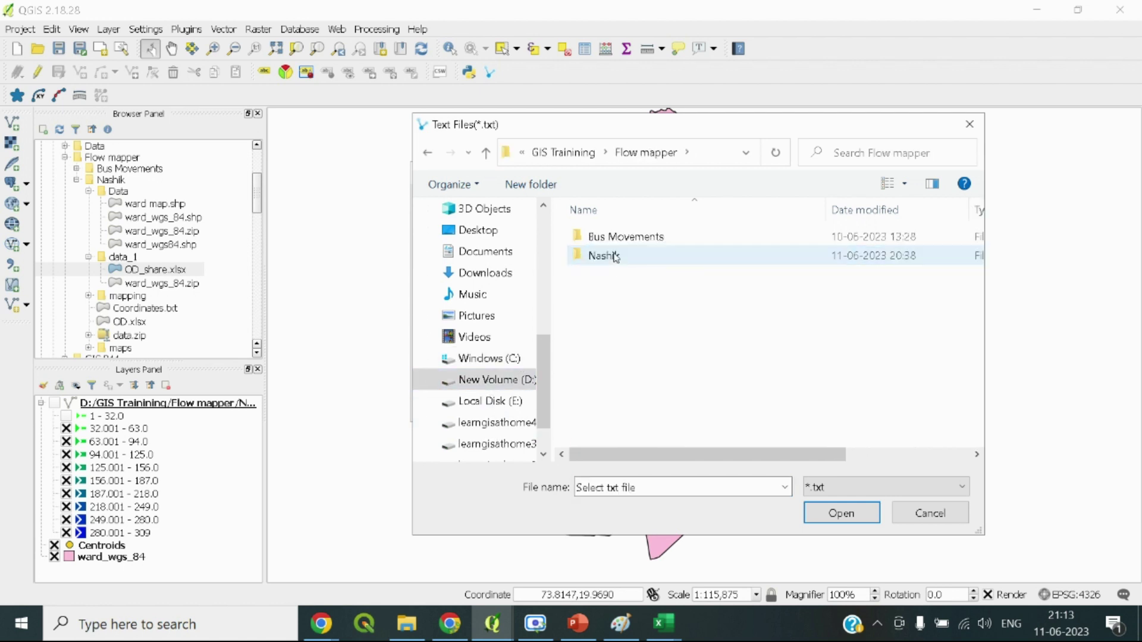
pyautogui.doubleClick(616, 257)
pyautogui.doubleClick(609, 293)
pyautogui.click(614, 276)
pyautogui.click(828, 515)
# Set the flow type to two-way and the output flow lines shapefile to Work in the Nashik maps folder
pyautogui.click(582, 272)
pyautogui.click(687, 297)
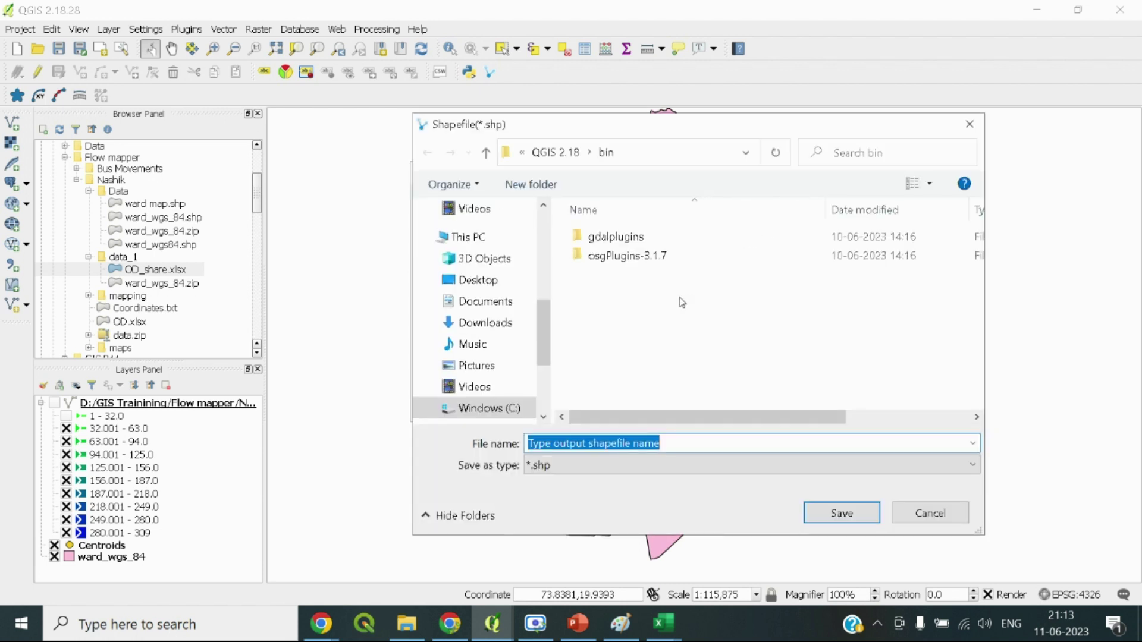
pyautogui.scroll(5, 551, 331)
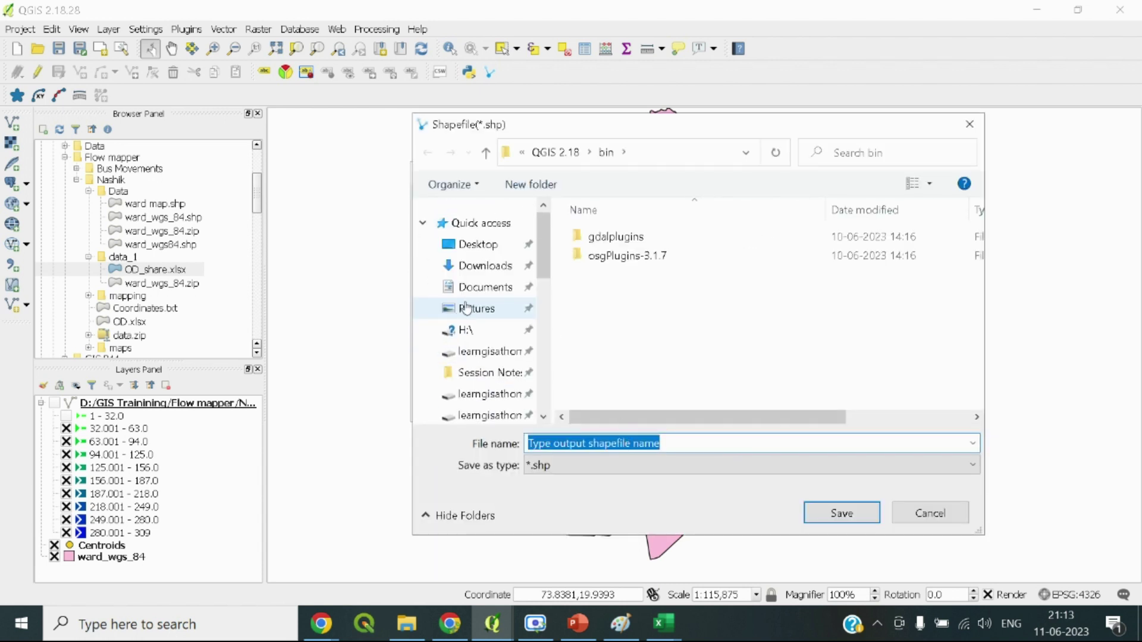
pyautogui.click(486, 374)
pyautogui.click(548, 153)
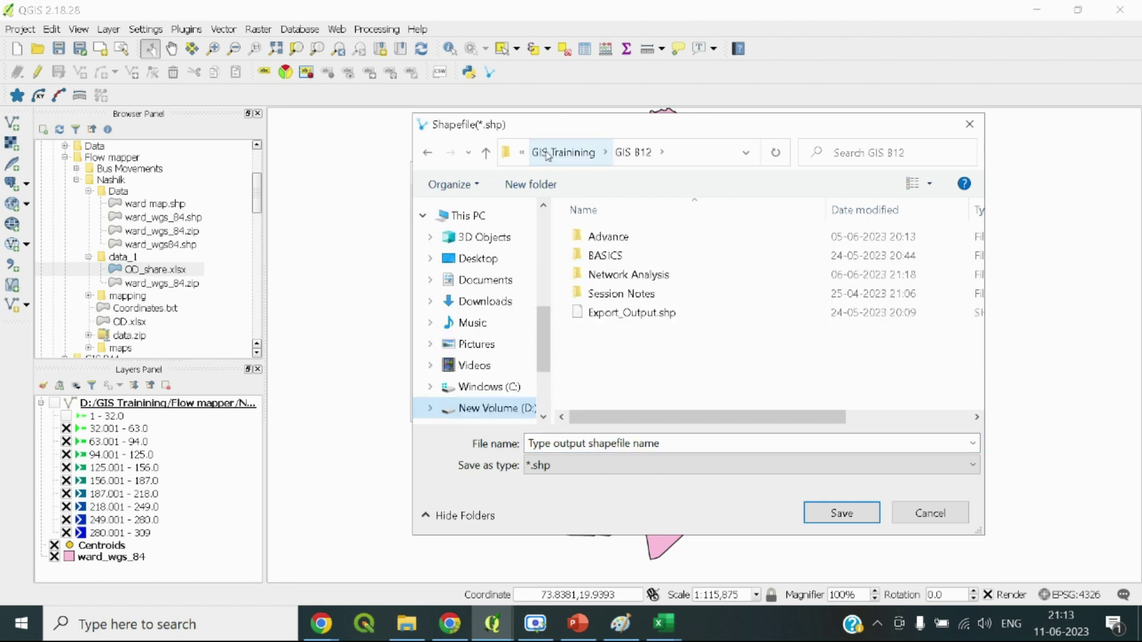
pyautogui.click(548, 154)
pyautogui.doubleClick(618, 257)
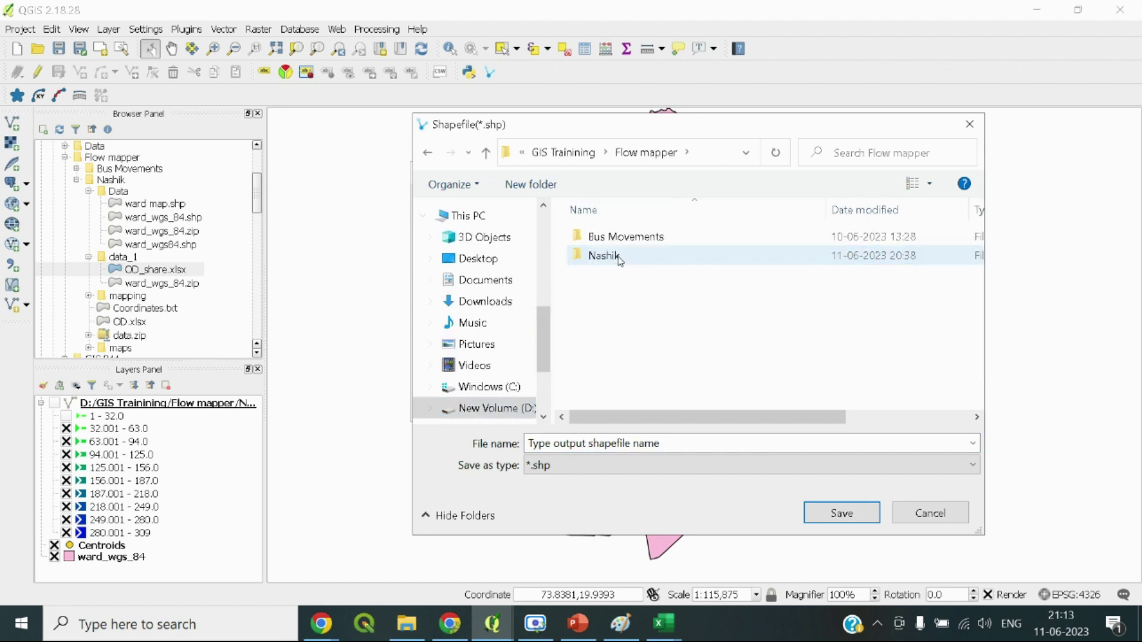
pyautogui.doubleClick(617, 257)
pyautogui.doubleClick(612, 293)
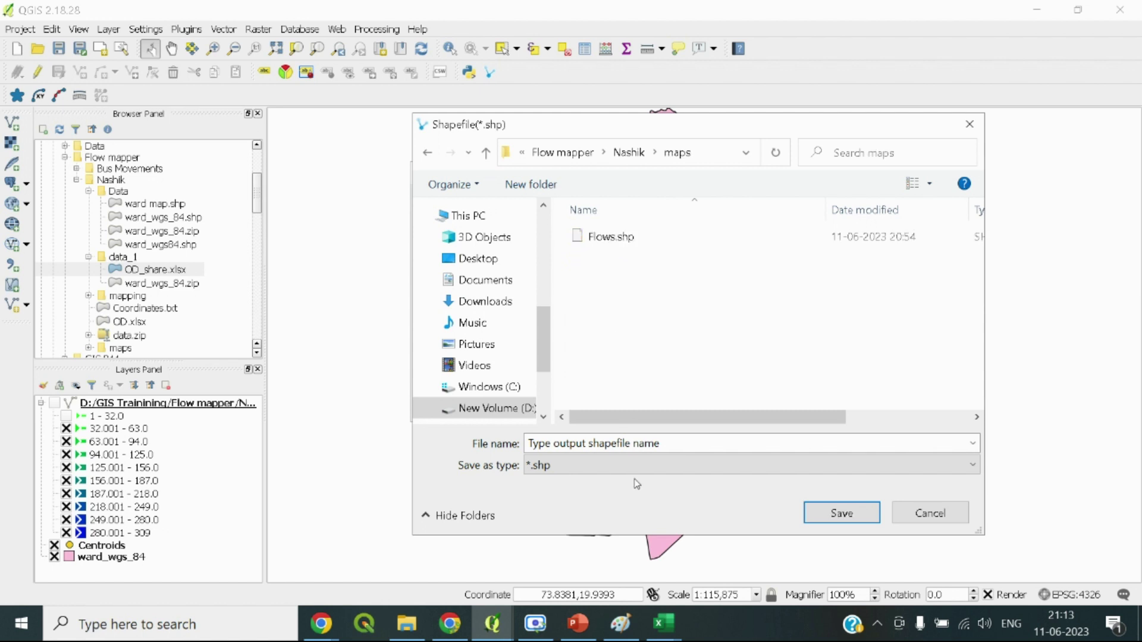
pyautogui.click(644, 446)
pyautogui.write('Work')
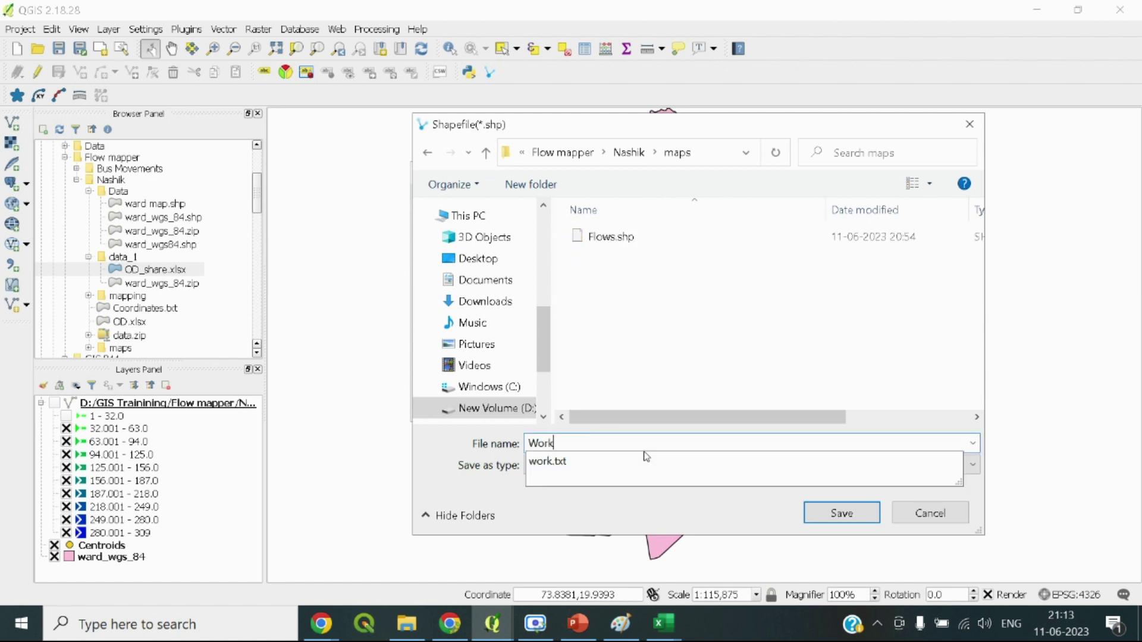
pyautogui.click(623, 399)
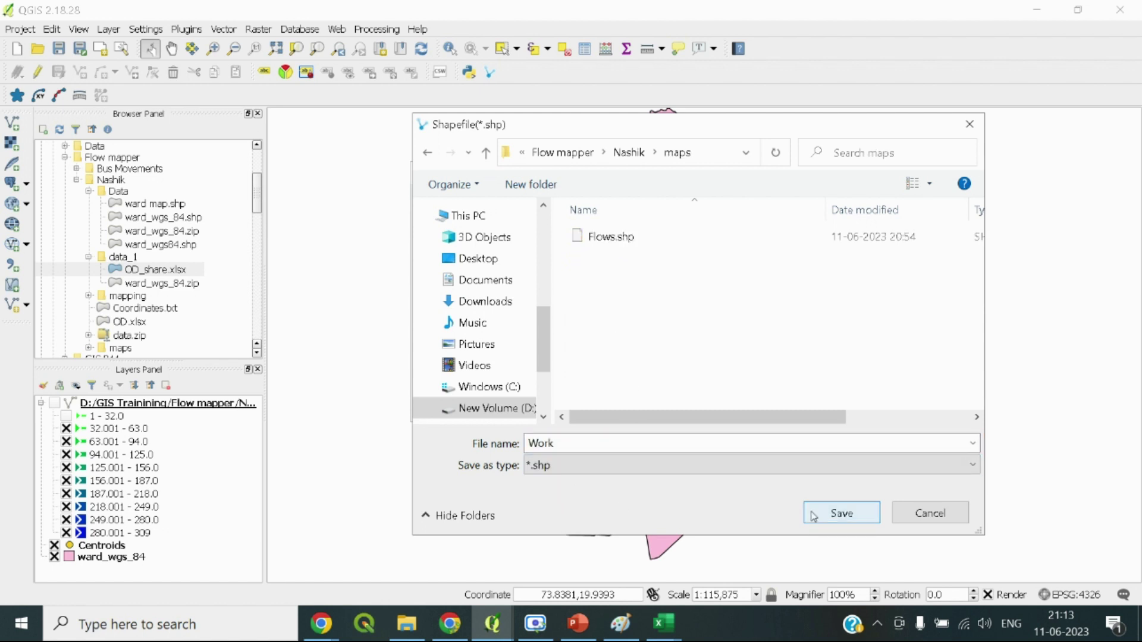
pyautogui.click(841, 513)
# Try to generate the flow lines with Equal Interval symbology in 10 classes
pyautogui.click(679, 363)
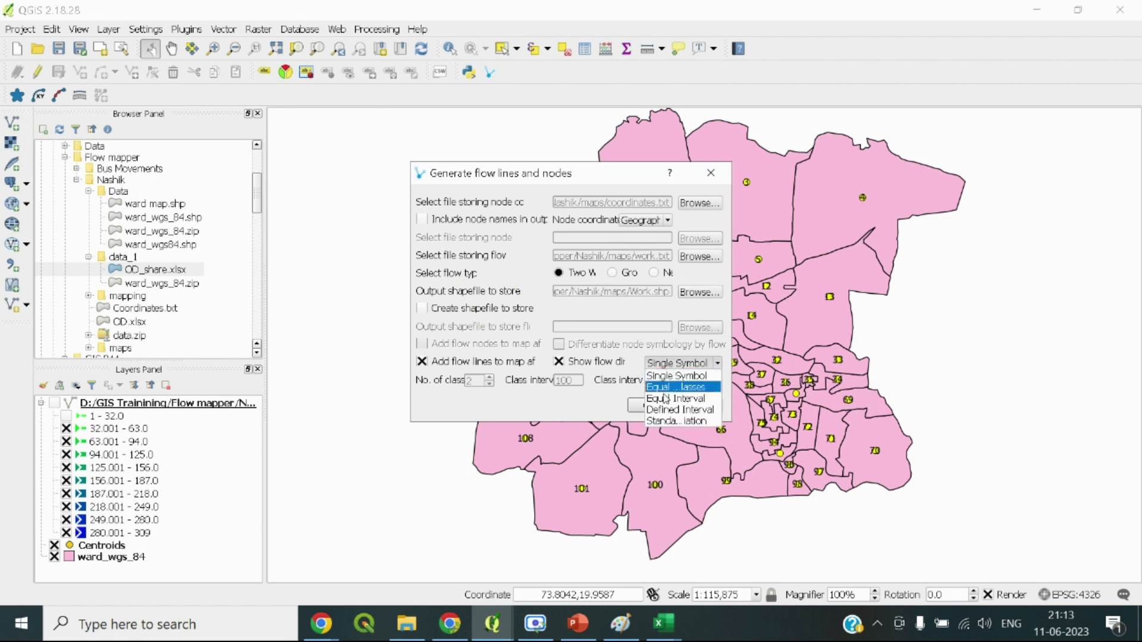
pyautogui.click(669, 398)
pyautogui.doubleClick(474, 380)
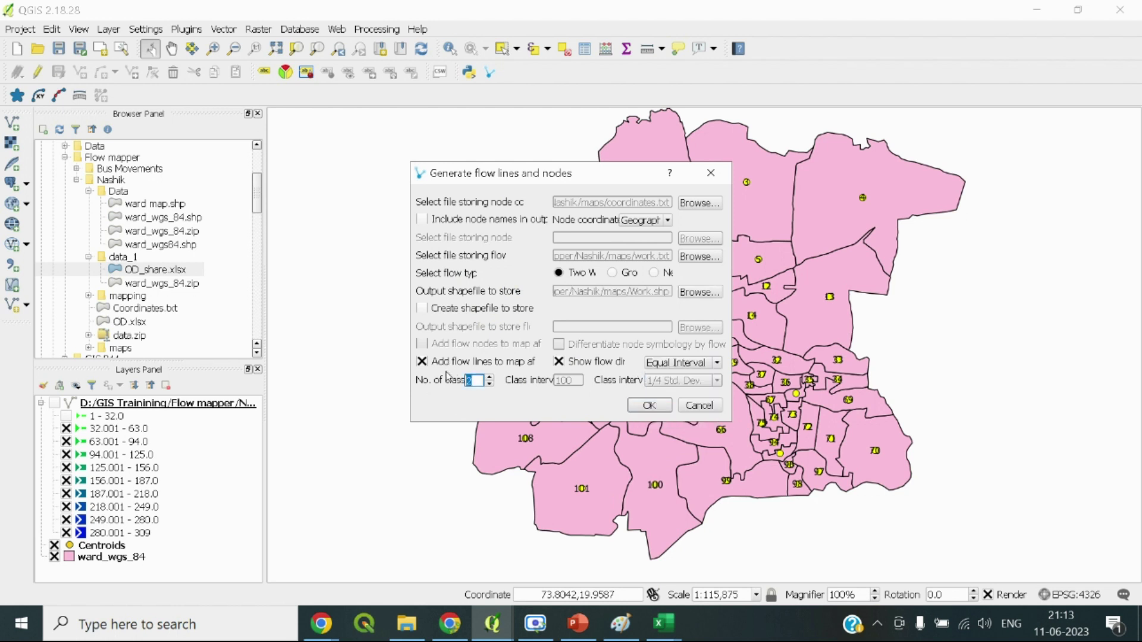
pyautogui.write('10')
pyautogui.click(649, 405)
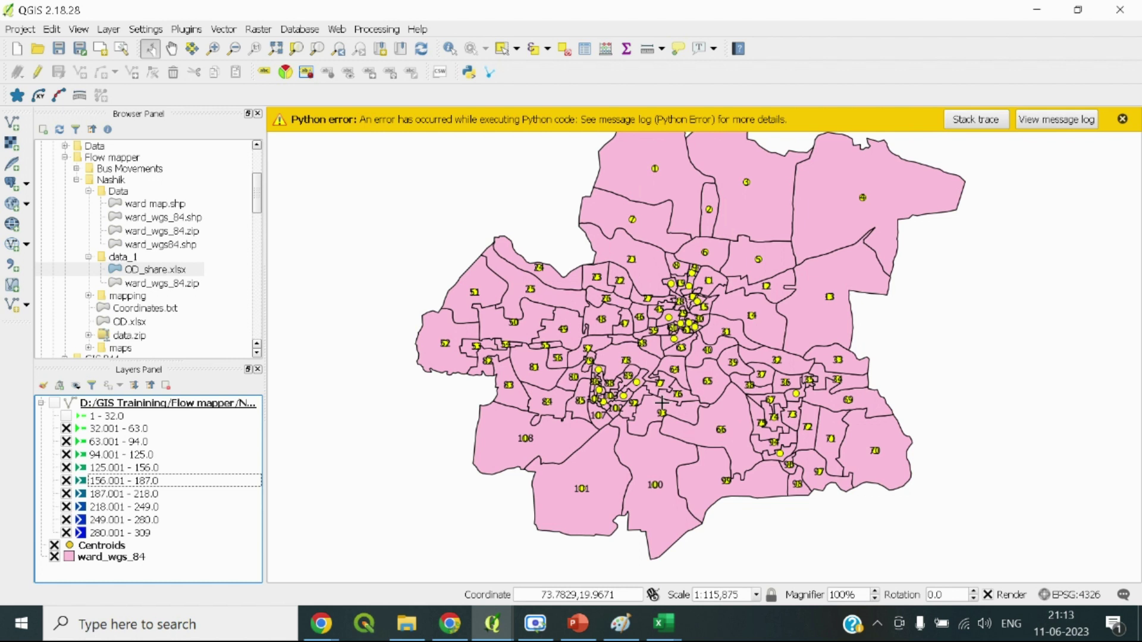
# Read the stack trace of the Python error and close it
pyautogui.click(993, 122)
pyautogui.scroll(-1, 553, 314)
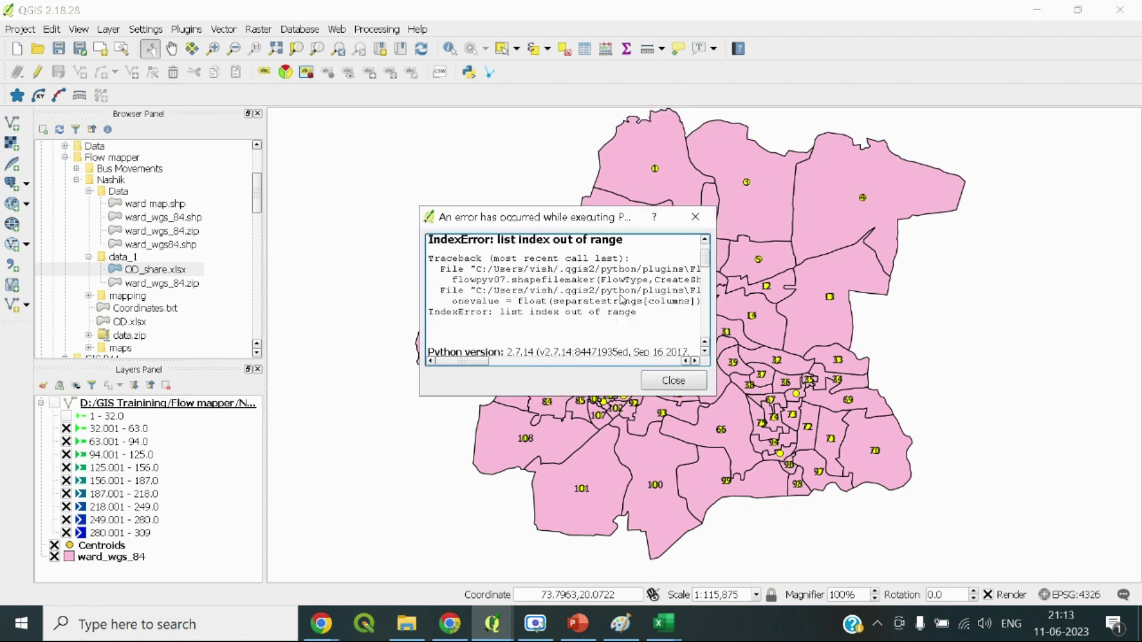
pyautogui.click(663, 623)
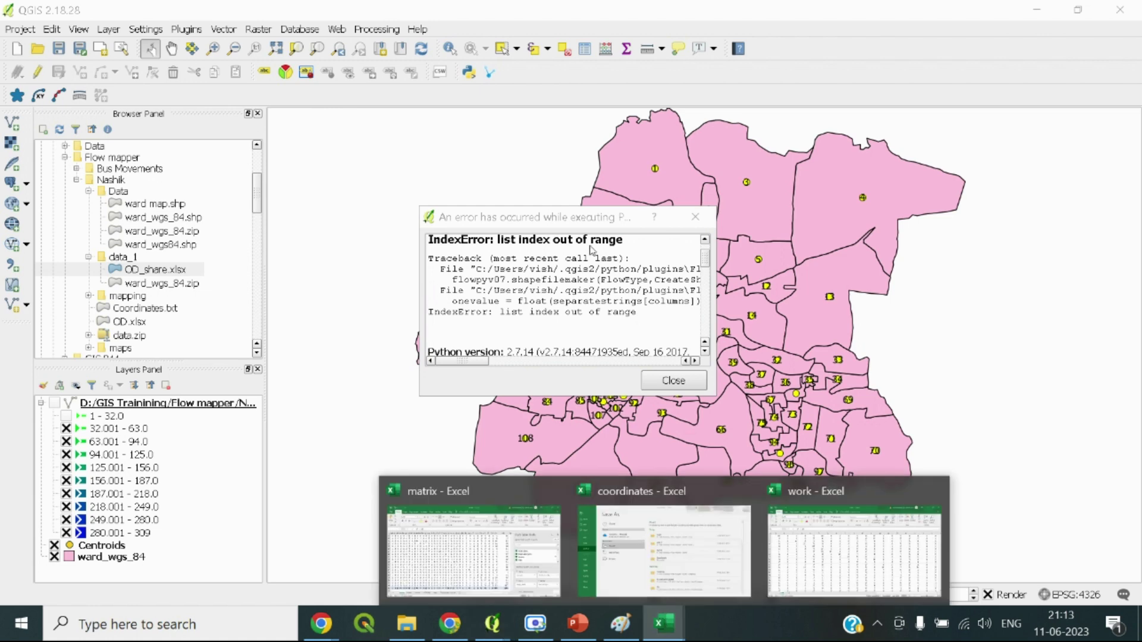
pyautogui.click(661, 386)
# Switch to the work workbook in Excel and select all values in row 1 to check the number of columns
pyautogui.click(663, 624)
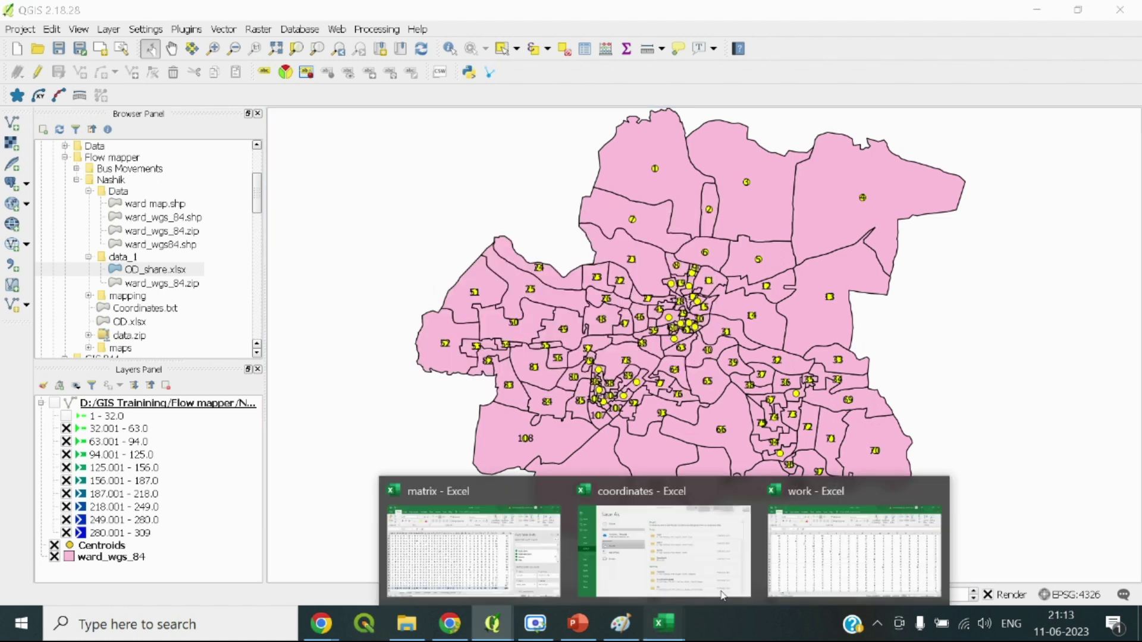
pyautogui.click(807, 546)
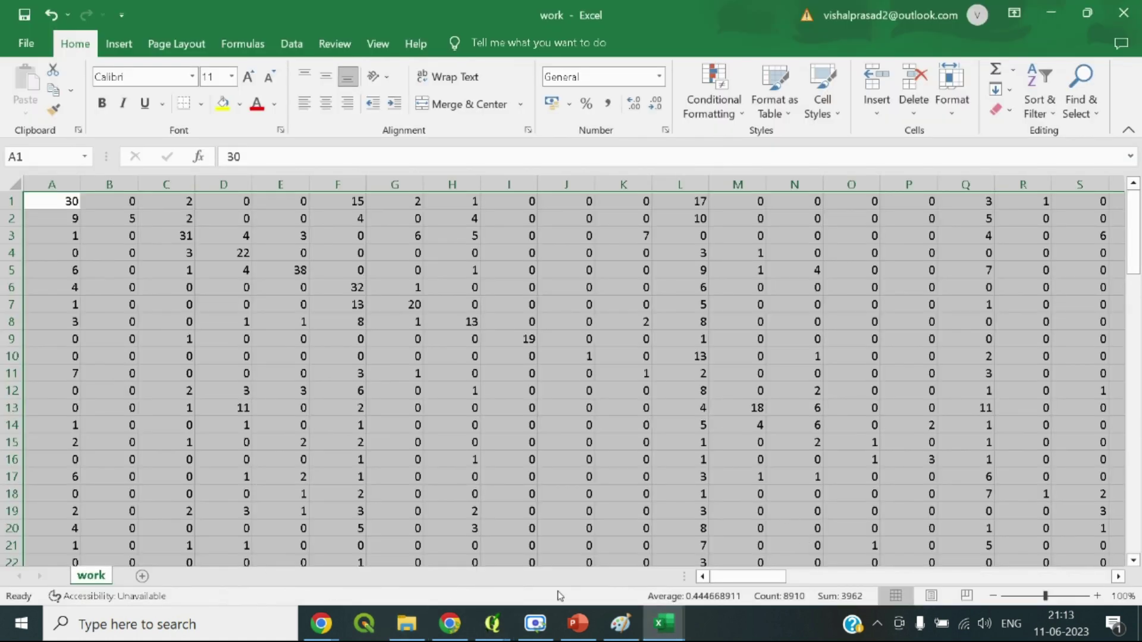
pyautogui.click(654, 373)
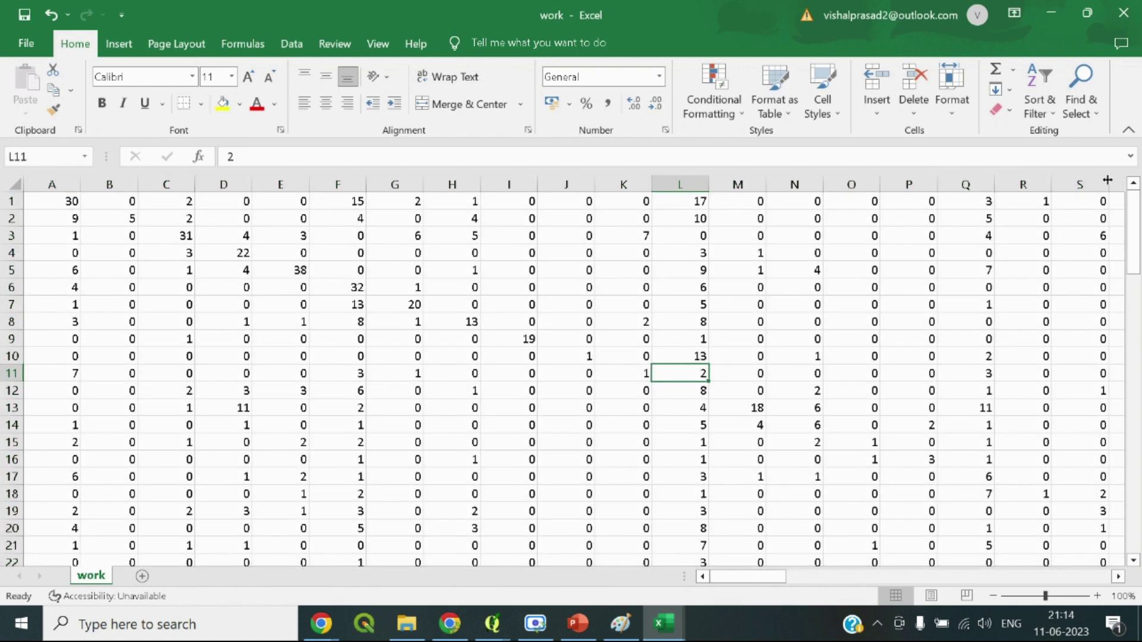
pyautogui.click(1091, 205)
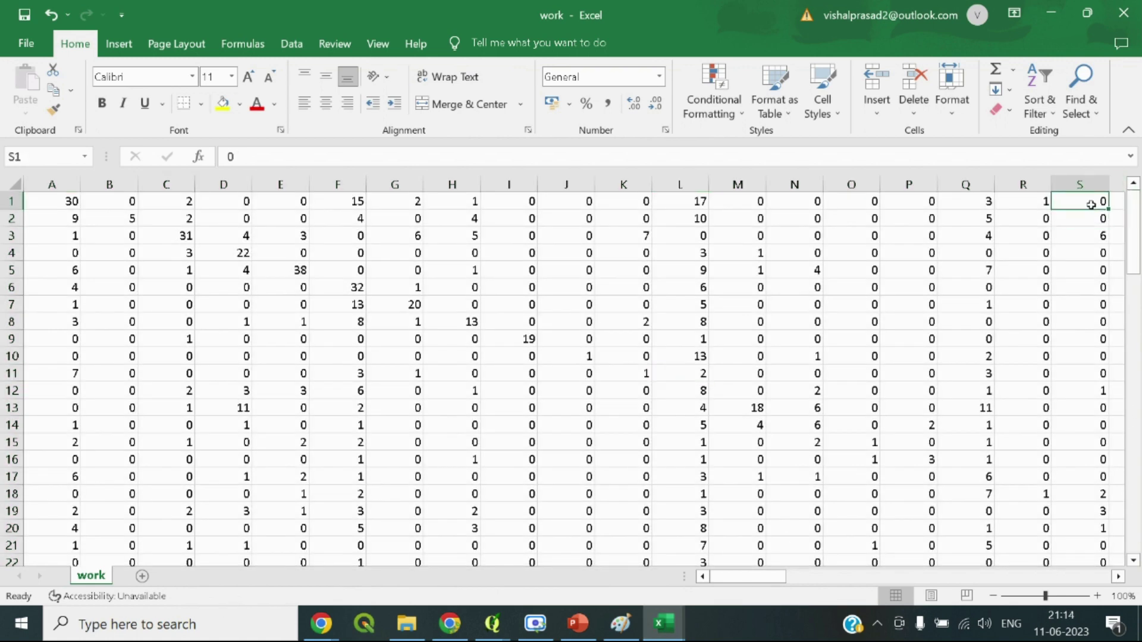
pyautogui.press('Right')
pyautogui.press('Right')
pyautogui.press('Right')
pyautogui.press('Right')
pyautogui.press('Right')
pyautogui.press('Right')
pyautogui.press('Right')
pyautogui.press('Right')
pyautogui.press('Right')
pyautogui.press('Right')
pyautogui.press('Right')
pyautogui.press('Right')
pyautogui.press('Right')
pyautogui.press('Right')
pyautogui.press('Right')
pyautogui.press('Right')
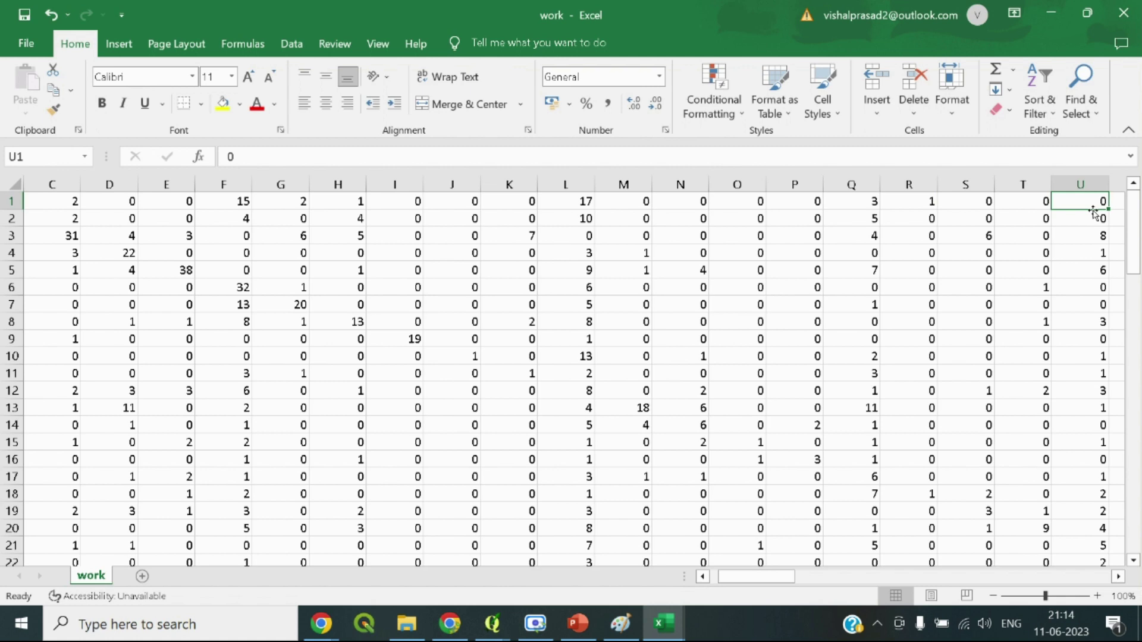
pyautogui.press('Left')
pyautogui.press('Left')
pyautogui.press('Left')
pyautogui.press('Left')
pyautogui.press('Left')
pyautogui.press('Left')
pyautogui.press('Left')
pyautogui.press('Left')
pyautogui.press('Left')
pyautogui.press('Left')
pyautogui.press('Left')
pyautogui.press('Left')
pyautogui.press('Left')
pyautogui.press('Left')
pyautogui.press('Left')
pyautogui.press('Left')
pyautogui.press('Left')
pyautogui.press('Left')
pyautogui.press('Left')
pyautogui.press('Left')
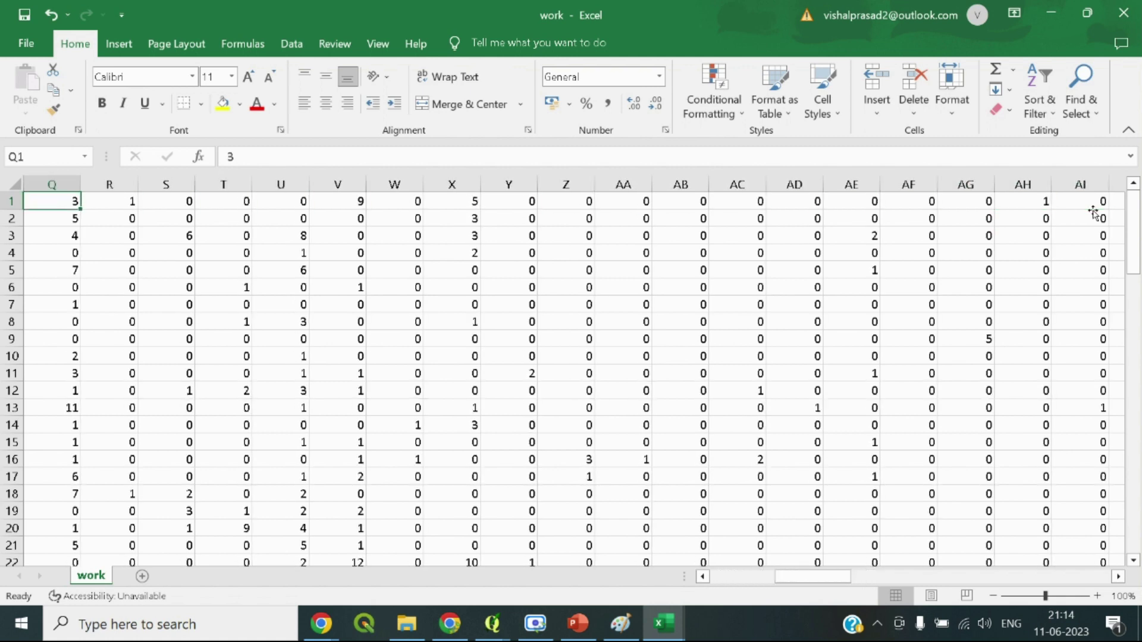
pyautogui.hotkey('ctrl', 'shift', 'Right')
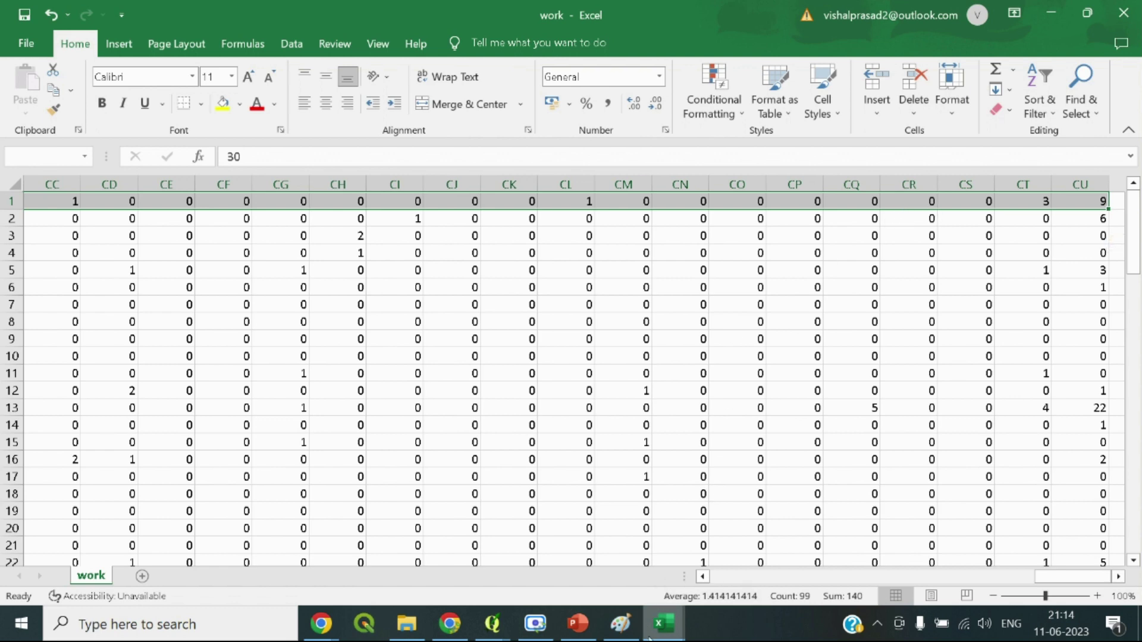
# Switch to the matrix workbook and select the origin zone 1 values in the Work pivot table, without the row label, to count them
pyautogui.click(663, 623)
pyautogui.click(487, 544)
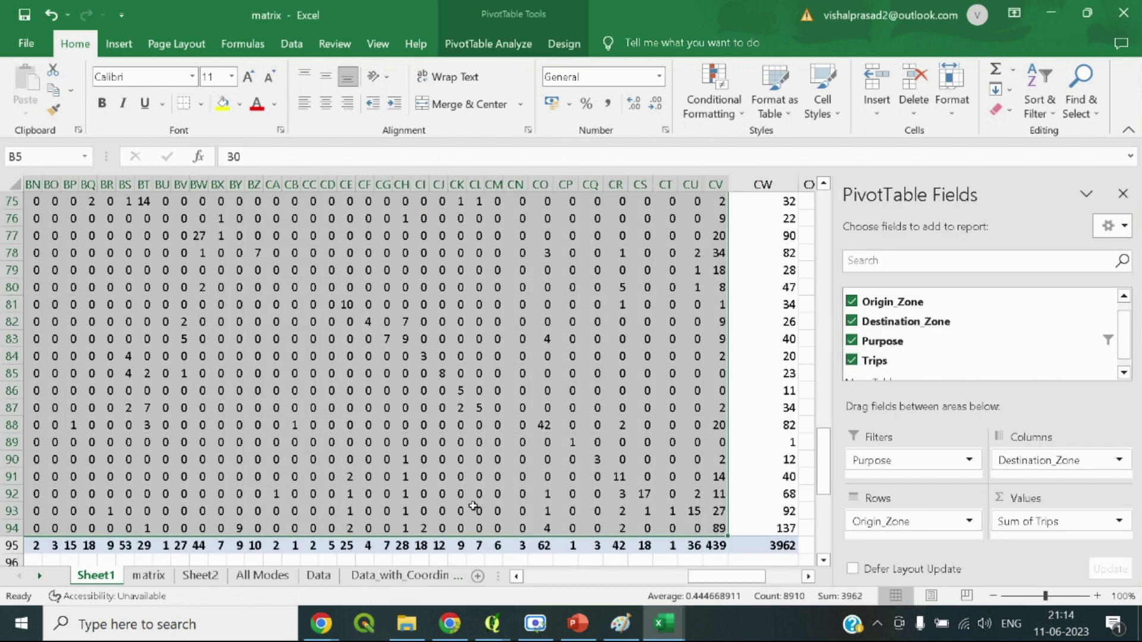
pyautogui.moveTo(823, 455); pyautogui.dragTo(872, 182)
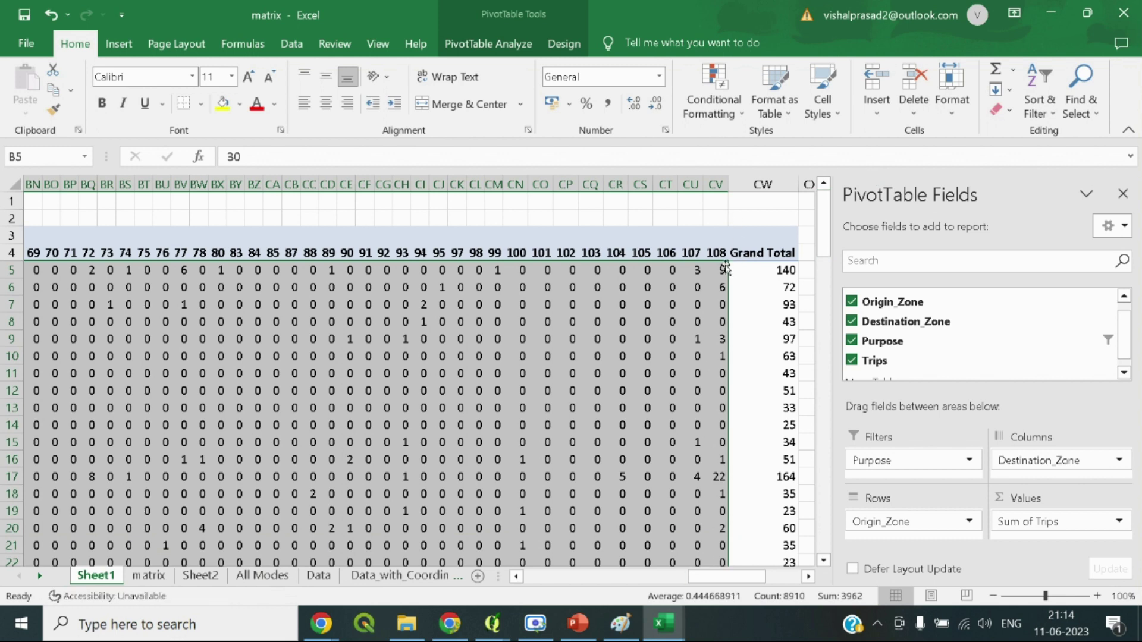
pyautogui.click(720, 269)
pyautogui.hotkey('ctrl', 'shift', 'Left')
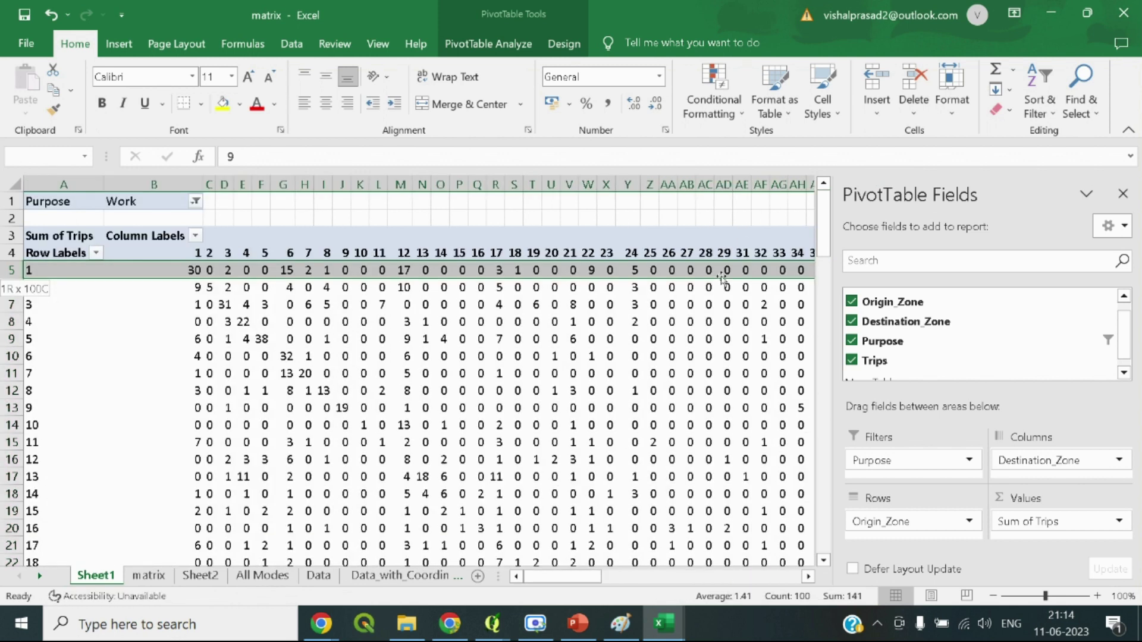
pyautogui.hotkey('shift', 'Right')
pyautogui.hotkey('shift', 'Right')
pyautogui.hotkey('shift', 'Left')
pyautogui.hotkey('shift', 'Right')
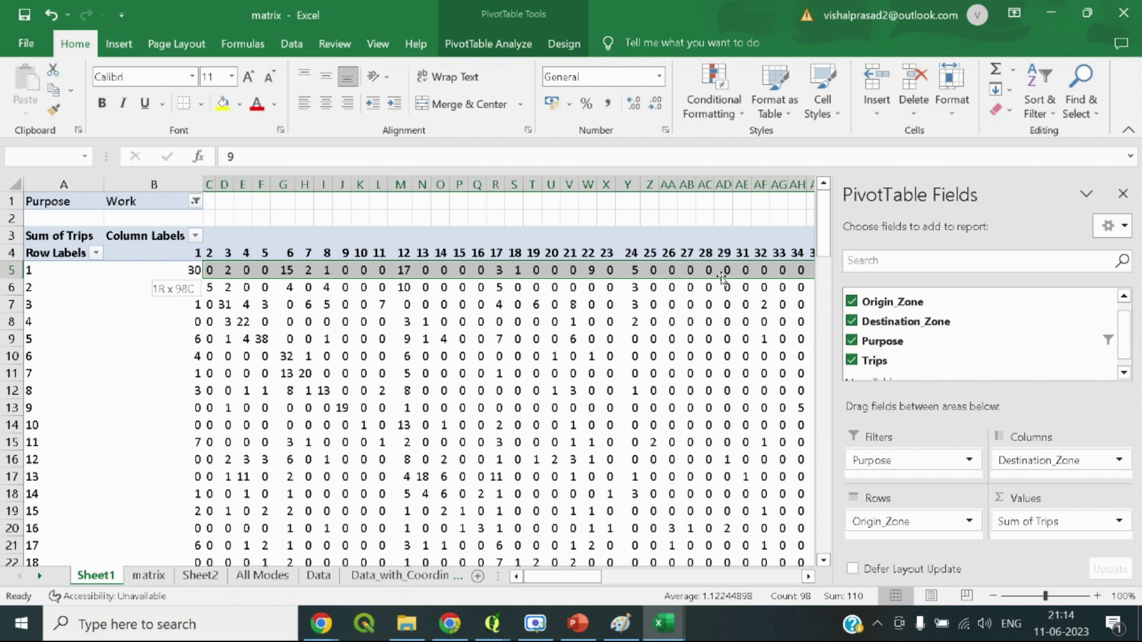
pyautogui.hotkey('shift', 'Left')
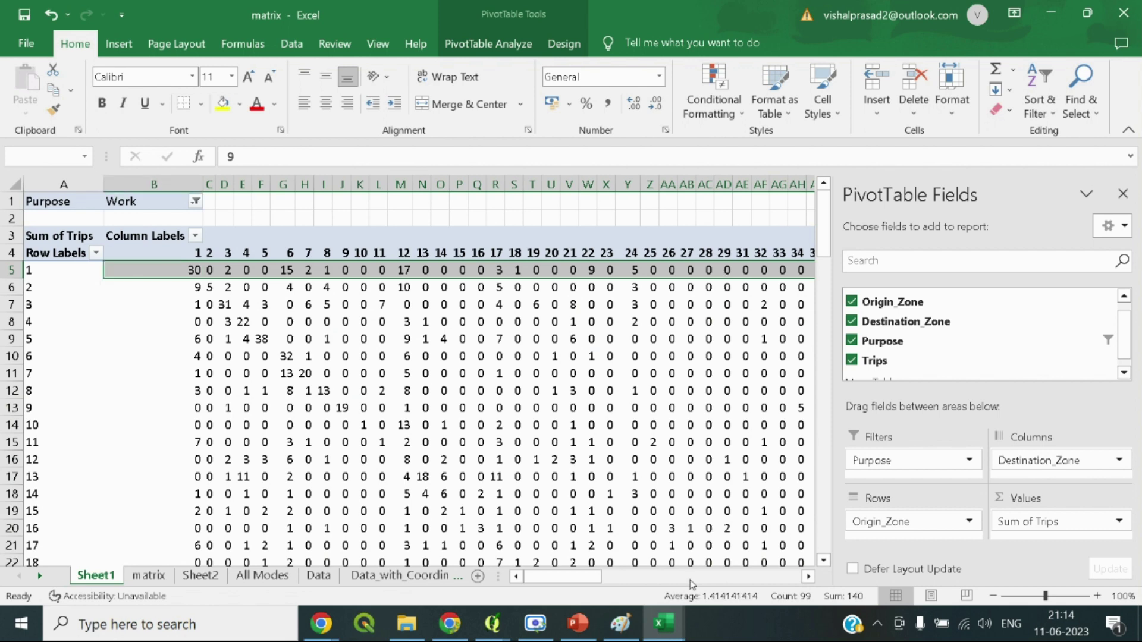
# Examine the matrix sheet and the All Modes records, down to the first row with an empty Purpose cell below the numbered trips
pyautogui.click(148, 575)
pyautogui.scroll(-2, 149, 485)
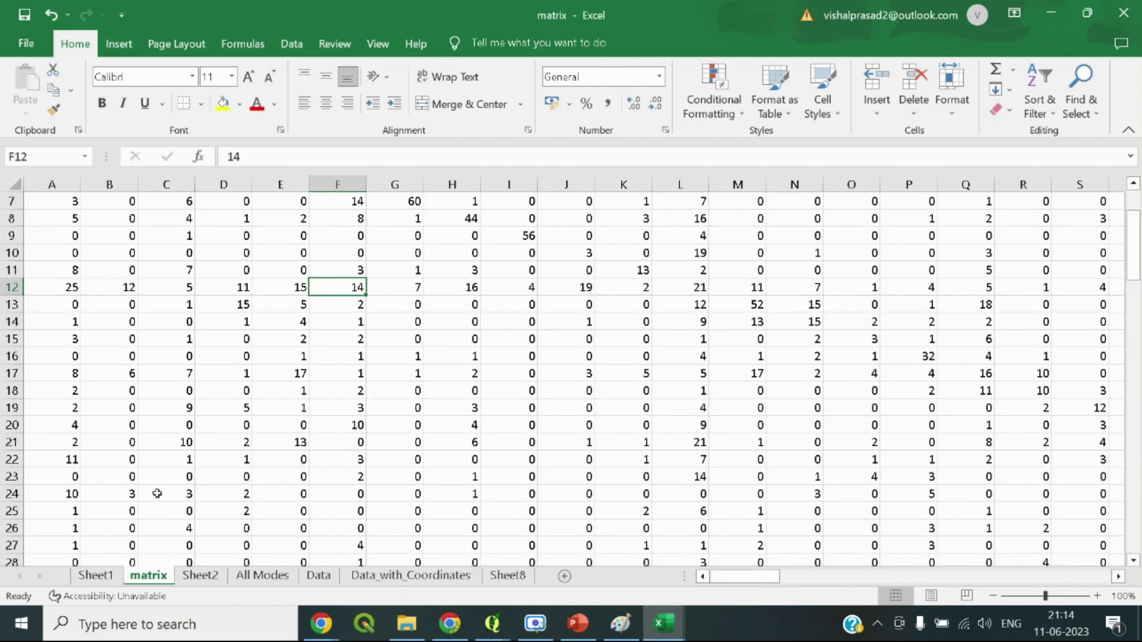
pyautogui.click(266, 577)
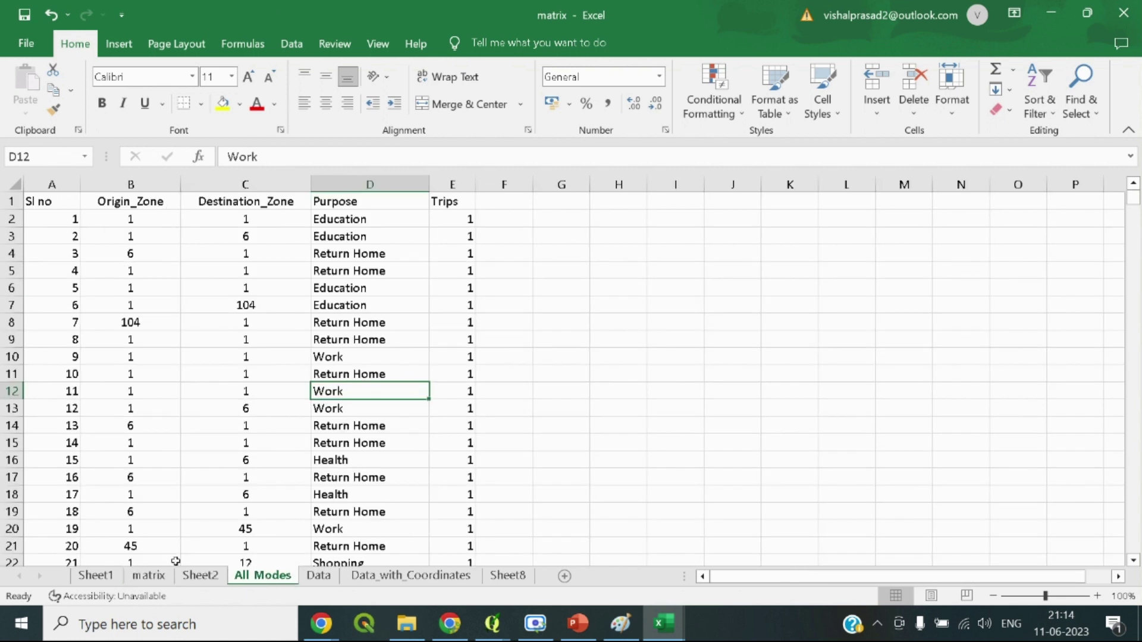
pyautogui.click(67, 202)
pyautogui.click(137, 306)
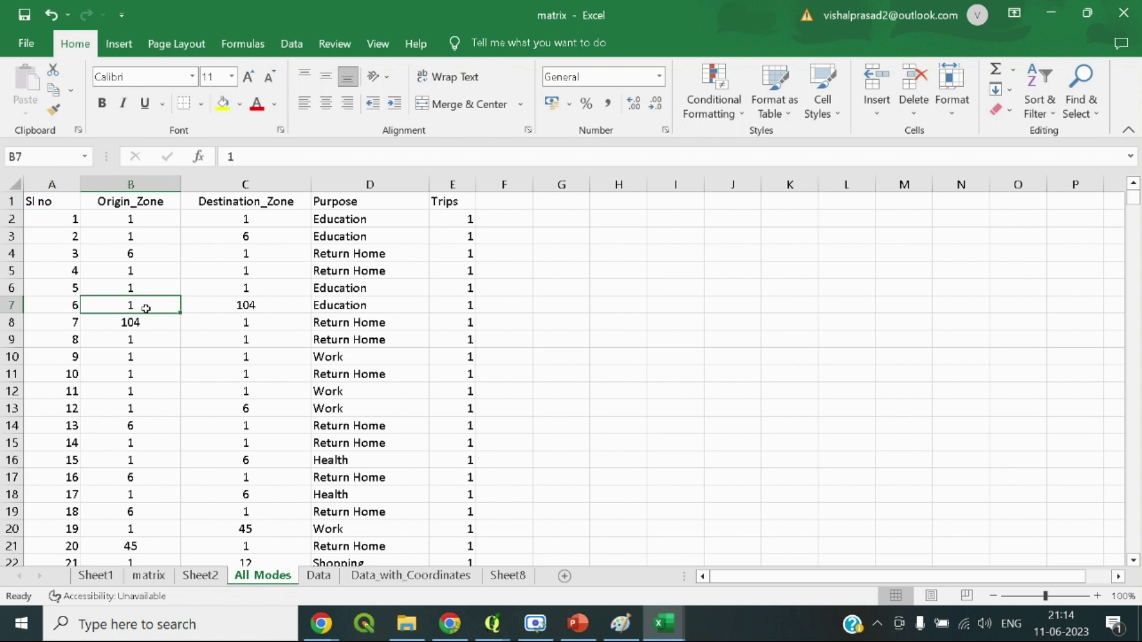
pyautogui.hotkey('ctrl', 'shift', 'Down')
pyautogui.scroll(-2, 172, 372)
pyautogui.scroll(8, 171, 373)
pyautogui.scroll(20, 173, 374)
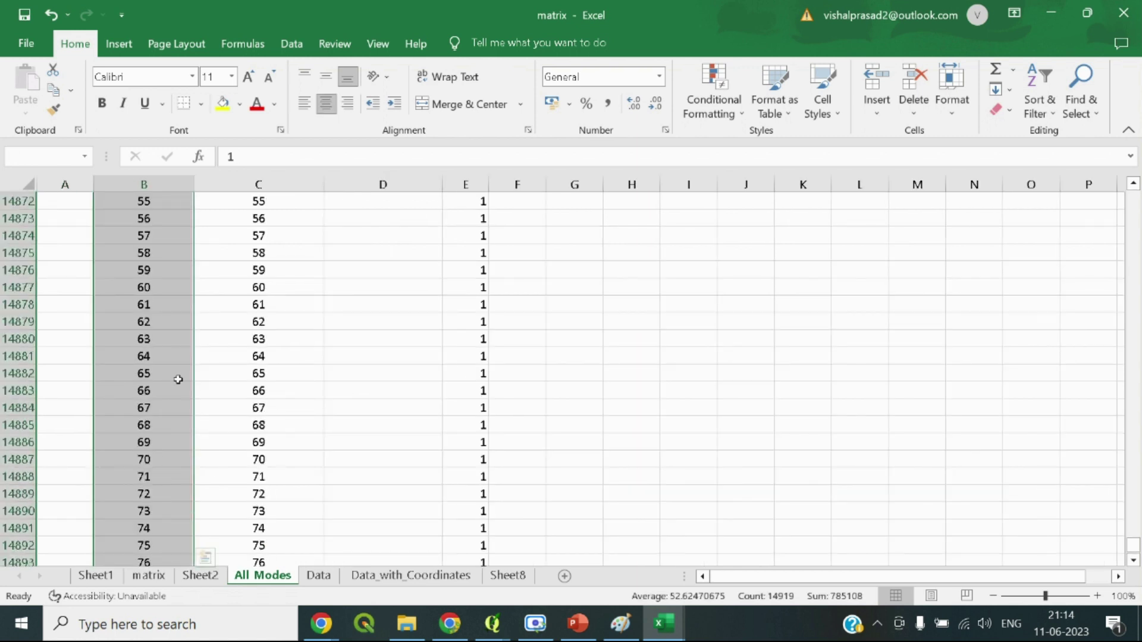
pyautogui.click(374, 391)
pyautogui.scroll(-2, 337, 430)
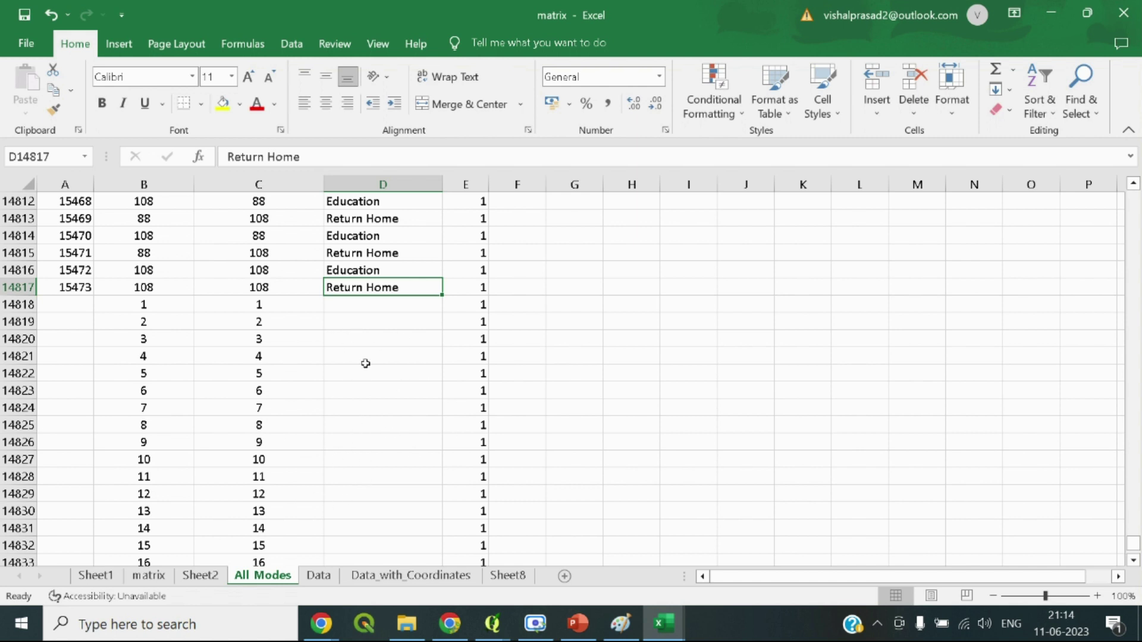
pyautogui.click(360, 304)
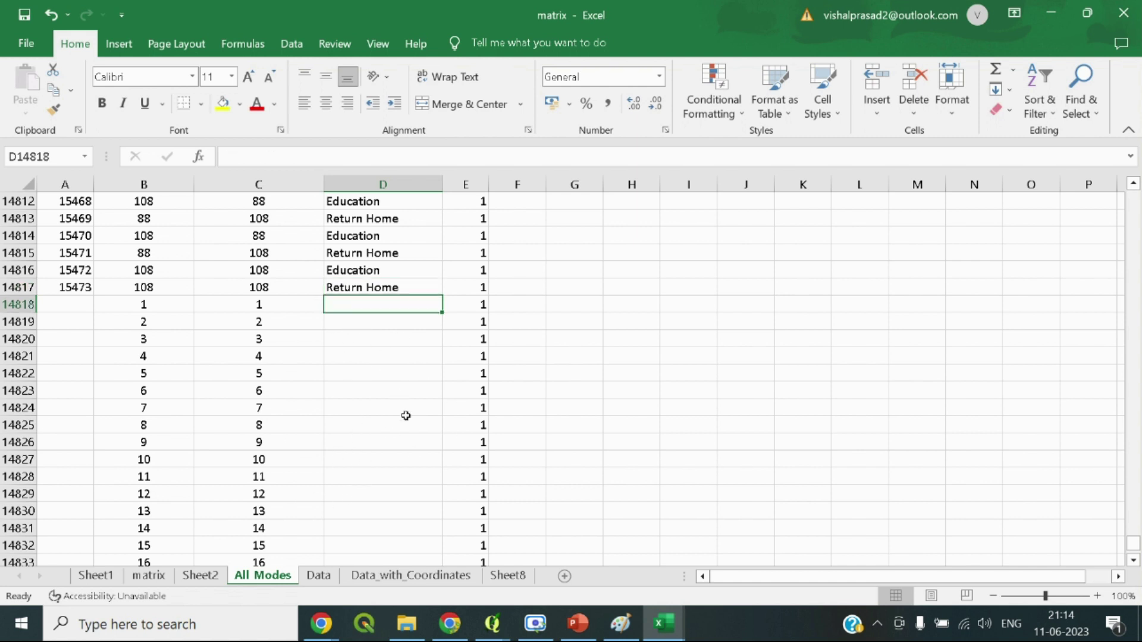
# Enter Work as the Purpose in cell D14818 and fill it down through all the added zone records
pyautogui.write('Work')
pyautogui.press('Return')
pyautogui.click(376, 306)
pyautogui.doubleClick(443, 312)
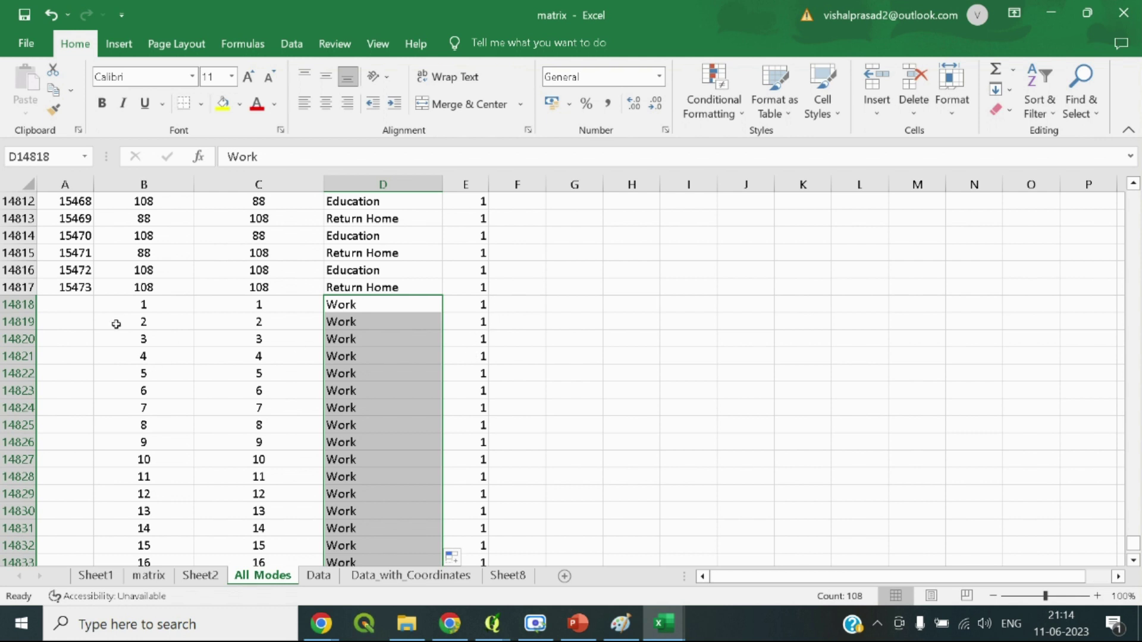
pyautogui.click(386, 387)
pyautogui.scroll(-20, 386, 386)
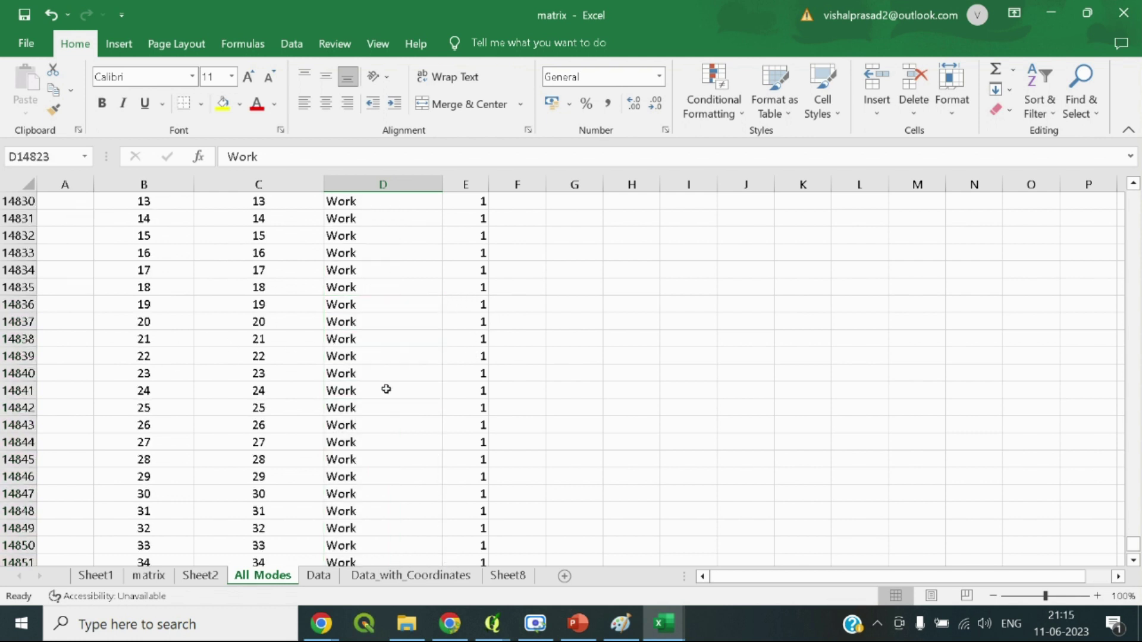
# Refresh the Work pivot table on Sheet1 with the added records
pyautogui.click(149, 575)
pyautogui.rightClick(299, 291)
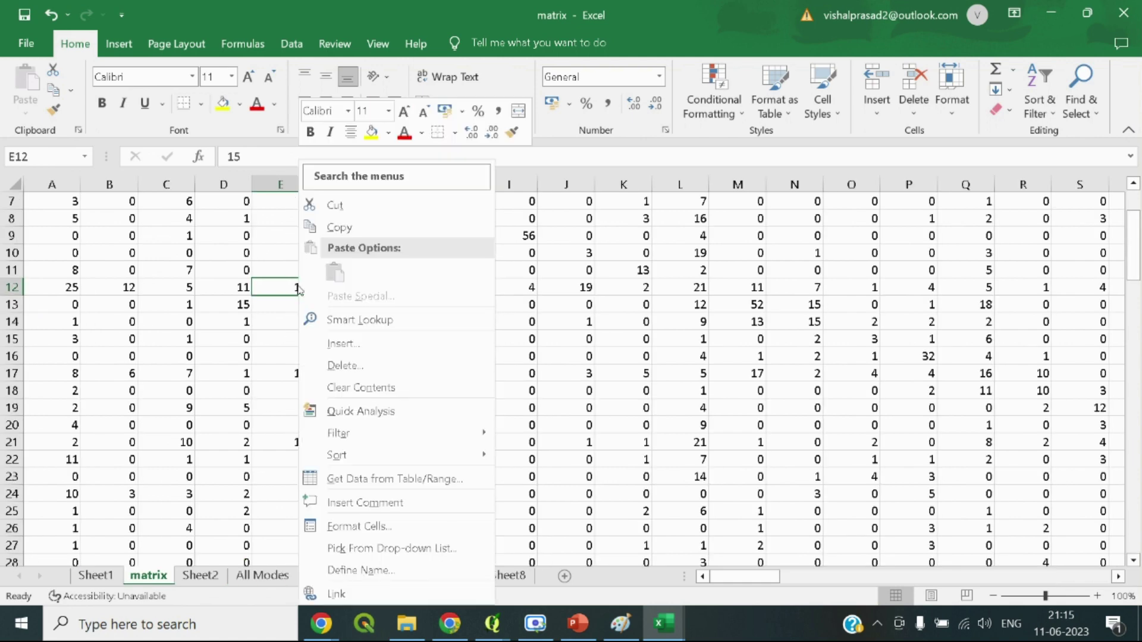
pyautogui.press('Escape')
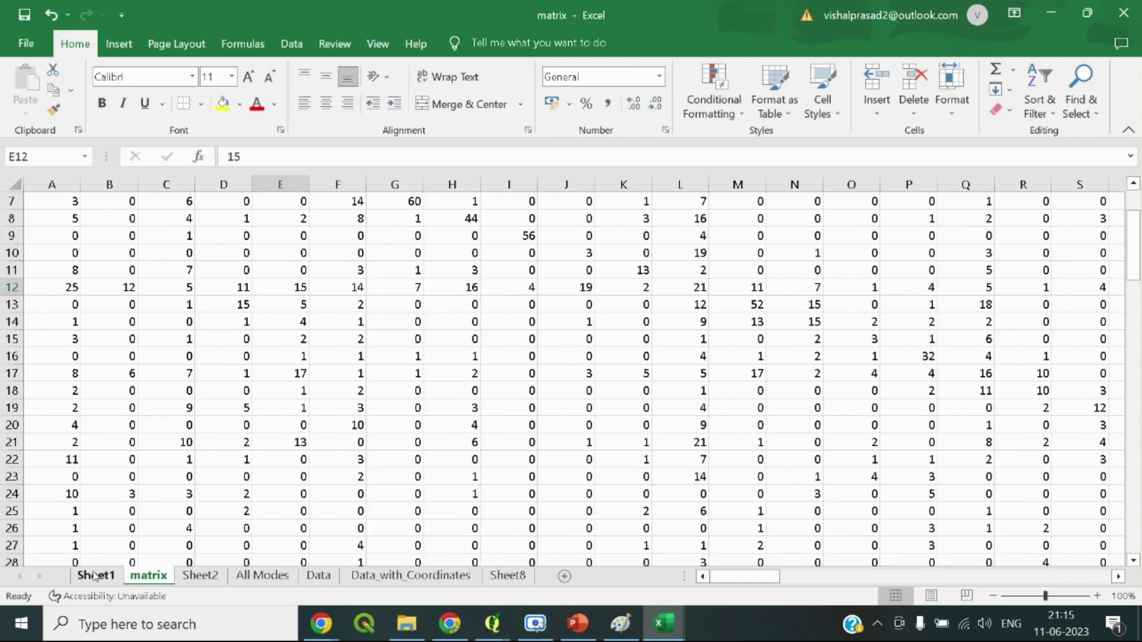
pyautogui.click(95, 575)
pyautogui.rightClick(333, 276)
pyautogui.click(378, 389)
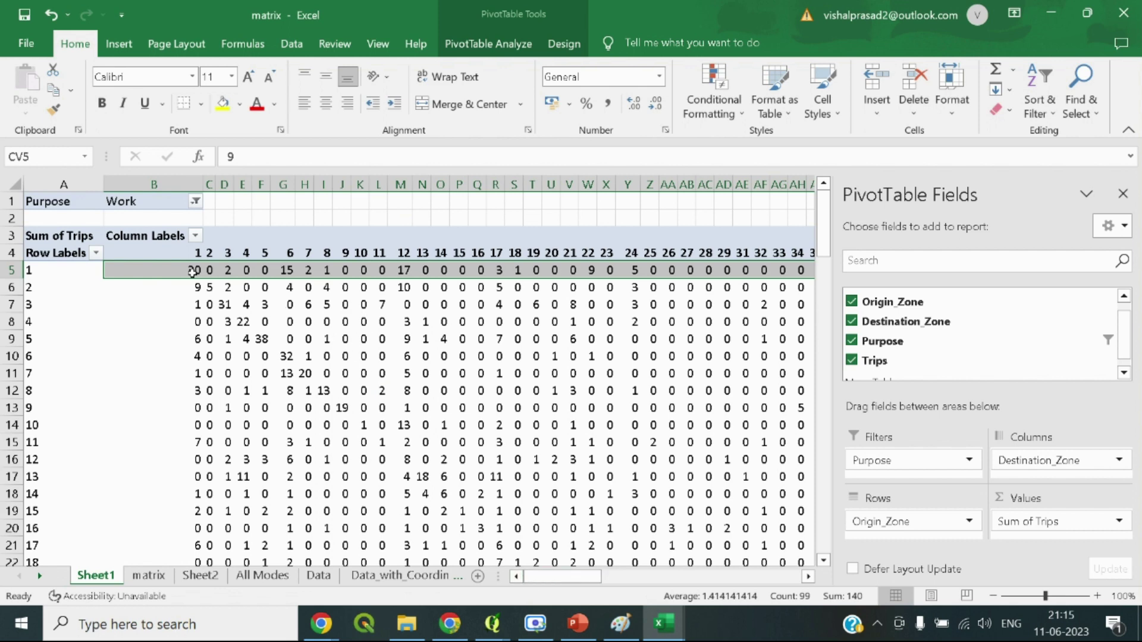
# Select the origin zone 1 row values and the destination zone 1 column of the pivot table to count them
pyautogui.click(192, 272)
pyautogui.hotkey('ctrl', 'shift', 'Right')
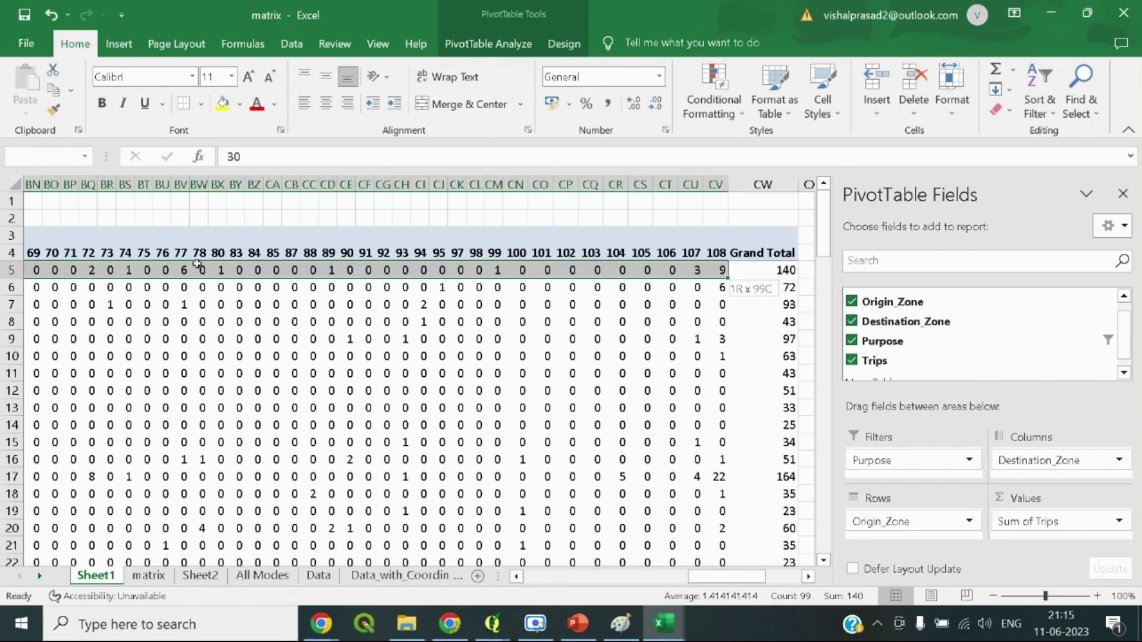
pyautogui.hotkey('ctrl', 'shift', 'Left')
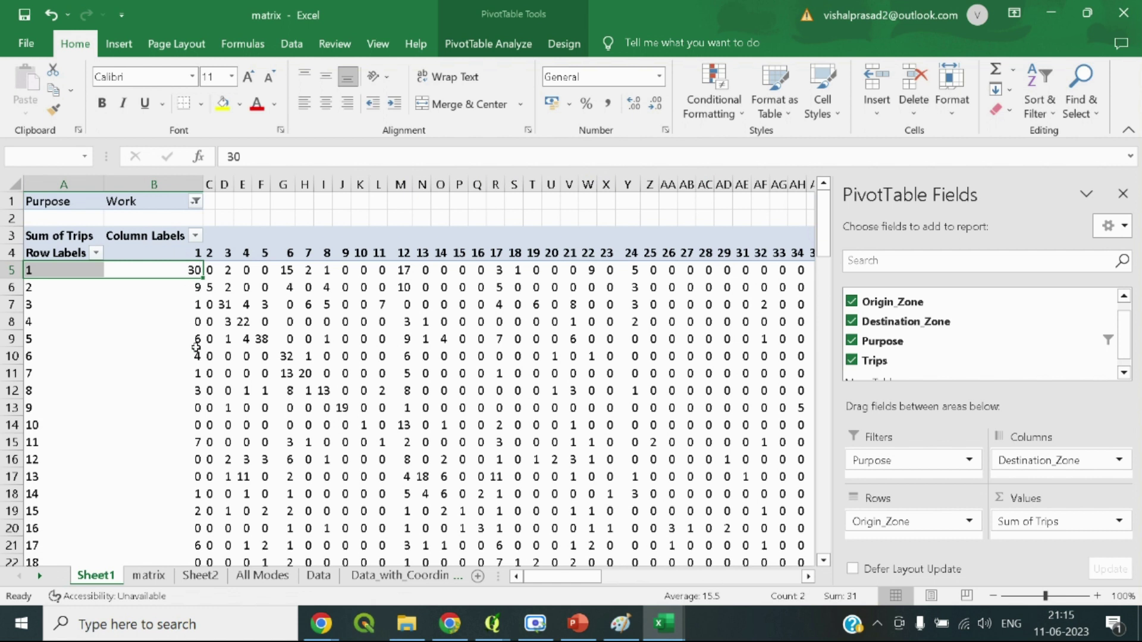
pyautogui.click(195, 348)
pyautogui.click(191, 252)
pyautogui.hotkey('ctrl', 'shift', 'Down')
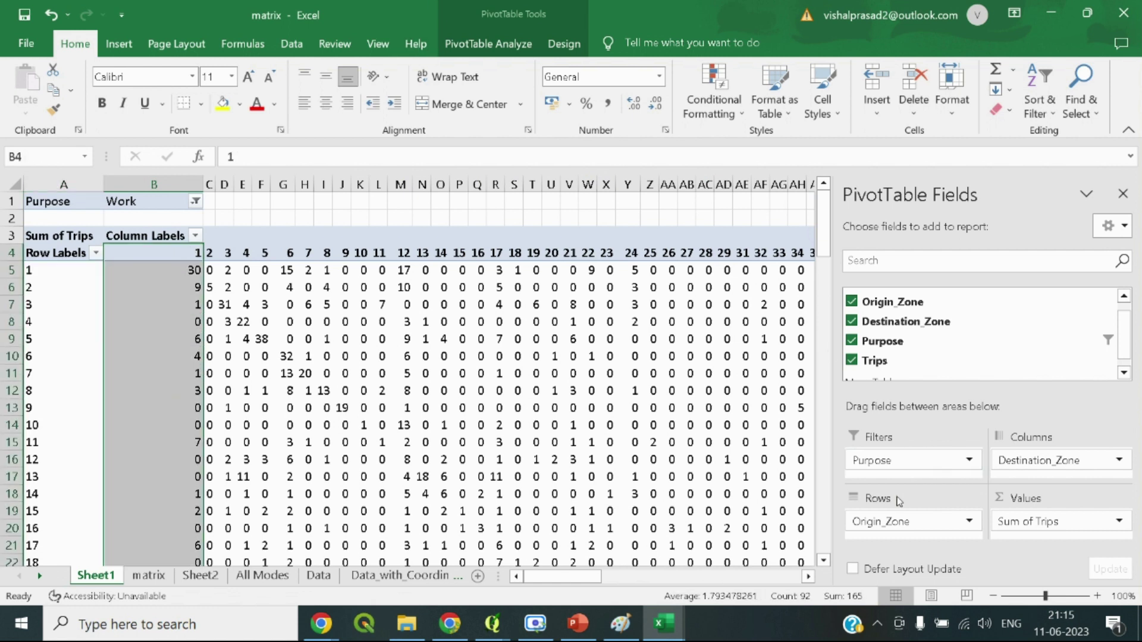
# Remove the Purpose field from the pivot table and add it back as a report filter
pyautogui.click(899, 460)
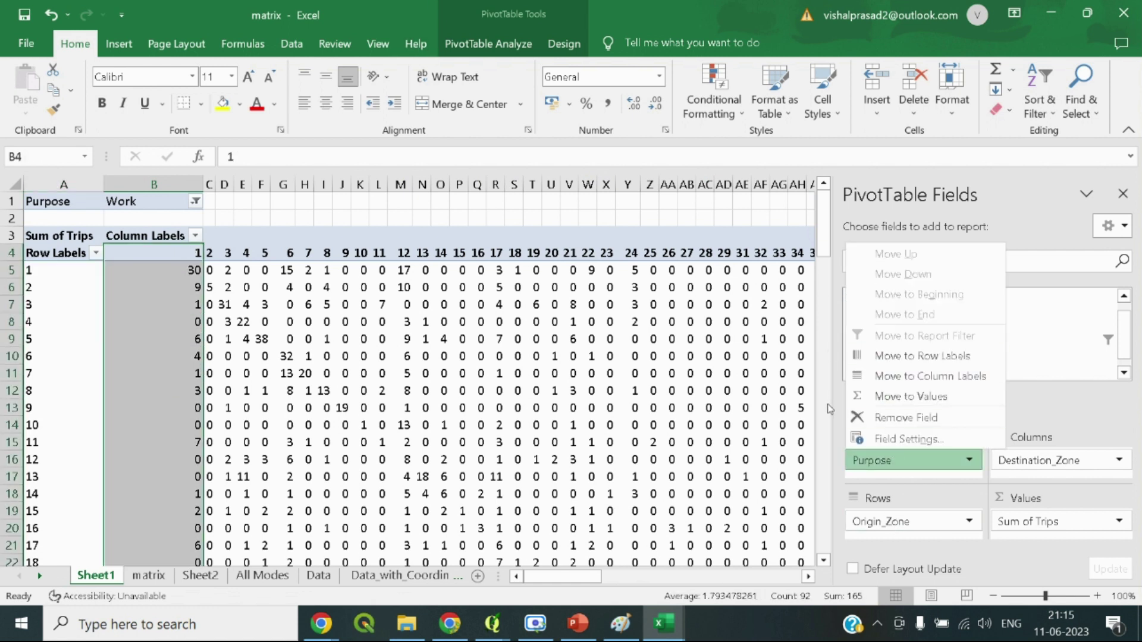
pyautogui.click(906, 418)
pyautogui.moveTo(880, 341); pyautogui.dragTo(862, 467)
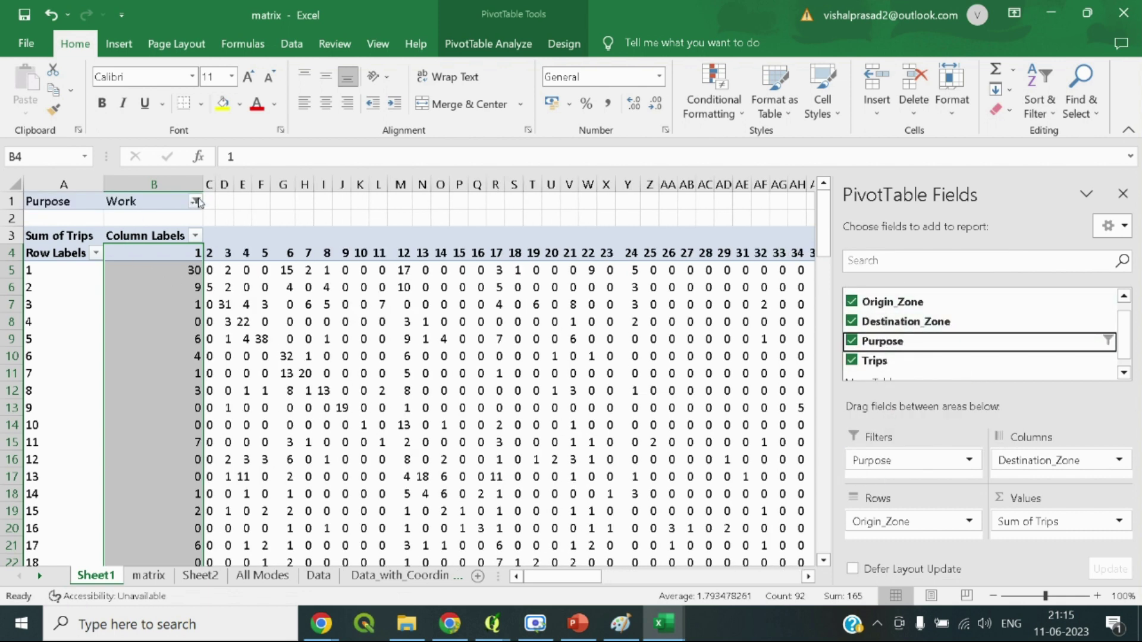
# Set the pivot table's Purpose filter to include both Work entries
pyautogui.click(195, 202)
pyautogui.click(40, 249)
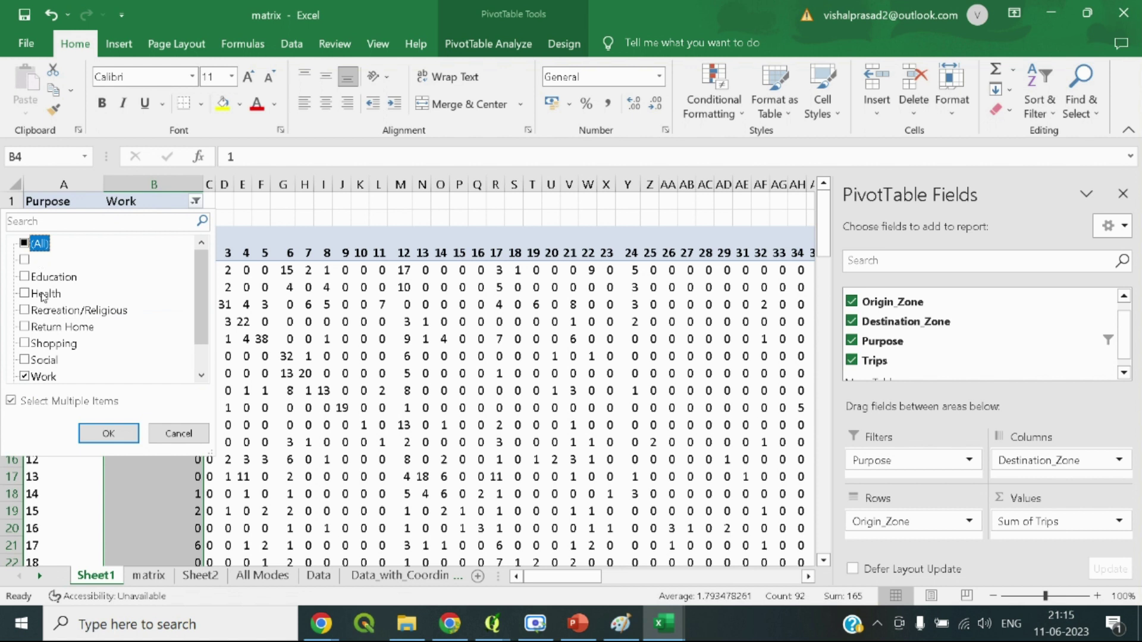
pyautogui.click(34, 379)
pyautogui.scroll(-1, 36, 375)
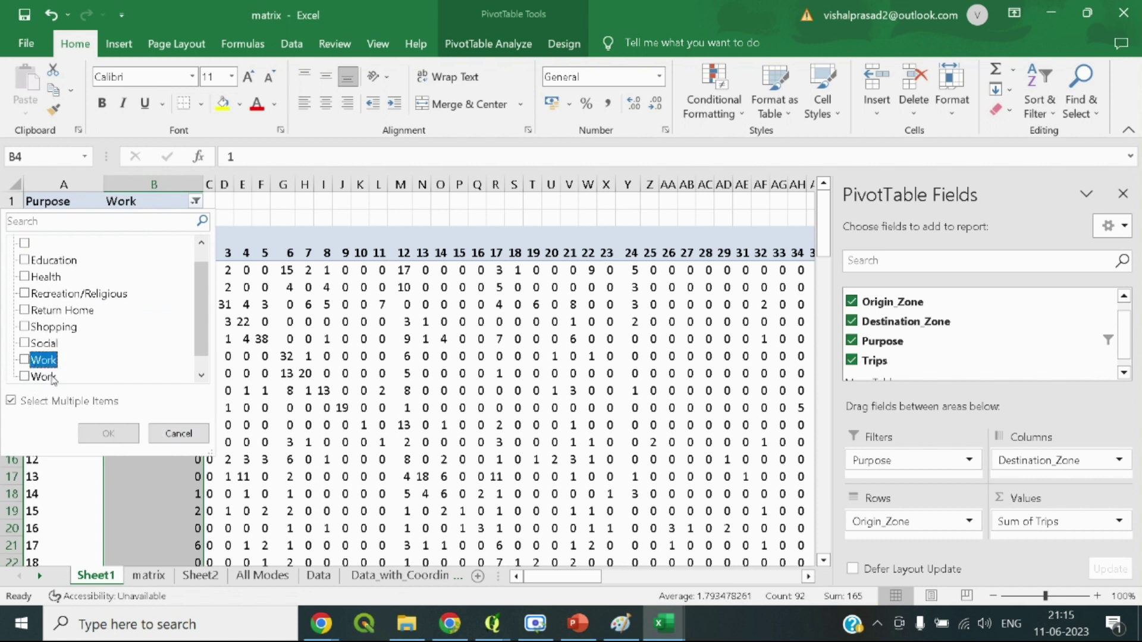
pyautogui.click(47, 381)
pyautogui.scroll(-1, 47, 375)
pyautogui.click(24, 343)
pyautogui.click(89, 427)
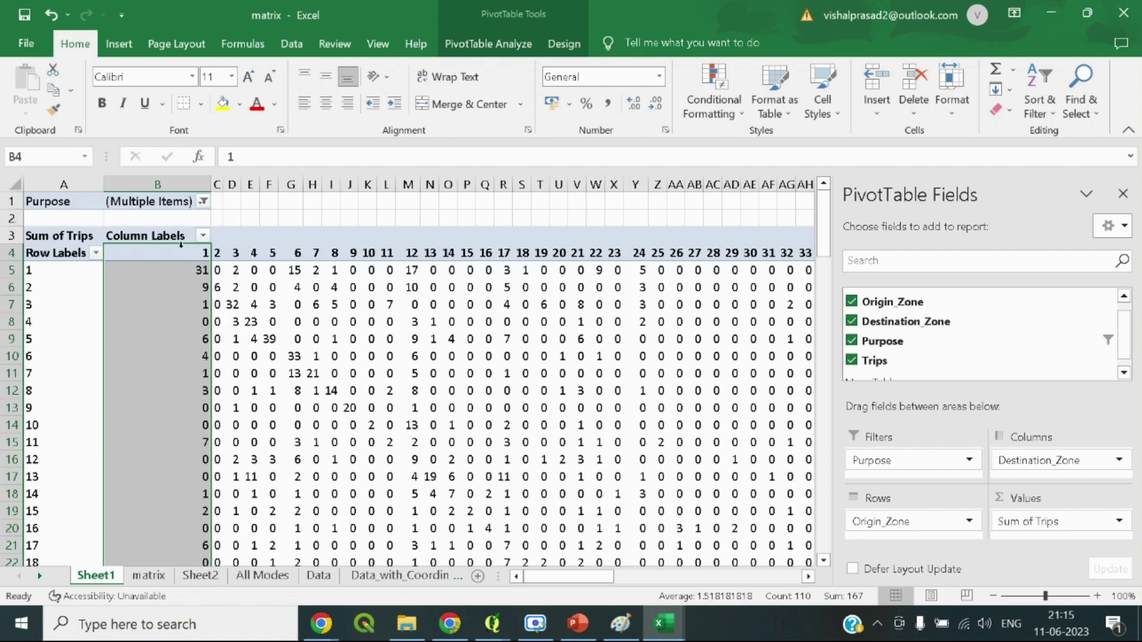
# Copy all trip values of the pivot table from cell B5 through zone 108, excluding labels and grand totals
pyautogui.click(186, 266)
pyautogui.click(188, 252)
pyautogui.click(187, 268)
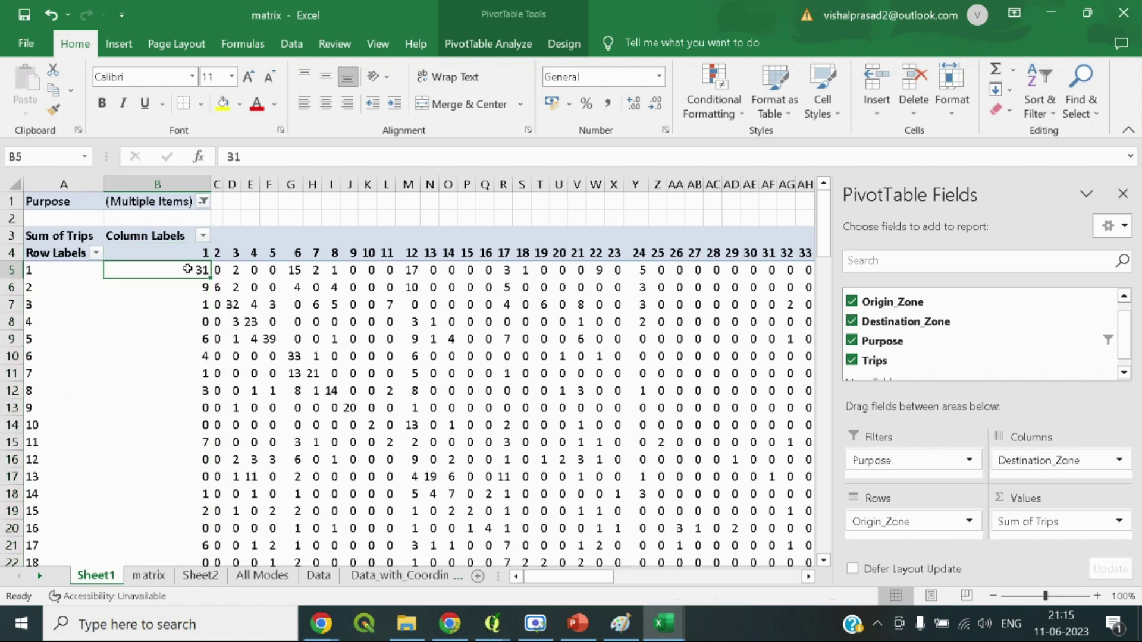
pyautogui.hotkey('ctrl', 'shift', 'Right')
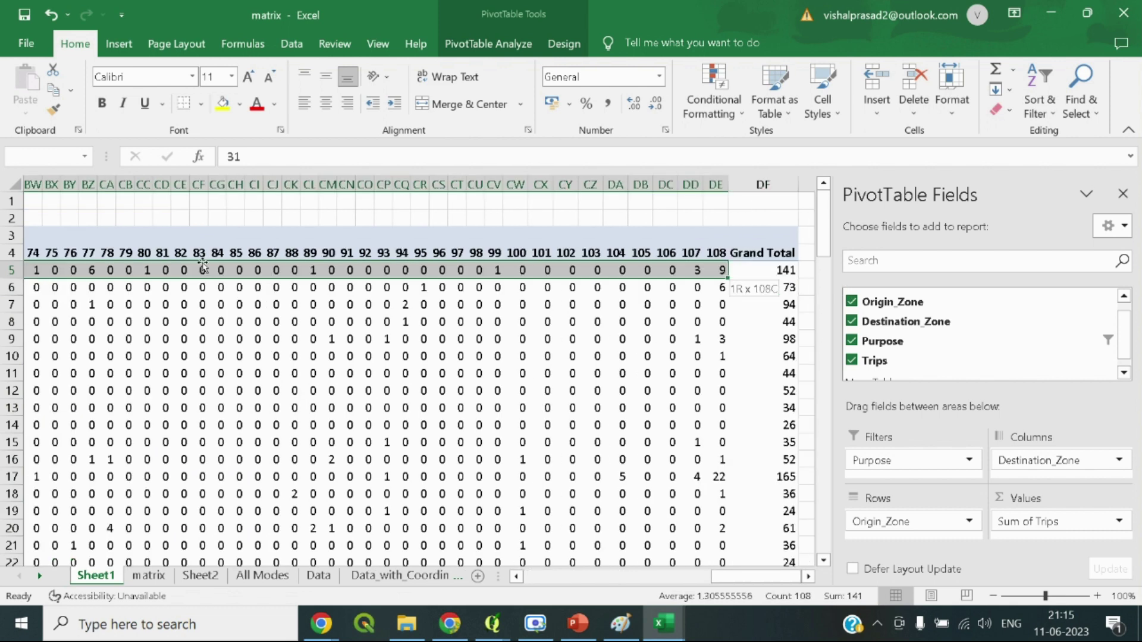
pyautogui.hotkey('ctrl', 'shift', 'Down')
pyautogui.hotkey('ctrl', 'c')
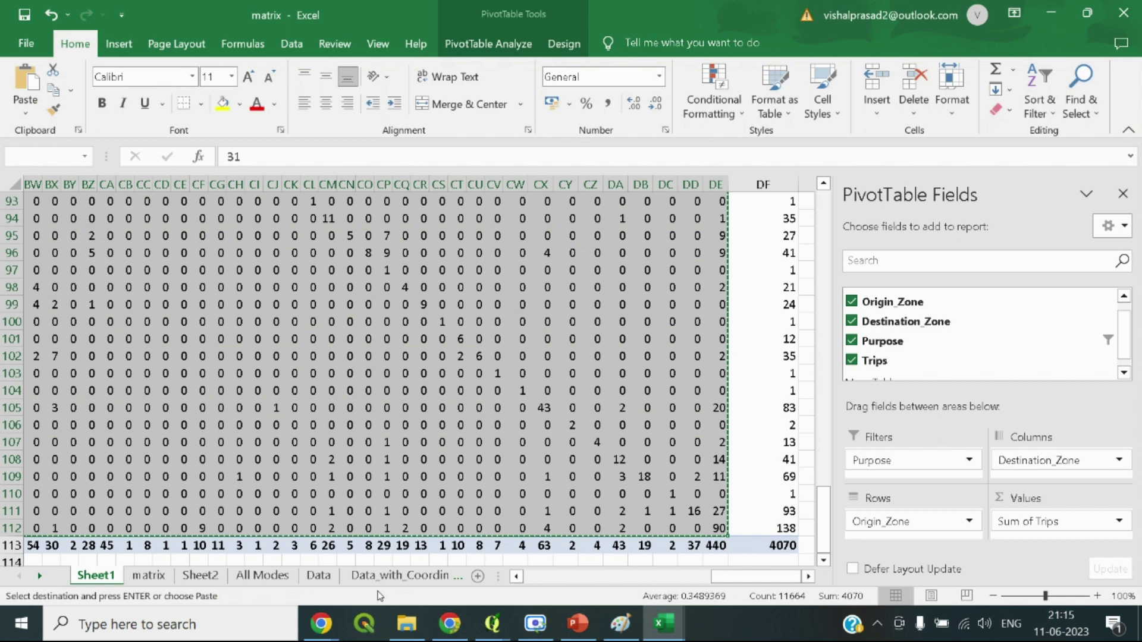
# Switch to the work workbook and paste the copied trip matrix starting at cell CC1
pyautogui.click(678, 630)
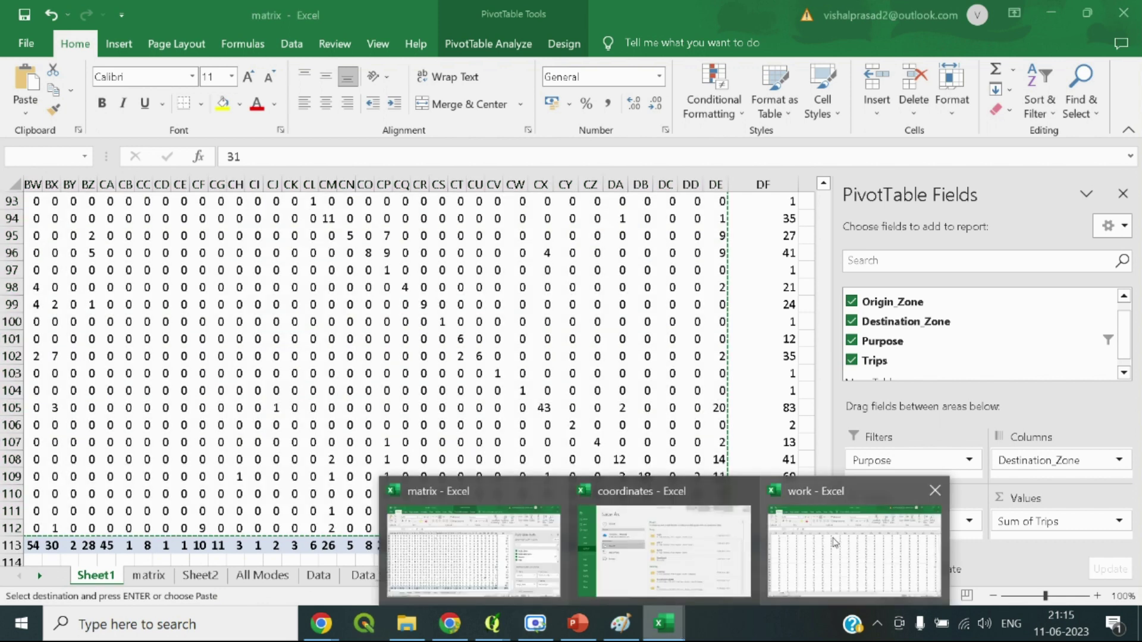
pyautogui.click(845, 541)
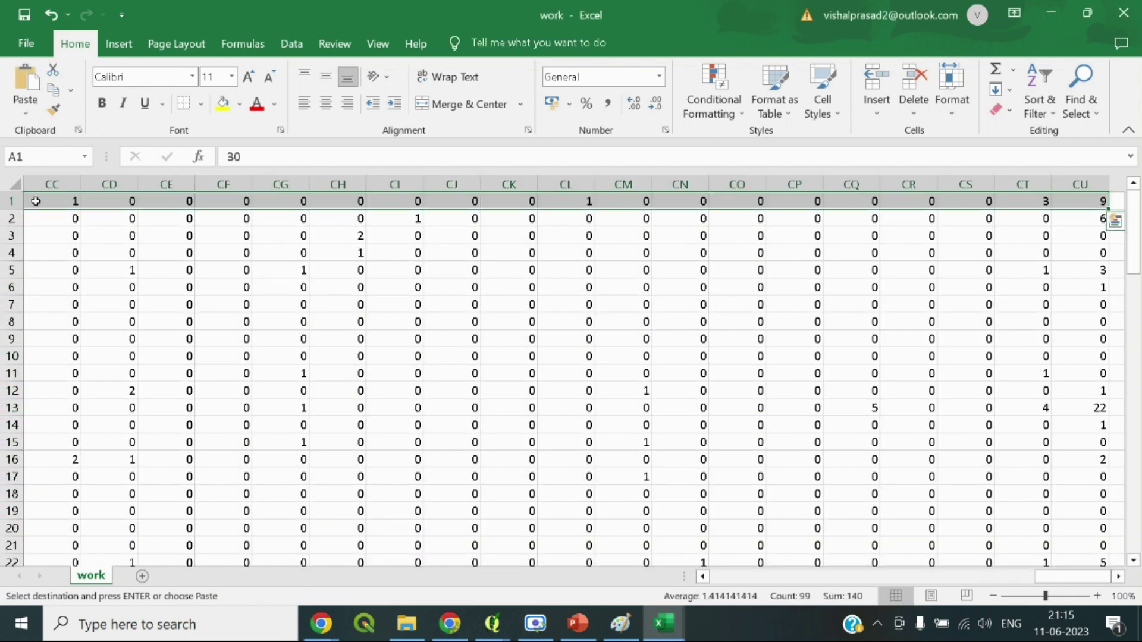
pyautogui.click(36, 201)
pyautogui.rightClick(36, 201)
pyautogui.click(111, 265)
pyautogui.click(134, 268)
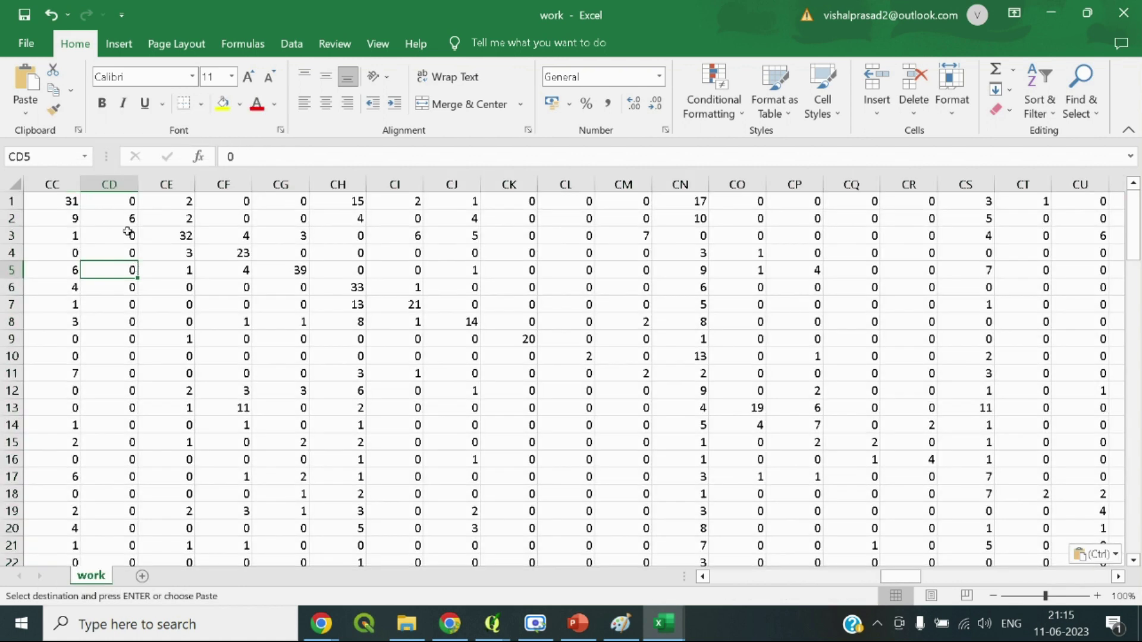
# Save the workbook as work1 in tab-delimited text format in the Nashik maps folder
pyautogui.click(26, 43)
pyautogui.click(57, 285)
pyautogui.click(568, 208)
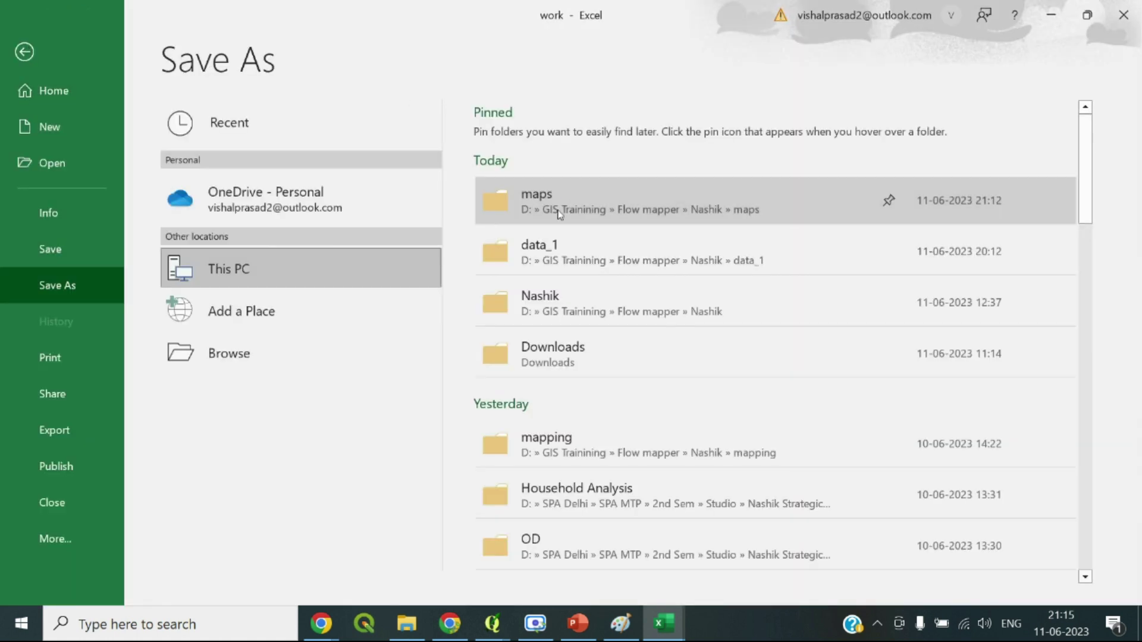
pyautogui.click(185, 168)
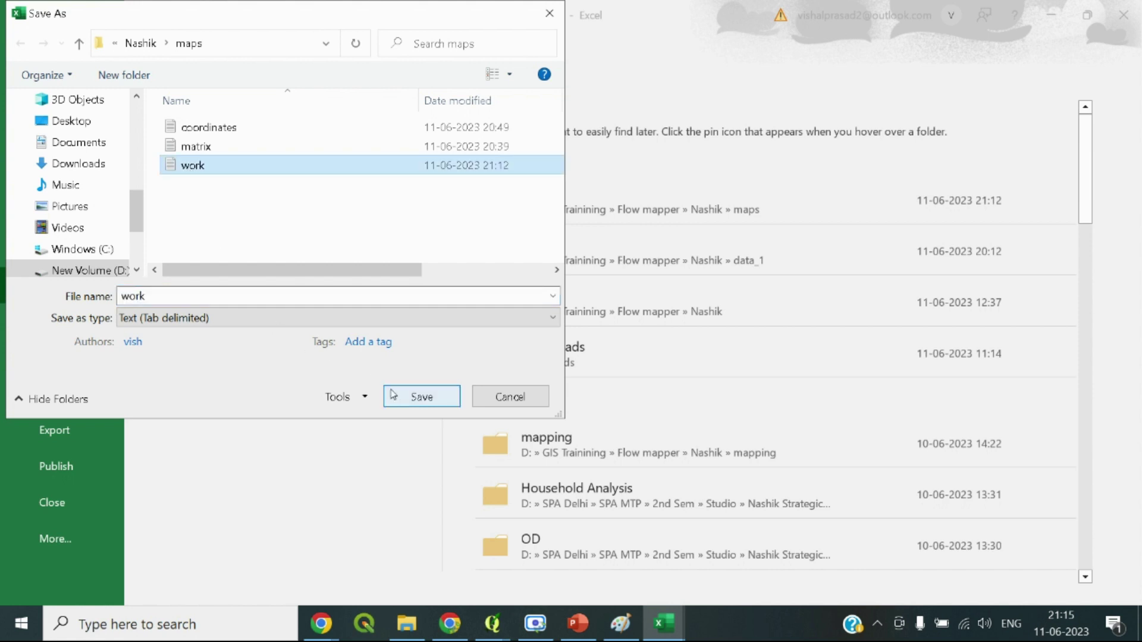
pyautogui.click(211, 296)
pyautogui.click(211, 295)
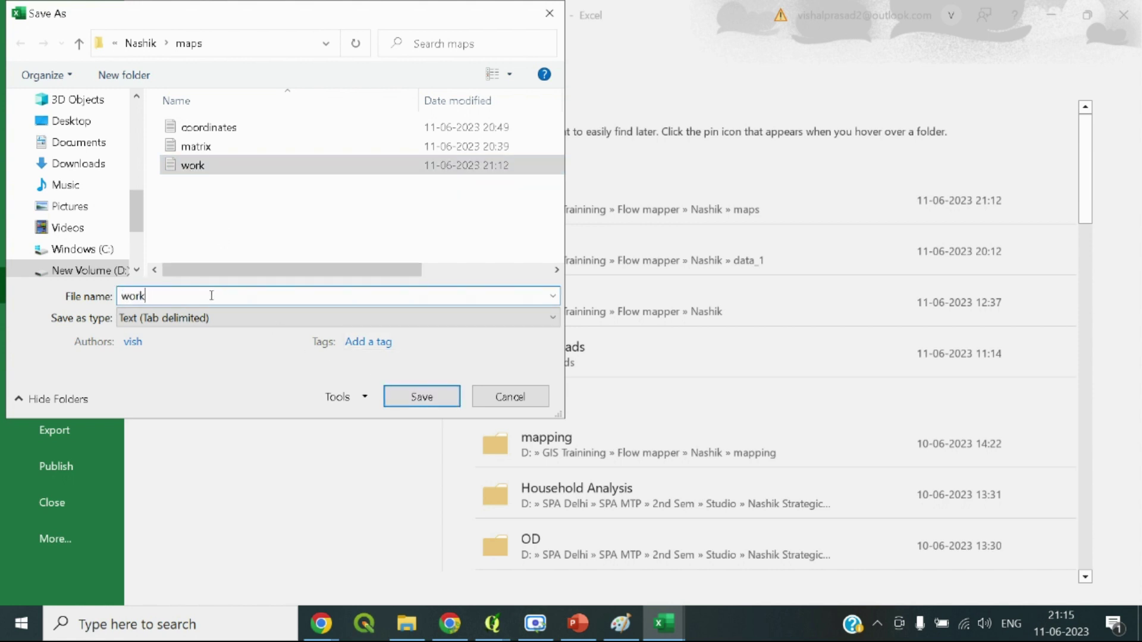
pyautogui.write('1')
pyautogui.click(423, 396)
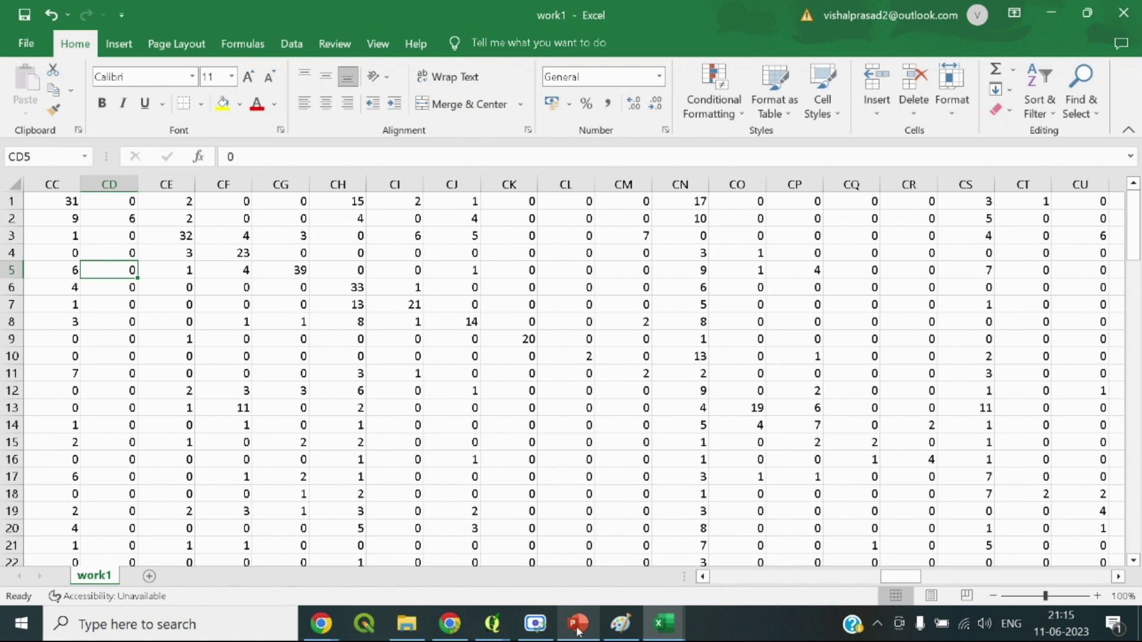
# Switch to QGIS and start FlowMapper's Generate flow lines and nodes tool
pyautogui.moveTo(492, 624)
pyautogui.click(425, 555)
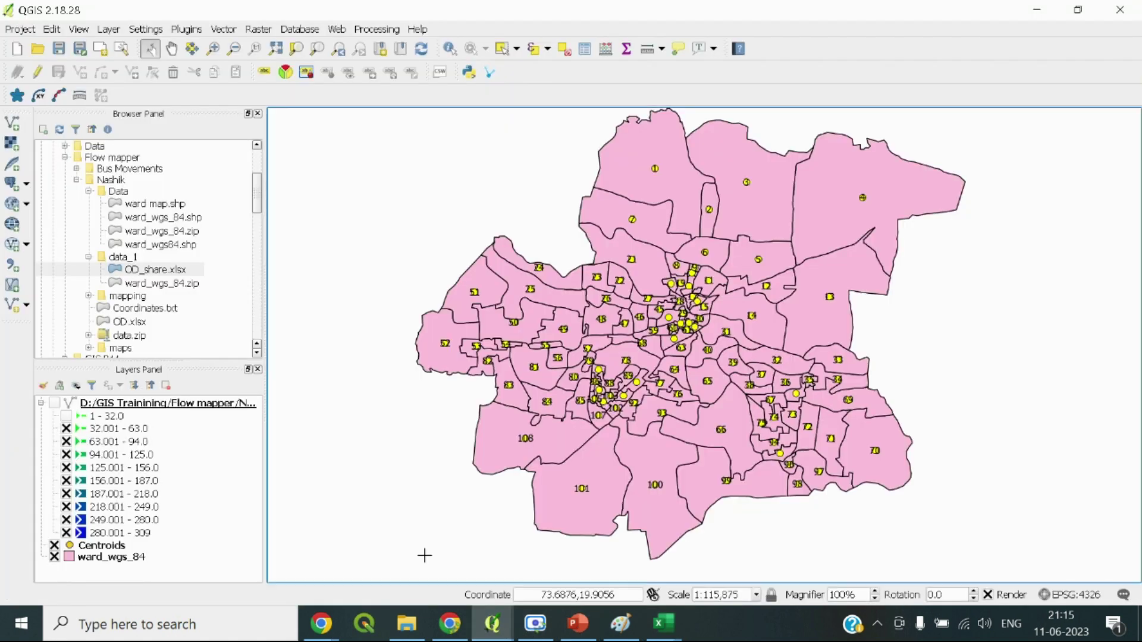
pyautogui.click(187, 30)
pyautogui.moveTo(216, 80)
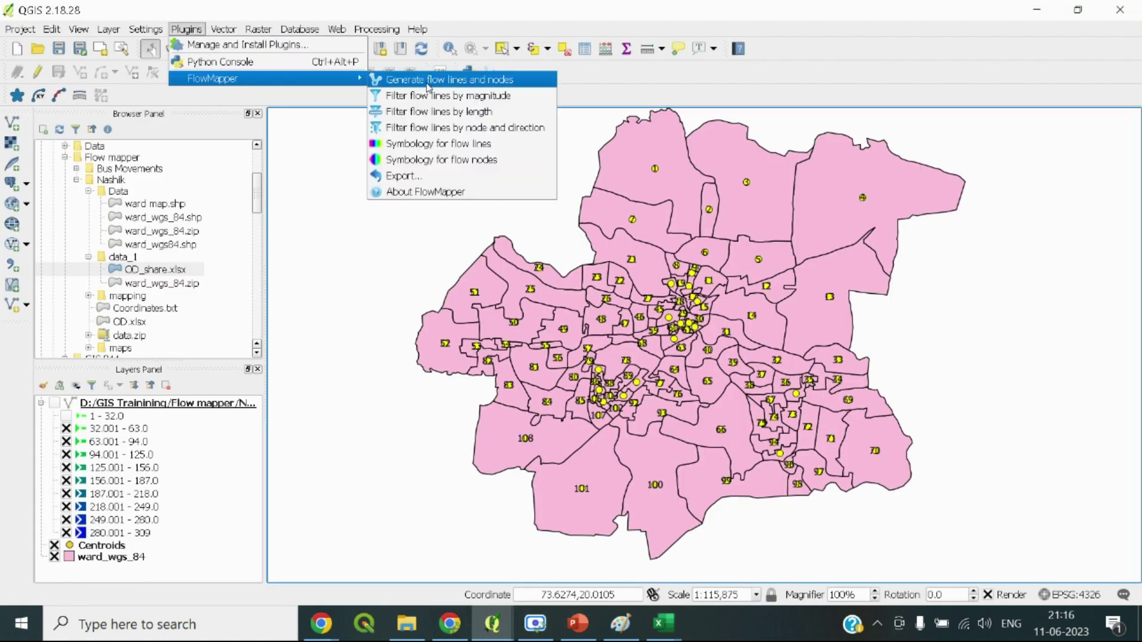
pyautogui.click(427, 79)
# Choose the Coordinates text file from the Flow mapper Nashik folder for the node coordinates and keep the two-way flow type
pyautogui.click(684, 203)
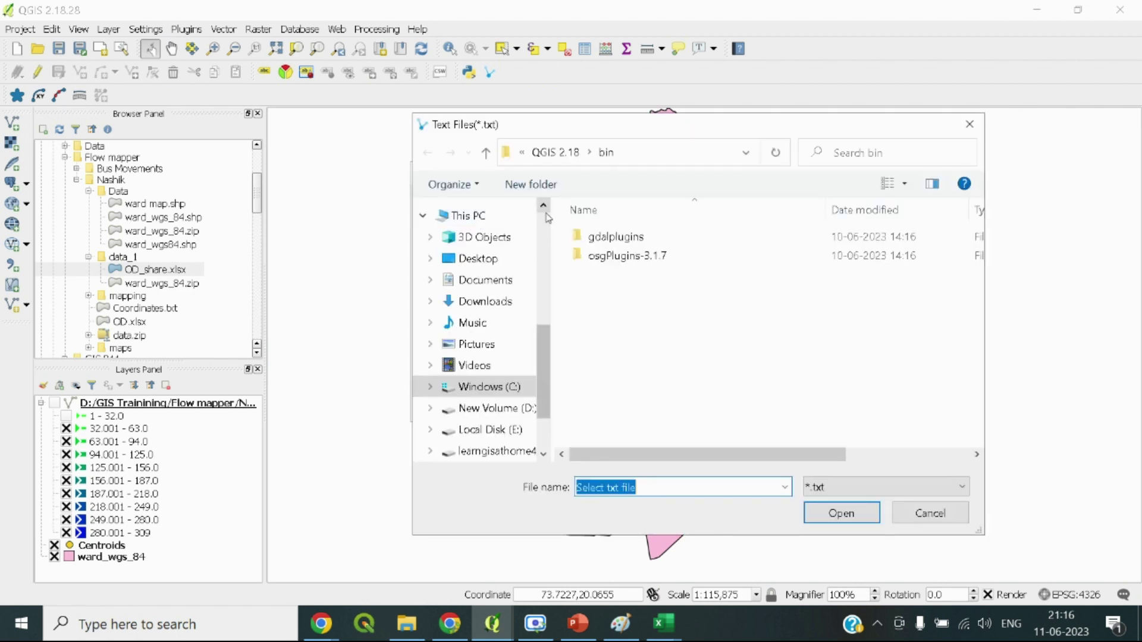
pyautogui.scroll(3, 469, 422)
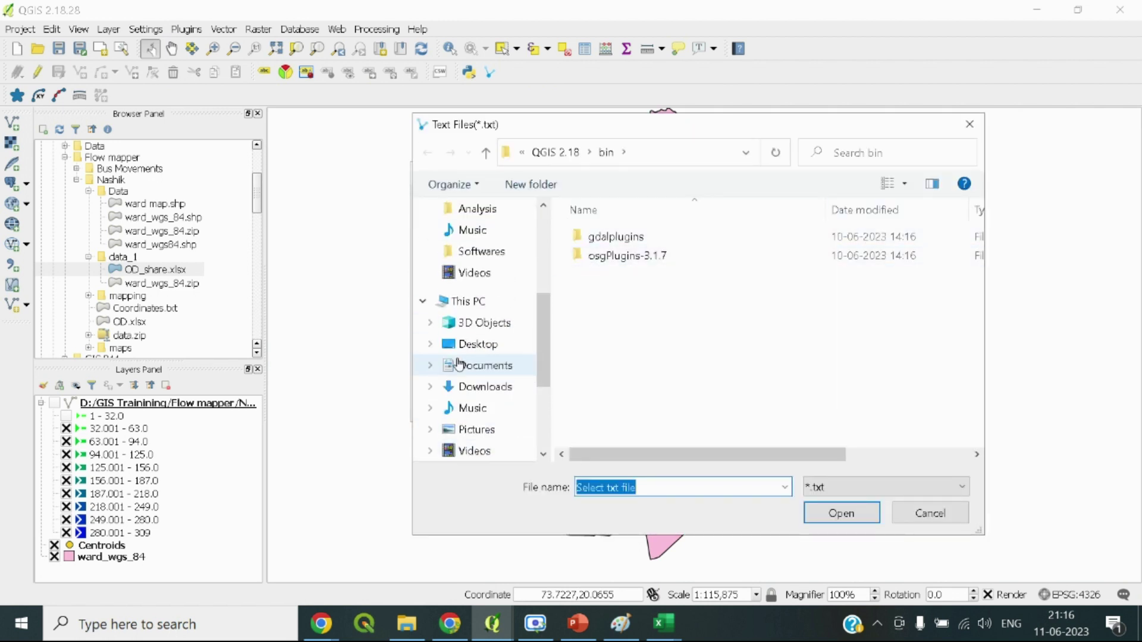
pyautogui.scroll(-4, 464, 373)
pyautogui.click(468, 380)
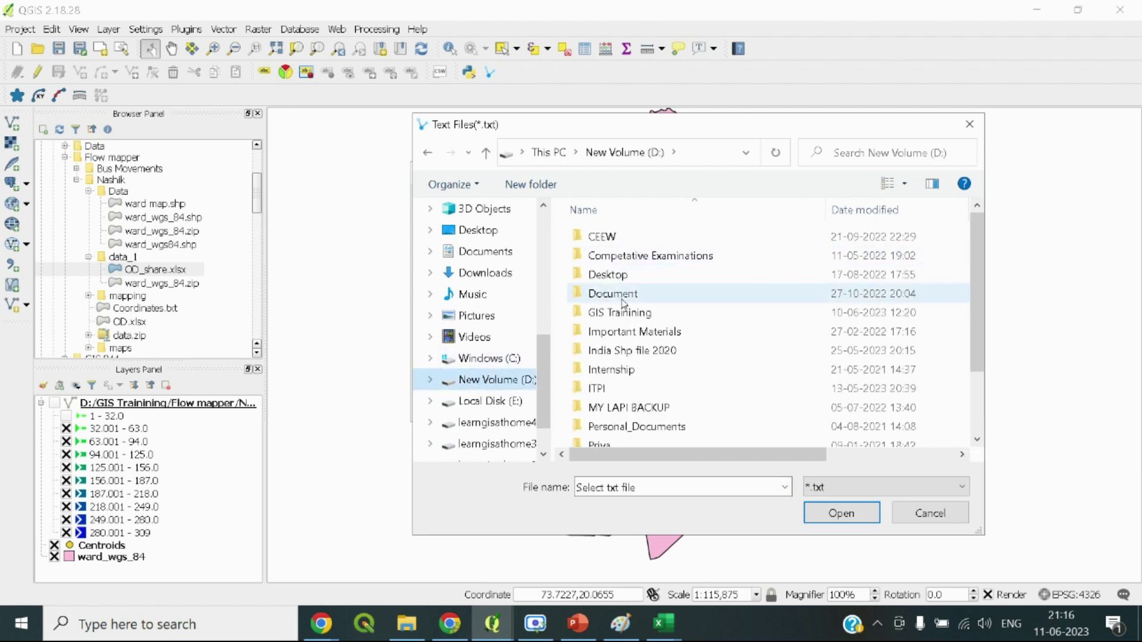
pyautogui.doubleClick(619, 383)
pyautogui.doubleClick(619, 256)
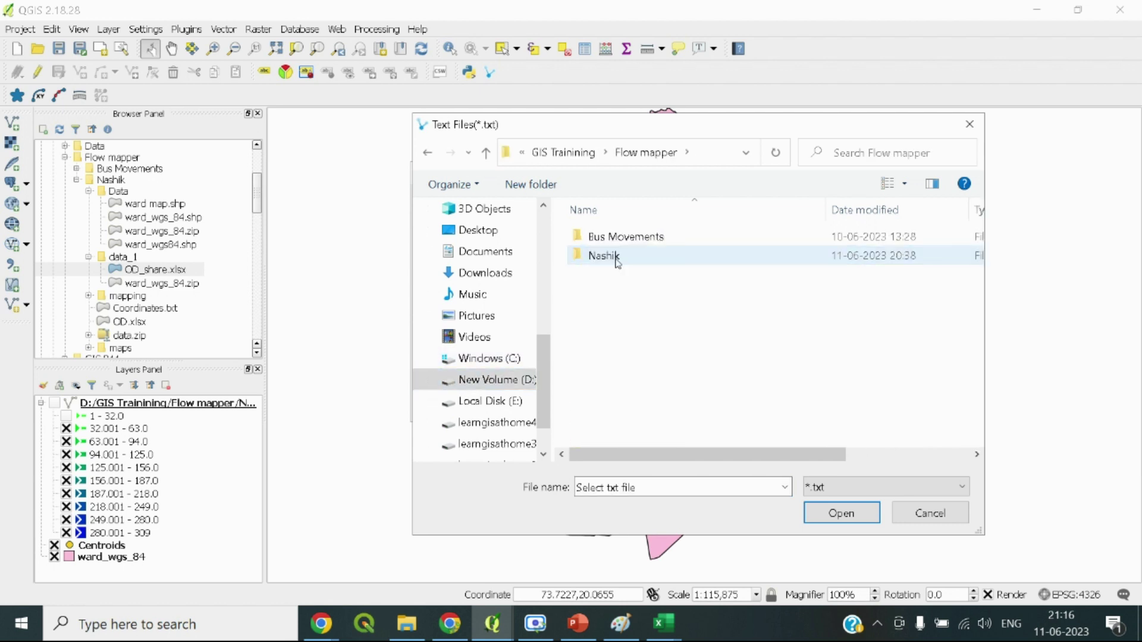
pyautogui.doubleClick(617, 257)
pyautogui.click(616, 312)
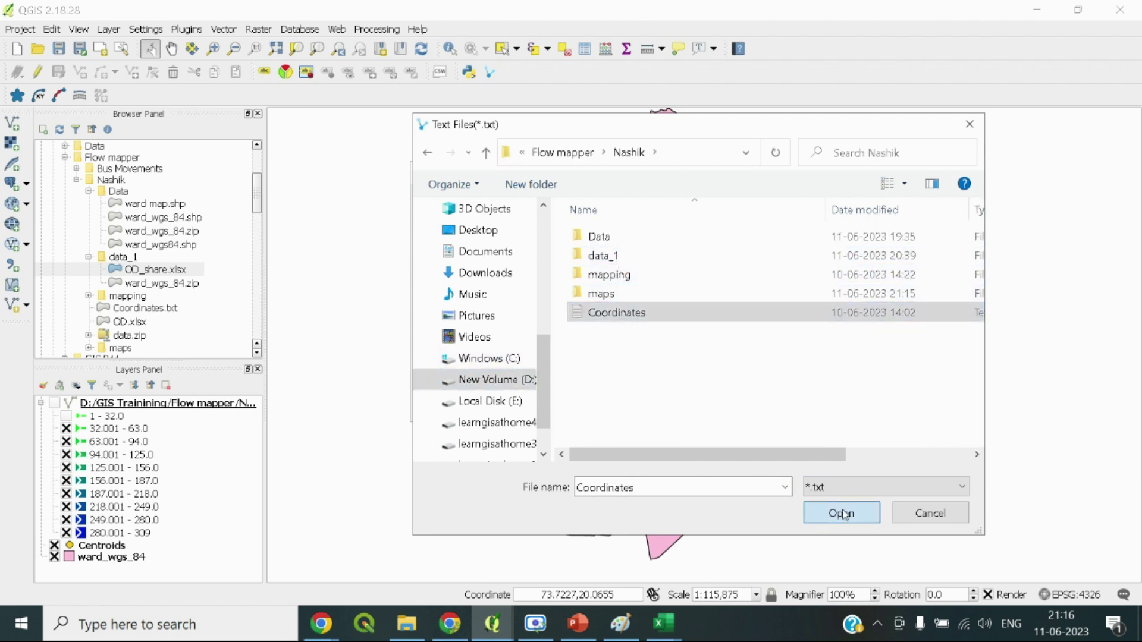
pyautogui.click(841, 512)
pyautogui.click(559, 272)
# Choose the work1 text file from the Flow mapper Nashik maps folder as the flow matrix file
pyautogui.click(706, 258)
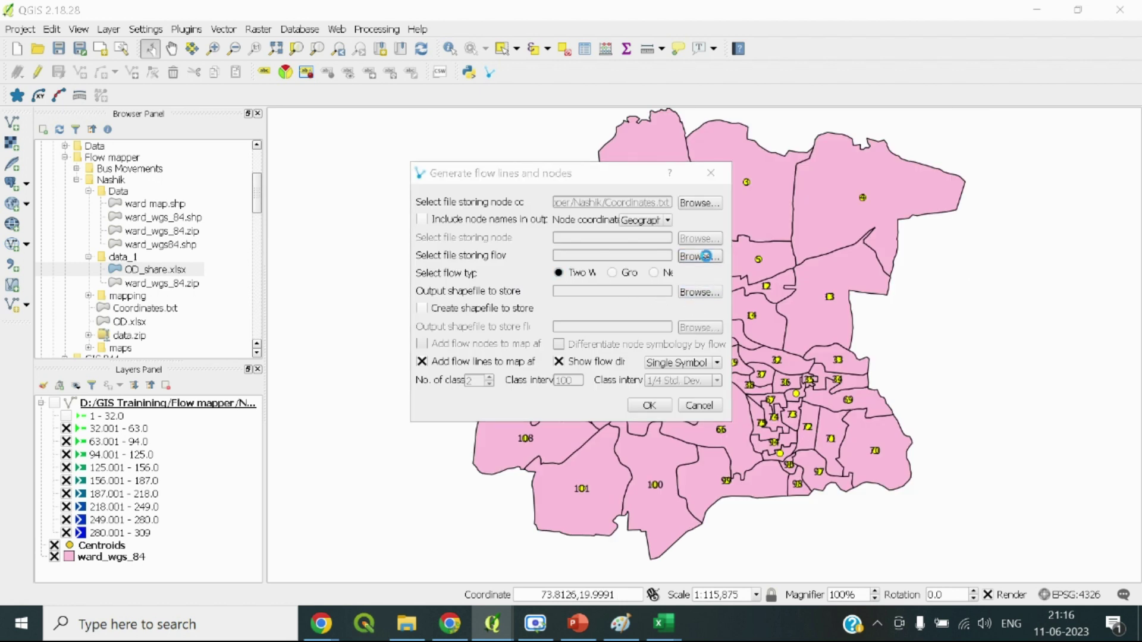
pyautogui.scroll(4, 479, 315)
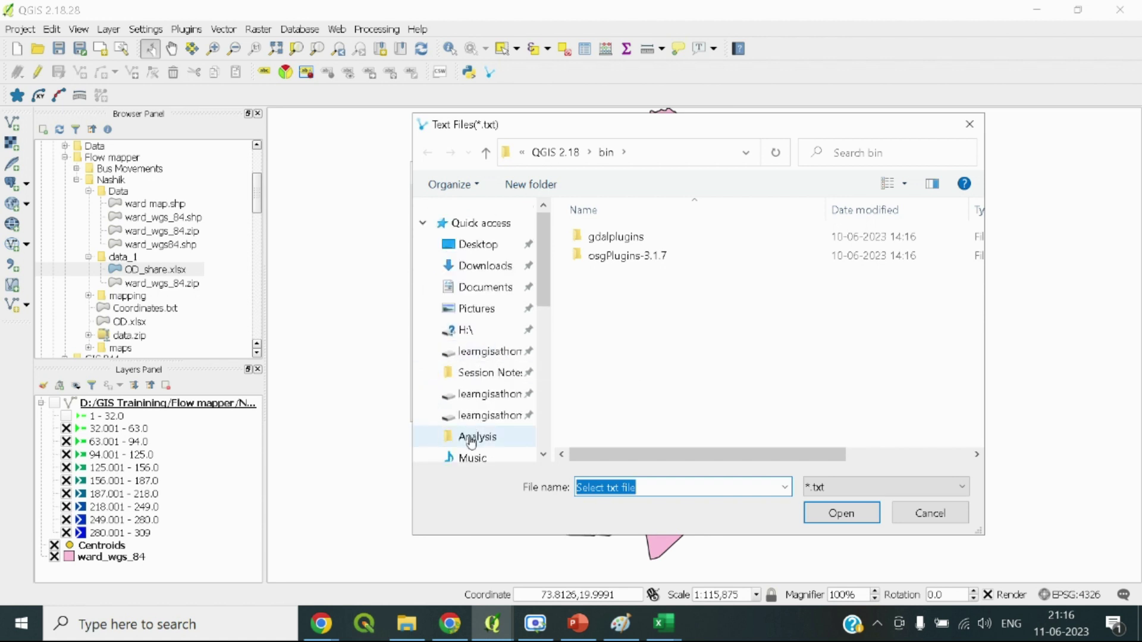
pyautogui.click(476, 372)
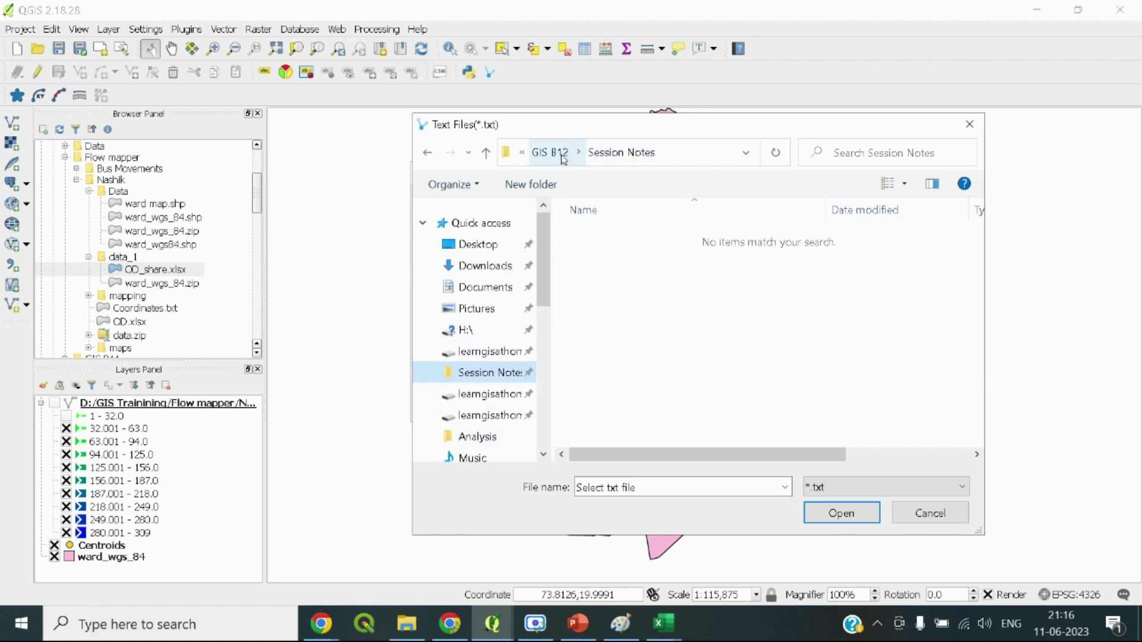
pyautogui.click(546, 153)
pyautogui.click(546, 154)
pyautogui.doubleClick(624, 256)
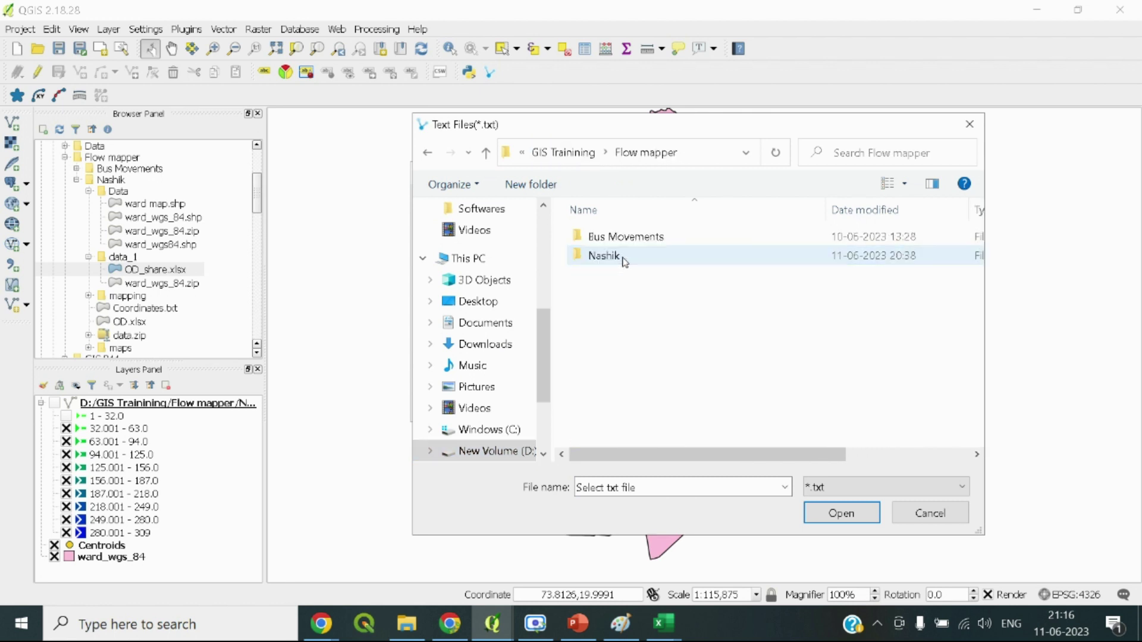
pyautogui.doubleClick(628, 260)
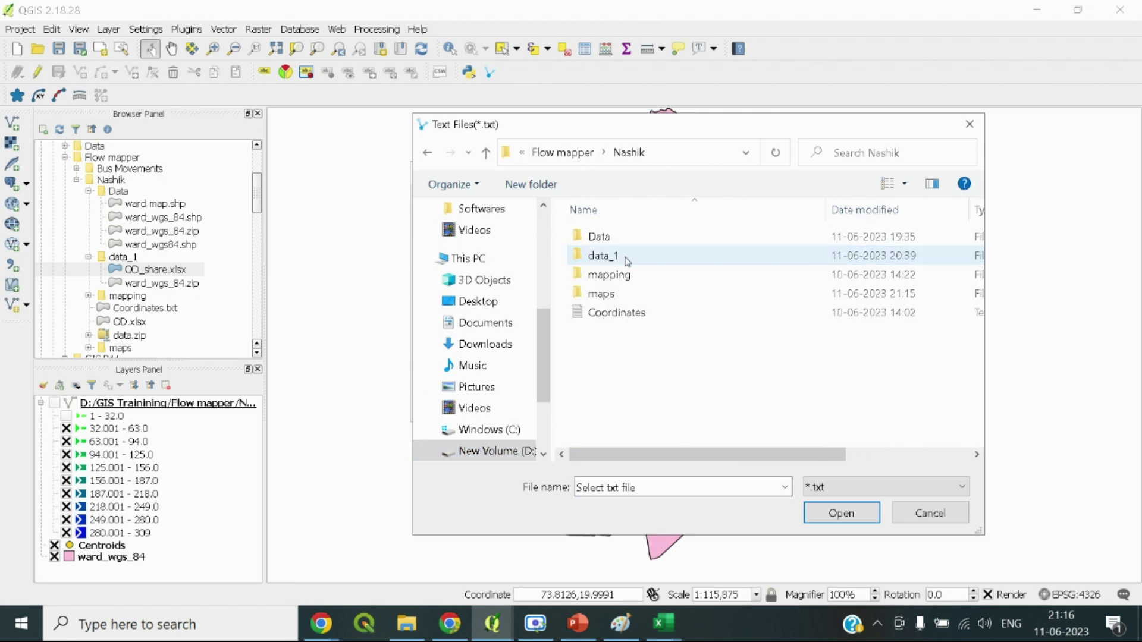
pyautogui.doubleClick(602, 295)
pyautogui.click(605, 293)
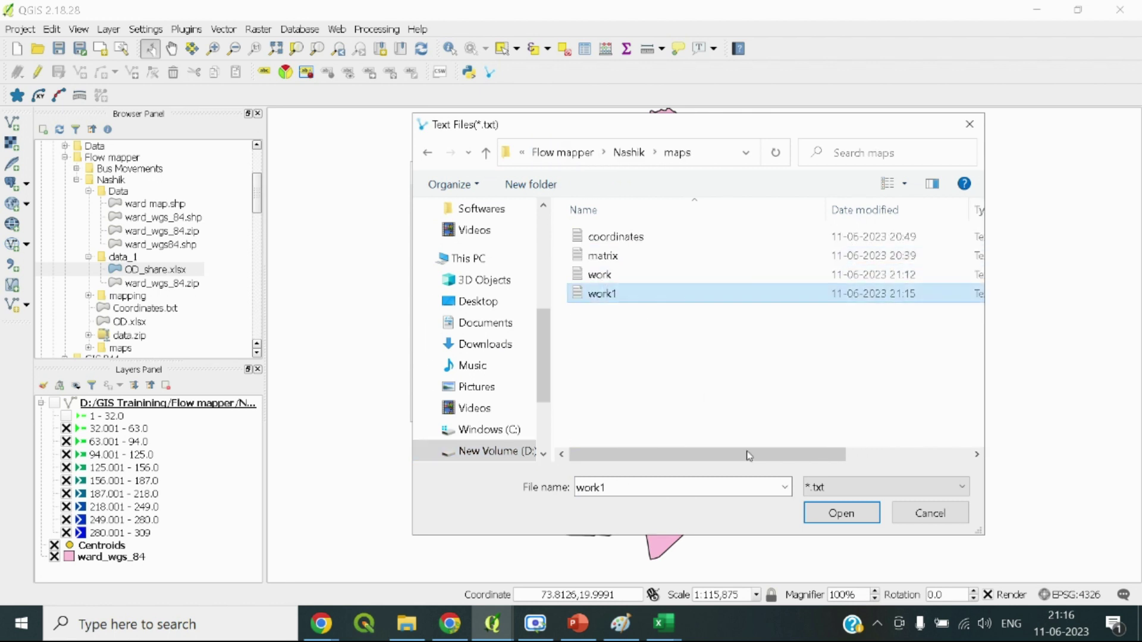
pyautogui.click(827, 521)
# Set the output flow line shapefile to Work.shp in the Flow mapper Nashik maps folder
pyautogui.click(681, 292)
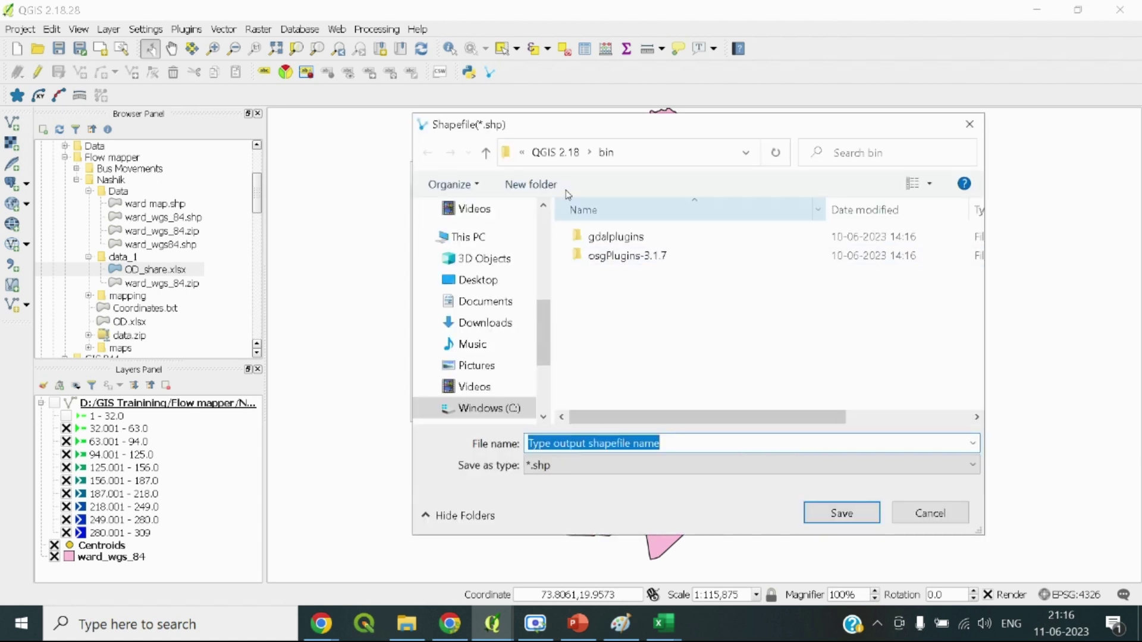
pyautogui.scroll(3, 476, 323)
pyautogui.scroll(-2, 479, 328)
pyautogui.scroll(4, 476, 324)
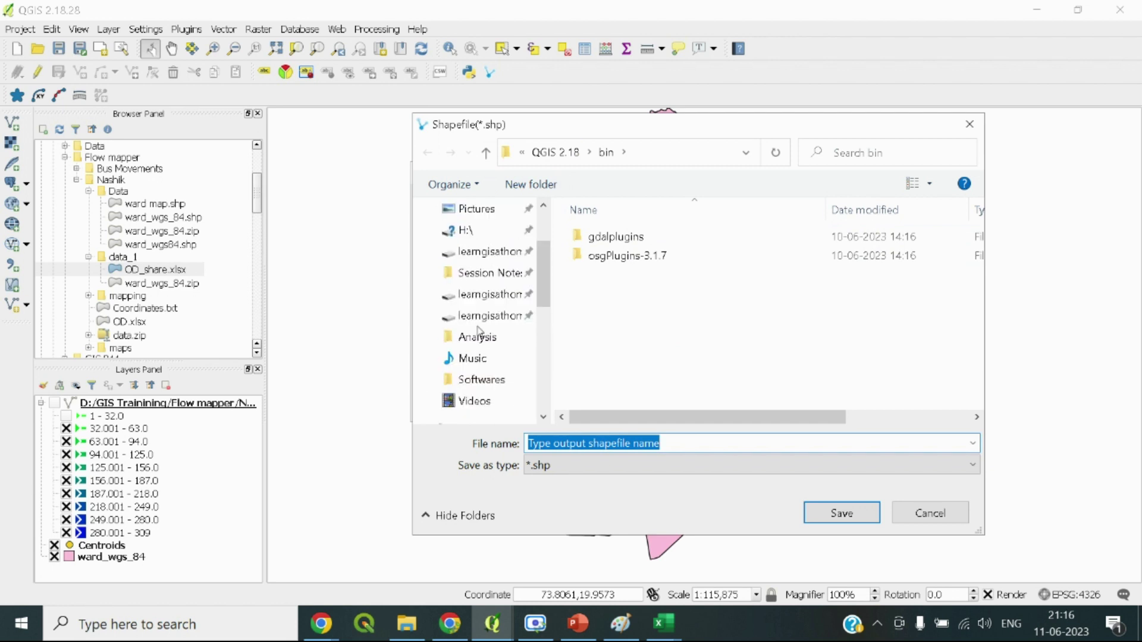
pyautogui.click(476, 322)
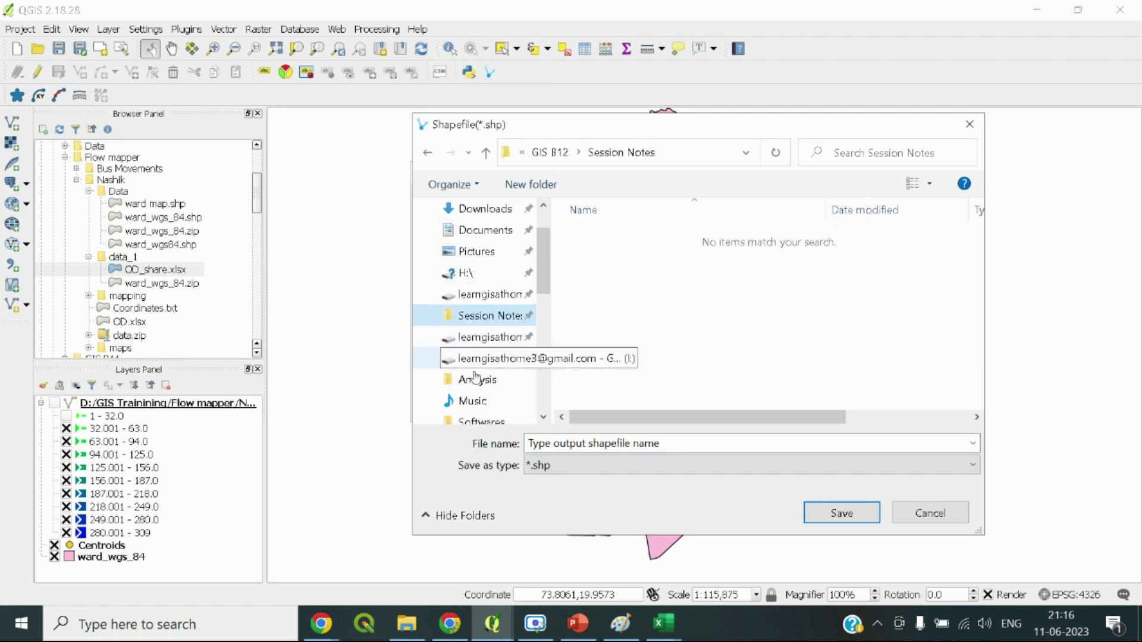
pyautogui.click(559, 152)
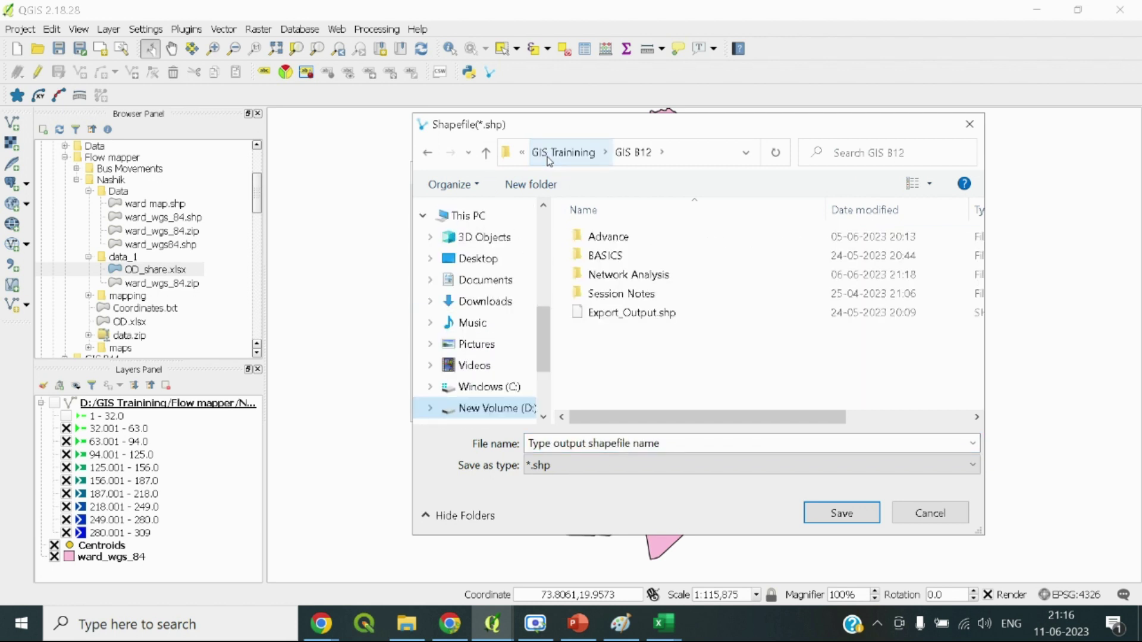
pyautogui.click(565, 153)
pyautogui.click(608, 257)
pyautogui.doubleClick(608, 257)
pyautogui.doubleClick(608, 258)
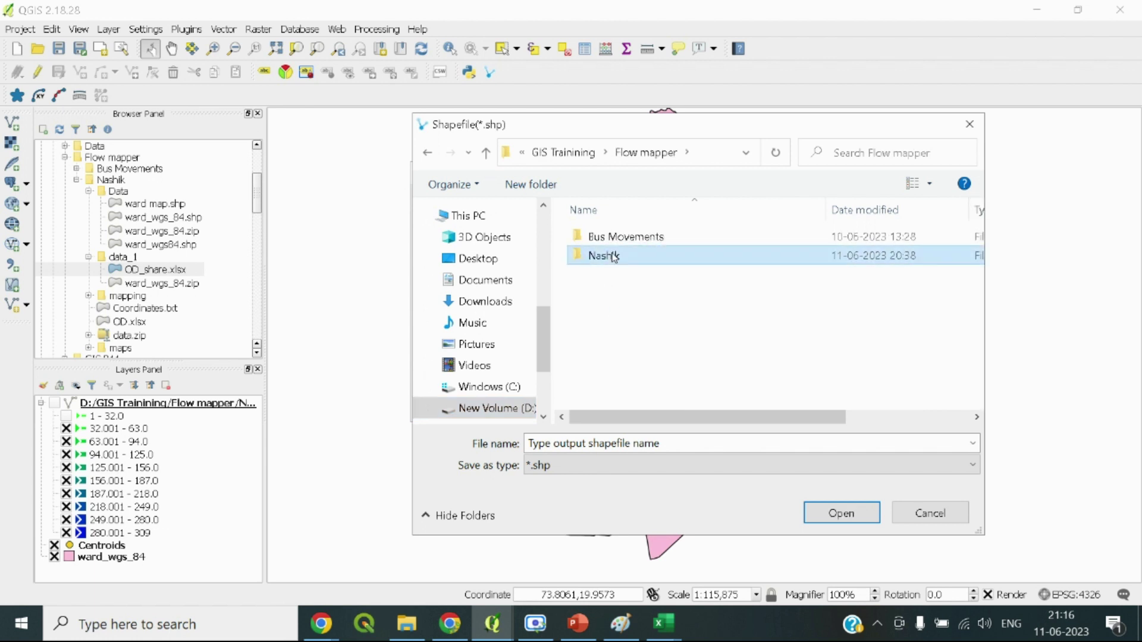
pyautogui.click(609, 294)
pyautogui.doubleClick(609, 294)
pyautogui.click(635, 438)
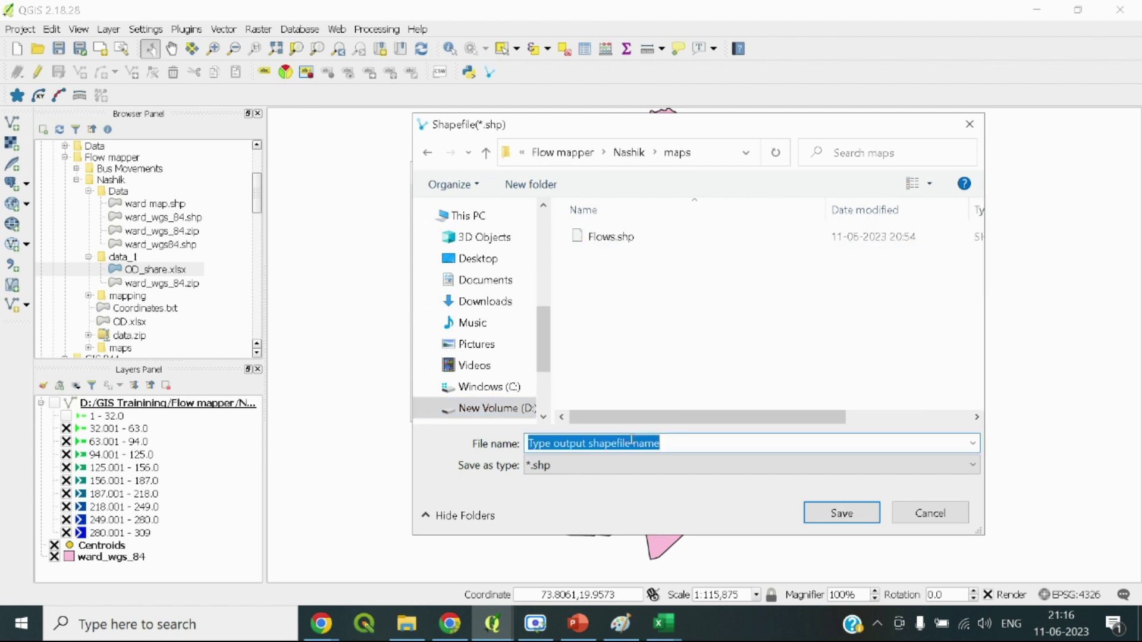
pyautogui.write('Work')
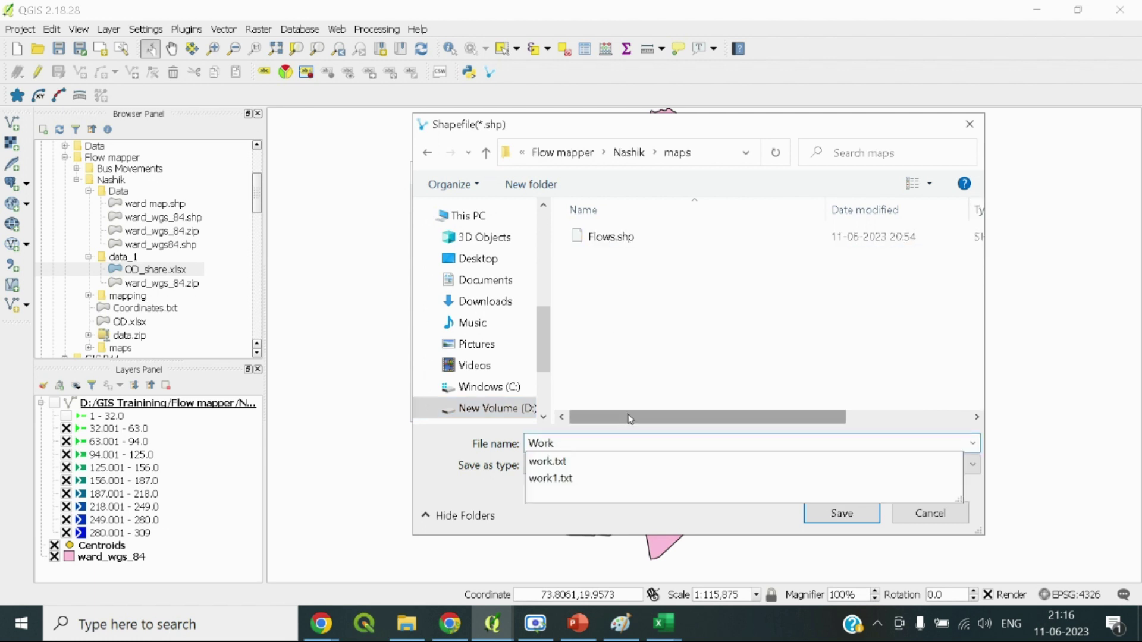
pyautogui.press('Escape')
pyautogui.click(810, 518)
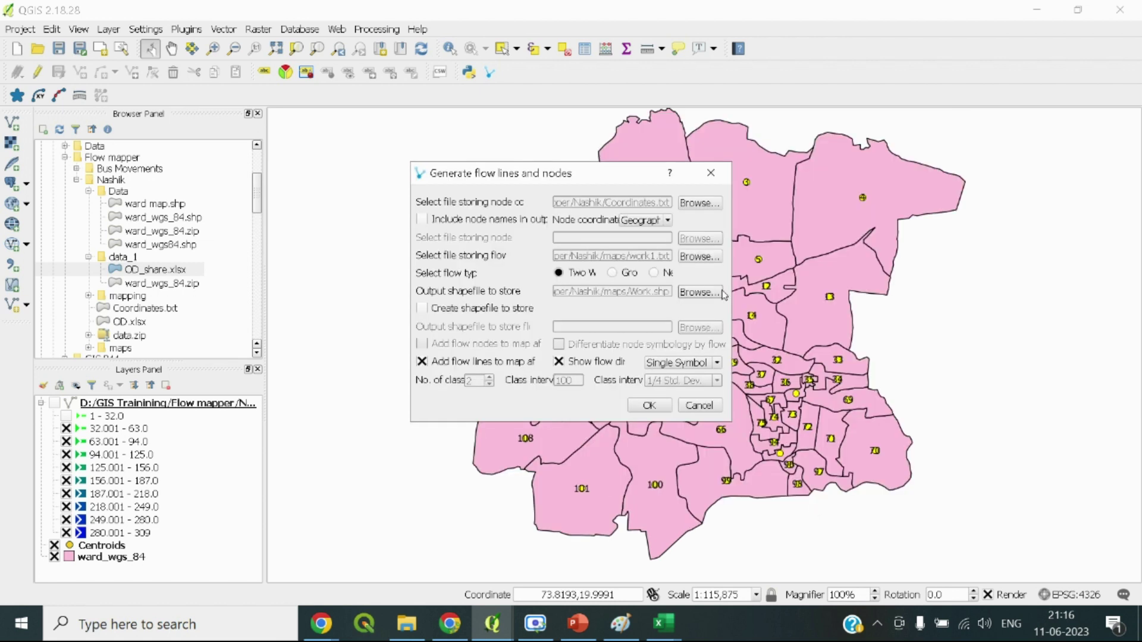
# Classify the flow lines by Equal Interval into 10 classes and generate them in the WGS 84 (EPSG:4326) coordinate system
pyautogui.click(698, 369)
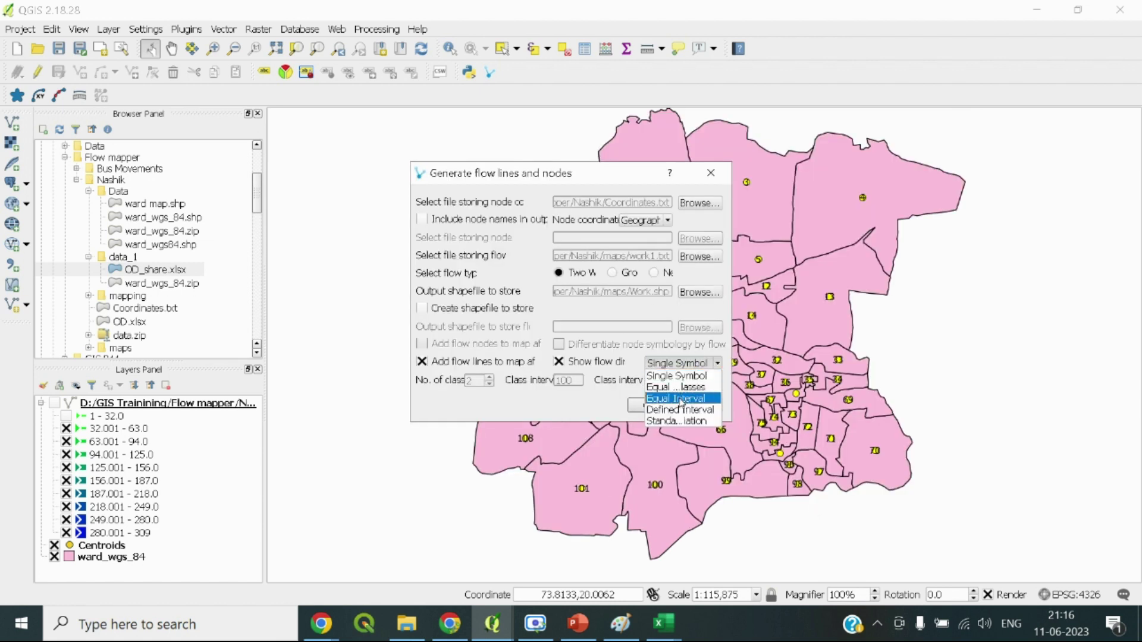
pyautogui.click(681, 401)
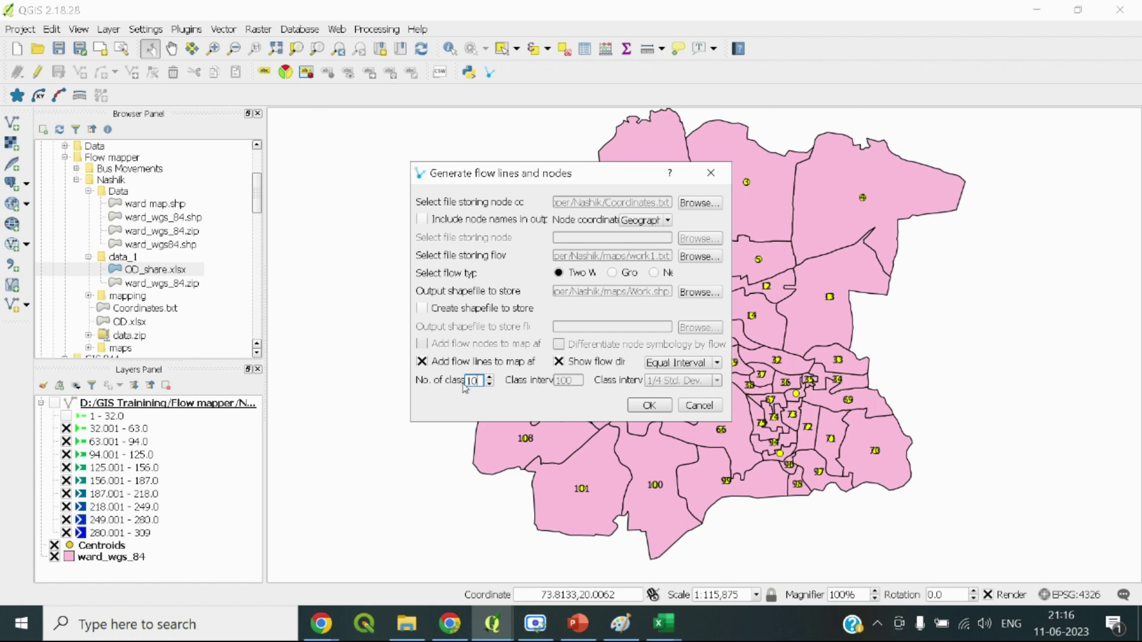
pyautogui.click(630, 405)
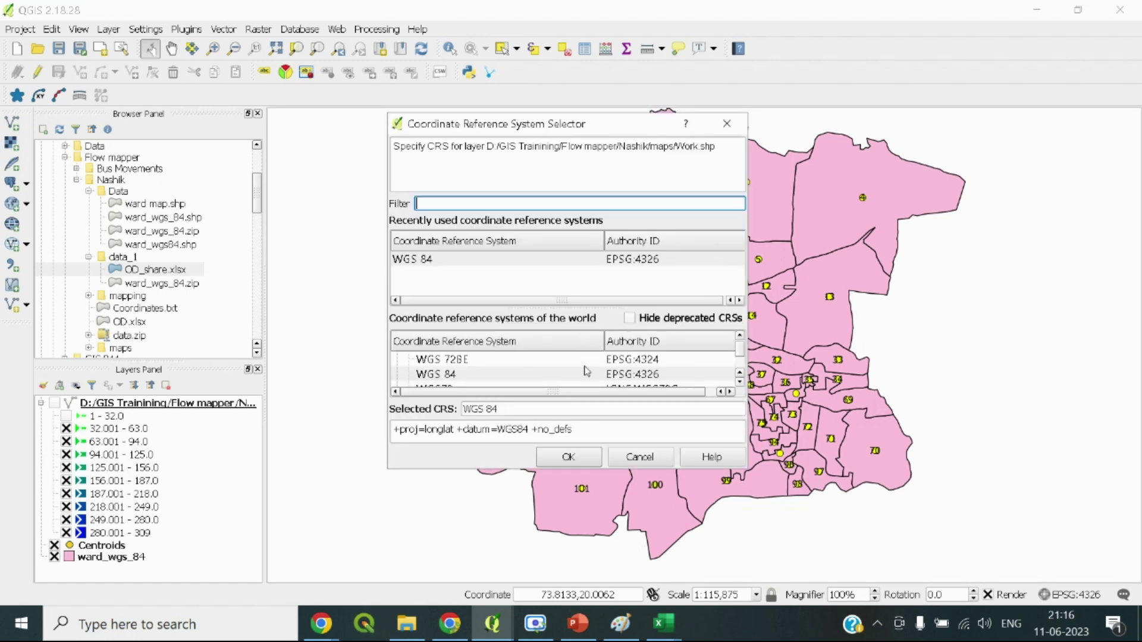
pyautogui.click(514, 374)
pyautogui.click(555, 459)
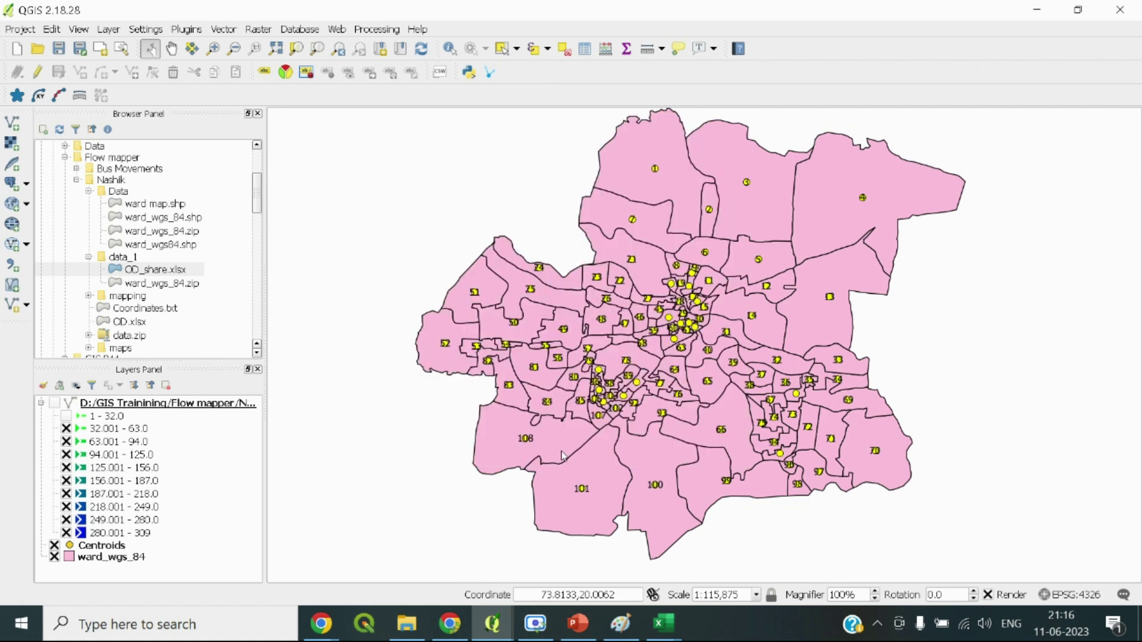
# Move the new Work flow lines layer above the ward_wgs_84 layer in the layer order
pyautogui.click(599, 331)
pyautogui.scroll(1, 705, 268)
pyautogui.scroll(-1, 705, 268)
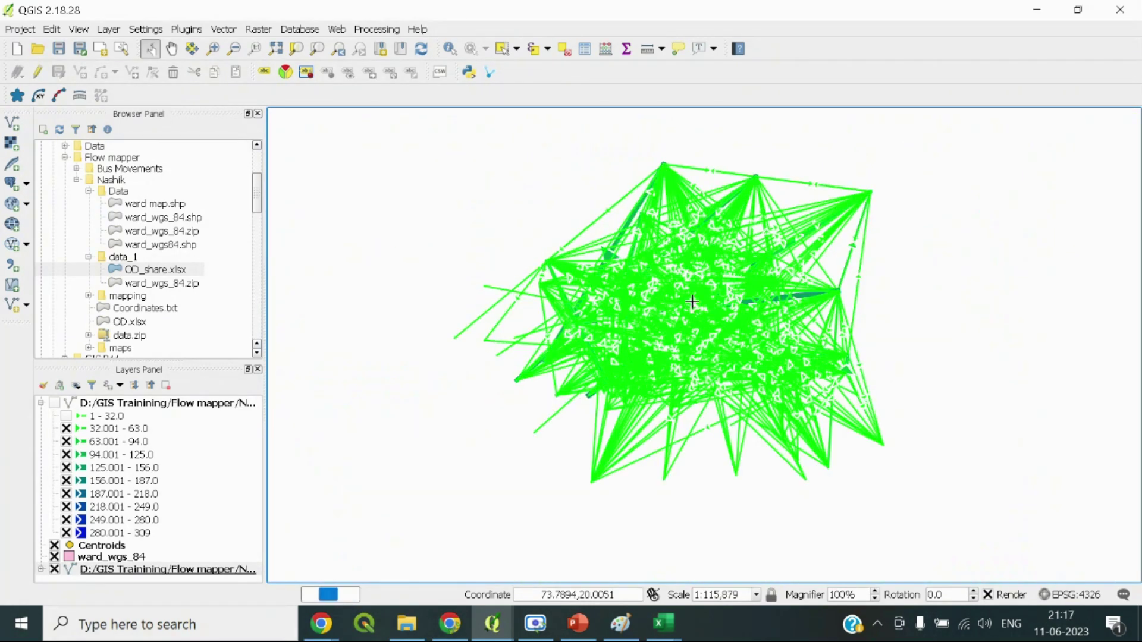
pyautogui.click(99, 562)
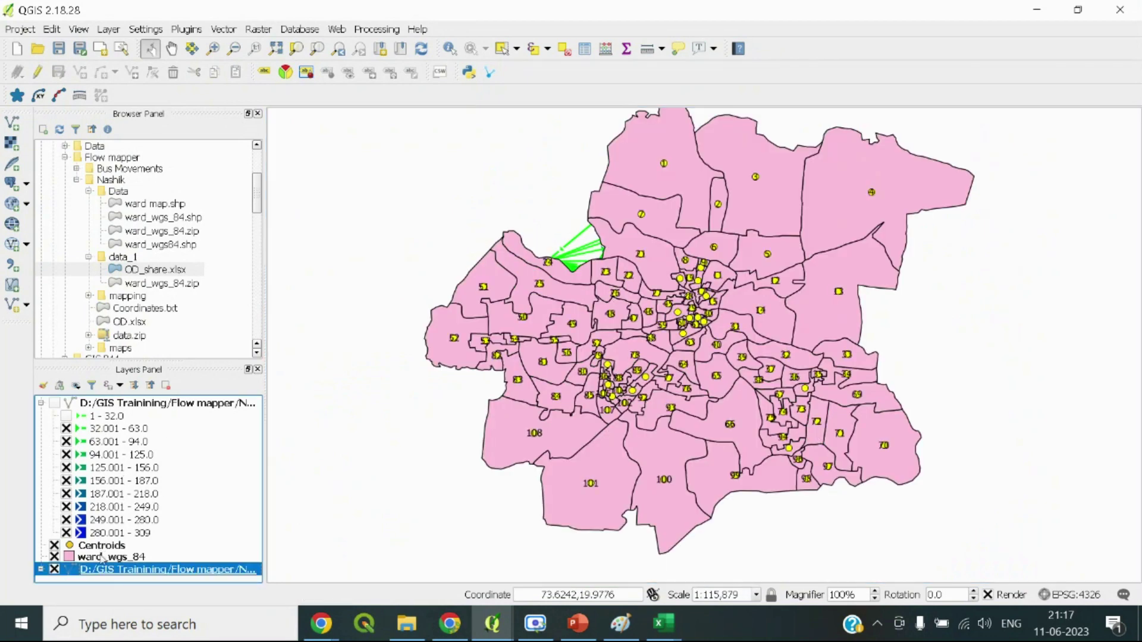
pyautogui.moveTo(98, 569); pyautogui.dragTo(101, 553)
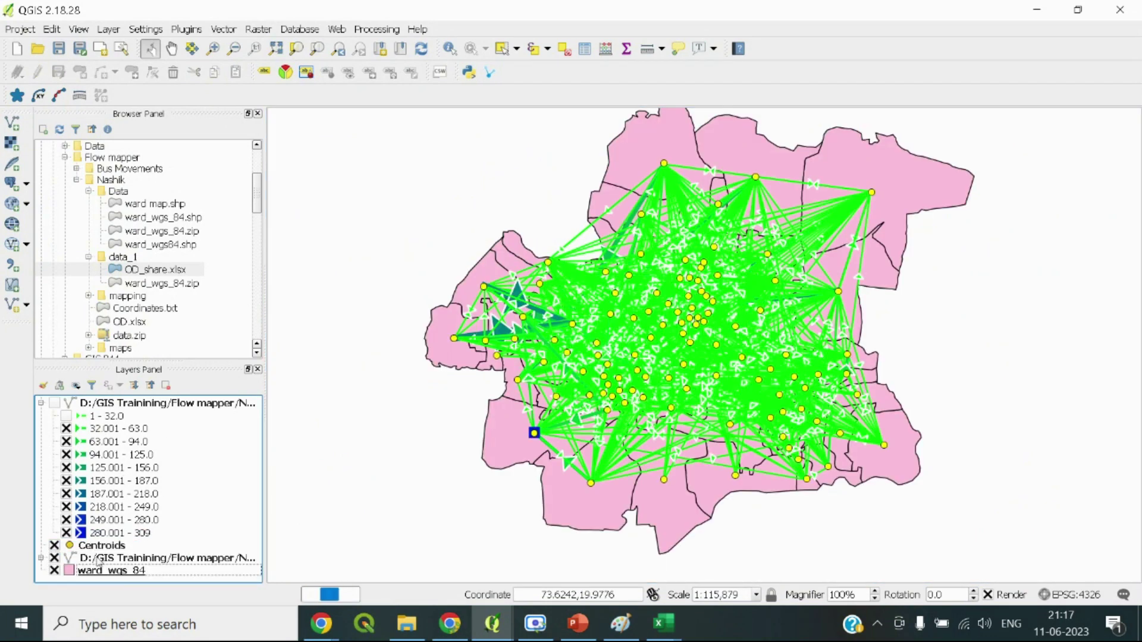
# Expand the Work flow layer's legend, hide its 1 - 10.0 class and inspect the remaining flows on the map
pyautogui.click(41, 558)
pyautogui.scroll(-1, 120, 508)
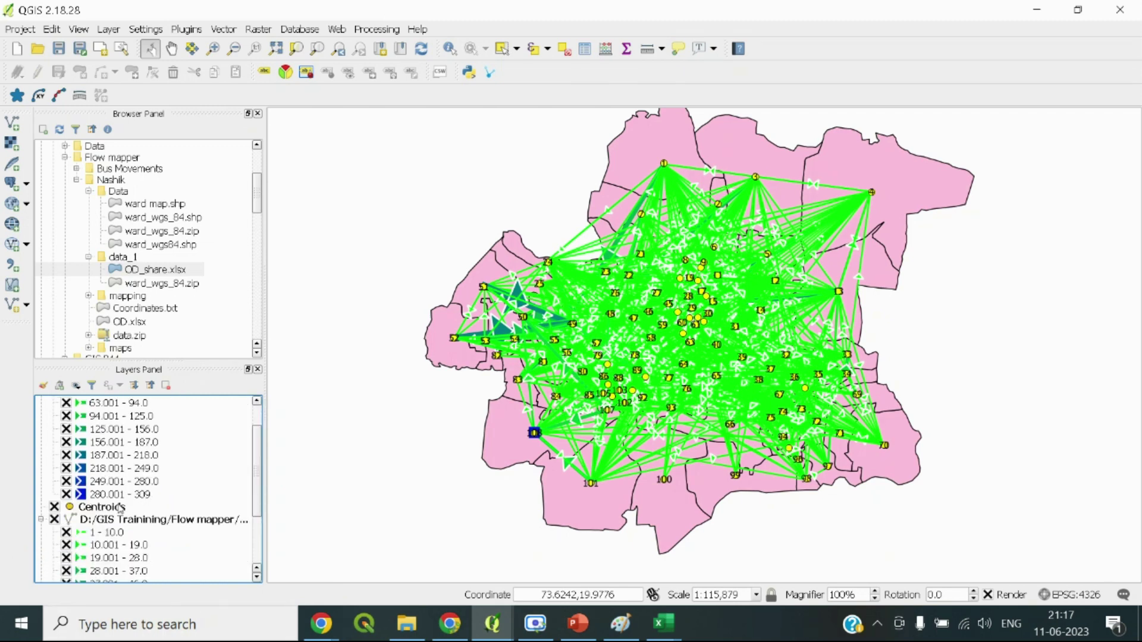
pyautogui.click(65, 532)
pyautogui.scroll(1, 693, 294)
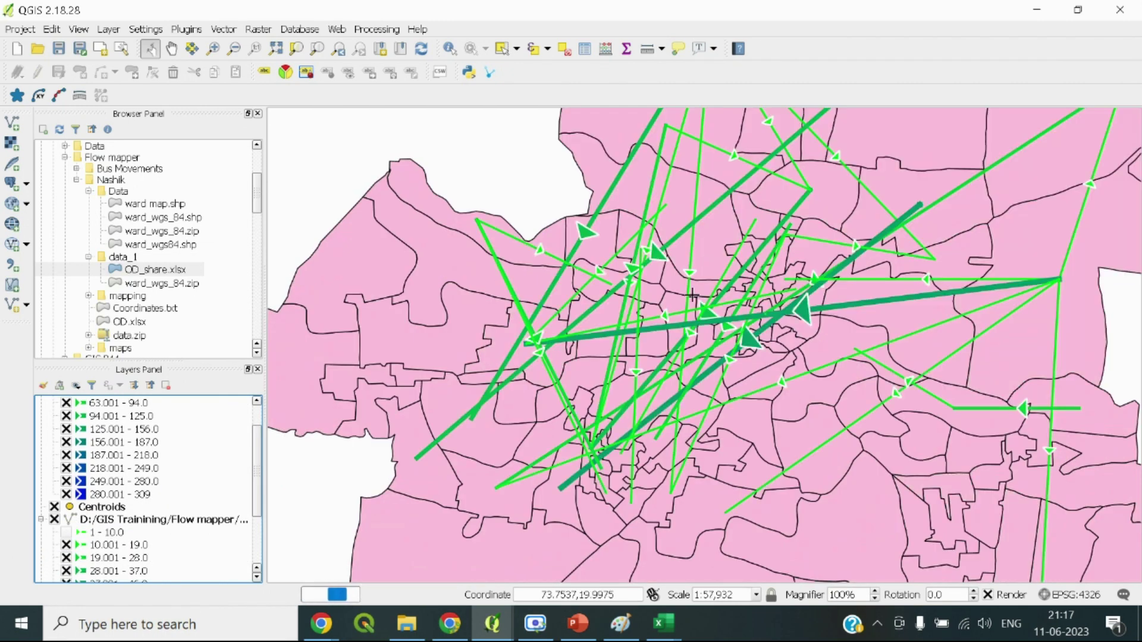
pyautogui.scroll(-1, 527, 357)
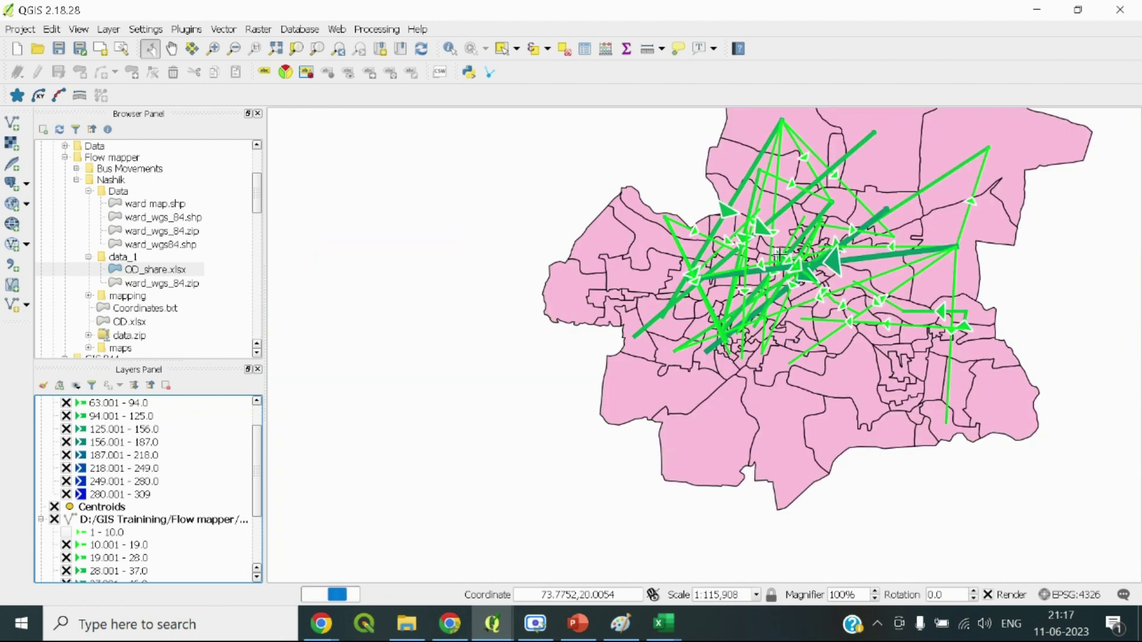
pyautogui.scroll(1, 654, 273)
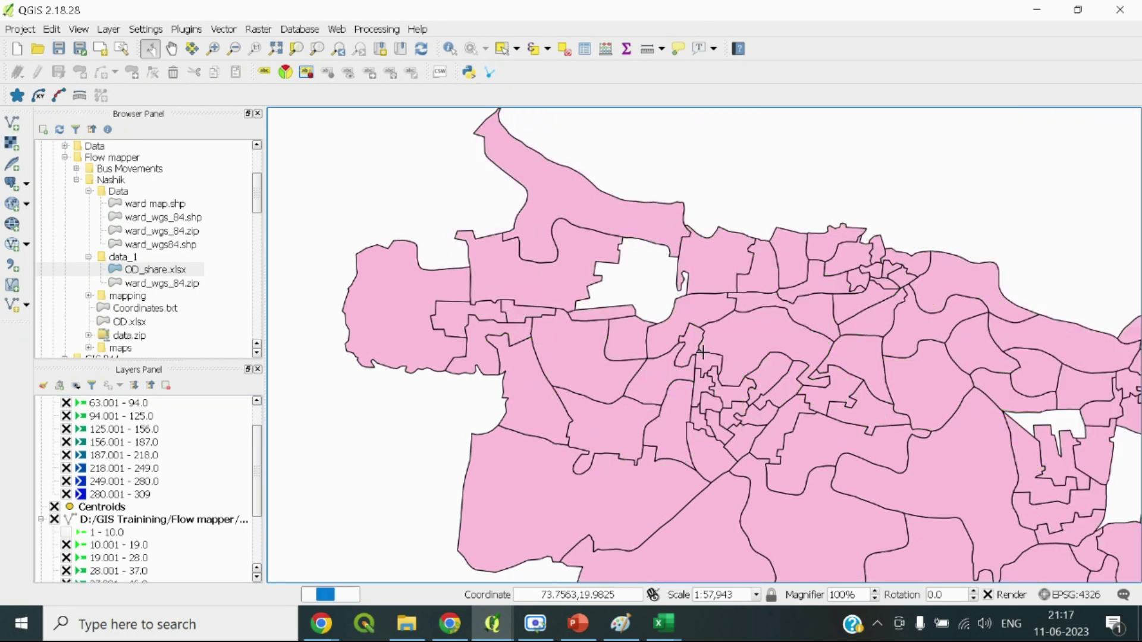
pyautogui.scroll(-1, 702, 343)
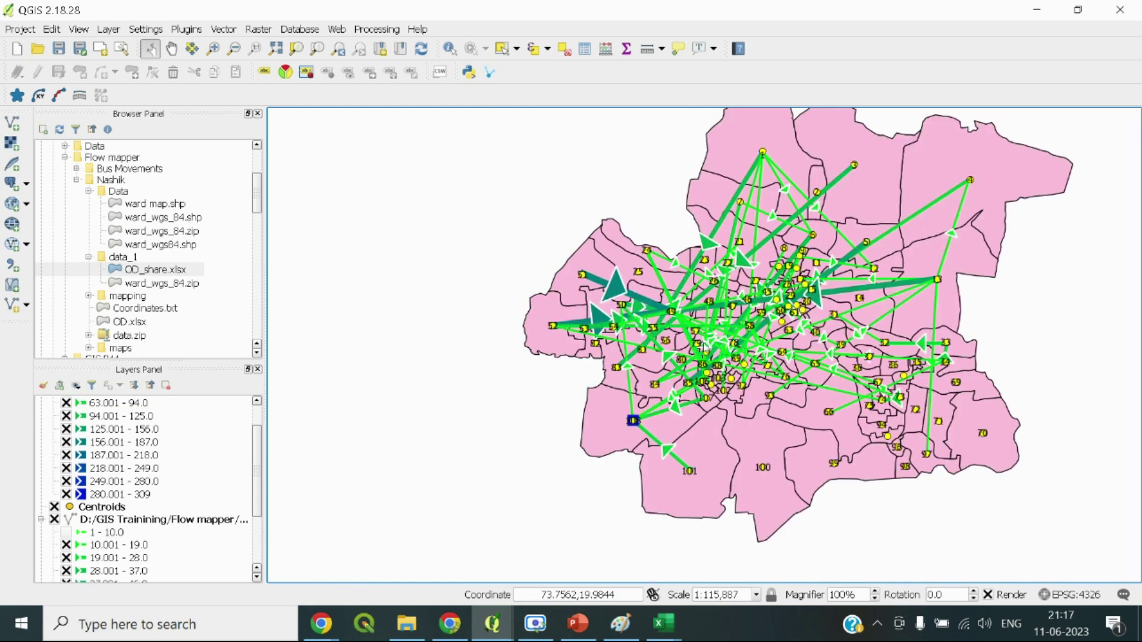
# Check the participants in the Google Meet call and return to the QGIS flow map
pyautogui.click(450, 624)
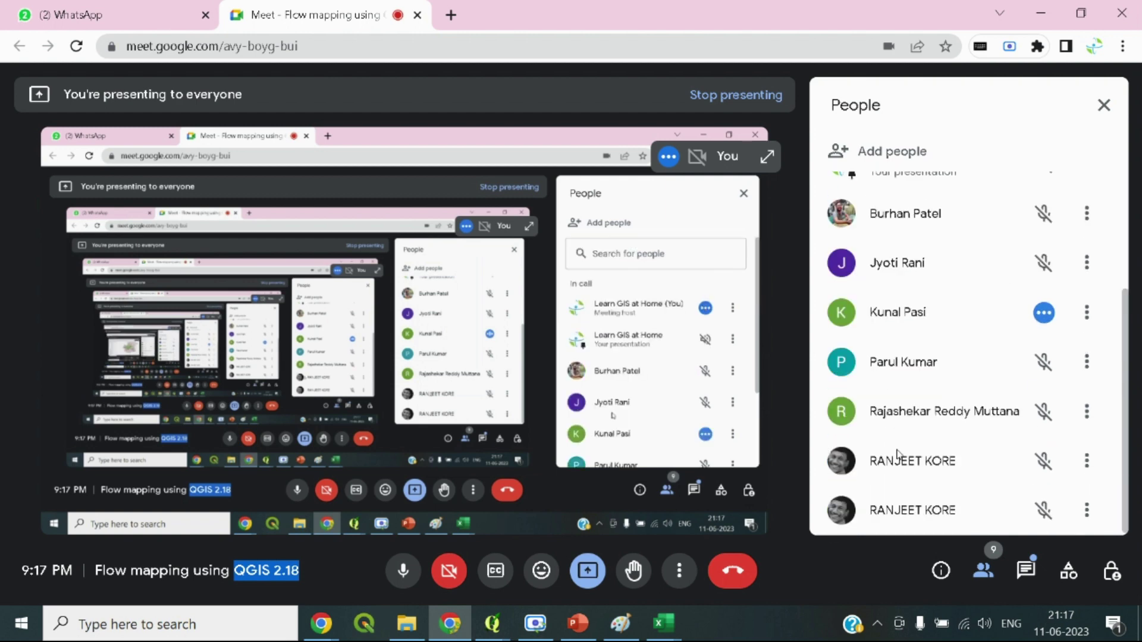
pyautogui.moveTo(492, 623)
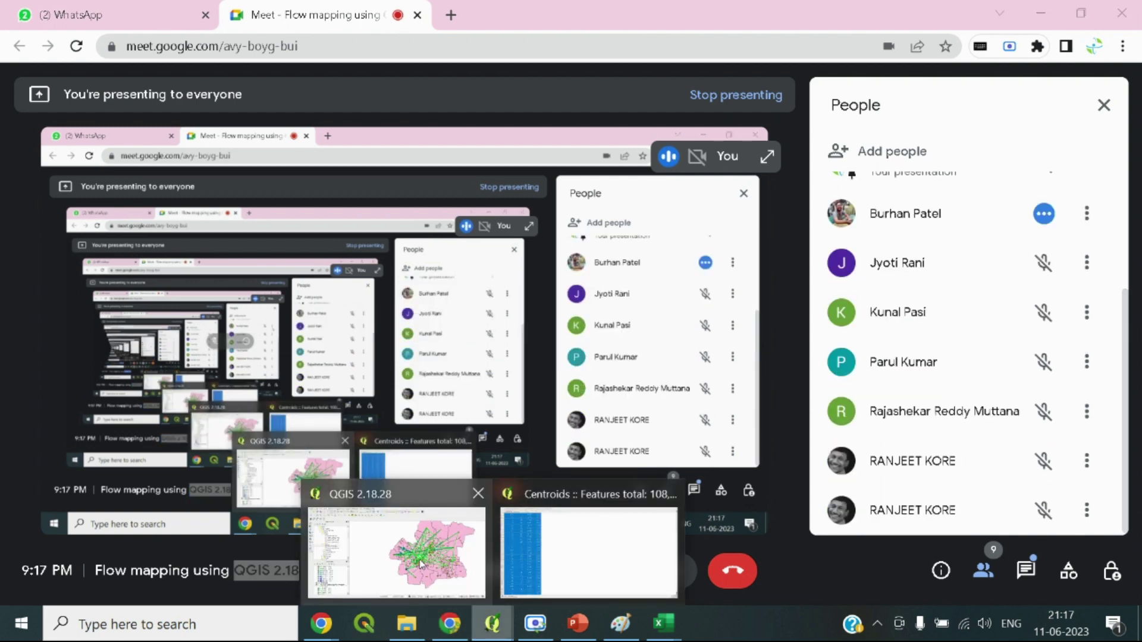
pyautogui.click(396, 553)
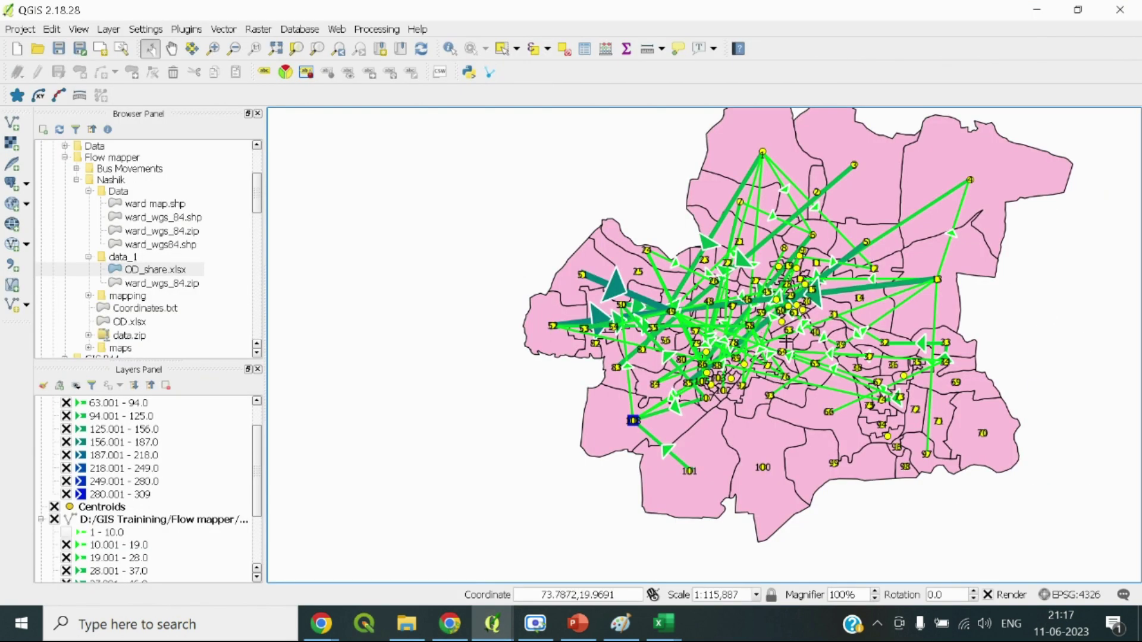
pyautogui.scroll(1, 806, 289)
pyautogui.scroll(-1, 806, 289)
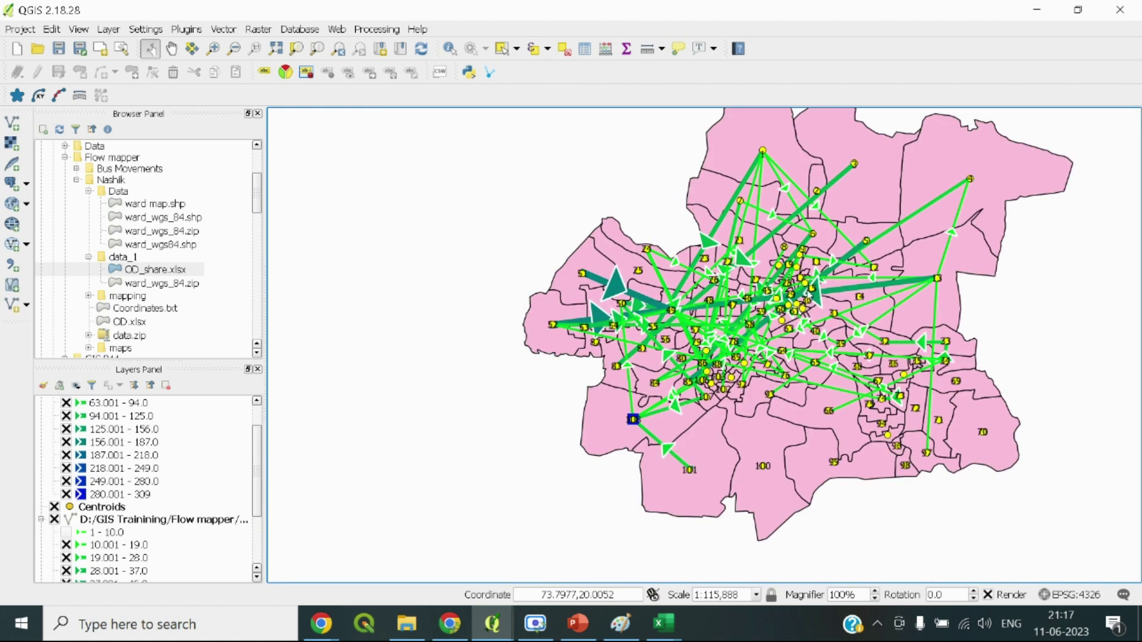
pyautogui.moveTo(452, 623)
pyautogui.click(186, 30)
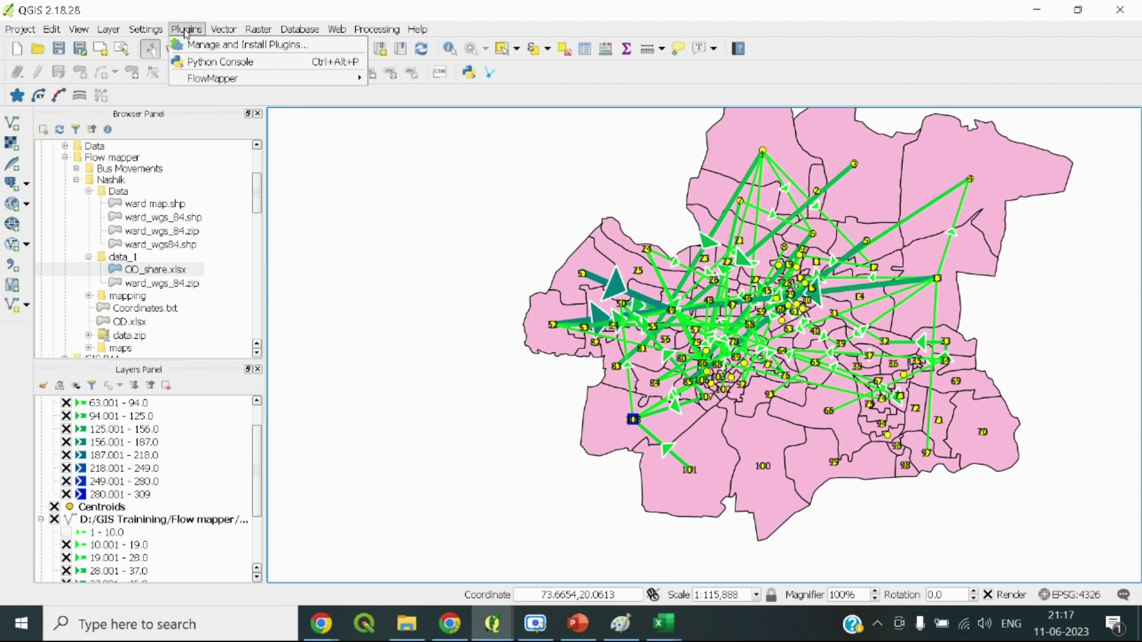
pyautogui.moveTo(221, 83)
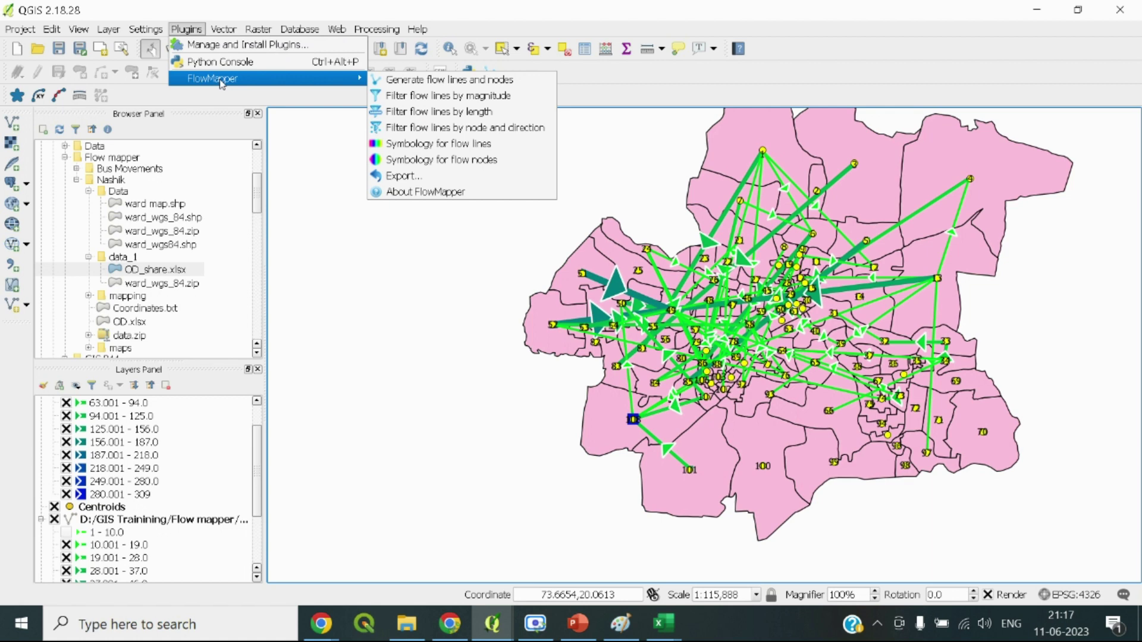
pyautogui.click(528, 16)
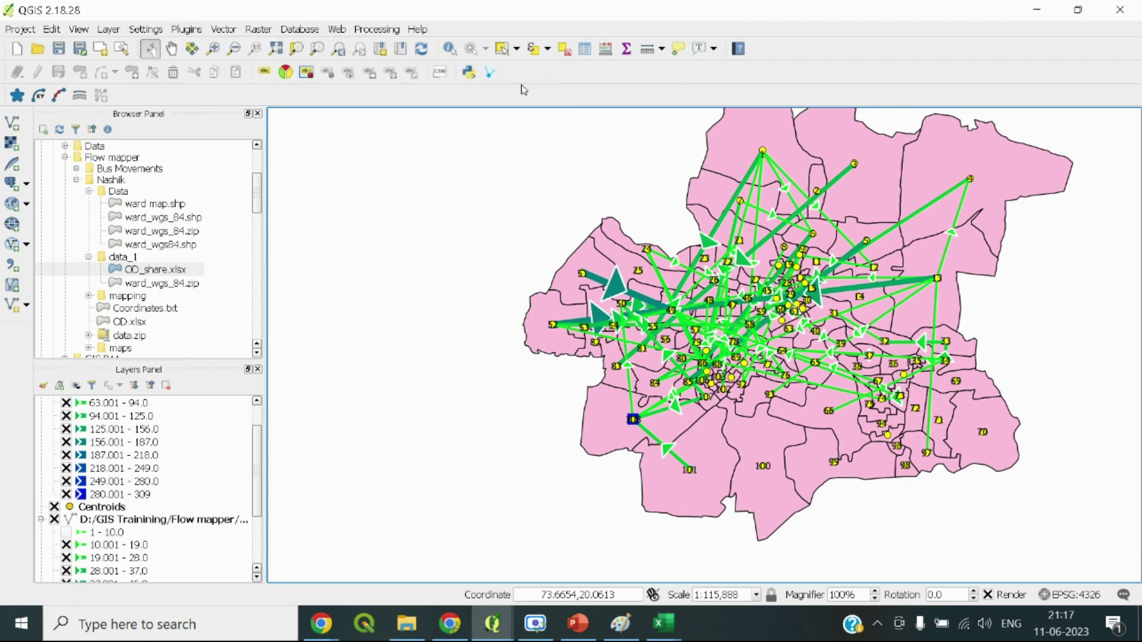
# Switch to the matrix workbook in Excel and review the Sheet1 pivot table and the trip records on the All Modes sheet
pyautogui.moveTo(662, 622)
pyautogui.click(514, 554)
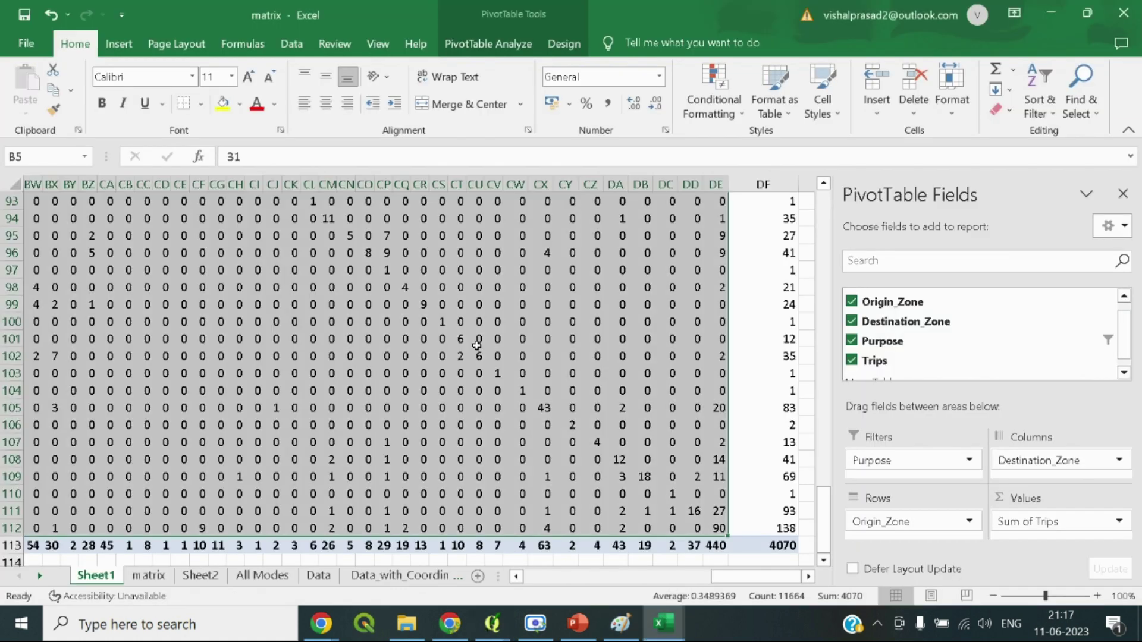
pyautogui.moveTo(725, 577); pyautogui.dragTo(565, 576)
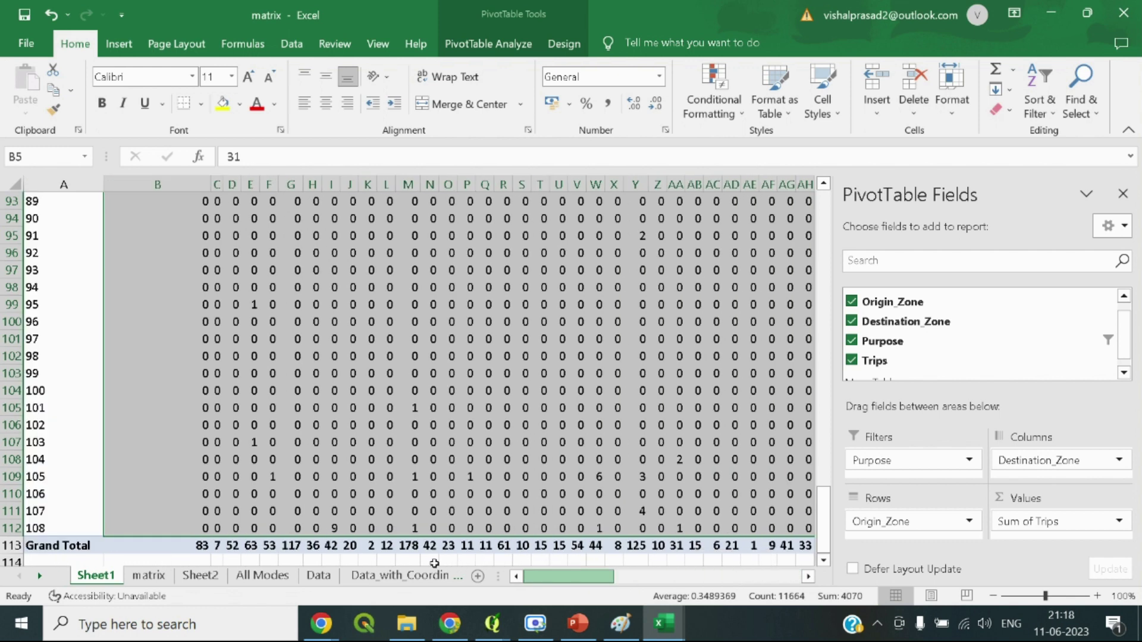
pyautogui.click(262, 575)
pyautogui.scroll(5, 355, 266)
pyautogui.moveTo(1133, 548); pyautogui.dragTo(1134, 196)
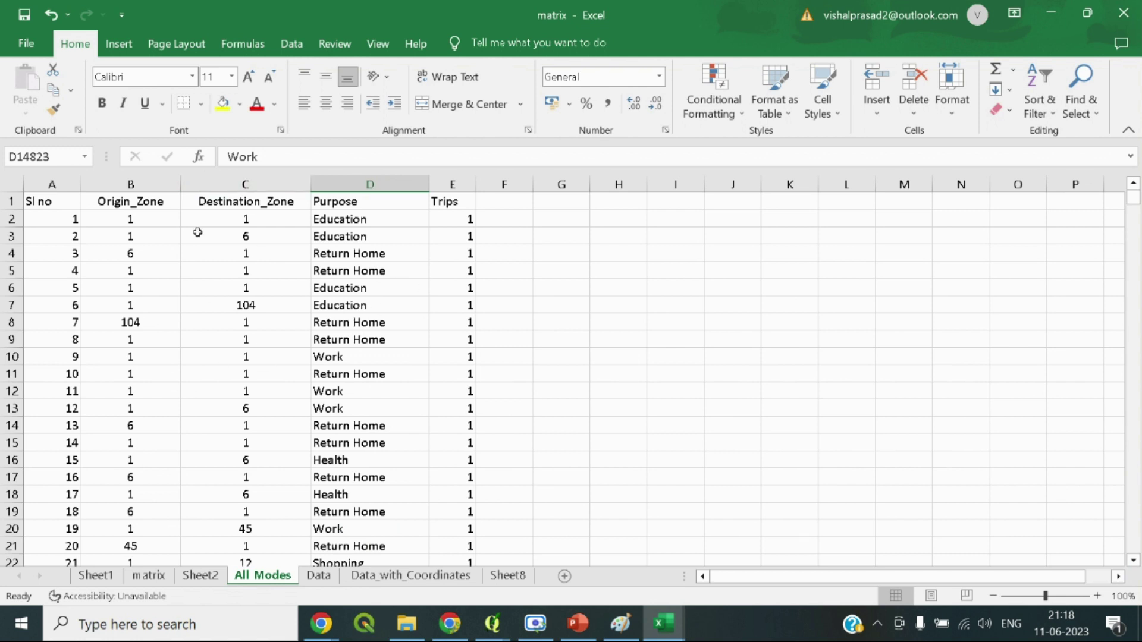
# Look through the matrix, All Modes and Sheet2 sheets and examine the first rows of the pivot table on Sheet1
pyautogui.click(147, 576)
pyautogui.click(262, 576)
pyautogui.click(148, 575)
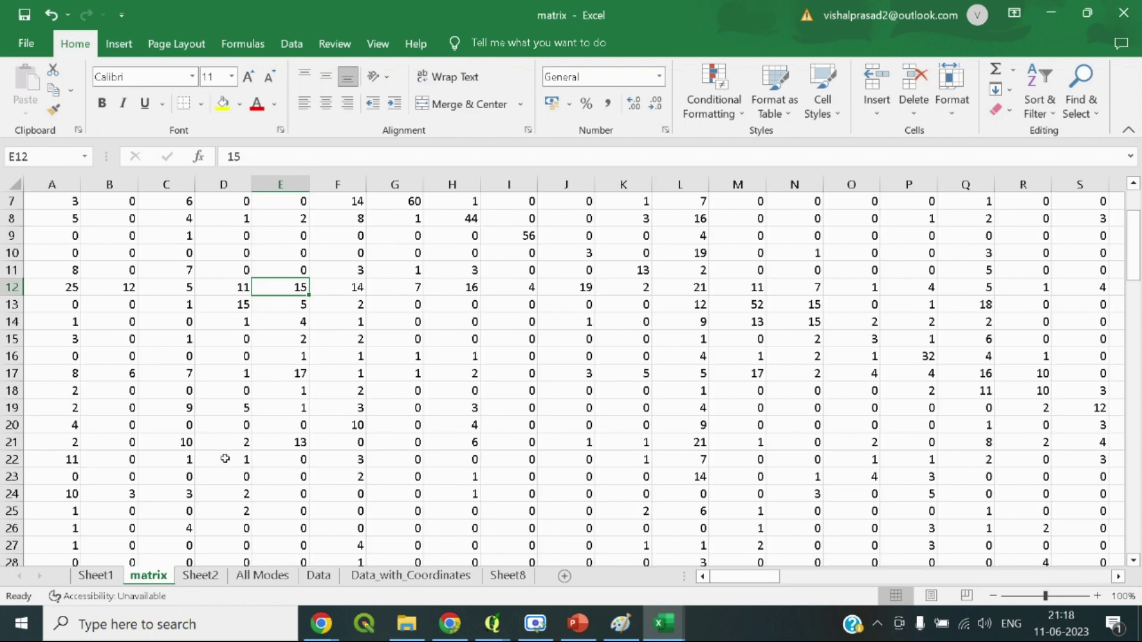
pyautogui.click(200, 575)
pyautogui.click(97, 575)
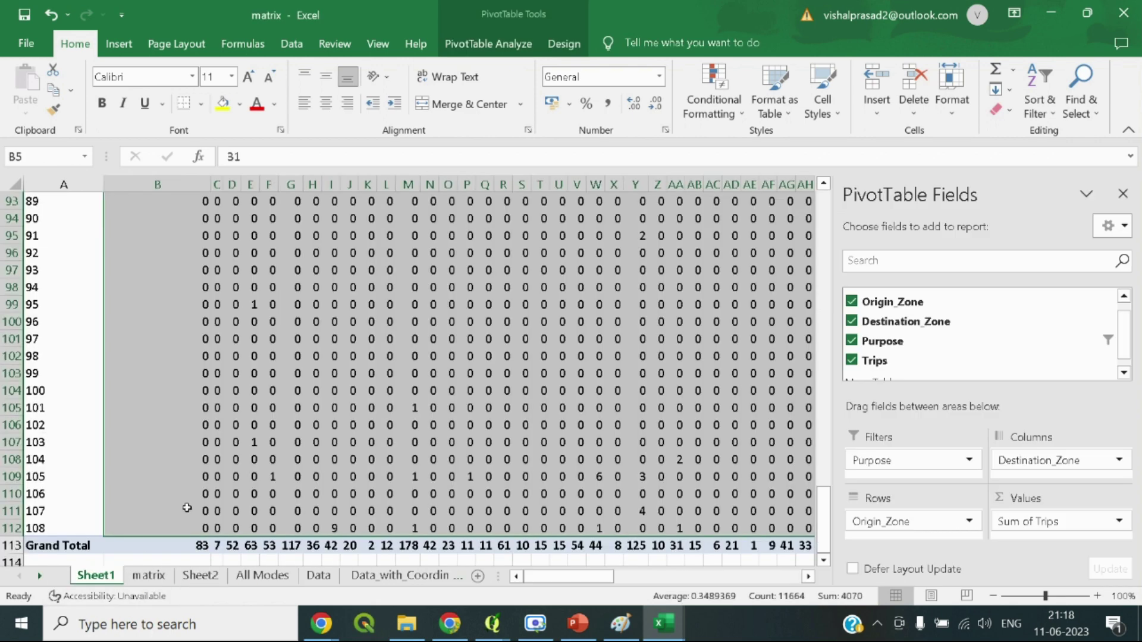
pyautogui.scroll(4, 457, 417)
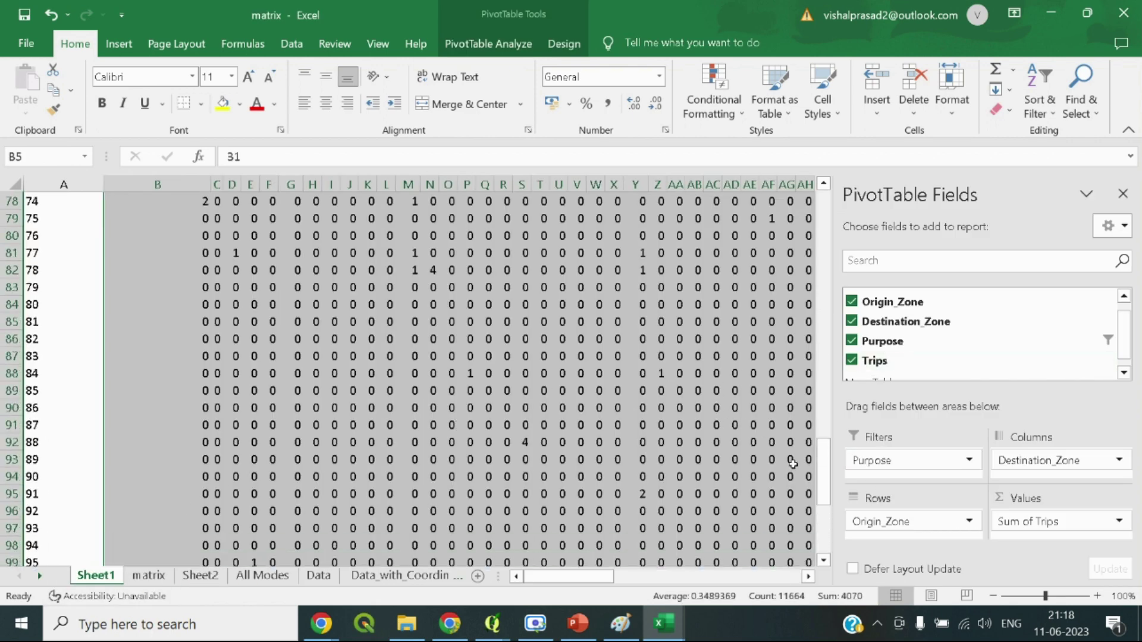
pyautogui.moveTo(824, 476); pyautogui.dragTo(824, 224)
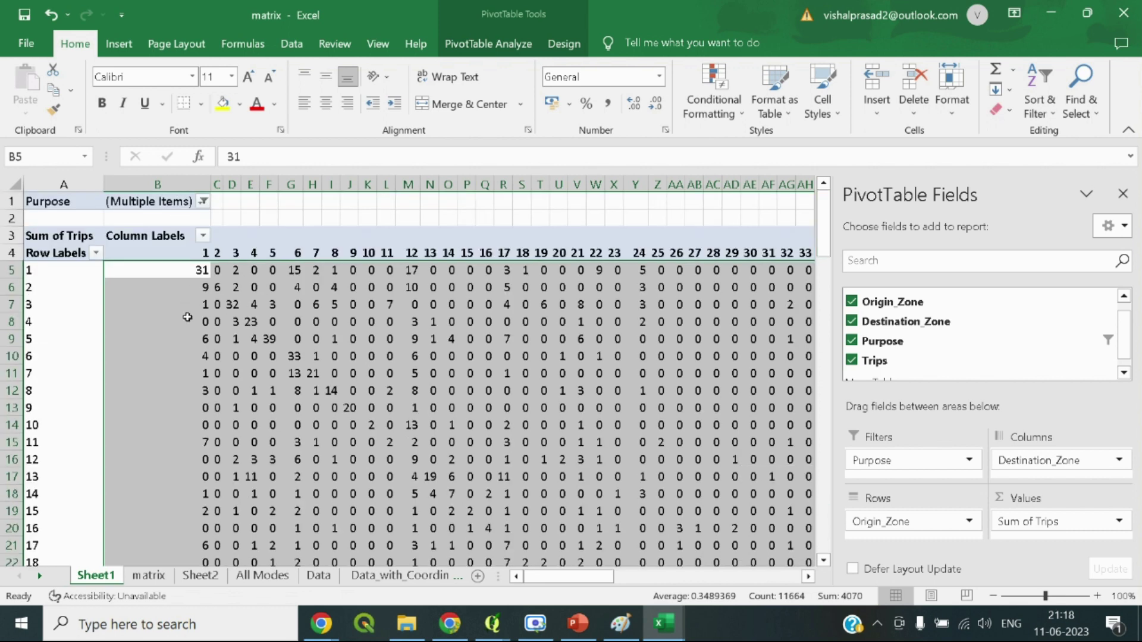
pyautogui.moveTo(240, 292)
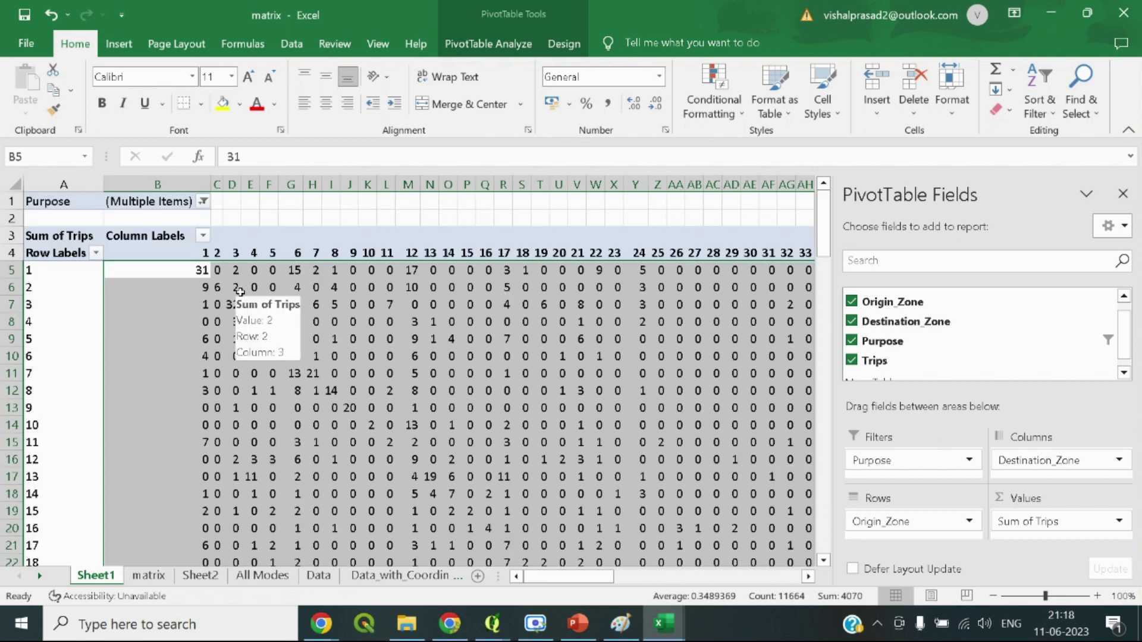
# Inspect the pivot table's Purpose filter options without changing them, and select the zone-to-zone trip values from B5 to DE112
pyautogui.click(203, 201)
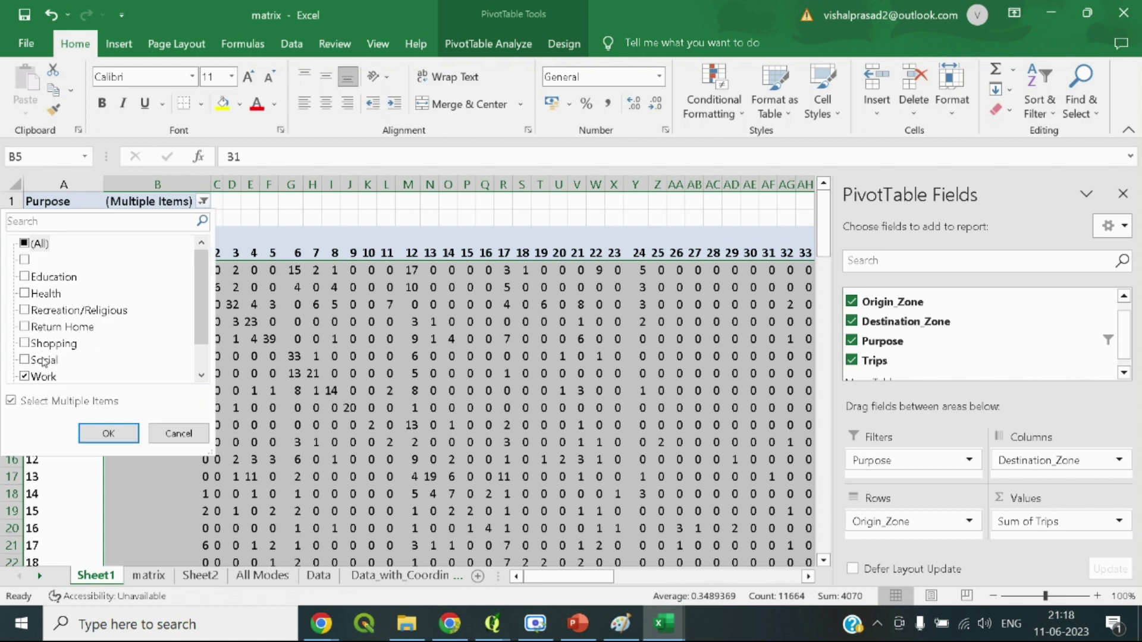
pyautogui.scroll(-1, 44, 362)
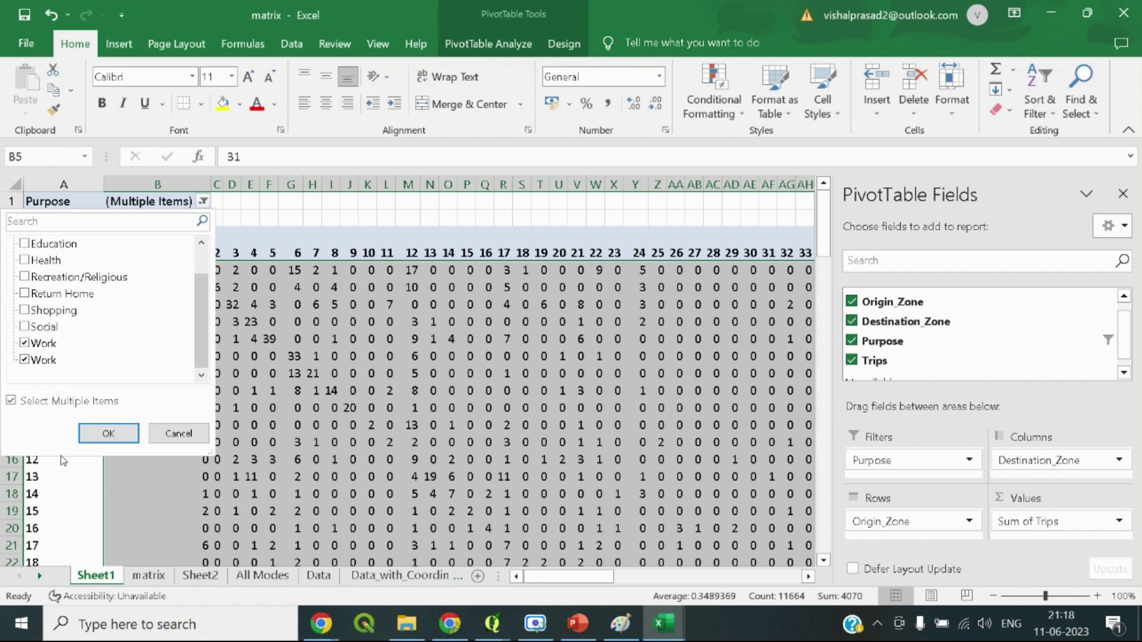
pyautogui.click(161, 434)
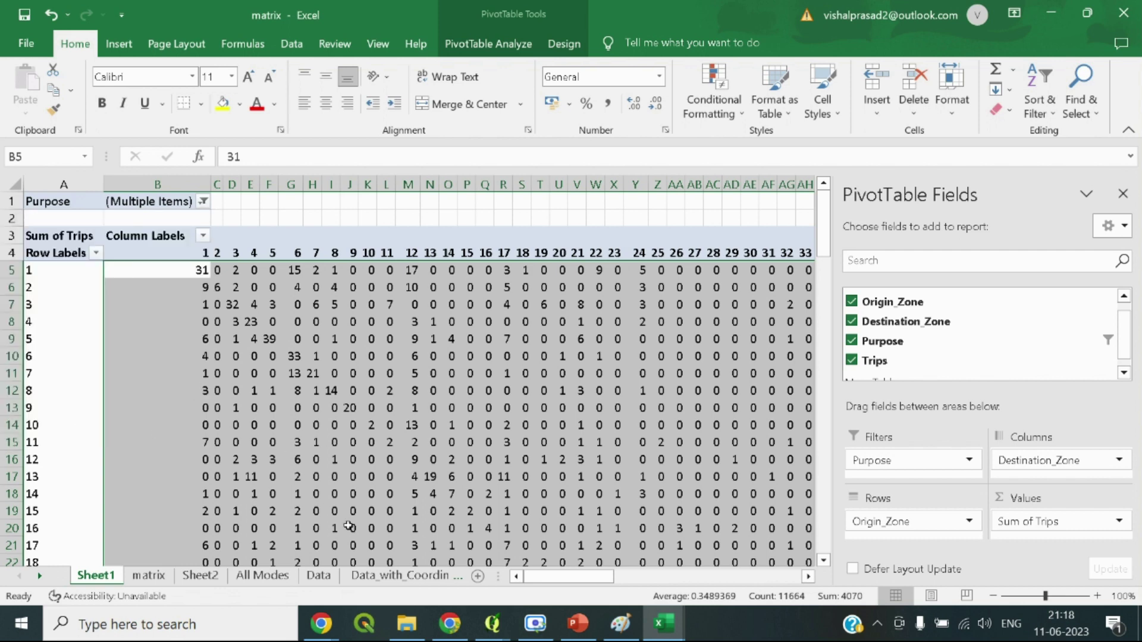
pyautogui.click(195, 271)
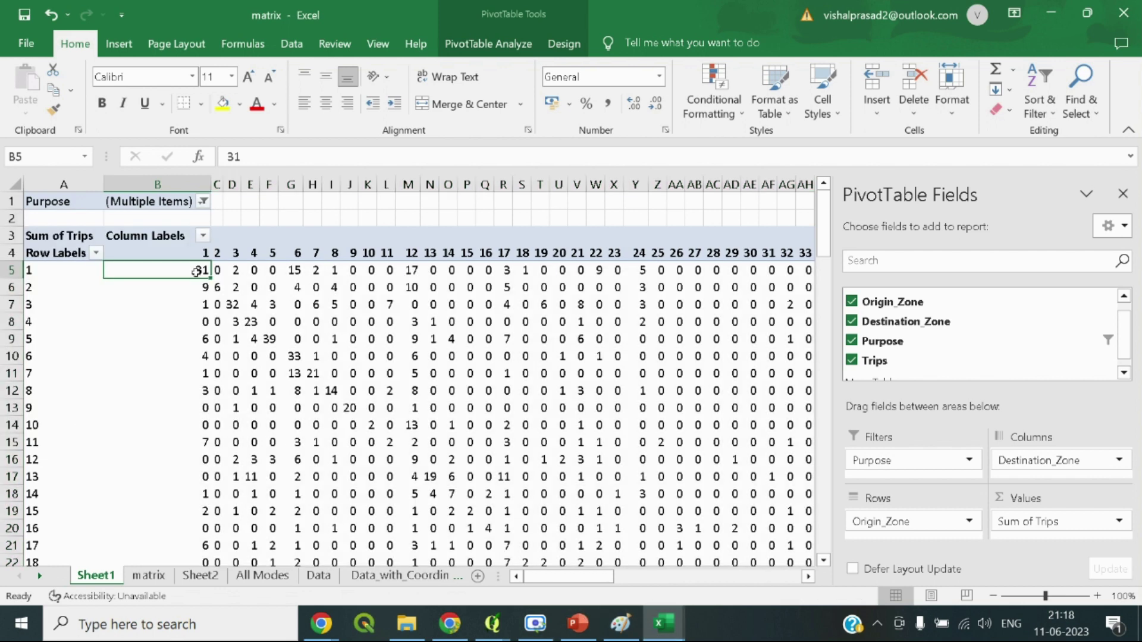
pyautogui.moveTo(209, 274); pyautogui.dragTo(725, 538)
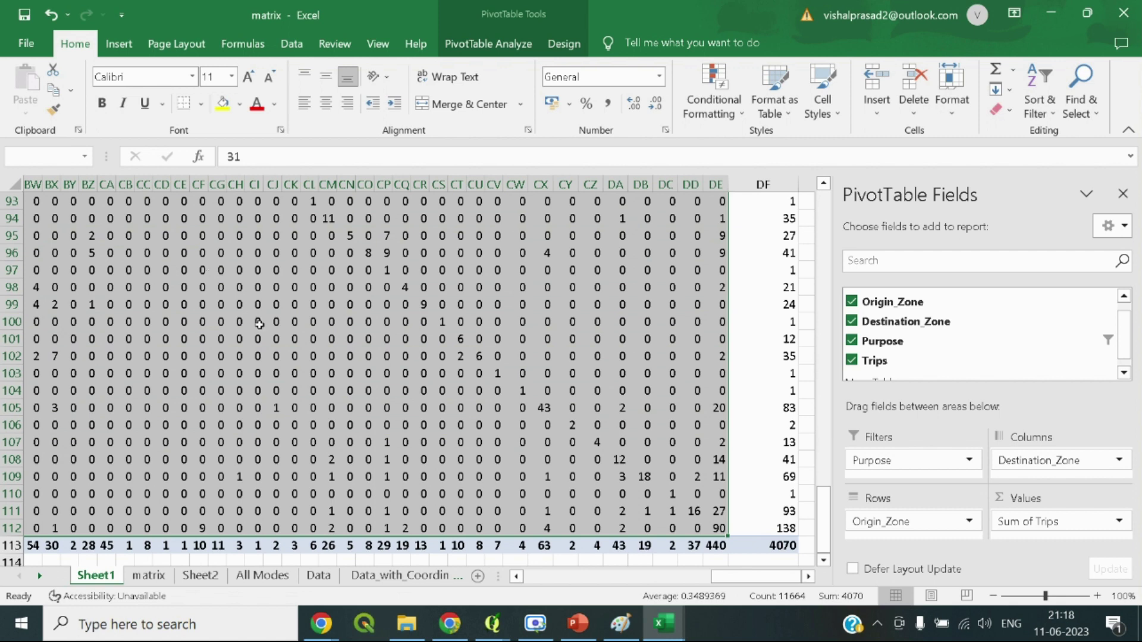
# Check the Google Meet call's participant list and switch back to the flow map in QGIS
pyautogui.click(450, 622)
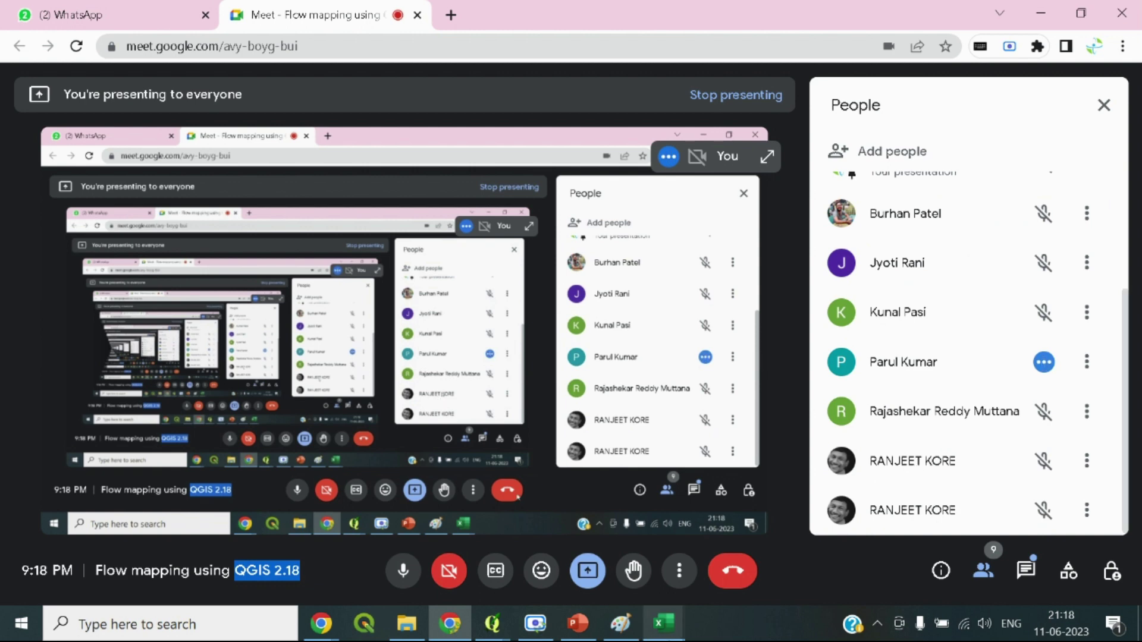
pyautogui.moveTo(493, 623)
pyautogui.click(455, 552)
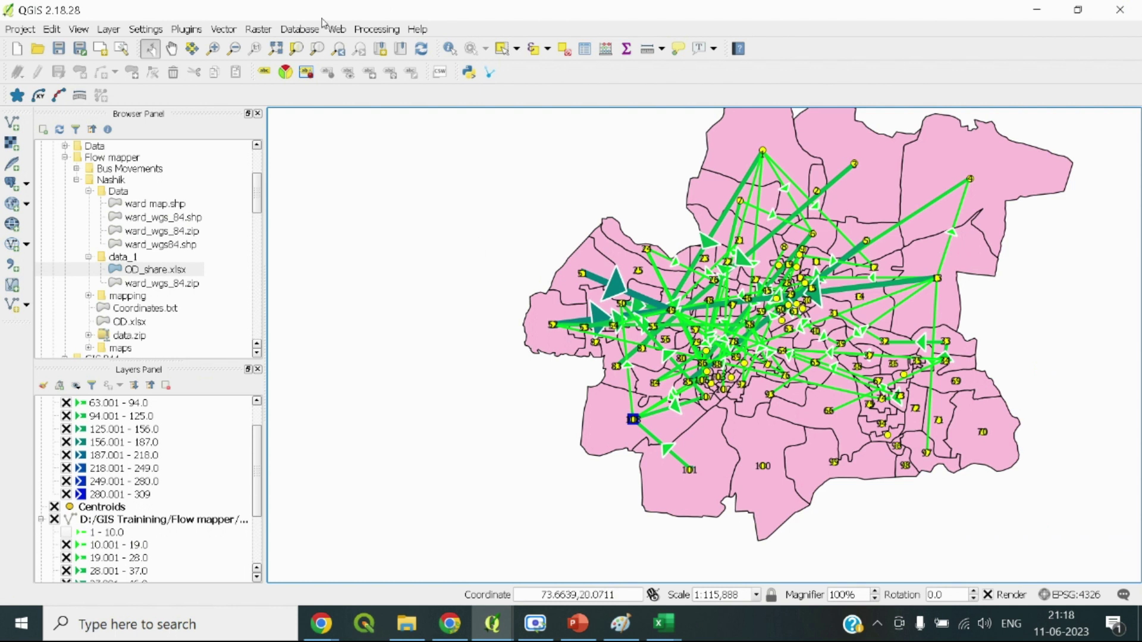
# Review FlowMapper's Generate flow lines and nodes settings, cancel without generating anything, and switch to the Google Meet call
pyautogui.click(186, 29)
pyautogui.moveTo(227, 81)
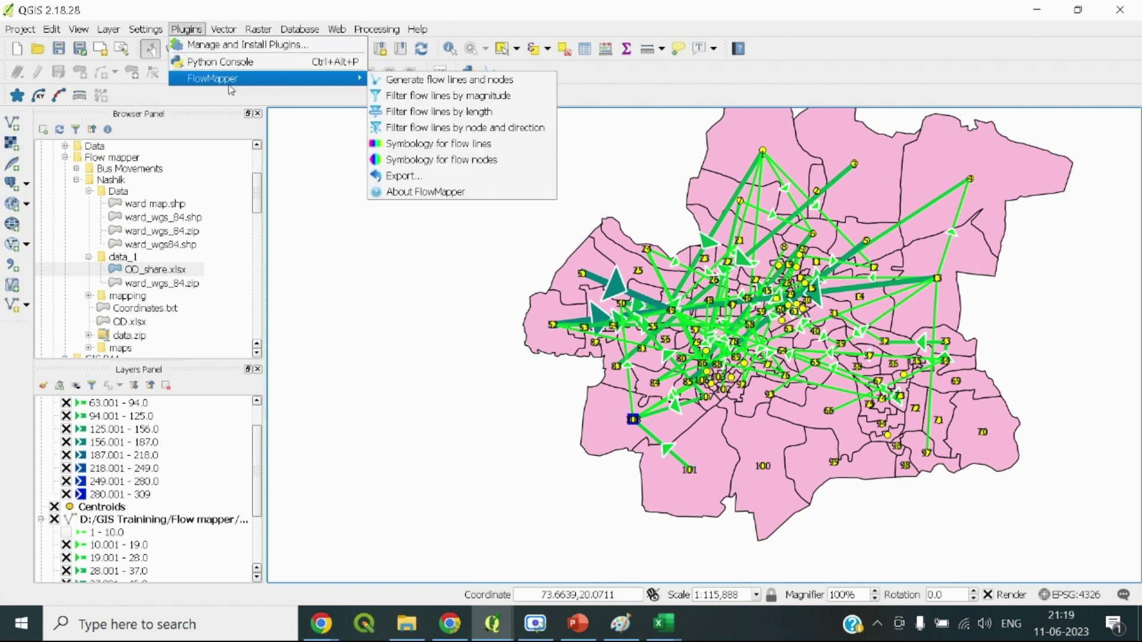
pyautogui.click(529, 81)
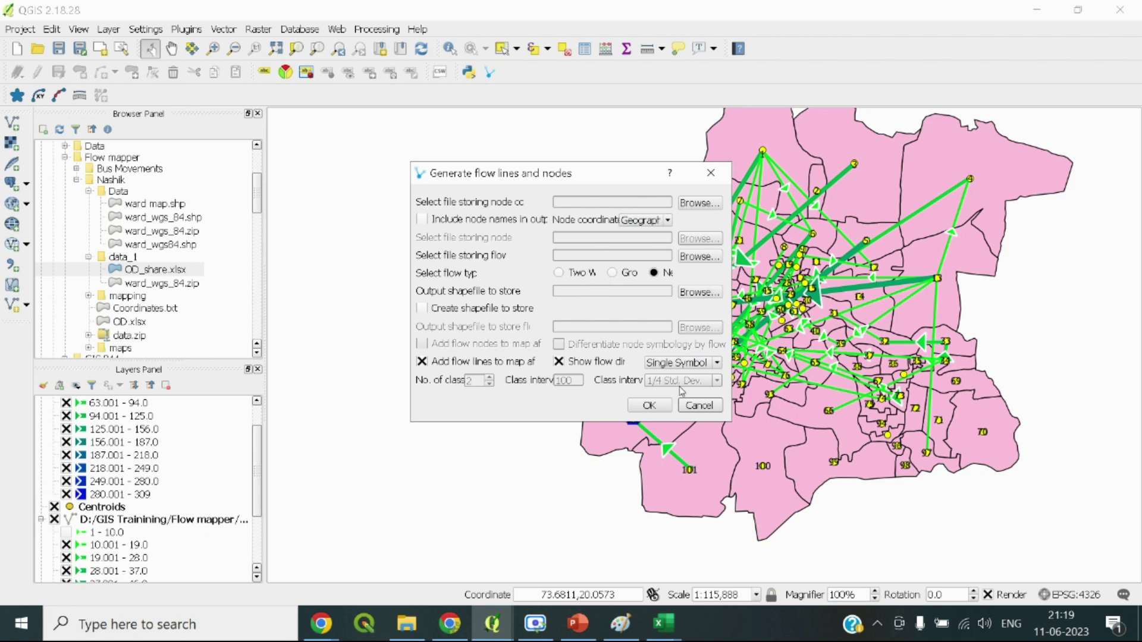
pyautogui.click(697, 405)
pyautogui.hotkey('alt', 'Tab')
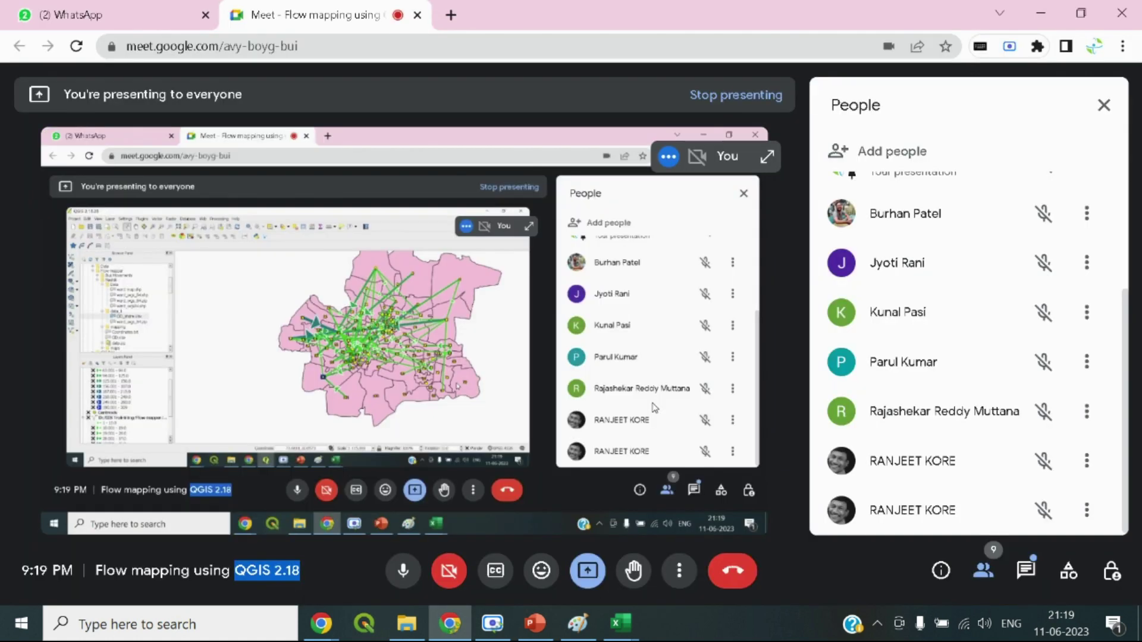